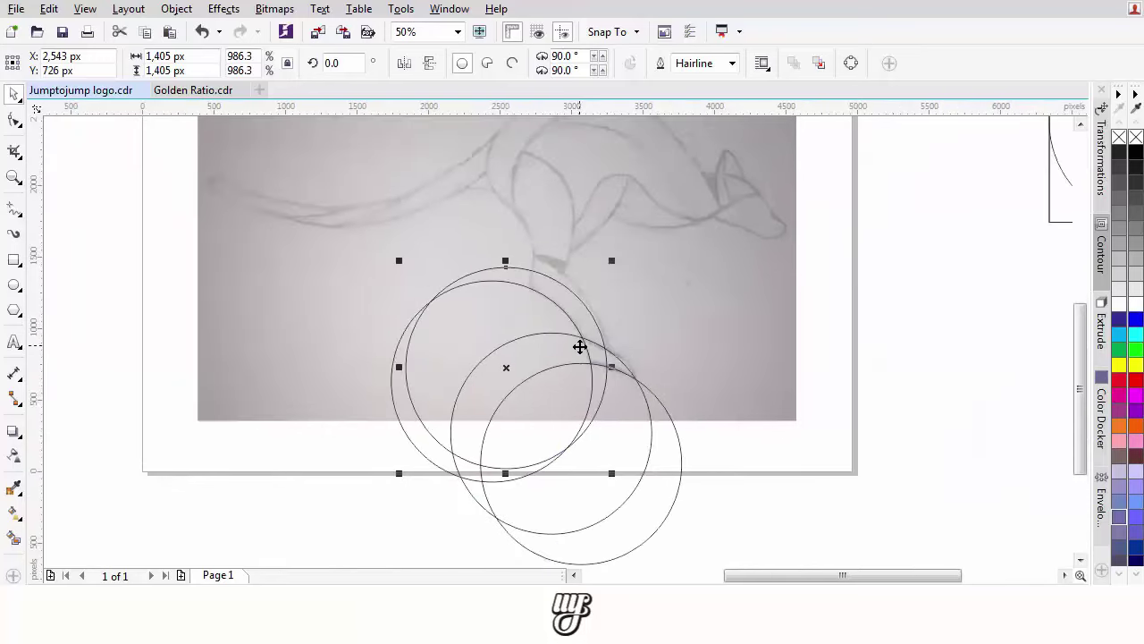
# - Enlarge the selected circle to 1,563 px and place it along the outer edge of the kangaroo's lower hind leg
pyautogui.moveTo(621, 283); pyautogui.dragTo(631, 263)
pyautogui.scroll(2, 603, 343)
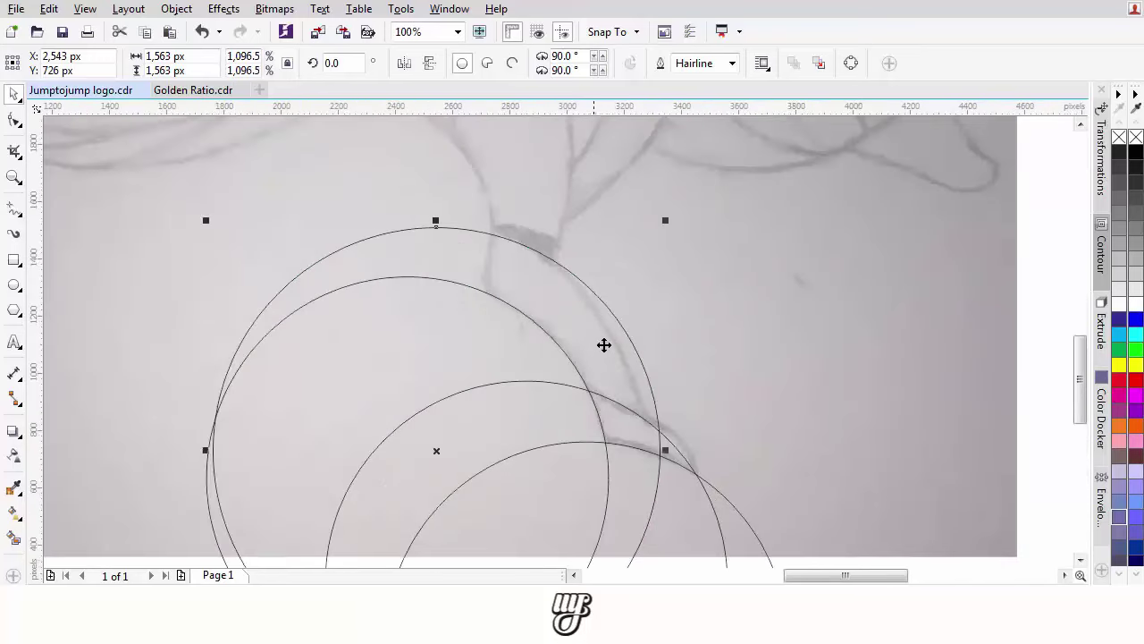
pyautogui.moveTo(602, 342); pyautogui.dragTo(624, 427)
pyautogui.scroll(-1, 567, 384)
# - Duplicate the circle up to the thigh, shrink the copy to 1,369 px and fit it to the thigh's rear edge
pyautogui.moveTo(510, 375); pyautogui.dragTo(390, 332)
pyautogui.scroll(1, 469, 271)
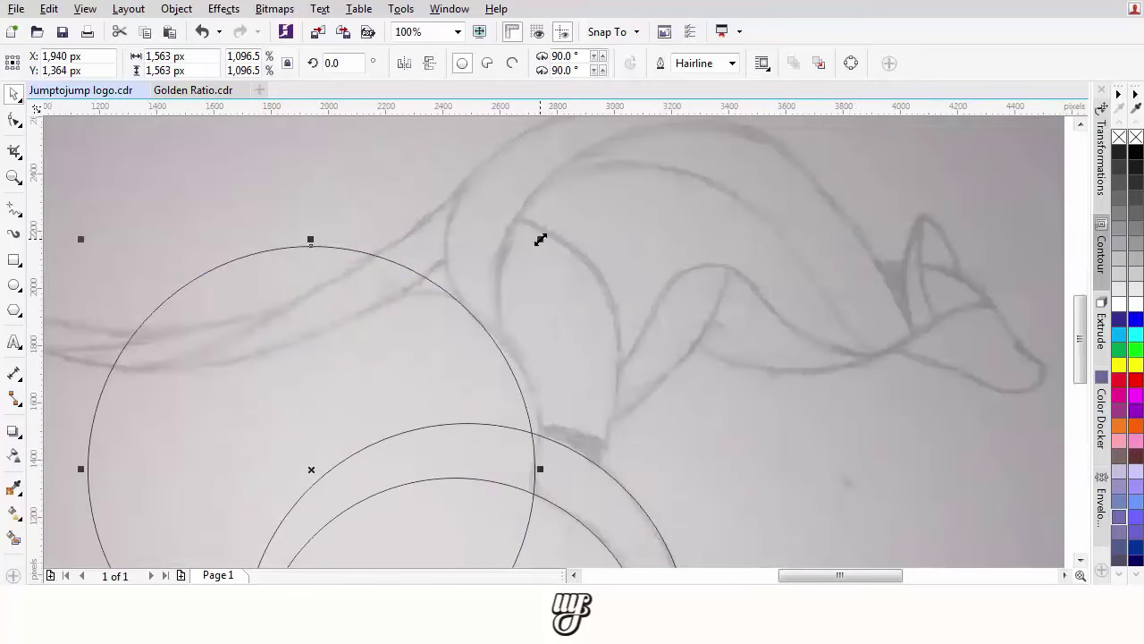
pyautogui.moveTo(540, 240); pyautogui.dragTo(450, 355)
pyautogui.scroll(-1, 456, 367)
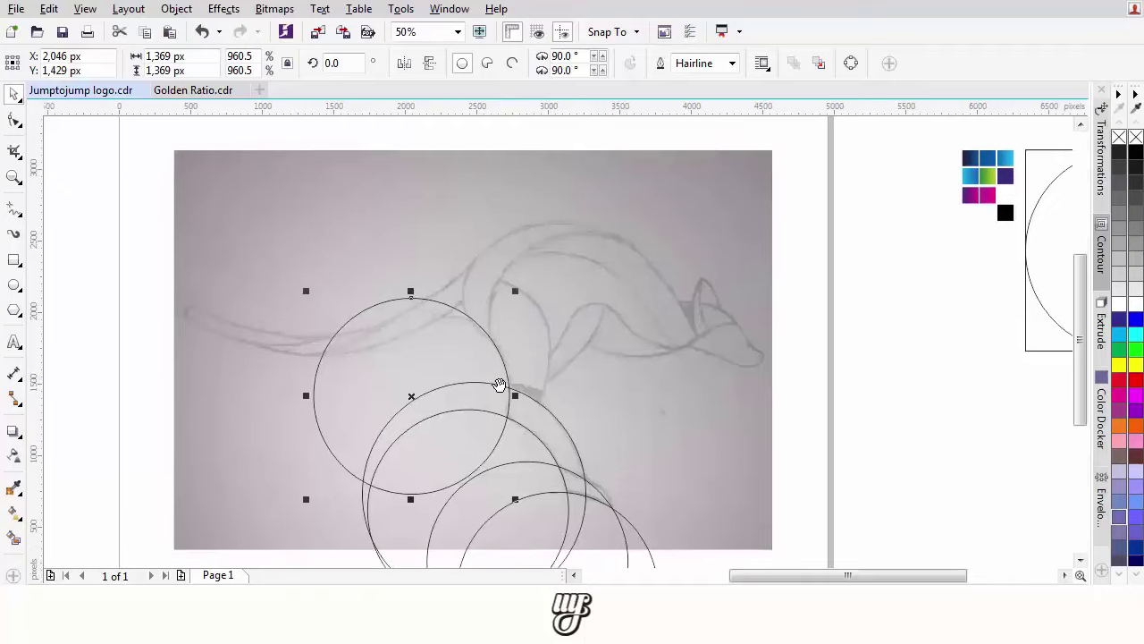
pyautogui.scroll(-1, 499, 384)
pyautogui.moveTo(201, 244); pyautogui.dragTo(541, 399)
pyautogui.scroll(3, 541, 399)
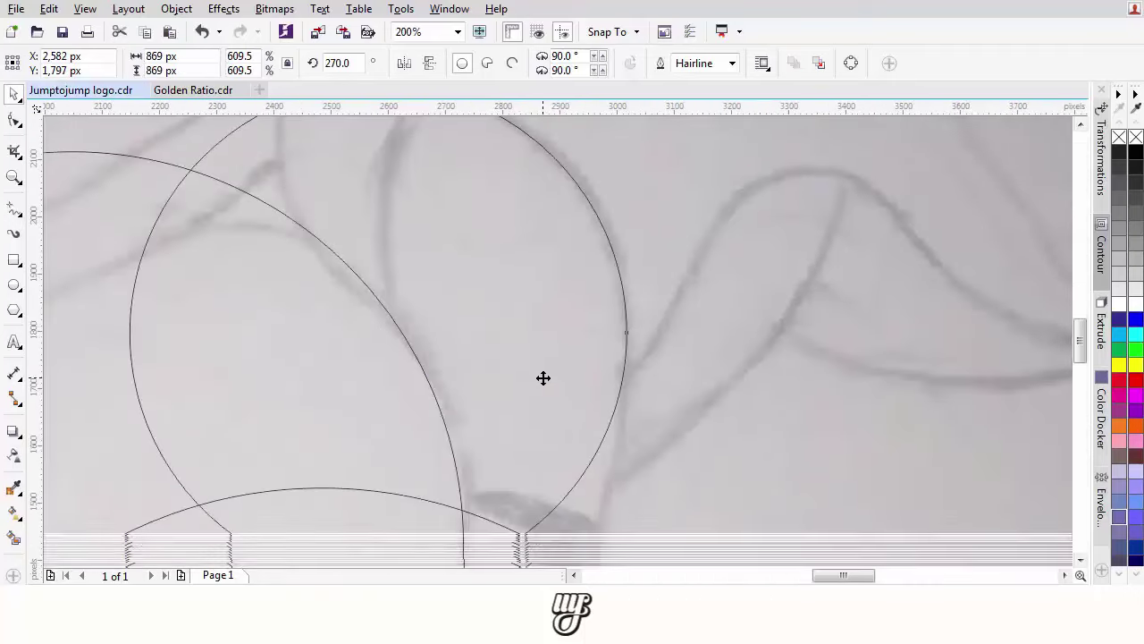
pyautogui.scroll(-1, 544, 378)
pyautogui.scroll(-1, 550, 296)
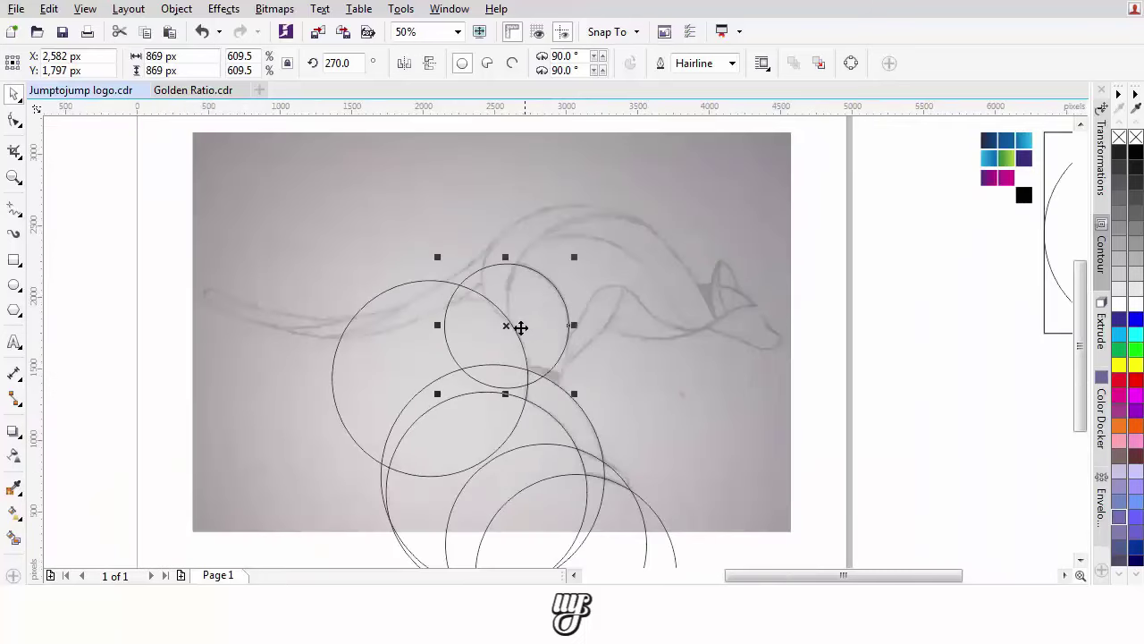
pyautogui.press('Delete')
# - Duplicate the 1,369 px circle up and to the right so its edge follows the thigh's front curve
pyautogui.scroll(1, 467, 340)
pyautogui.moveTo(472, 343); pyautogui.dragTo(551, 265)
pyautogui.scroll(-1, 552, 269)
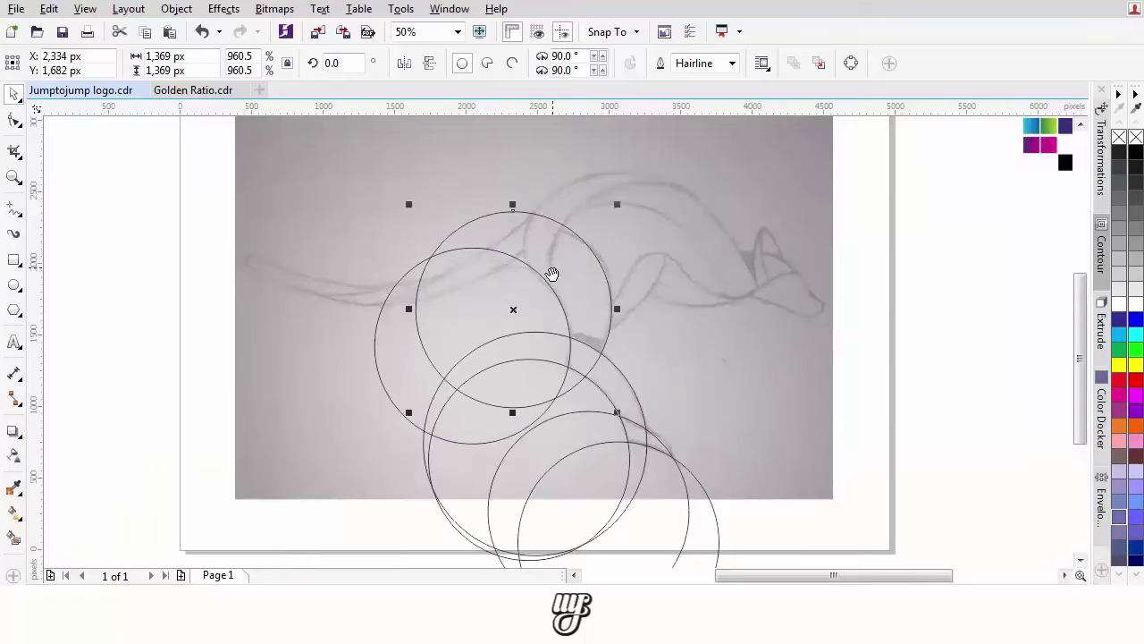
pyautogui.scroll(1, 458, 408)
pyautogui.scroll(-1, 472, 454)
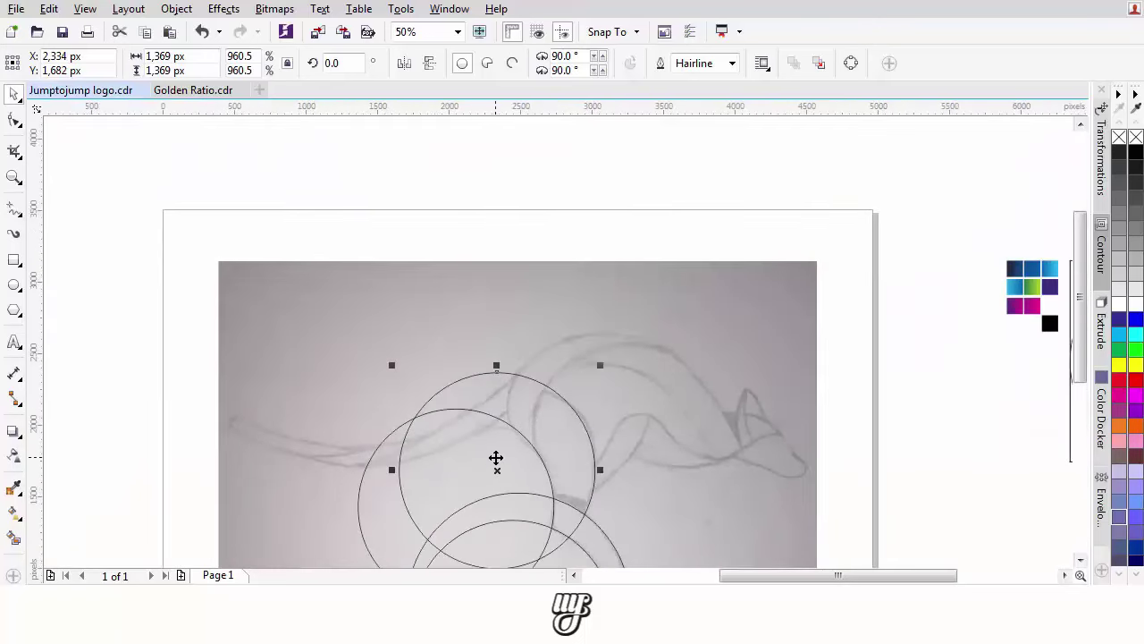
# - Duplicate the thigh circle onto the body, enlarge the copy to 1,672 px and position it against the back outline
pyautogui.moveTo(498, 472); pyautogui.dragTo(603, 432)
pyautogui.scroll(-1, 663, 459)
pyautogui.moveTo(703, 527); pyautogui.dragTo(703, 526)
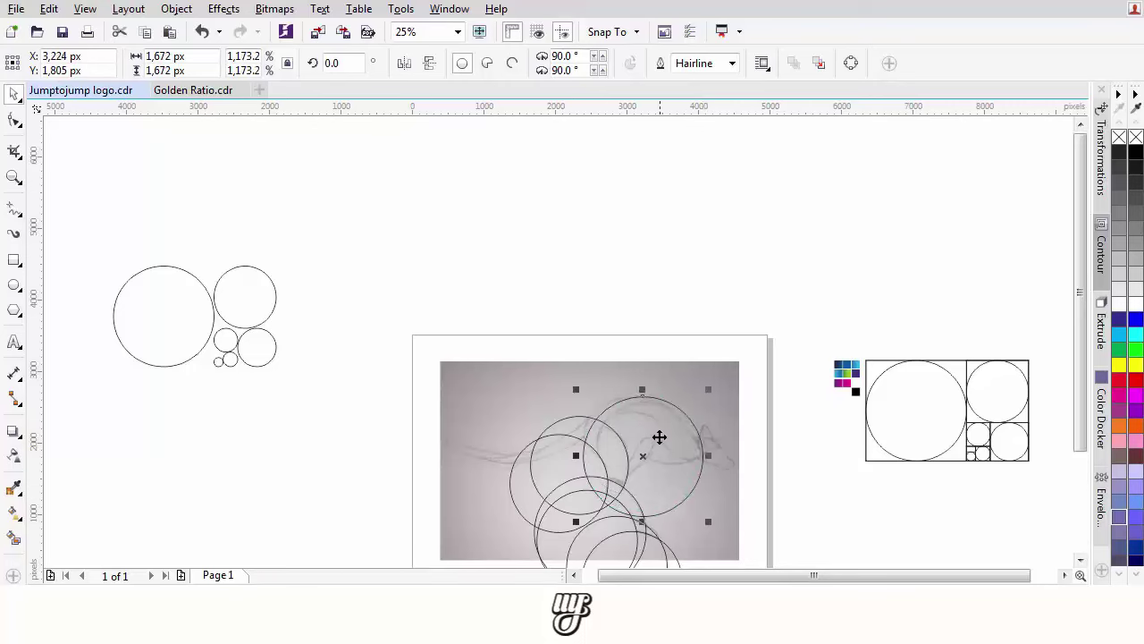
pyautogui.scroll(1, 659, 439)
pyautogui.moveTo(673, 437); pyautogui.dragTo(671, 438)
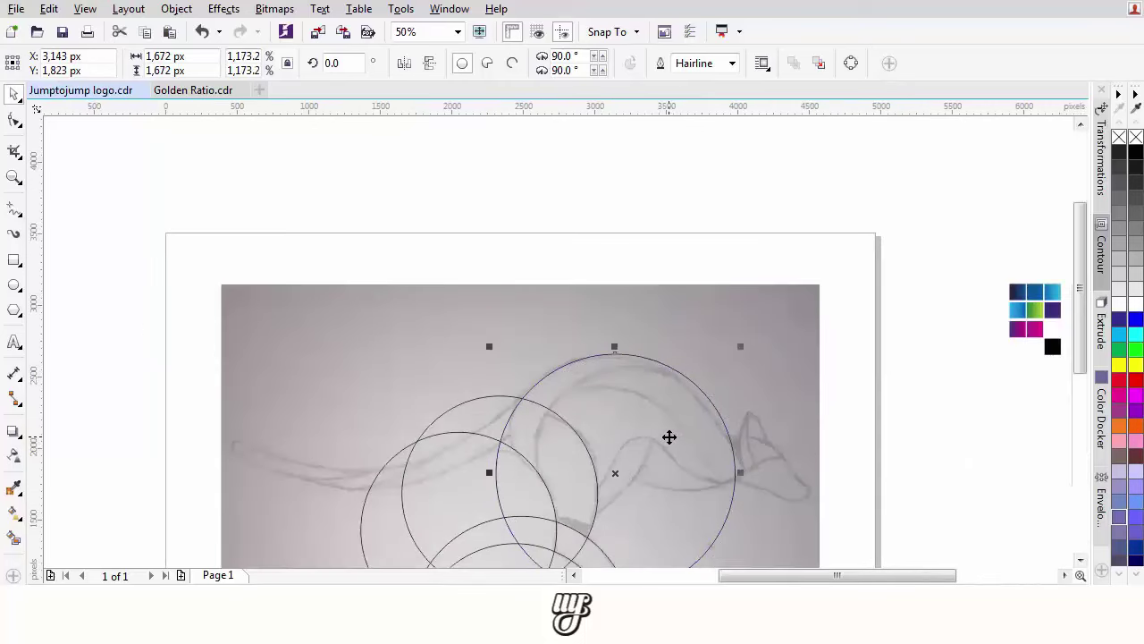
pyautogui.scroll(1, 670, 440)
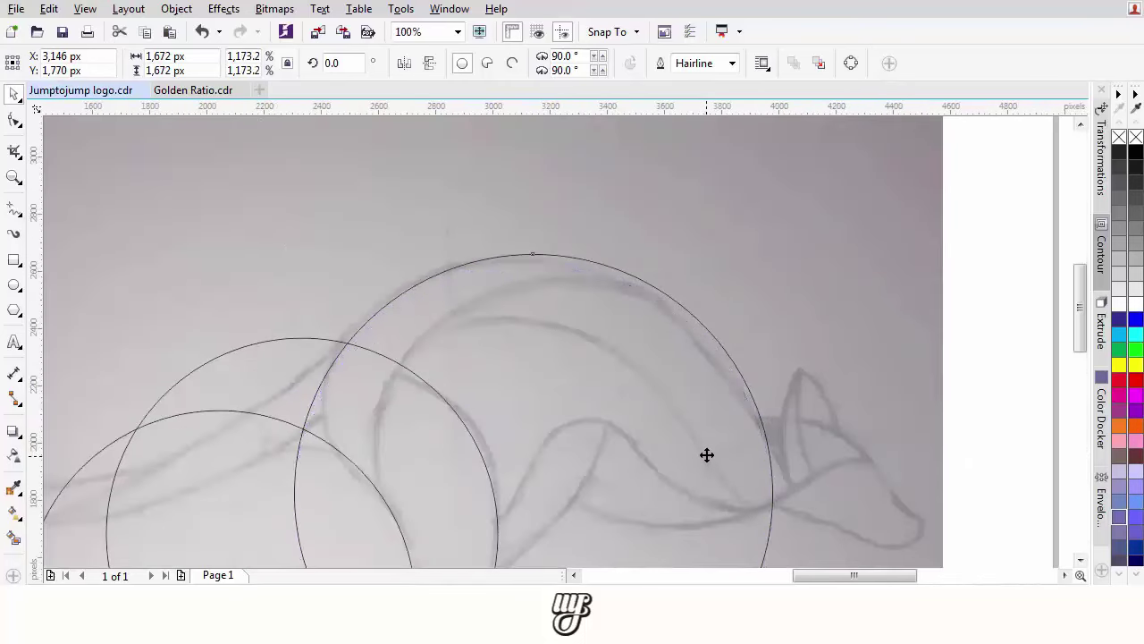
# - Enlarge the body circle to 1,797 px and align its arc with the kangaroo's outer back line
pyautogui.scroll(-1, 705, 451)
pyautogui.moveTo(747, 351); pyautogui.dragTo(751, 343)
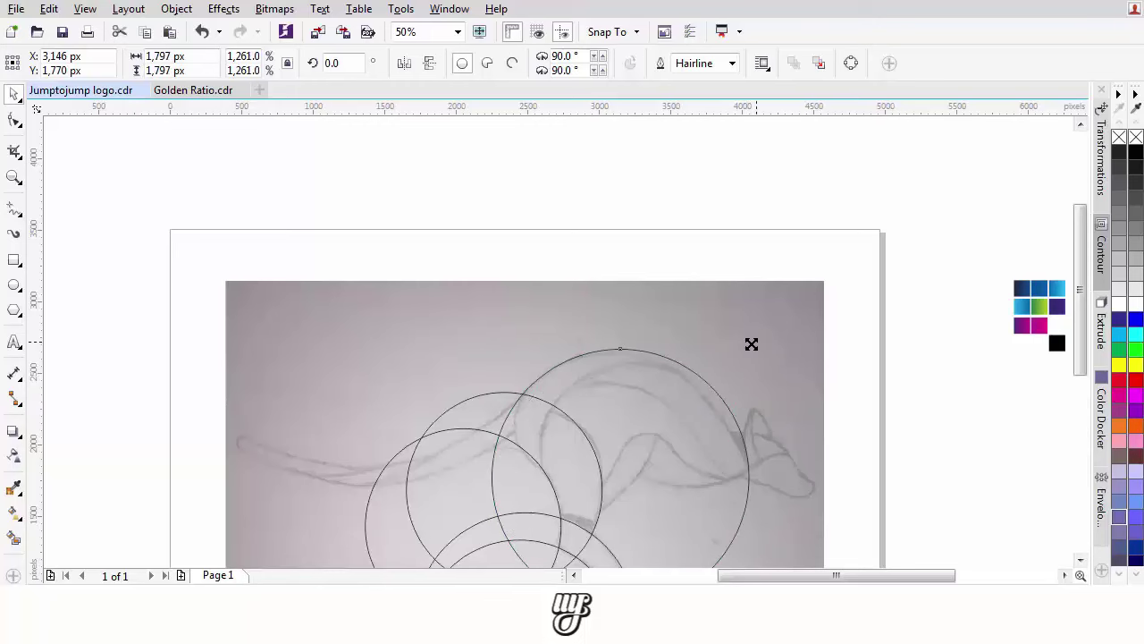
pyautogui.scroll(1, 726, 449)
pyautogui.moveTo(738, 449); pyautogui.dragTo(740, 417)
# - Duplicate the 1,797 px back circle up toward the head, centred at about X 3,271 px, Y 1,927 px
pyautogui.scroll(-1, 720, 460)
pyautogui.scroll(1, 745, 418)
pyautogui.moveTo(587, 318); pyautogui.dragTo(598, 296)
pyautogui.scroll(-2, 598, 296)
pyautogui.scroll(2, 595, 298)
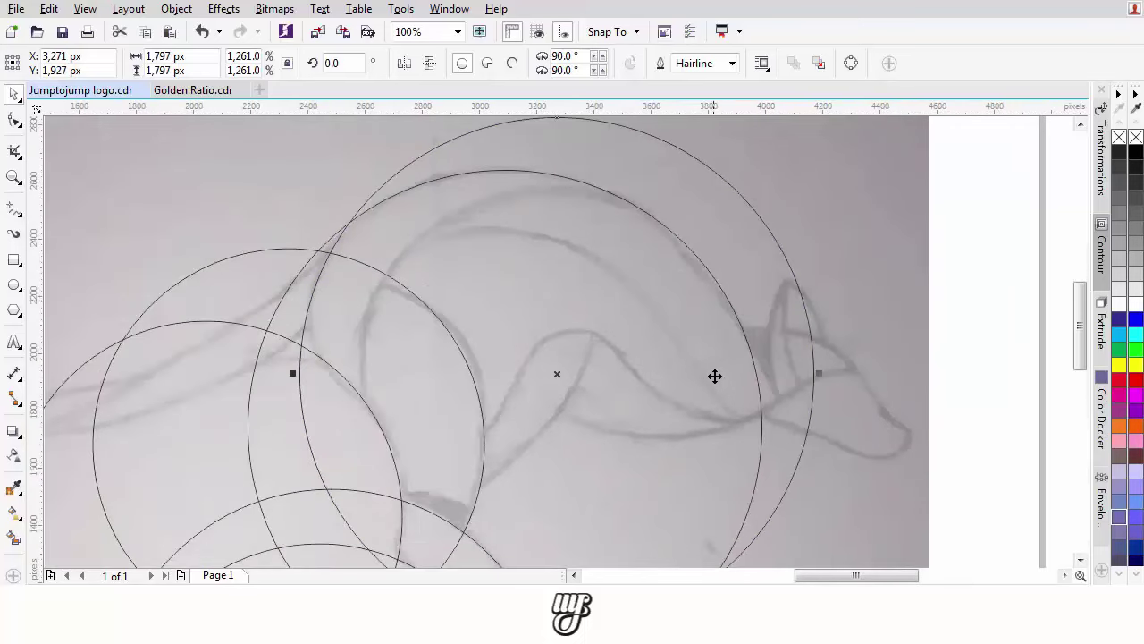
# - Duplicate the circle downward to about X 3,176 px, Y 1,575 px, so its edge crosses the shaded area behind the ear
pyautogui.moveTo(716, 377); pyautogui.dragTo(668, 362)
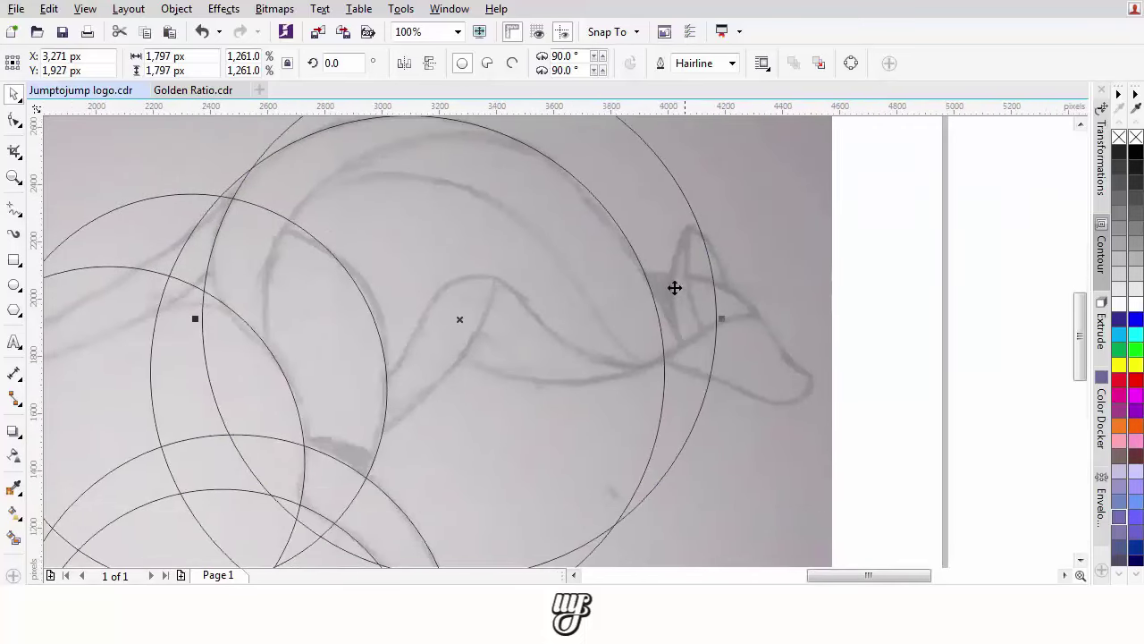
pyautogui.moveTo(665, 214); pyautogui.dragTo(677, 307)
pyautogui.scroll(1, 657, 314)
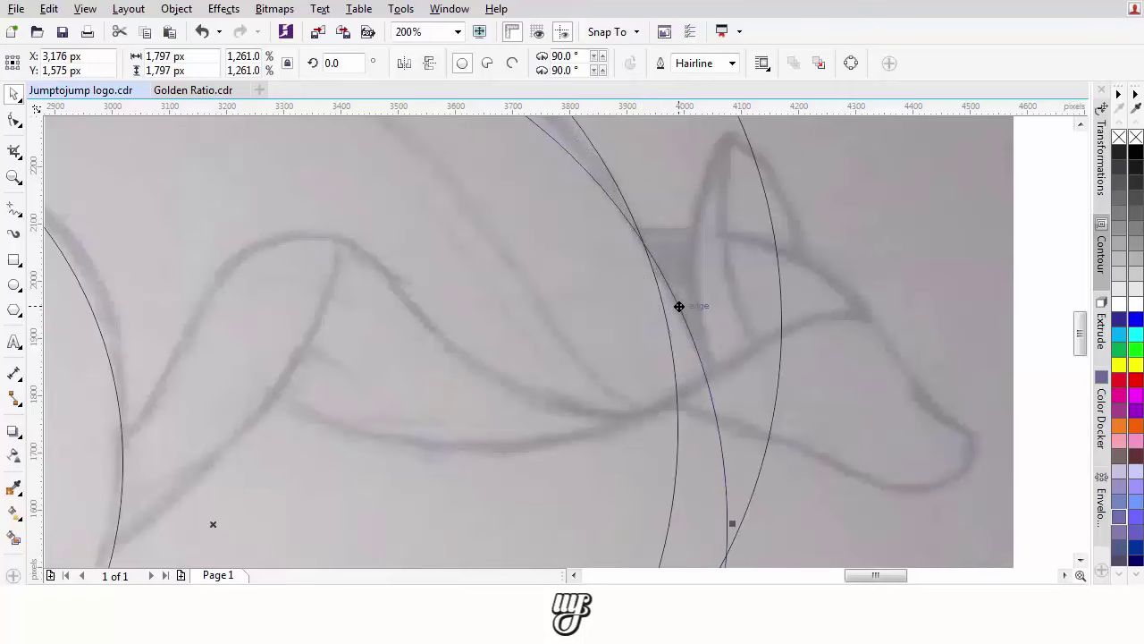
pyautogui.scroll(-1, 677, 307)
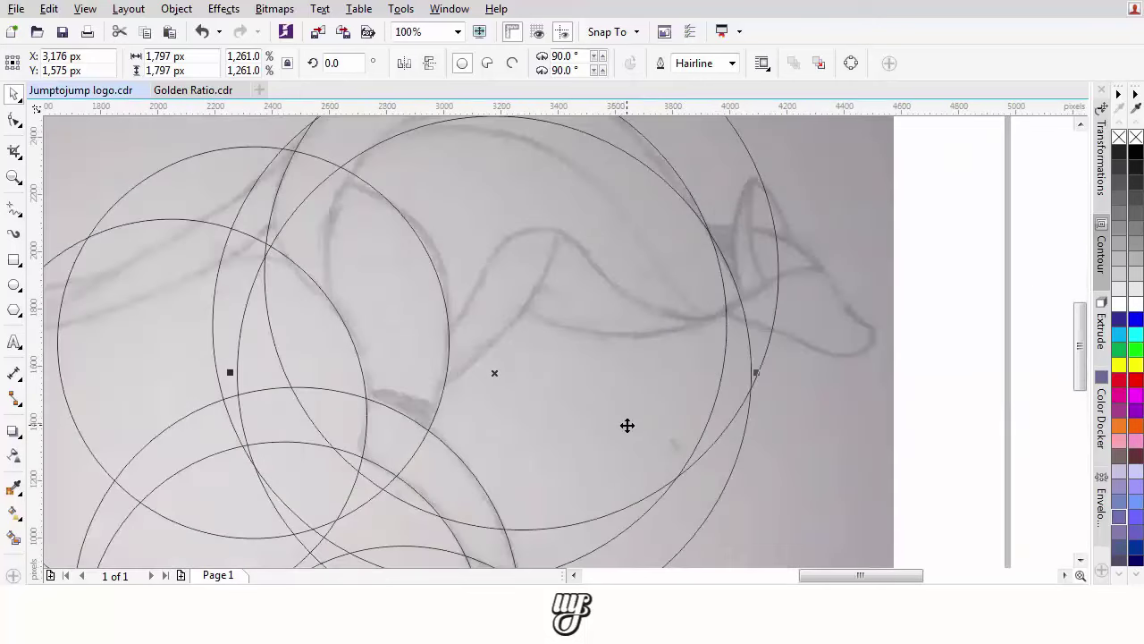
# - Duplicate the circle to about X 3,660 px, Y 2,610 px, so its lower arc follows the chest and neck curve
pyautogui.scroll(-1, 628, 425)
pyautogui.moveTo(653, 394); pyautogui.dragTo(691, 296)
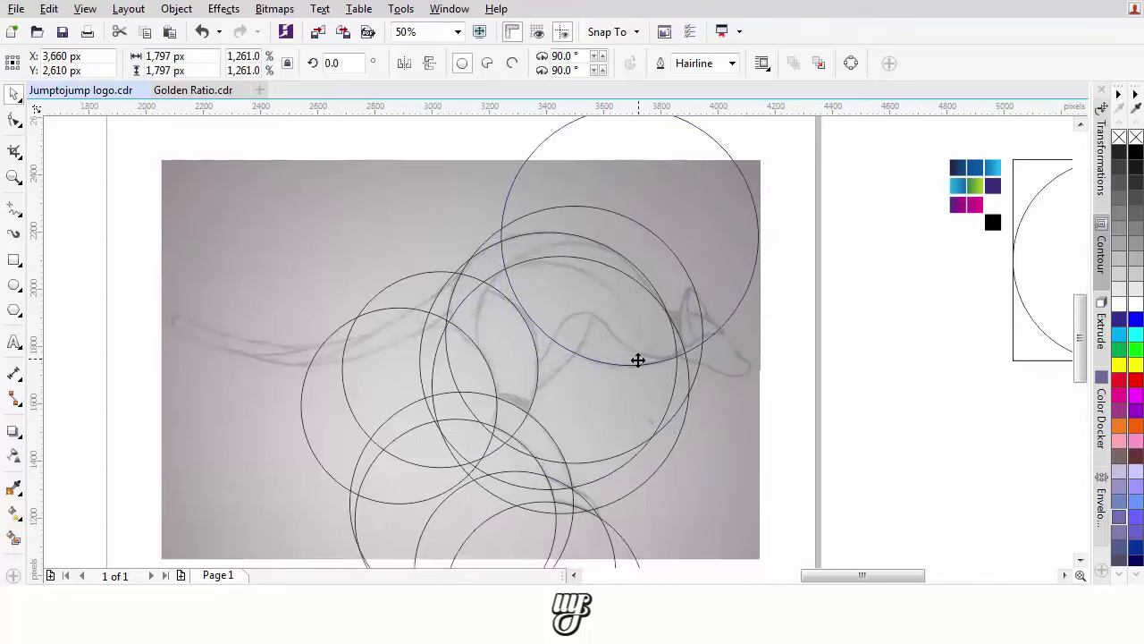
pyautogui.scroll(1, 626, 362)
pyautogui.scroll(-1, 596, 396)
pyautogui.scroll(1, 596, 396)
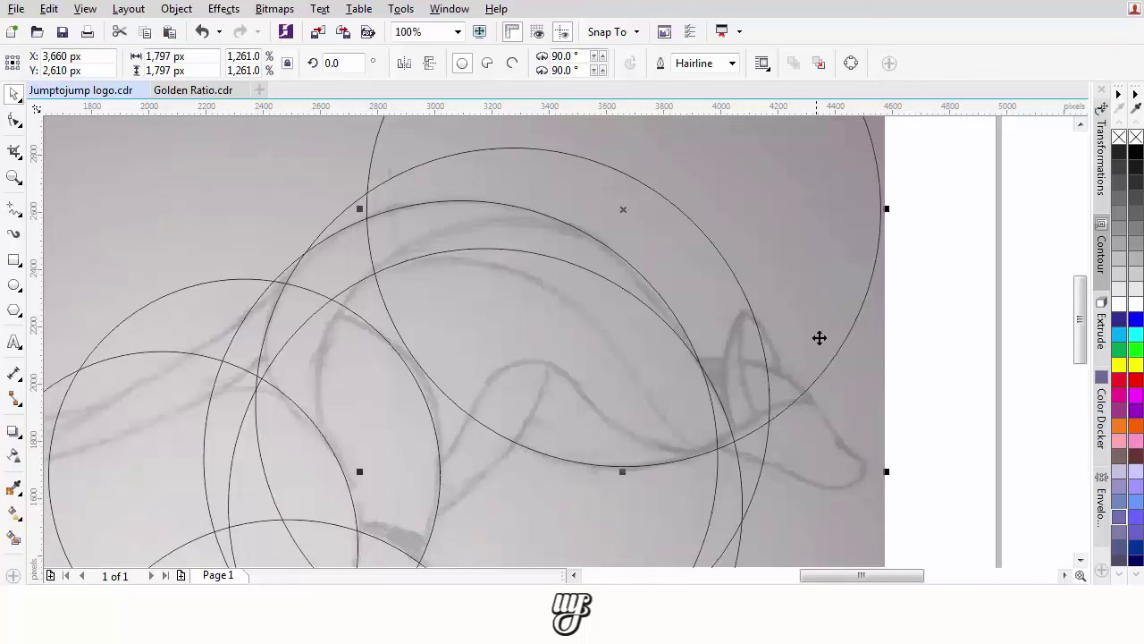
# - Duplicate the chest circle leftward over the hindquarters, with its lower-right arc crossing the foreleg
pyautogui.moveTo(816, 372); pyautogui.dragTo(516, 438)
pyautogui.scroll(-2, 511, 403)
pyautogui.moveTo(396, 433); pyautogui.dragTo(519, 454)
# - Duplicate the circle above the tail at about X 1,321 px, Y 2,755 px and enlarge the copy to 2,153 px
pyautogui.moveTo(448, 324); pyautogui.dragTo(274, 256)
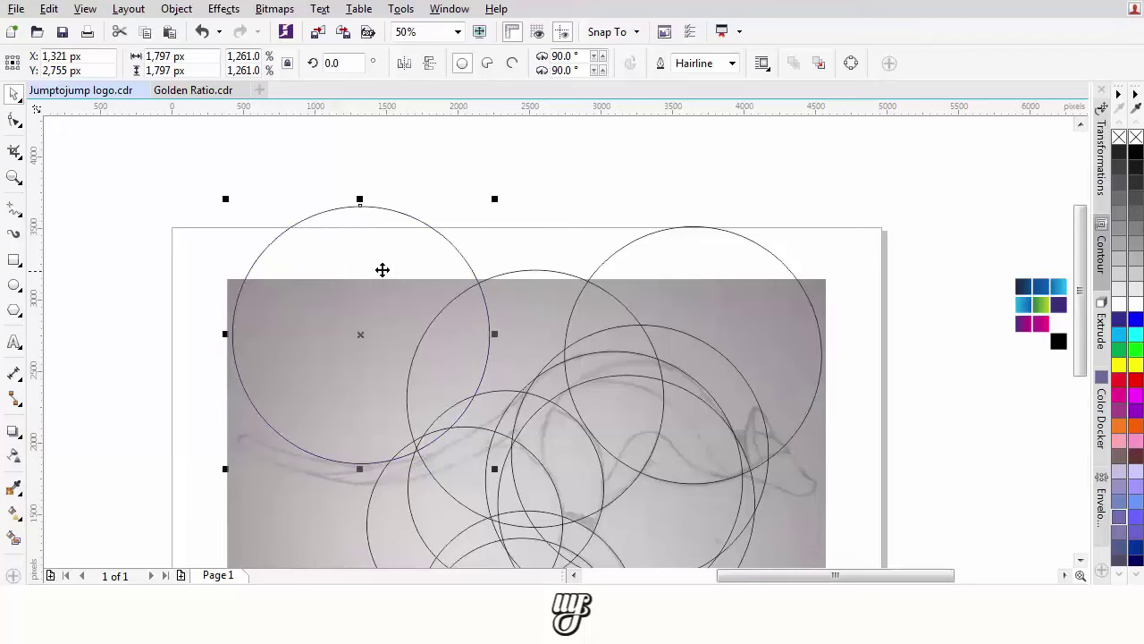
pyautogui.scroll(1, 514, 275)
pyautogui.moveTo(531, 244); pyautogui.dragTo(605, 220)
pyautogui.scroll(-1, 501, 342)
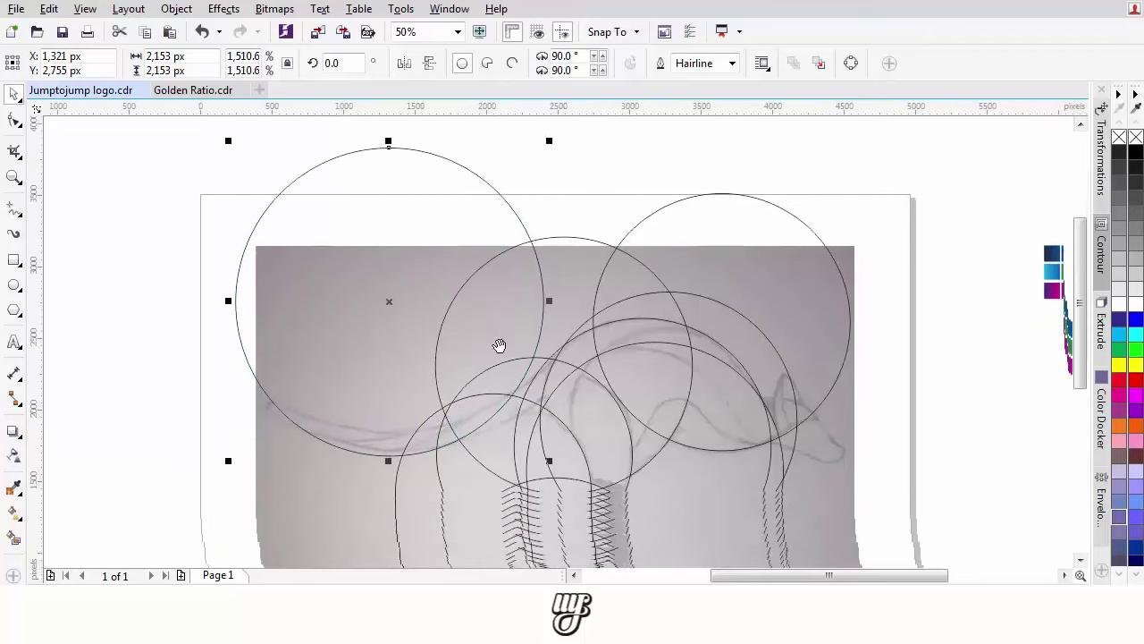
# - Enlarge the tail circle to 2,877 px and move it so its arc runs along the upper tail line into the back
pyautogui.scroll(2, 500, 342)
pyautogui.moveTo(522, 385); pyautogui.dragTo(537, 334)
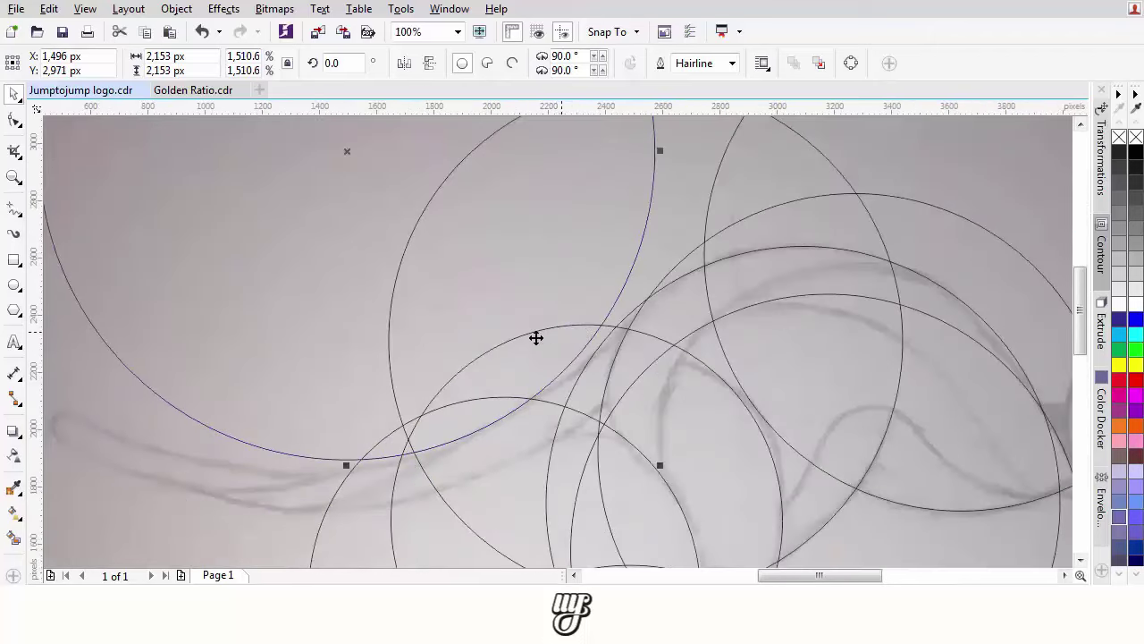
pyautogui.scroll(-1, 537, 334)
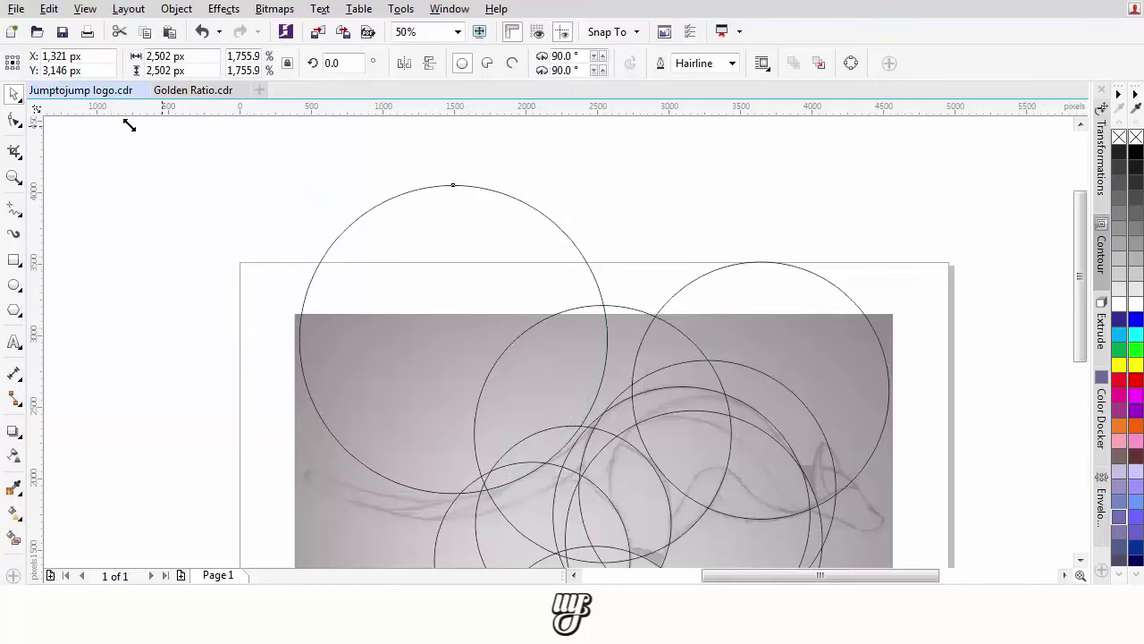
pyautogui.moveTo(130, 125); pyautogui.dragTo(89, 135)
pyautogui.scroll(1, 565, 301)
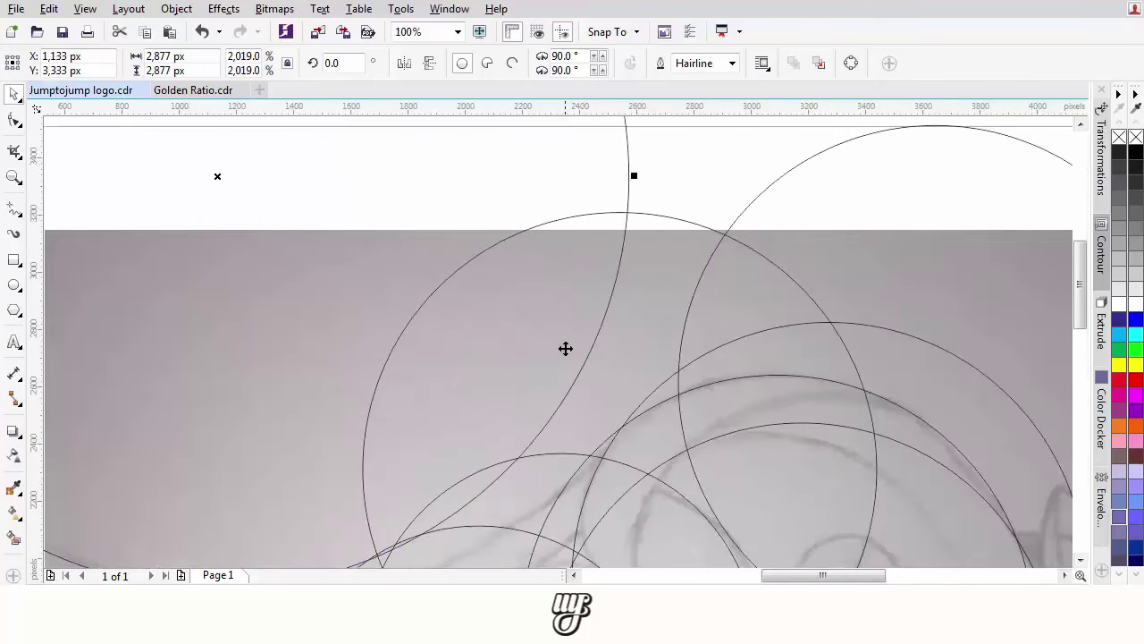
pyautogui.moveTo(565, 349); pyautogui.dragTo(596, 340)
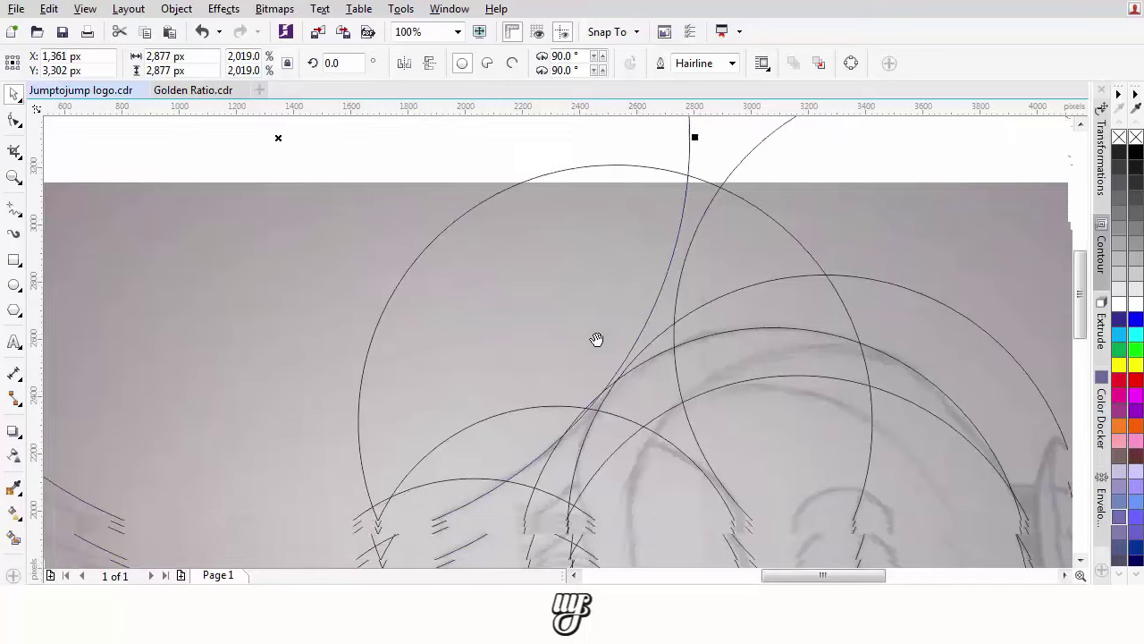
# - Snap the large tail circle's edge to the point where the back circles intersect at the tail base
pyautogui.scroll(1, 594, 353)
pyautogui.scroll(1, 625, 356)
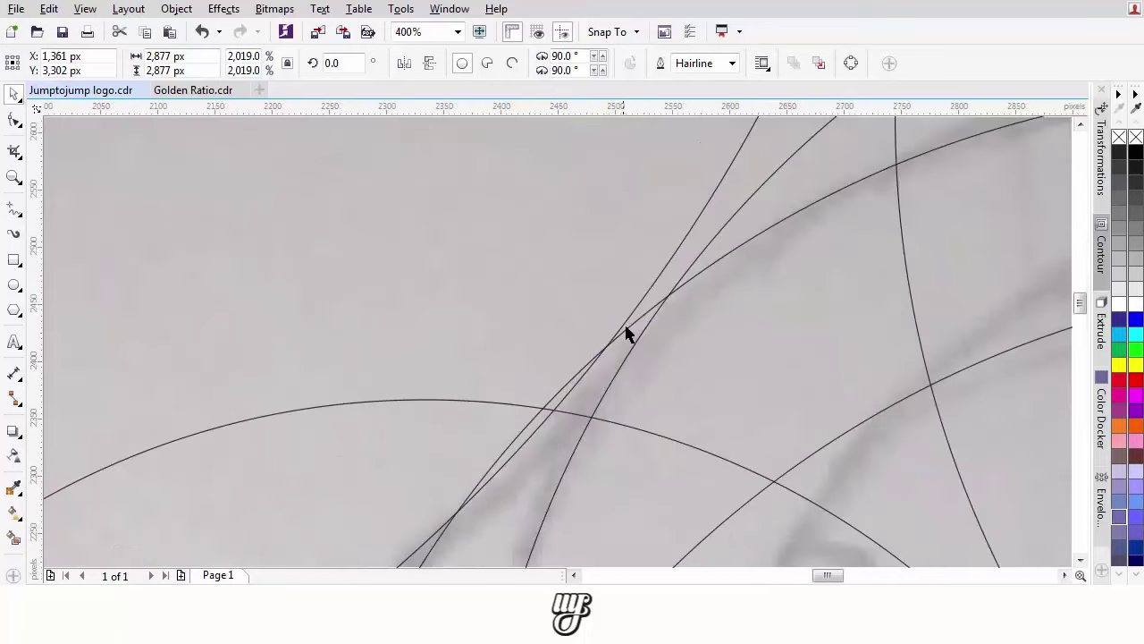
pyautogui.moveTo(640, 312); pyautogui.dragTo(666, 297)
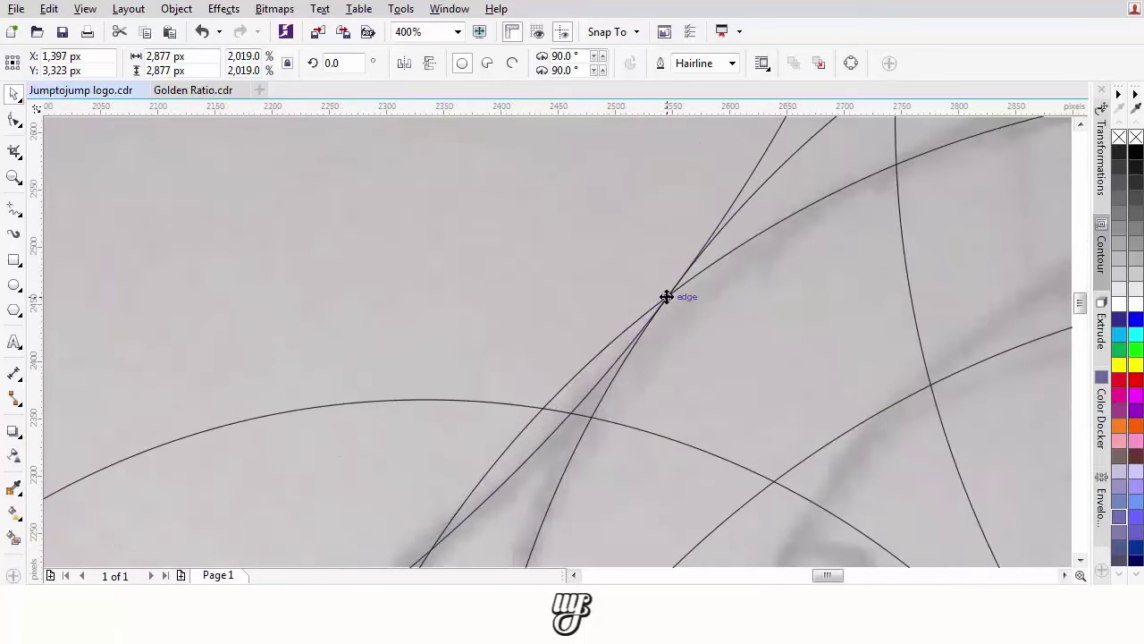
pyautogui.scroll(-3, 666, 297)
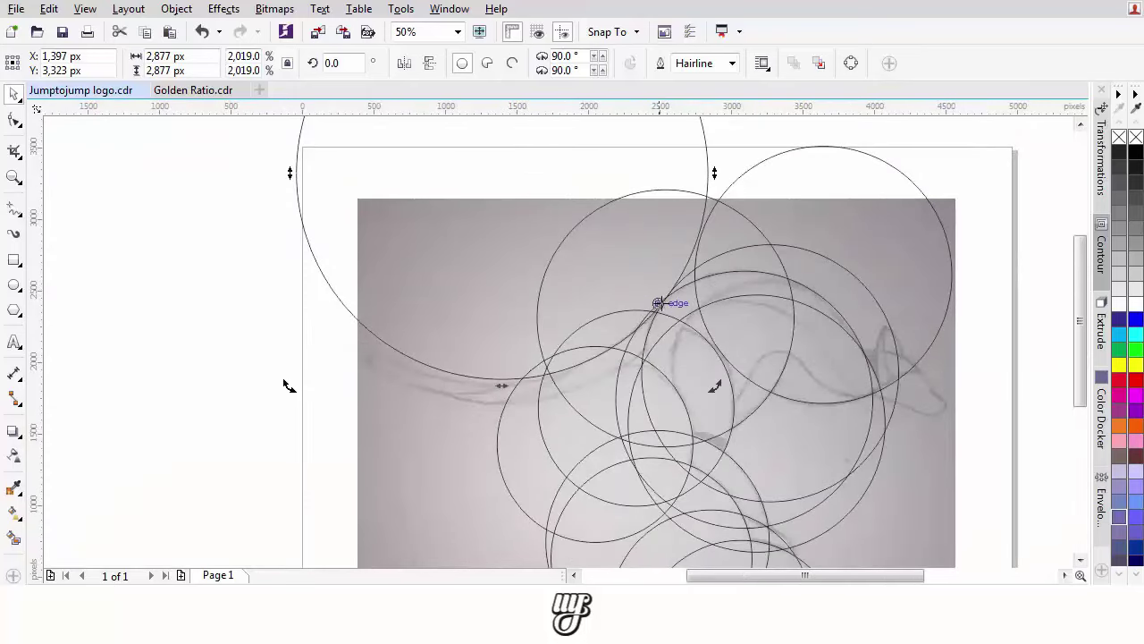
# - Enlarge the tail circle to 2,950 px and realign its edge with the circle intersection at the tail base
pyautogui.scroll(2, 666, 296)
pyautogui.scroll(-3, 691, 324)
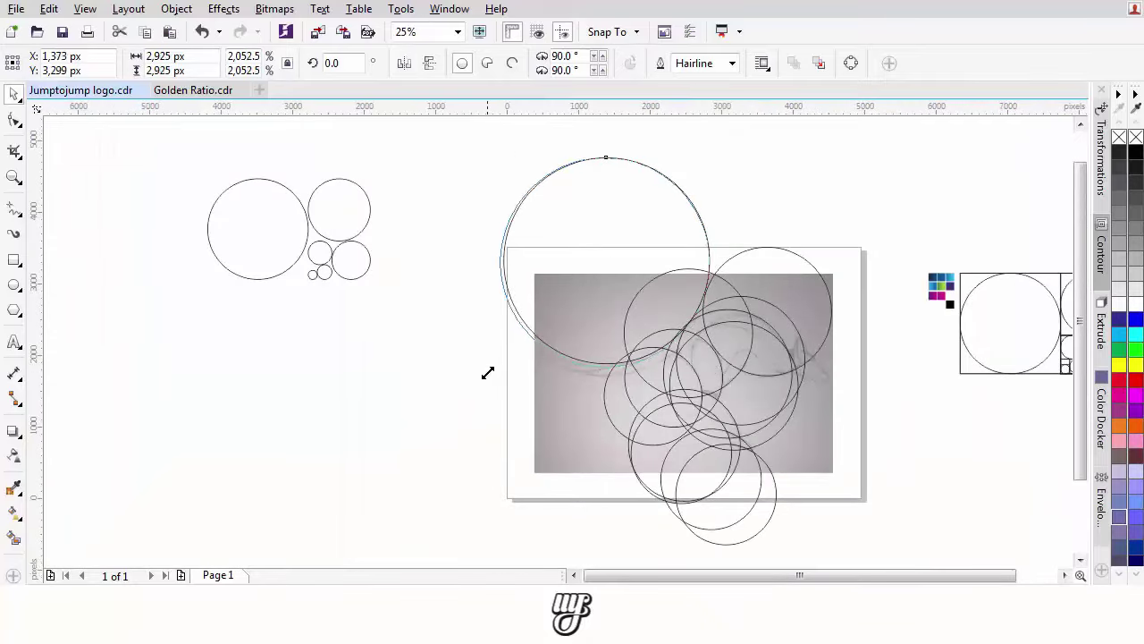
pyautogui.moveTo(487, 373); pyautogui.dragTo(490, 374)
pyautogui.scroll(4, 664, 309)
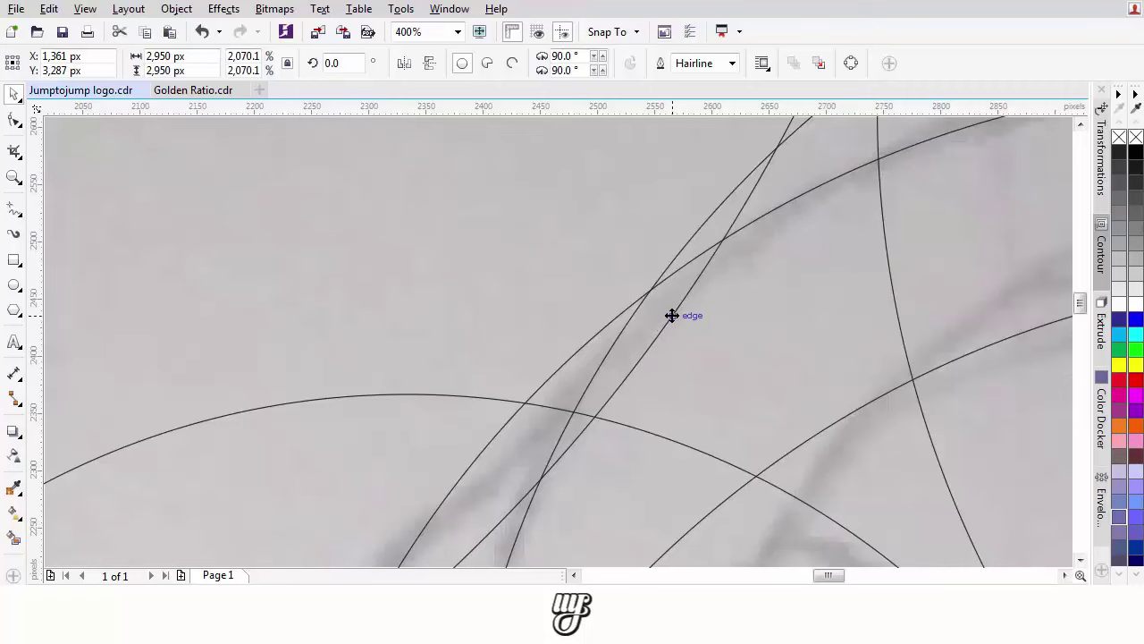
pyautogui.moveTo(671, 316); pyautogui.dragTo(654, 290)
pyautogui.scroll(-3, 649, 322)
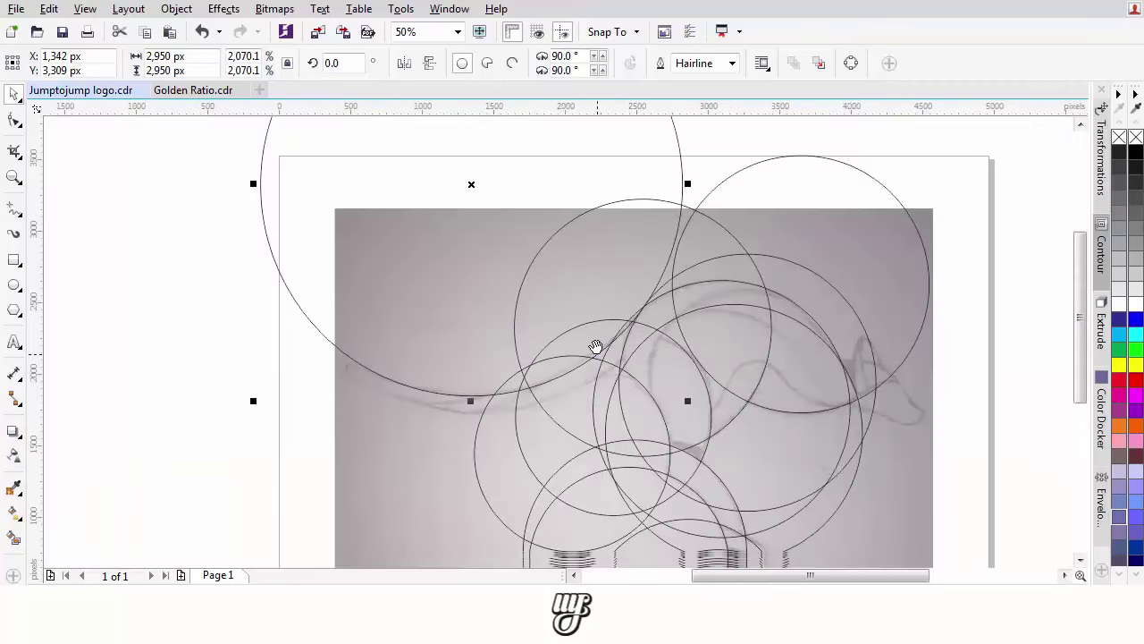
# - Duplicate the 2,950 px circle slightly lower, to about X 1,361 px, Y 3,184 px, to trace the tail's lower line
pyautogui.scroll(-1, 452, 324)
pyautogui.scroll(1, 462, 298)
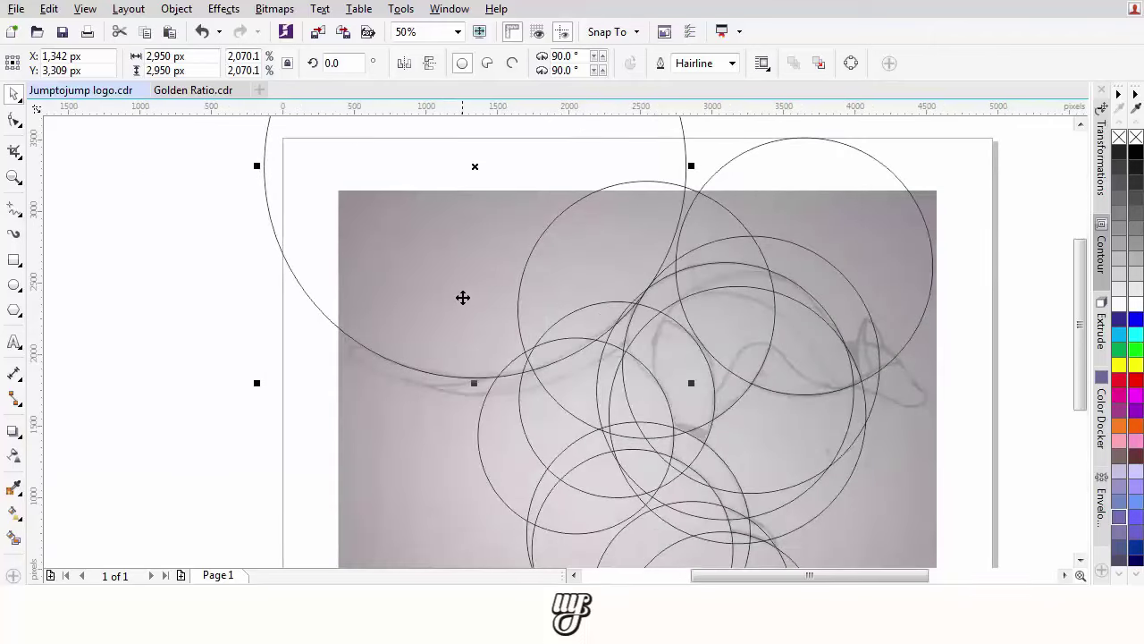
pyautogui.moveTo(472, 224); pyautogui.dragTo(475, 242)
pyautogui.scroll(-1, 417, 309)
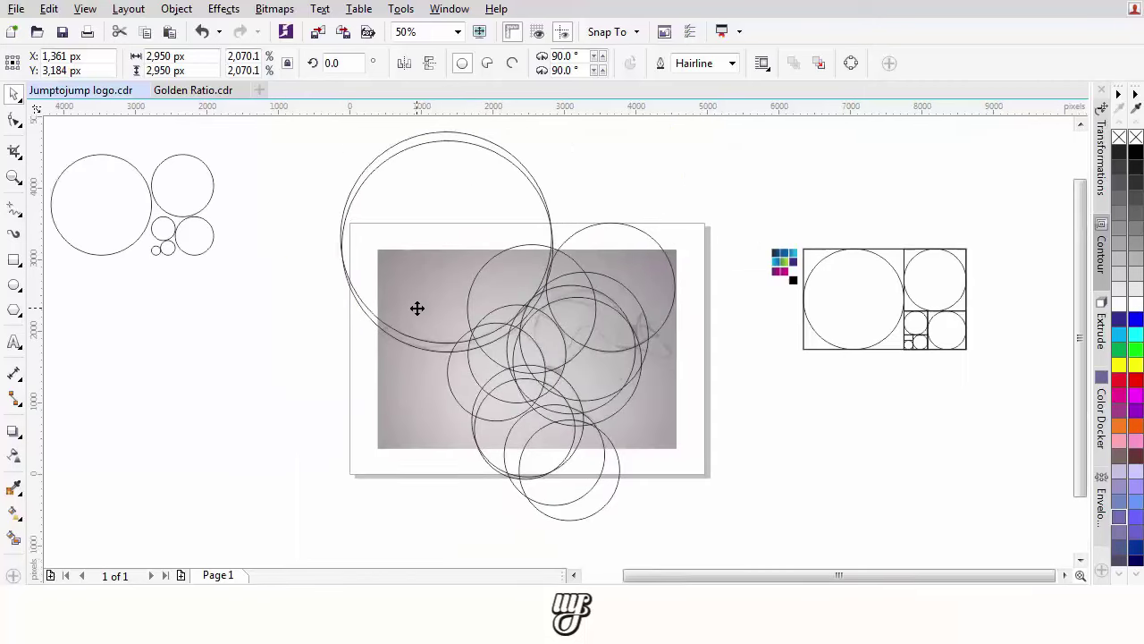
pyautogui.moveTo(417, 308); pyautogui.dragTo(442, 333)
pyautogui.scroll(1, 243, 283)
# - Place a copy of the smallest golden-ratio circle at the tail tip, between the two large tail circles
pyautogui.click(131, 271)
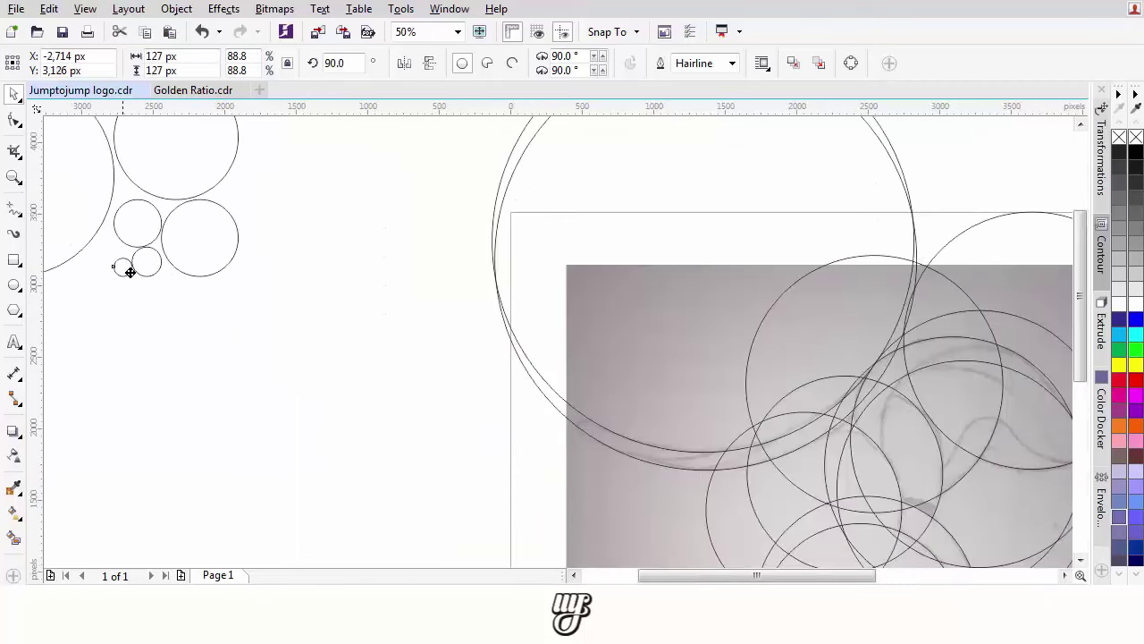
pyautogui.scroll(3, 582, 423)
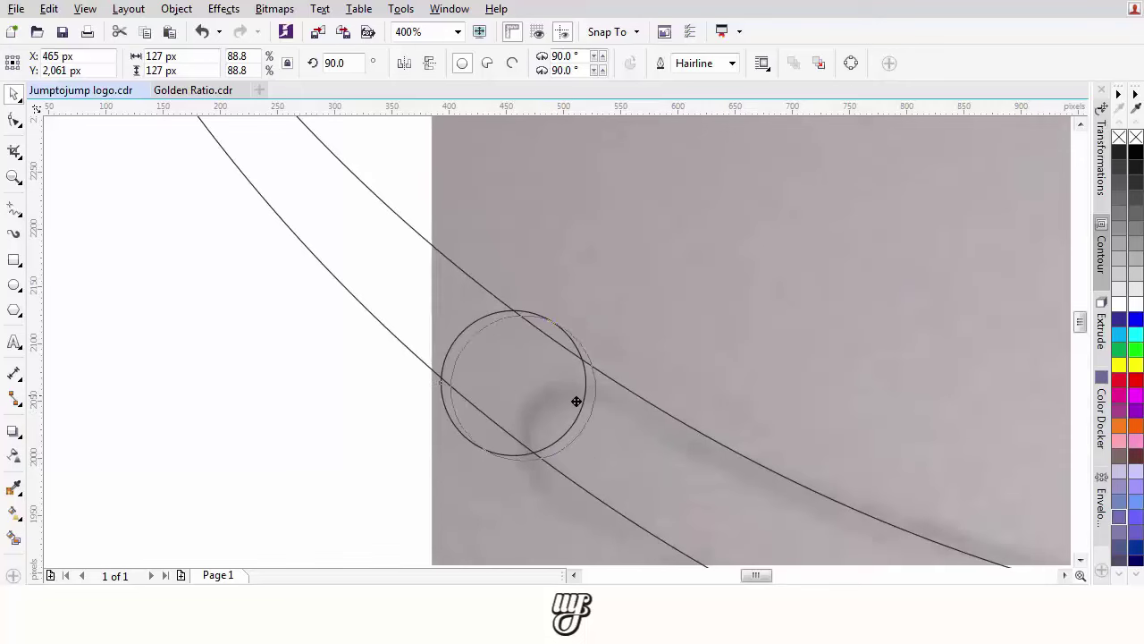
pyautogui.moveTo(577, 401); pyautogui.dragTo(677, 341)
# - Resize the tail-tip circle to 92 px so it touches both large tail circles
pyautogui.scroll(1, 598, 396)
pyautogui.scroll(1, 488, 454)
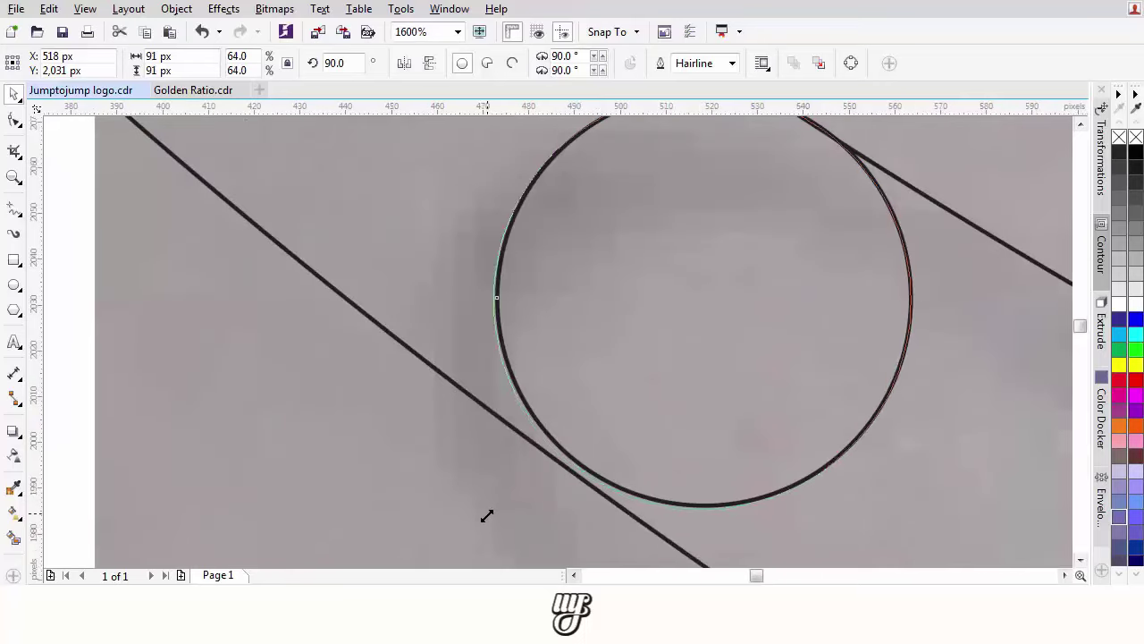
pyautogui.moveTo(486, 516); pyautogui.dragTo(483, 501)
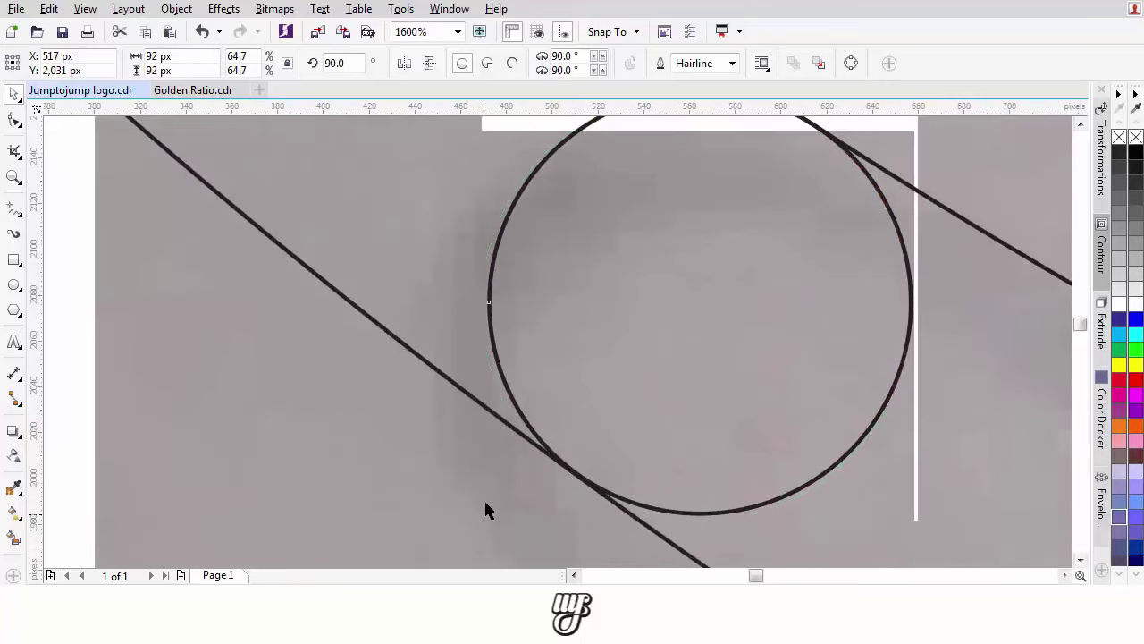
# - Test Smart Fill on the tail-tip circle and the adjoining tail area, undoing both fills
pyautogui.scroll(-1, 484, 501)
pyautogui.click(14, 536)
pyautogui.click(577, 414)
pyautogui.scroll(-1, 577, 414)
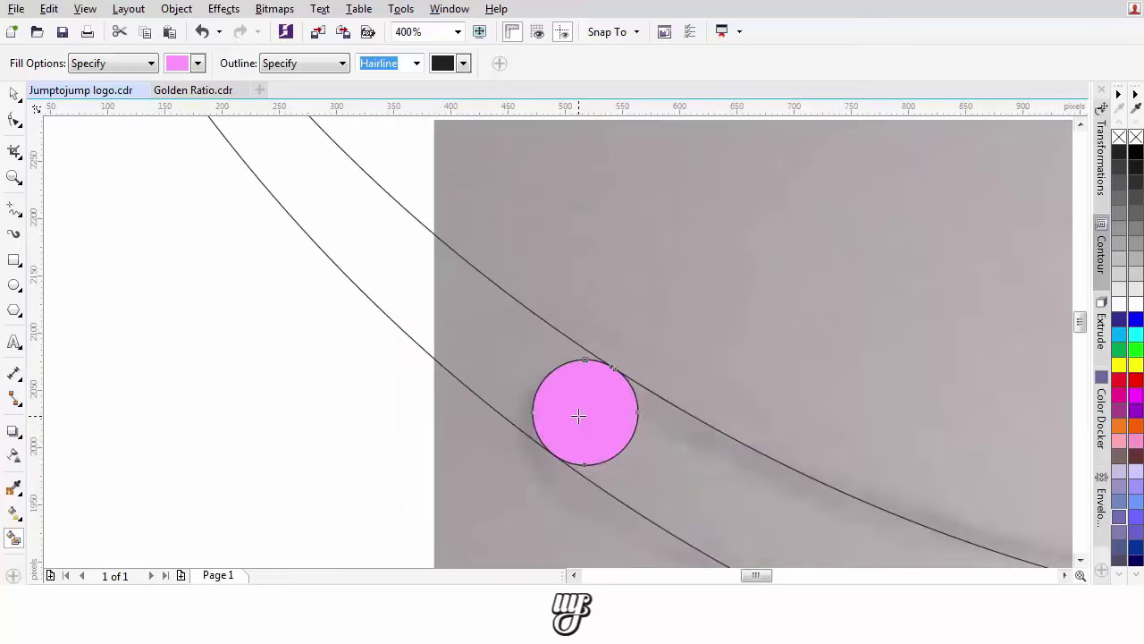
pyautogui.hotkey('ctrl', 'z')
pyautogui.click(669, 453)
pyautogui.hotkey('ctrl', 'z')
pyautogui.click(14, 93)
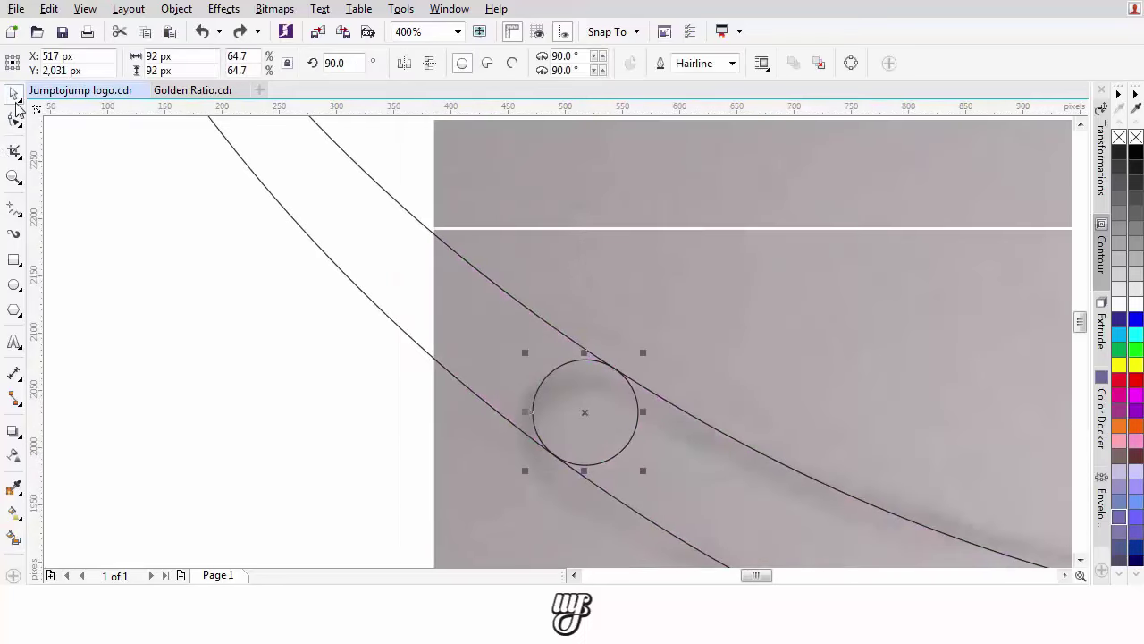
# - Enlarge the tail-tip circle to 93 px and place it at X 518 px, Y 2,030 px, meeting both large tail circles
pyautogui.scroll(1, 671, 411)
pyautogui.moveTo(611, 301); pyautogui.dragTo(609, 302)
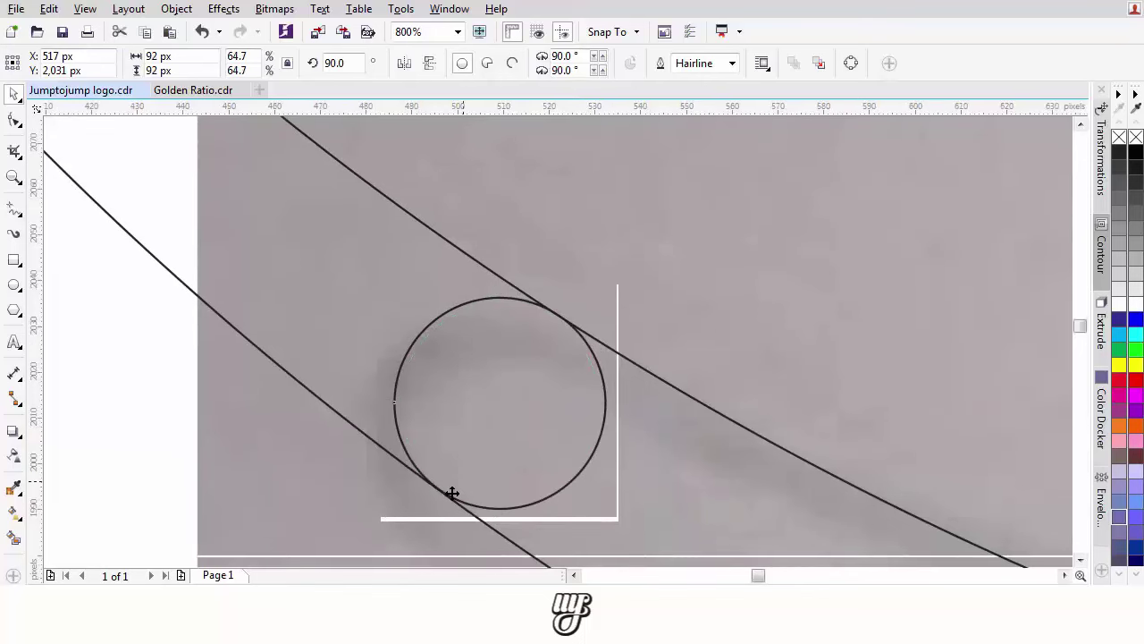
pyautogui.scroll(1, 488, 418)
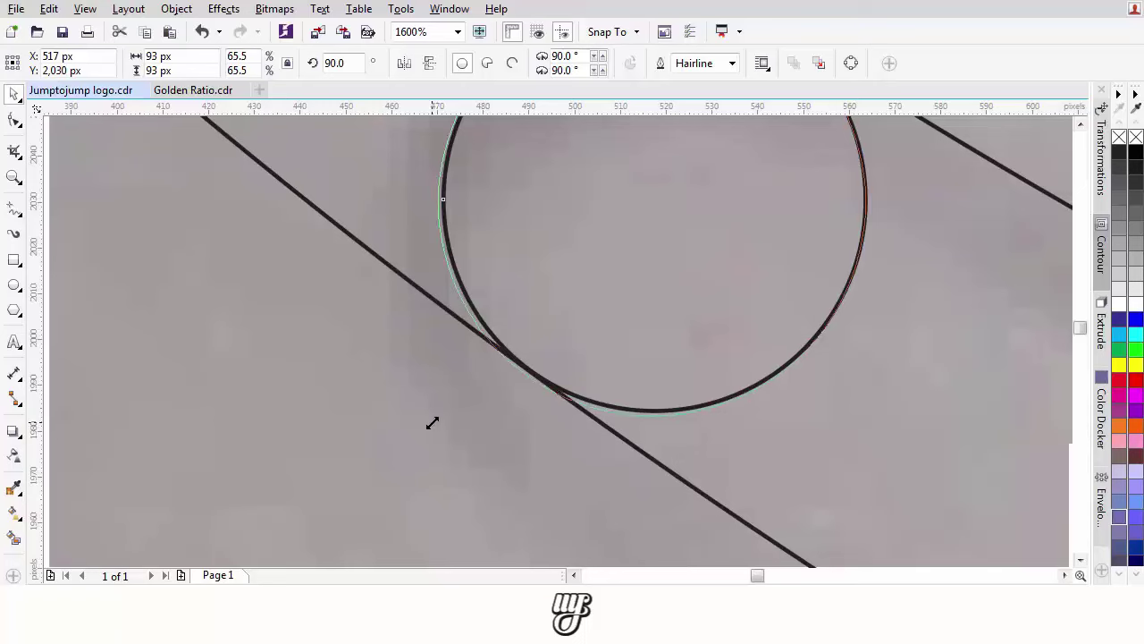
pyautogui.scroll(-1, 433, 420)
pyautogui.scroll(1, 593, 332)
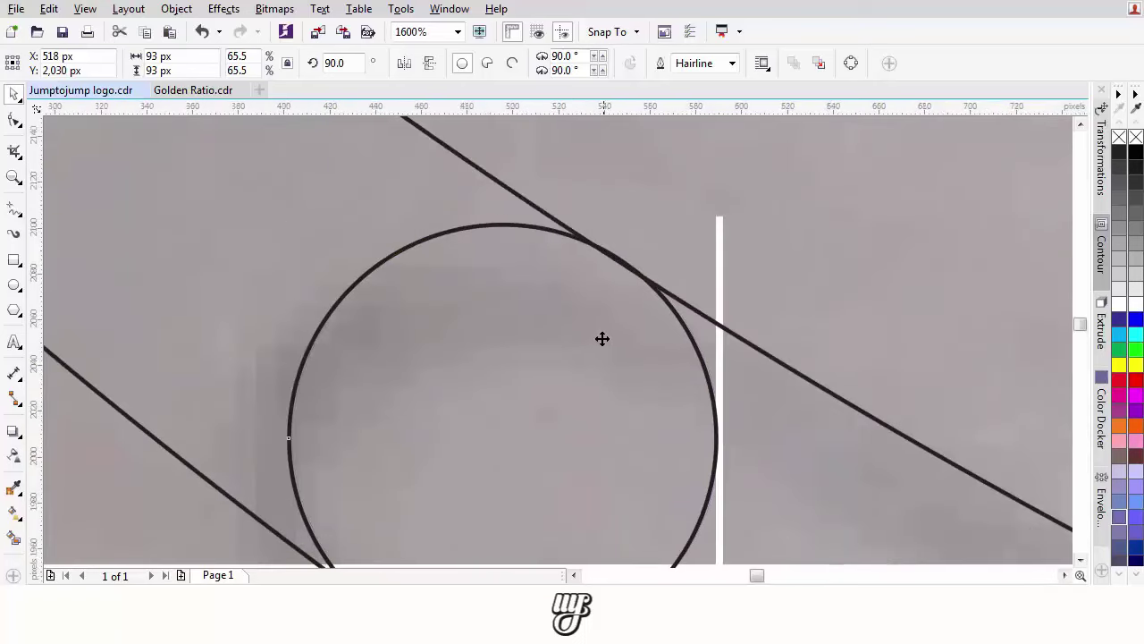
# - Duplicate the 2,950 px tail circle toward the kangaroo's head
pyautogui.scroll(-5, 602, 339)
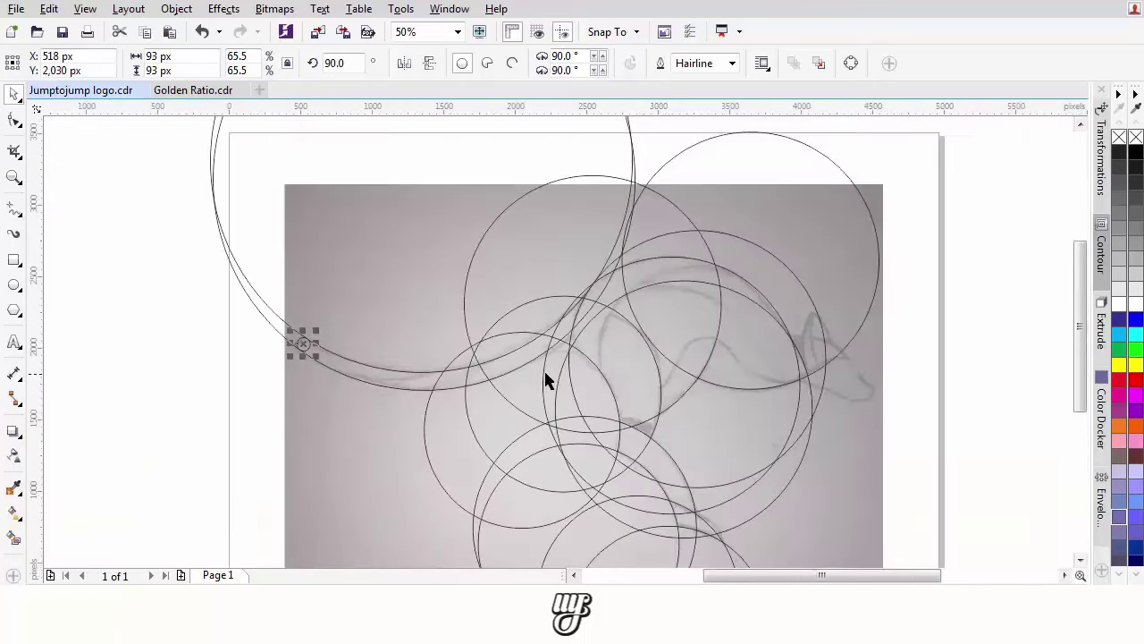
pyautogui.moveTo(771, 354); pyautogui.dragTo(621, 366)
pyautogui.scroll(1, 650, 357)
pyautogui.moveTo(748, 188); pyautogui.dragTo(553, 280)
pyautogui.scroll(-1, 552, 282)
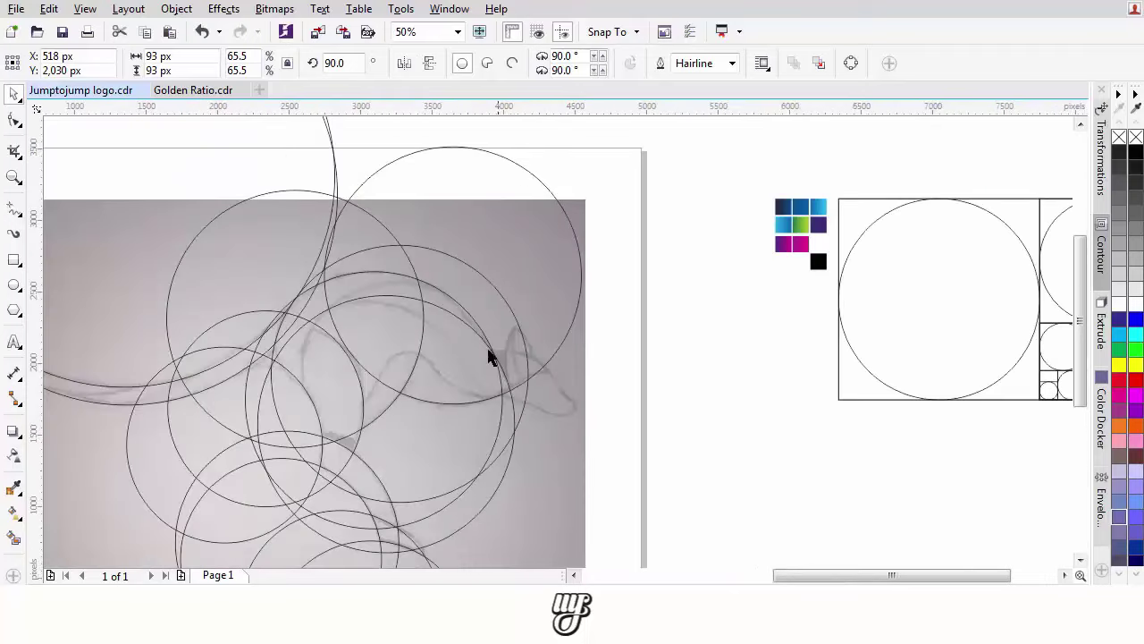
pyautogui.moveTo(436, 378); pyautogui.dragTo(432, 364)
pyautogui.moveTo(327, 132); pyautogui.dragTo(576, 393)
pyautogui.rightClick(577, 392)
# - Shrink the copied circle to 931 px and fit it along the top line of the head
pyautogui.scroll(1, 600, 248)
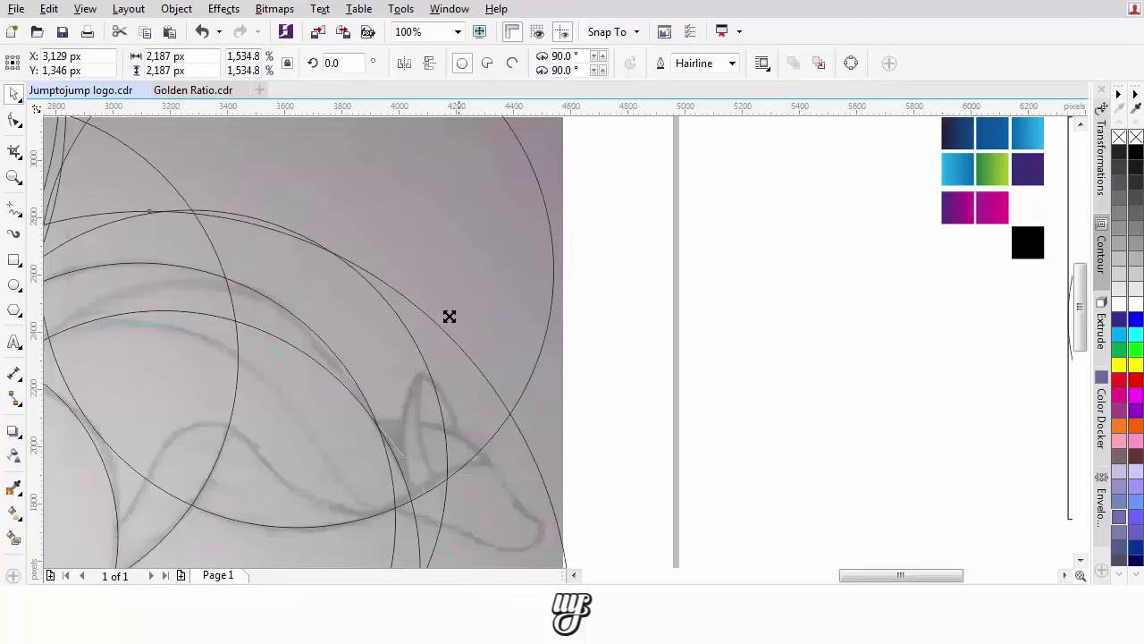
pyautogui.moveTo(365, 398); pyautogui.dragTo(367, 401)
pyautogui.moveTo(289, 478); pyautogui.dragTo(484, 479)
# - Duplicate the 931 px head circle in front of the muzzle, at about X 4,799 px, Y 2,079 px
pyautogui.moveTo(500, 453); pyautogui.dragTo(757, 325)
pyautogui.scroll(2, 527, 409)
pyautogui.scroll(-1, 522, 406)
pyautogui.scroll(4, 549, 402)
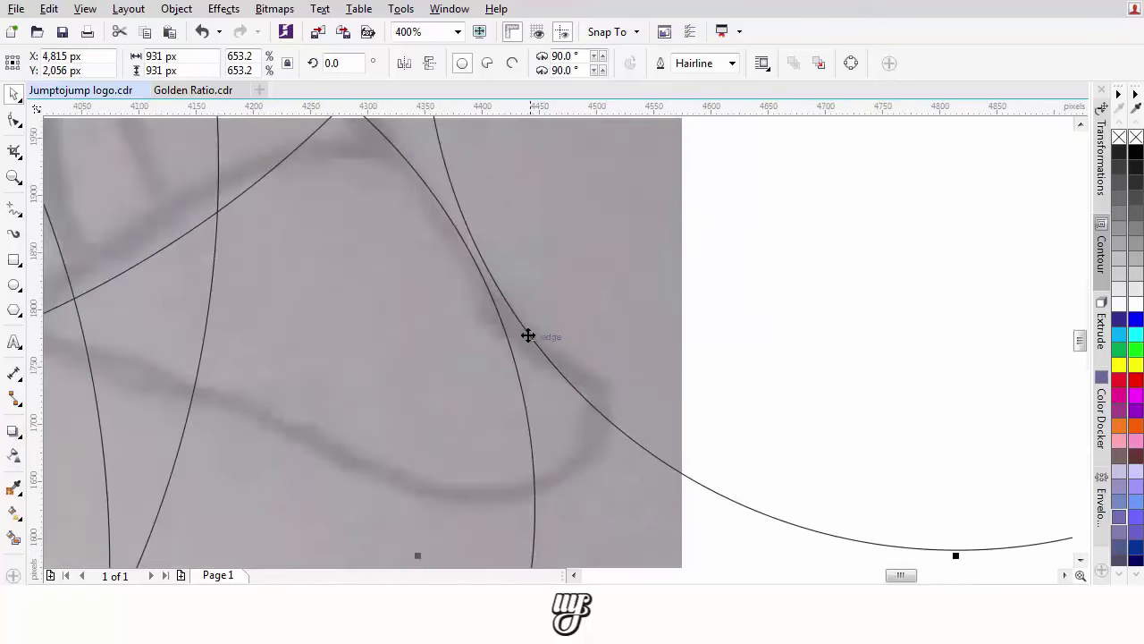
pyautogui.moveTo(528, 335); pyautogui.dragTo(510, 304)
pyautogui.scroll(-2, 510, 304)
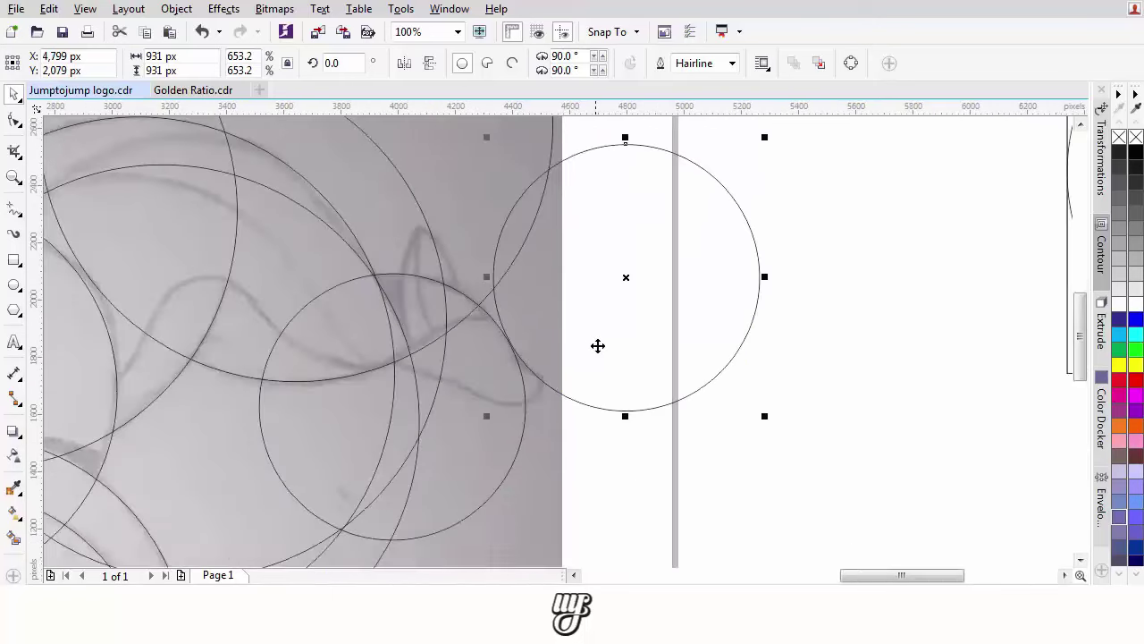
# - Reduce the circle in front of the muzzle to 465 px and align its edge with the head circle, about X 4,612 px, Y 1,927 px
pyautogui.moveTo(598, 346); pyautogui.dragTo(570, 433)
pyautogui.moveTo(740, 229); pyautogui.dragTo(593, 367)
pyautogui.scroll(1, 506, 504)
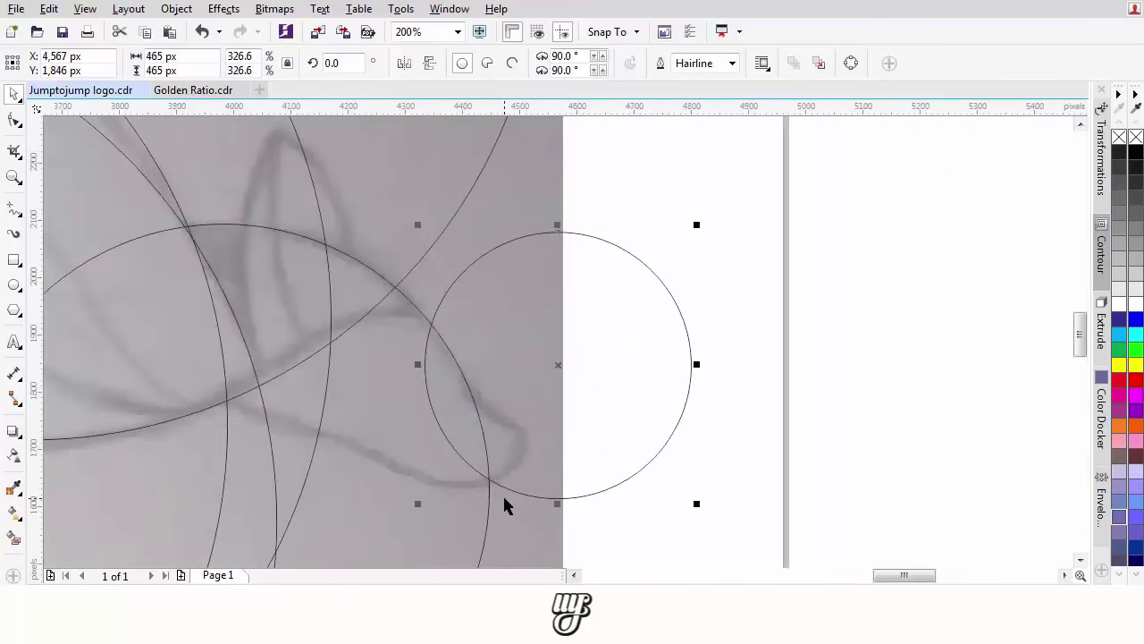
pyautogui.moveTo(506, 503); pyautogui.dragTo(536, 420)
pyautogui.scroll(1, 494, 388)
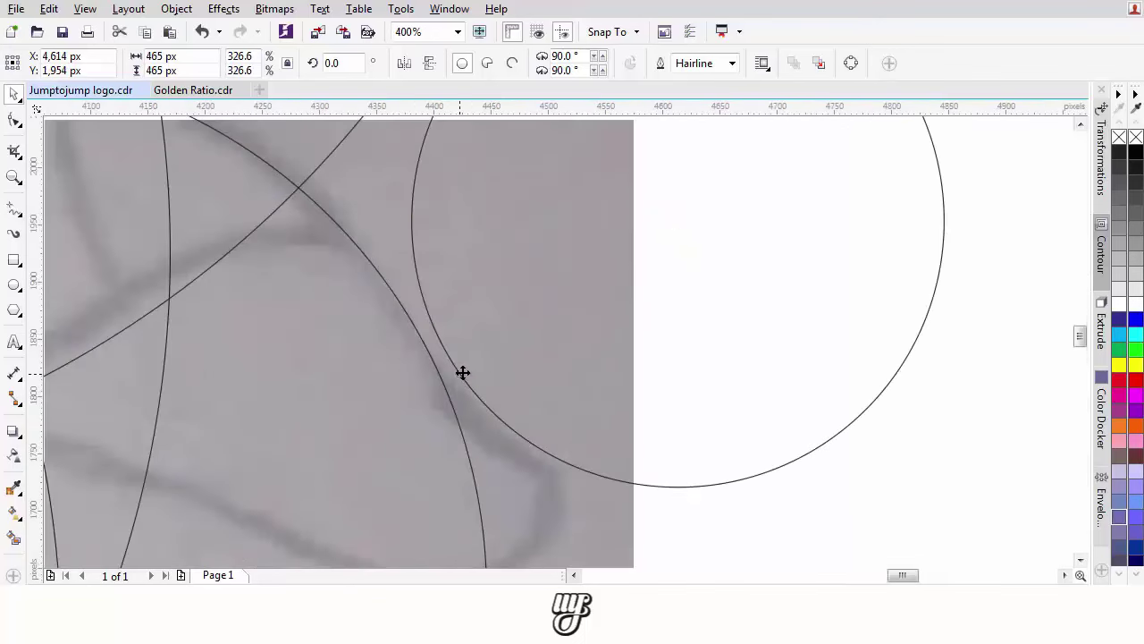
pyautogui.moveTo(462, 372)
pyautogui.mouseDown()
pyautogui.moveTo(456, 399)
pyautogui.moveTo(450, 379)
pyautogui.mouseUp()
pyautogui.scroll(1, 447, 374)
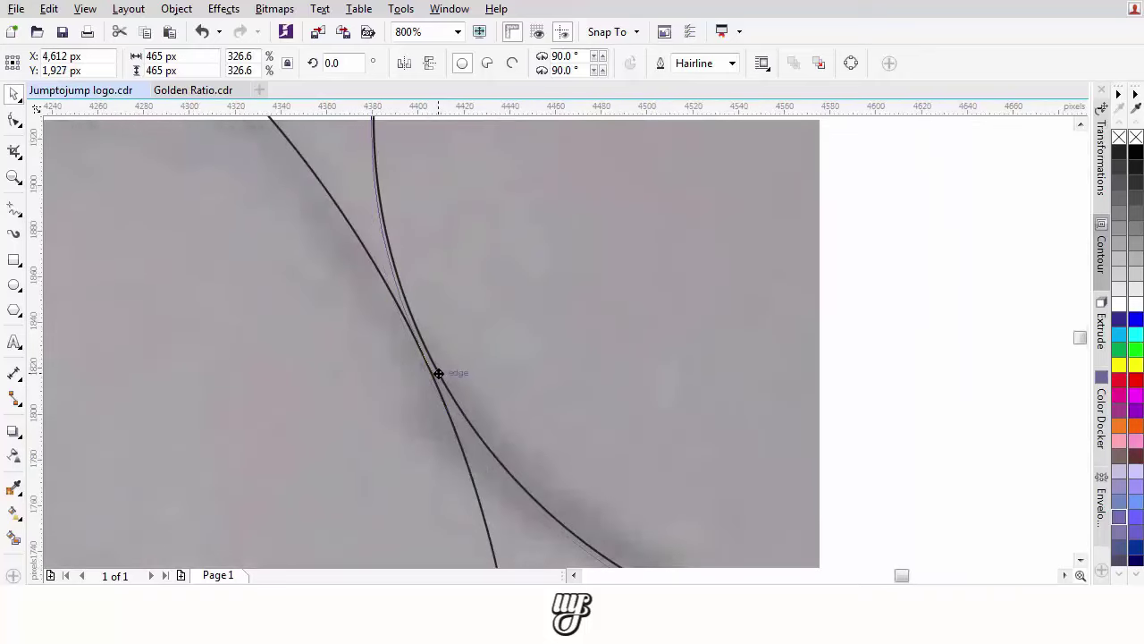
pyautogui.scroll(2, 438, 372)
pyautogui.moveTo(438, 373); pyautogui.dragTo(506, 515)
# - Fit a 211 px circle on the muzzle tip at about X 4,394 px, Y 1,741 px
pyautogui.scroll(-4, 434, 378)
pyautogui.scroll(1, 456, 460)
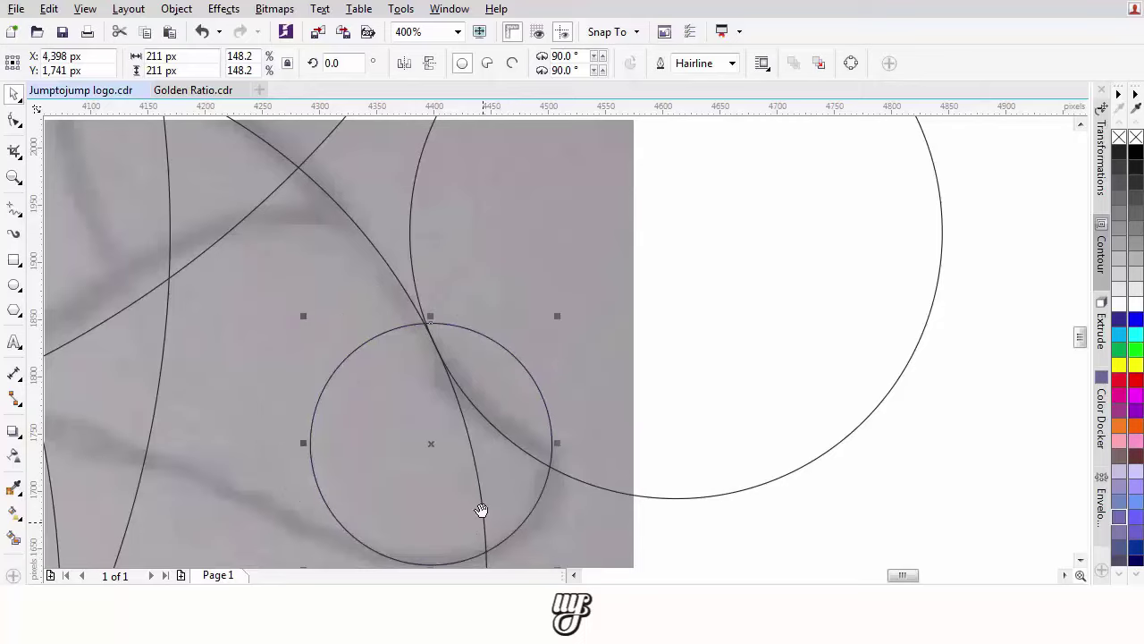
pyautogui.scroll(1, 481, 509)
pyautogui.moveTo(496, 453); pyautogui.dragTo(496, 452)
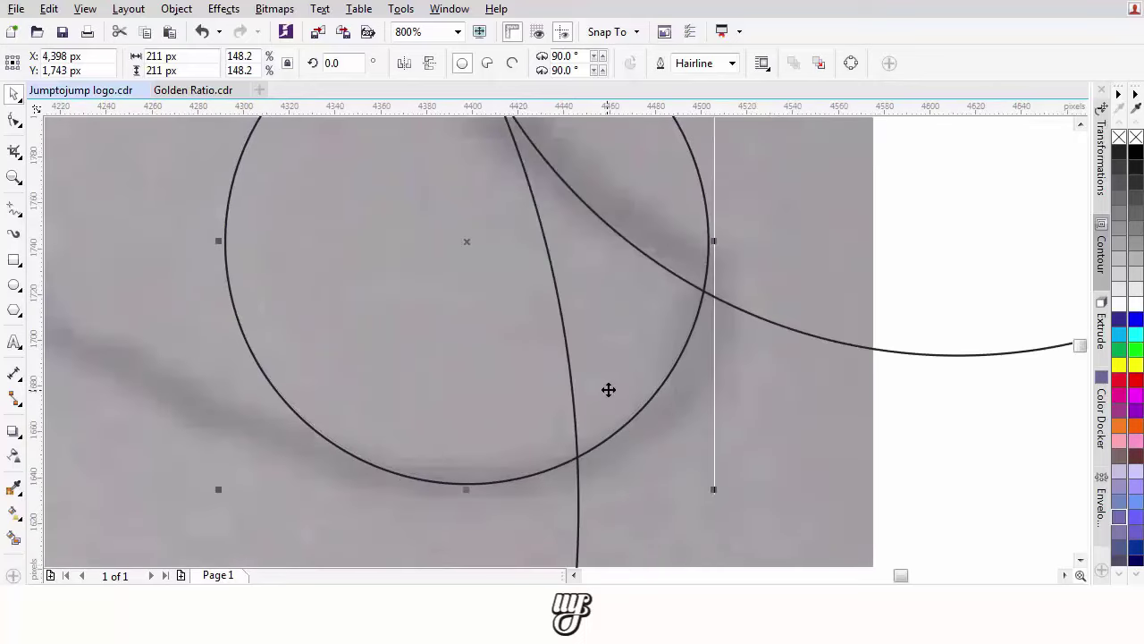
pyautogui.scroll(-2, 601, 395)
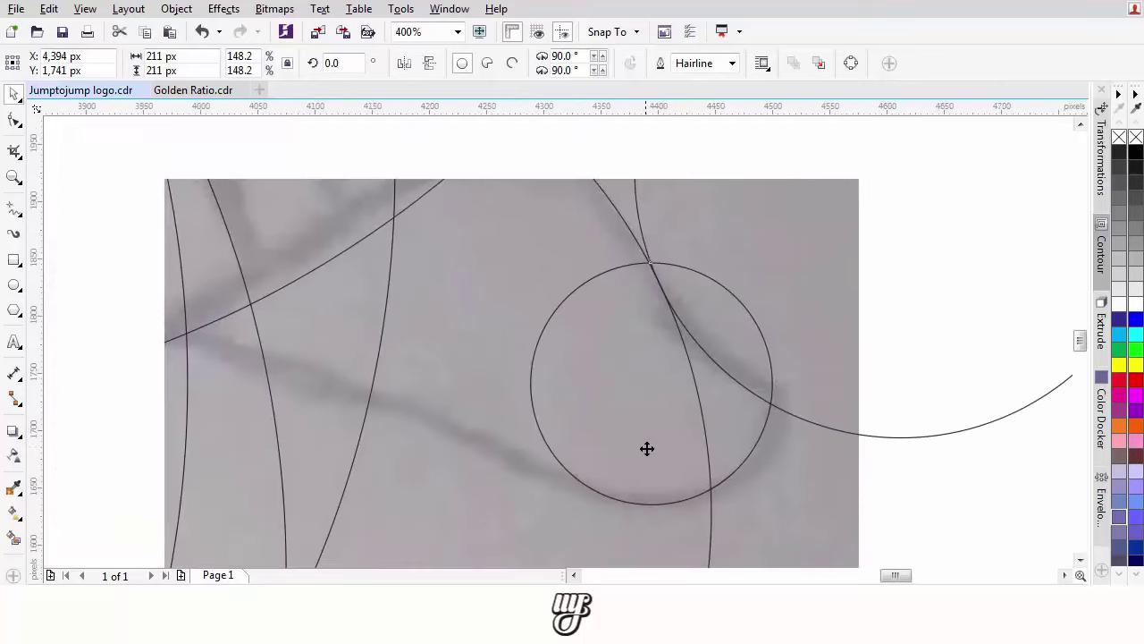
# - Duplicate the 211 px muzzle circle and enlarge the copy to 1,150 px
pyautogui.moveTo(623, 429); pyautogui.dragTo(656, 501)
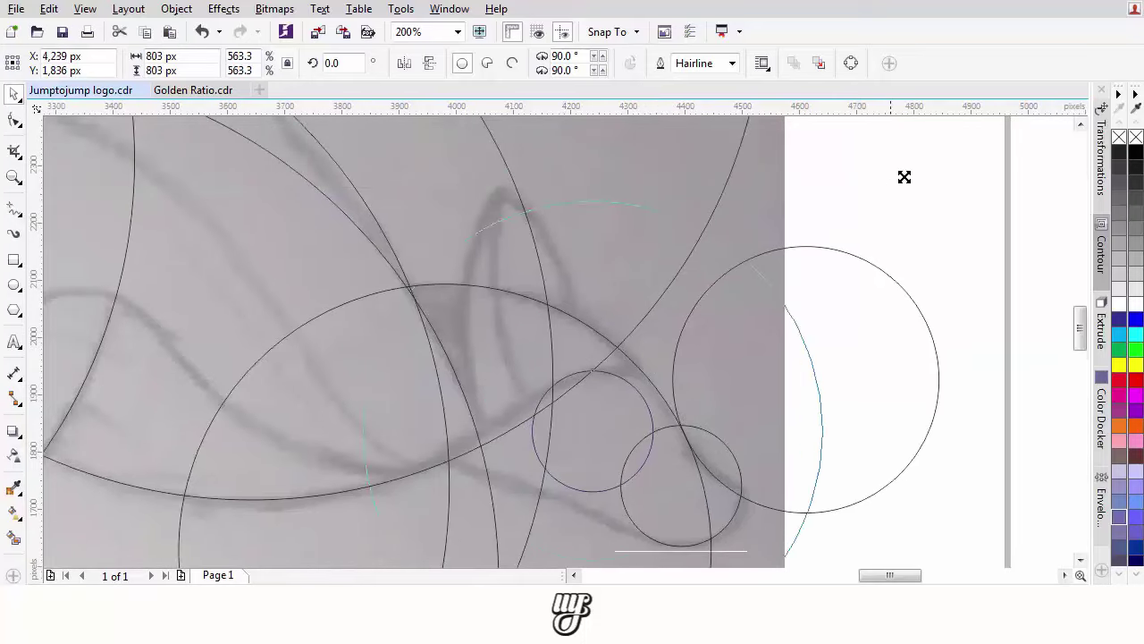
pyautogui.moveTo(905, 177); pyautogui.dragTo(993, 120)
pyautogui.scroll(-1, 644, 321)
# - Move the 1,150 px circle below the head to about X 4,025 px, Y 1,169 px, tracing the jaw line up to the muzzle circle
pyautogui.moveTo(618, 439); pyautogui.dragTo(639, 386)
pyautogui.moveTo(758, 246); pyautogui.dragTo(643, 531)
pyautogui.scroll(1, 628, 452)
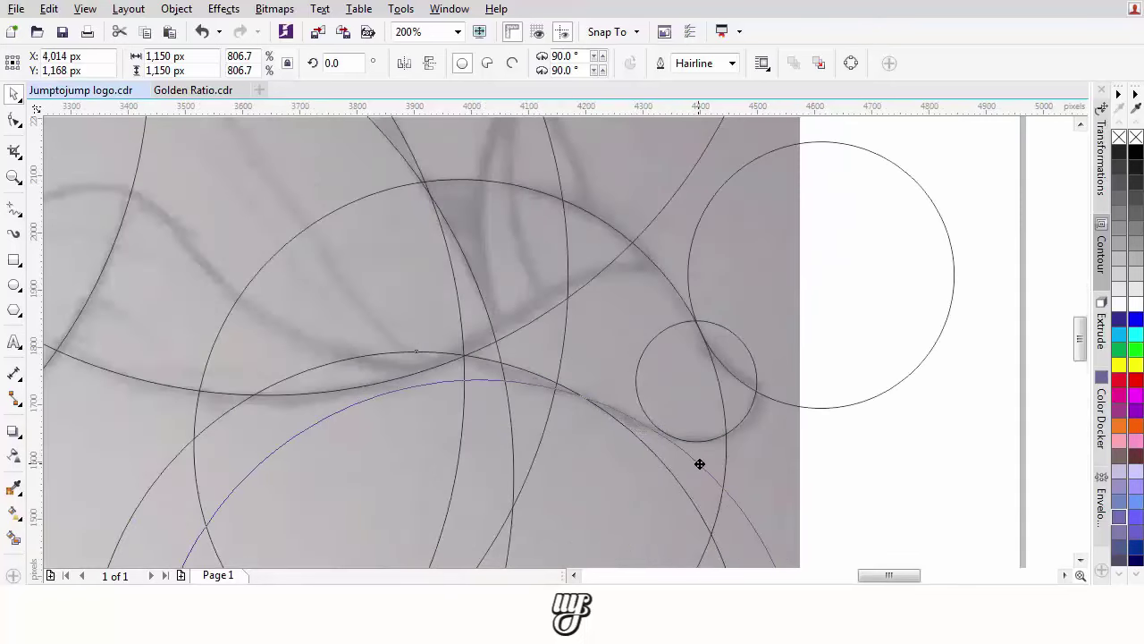
pyautogui.scroll(4, 712, 468)
pyautogui.moveTo(732, 468); pyautogui.dragTo(743, 465)
pyautogui.scroll(-1, 743, 465)
pyautogui.moveTo(480, 427); pyautogui.dragTo(761, 468)
pyautogui.scroll(-1, 761, 467)
pyautogui.scroll(-1, 652, 447)
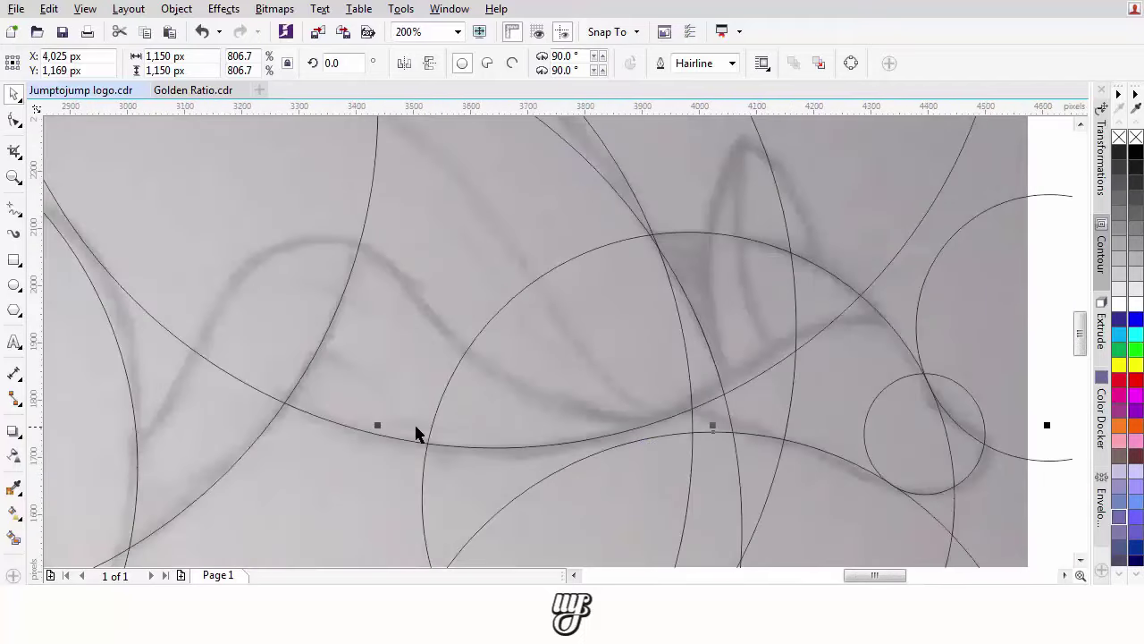
# - Enlarge the jaw circle to 1,170 px and reposition it at X 3,999 px, Y 1,175 px, touching the muzzle and throat circles
pyautogui.moveTo(362, 412); pyautogui.dragTo(370, 415)
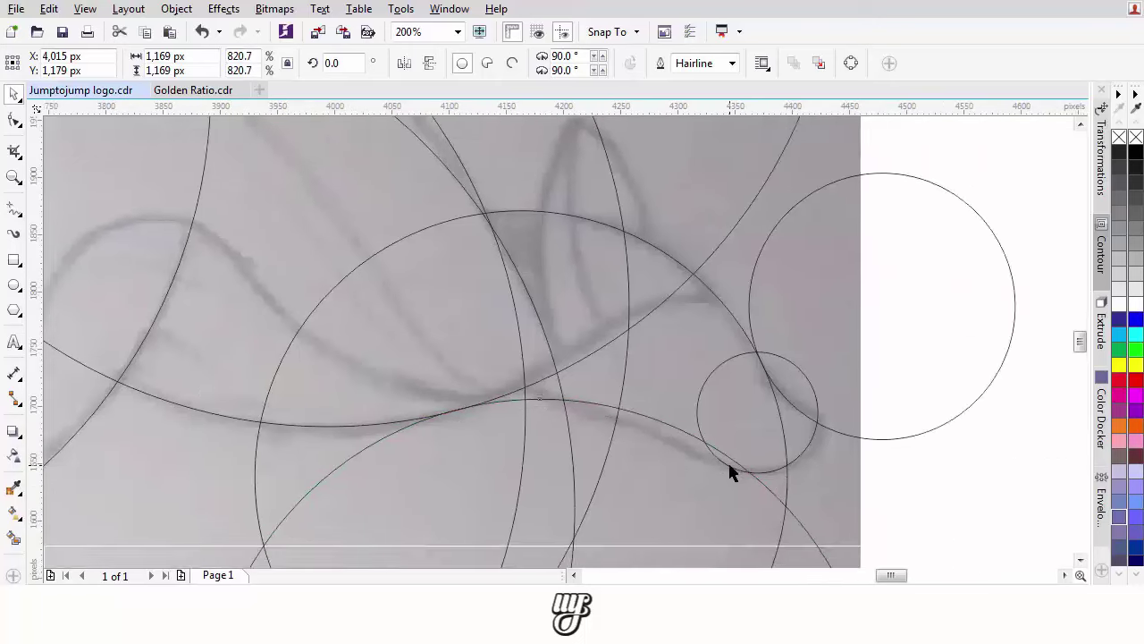
pyautogui.scroll(1, 741, 462)
pyautogui.moveTo(745, 460); pyautogui.dragTo(715, 462)
pyautogui.scroll(-1, 715, 462)
pyautogui.moveTo(91, 403)
pyautogui.mouseDown()
pyautogui.moveTo(220, 417)
pyautogui.moveTo(217, 396)
pyautogui.mouseUp()
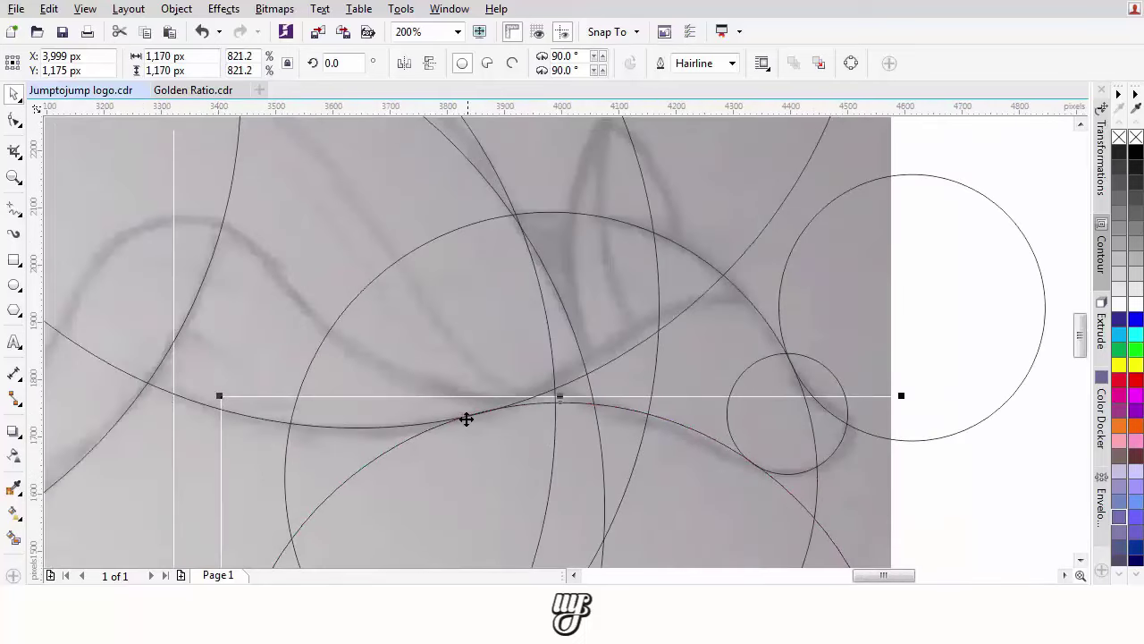
pyautogui.scroll(1, 466, 418)
pyautogui.scroll(-1, 511, 411)
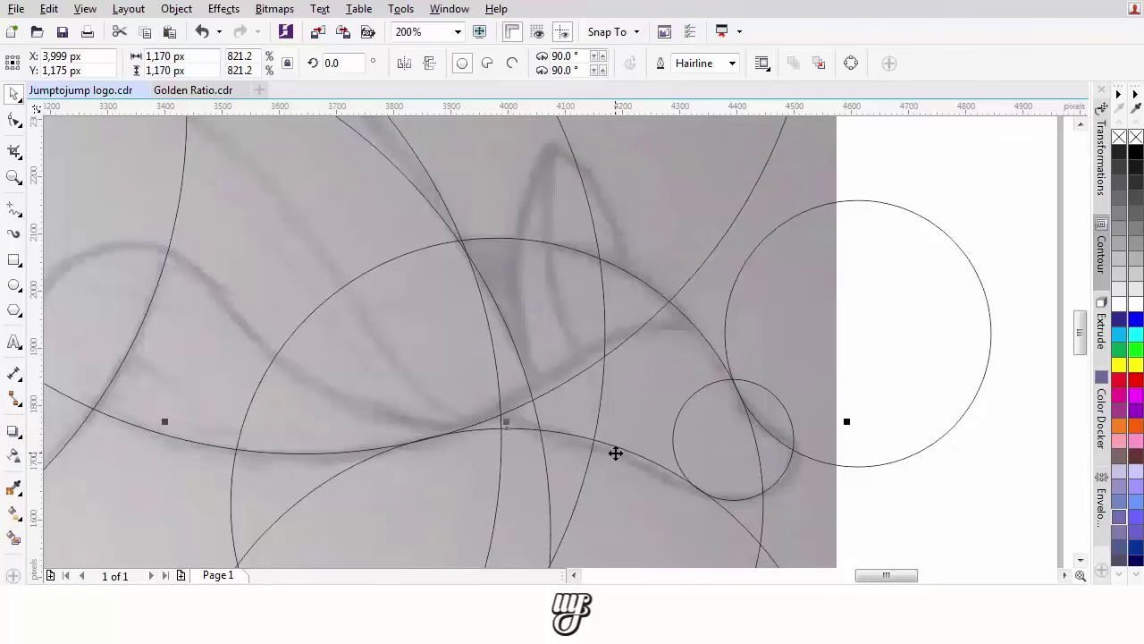
# - Duplicate the 931 px head circle to about X 4,478 px, Y 2,030 px to trace the ear's rear edge
pyautogui.scroll(1, 615, 433)
pyautogui.scroll(1, 557, 323)
pyautogui.scroll(-1, 542, 343)
pyautogui.moveTo(542, 343); pyautogui.dragTo(631, 328)
pyautogui.scroll(-1, 478, 426)
pyautogui.scroll(2, 467, 385)
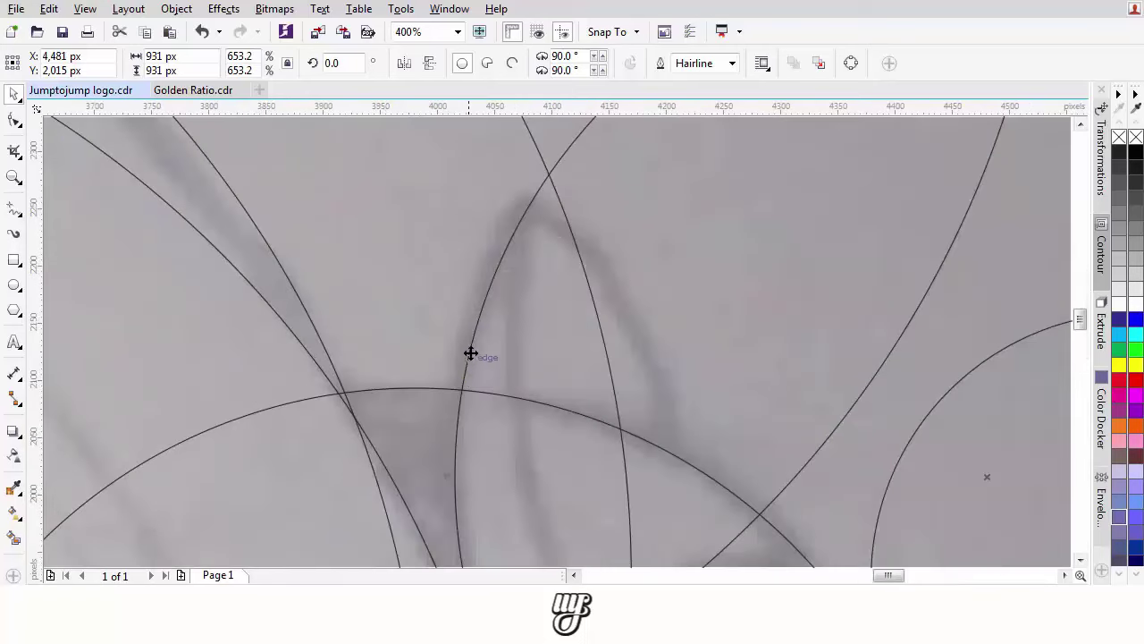
pyautogui.moveTo(471, 329); pyautogui.dragTo(467, 325)
# - Place another copy of the 931 px circle behind the ear so its edge traces the ear's front line
pyautogui.scroll(-2, 582, 335)
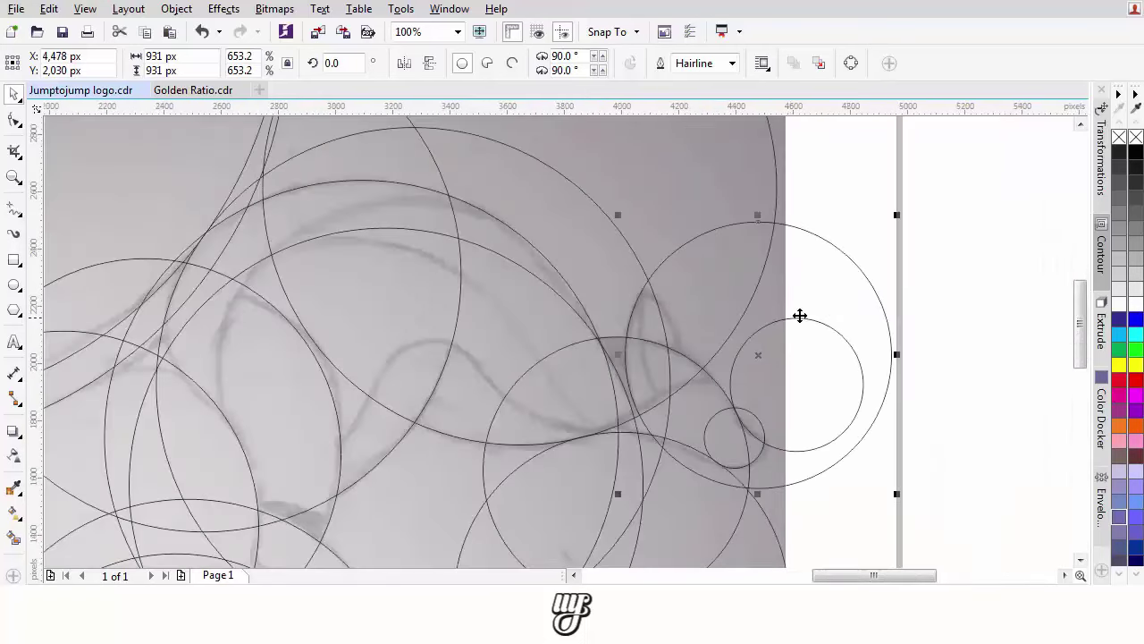
pyautogui.moveTo(832, 310); pyautogui.dragTo(705, 281)
pyautogui.scroll(3, 646, 339)
# - Position a further 931 px copy at X 4,524 px, Y 2,129 px, tracing the ear's inner line through the tip intersection
pyautogui.scroll(-3, 667, 312)
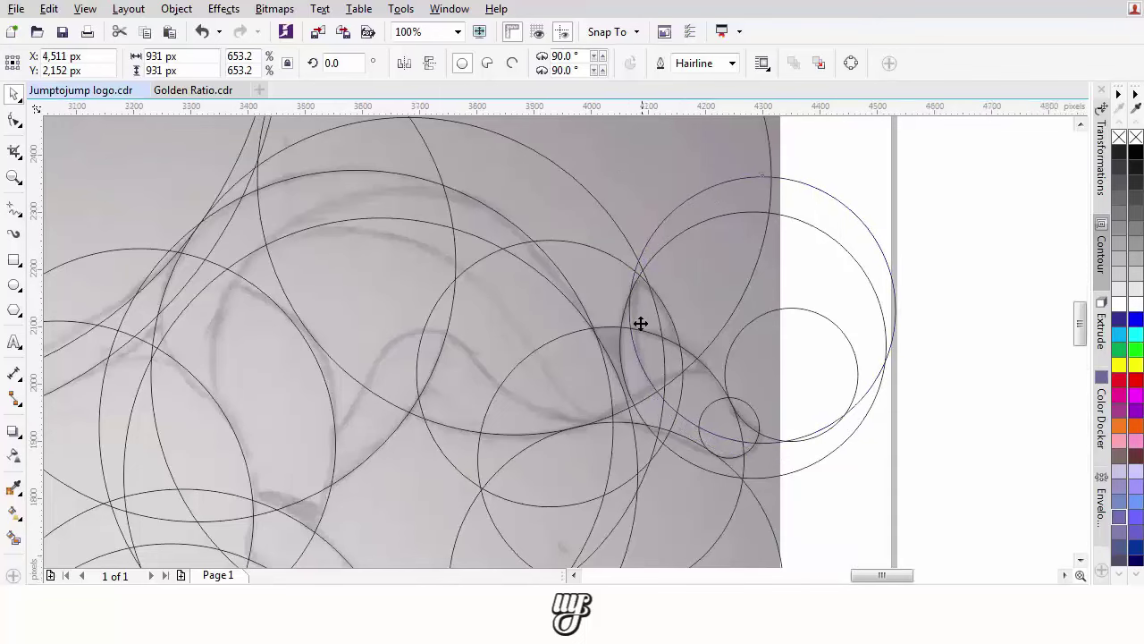
pyautogui.scroll(3, 639, 322)
pyautogui.moveTo(599, 320); pyautogui.dragTo(609, 344)
pyautogui.moveTo(618, 184); pyautogui.dragTo(640, 341)
pyautogui.scroll(3, 640, 340)
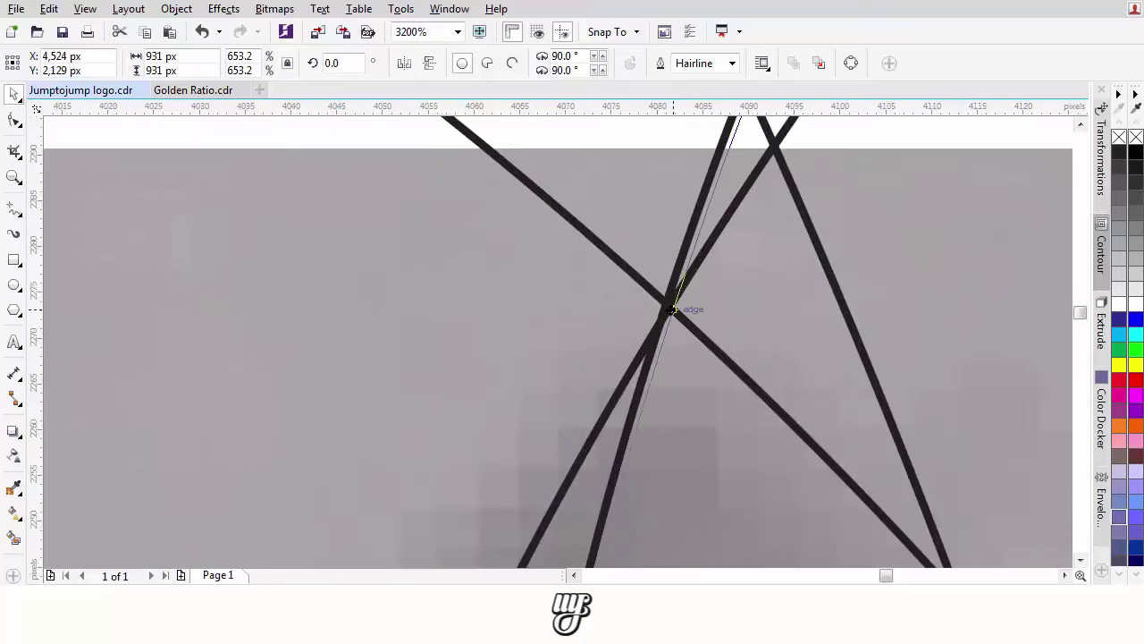
pyautogui.scroll(-4, 674, 311)
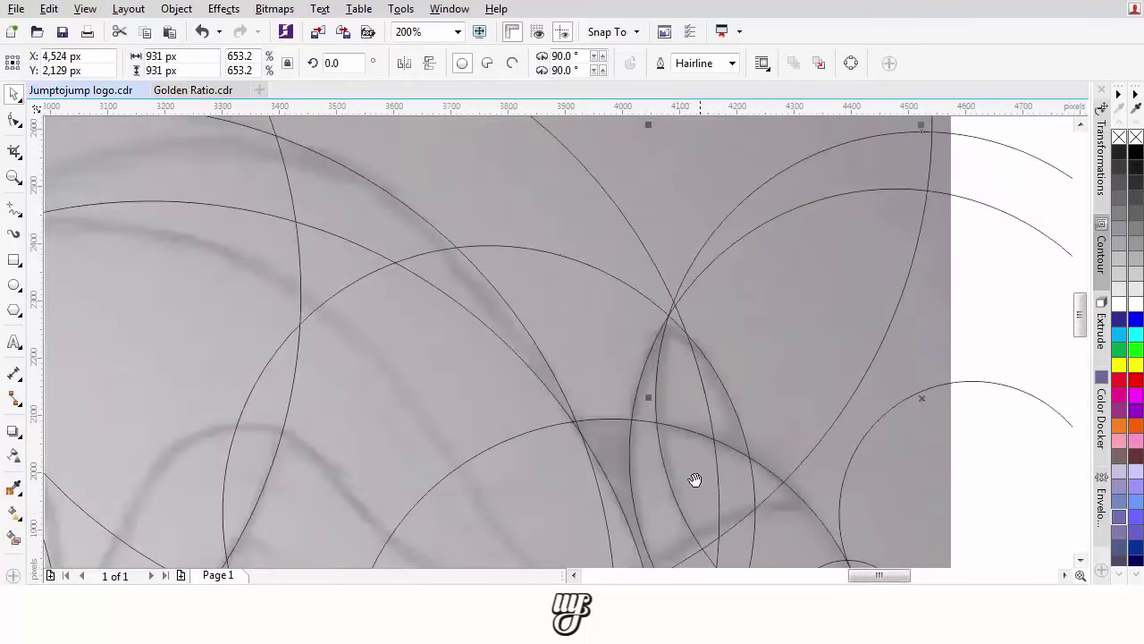
# - Duplicate the 931 px ear circle to about X 3,906 px, Y 2,229 px, over the dip of the wavy line behind the head
pyautogui.moveTo(695, 480); pyautogui.dragTo(665, 351)
pyautogui.scroll(-1, 700, 415)
pyautogui.moveTo(703, 420); pyautogui.dragTo(724, 381)
pyautogui.scroll(1, 619, 386)
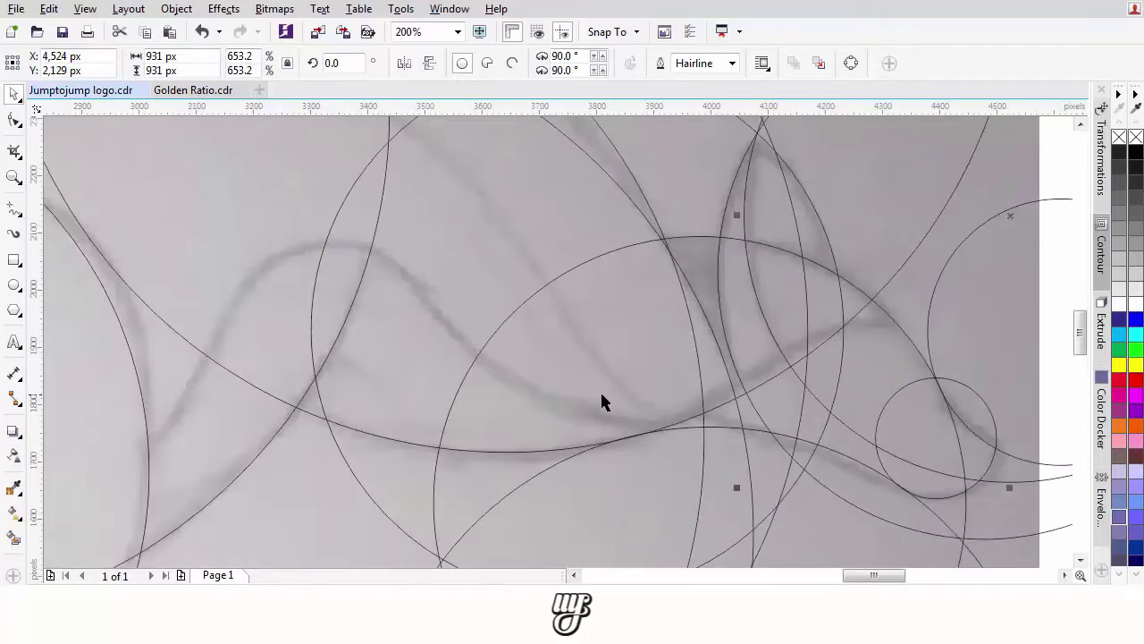
pyautogui.scroll(-1, 601, 398)
pyautogui.scroll(-1, 869, 285)
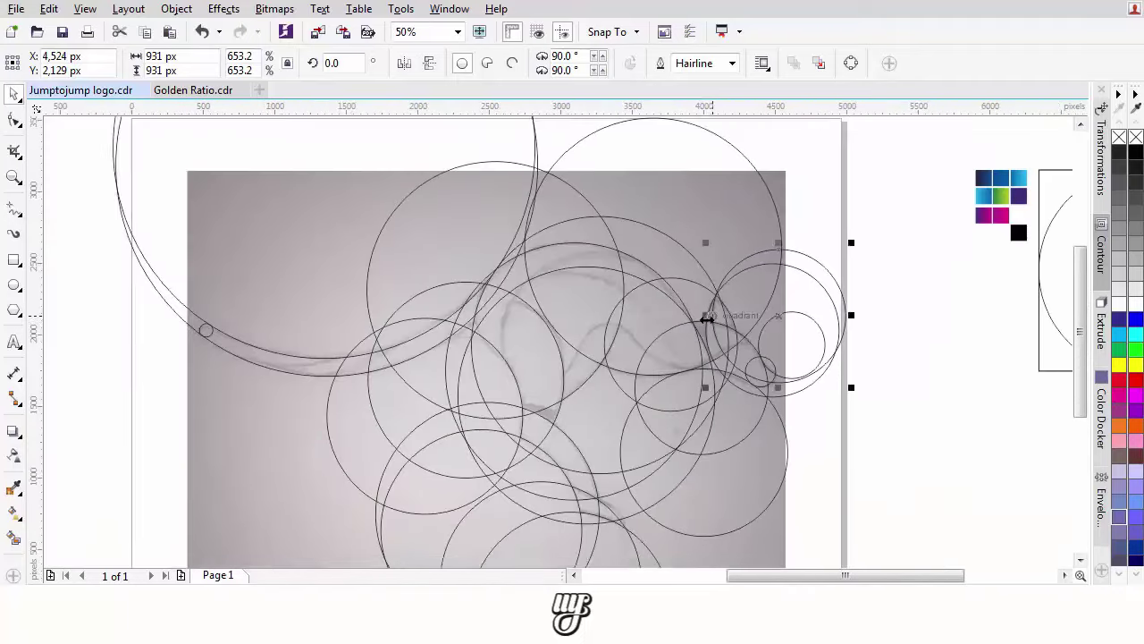
pyautogui.scroll(1, 519, 296)
pyautogui.scroll(-1, 753, 323)
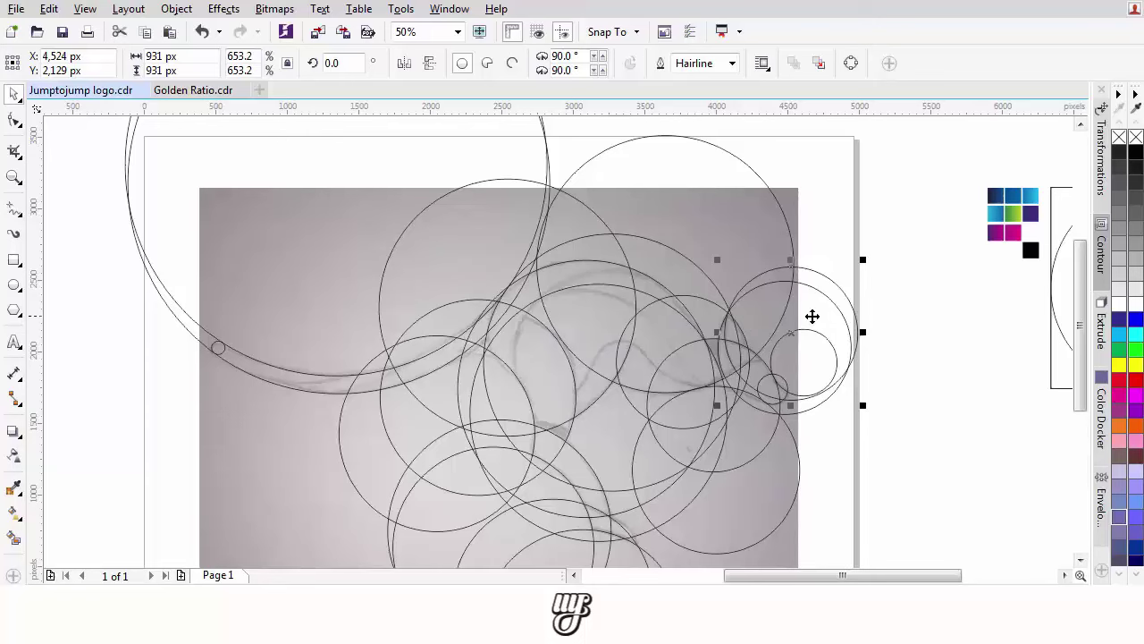
pyautogui.moveTo(812, 316); pyautogui.dragTo(727, 303)
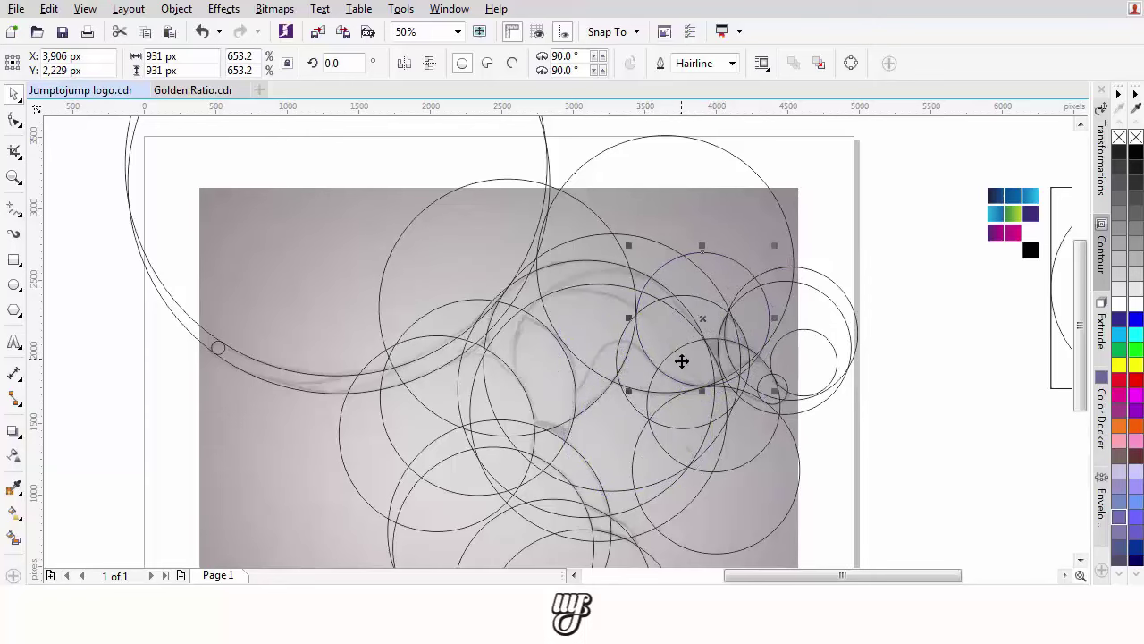
# - Align the copied circle's lower edge with the nearby arcs behind the head and enlarge it to 965 px
pyautogui.scroll(2, 756, 465)
pyautogui.scroll(2, 758, 462)
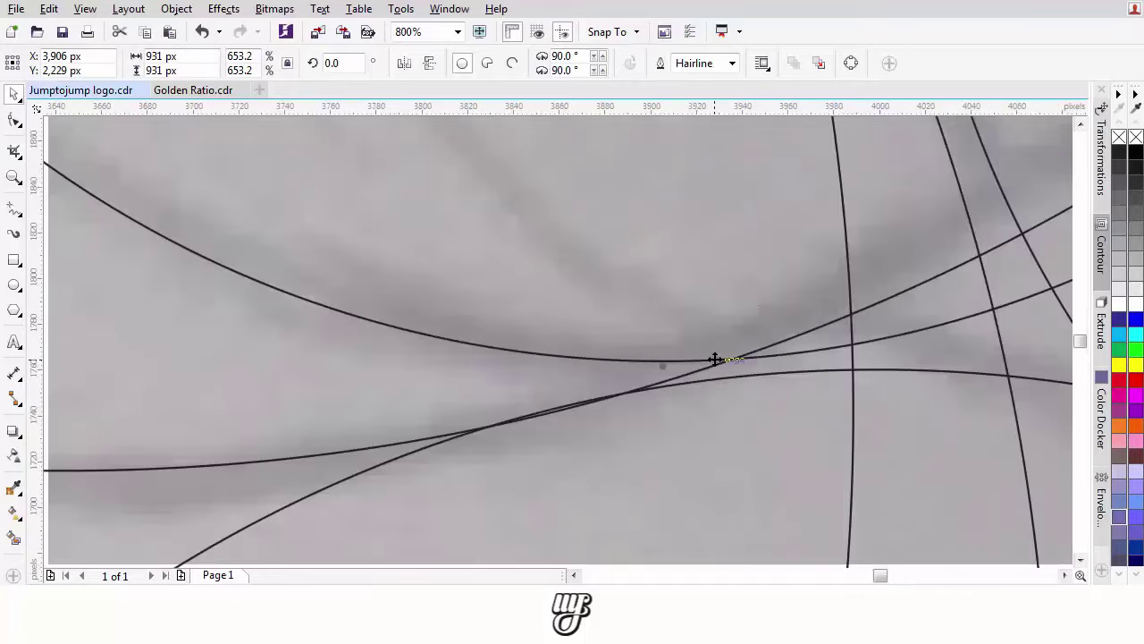
pyautogui.moveTo(715, 359); pyautogui.dragTo(741, 355)
pyautogui.scroll(-3, 697, 366)
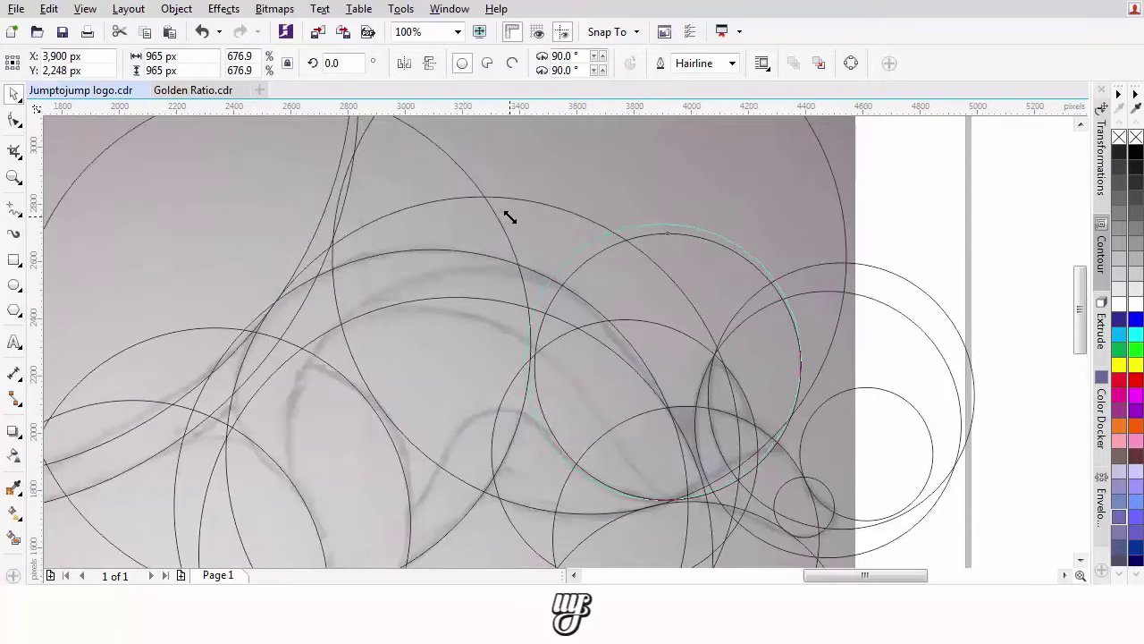
pyautogui.moveTo(510, 218); pyautogui.dragTo(511, 217)
# - Duplicate the 965 px circle over the wavy line's hump and reduce the copy to 638 px at about X 3,227 px, Y 1,814 px
pyautogui.moveTo(748, 268); pyautogui.dragTo(529, 436)
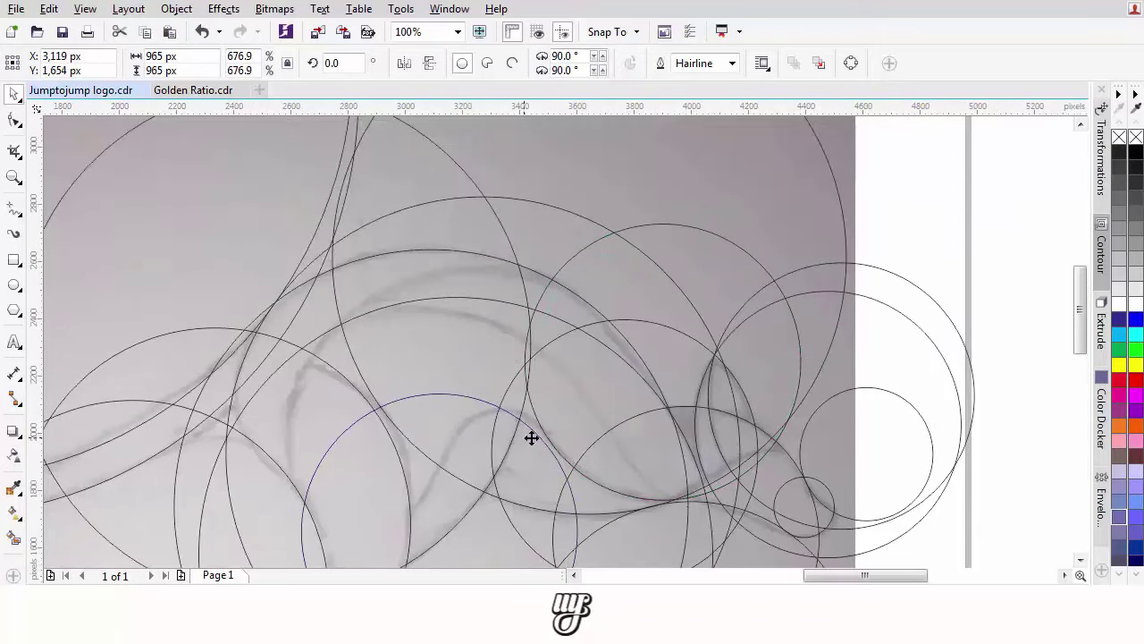
pyautogui.scroll(3, 537, 436)
pyautogui.scroll(-3, 534, 428)
pyautogui.moveTo(583, 384); pyautogui.dragTo(537, 432)
pyautogui.moveTo(467, 450); pyautogui.dragTo(525, 411)
pyautogui.scroll(2, 548, 432)
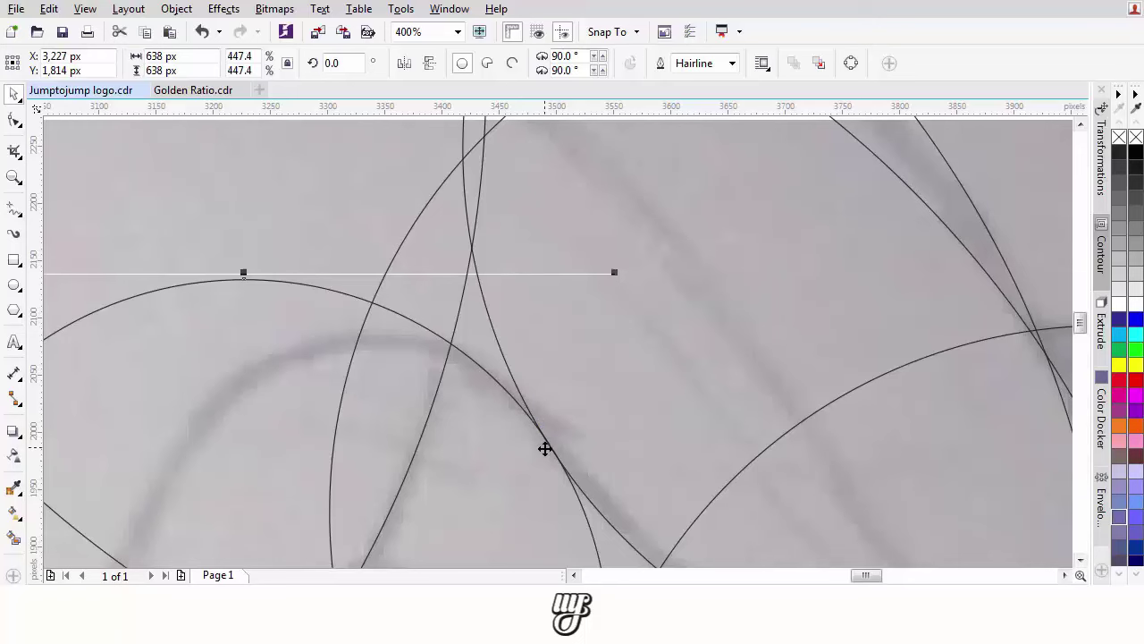
# - Reduce the 638 px circle over the wavy line's hump to 449 px at X 3,314 px, Y 1,837 px, aligned with the dip circle's edge
pyautogui.moveTo(545, 448); pyautogui.dragTo(531, 414)
pyautogui.scroll(1, 542, 439)
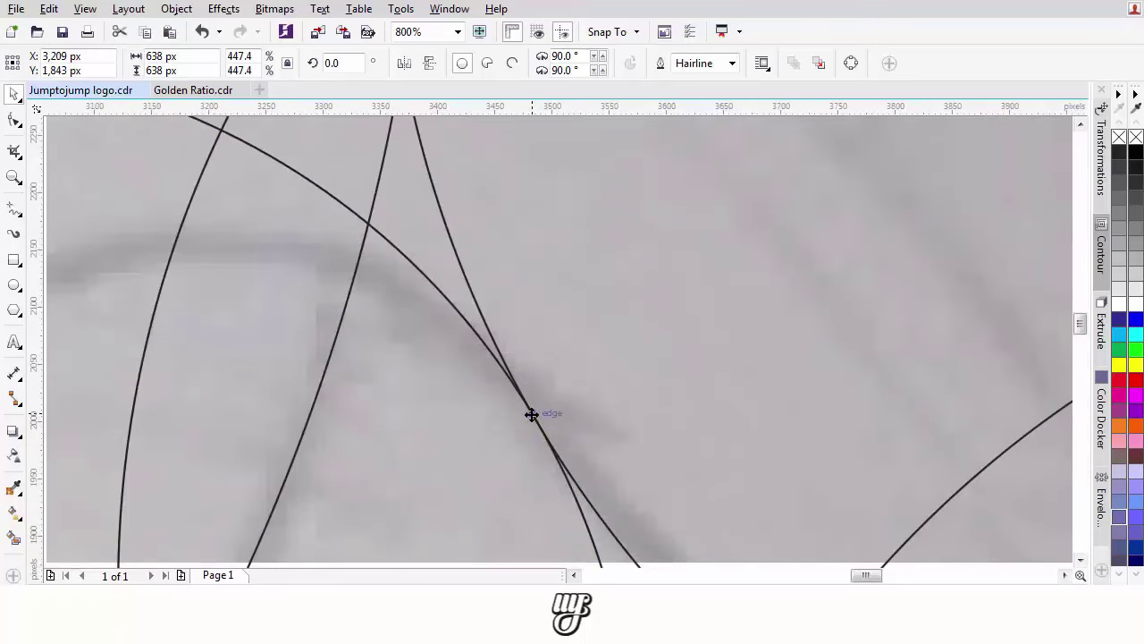
pyautogui.scroll(-3, 509, 414)
pyautogui.moveTo(347, 364); pyautogui.dragTo(412, 409)
pyautogui.scroll(1, 532, 457)
pyautogui.moveTo(556, 462); pyautogui.dragTo(564, 409)
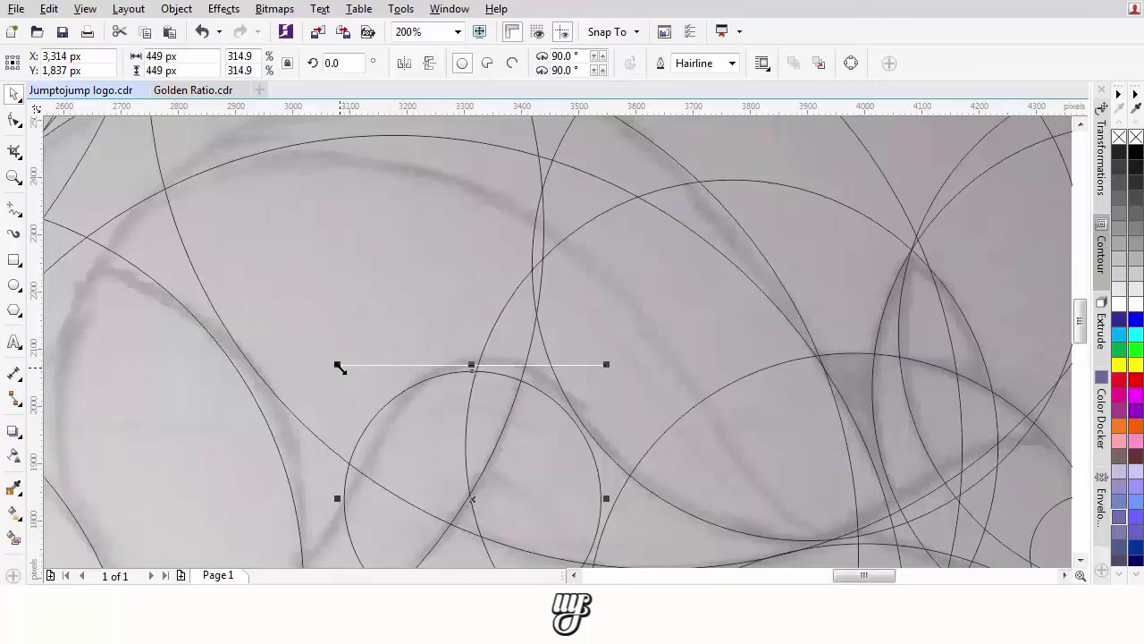
# - Reduce the hump circle to 325 px and position it at X 3,348 px, Y 1,915 px against the dip circle
pyautogui.moveTo(338, 365); pyautogui.dragTo(379, 404)
pyautogui.moveTo(552, 434); pyautogui.dragTo(569, 401)
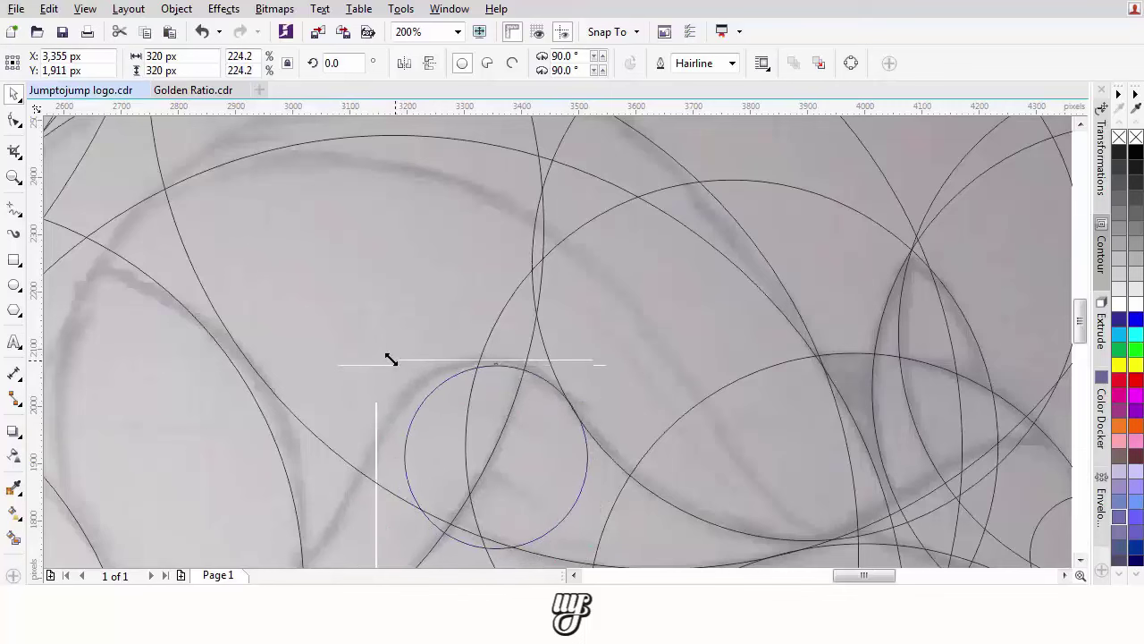
pyautogui.moveTo(380, 357); pyautogui.dragTo(381, 360)
pyautogui.scroll(3, 565, 421)
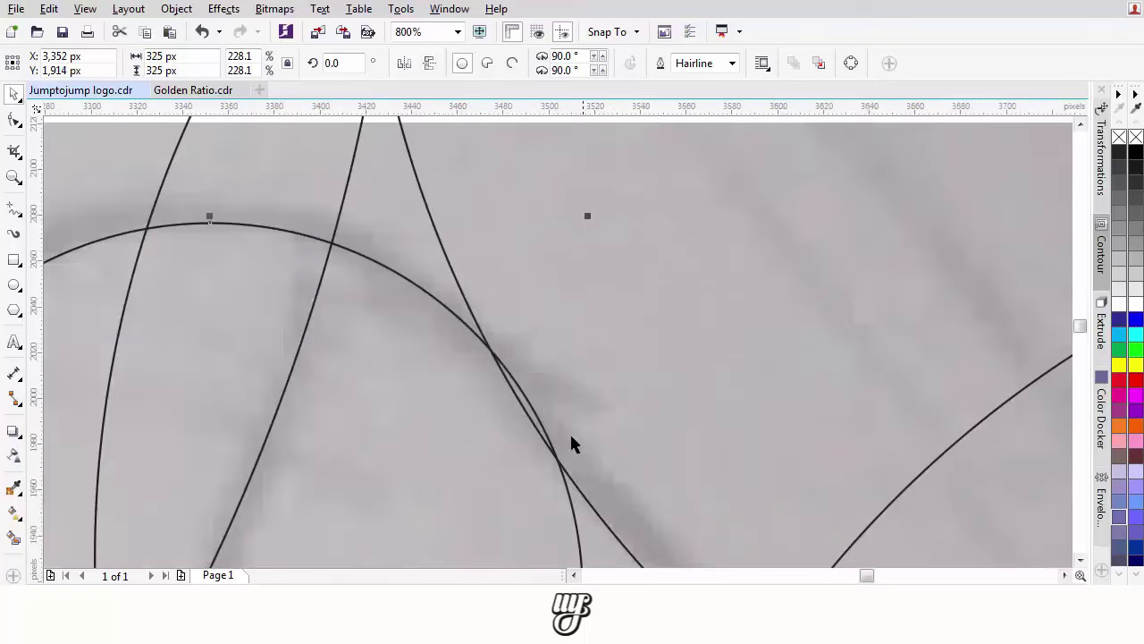
pyautogui.scroll(-3, 531, 414)
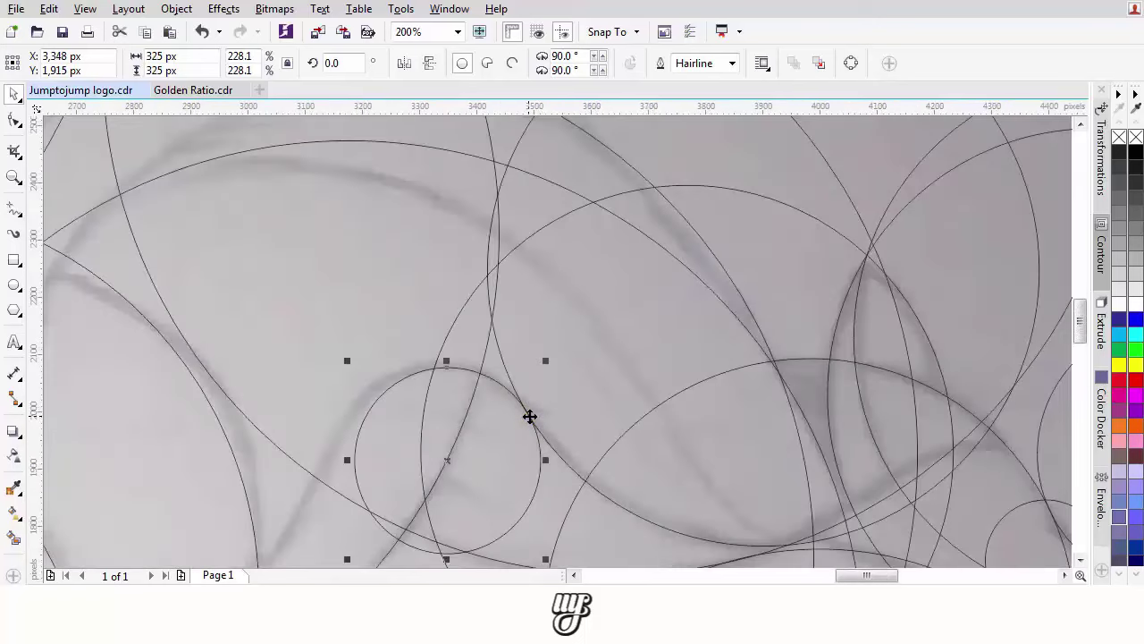
pyautogui.scroll(1, 474, 410)
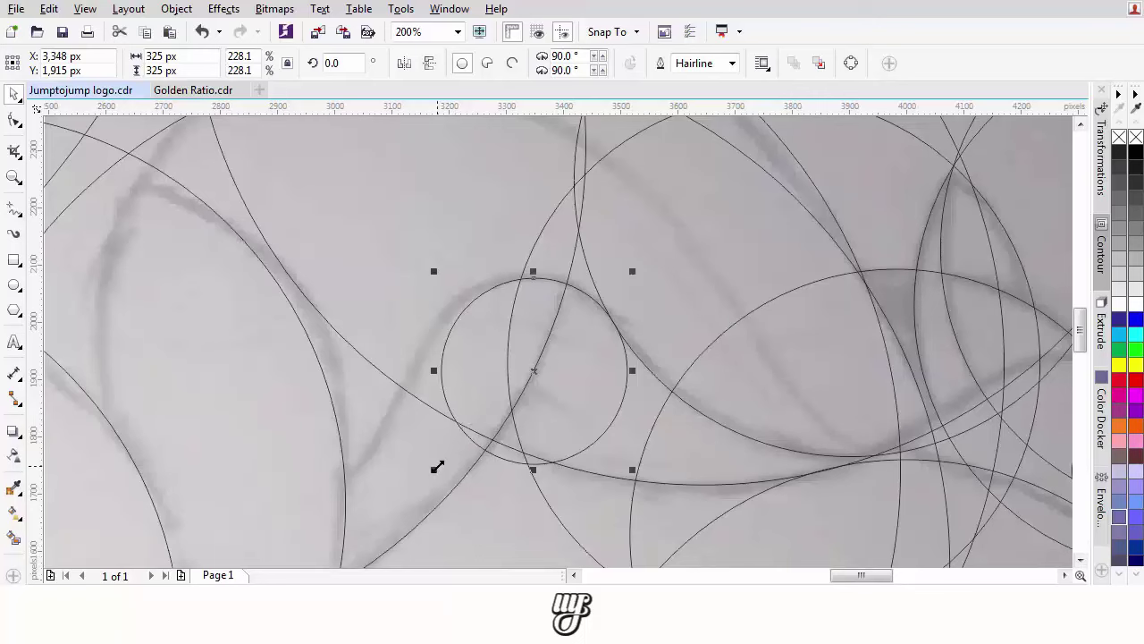
# - Enlarge the hump circle to 357 px and move it to X 3,336 px, Y 1,904 px so it touches the dip circle
pyautogui.moveTo(409, 485); pyautogui.dragTo(411, 487)
pyautogui.scroll(2, 618, 327)
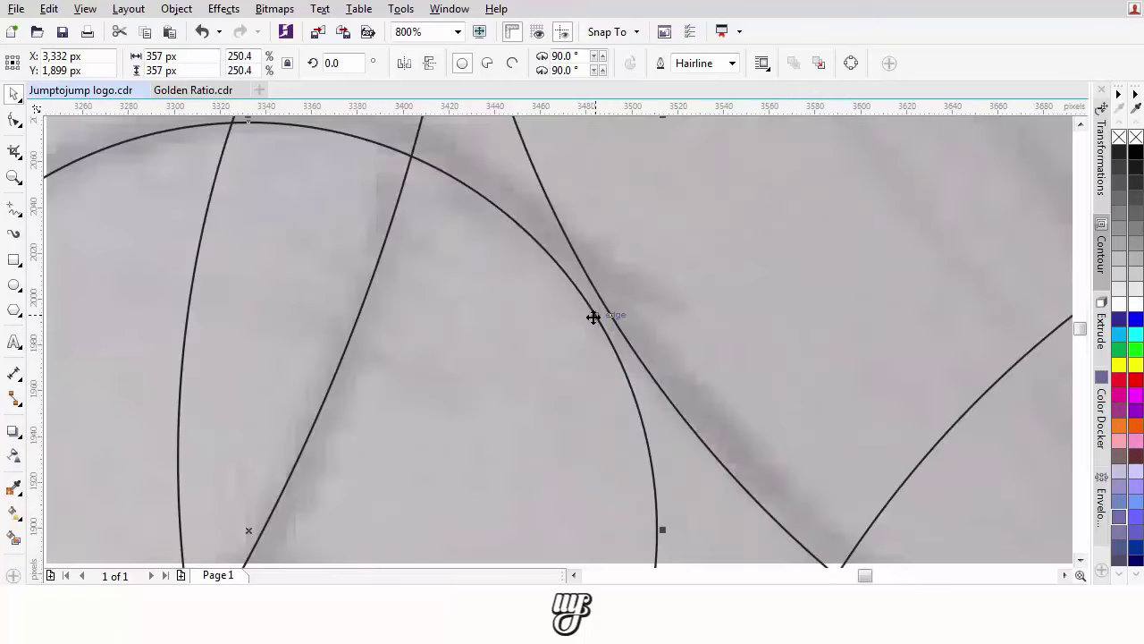
pyautogui.moveTo(600, 305); pyautogui.dragTo(605, 304)
pyautogui.scroll(-2, 599, 304)
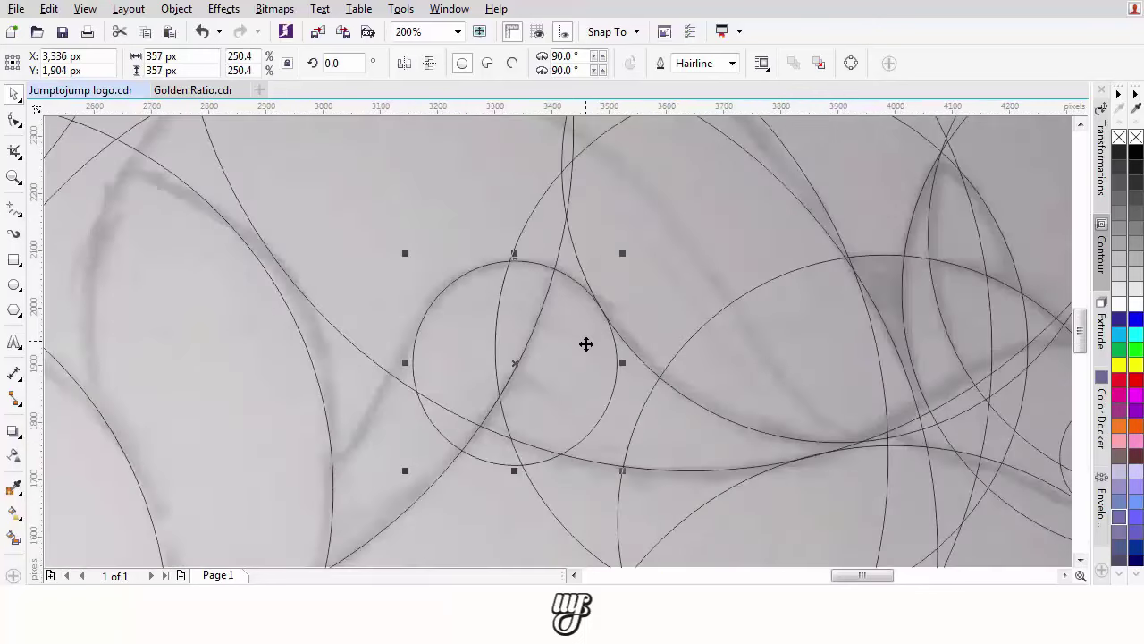
# - Duplicate the 357 px hump circle and enlarge the copy to 1,869 px at X 3,885 px, Y 1,317 px along the line descending from the hump
pyautogui.moveTo(586, 344); pyautogui.dragTo(541, 456)
pyautogui.moveTo(579, 366); pyautogui.dragTo(766, 164)
pyautogui.moveTo(366, 270); pyautogui.dragTo(552, 359)
pyautogui.scroll(-1, 552, 359)
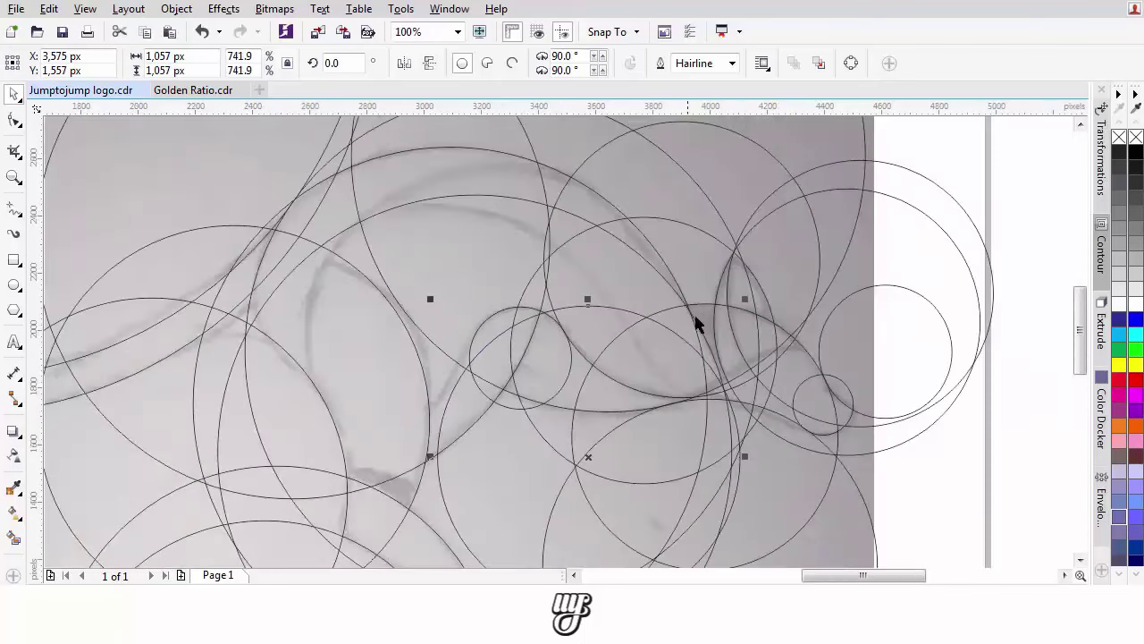
pyautogui.moveTo(753, 274); pyautogui.dragTo(860, 182)
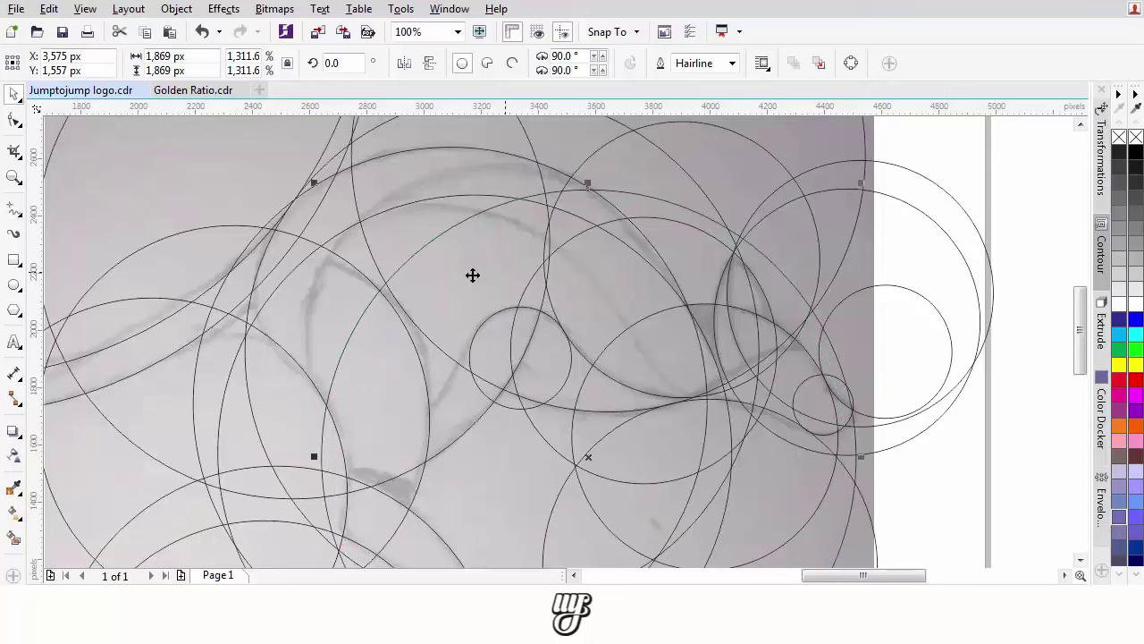
pyautogui.moveTo(391, 300); pyautogui.dragTo(472, 358)
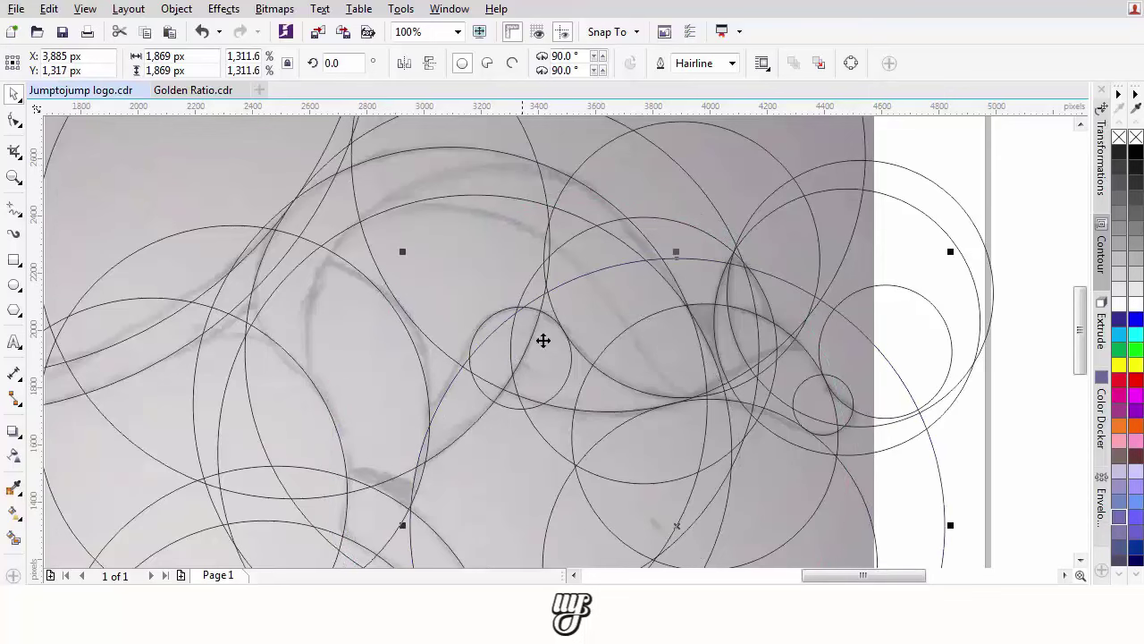
# - Enlarge the copied circle to 3,478 px and fit it at X 4,665 px, Y 1,086 px to the line descending from the hump
pyautogui.scroll(-1, 542, 339)
pyautogui.moveTo(750, 293); pyautogui.dragTo(865, 176)
pyautogui.moveTo(419, 285); pyautogui.dragTo(501, 339)
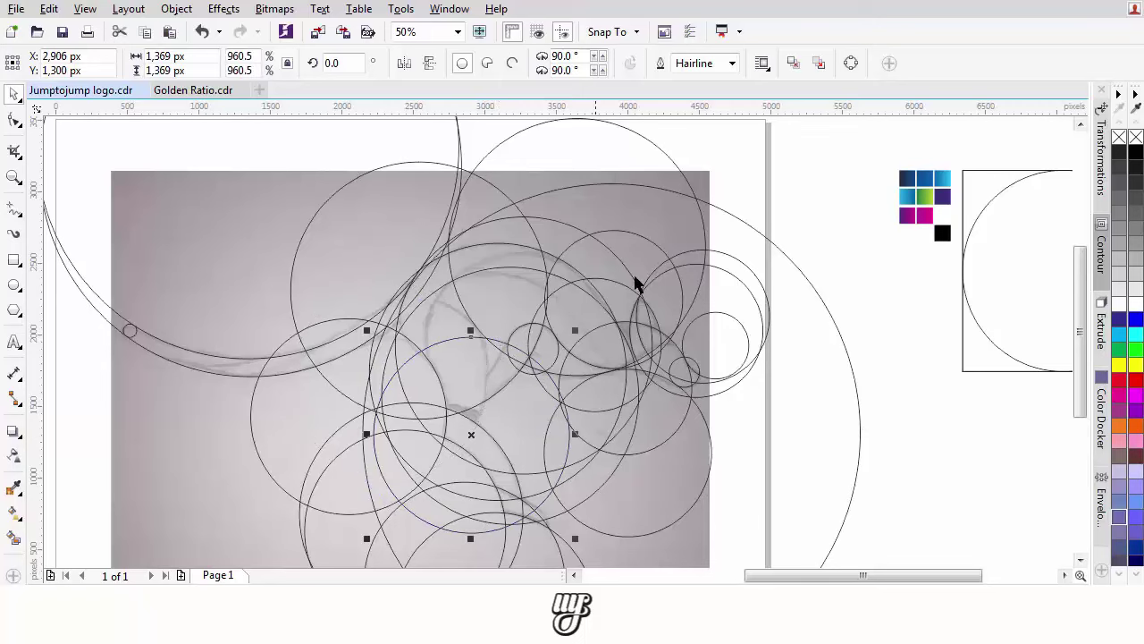
pyautogui.hotkey('ctrl', 'z')
pyautogui.moveTo(768, 248); pyautogui.dragTo(879, 279)
pyautogui.scroll(4, 500, 363)
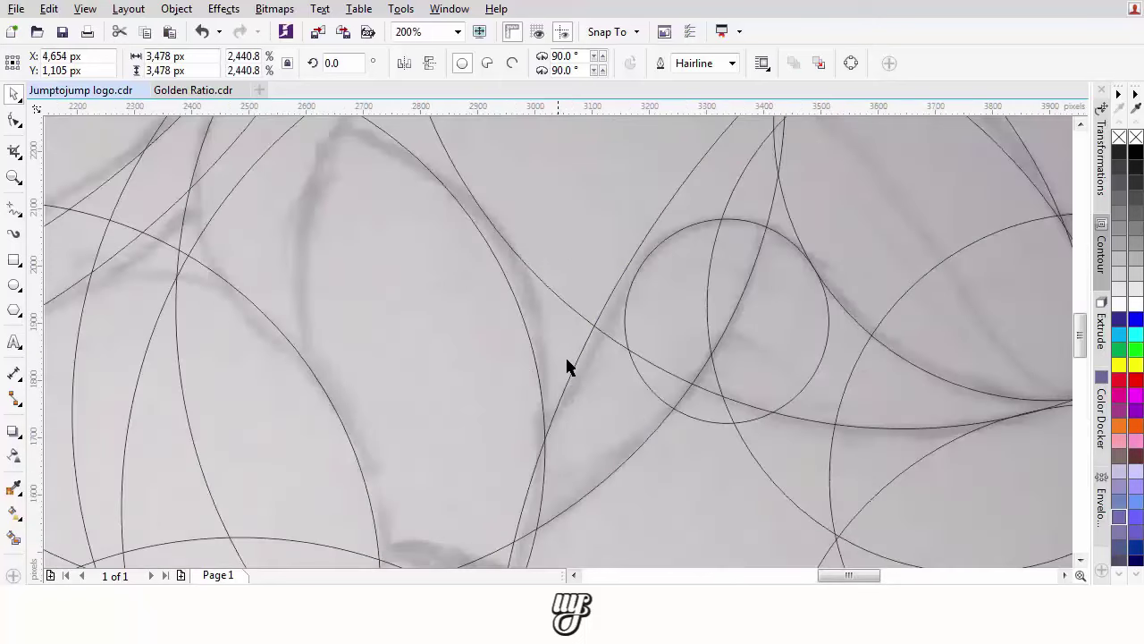
pyautogui.moveTo(596, 361); pyautogui.dragTo(664, 296)
pyautogui.scroll(-3, 644, 370)
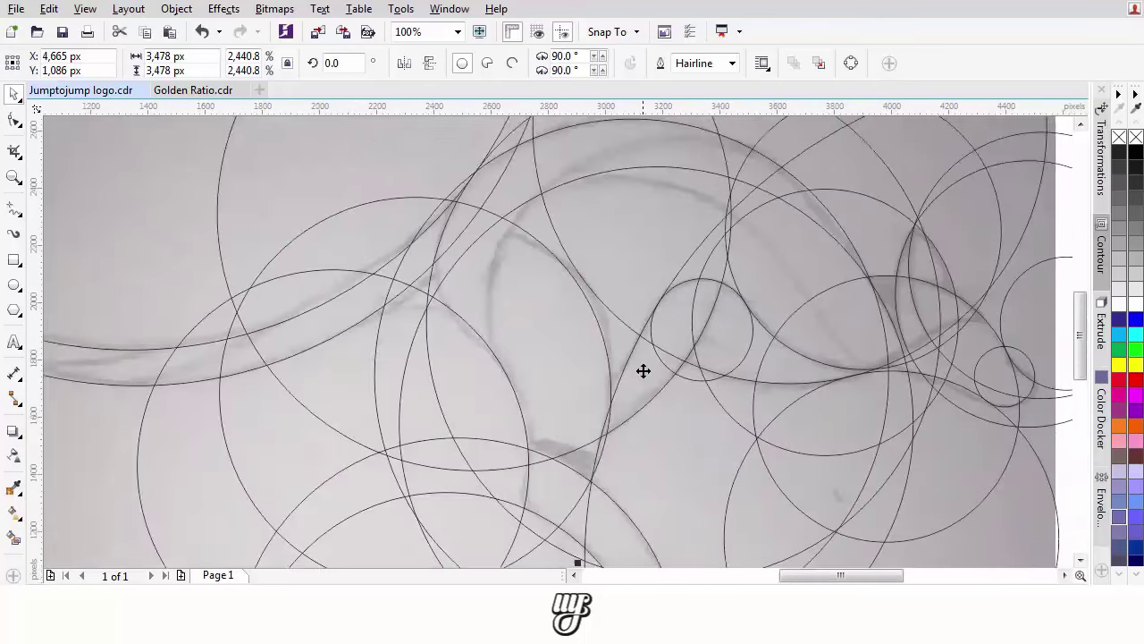
pyautogui.scroll(2, 643, 370)
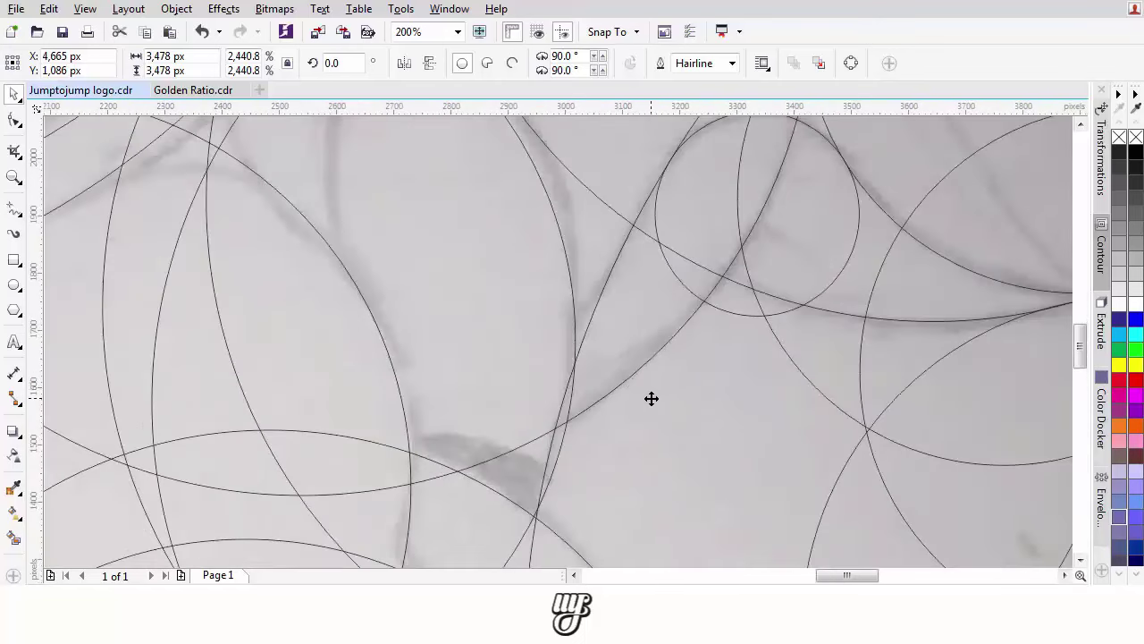
# - Duplicate the large tail circle as a 2,950 px copy at X 1,042 px, Y 3,243 px, crossing the sketched tail
pyautogui.scroll(-1, 650, 399)
pyautogui.scroll(-1, 651, 398)
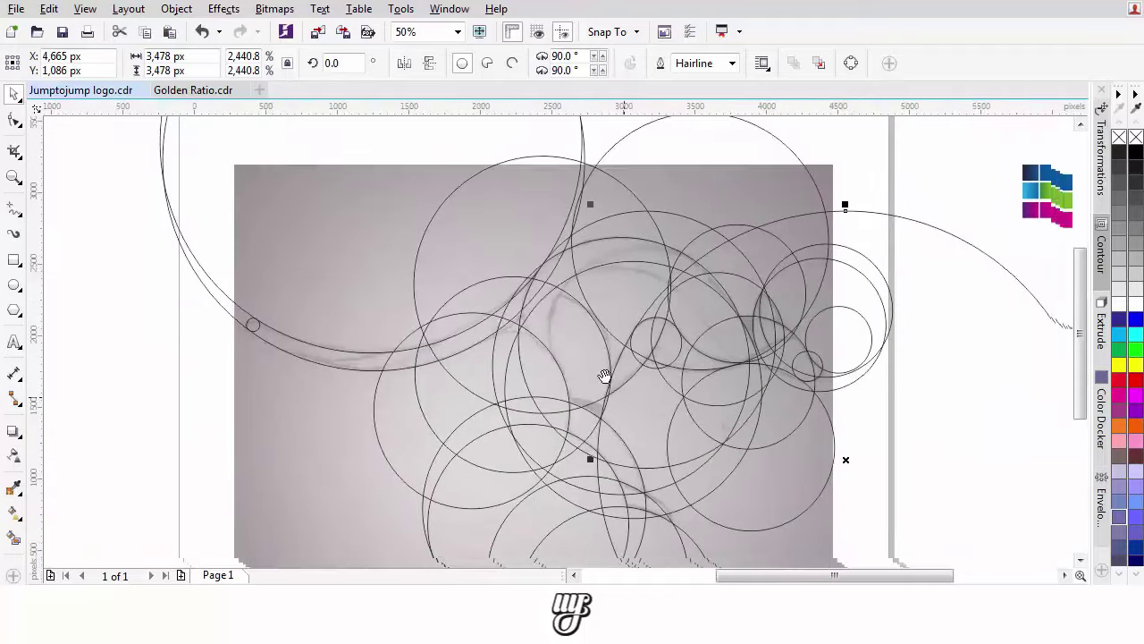
pyautogui.moveTo(592, 360); pyautogui.dragTo(558, 360)
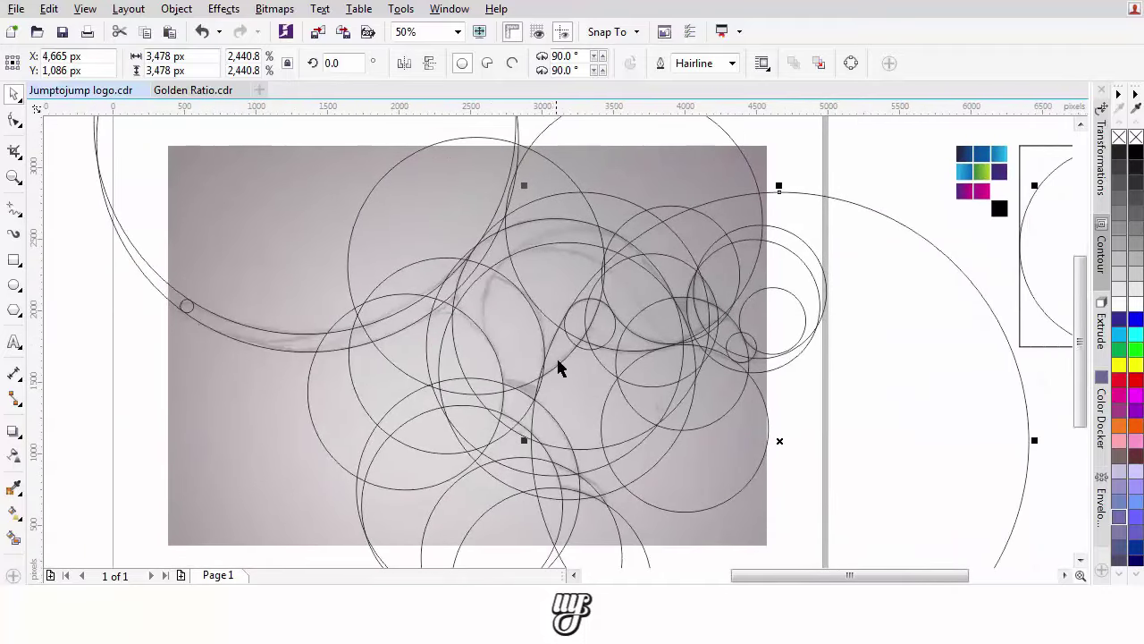
pyautogui.scroll(1, 521, 251)
pyautogui.scroll(-1, 521, 252)
pyautogui.moveTo(391, 314); pyautogui.dragTo(385, 409)
pyautogui.click(458, 359)
pyautogui.scroll(1, 460, 363)
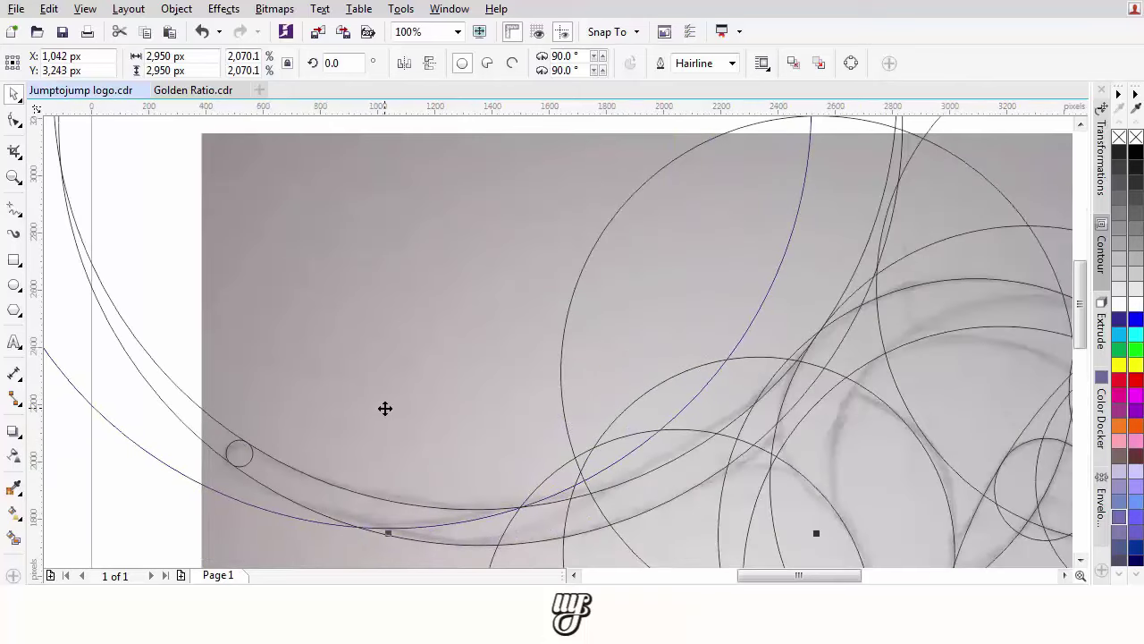
# - Duplicate the 2,950 px tail circle straight down to X 1,042 px, Y 3,148 px
pyautogui.moveTo(471, 518); pyautogui.dragTo(471, 518)
pyautogui.scroll(2, 540, 489)
pyautogui.moveTo(555, 457); pyautogui.dragTo(554, 565)
pyautogui.scroll(-3, 398, 446)
pyautogui.scroll(1, 515, 431)
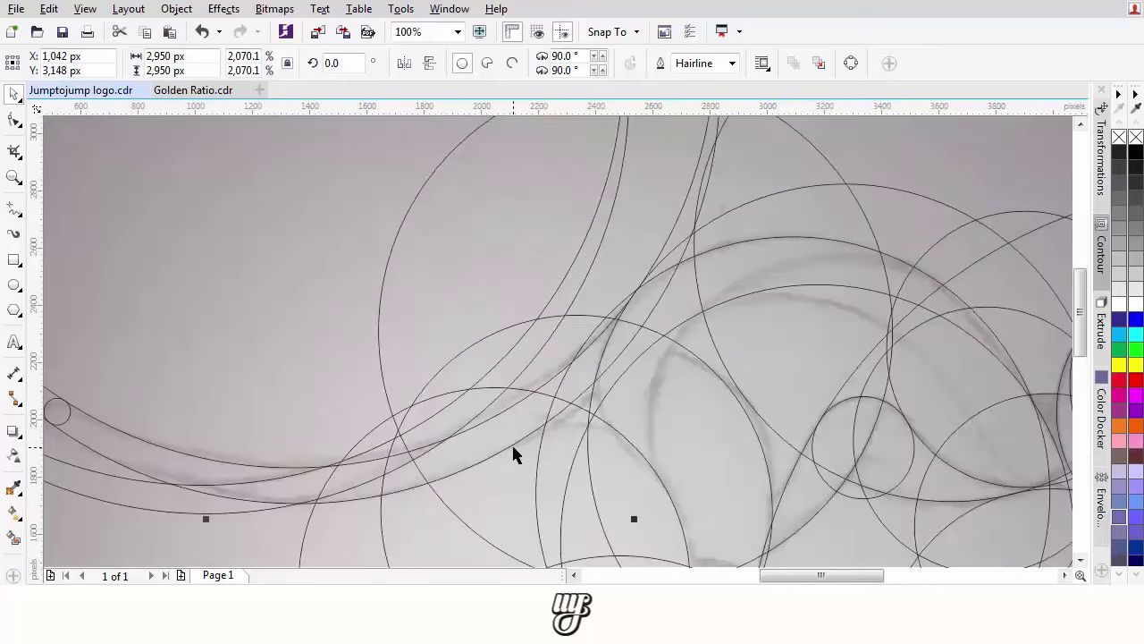
# - Duplicate the 1,797 px circle over the curve below the tail base, give it a cyan outline and reduce it to 1,225 px at X 2,233 px, Y 1,351 px
pyautogui.moveTo(516, 469); pyautogui.dragTo(468, 524)
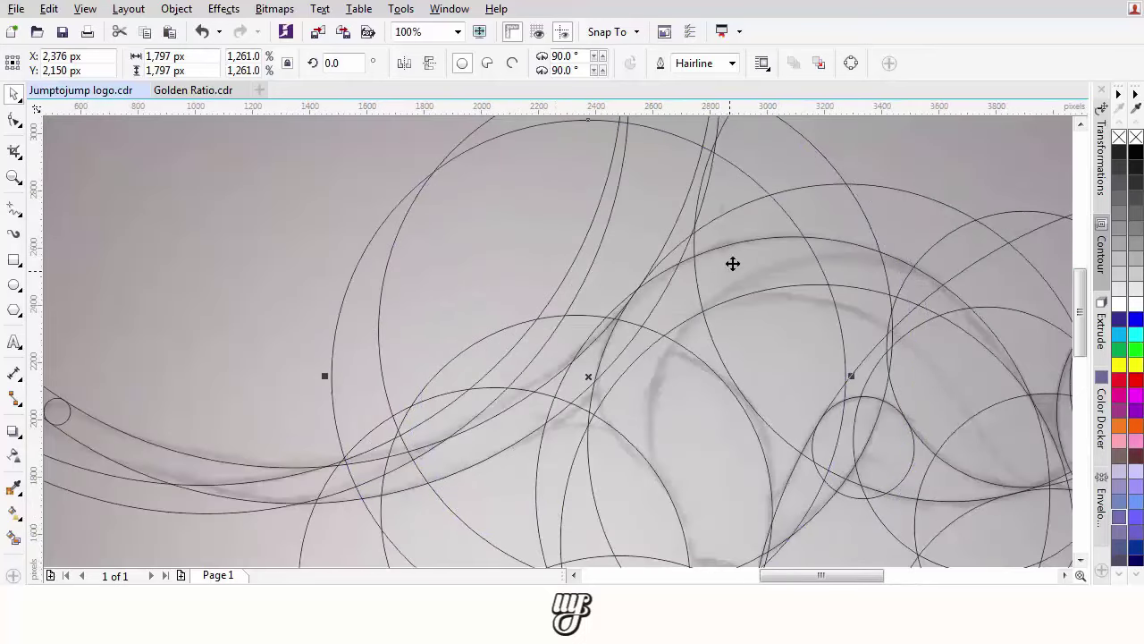
pyautogui.moveTo(743, 188); pyautogui.dragTo(669, 476)
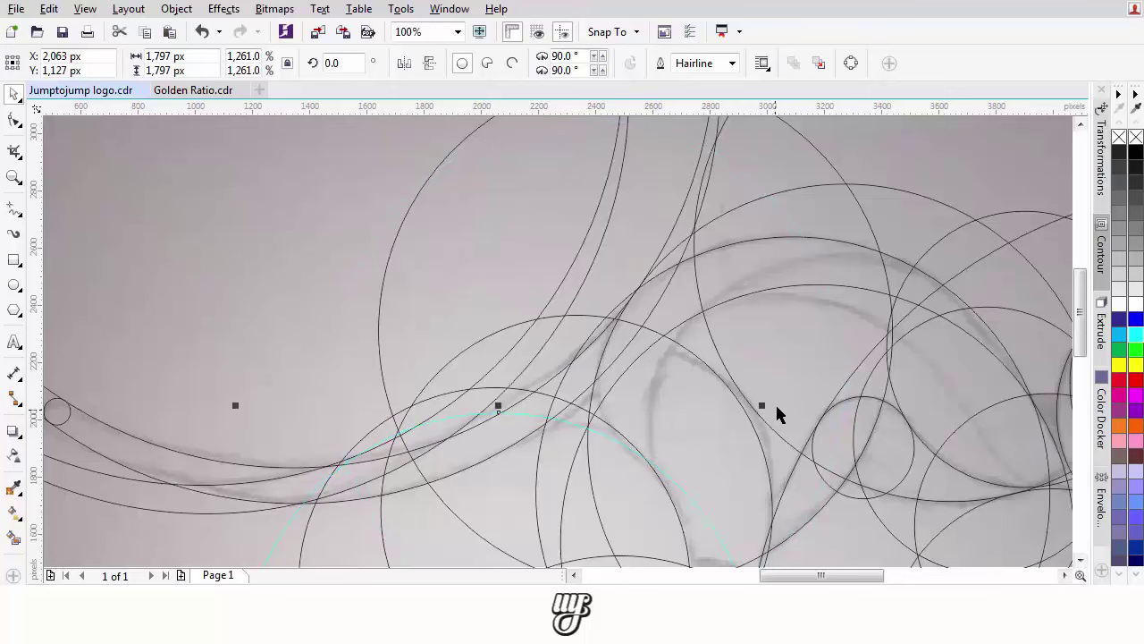
pyautogui.moveTo(762, 405); pyautogui.dragTo(599, 494)
pyautogui.scroll(1, 599, 494)
pyautogui.moveTo(549, 534); pyautogui.dragTo(646, 406)
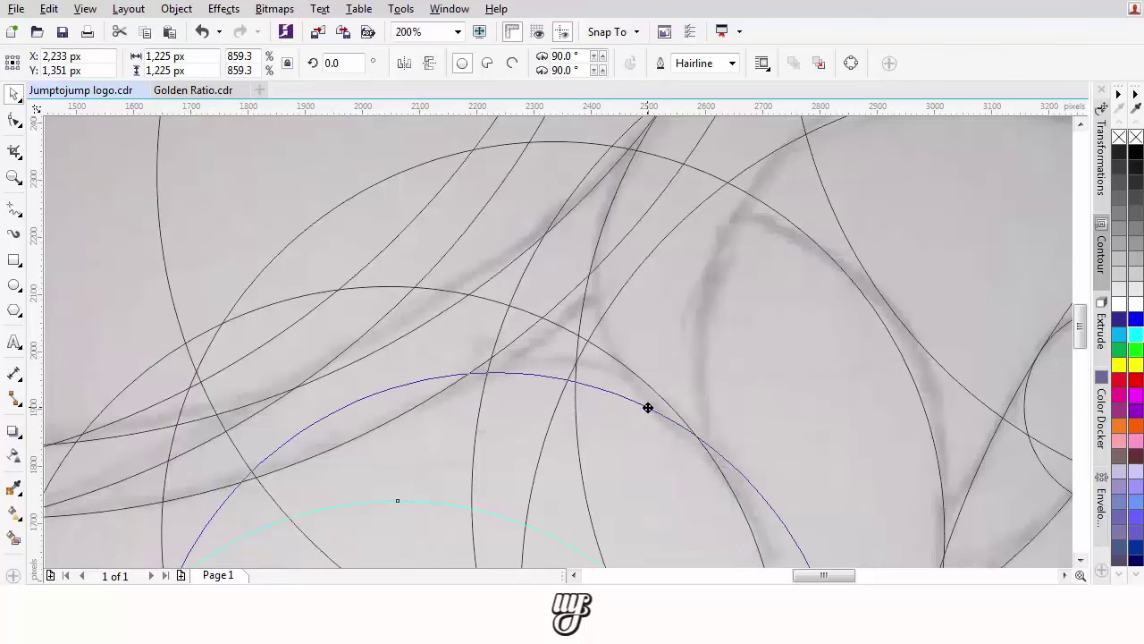
# - Reduce the cyan circle to 682 px and fit it to the curve below the tail base at X 2,323 px, Y 1,654 px
pyautogui.moveTo(850, 370); pyautogui.dragTo(693, 427)
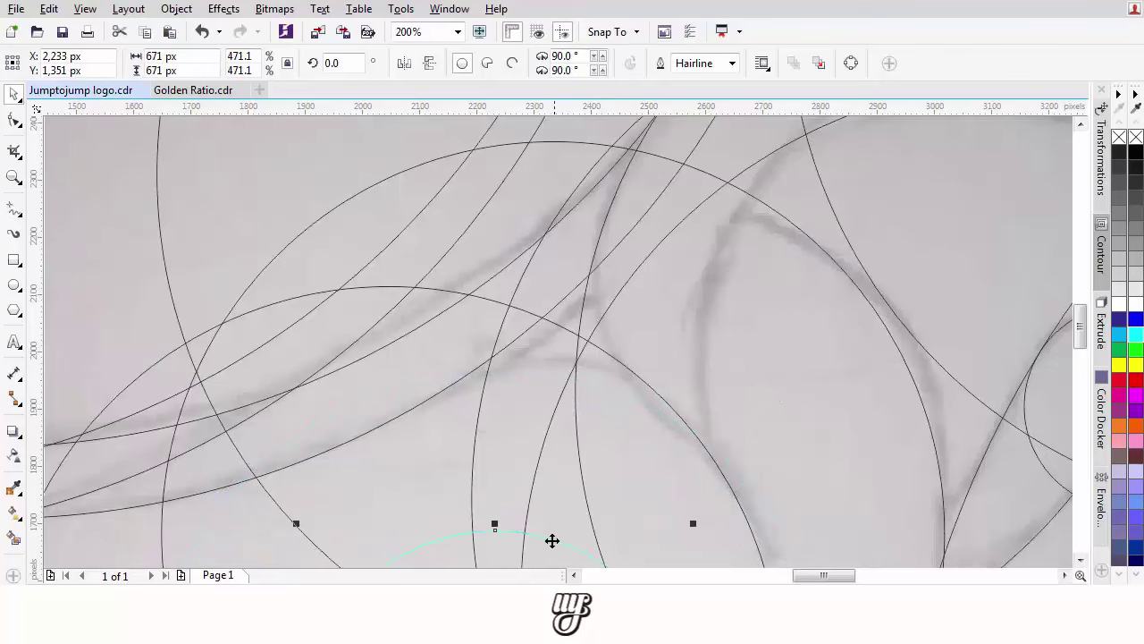
pyautogui.moveTo(552, 540); pyautogui.dragTo(660, 376)
pyautogui.scroll(1, 613, 384)
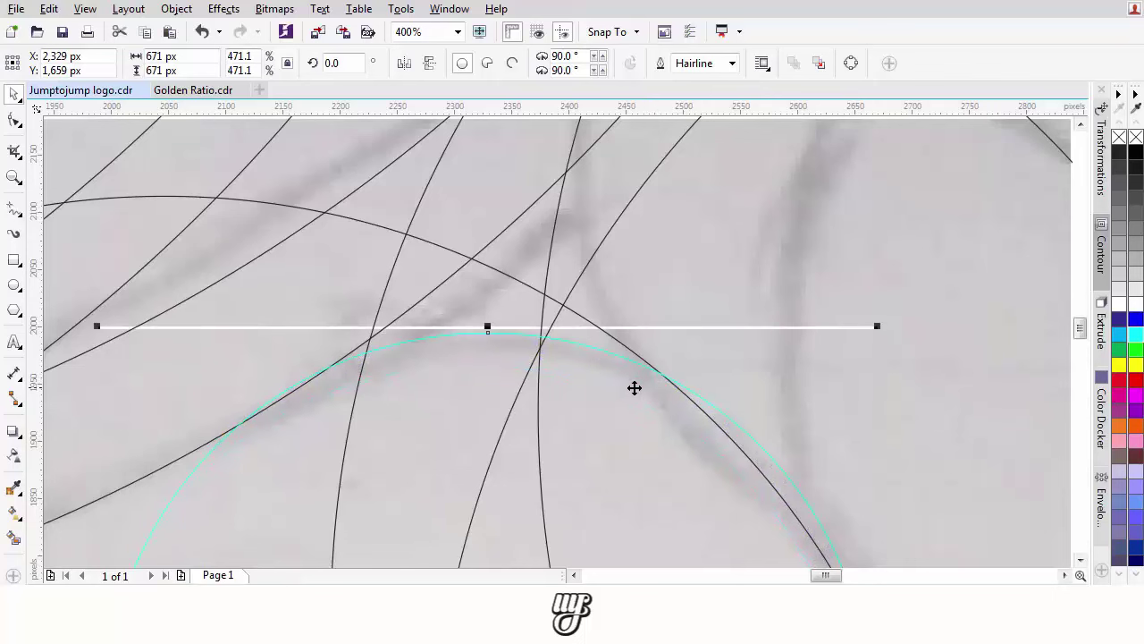
pyautogui.moveTo(96, 327); pyautogui.dragTo(85, 314)
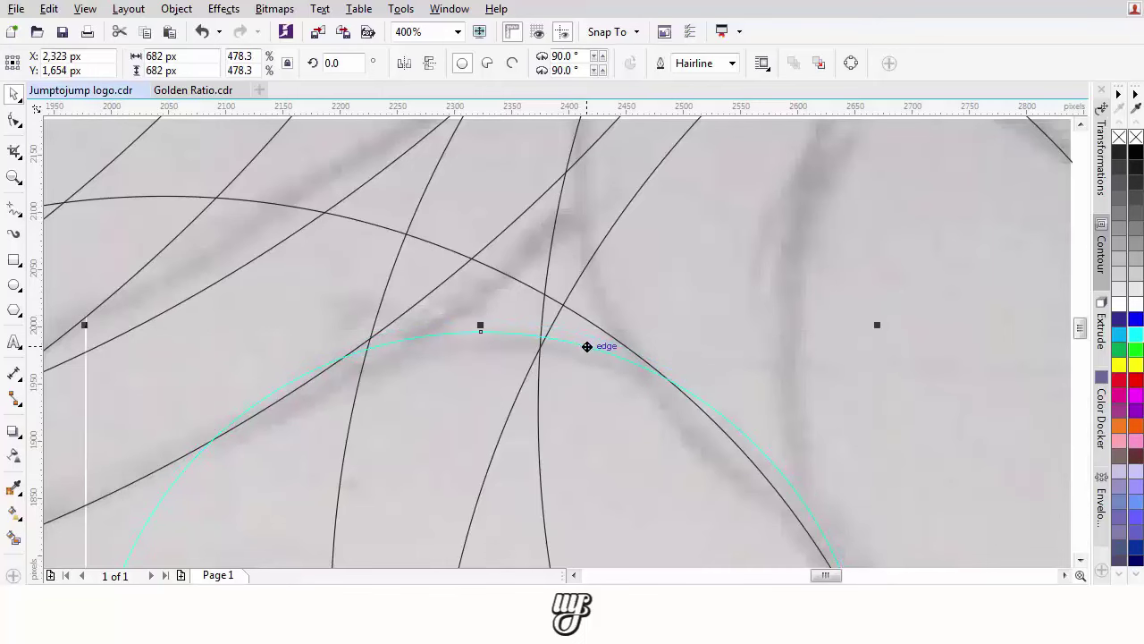
pyautogui.scroll(-2, 586, 345)
# - Duplicate the cyan circle and enlarge the copy to 1,325 px at X 3,250 px, Y 1,930 px, tracing the inner body curve
pyautogui.moveTo(674, 420); pyautogui.dragTo(589, 438)
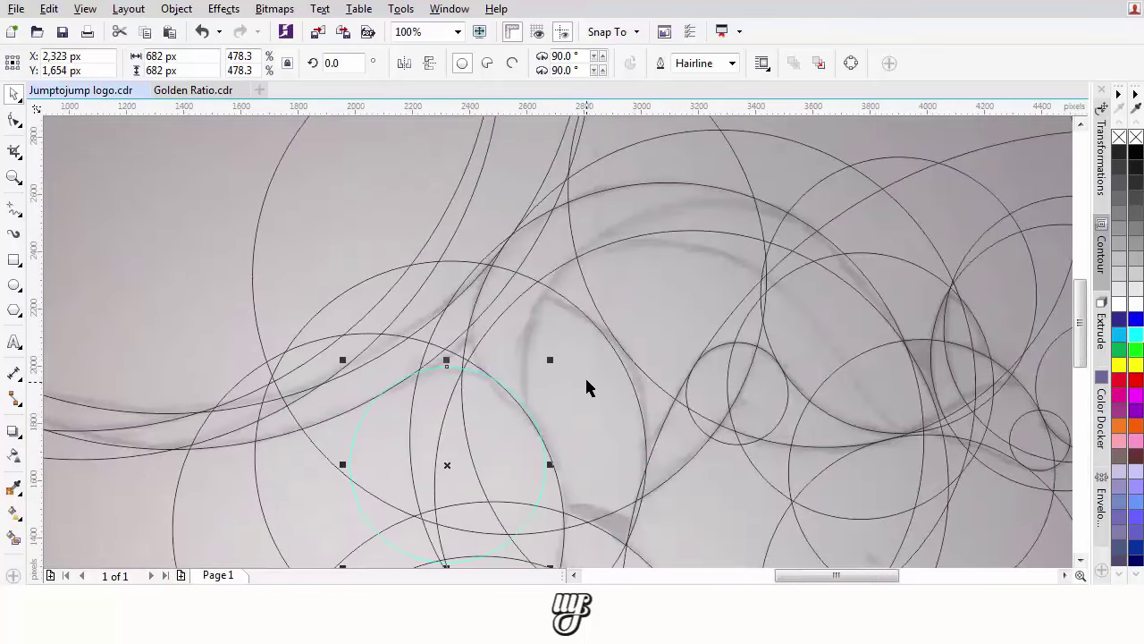
pyautogui.moveTo(580, 375); pyautogui.dragTo(511, 415)
pyautogui.moveTo(657, 390); pyautogui.dragTo(579, 405)
pyautogui.moveTo(406, 420); pyautogui.dragTo(771, 219)
pyautogui.moveTo(570, 232); pyautogui.dragTo(447, 413)
pyautogui.scroll(1, 614, 266)
pyautogui.scroll(-2, 621, 260)
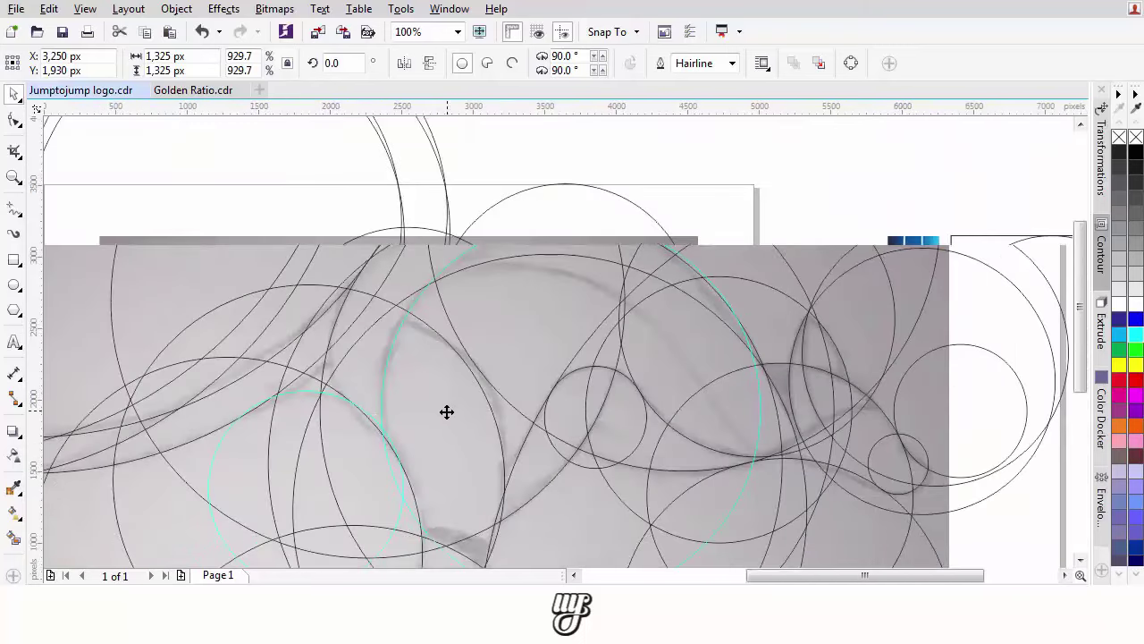
# - Duplicate the 1,325 px cyan circle over the head near X 4,437 px, Y 1,258 px and align its upper edge with the line below the ear
pyautogui.scroll(-1, 447, 412)
pyautogui.moveTo(600, 465); pyautogui.dragTo(572, 368)
pyautogui.scroll(2, 631, 331)
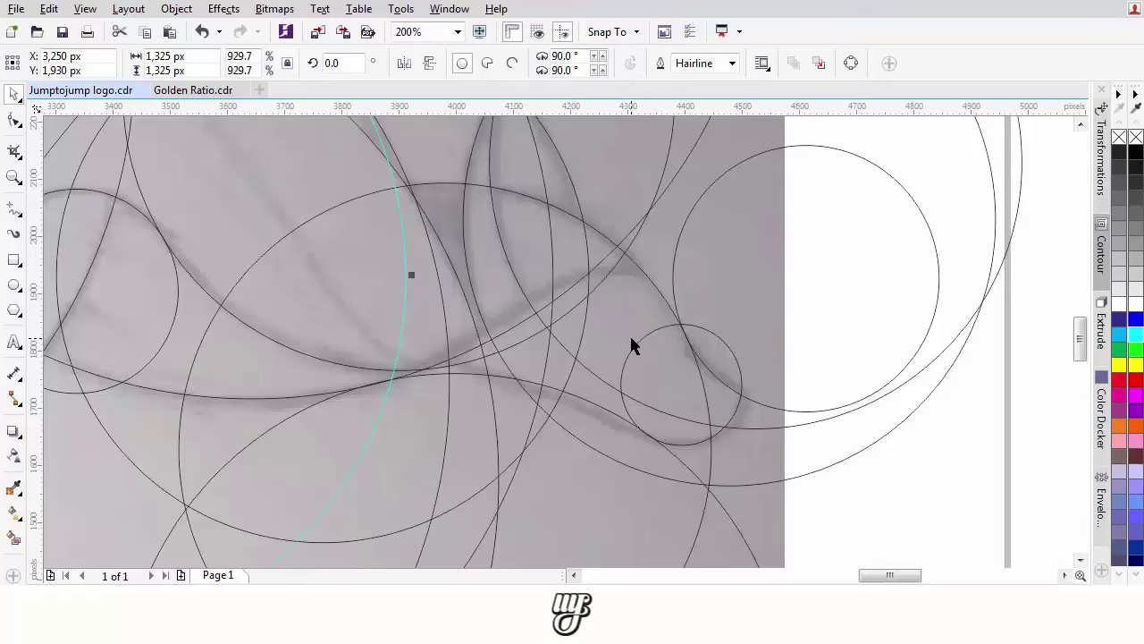
pyautogui.scroll(-1, 631, 338)
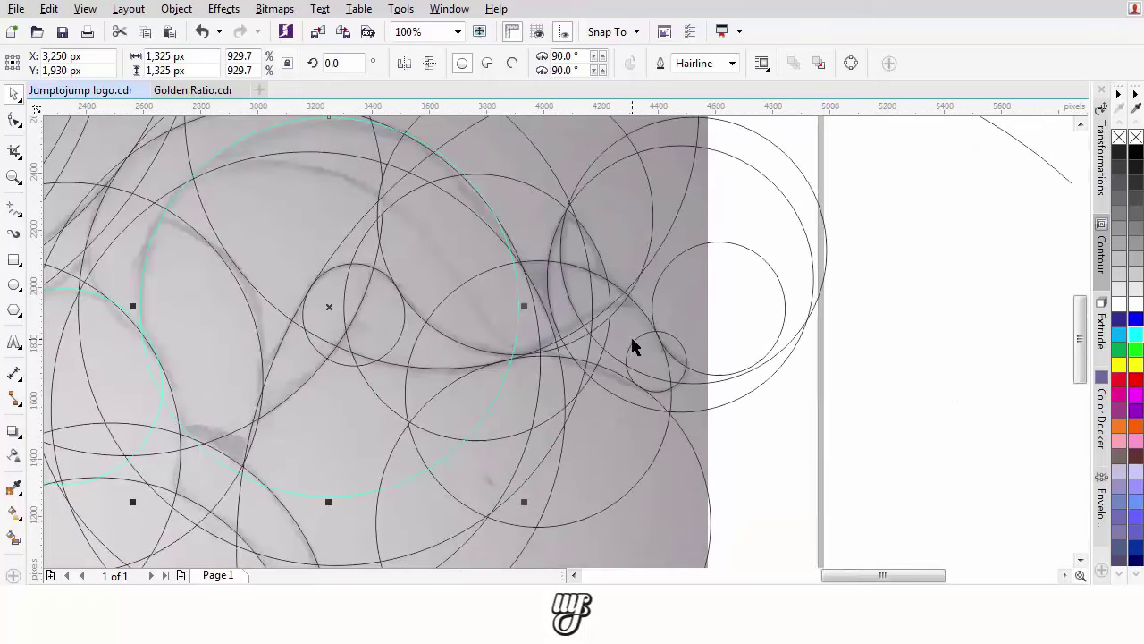
pyautogui.click(714, 288)
pyautogui.click(506, 248)
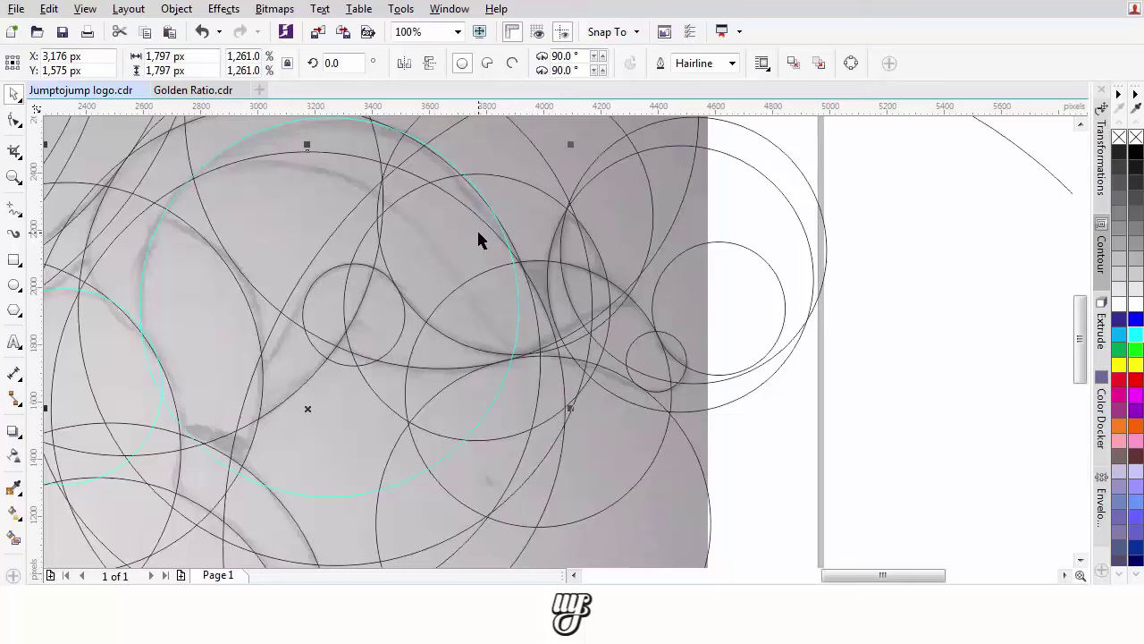
pyautogui.moveTo(680, 342); pyautogui.dragTo(817, 421)
pyautogui.scroll(4, 635, 337)
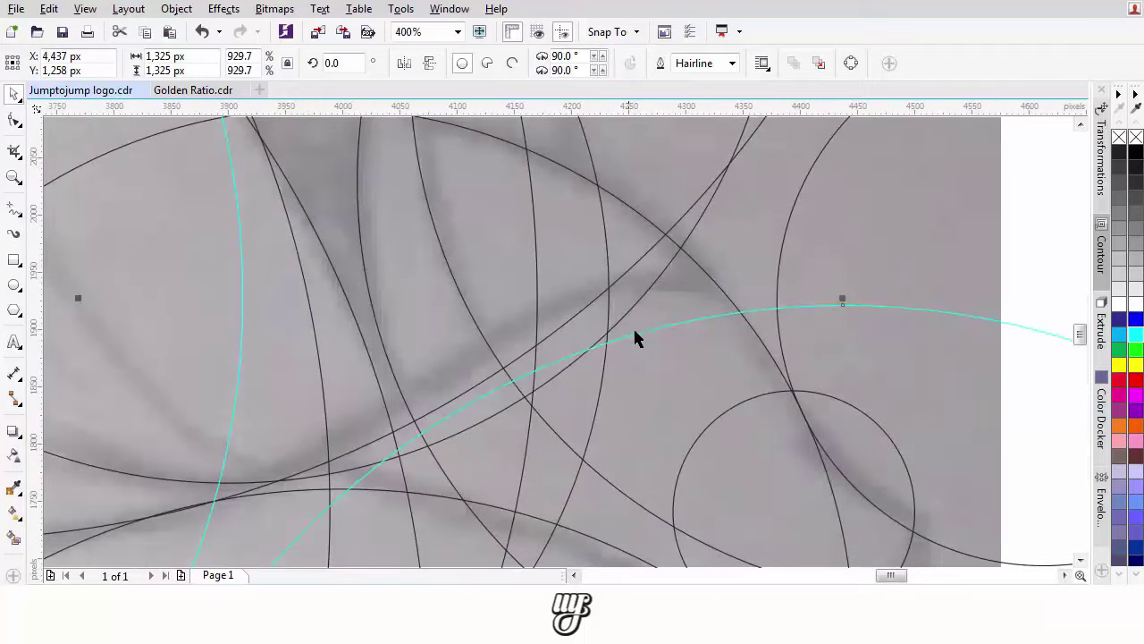
pyautogui.moveTo(634, 337); pyautogui.dragTo(616, 301)
# - Reduce the cyan head circle to 588 px and position it at X 4,322 px, Y 1,651 px on the line below the ear
pyautogui.scroll(-4, 616, 301)
pyautogui.moveTo(863, 287); pyautogui.dragTo(783, 368)
pyautogui.moveTo(751, 414); pyautogui.dragTo(705, 295)
pyautogui.scroll(2, 623, 320)
pyautogui.scroll(2, 670, 281)
pyautogui.moveTo(685, 288)
pyautogui.mouseDown()
pyautogui.moveTo(691, 266)
pyautogui.moveTo(671, 273)
pyautogui.mouseUp()
pyautogui.scroll(-2, 582, 417)
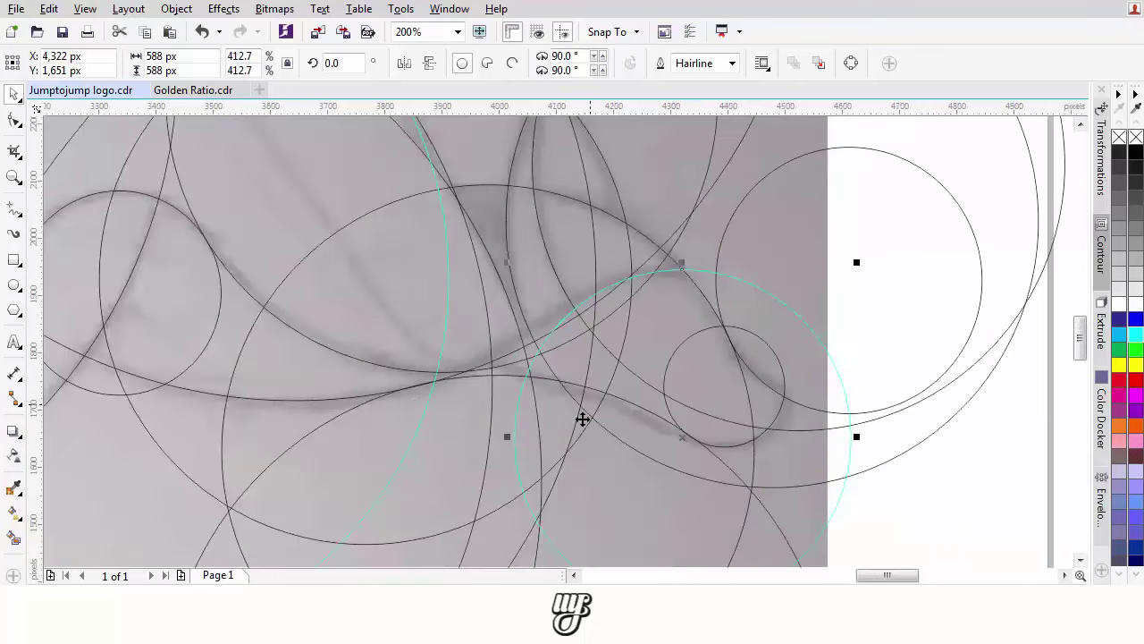
# - Reduce the cyan head circle to 532 px and move it to X 4,331 px, Y 1,686 px along the line below the ear
pyautogui.scroll(-1, 505, 554)
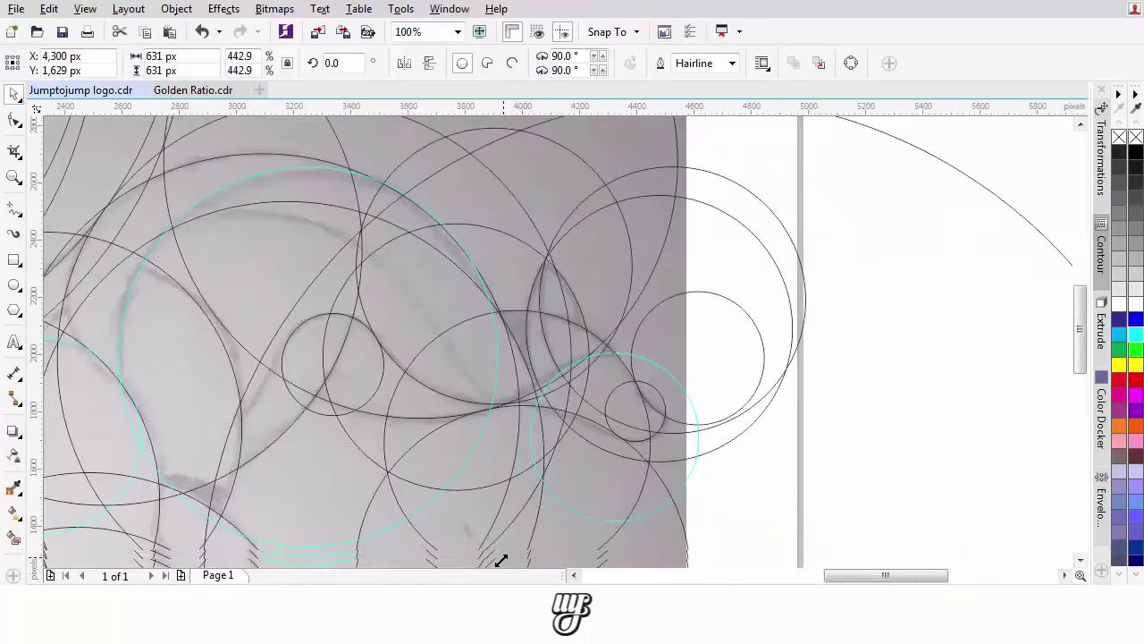
pyautogui.scroll(2, 608, 338)
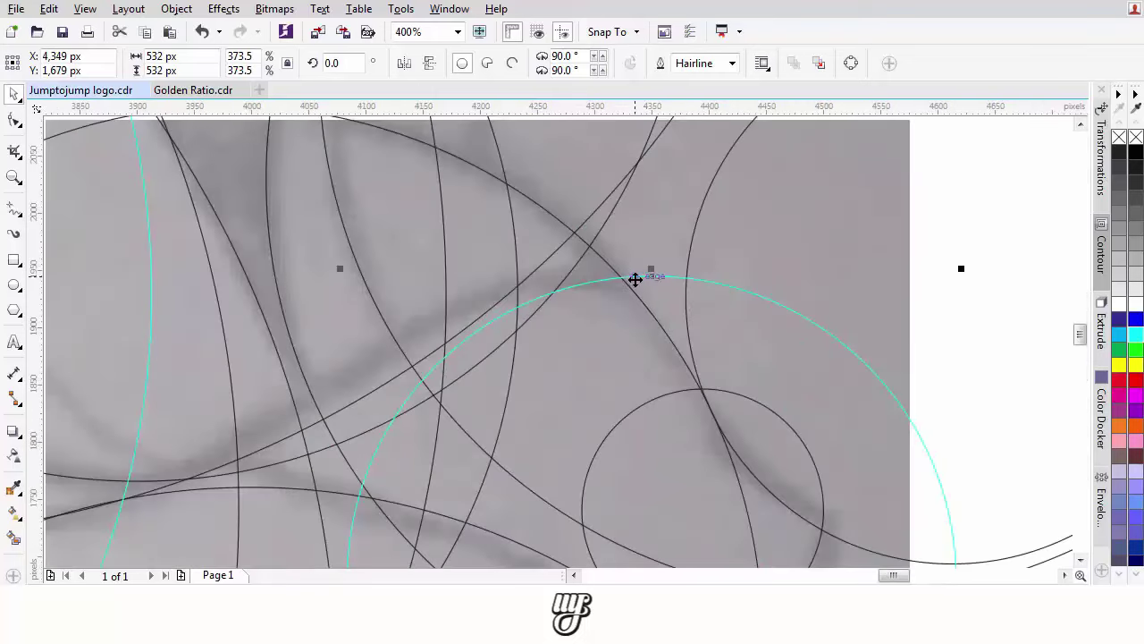
pyautogui.moveTo(635, 280); pyautogui.dragTo(606, 273)
pyautogui.scroll(-1, 606, 274)
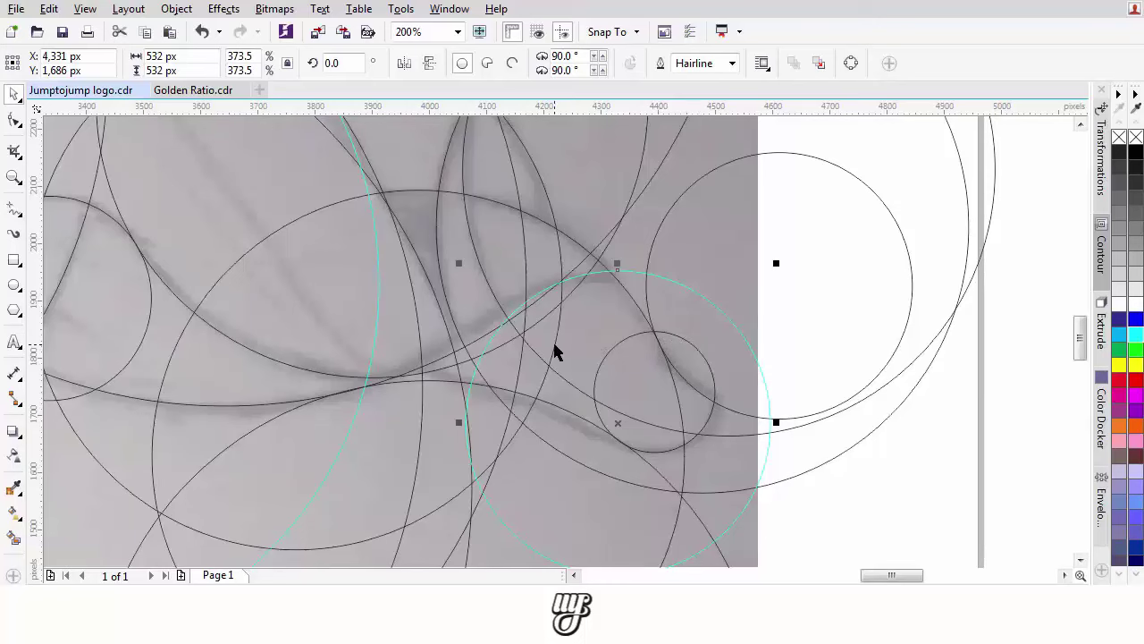
# - Try to place a copy of the 532 px cyan circle over the ear at X 3,942 px, Y 2,041 px
pyautogui.scroll(-1, 555, 351)
pyautogui.scroll(-1, 441, 352)
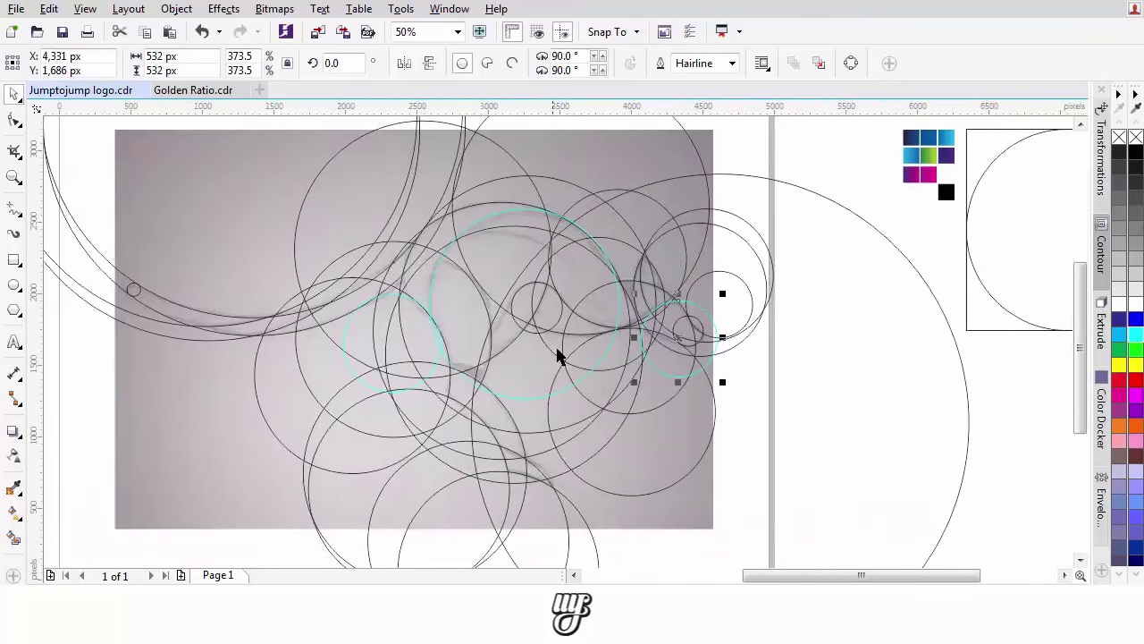
pyautogui.moveTo(579, 341); pyautogui.dragTo(556, 384)
pyautogui.scroll(2, 585, 349)
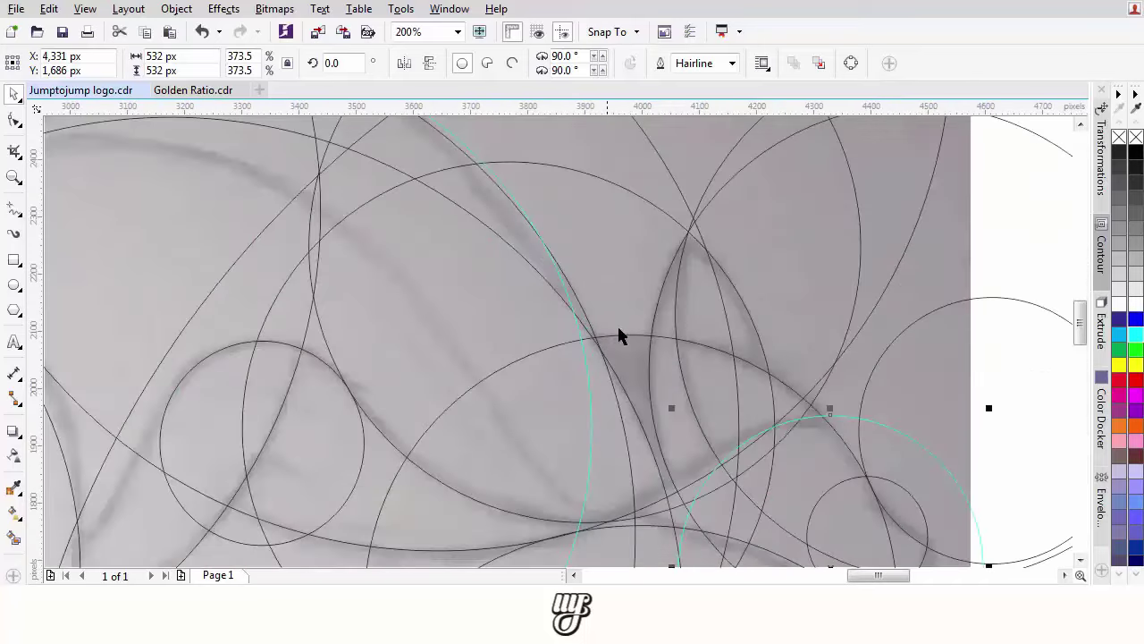
pyautogui.moveTo(720, 375); pyautogui.dragTo(515, 184)
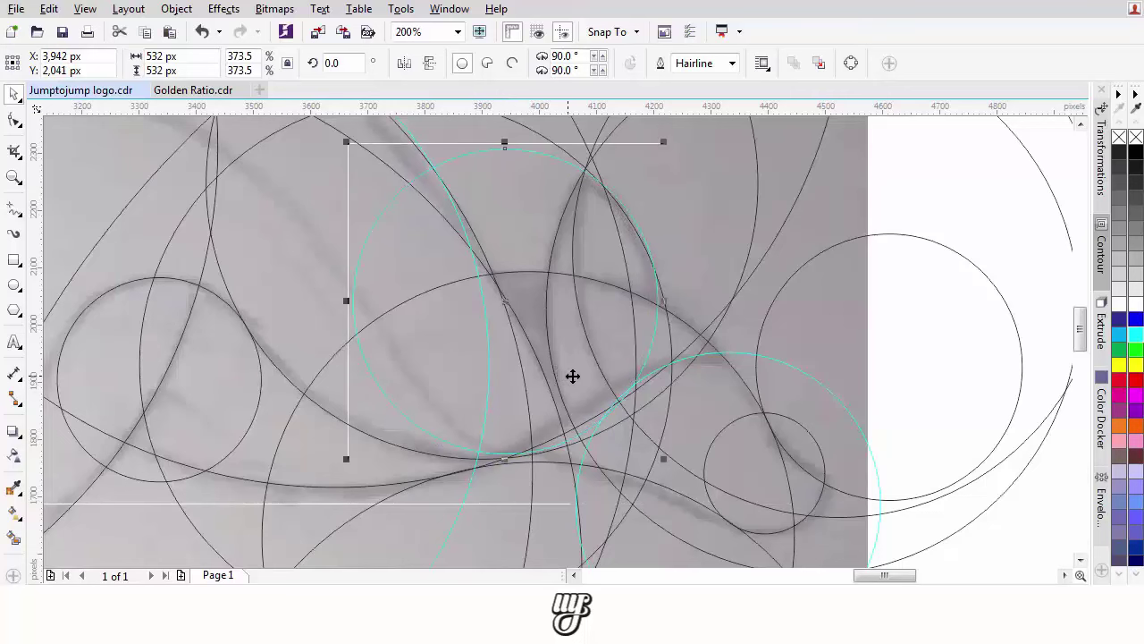
pyautogui.scroll(1, 608, 391)
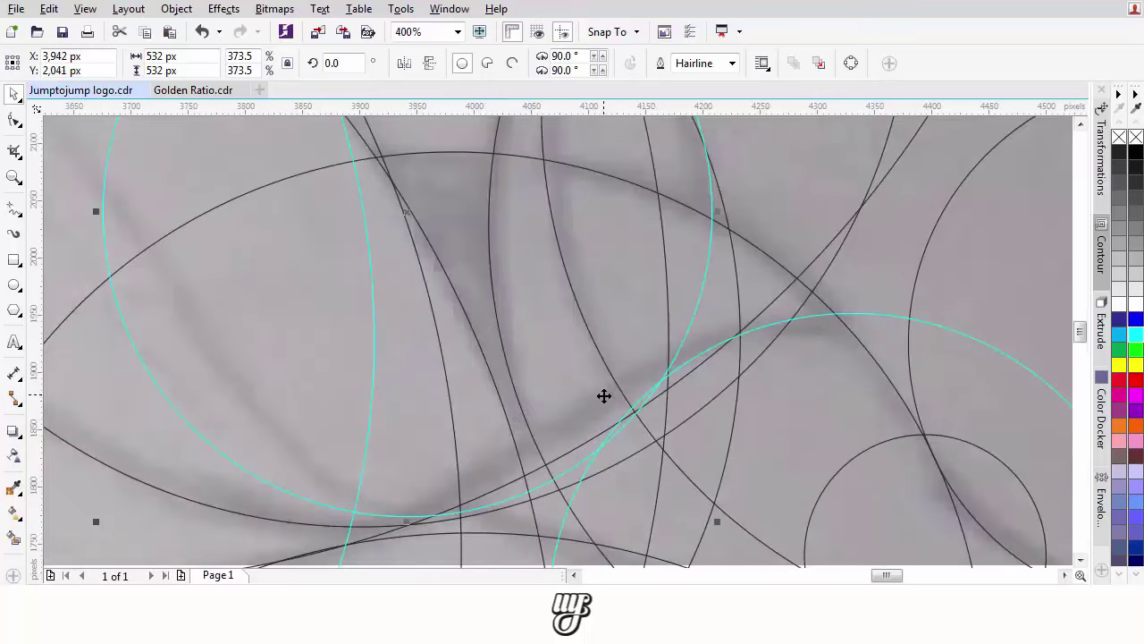
pyautogui.scroll(-1, 604, 396)
pyautogui.press('Escape')
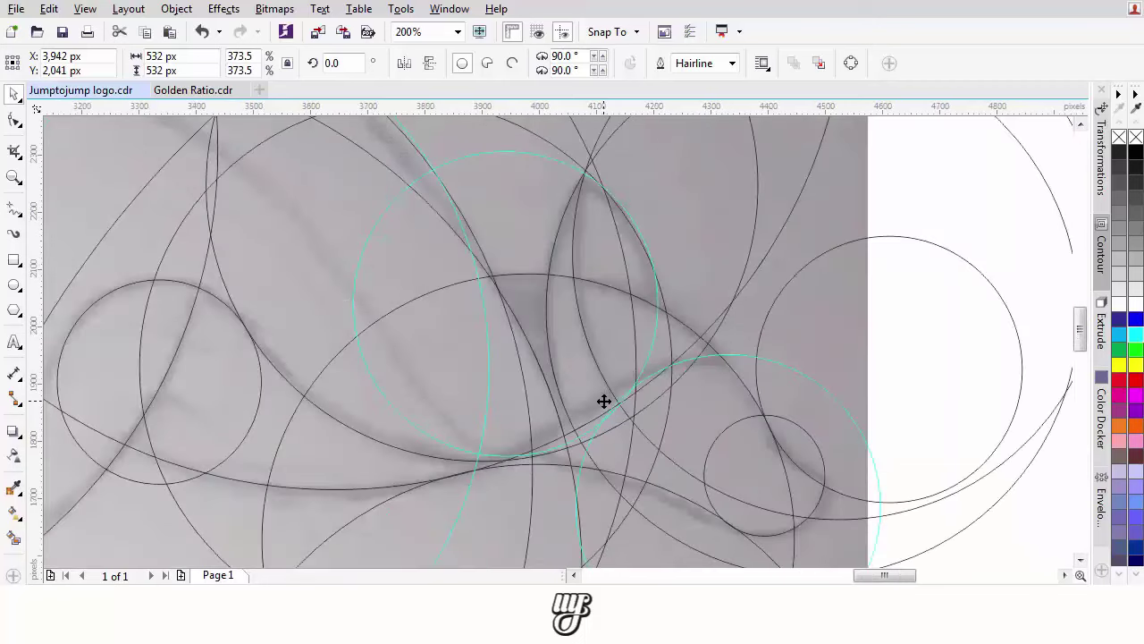
pyautogui.scroll(-1, 597, 403)
pyautogui.moveTo(556, 386); pyautogui.dragTo(577, 352)
pyautogui.scroll(-1, 574, 313)
pyautogui.moveTo(574, 312); pyautogui.dragTo(550, 349)
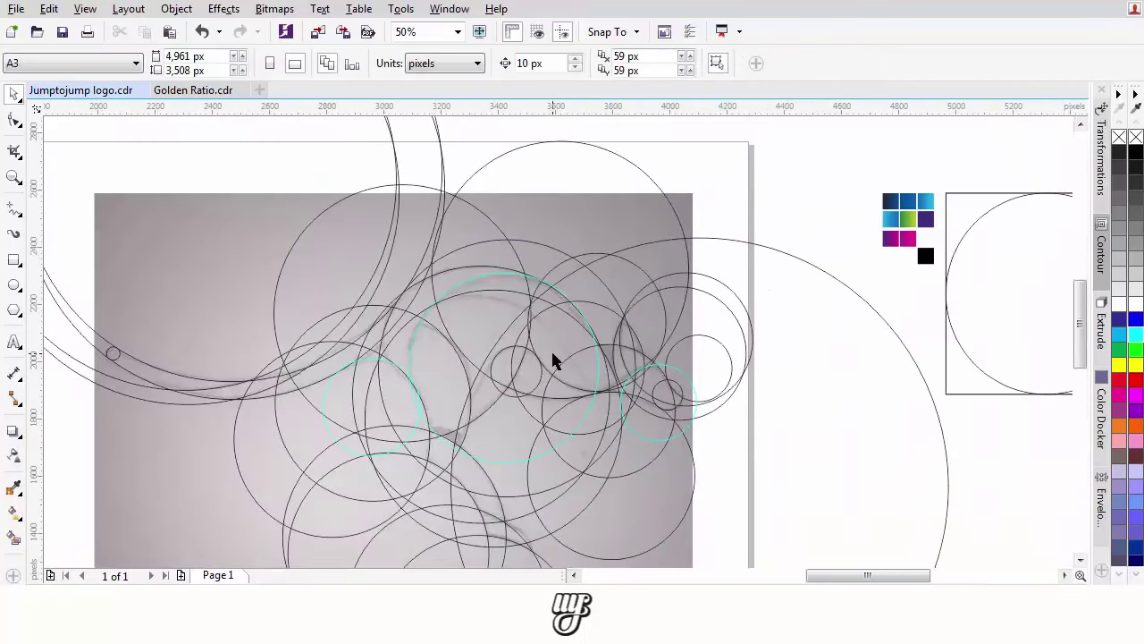
# - Duplicate the large 3,478 px circle and reduce the copy to 1,377 px at X 4,262 px, Y 2,387 px above the head
pyautogui.scroll(1, 551, 348)
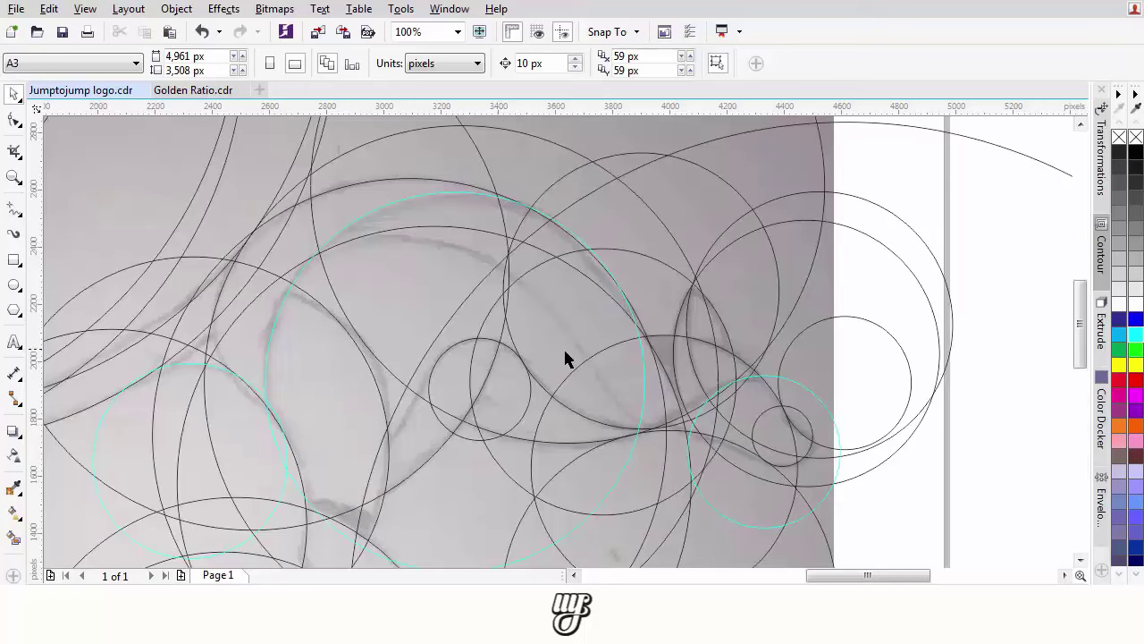
pyautogui.scroll(-1, 559, 336)
pyautogui.moveTo(798, 342); pyautogui.dragTo(703, 258)
pyautogui.rightClick(703, 258)
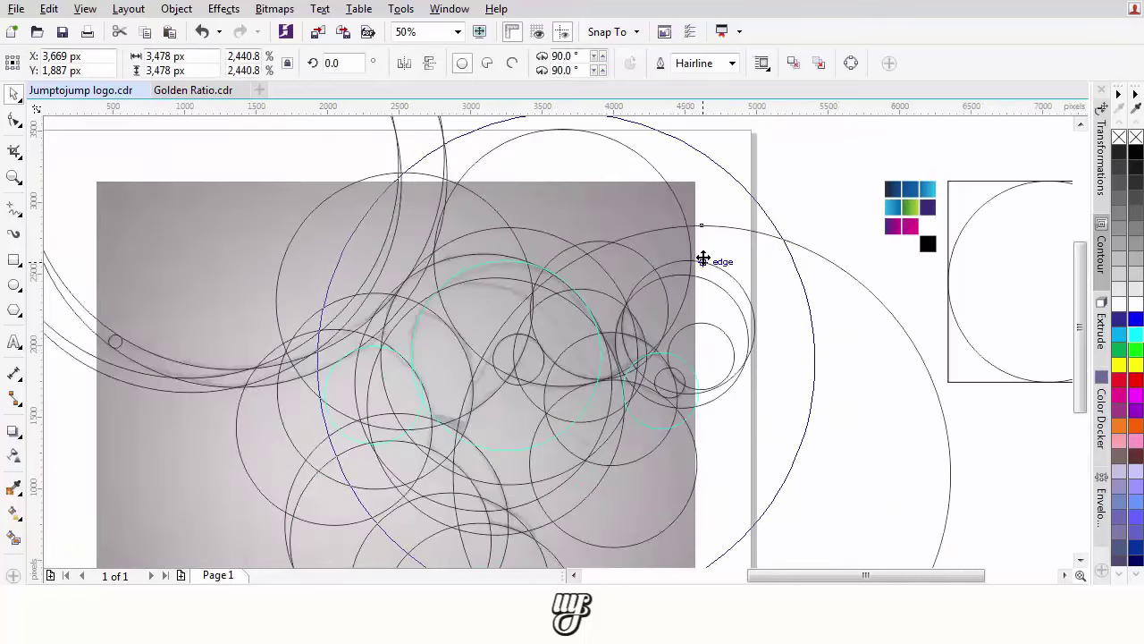
pyautogui.moveTo(783, 160); pyautogui.dragTo(767, 203)
pyautogui.moveTo(806, 150); pyautogui.dragTo(654, 301)
pyautogui.scroll(1, 546, 365)
pyautogui.moveTo(549, 376); pyautogui.dragTo(711, 243)
pyautogui.scroll(1, 639, 439)
pyautogui.scroll(-1, 635, 455)
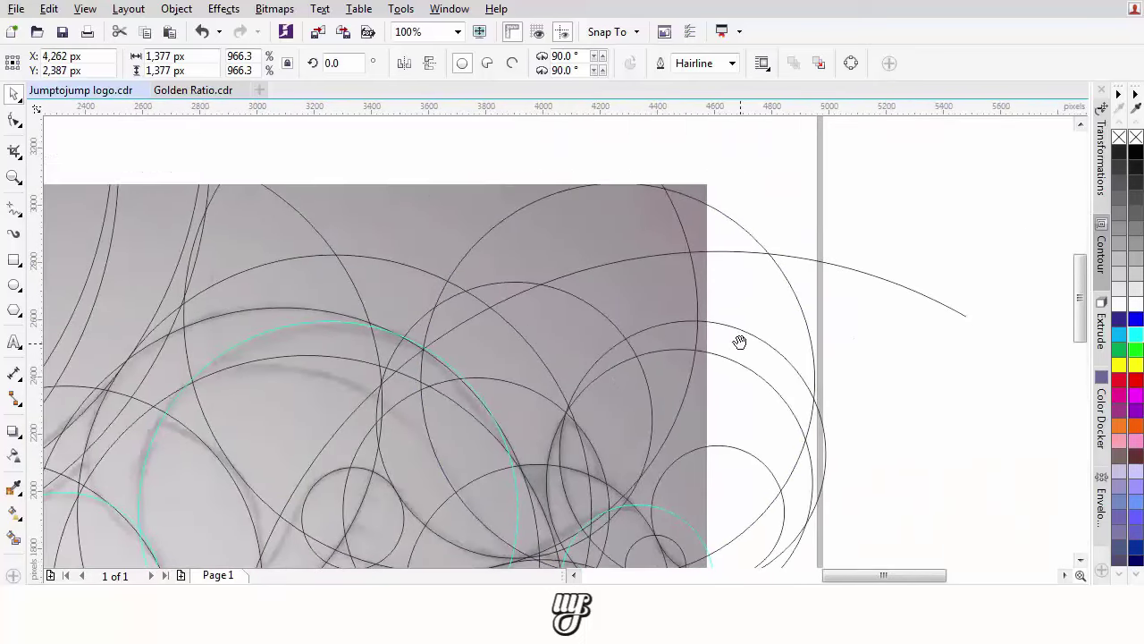
# - Reduce the copied circle to 953 px and position it at X 4,069 px, Y 2,227 px near the neck
pyautogui.moveTo(820, 173); pyautogui.dragTo(700, 296)
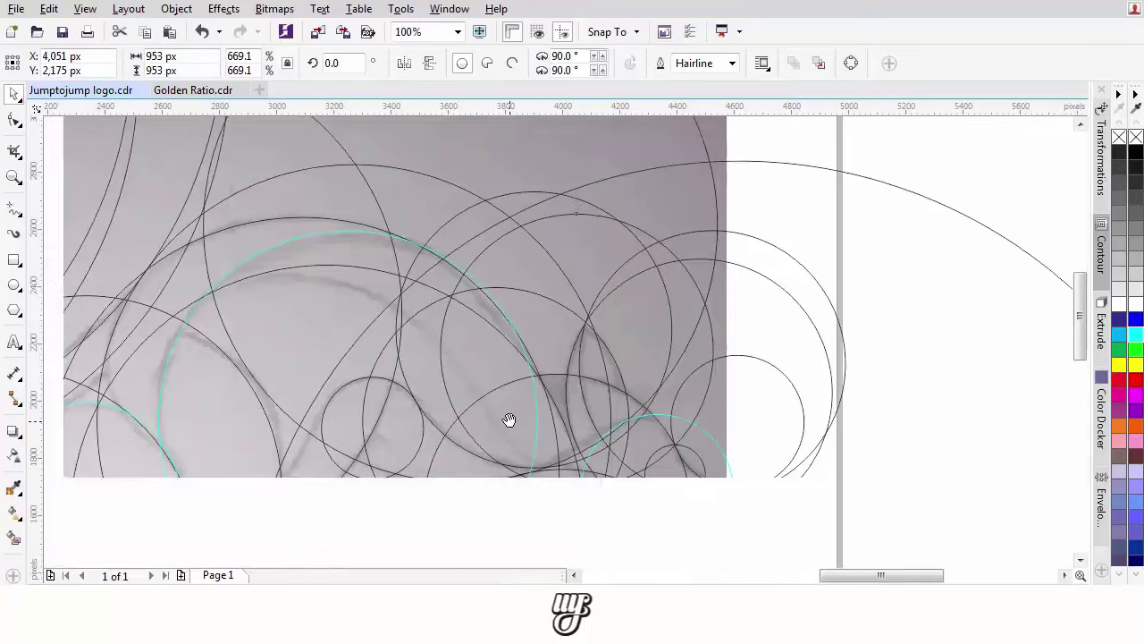
pyautogui.scroll(1, 500, 438)
pyautogui.moveTo(493, 455); pyautogui.dragTo(539, 464)
pyautogui.scroll(2, 539, 464)
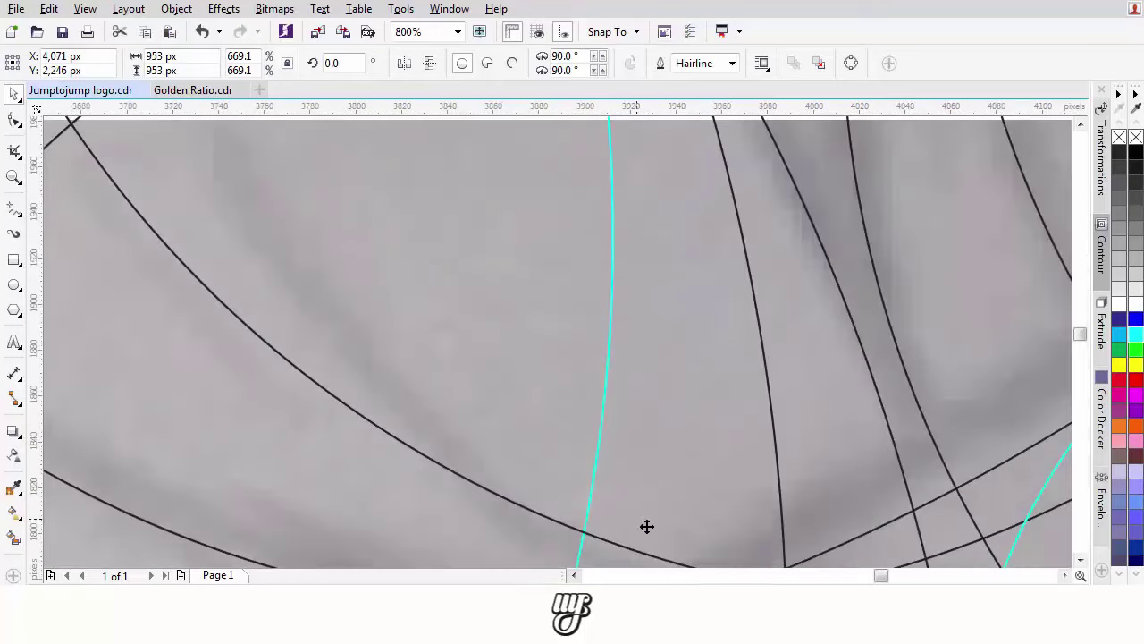
pyautogui.moveTo(605, 452); pyautogui.dragTo(600, 488)
pyautogui.scroll(-2, 599, 488)
pyautogui.scroll(-1, 593, 480)
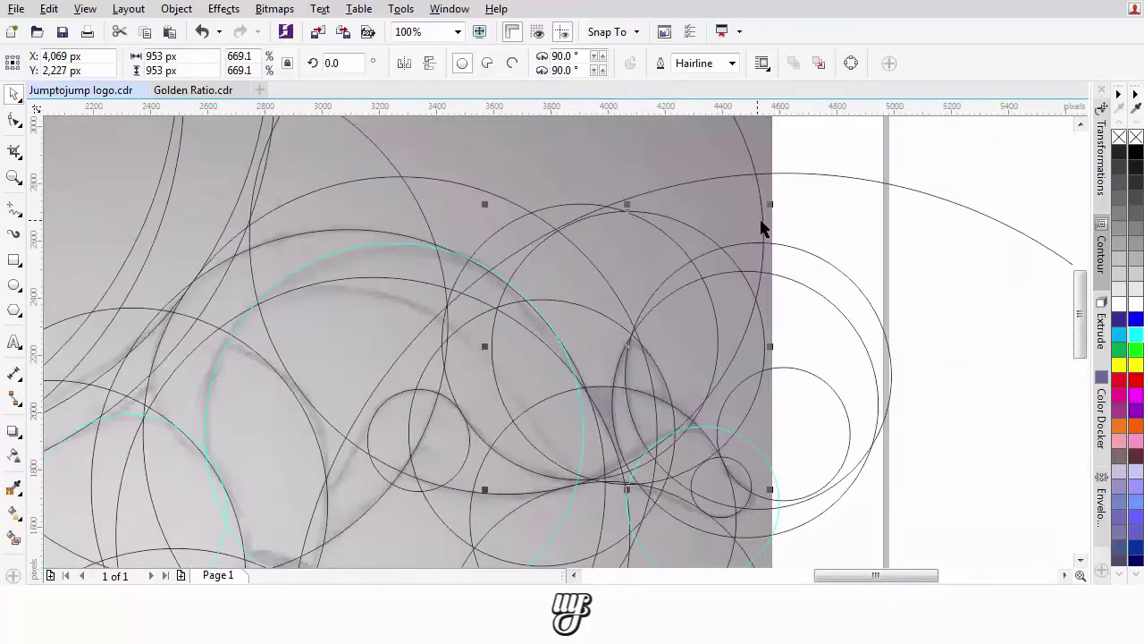
# - Enlarge the copied circle to 1,701 px and move it to X 4,557 px, Y 2,356 px beside the inner body line
pyautogui.moveTo(769, 203); pyautogui.dragTo(854, 233)
pyautogui.scroll(-1, 855, 229)
pyautogui.moveTo(788, 306); pyautogui.dragTo(786, 210)
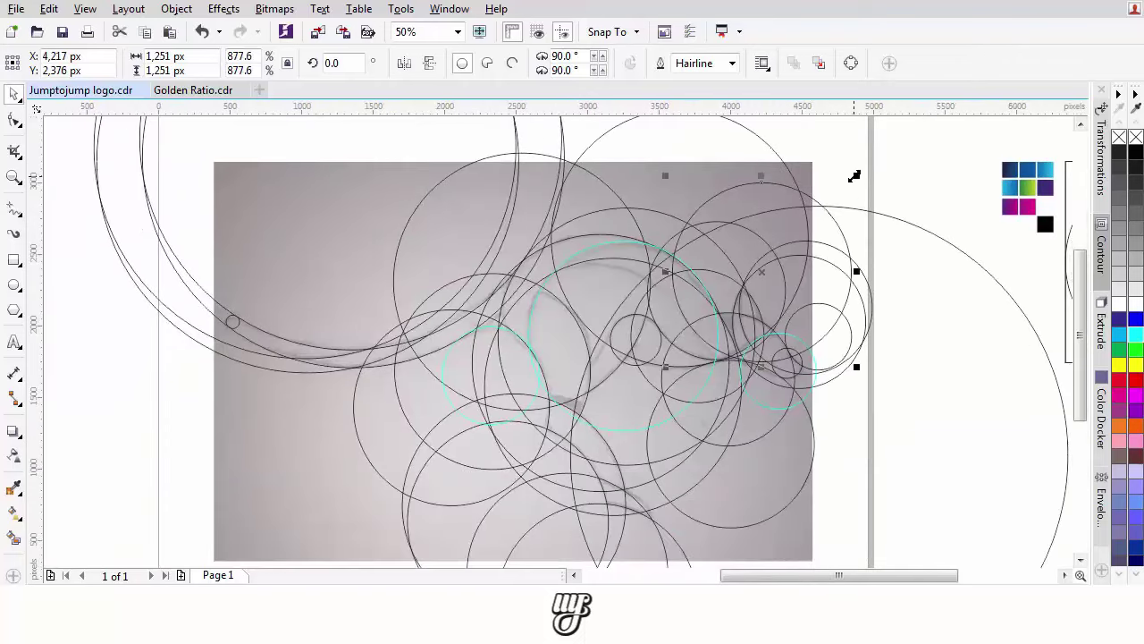
pyautogui.moveTo(854, 176); pyautogui.dragTo(812, 310)
pyautogui.scroll(1, 712, 386)
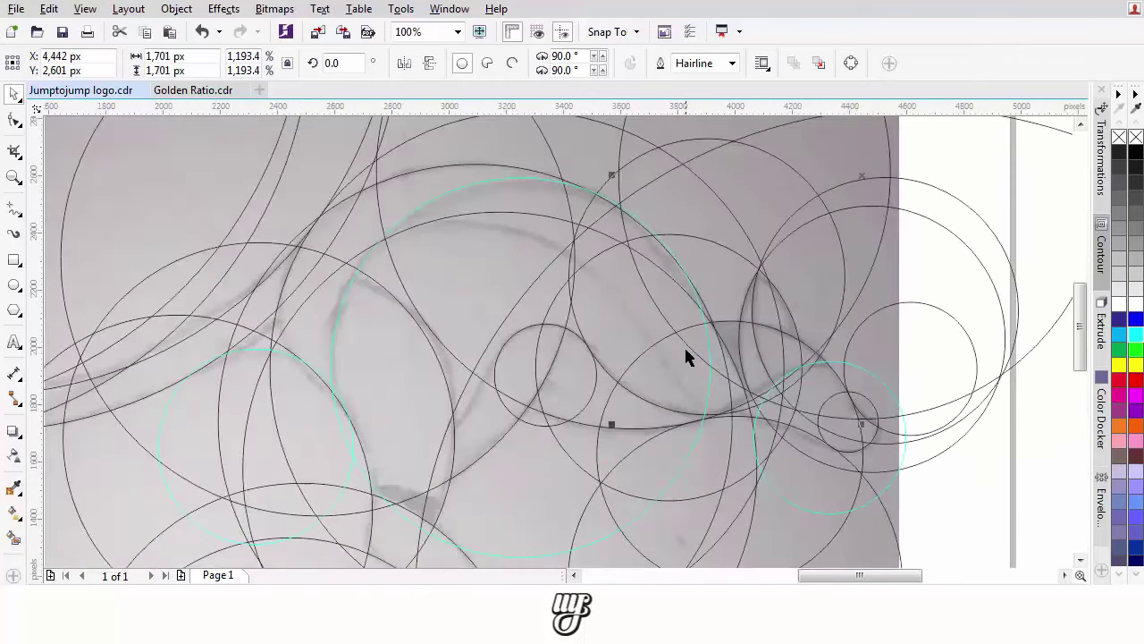
pyautogui.moveTo(686, 356); pyautogui.dragTo(761, 406)
pyautogui.scroll(4, 728, 426)
pyautogui.scroll(-2, 746, 404)
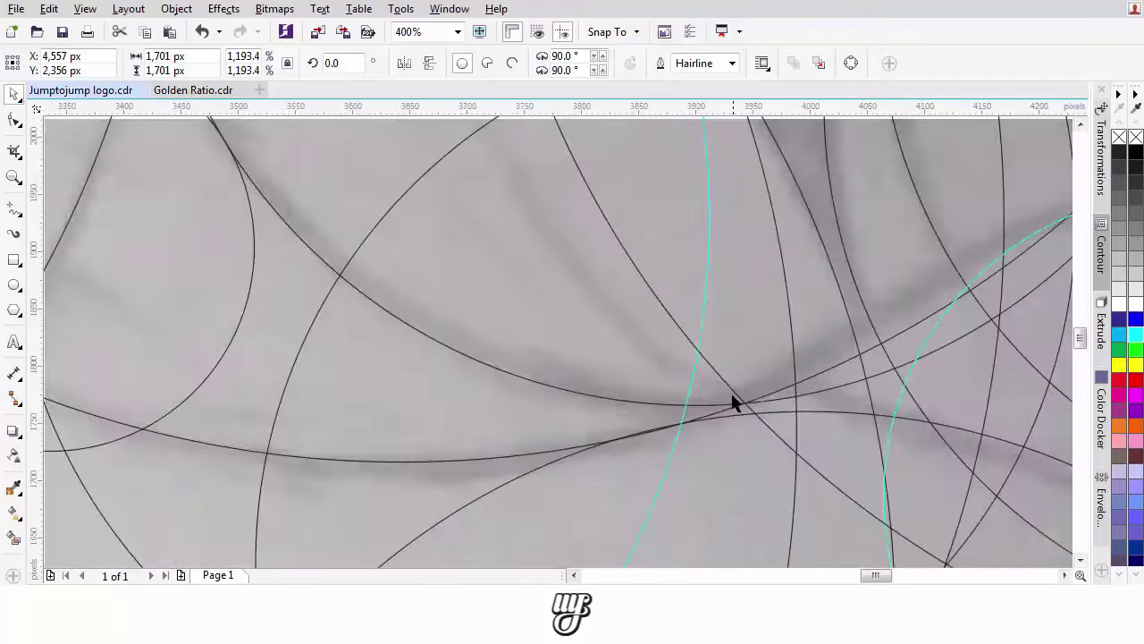
pyautogui.scroll(-3, 731, 403)
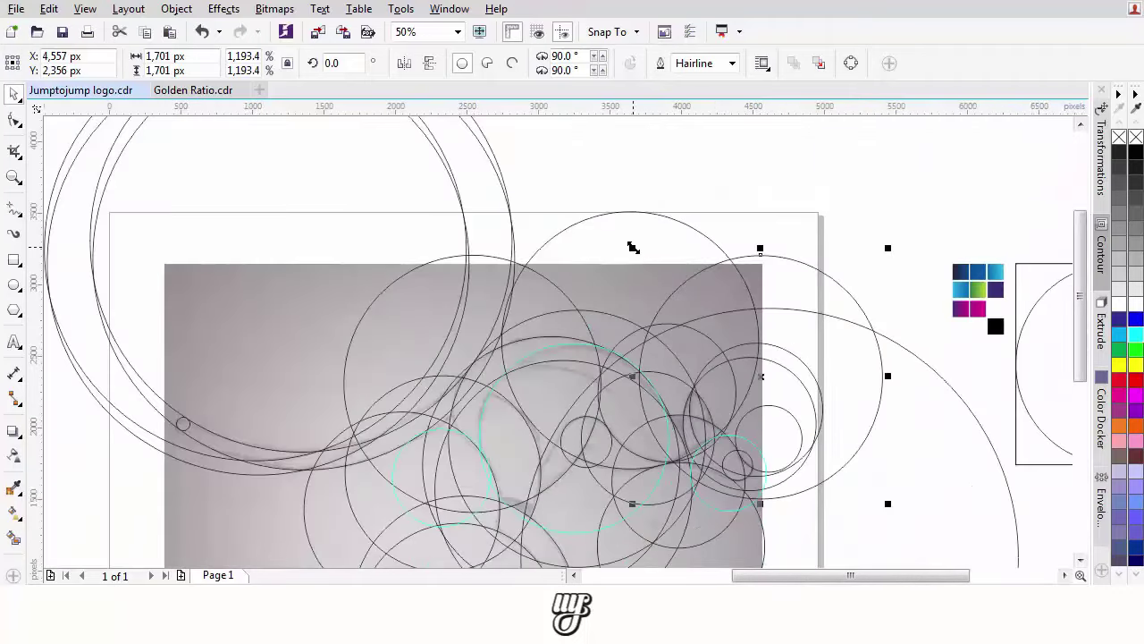
# - Enlarge the copied circle to 2,034 px and move it to X 4,407 px, Y 2,673 px
pyautogui.moveTo(633, 247); pyautogui.dragTo(585, 199)
pyautogui.scroll(2, 670, 479)
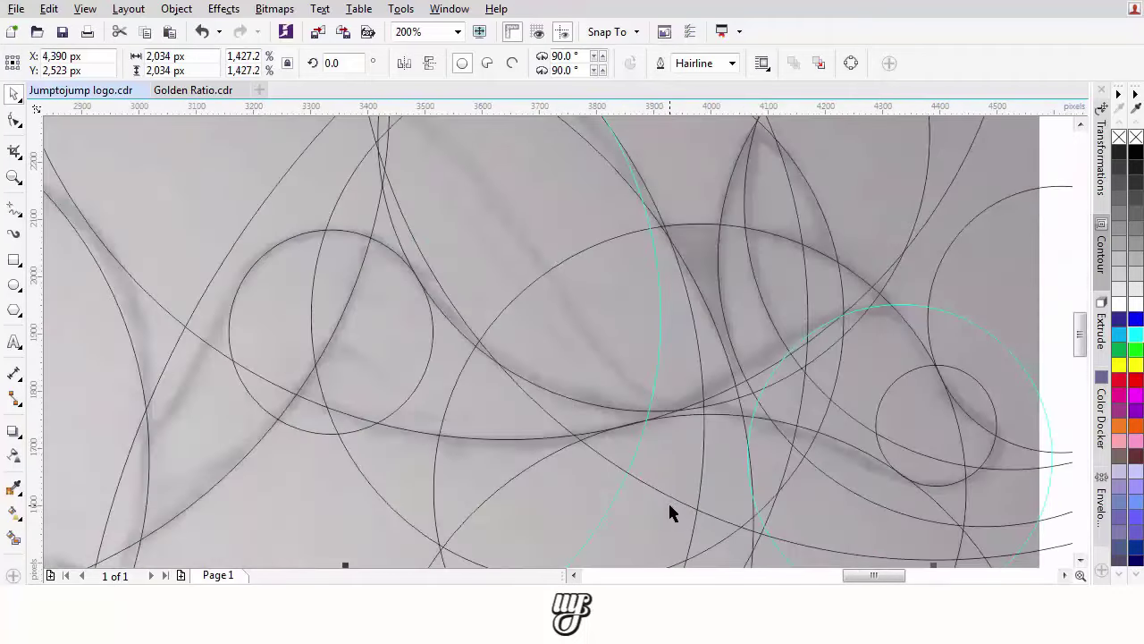
pyautogui.moveTo(670, 503); pyautogui.dragTo(680, 413)
pyautogui.scroll(-1, 675, 406)
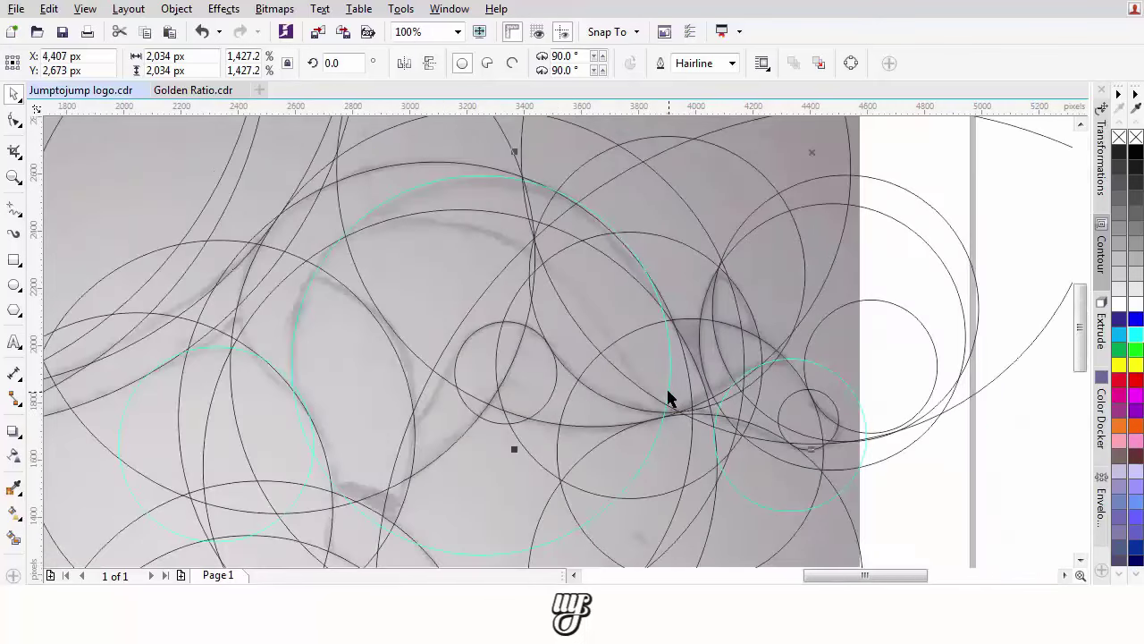
pyautogui.moveTo(664, 374); pyautogui.dragTo(725, 420)
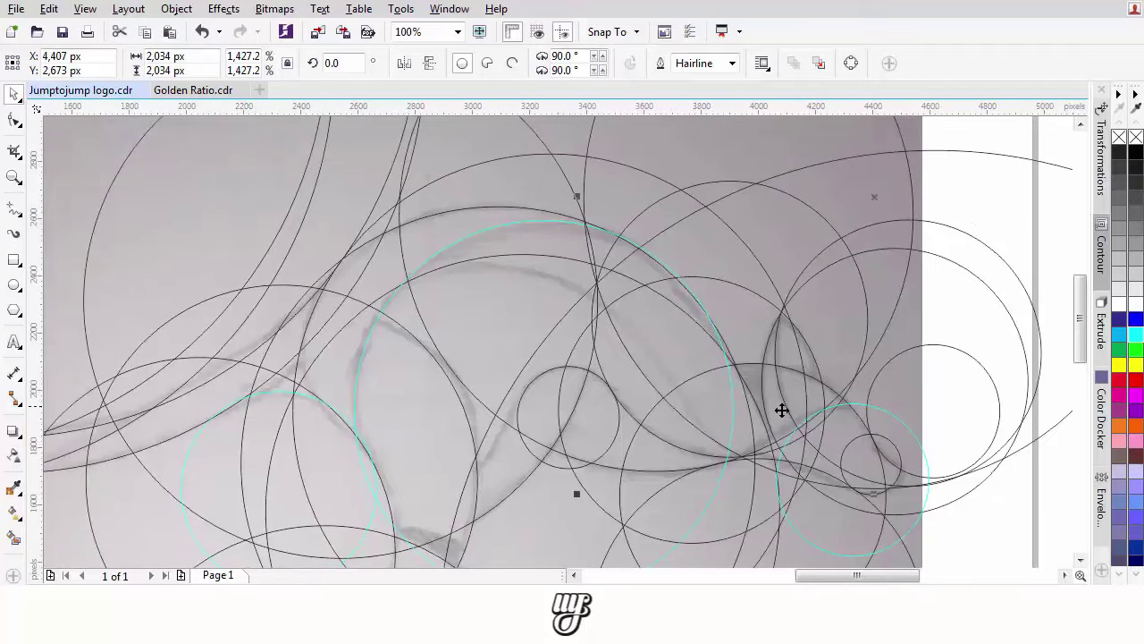
pyautogui.scroll(-1, 784, 407)
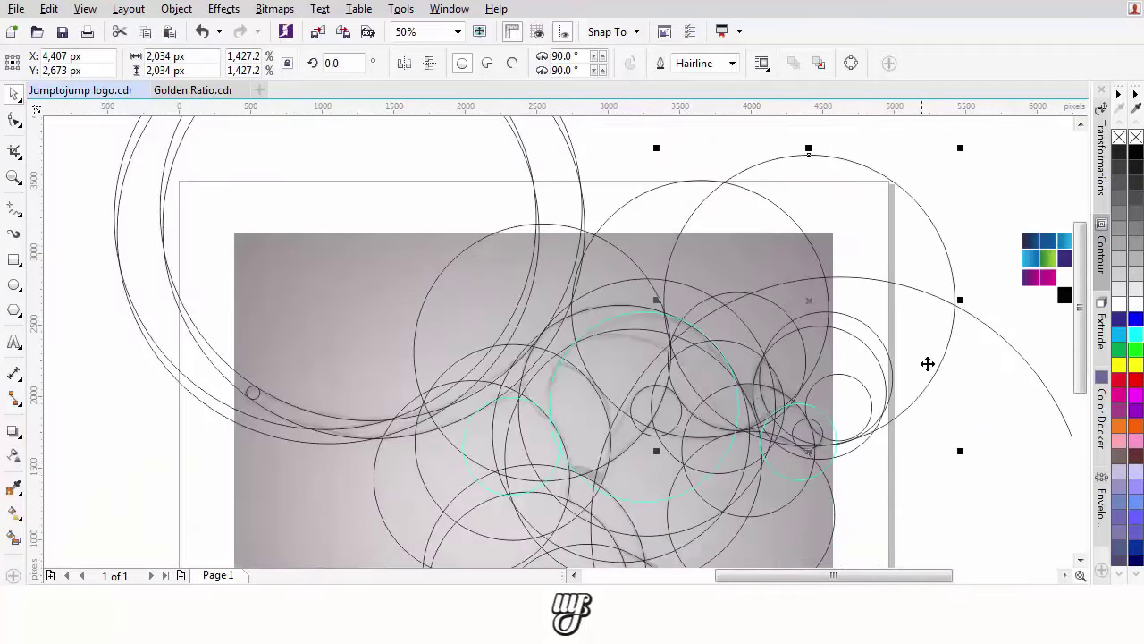
# - Move the 2,034 px circle below the inner back curve, reduce it to 1,673 px, and position it at X 3,060 px, Y 1,593 px
pyautogui.moveTo(930, 261); pyautogui.dragTo(719, 429)
pyautogui.scroll(1, 757, 313)
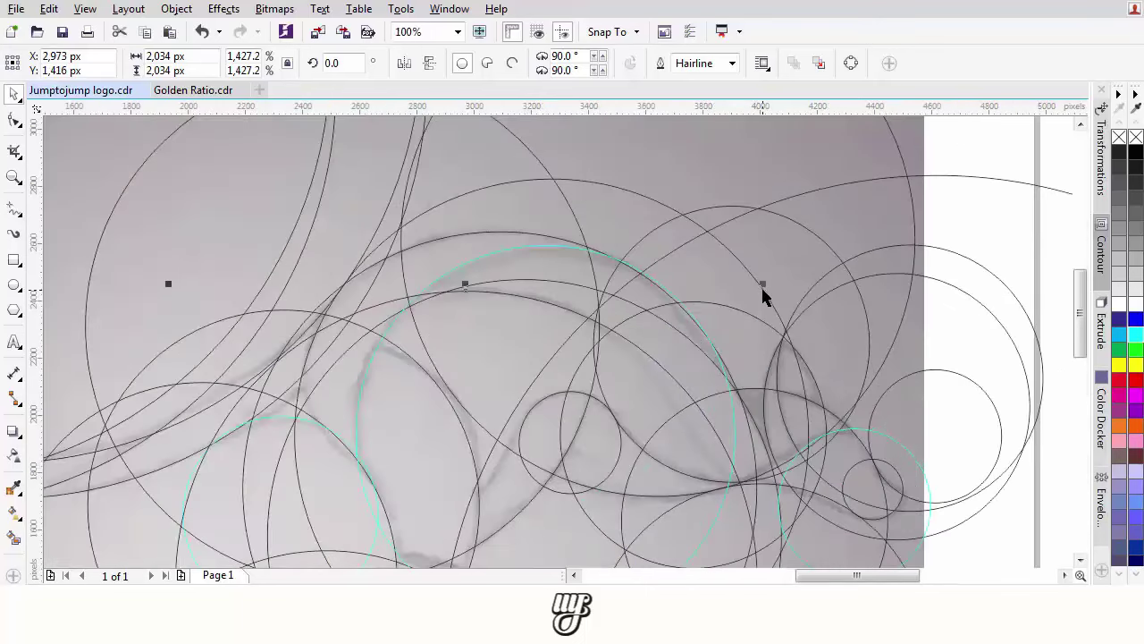
pyautogui.moveTo(762, 292); pyautogui.dragTo(710, 336)
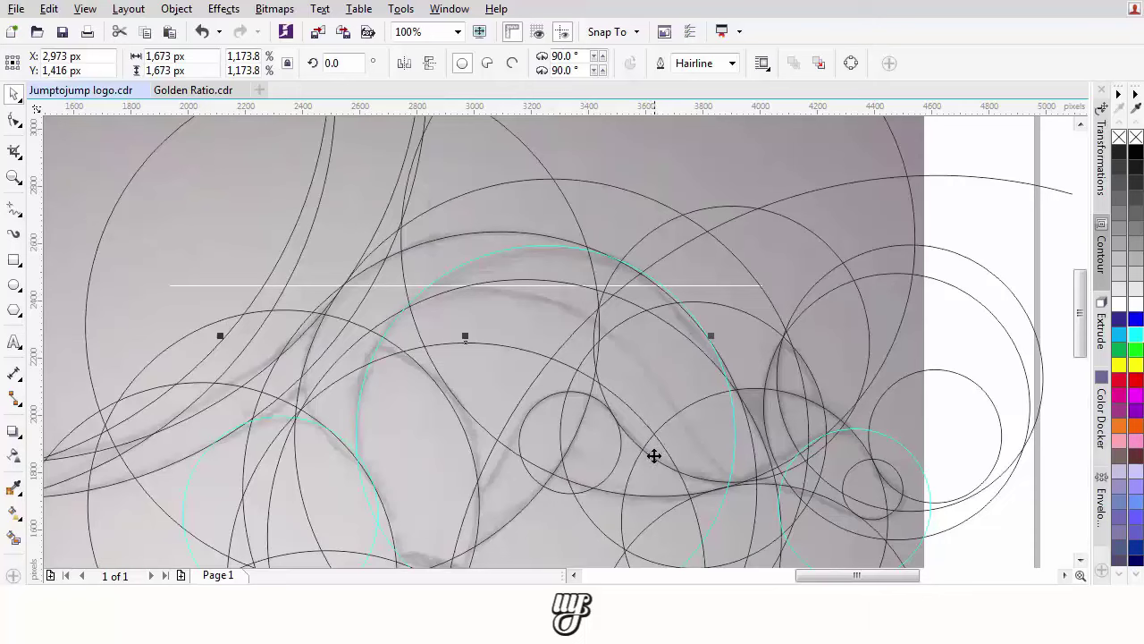
pyautogui.moveTo(655, 456); pyautogui.dragTo(670, 427)
pyautogui.hotkey('ctrl', 'z')
pyautogui.moveTo(490, 363); pyautogui.dragTo(436, 296)
pyautogui.scroll(1, 414, 310)
pyautogui.scroll(-2, 436, 296)
pyautogui.scroll(1, 436, 296)
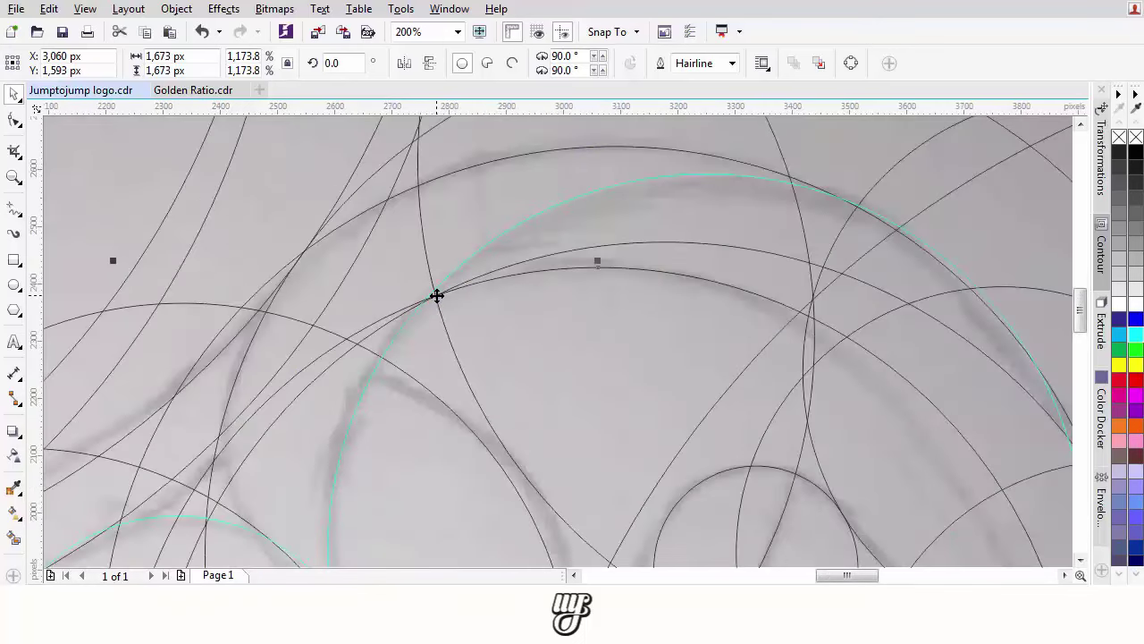
pyautogui.scroll(-1, 436, 295)
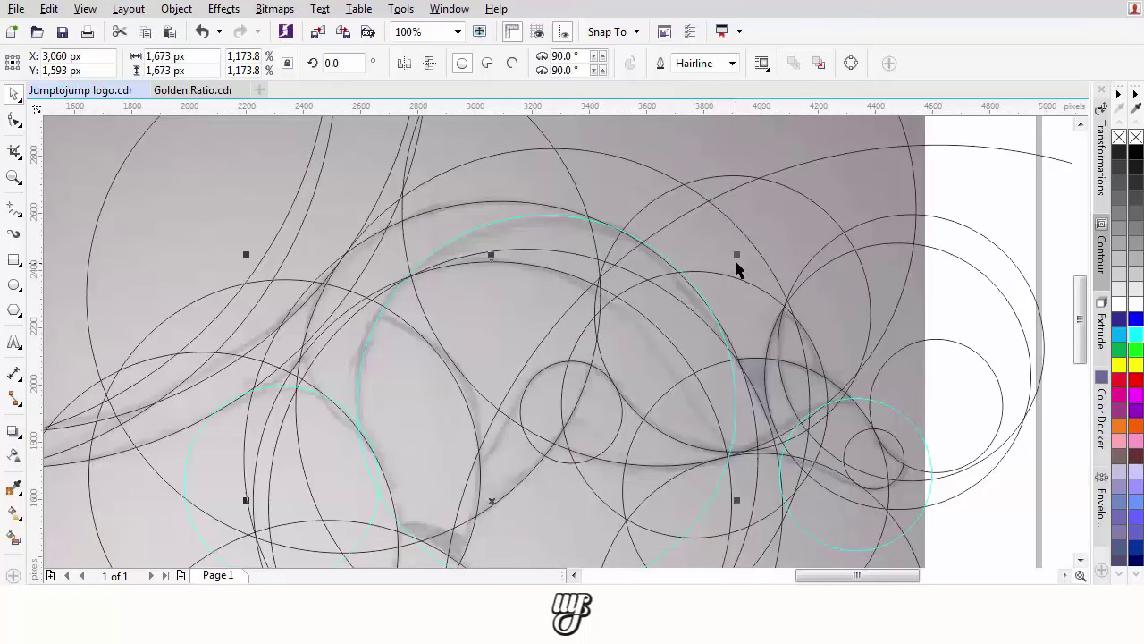
# - Reduce the inner back curve circle to 1,628 px and align it at X 2,989 px, Y 1,594 px
pyautogui.moveTo(736, 259); pyautogui.dragTo(726, 266)
pyautogui.scroll(1, 447, 292)
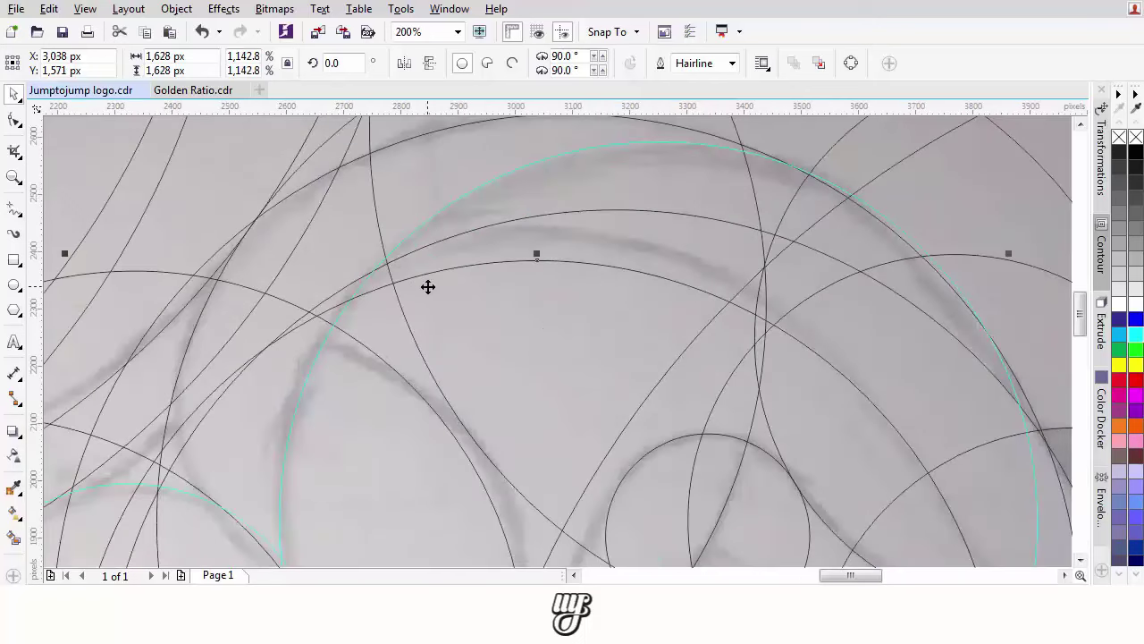
pyautogui.moveTo(417, 279); pyautogui.dragTo(393, 265)
pyautogui.scroll(-2, 494, 323)
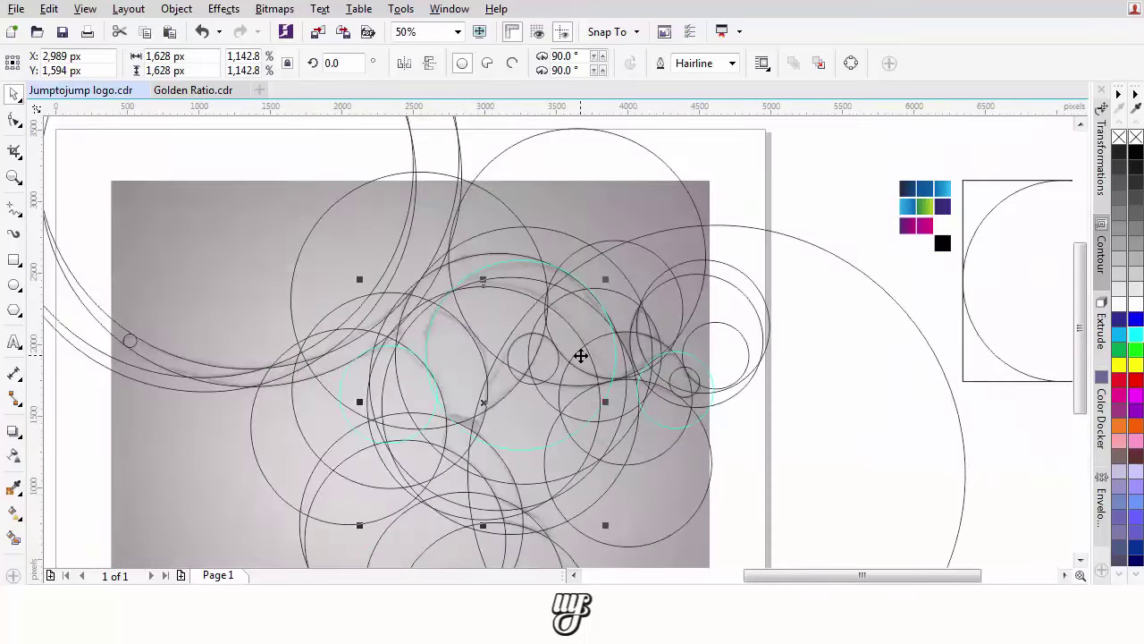
# - Activate Smart Fill and set its fill colour to dark teal for the kangaroo's foot
pyautogui.scroll(-1, 581, 356)
pyautogui.moveTo(640, 460); pyautogui.dragTo(724, 445)
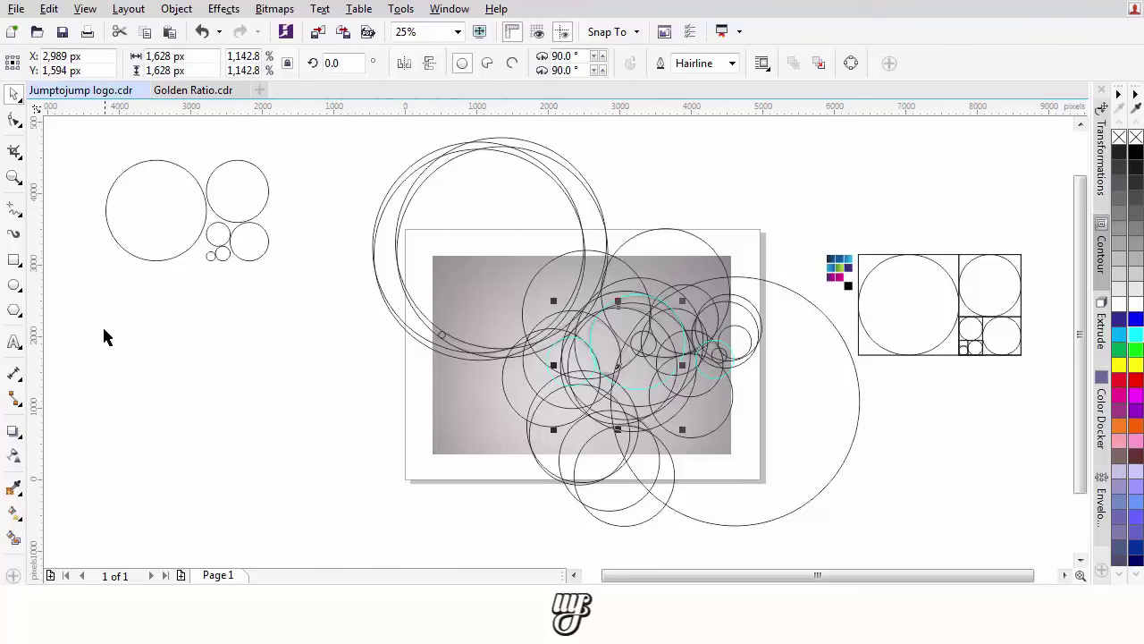
pyautogui.click(13, 540)
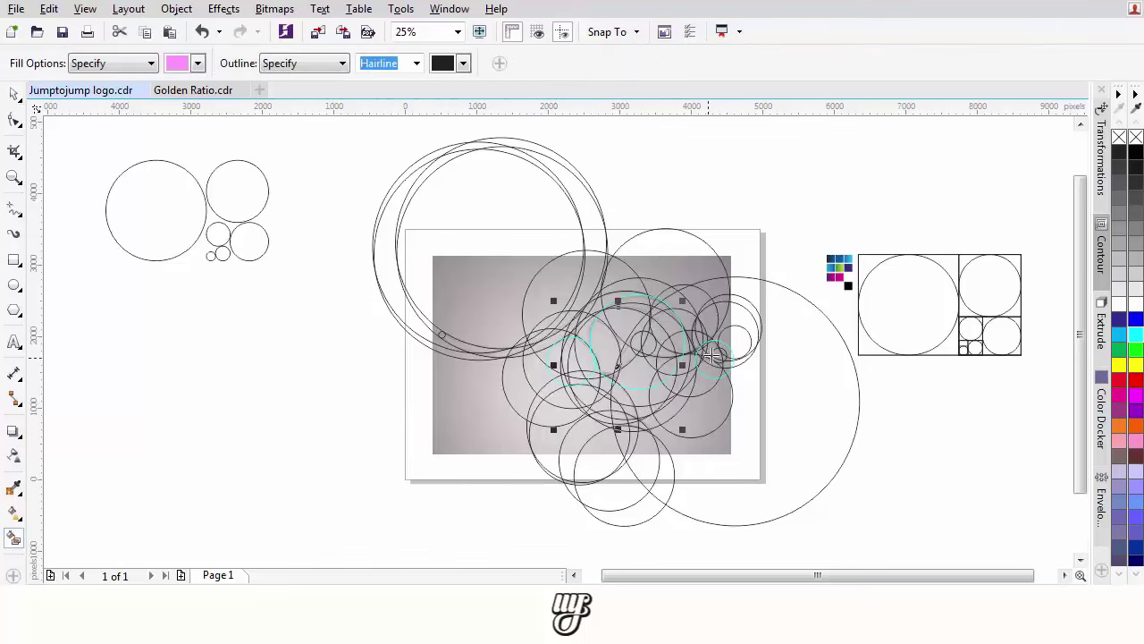
pyautogui.scroll(2, 709, 355)
pyautogui.hscroll(-3, 644, 355)
pyautogui.scroll(-1, 585, 355)
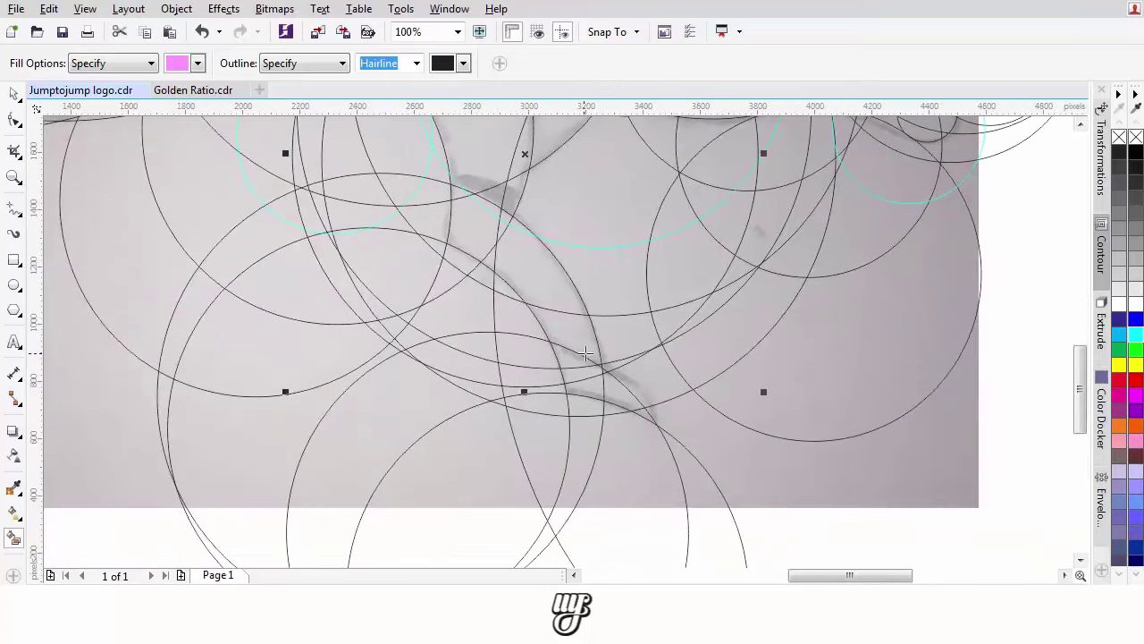
pyautogui.scroll(1, 585, 355)
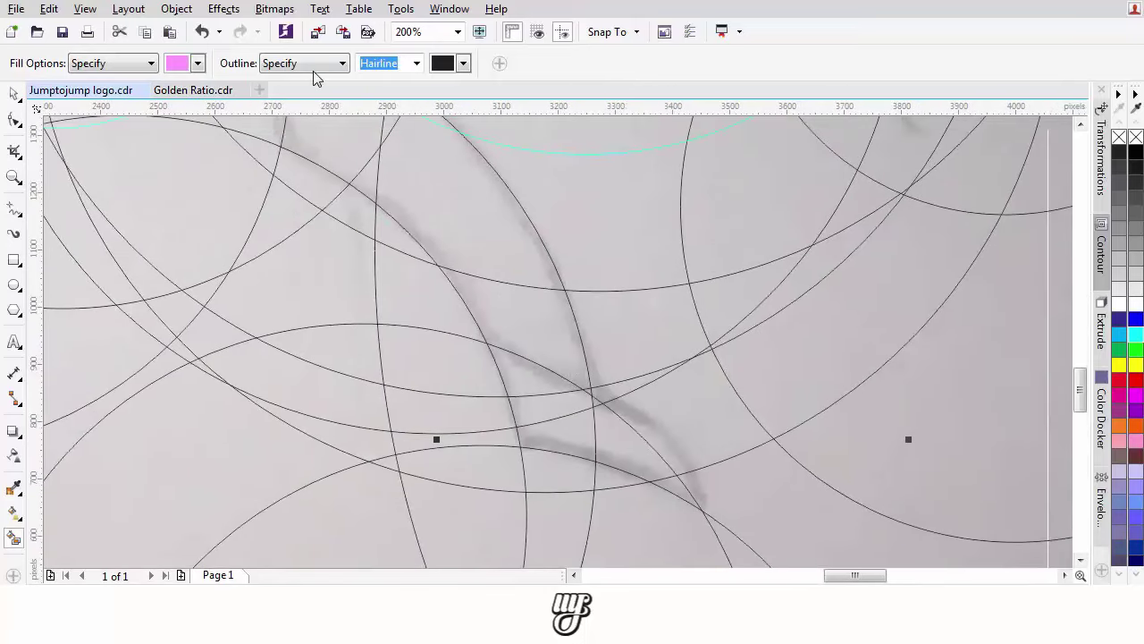
pyautogui.click(198, 64)
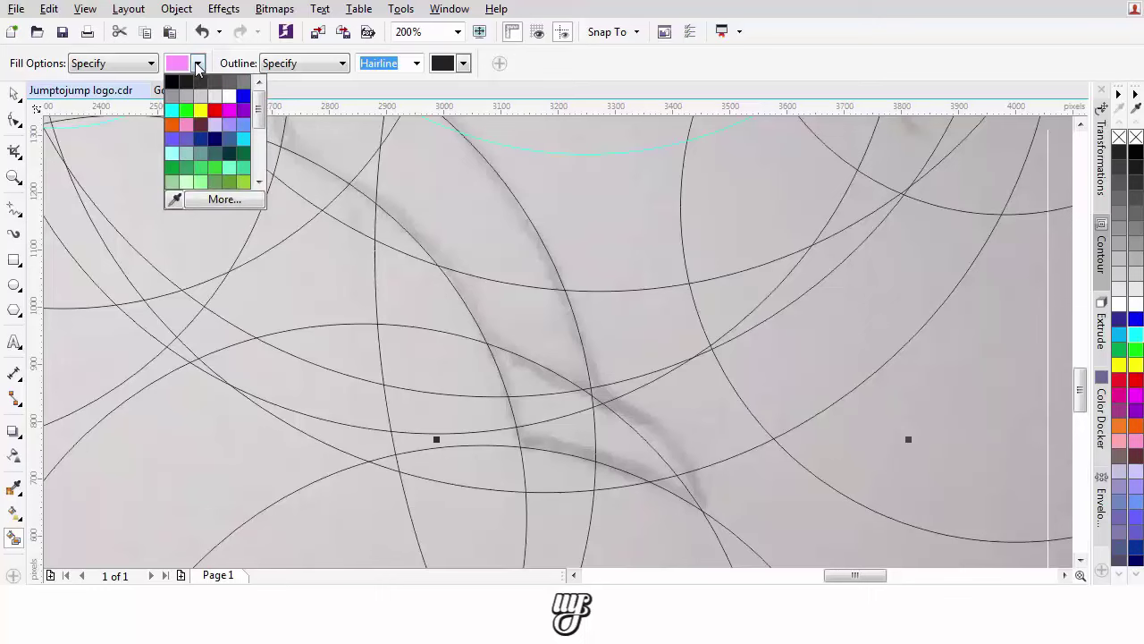
pyautogui.click(230, 153)
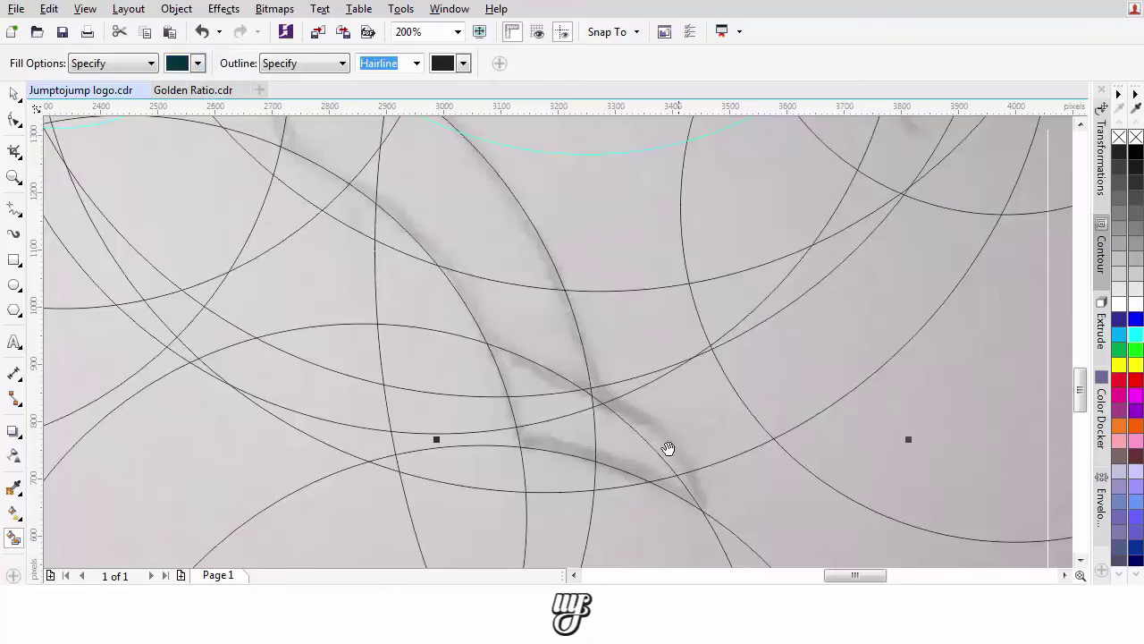
# - Smart-fill the adjoining regions between the circle arcs that form the kangaroo's foot at the lower end of the leg
pyautogui.scroll(2, 666, 447)
pyautogui.click(638, 447)
pyautogui.click(527, 367)
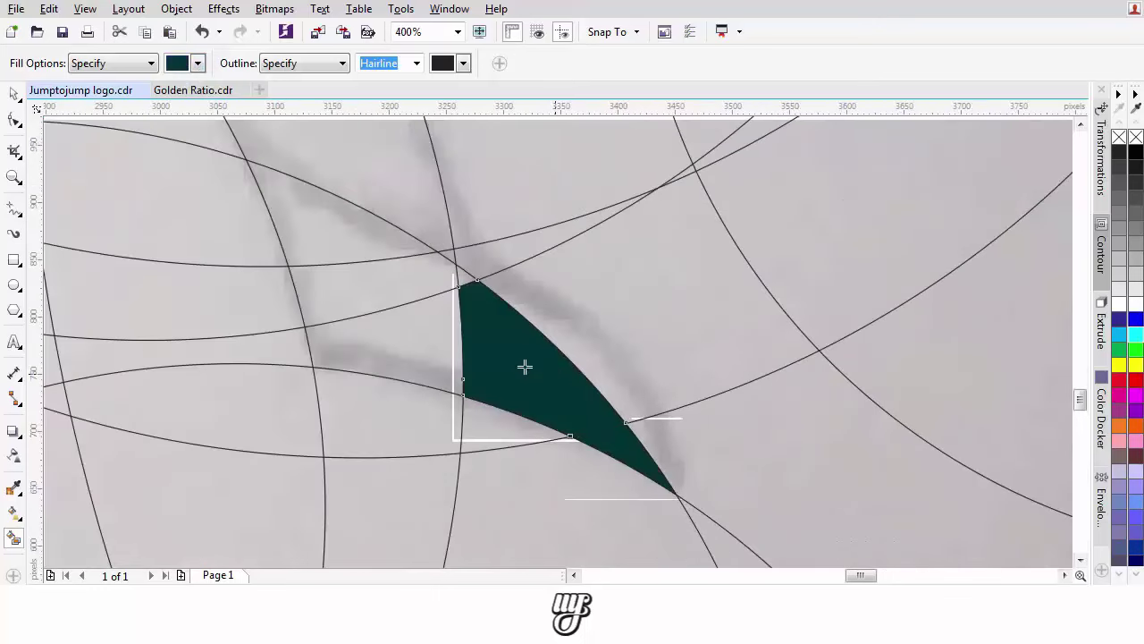
pyautogui.click(424, 341)
pyautogui.click(397, 291)
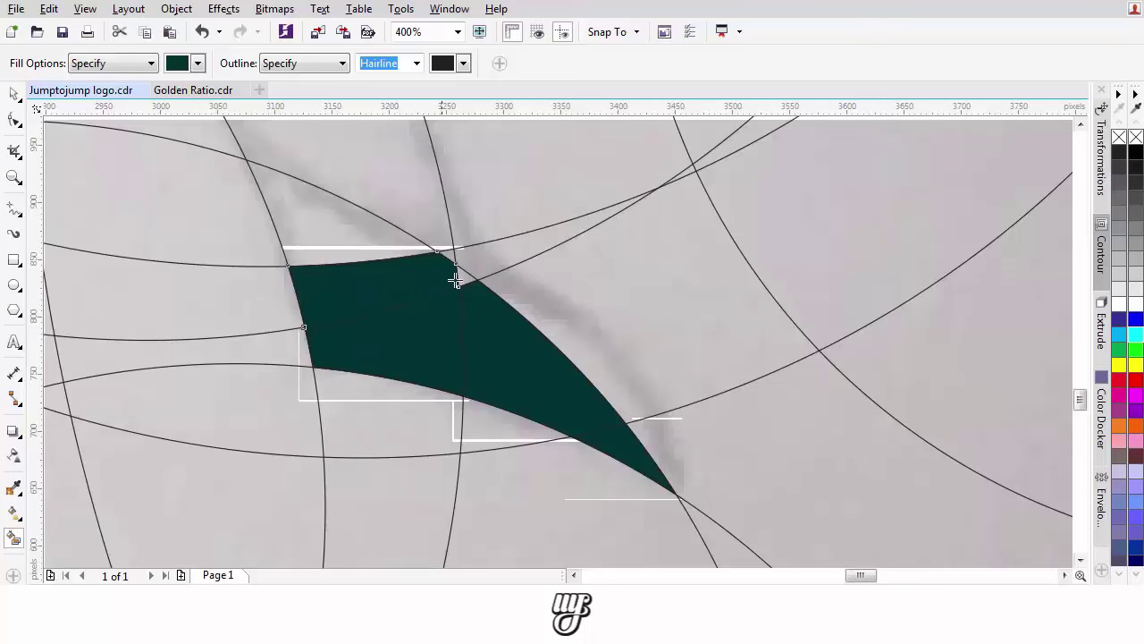
pyautogui.click(373, 240)
pyautogui.click(14, 93)
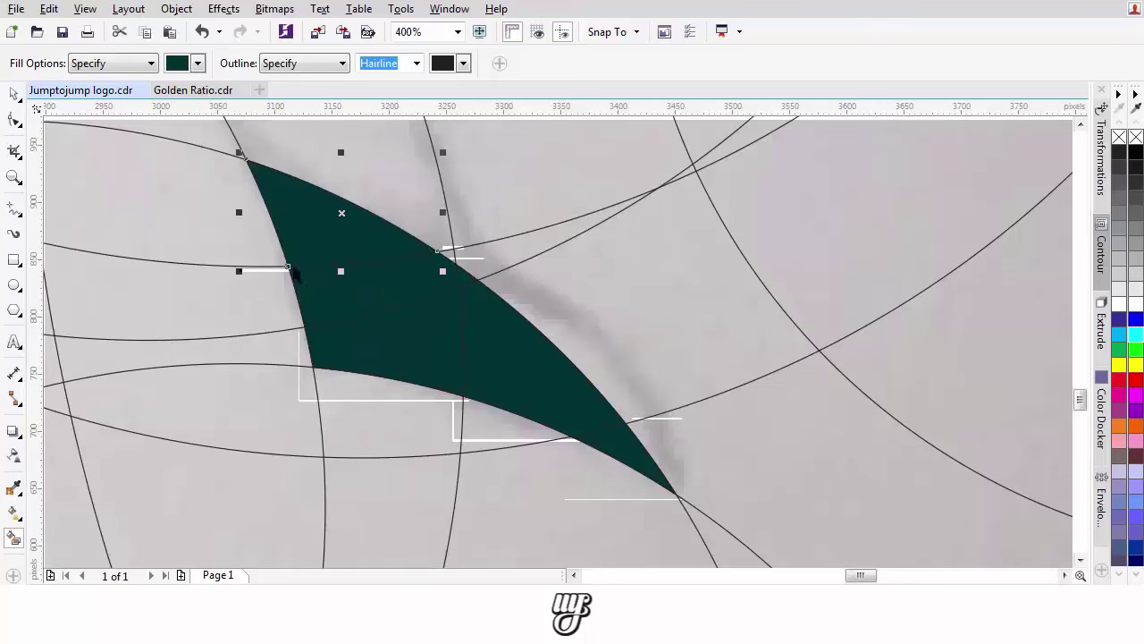
# - Select all the dark teal pieces of the kangaroo's foot and weld them into a single shape
pyautogui.scroll(2, 436, 312)
pyautogui.keyDown('shift'); pyautogui.click(560, 360); pyautogui.keyUp('shift')
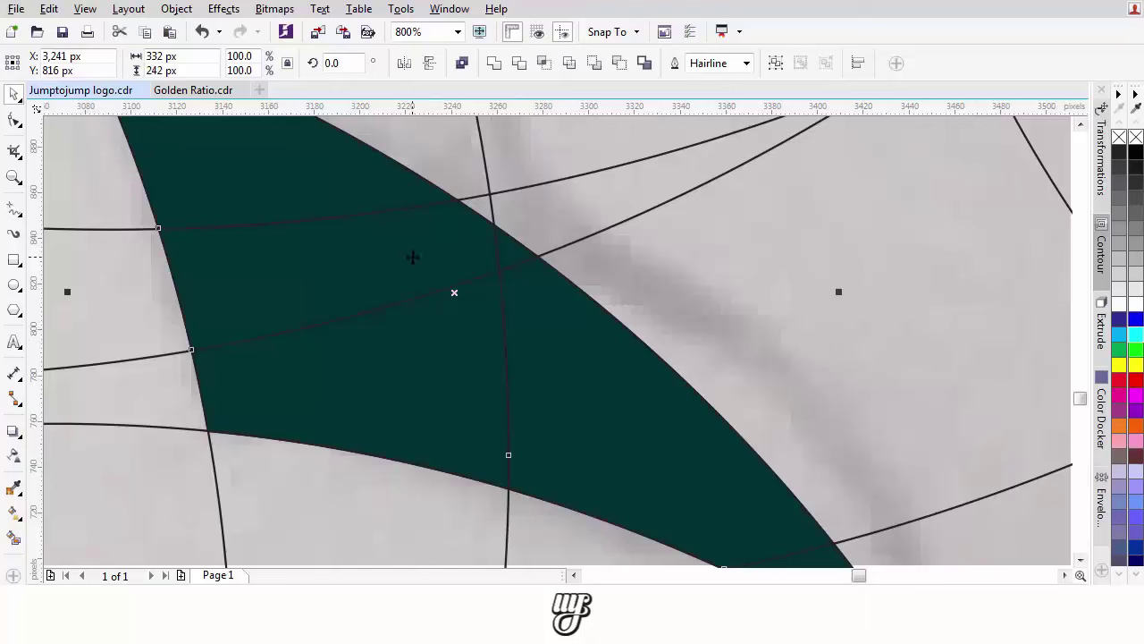
pyautogui.keyDown('shift'); pyautogui.click(367, 189); pyautogui.keyUp('shift')
pyautogui.moveTo(293, 159); pyautogui.dragTo(355, 259)
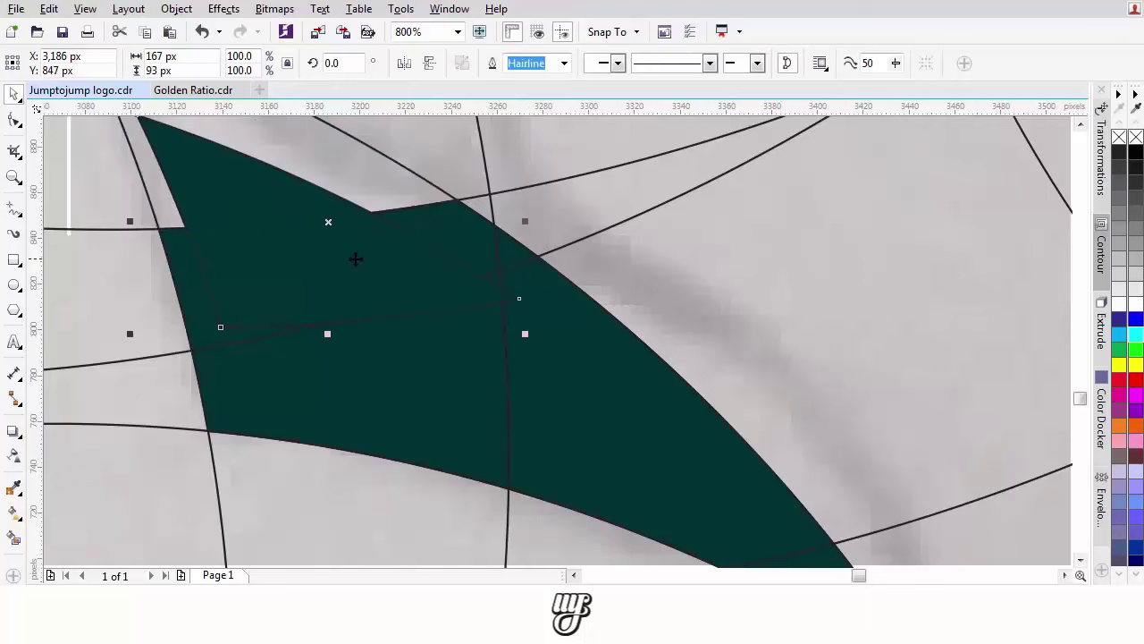
pyautogui.hotkey('ctrl', 'z')
pyautogui.keyDown('shift'); pyautogui.click(425, 264); pyautogui.keyUp('shift')
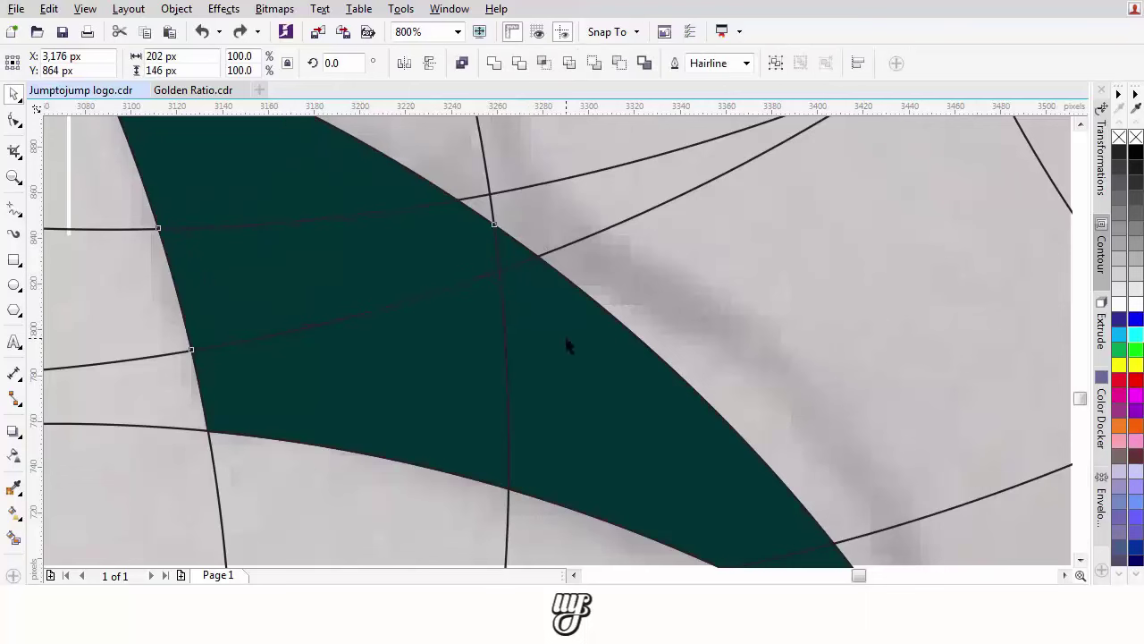
pyautogui.keyDown('shift'); pyautogui.click(440, 362); pyautogui.keyUp('shift')
pyautogui.click(490, 68)
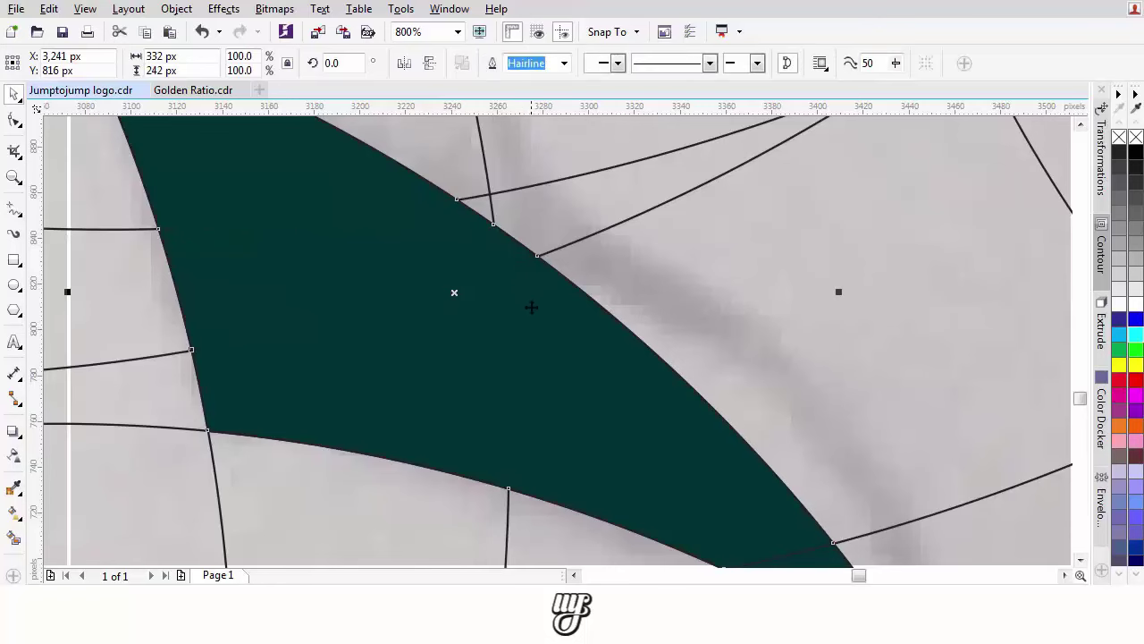
# - Activate Smart Fill and set its fill colour to brown for the kangaroo's lower leg
pyautogui.scroll(-3, 531, 306)
pyautogui.scroll(-1, 524, 322)
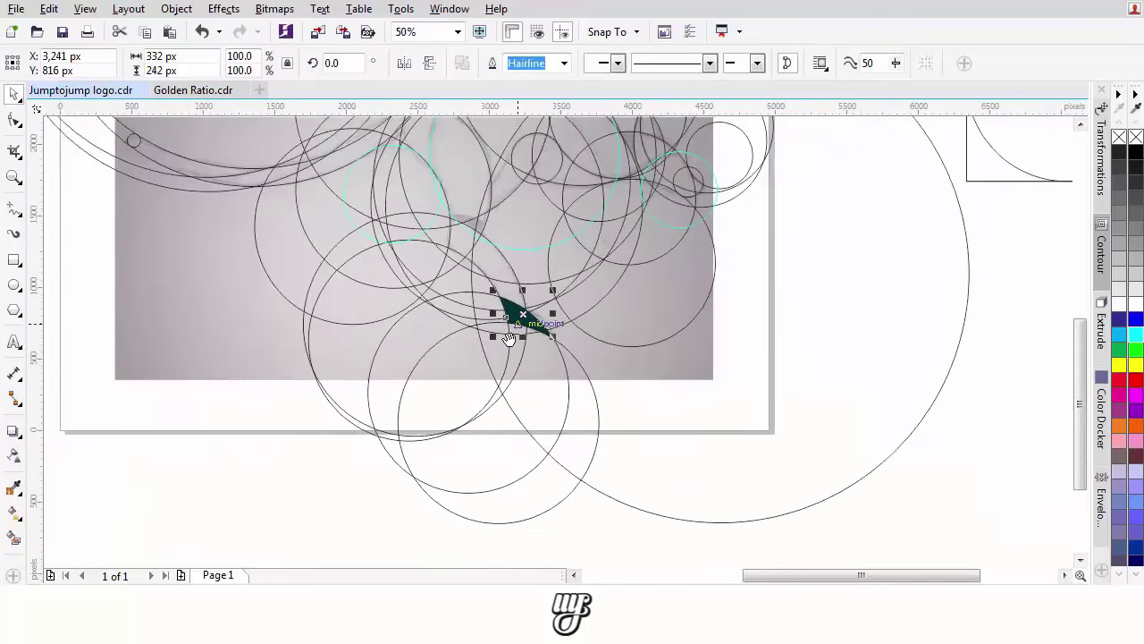
pyautogui.scroll(2, 519, 331)
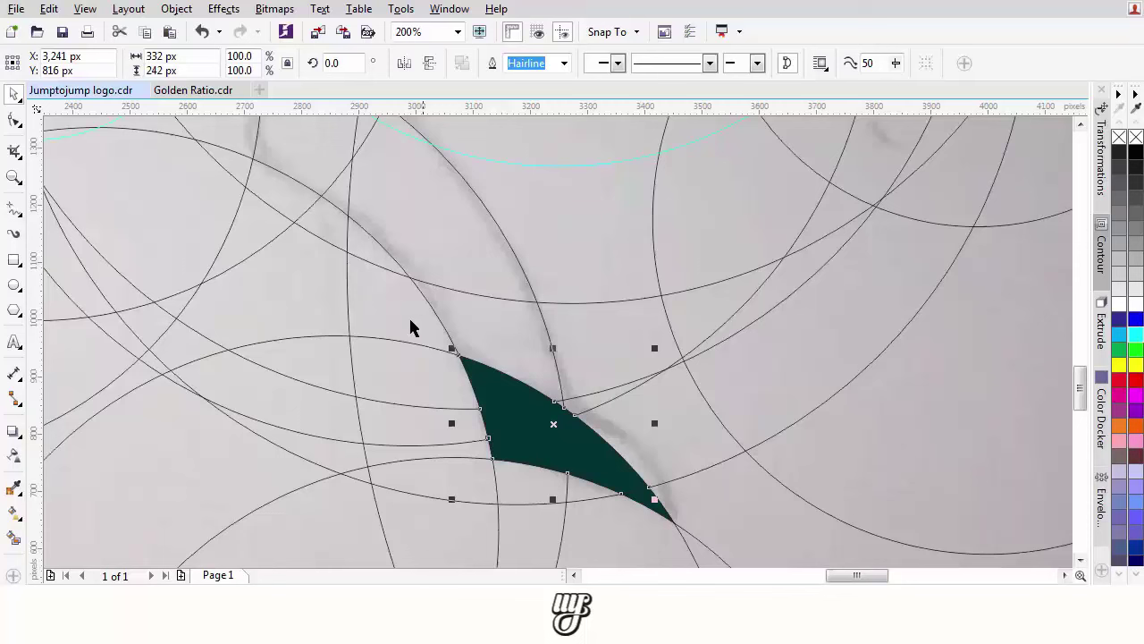
pyautogui.click(14, 537)
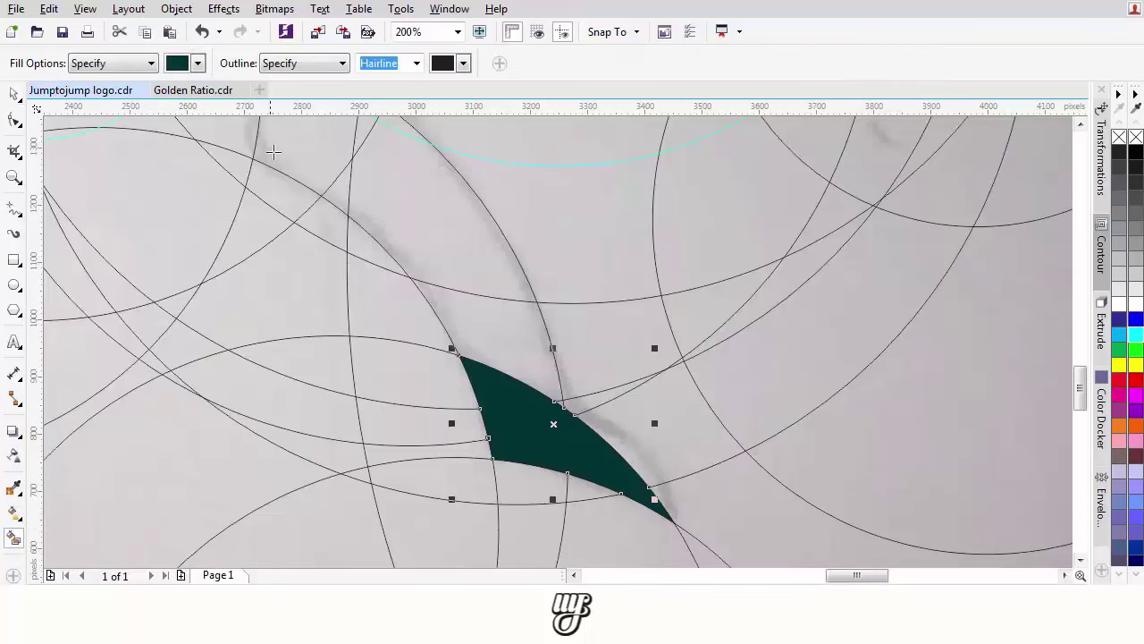
pyautogui.click(328, 69)
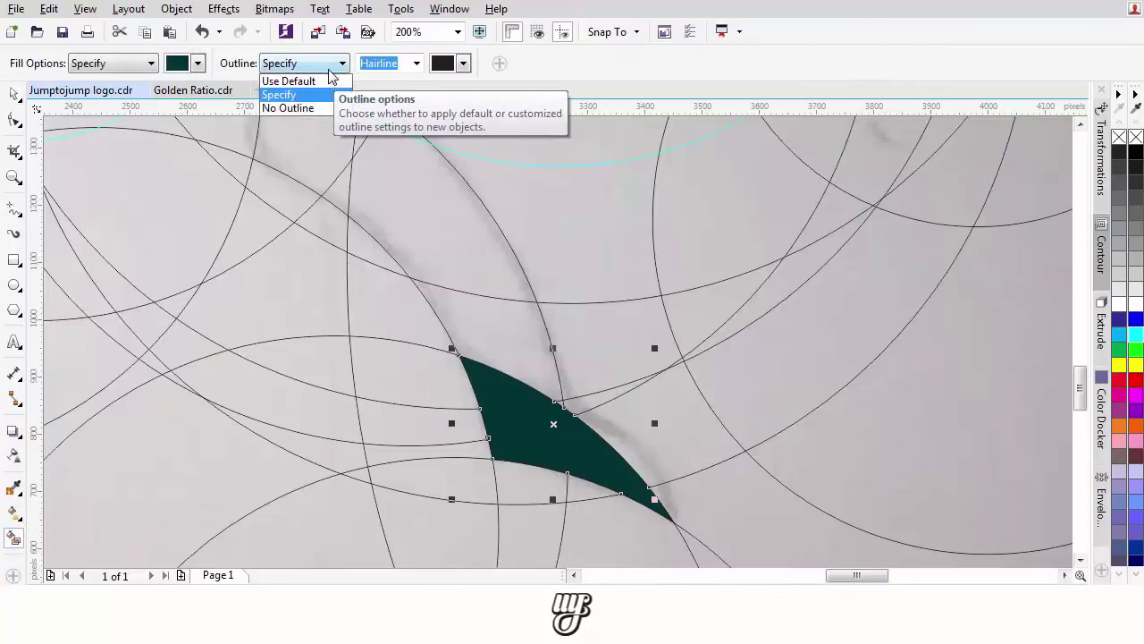
pyautogui.click(329, 69)
pyautogui.scroll(-1, 309, 232)
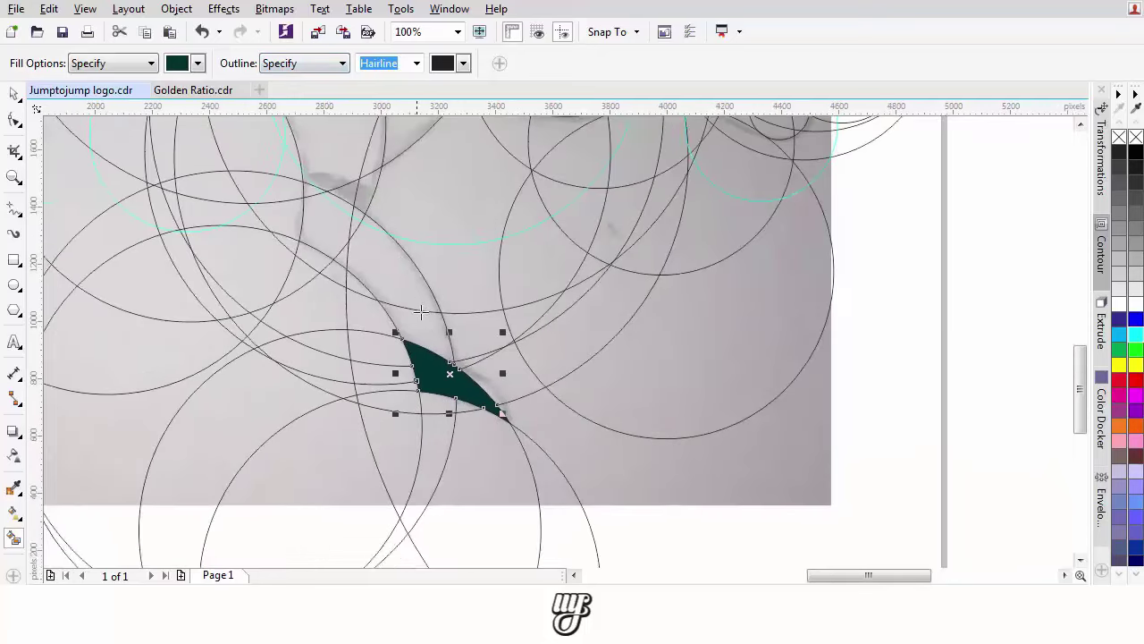
pyautogui.click(200, 66)
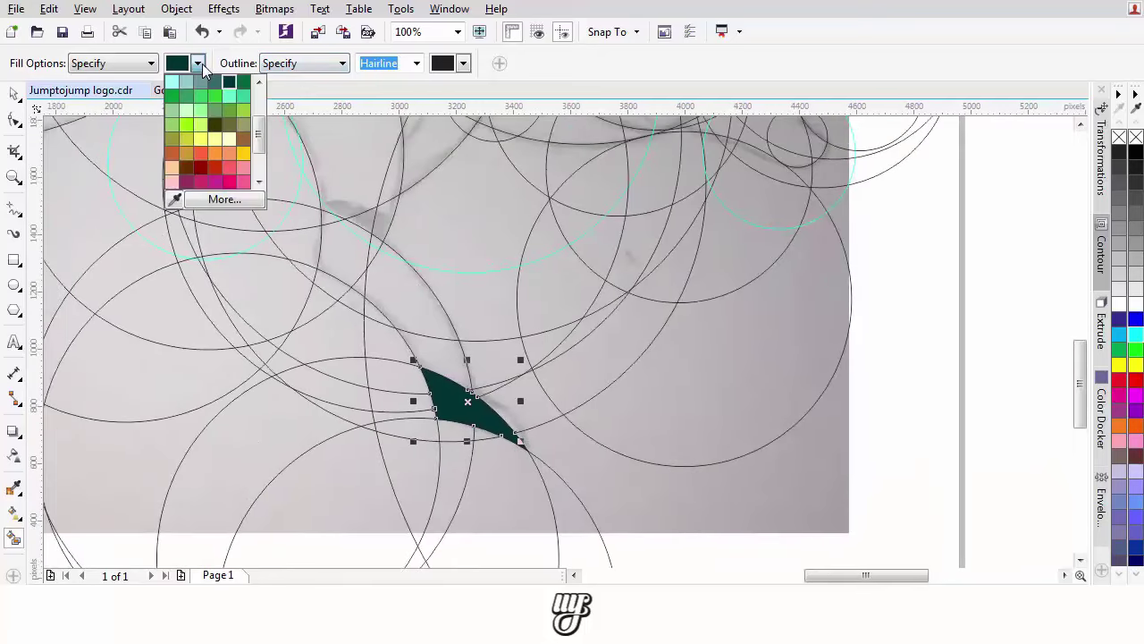
pyautogui.click(245, 143)
# - Smart-fill the adjoining regions between the circle arcs that form the lower leg, from the teal foot up to the heel end
pyautogui.scroll(2, 468, 323)
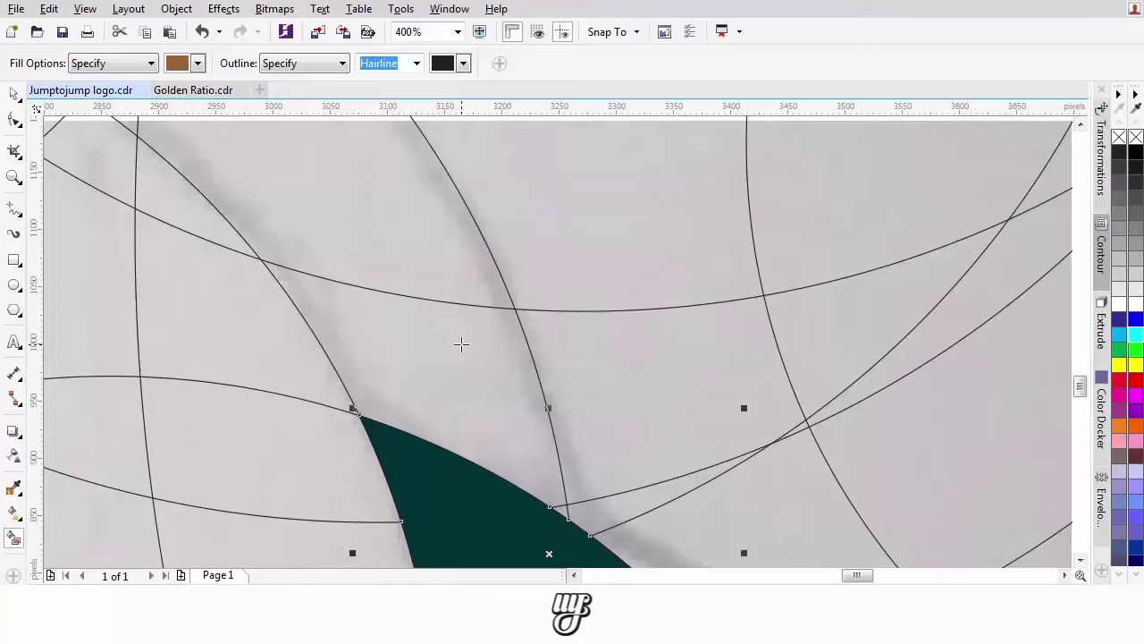
pyautogui.scroll(-1, 461, 344)
pyautogui.click(552, 450)
pyautogui.click(471, 307)
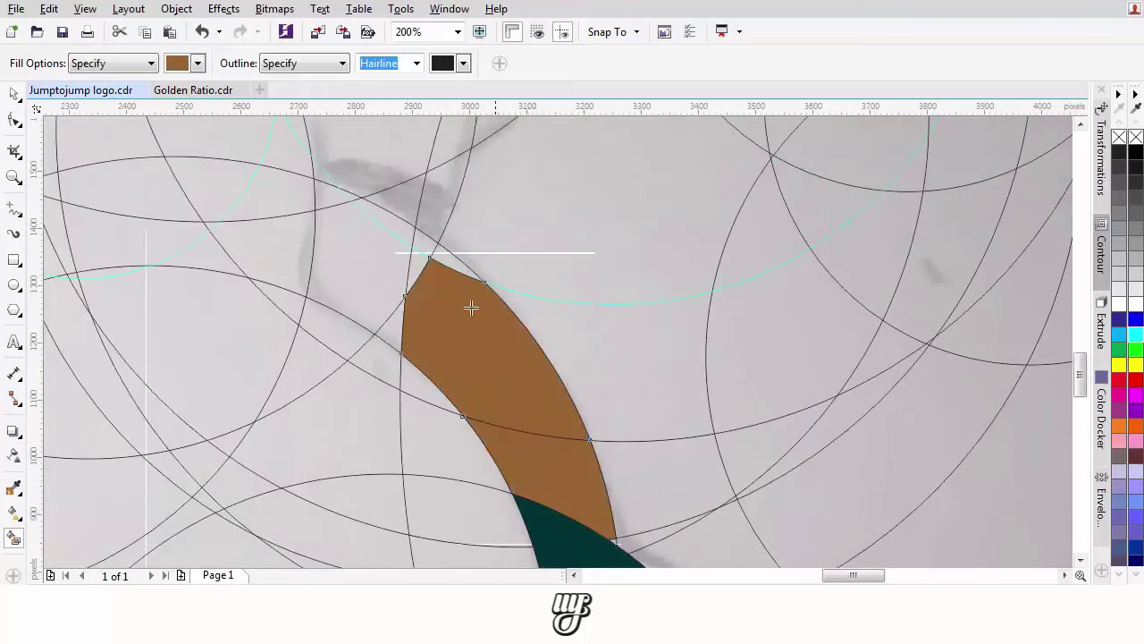
pyautogui.scroll(1, 467, 299)
pyautogui.click(435, 255)
pyautogui.click(414, 292)
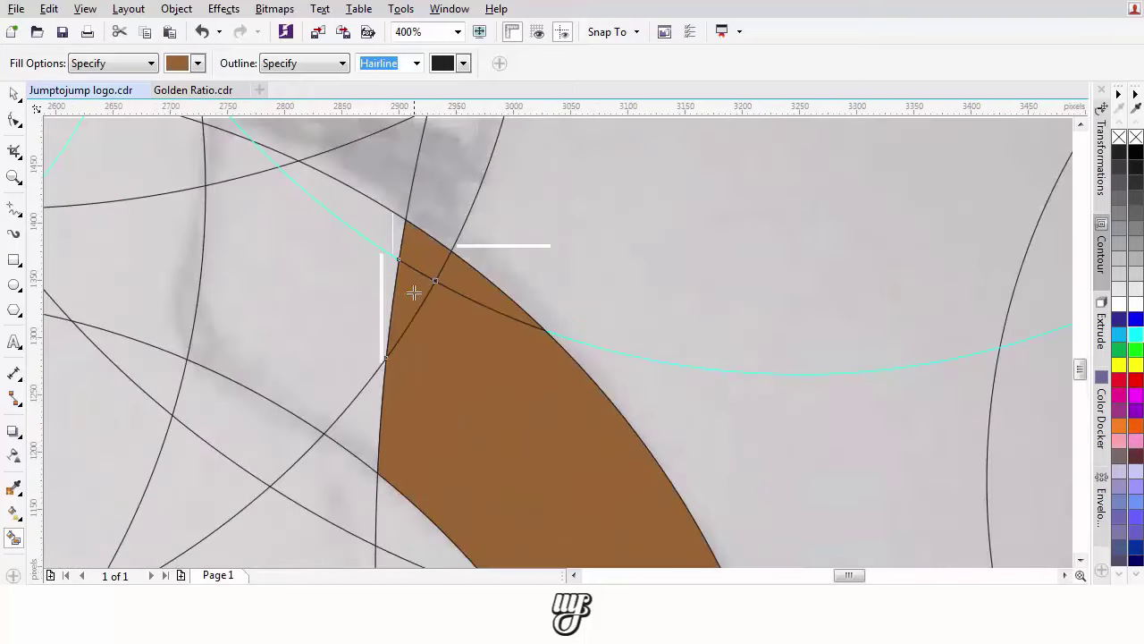
pyautogui.click(357, 410)
pyautogui.click(335, 315)
pyautogui.scroll(-1, 367, 299)
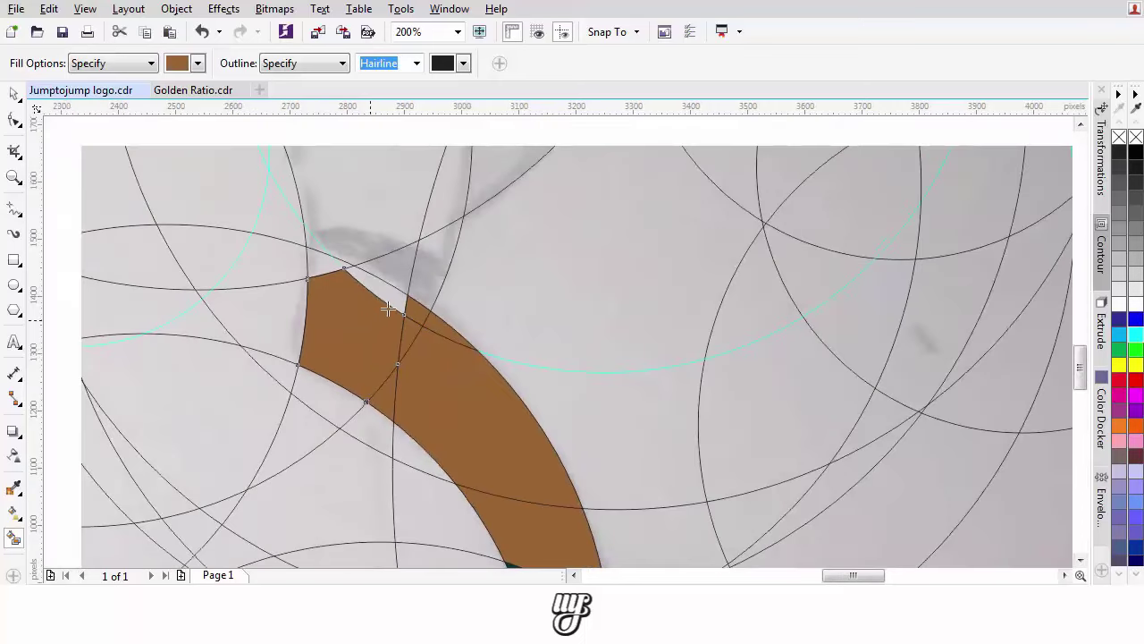
pyautogui.scroll(1, 392, 280)
pyautogui.click(273, 209)
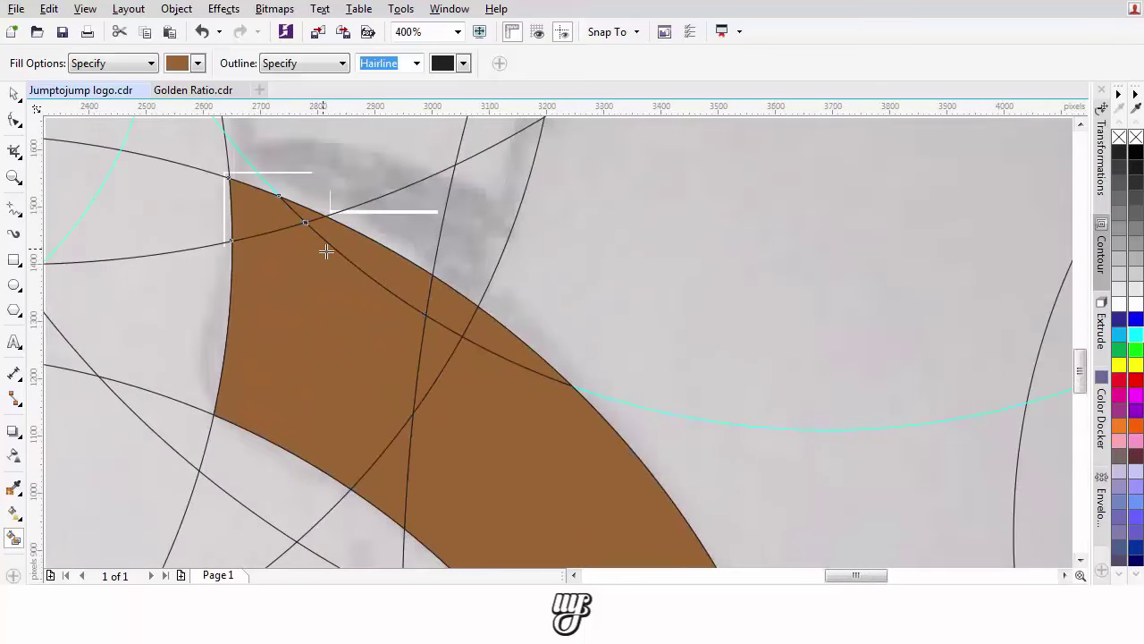
# - Select all the brown pieces of the lower leg and weld them into one shape
pyautogui.scroll(-1, 325, 250)
pyautogui.click(16, 95)
pyautogui.scroll(2, 304, 237)
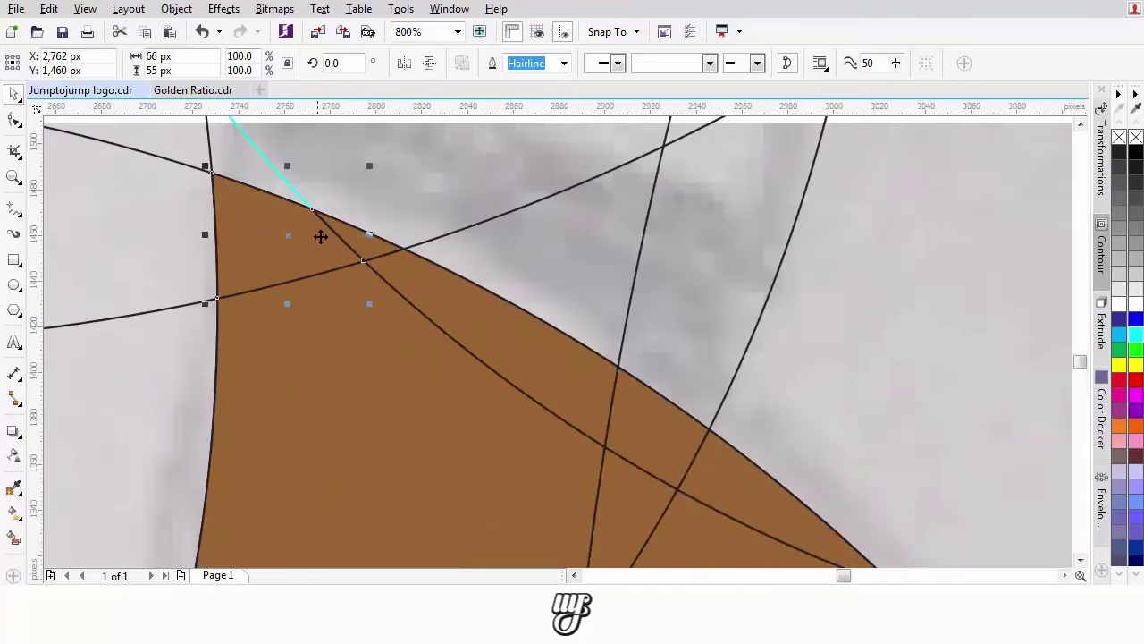
pyautogui.keyDown('shift'); pyautogui.click(350, 239); pyautogui.keyUp('shift')
pyautogui.keyDown('shift'); pyautogui.click(352, 380); pyautogui.keyUp('shift')
pyautogui.keyDown('shift'); pyautogui.click(490, 345); pyautogui.keyUp('shift')
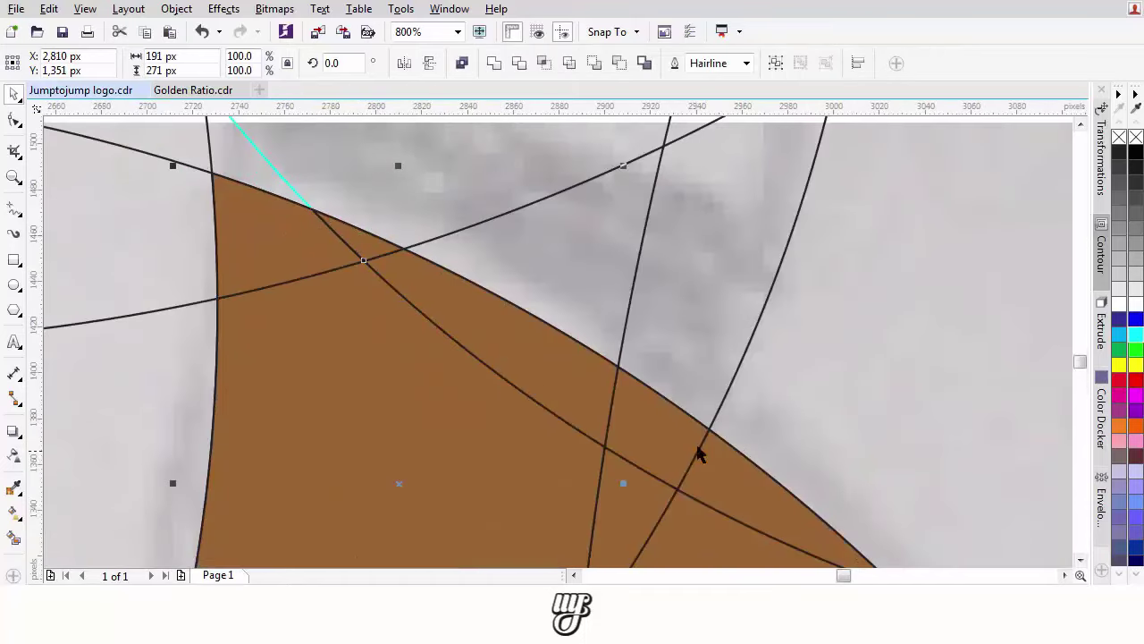
pyautogui.moveTo(697, 447); pyautogui.dragTo(604, 276)
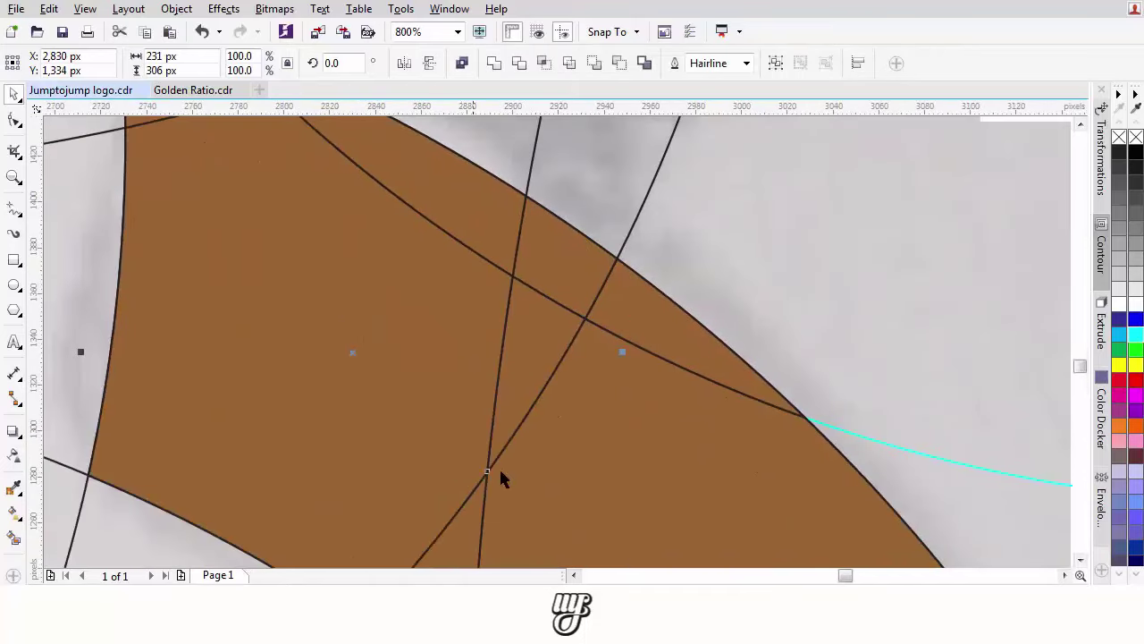
pyautogui.keyDown('shift'); pyautogui.click(671, 346); pyautogui.keyUp('shift')
pyautogui.scroll(-1, 669, 348)
pyautogui.moveTo(724, 529); pyautogui.dragTo(538, 273)
pyautogui.keyDown('shift'); pyautogui.click(539, 276); pyautogui.keyUp('shift')
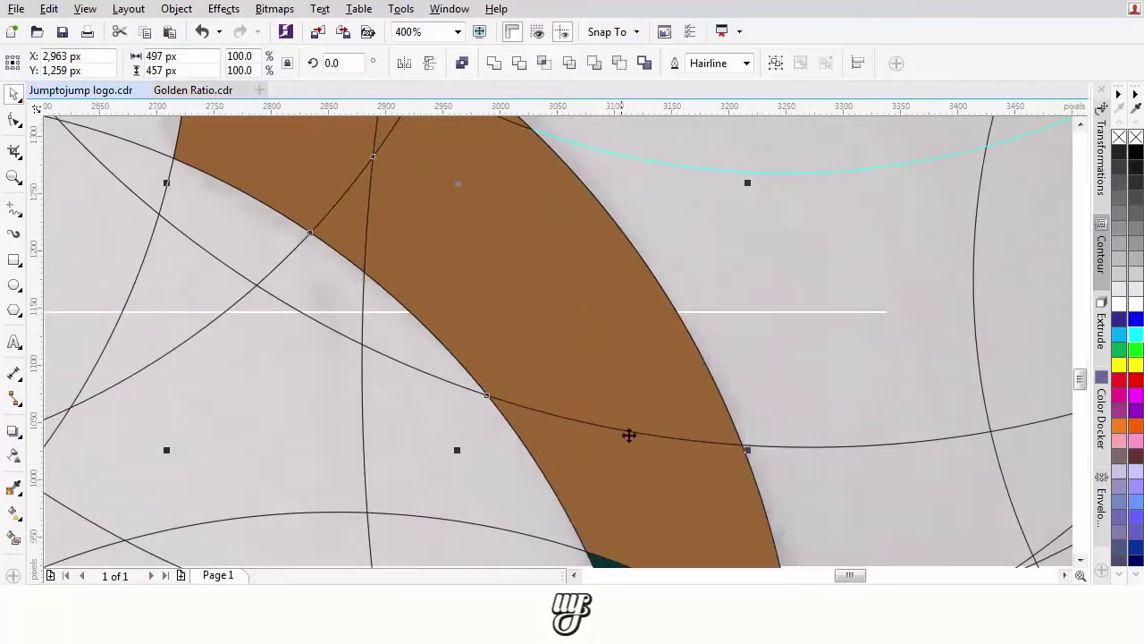
pyautogui.keyDown('shift'); pyautogui.click(629, 436); pyautogui.keyUp('shift')
pyautogui.scroll(-1, 603, 422)
pyautogui.scroll(-2, 604, 422)
pyautogui.hotkey('ctrl', 'z')
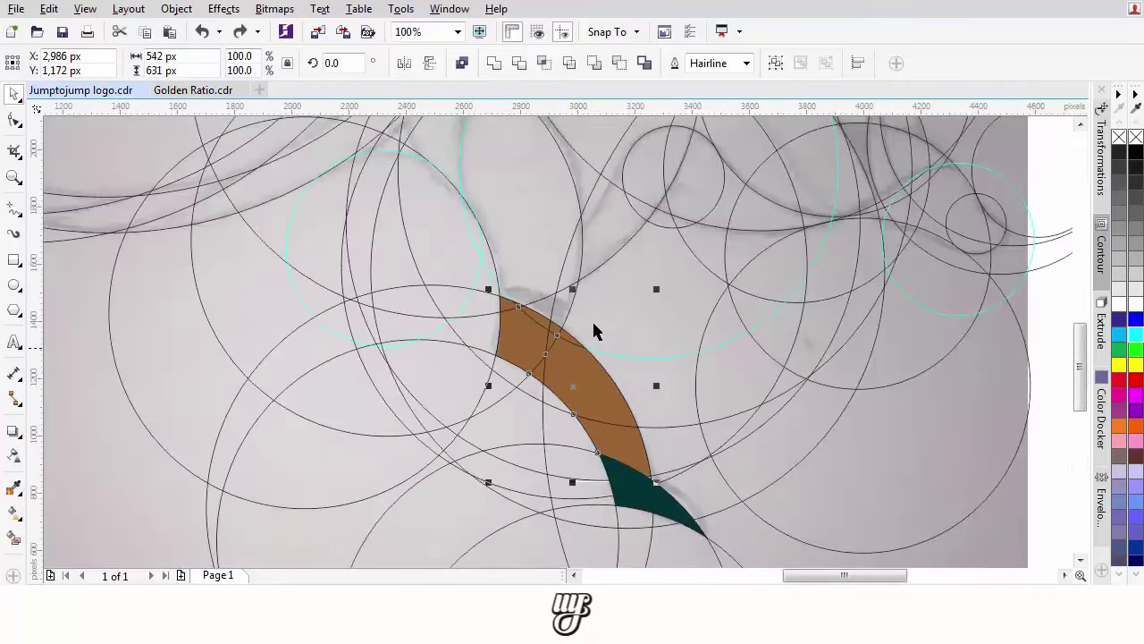
pyautogui.click(493, 67)
# - Activate Smart Fill and change its fill colour to pinkish red for the thigh above the brown leg
pyautogui.moveTo(554, 293); pyautogui.dragTo(479, 381)
pyautogui.scroll(1, 514, 313)
pyautogui.scroll(-1, 514, 315)
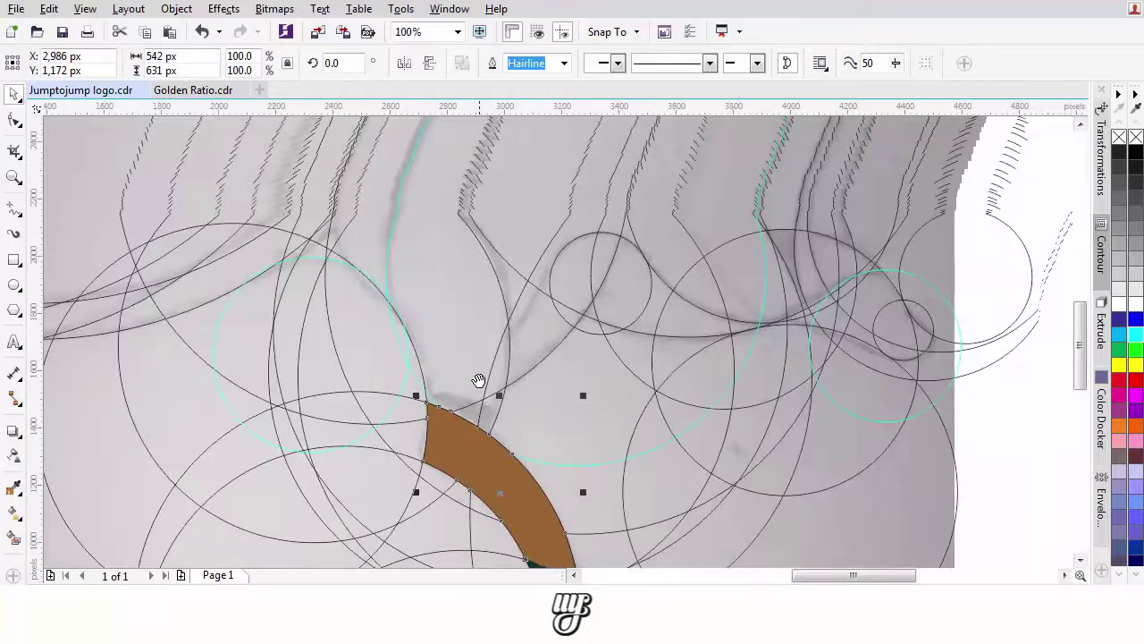
pyautogui.scroll(1, 488, 386)
pyautogui.scroll(-1, 483, 384)
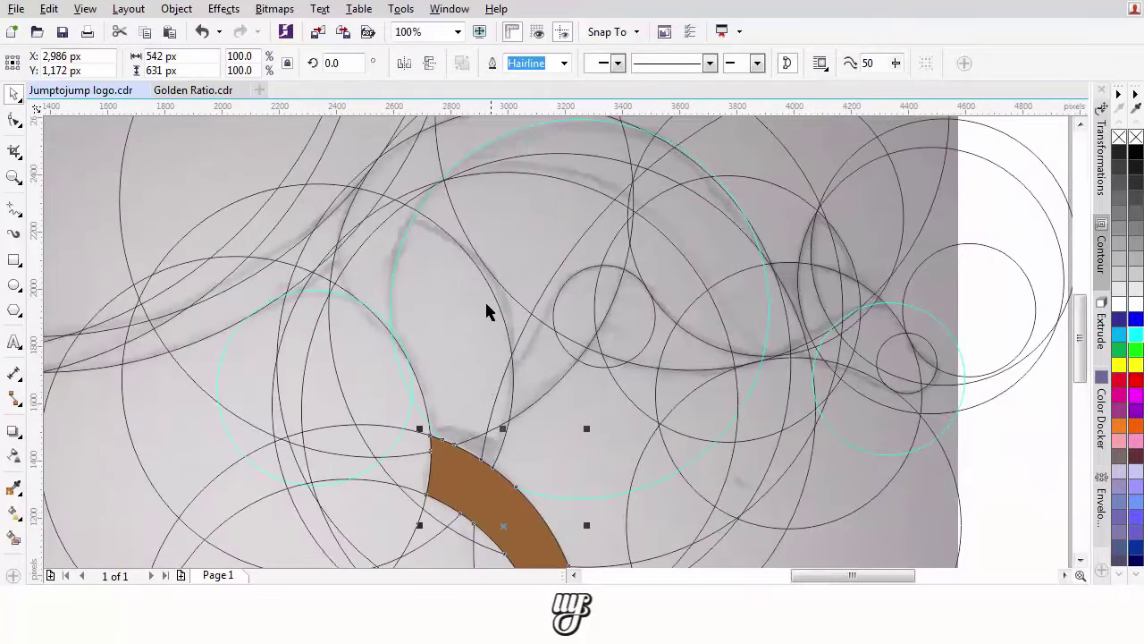
pyautogui.click(14, 537)
pyautogui.click(193, 64)
pyautogui.click(229, 110)
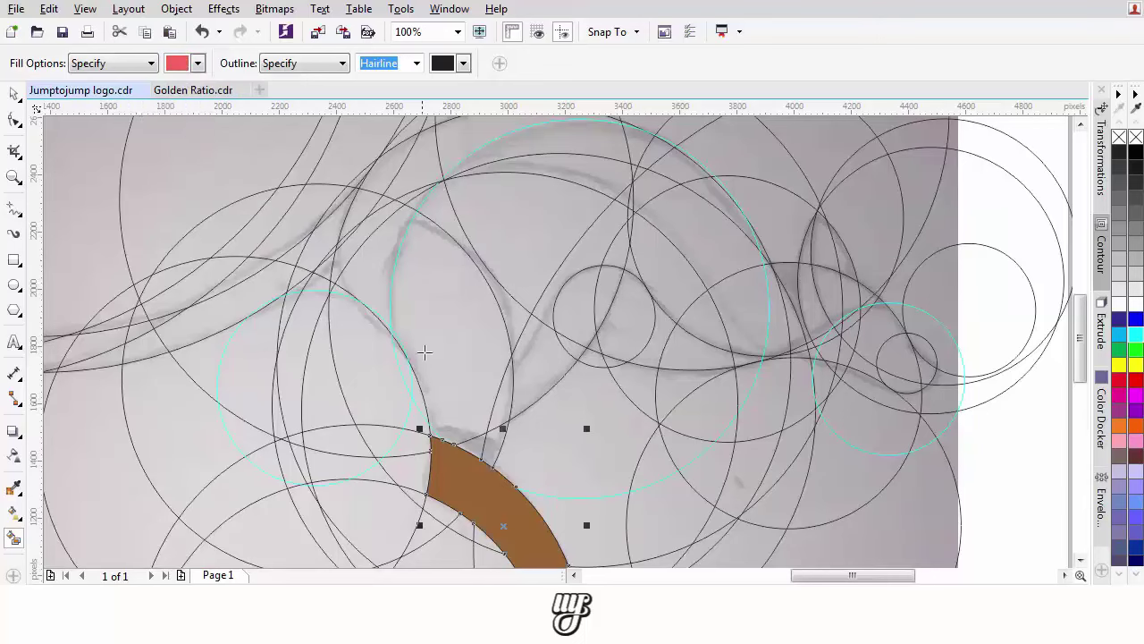
# - Smart-fill the adjoining regions between the arcs that form the thigh, including the small pieces bordering the brown lower leg
pyautogui.scroll(1, 468, 340)
pyautogui.click(480, 392)
pyautogui.scroll(1, 398, 365)
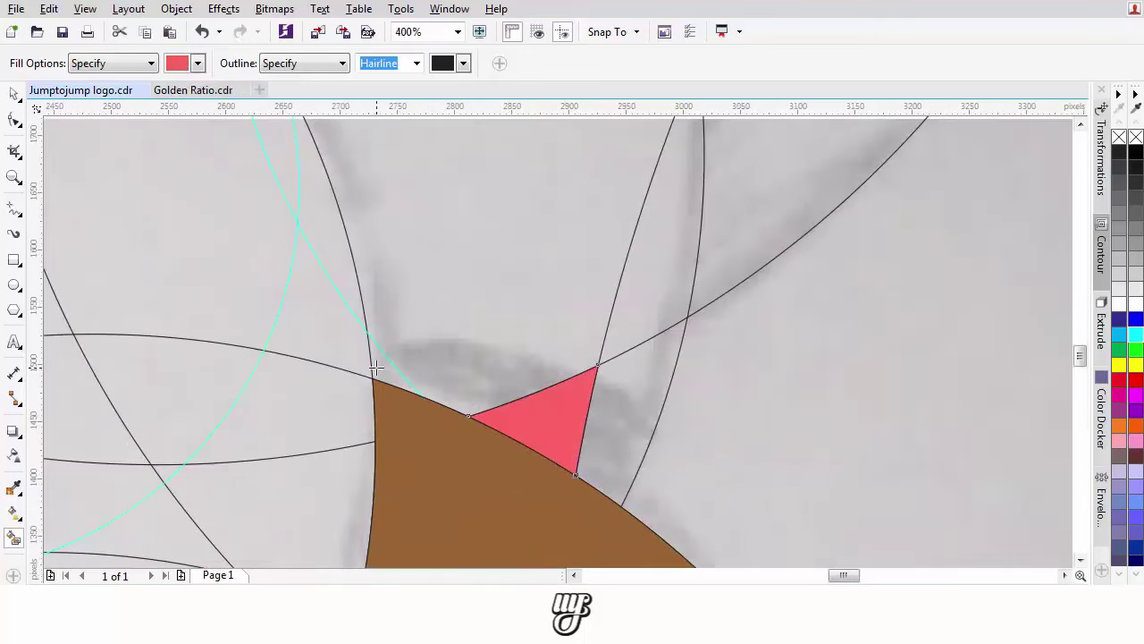
pyautogui.click(383, 357)
pyautogui.click(607, 437)
pyautogui.click(525, 347)
pyautogui.scroll(-1, 536, 384)
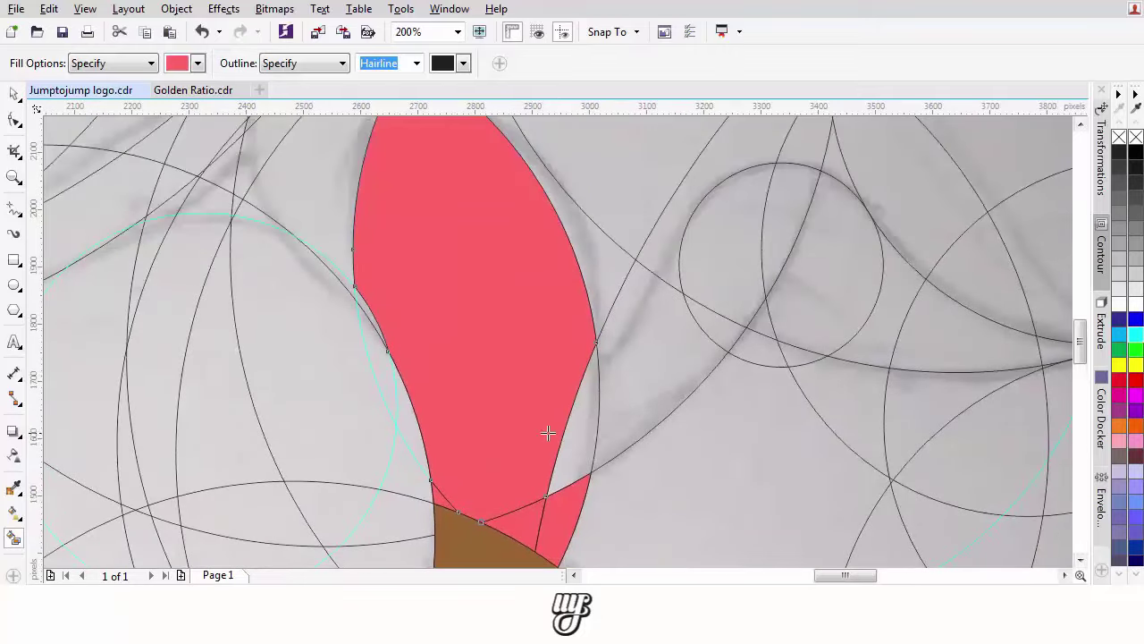
pyautogui.click(591, 418)
# - Select all the pinkish red thigh pieces and weld them into one shape, undoing the accidental move of the large piece
pyautogui.scroll(-1, 572, 424)
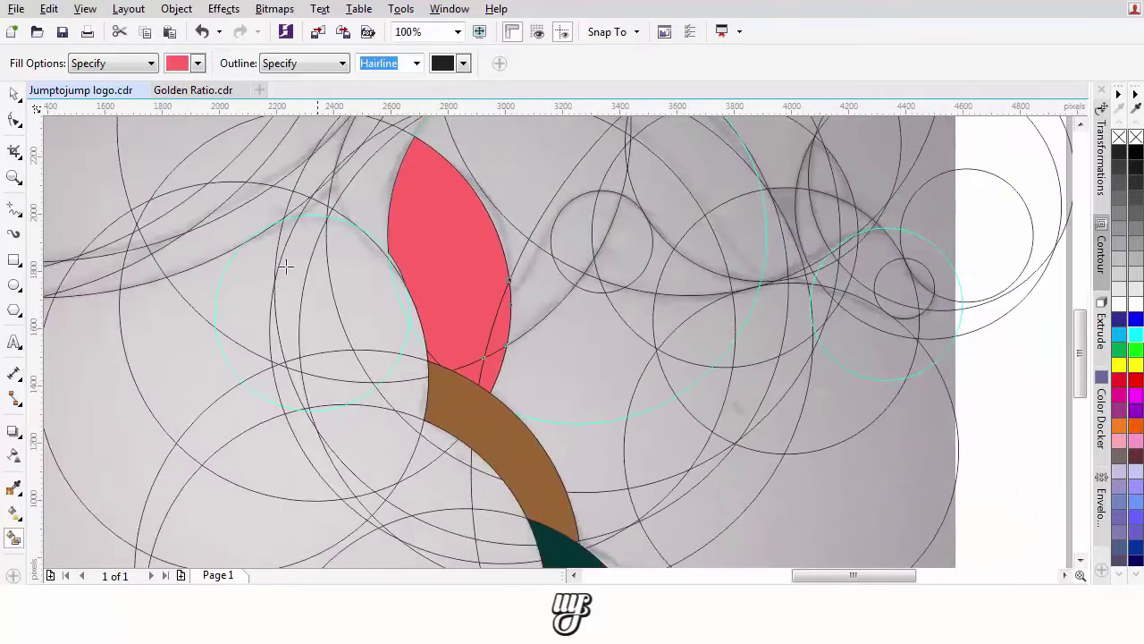
pyautogui.click(14, 94)
pyautogui.scroll(2, 519, 360)
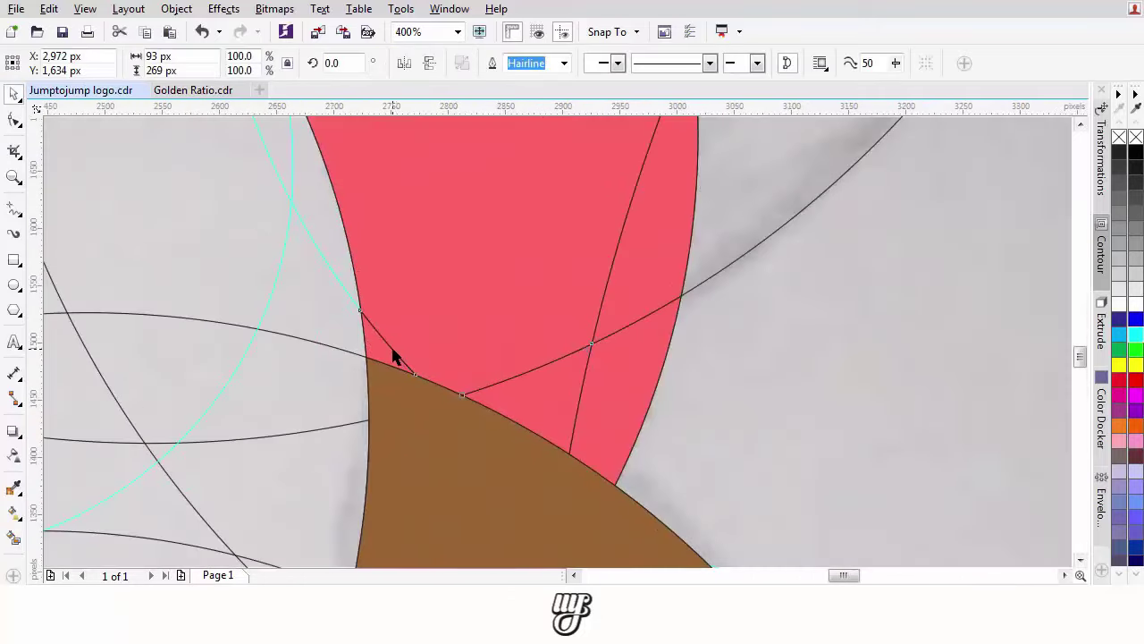
pyautogui.click(393, 349)
pyautogui.click(380, 352)
pyautogui.keyDown('shift'); pyautogui.click(544, 401); pyautogui.keyUp('shift')
pyautogui.keyDown('shift'); pyautogui.click(623, 419); pyautogui.keyUp('shift')
pyautogui.keyDown('shift'); pyautogui.click(648, 286); pyautogui.keyUp('shift')
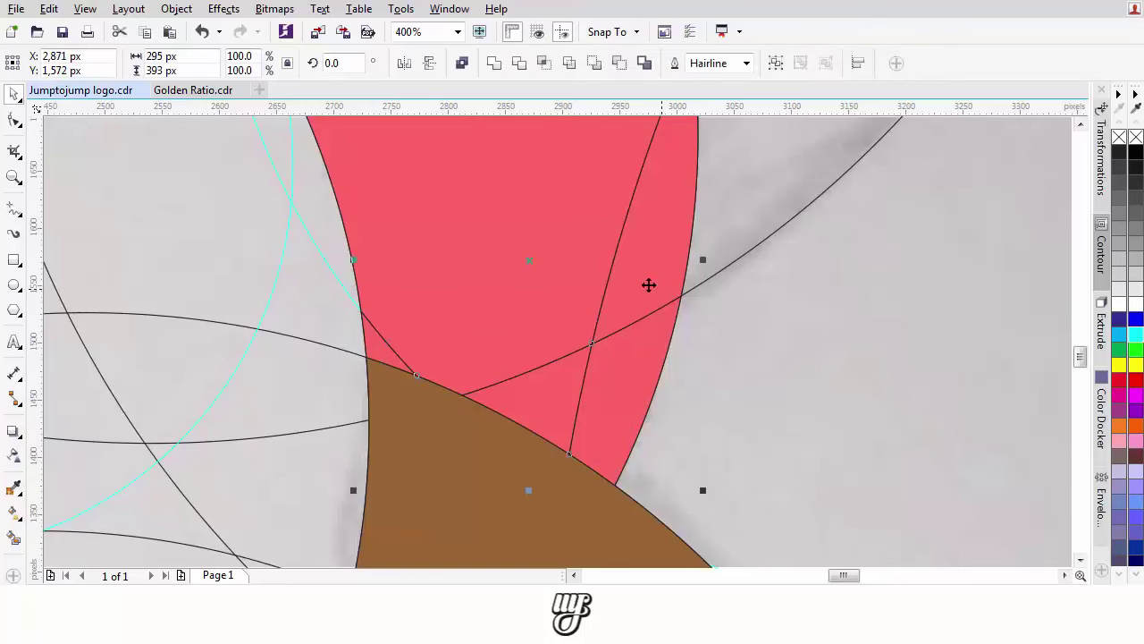
pyautogui.click(542, 255)
pyautogui.scroll(-1, 532, 402)
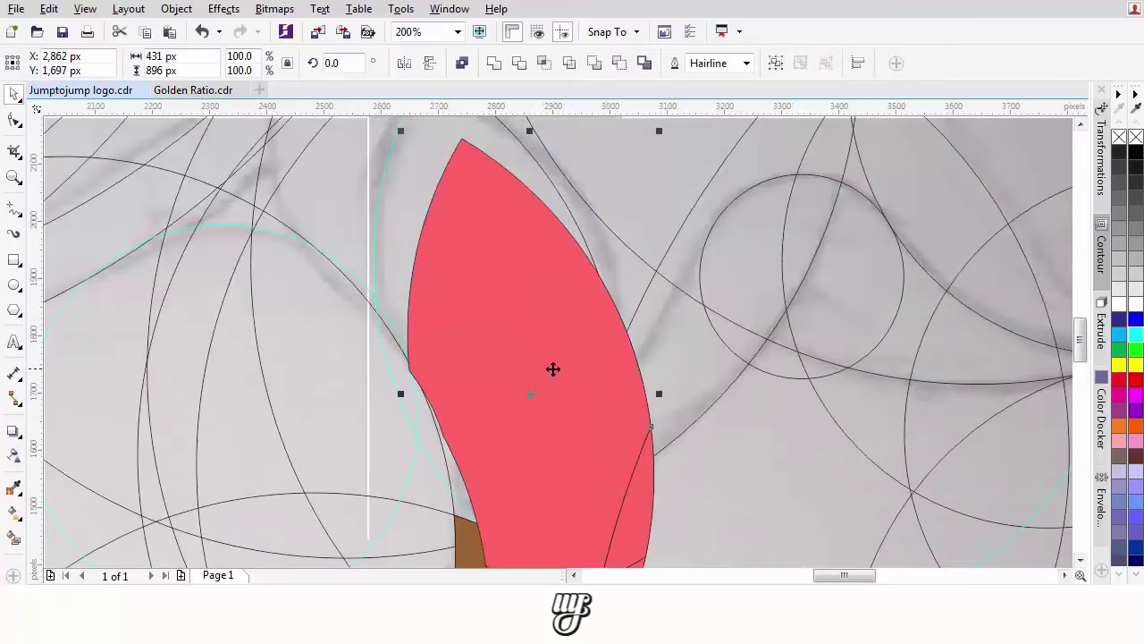
pyautogui.scroll(1, 420, 302)
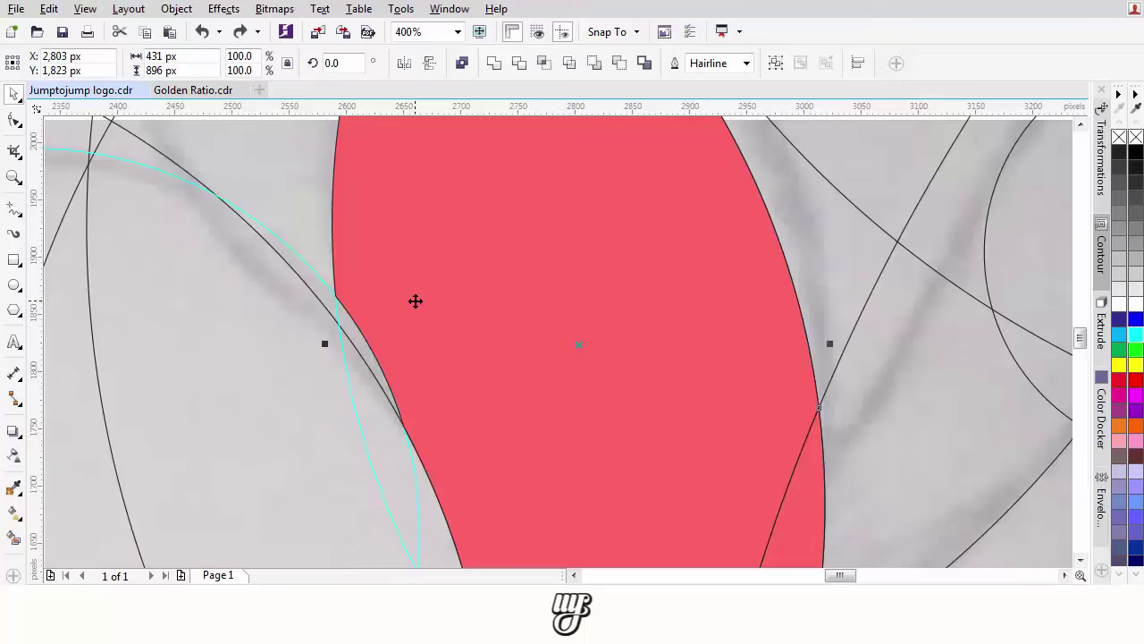
pyautogui.click(494, 64)
# - Smart-fill the thin sliver between the thigh's inner edge and the neighbouring circle arc in the same pinkish red
pyautogui.scroll(-1, 455, 247)
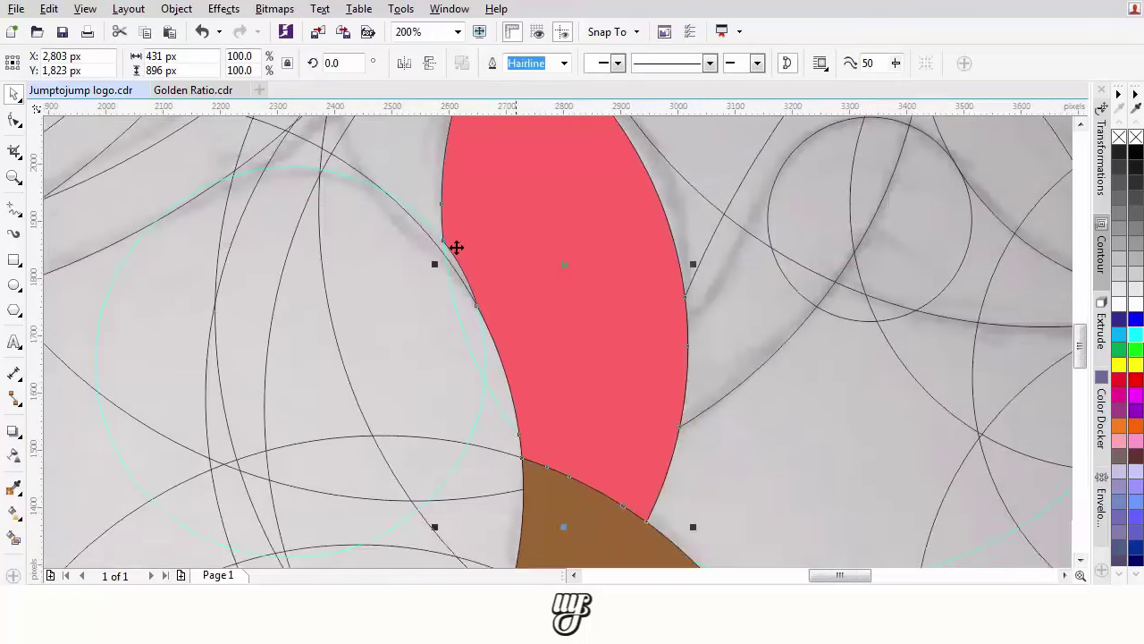
pyautogui.scroll(1, 482, 245)
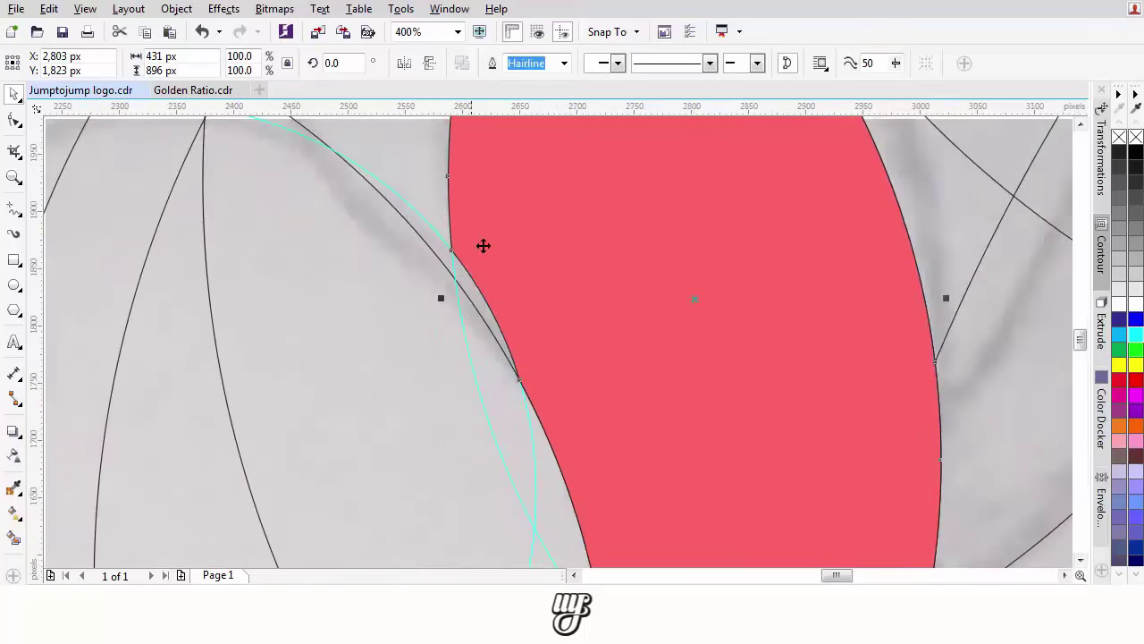
pyautogui.click(15, 535)
pyautogui.scroll(1, 480, 295)
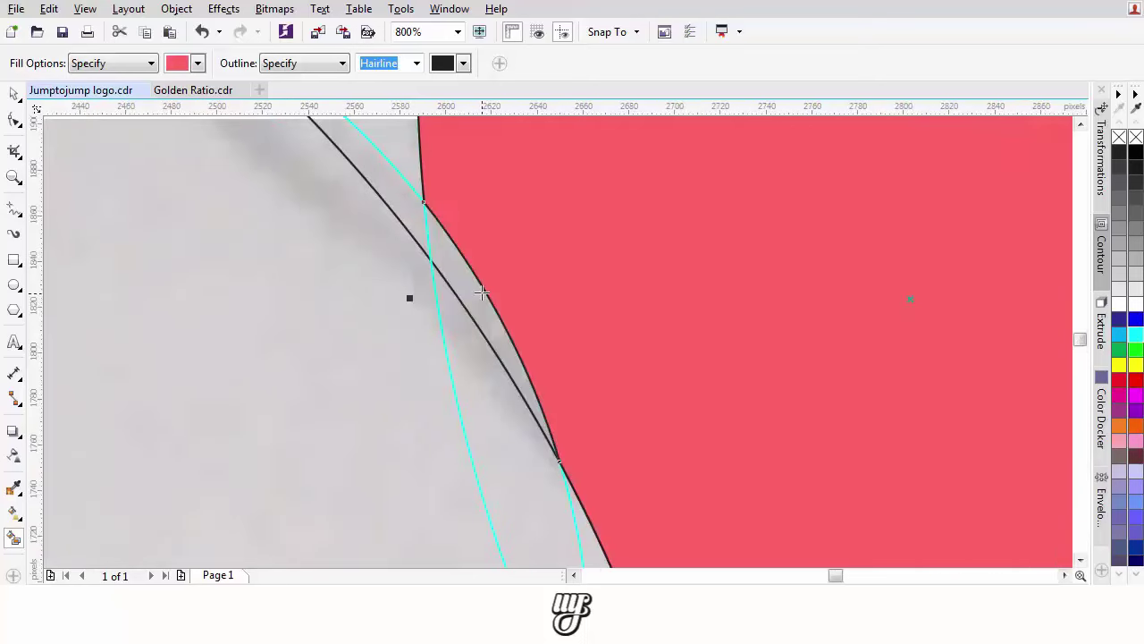
pyautogui.scroll(-1, 83, 169)
# - Select the filled sliver together with the thigh shape and weld them
pyautogui.click(13, 94)
pyautogui.keyDown('shift'); pyautogui.click(463, 222); pyautogui.keyUp('shift')
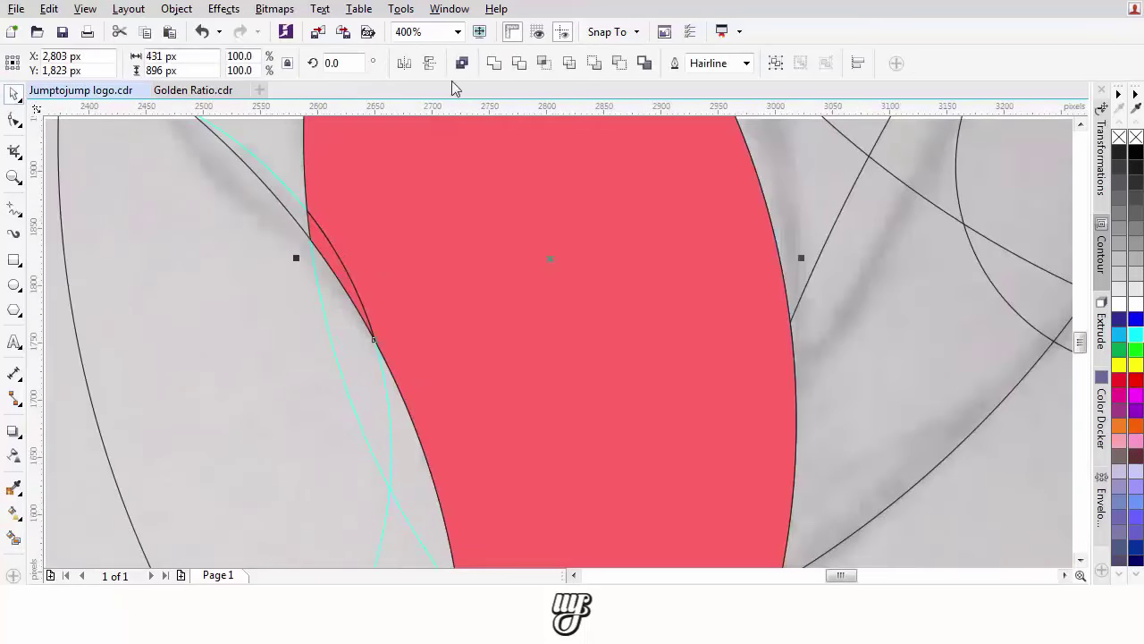
pyautogui.click(494, 66)
pyautogui.scroll(-3, 429, 261)
pyautogui.scroll(2, 396, 242)
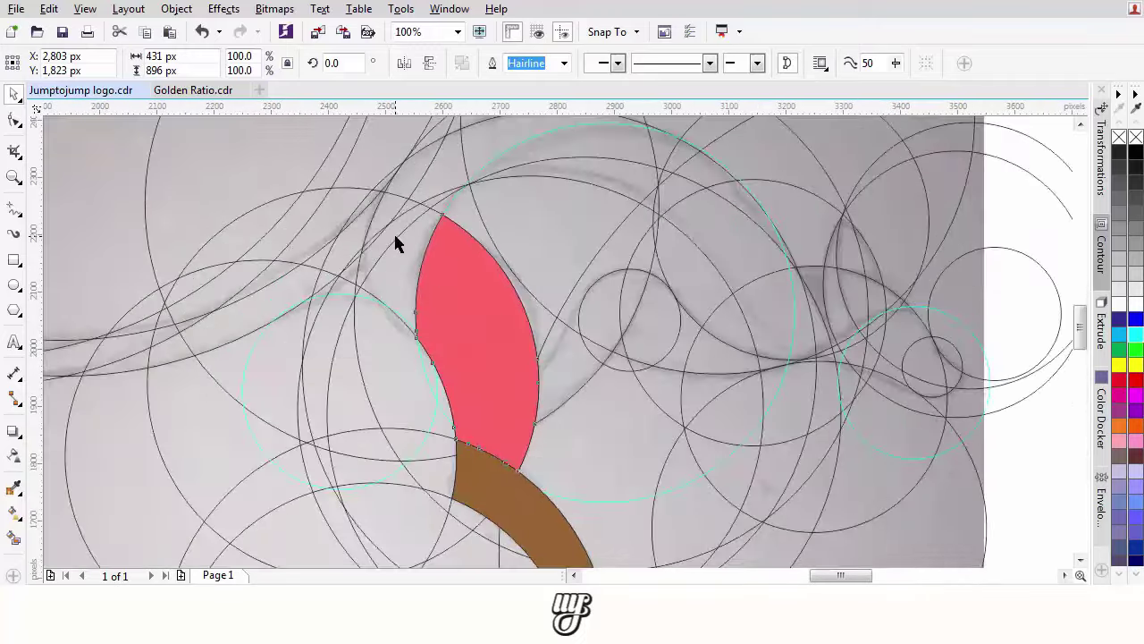
# - Set the Smart Fill colour to golden yellow and fill the regions bordering the pinkish red thigh's outer edge, including the thin lower sliver
pyautogui.scroll(-1, 396, 242)
pyautogui.scroll(2, 428, 201)
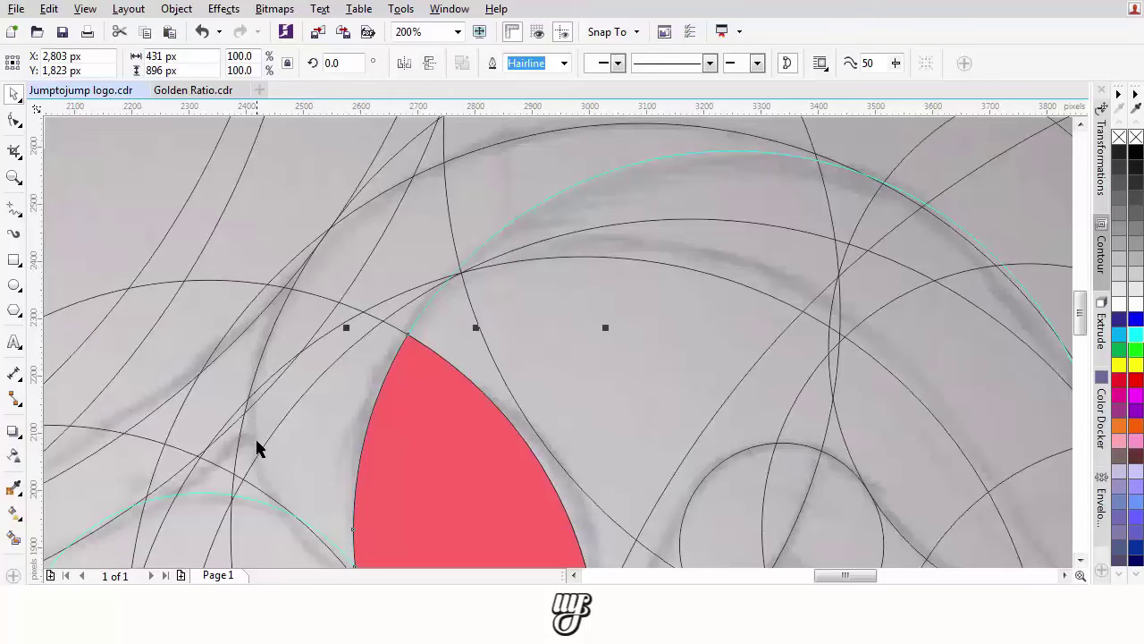
pyautogui.scroll(-1, 279, 494)
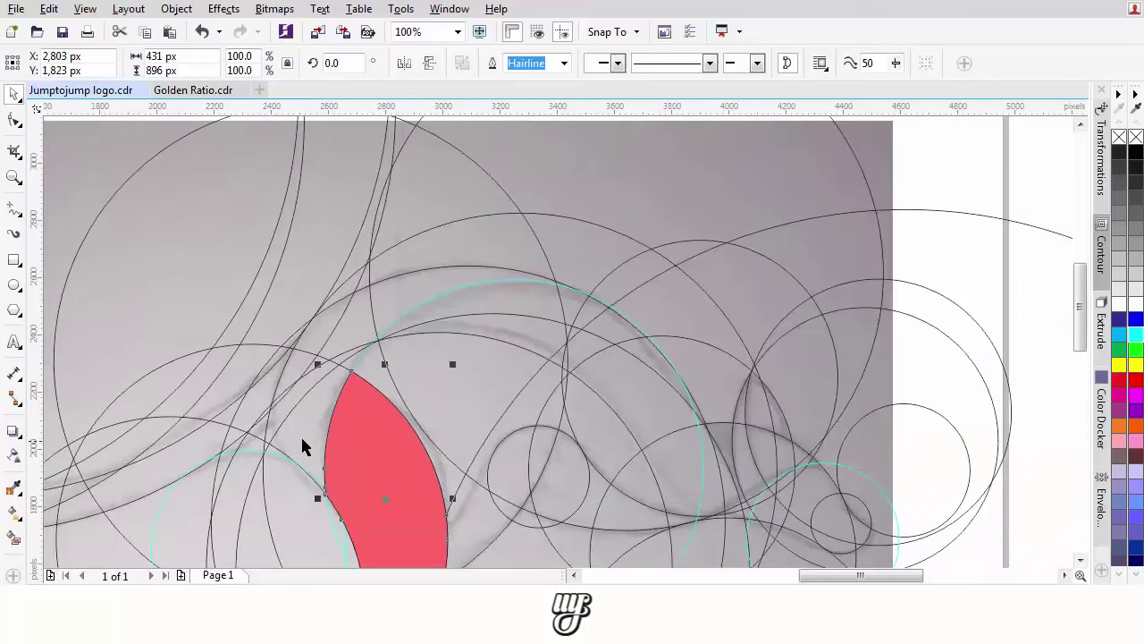
pyautogui.scroll(1, 290, 423)
pyautogui.scroll(-1, 272, 407)
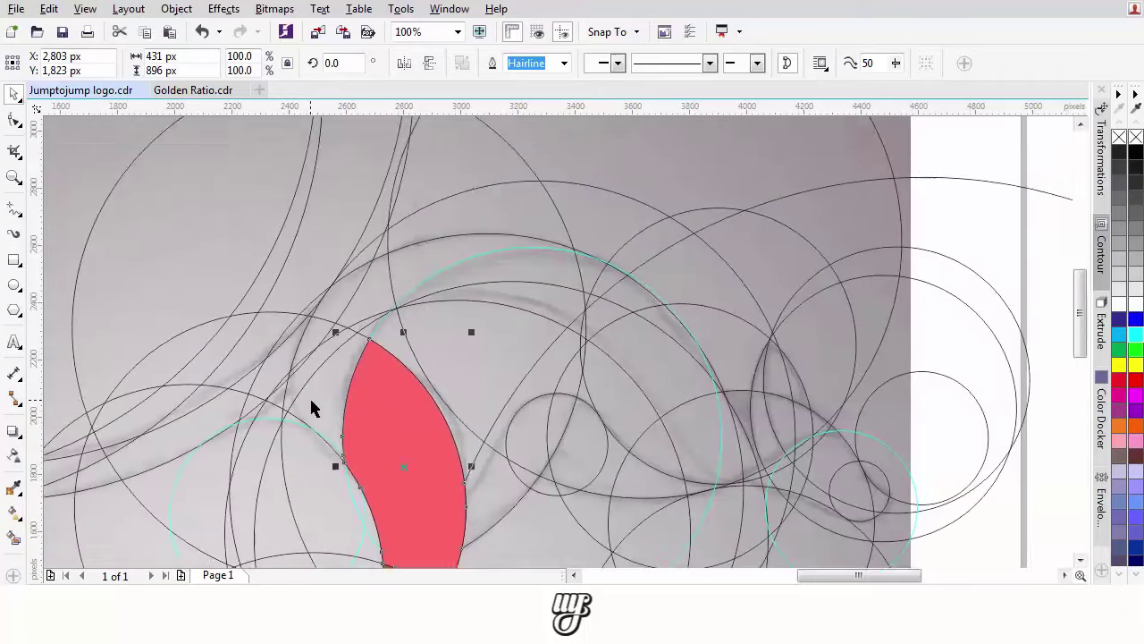
pyautogui.scroll(2, 327, 417)
pyautogui.moveTo(349, 444); pyautogui.dragTo(342, 415)
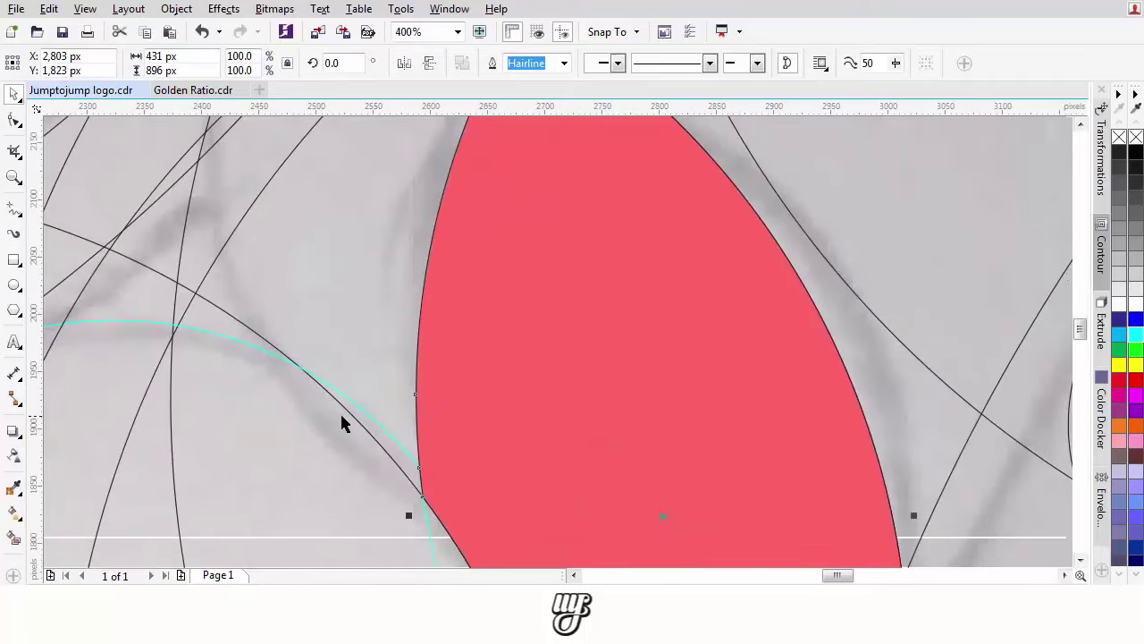
pyautogui.click(13, 541)
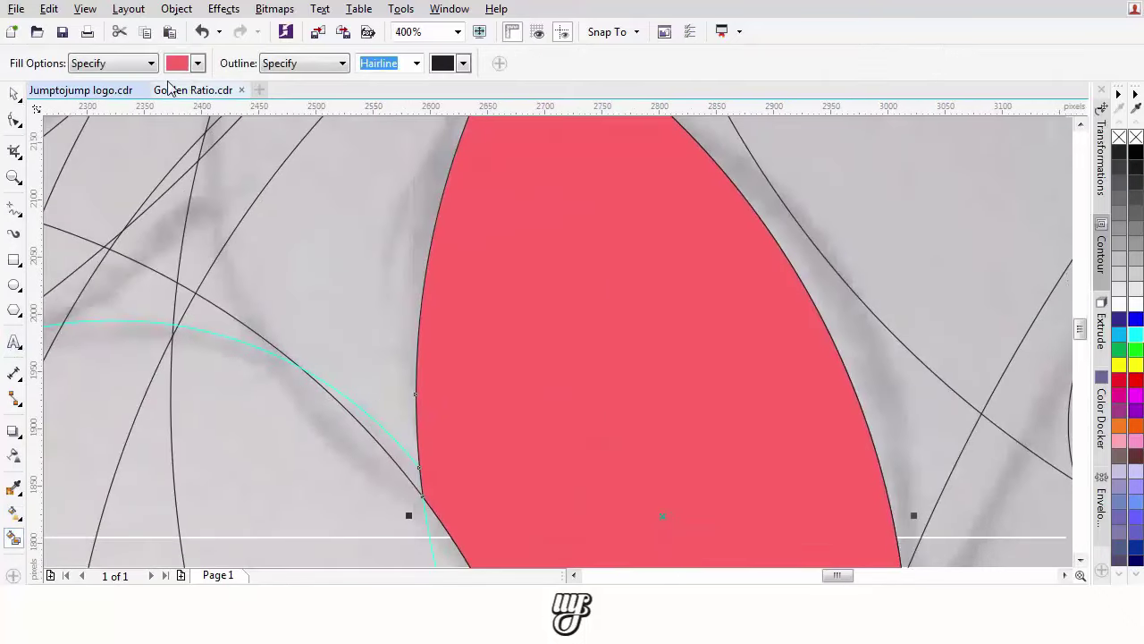
pyautogui.click(197, 62)
pyautogui.click(244, 95)
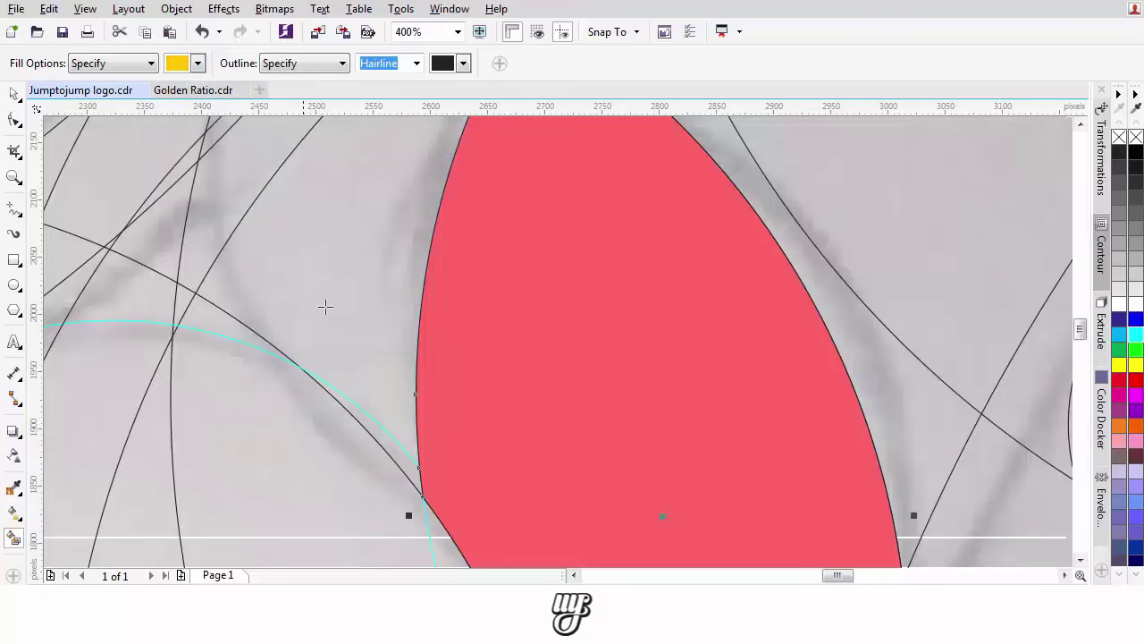
pyautogui.click(393, 443)
pyautogui.click(378, 321)
# - Smart-fill in yellow the small pieces above the thigh's tip and the crescent that arches over them along the back
pyautogui.scroll(-3, 384, 280)
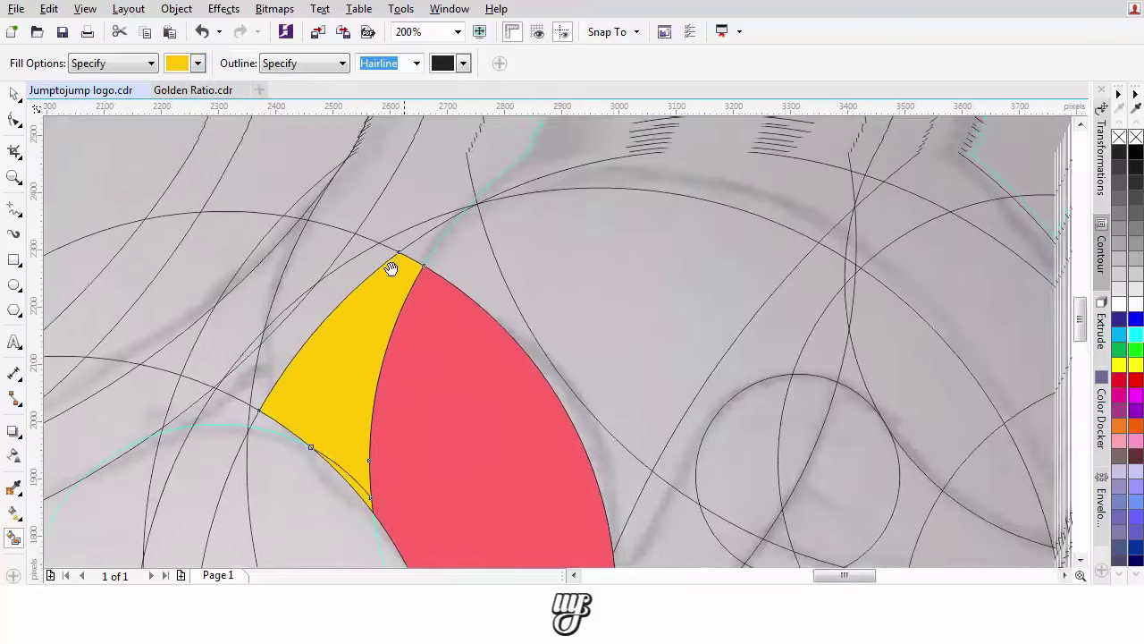
pyautogui.scroll(2, 391, 269)
pyautogui.scroll(2, 420, 263)
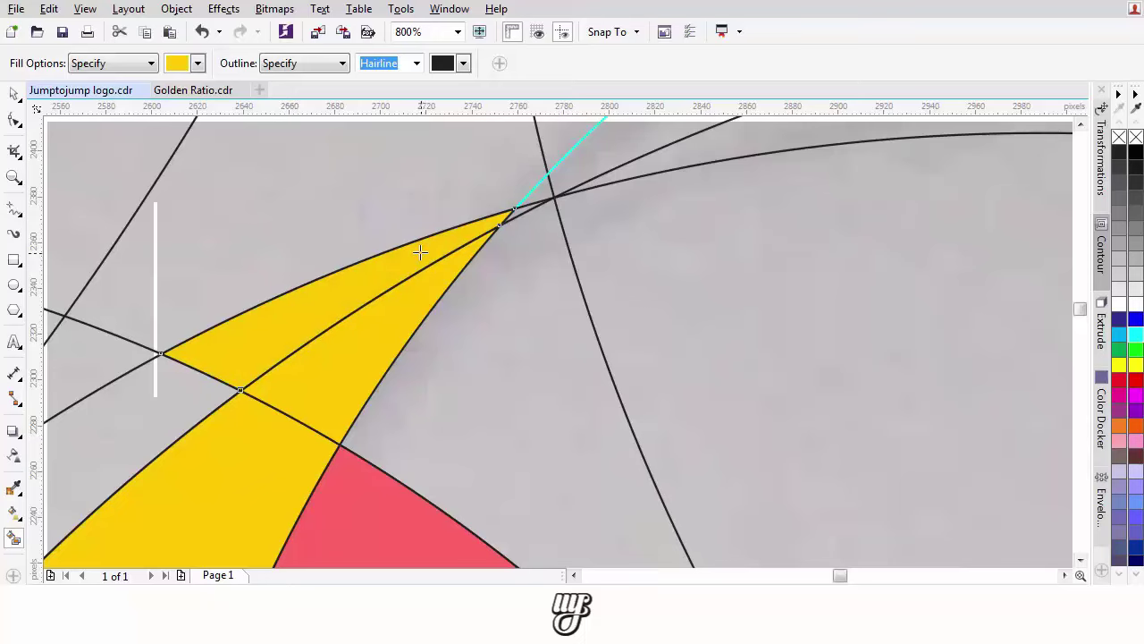
pyautogui.scroll(-4, 420, 252)
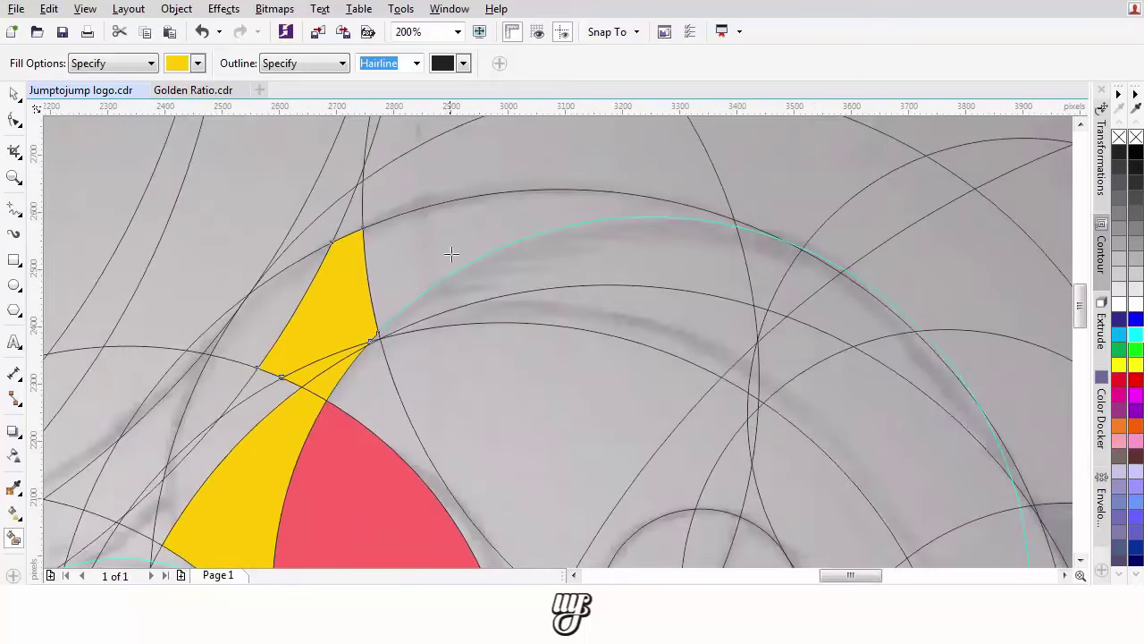
pyautogui.click(452, 254)
pyautogui.scroll(2, 760, 236)
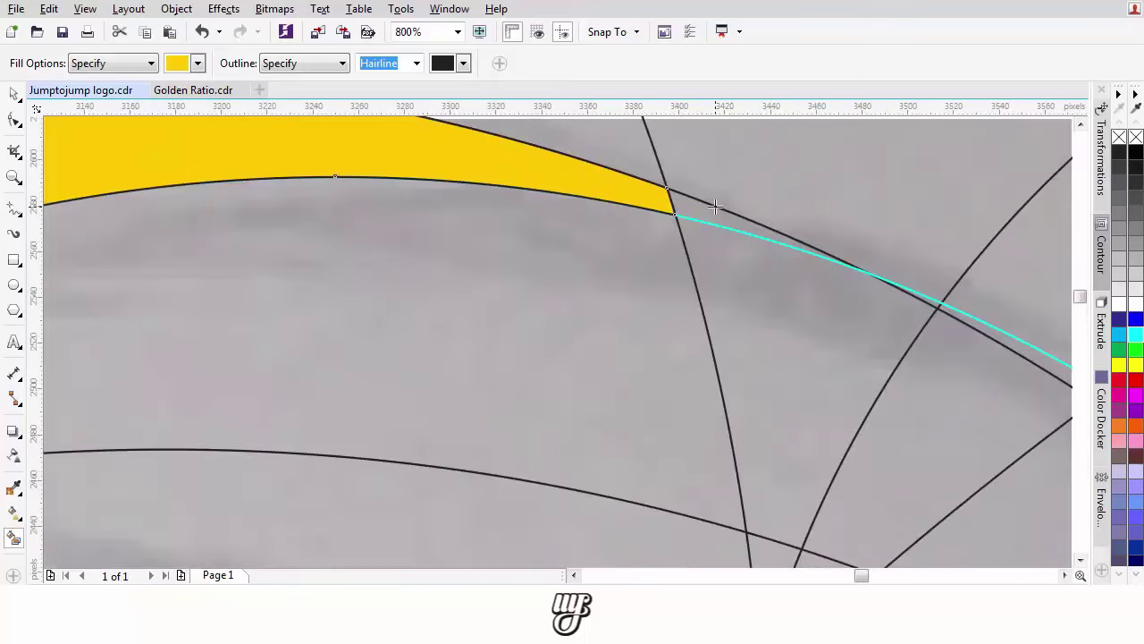
pyautogui.scroll(-2, 437, 256)
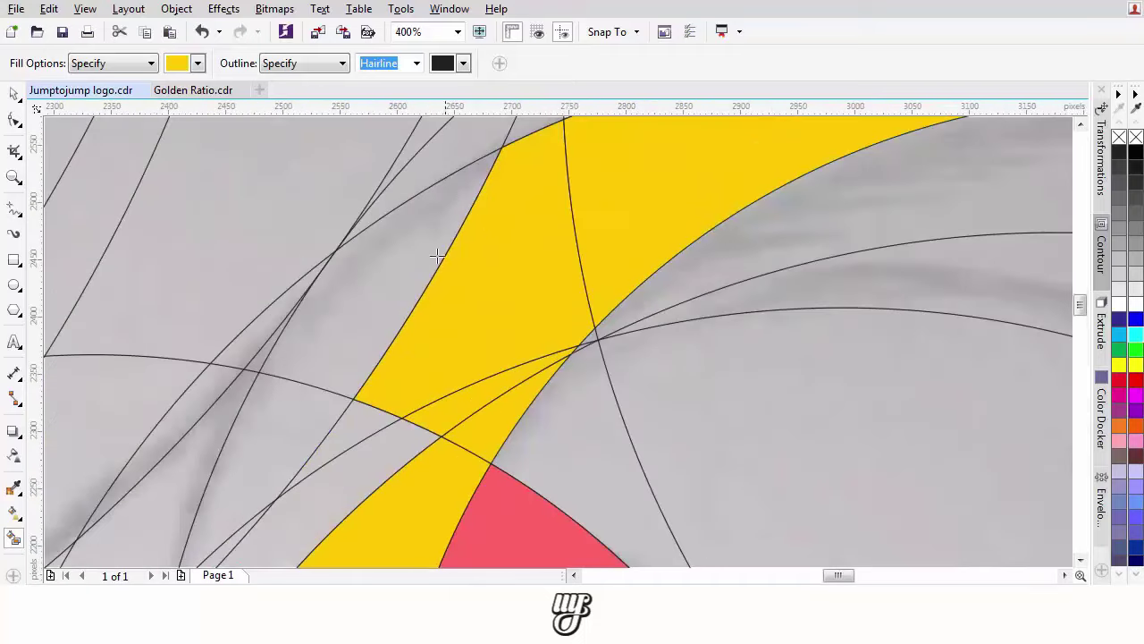
# - Smart-fill the remaining yellow gaps between the crossing arcs beside the thigh, down to the circle's upper edge
pyautogui.scroll(-2, 437, 257)
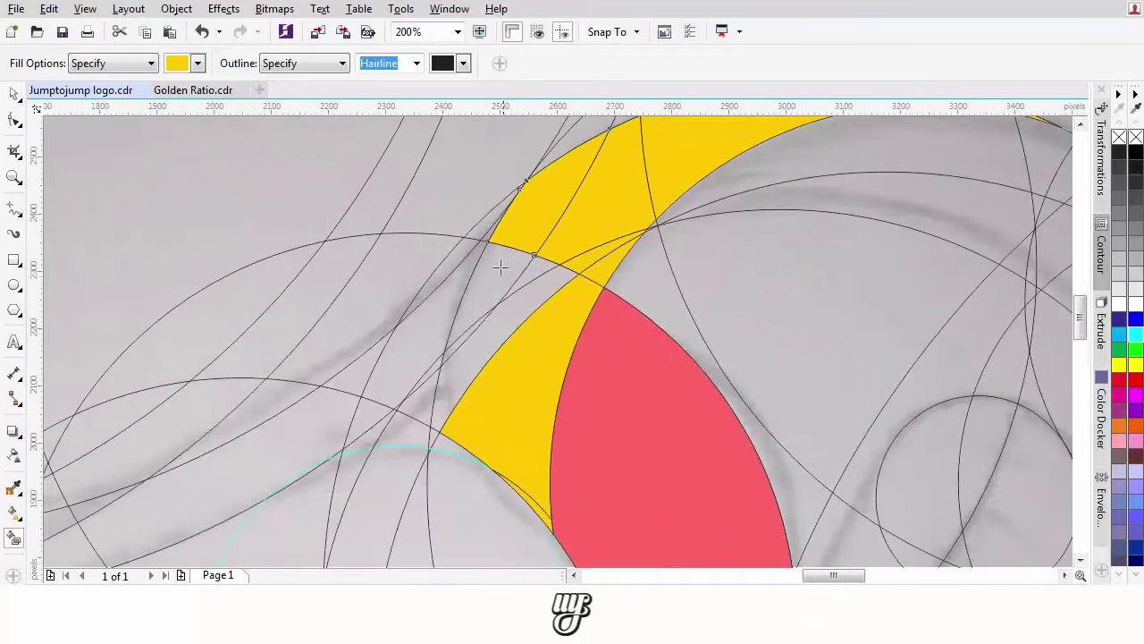
pyautogui.scroll(2, 498, 274)
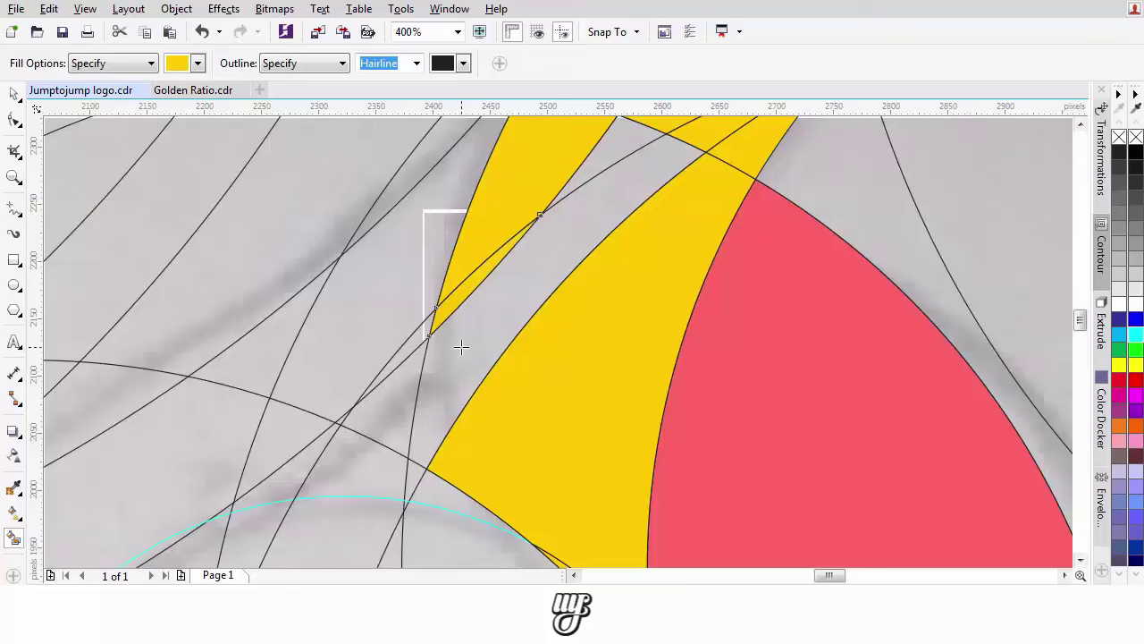
pyautogui.scroll(-1, 457, 362)
pyautogui.scroll(2, 486, 357)
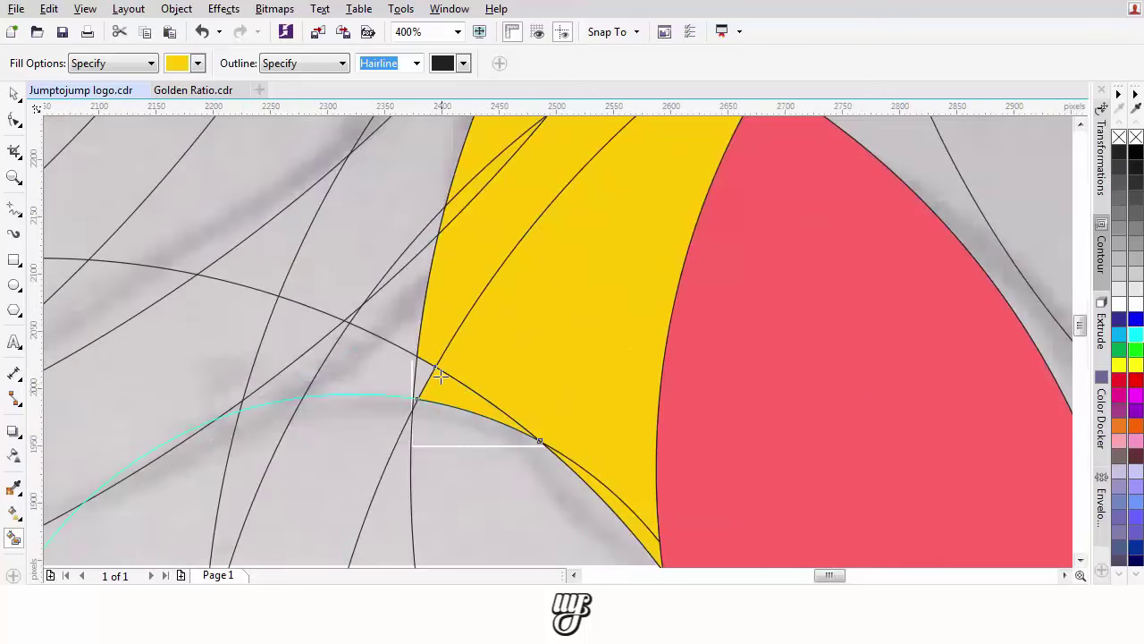
pyautogui.scroll(-2, 501, 295)
pyautogui.scroll(1, 513, 256)
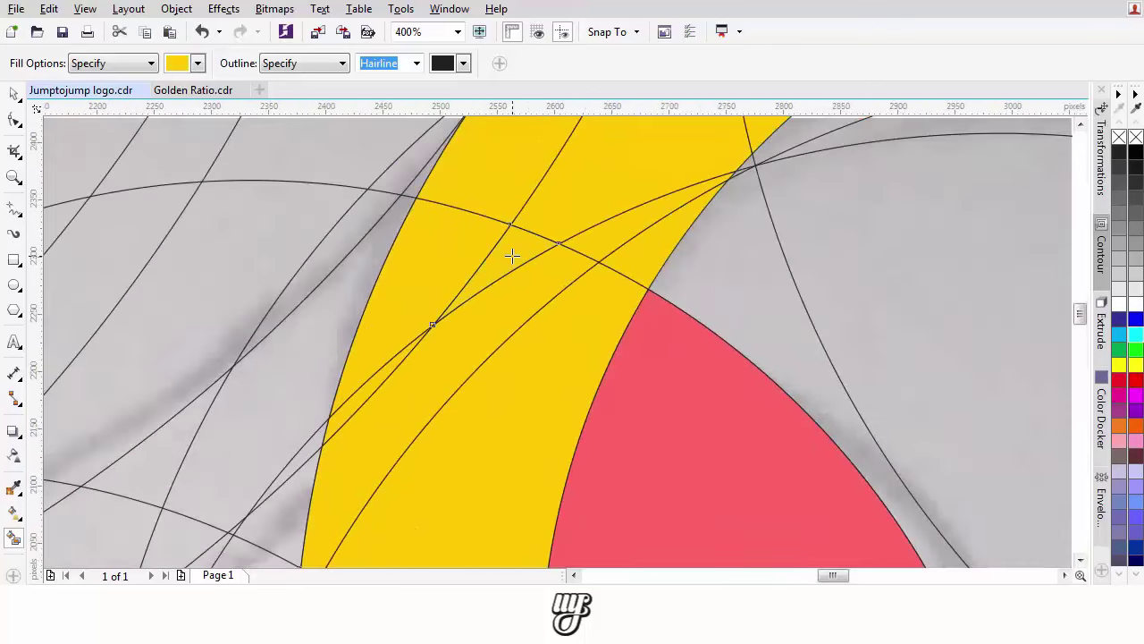
pyautogui.scroll(-1, 516, 371)
pyautogui.scroll(-1, 515, 371)
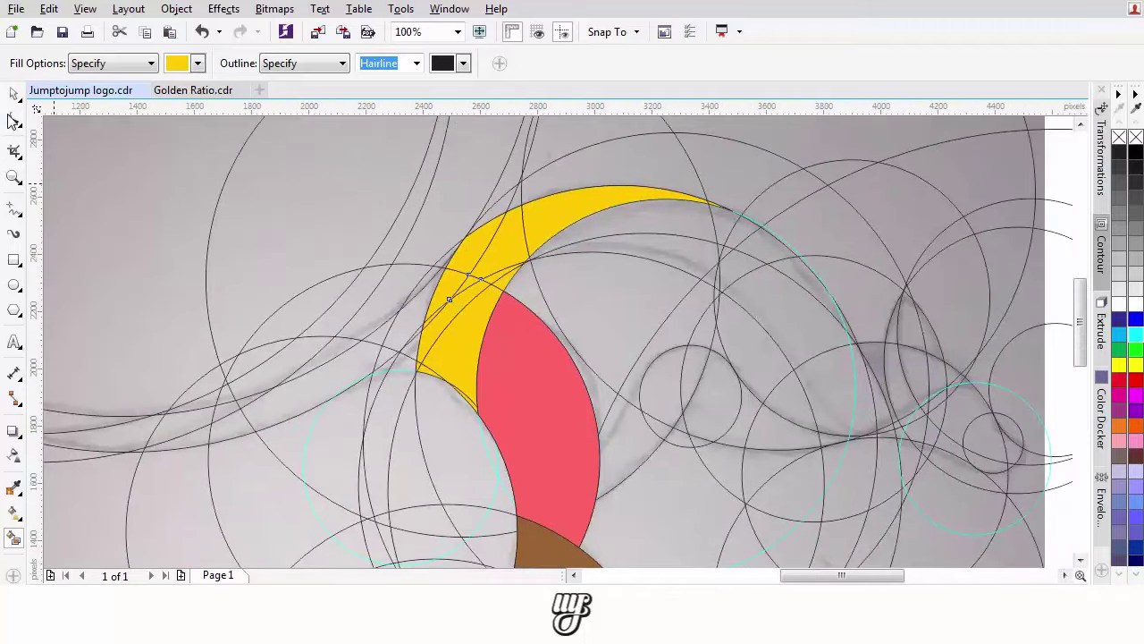
# - Select the small yellow pieces along the lower circle edge and weld them, undoing the accidental move
pyautogui.press('space')
pyautogui.scroll(3, 479, 407)
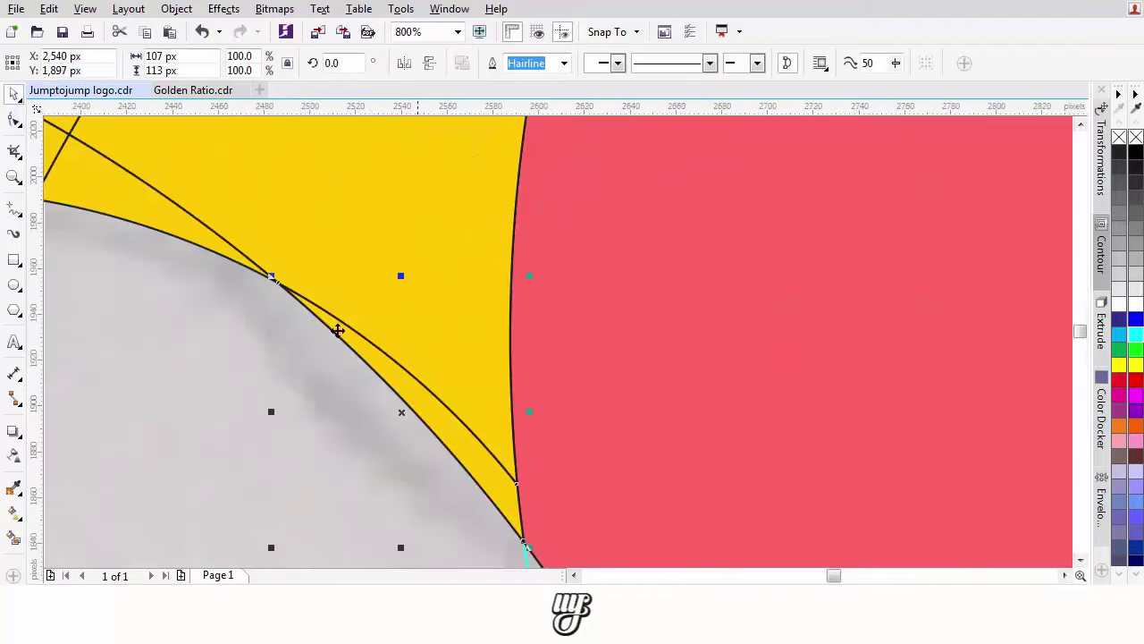
pyautogui.moveTo(278, 282); pyautogui.dragTo(665, 482)
pyautogui.keyDown('shift'); pyautogui.click(453, 372); pyautogui.keyUp('shift')
pyautogui.keyDown('shift'); pyautogui.click(428, 370); pyautogui.keyUp('shift')
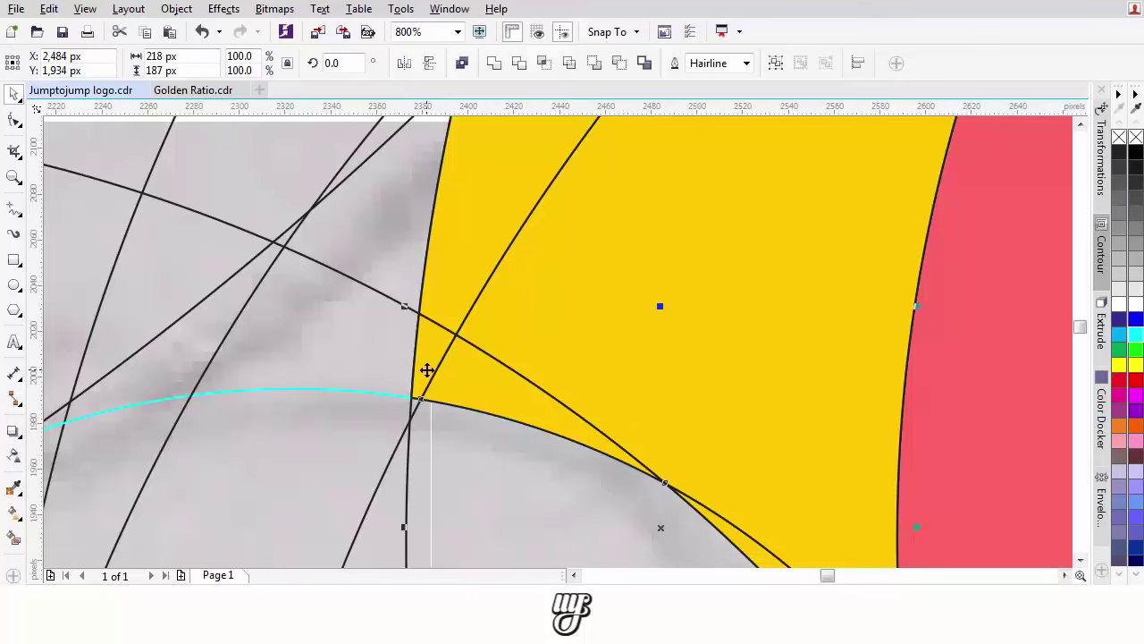
pyautogui.moveTo(427, 370); pyautogui.dragTo(451, 331)
pyautogui.hotkey('ctrl', 'z')
pyautogui.click(494, 65)
# - Weld the lower yellow shape with the large yellow region beside the thigh and the adjoining piece between the arcs
pyautogui.scroll(-1, 405, 510)
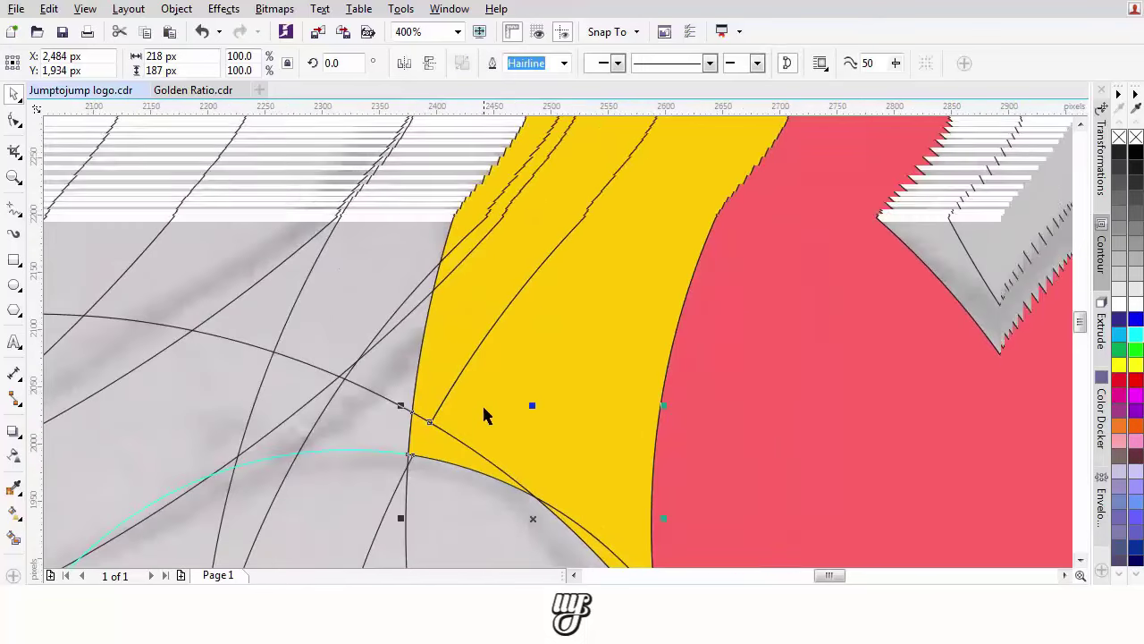
pyautogui.keyDown('shift'); pyautogui.click(583, 209); pyautogui.keyUp('shift')
pyautogui.click(518, 62)
pyautogui.keyDown('shift'); pyautogui.click(486, 271); pyautogui.keyUp('shift')
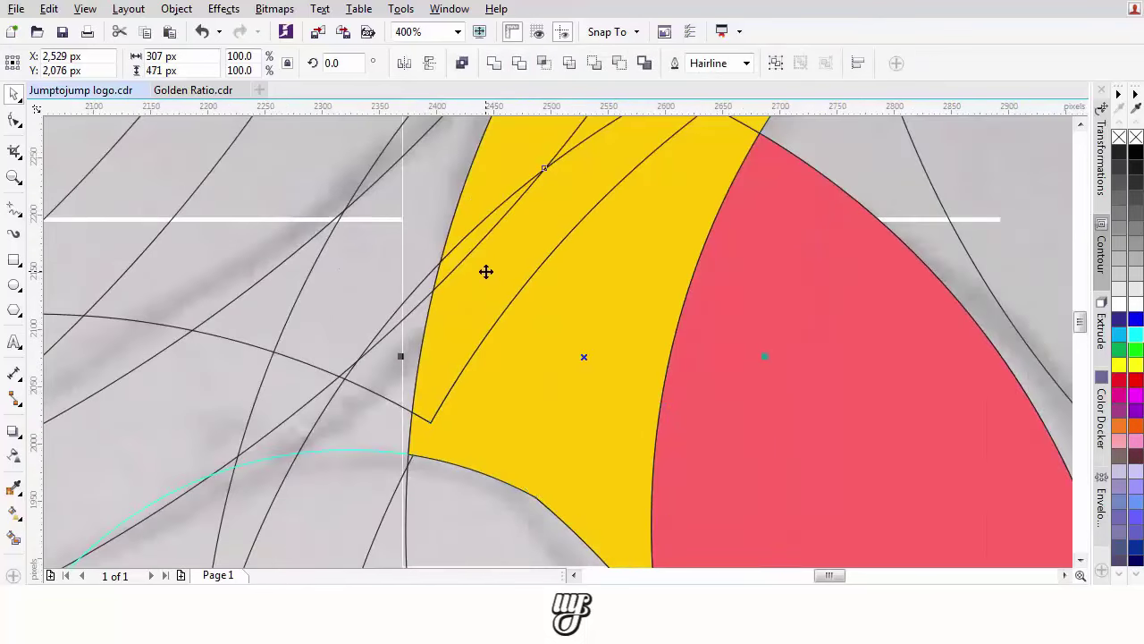
pyautogui.click(499, 68)
# - Select the remaining yellow slivers and pieces above the thigh's tip together with the lower yellow shape and weld them
pyautogui.moveTo(527, 217); pyautogui.dragTo(483, 400)
pyautogui.scroll(1, 483, 399)
pyautogui.click(410, 404)
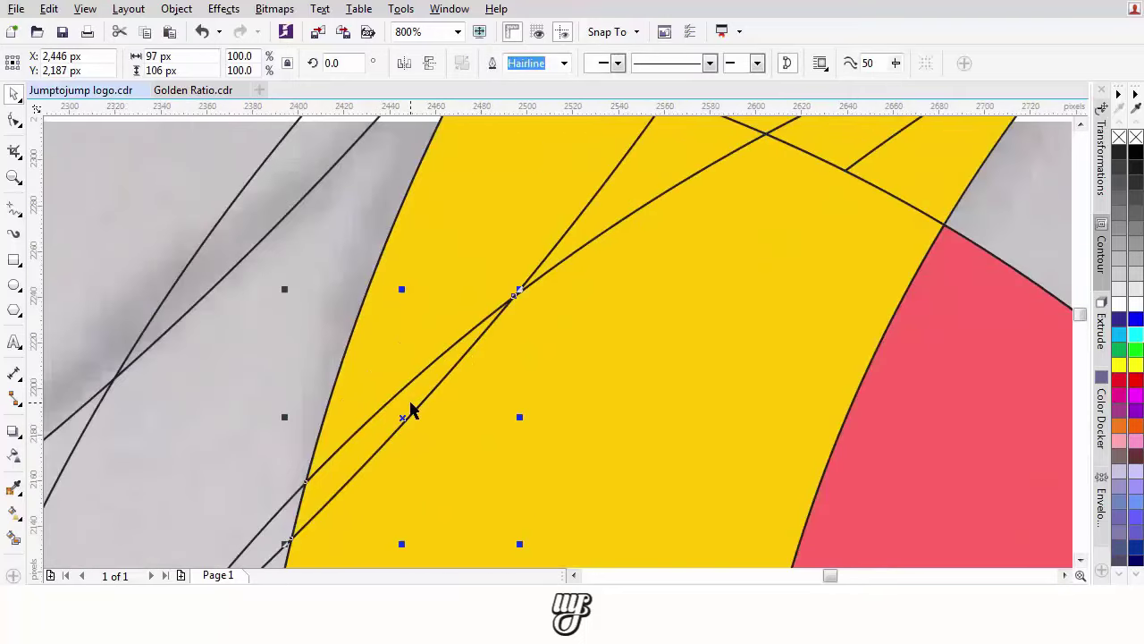
pyautogui.keyDown('shift'); pyautogui.click(462, 268); pyautogui.keyUp('shift')
pyautogui.moveTo(613, 216); pyautogui.dragTo(470, 348)
pyautogui.scroll(-1, 469, 349)
pyautogui.keyDown('shift'); pyautogui.click(501, 307); pyautogui.keyUp('shift')
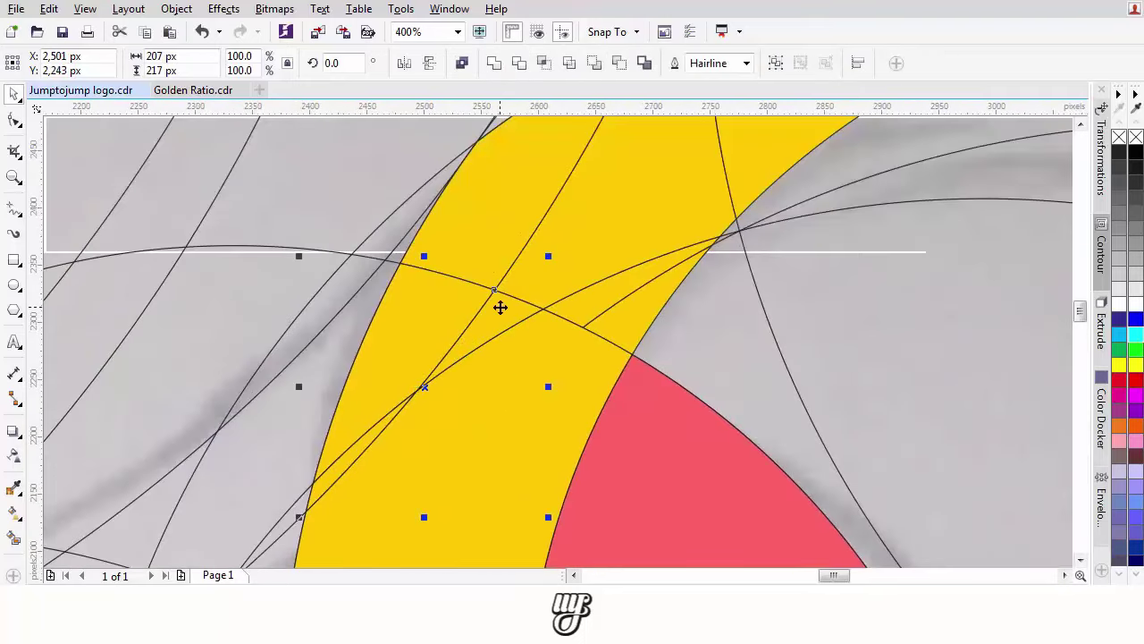
pyautogui.keyDown('shift'); pyautogui.click(551, 239); pyautogui.keyUp('shift')
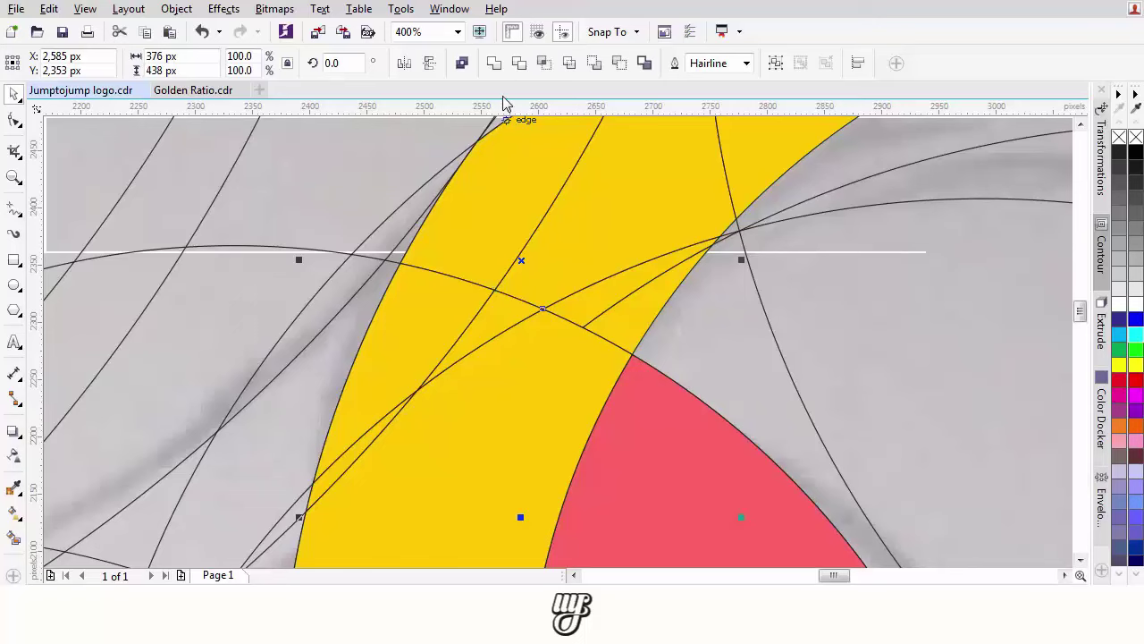
pyautogui.keyDown('shift'); pyautogui.click(499, 367); pyautogui.keyUp('shift')
pyautogui.click(494, 63)
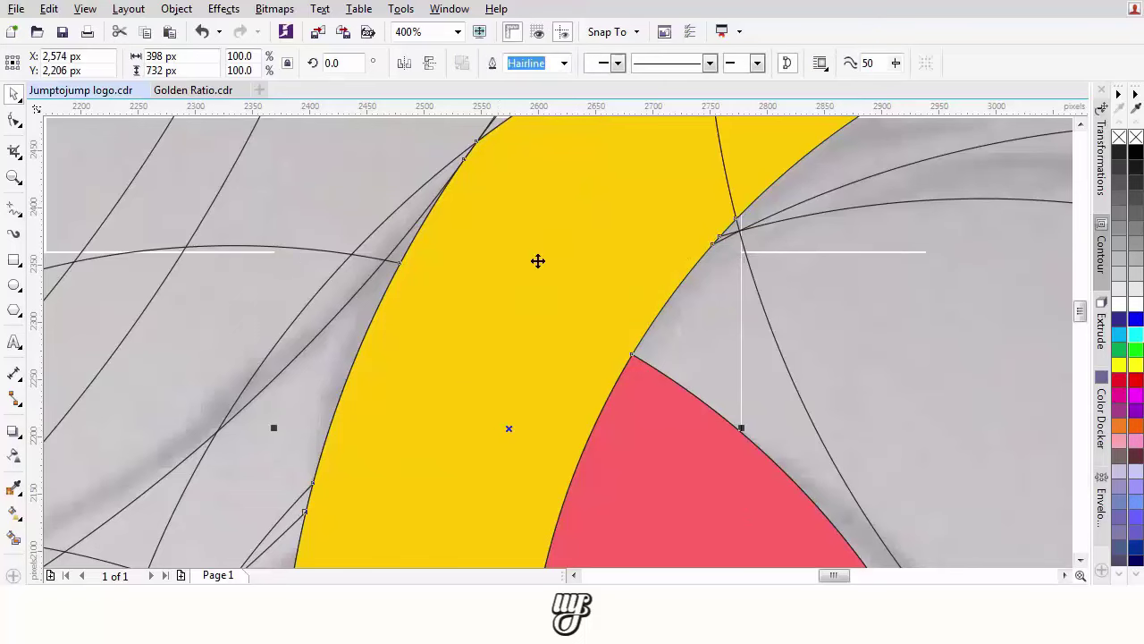
# - Add the upper yellow crescent to the selection and weld it to the lower yellow shape
pyautogui.scroll(-1, 586, 315)
pyautogui.moveTo(586, 315); pyautogui.dragTo(492, 437)
pyautogui.scroll(1, 583, 312)
pyautogui.keyDown('shift'); pyautogui.click(583, 309); pyautogui.keyUp('shift')
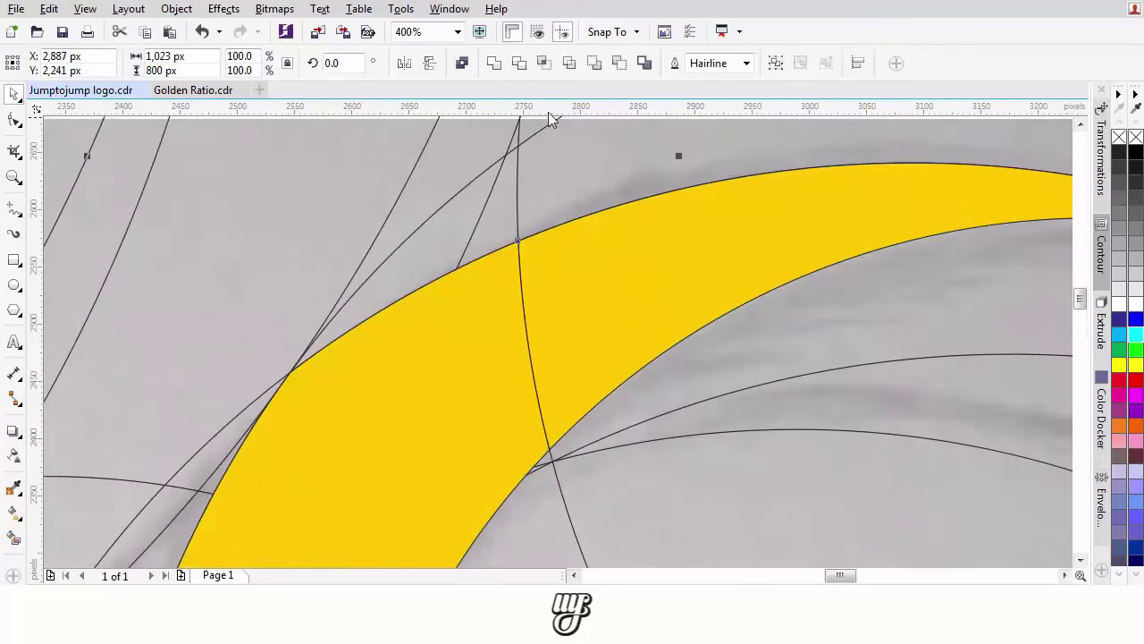
pyautogui.click(496, 68)
# - Set the Smart Fill colour to lime green and fill the region beneath the yellow crescent, including the tiny pieces at its pointed end
pyautogui.scroll(-2, 567, 284)
pyautogui.moveTo(692, 365); pyautogui.dragTo(455, 223)
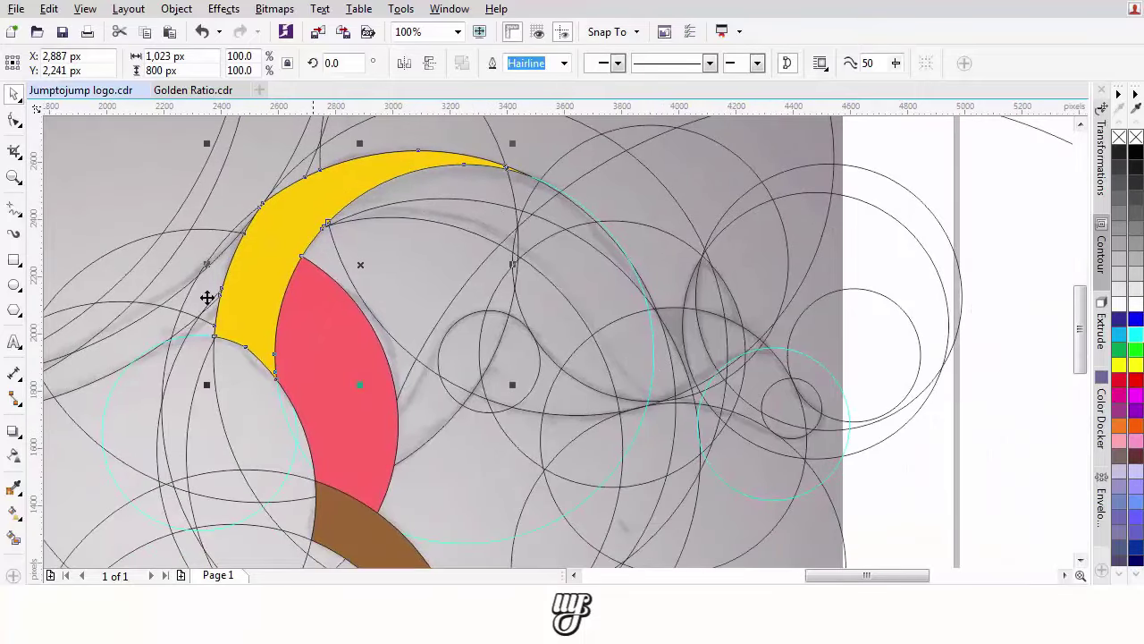
pyautogui.click(13, 539)
pyautogui.click(198, 63)
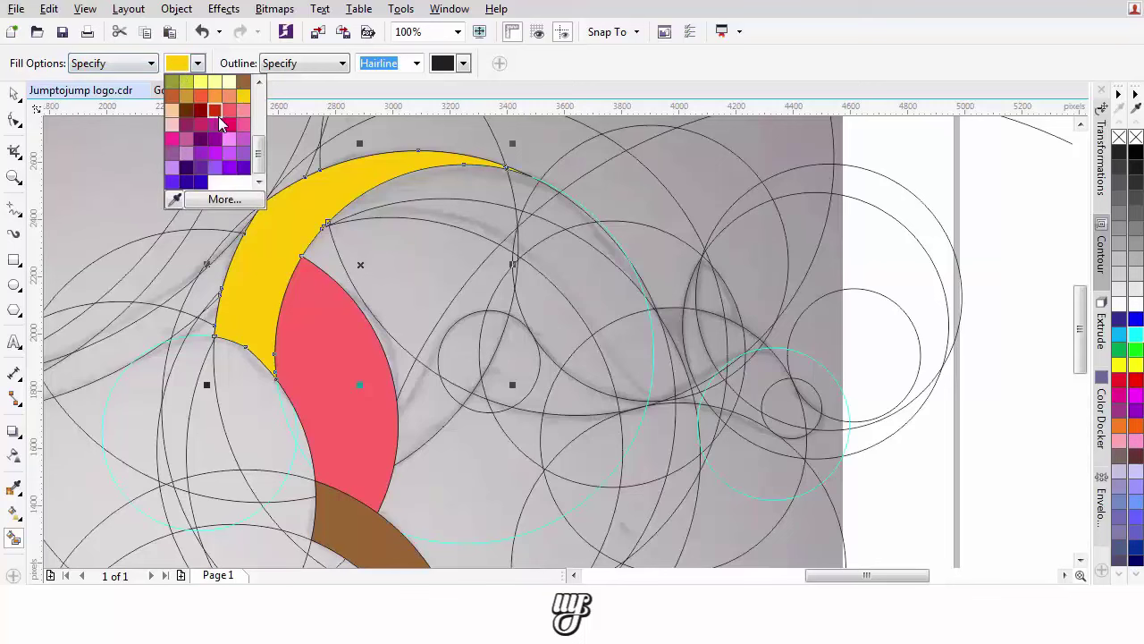
pyautogui.click(186, 83)
pyautogui.scroll(1, 455, 151)
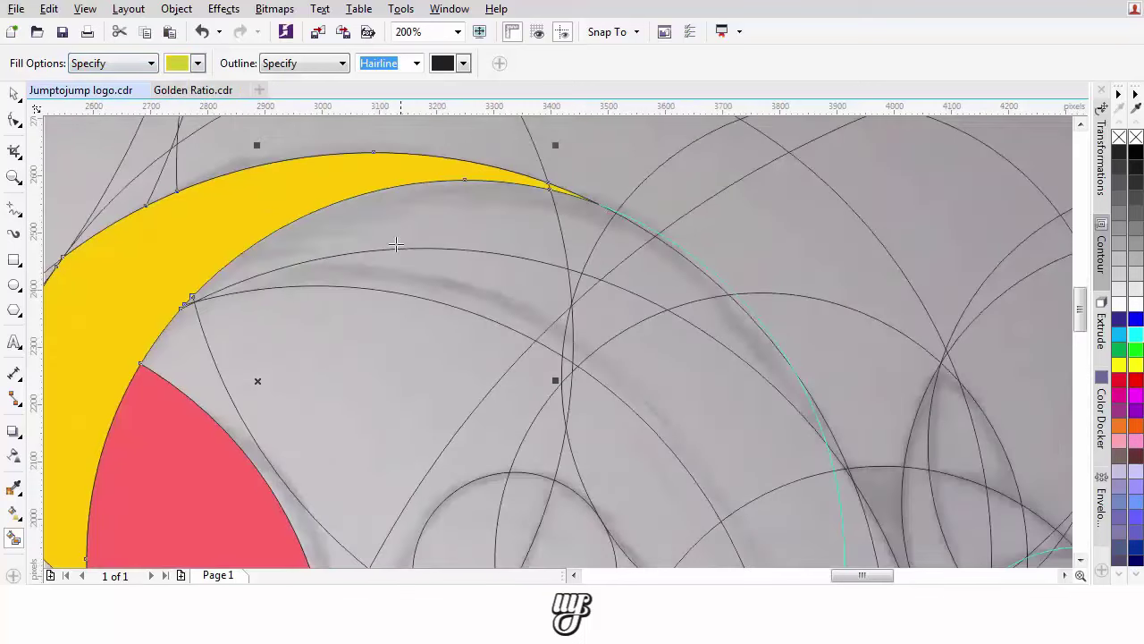
pyautogui.click(307, 250)
pyautogui.scroll(3, 195, 306)
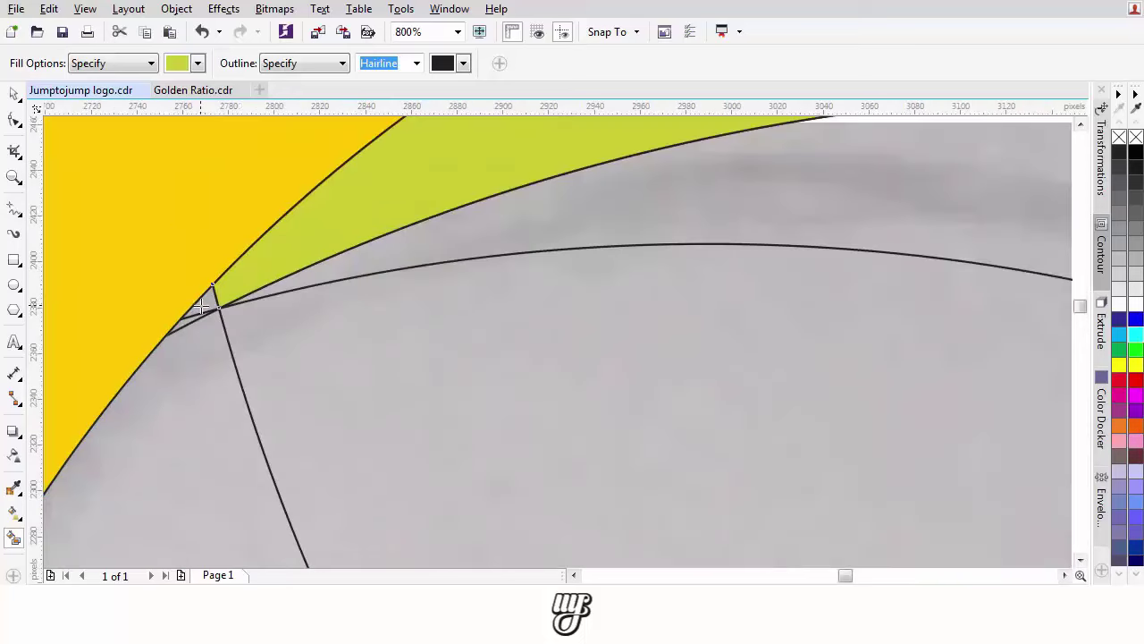
pyautogui.scroll(2, 196, 310)
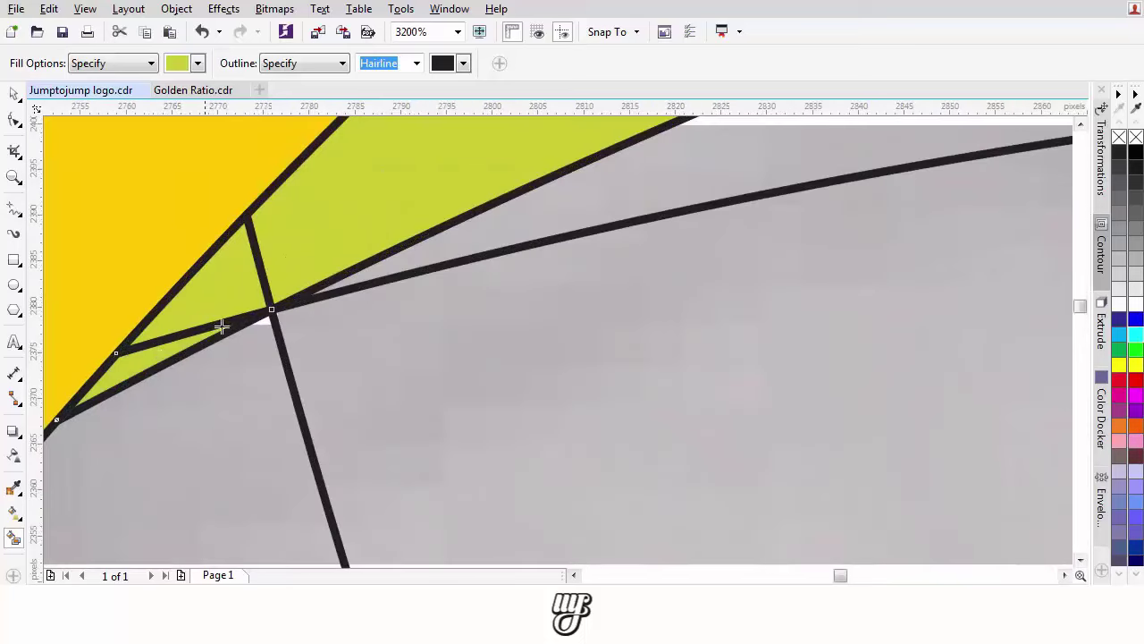
pyautogui.scroll(-5, 477, 289)
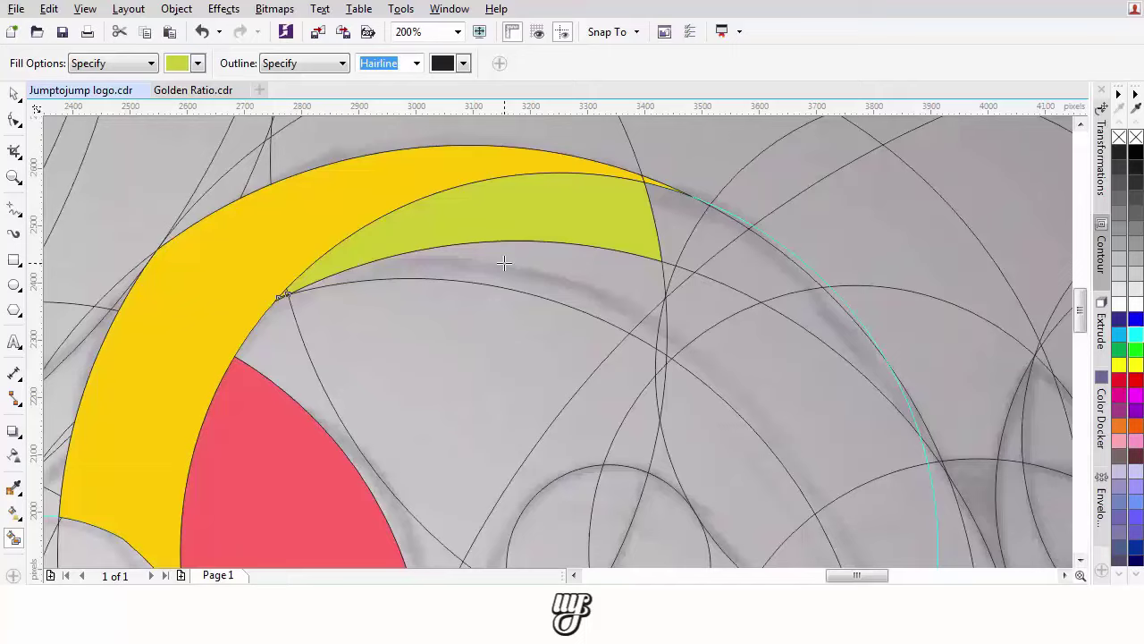
# - Smart-fill in lime green the adjoining lower band and the small pieces around the arc crossings at its far end
pyautogui.click(504, 263)
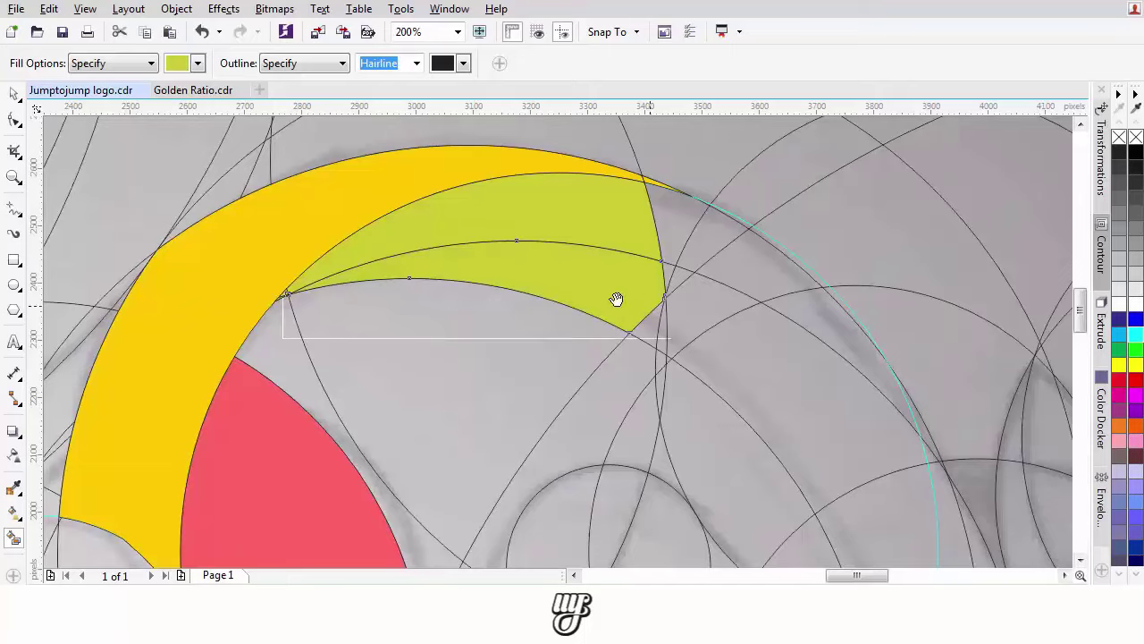
pyautogui.scroll(1, 615, 299)
pyautogui.click(564, 200)
pyautogui.click(616, 201)
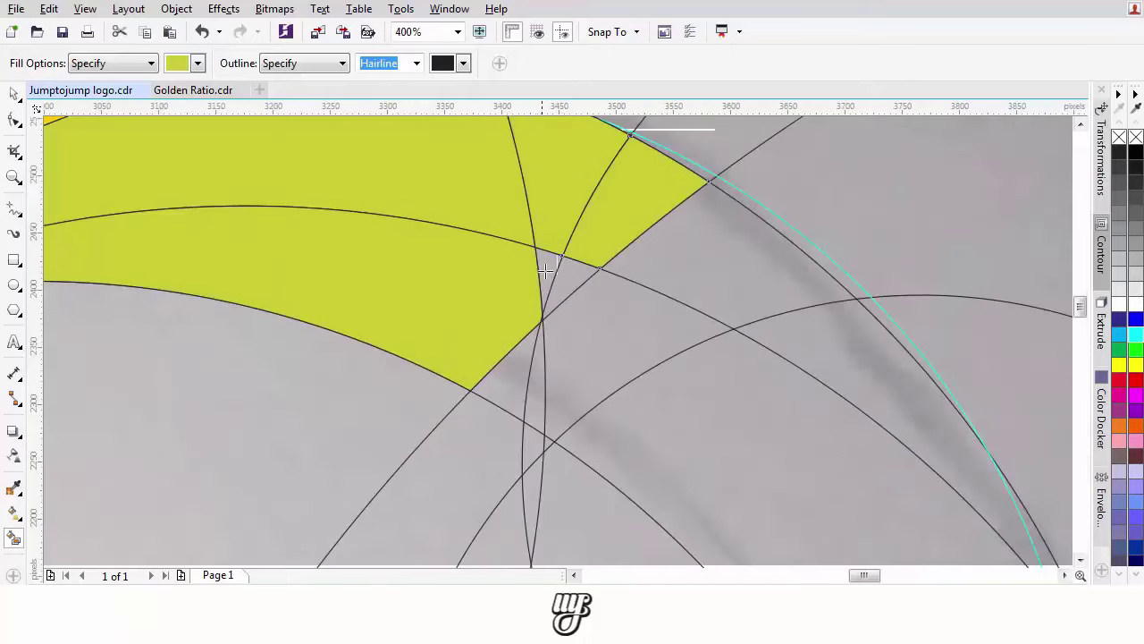
pyautogui.click(509, 371)
pyautogui.click(534, 378)
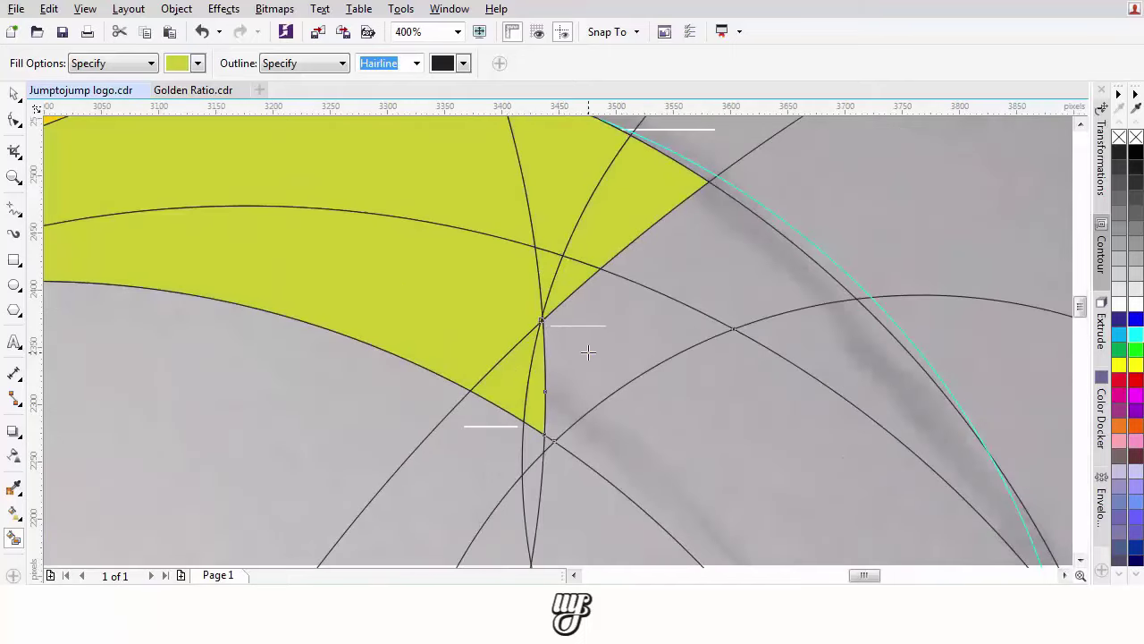
# - Smart-fill in lime green the band's regions past the arc crossings, down to the two large sections at its lower end
pyautogui.click(589, 353)
pyautogui.scroll(-1, 589, 353)
pyautogui.moveTo(718, 470); pyautogui.dragTo(617, 330)
pyautogui.click(615, 329)
pyautogui.moveTo(681, 418); pyautogui.dragTo(606, 311)
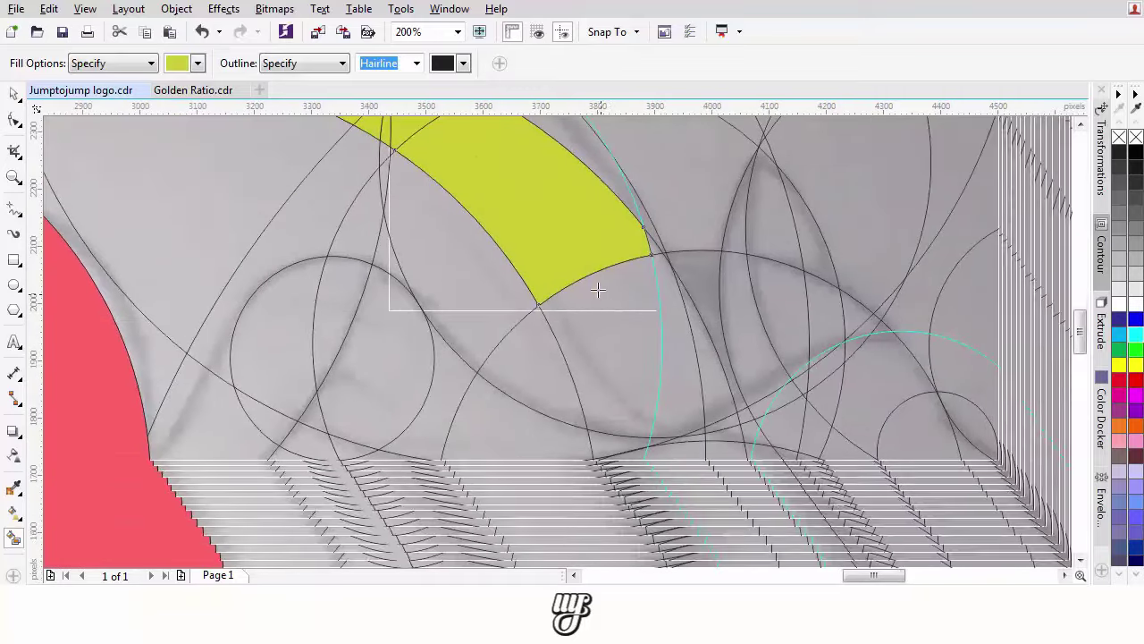
pyautogui.click(624, 363)
pyautogui.click(677, 374)
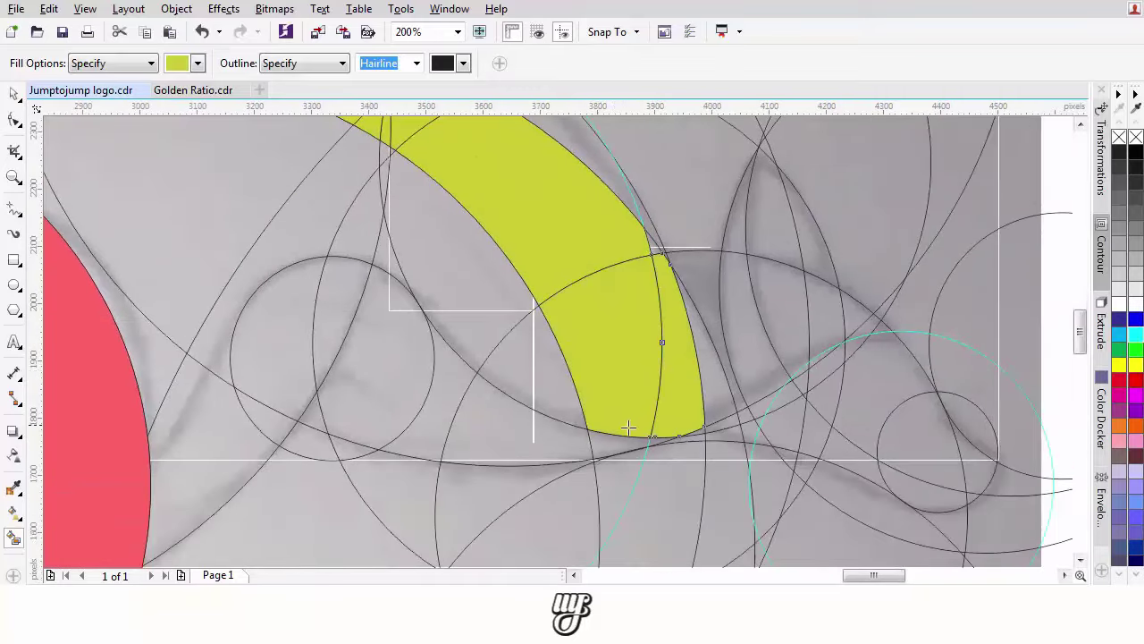
# - Smart-fill in lime green the thin pieces between the crossing arcs along the bottom edge of the band
pyautogui.scroll(-1, 630, 432)
pyautogui.scroll(2, 620, 426)
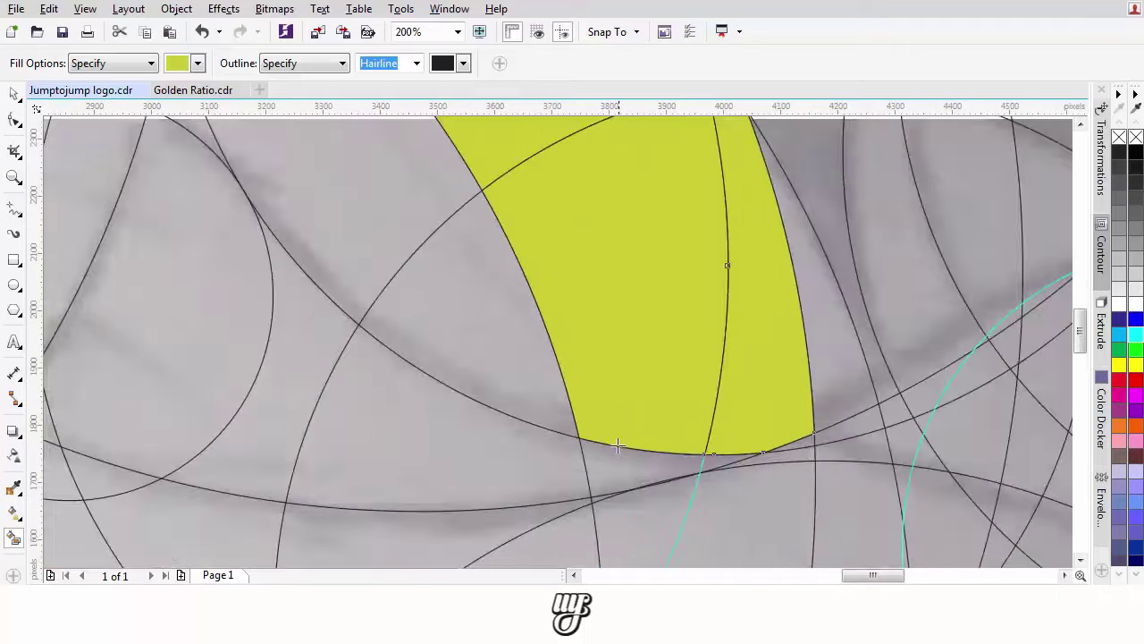
pyautogui.scroll(-1, 619, 445)
pyautogui.click(617, 452)
pyautogui.scroll(2, 675, 453)
pyautogui.scroll(1, 673, 448)
pyautogui.click(663, 434)
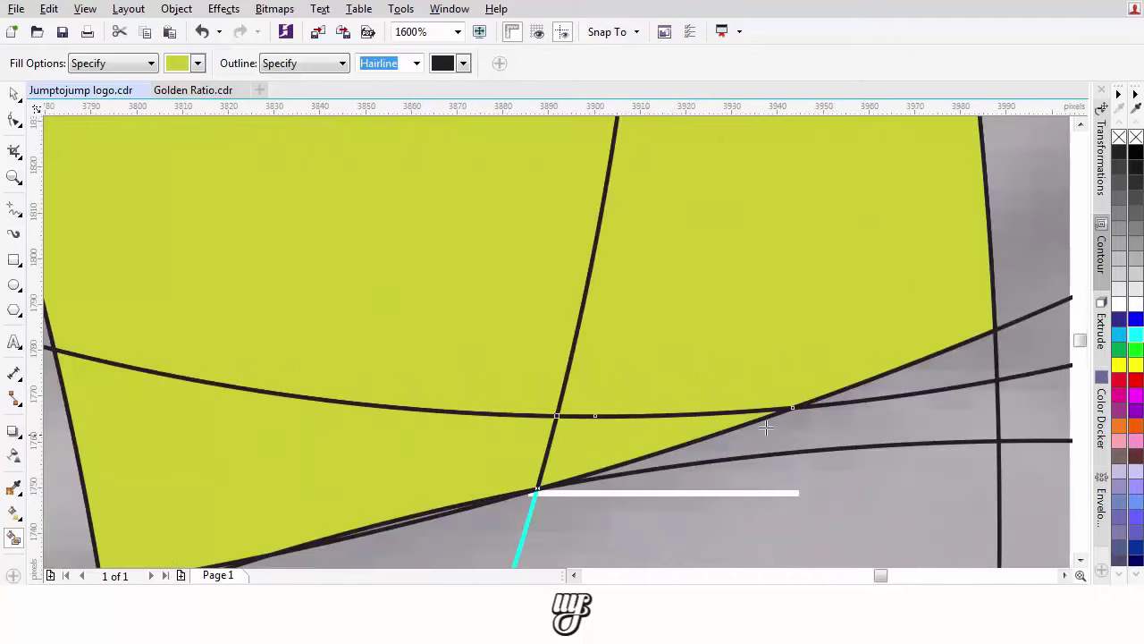
pyautogui.click(889, 392)
pyautogui.scroll(-2, 836, 386)
pyautogui.moveTo(843, 379); pyautogui.dragTo(722, 389)
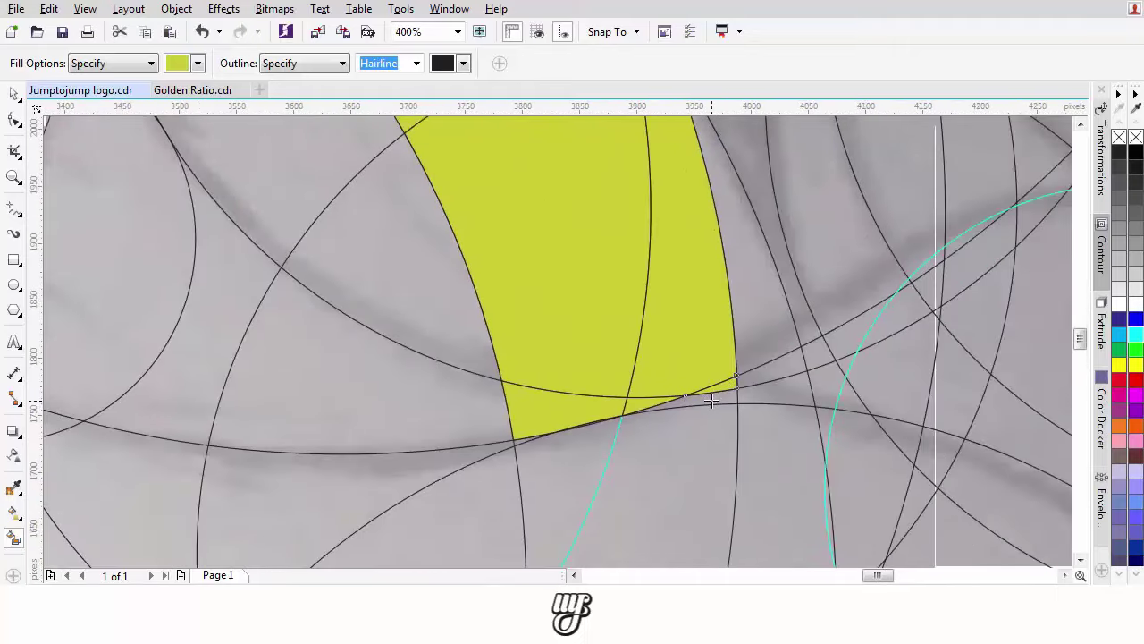
pyautogui.click(783, 401)
pyautogui.scroll(-2, 778, 391)
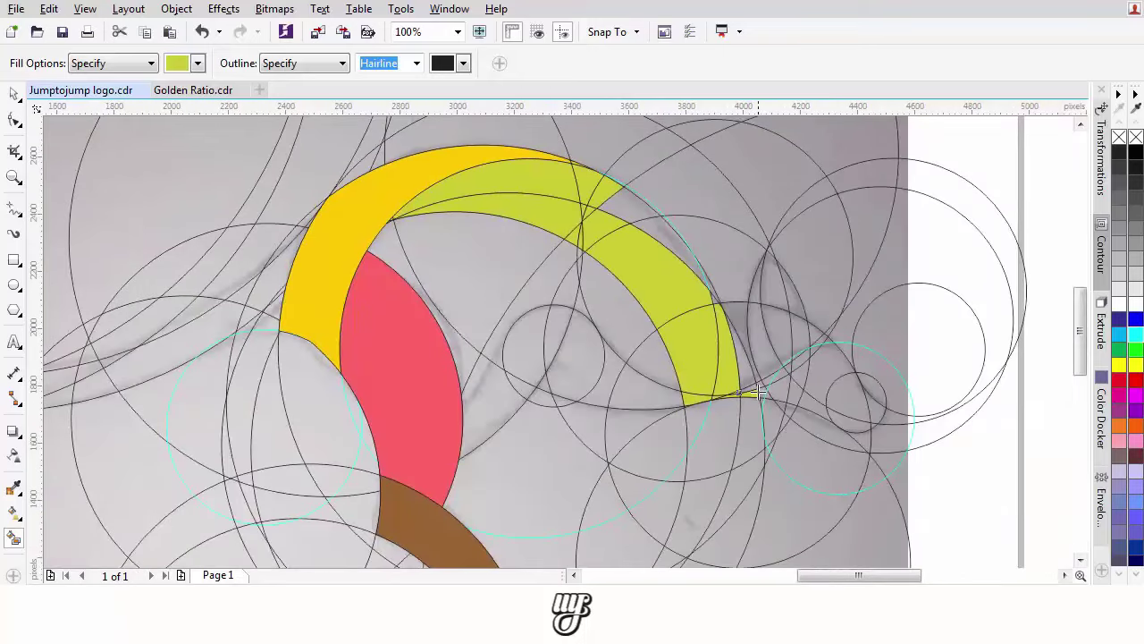
# - Smart-fill in lime green the small piece at the band's lower outer corner and the narrow outer strip above it
pyautogui.scroll(1, 760, 393)
pyautogui.scroll(1, 765, 367)
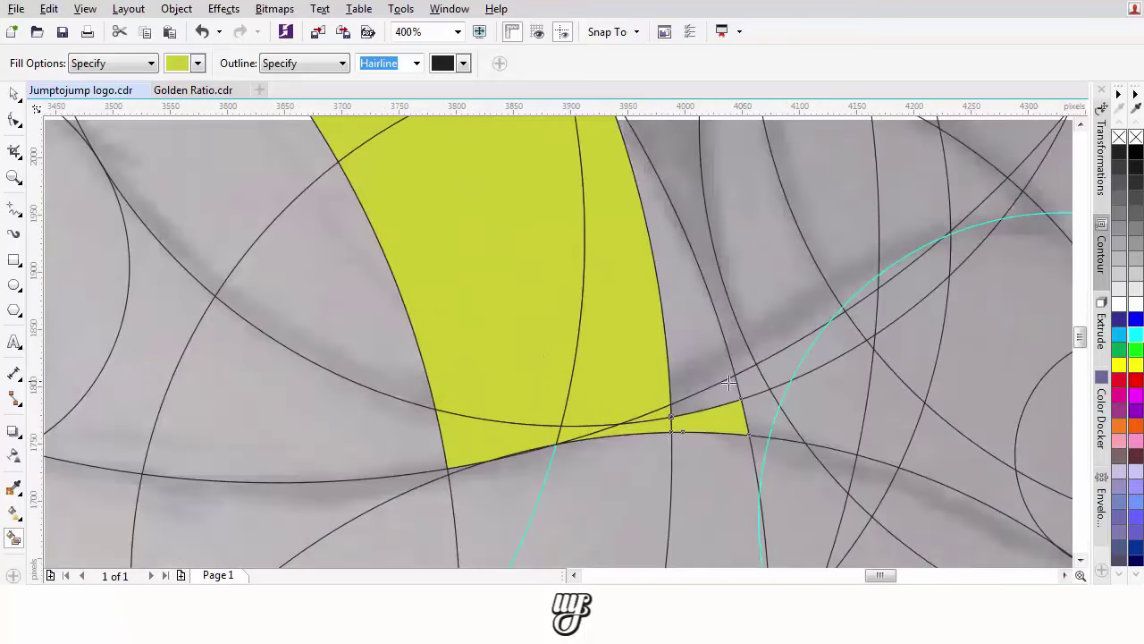
pyautogui.click(728, 389)
pyautogui.click(706, 342)
# - Smart-fill in lime green the small triangle and slivers on the band's outer edge where the arcs cross above the outer strip
pyautogui.scroll(-1, 681, 343)
pyautogui.moveTo(640, 194); pyautogui.dragTo(640, 289)
pyautogui.scroll(2, 640, 289)
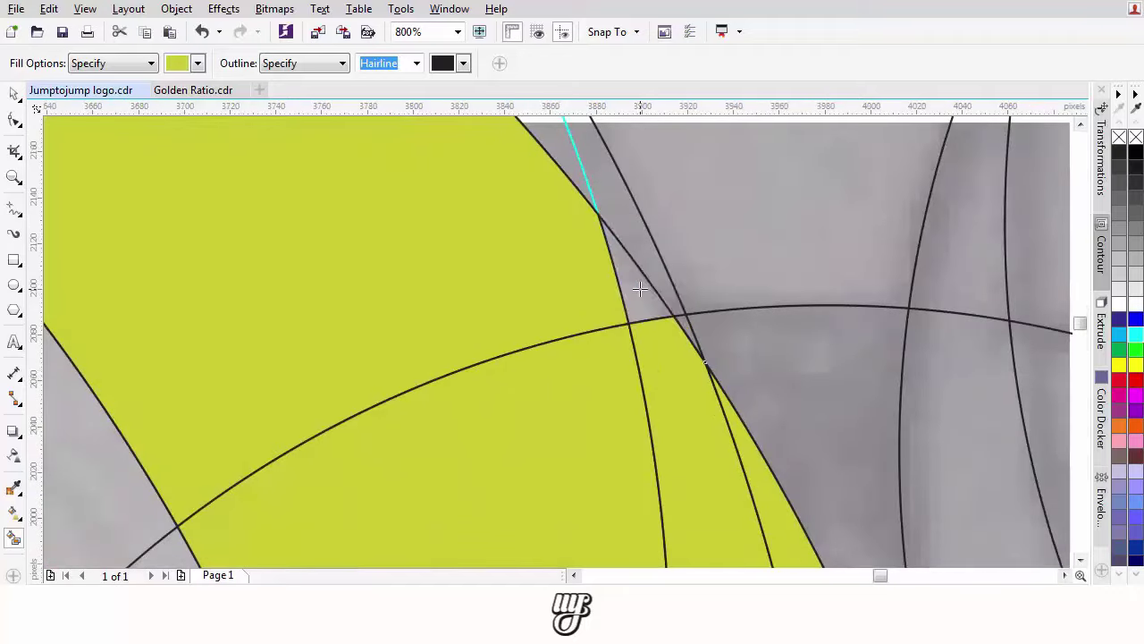
pyautogui.click(641, 289)
pyautogui.scroll(-3, 641, 289)
pyautogui.scroll(1, 549, 283)
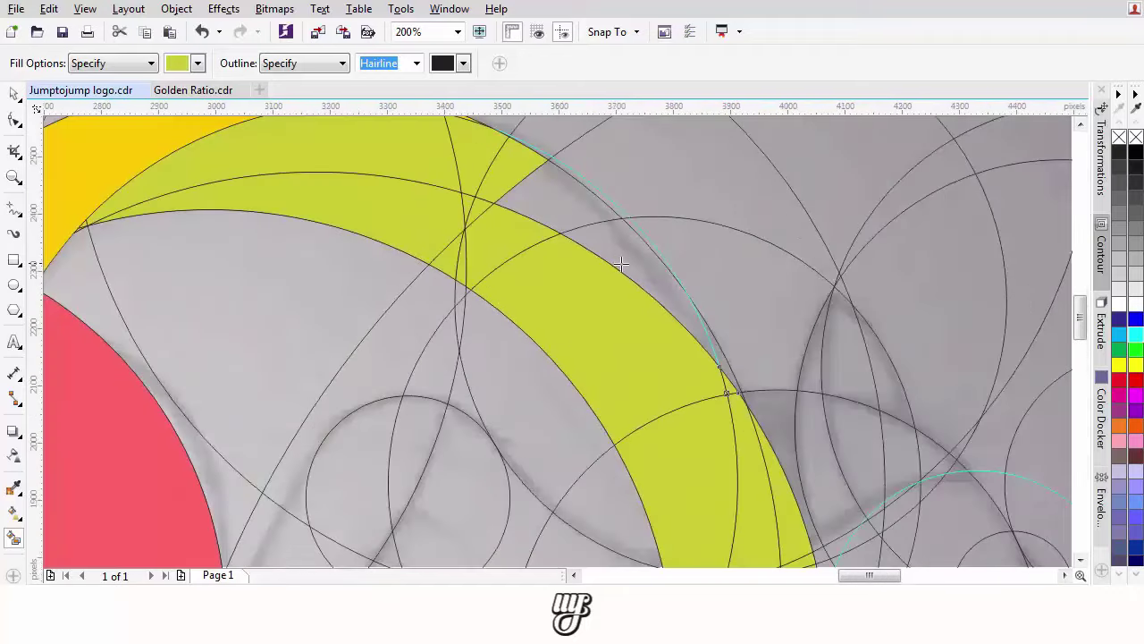
pyautogui.scroll(1, 719, 374)
pyautogui.click(737, 361)
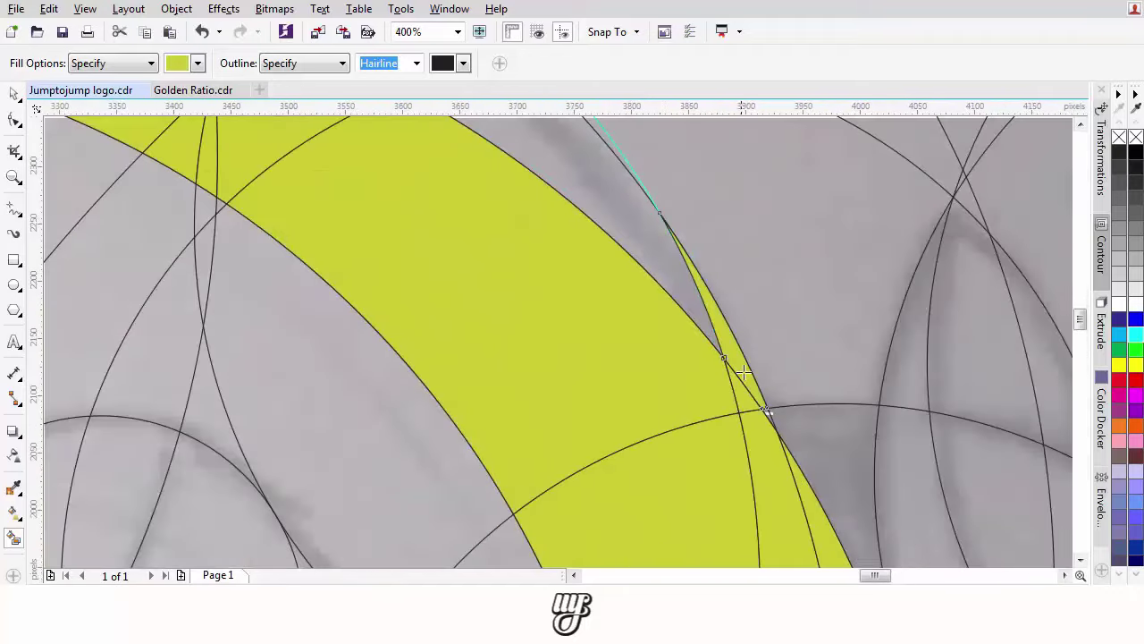
pyautogui.scroll(2, 762, 413)
pyautogui.click(779, 409)
# - Smart-fill in lime green the remaining outer regions between the edge slivers and the upper lime crescent
pyautogui.scroll(-2, 755, 393)
pyautogui.moveTo(670, 313); pyautogui.dragTo(693, 418)
pyautogui.scroll(-1, 664, 342)
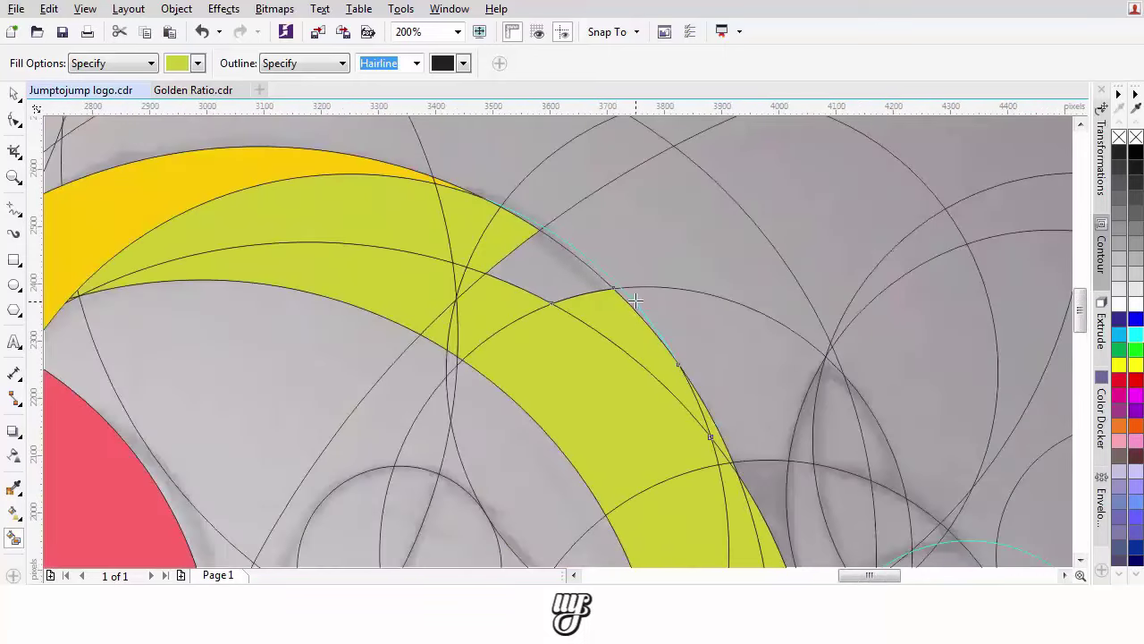
pyautogui.scroll(1, 603, 278)
pyautogui.click(553, 265)
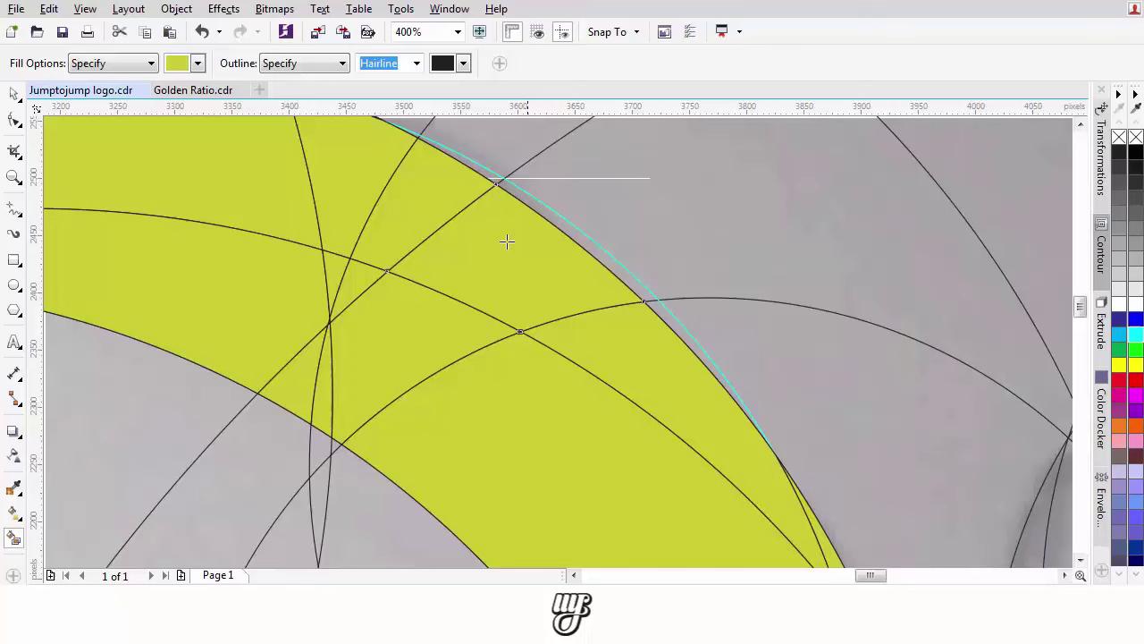
# - Select the upper lime crescent, the tiny pieces at its pointed end and the adjoining lower band, and weld them
pyautogui.click(14, 93)
pyautogui.scroll(-2, 545, 323)
pyautogui.click(390, 291)
pyautogui.scroll(1, 401, 291)
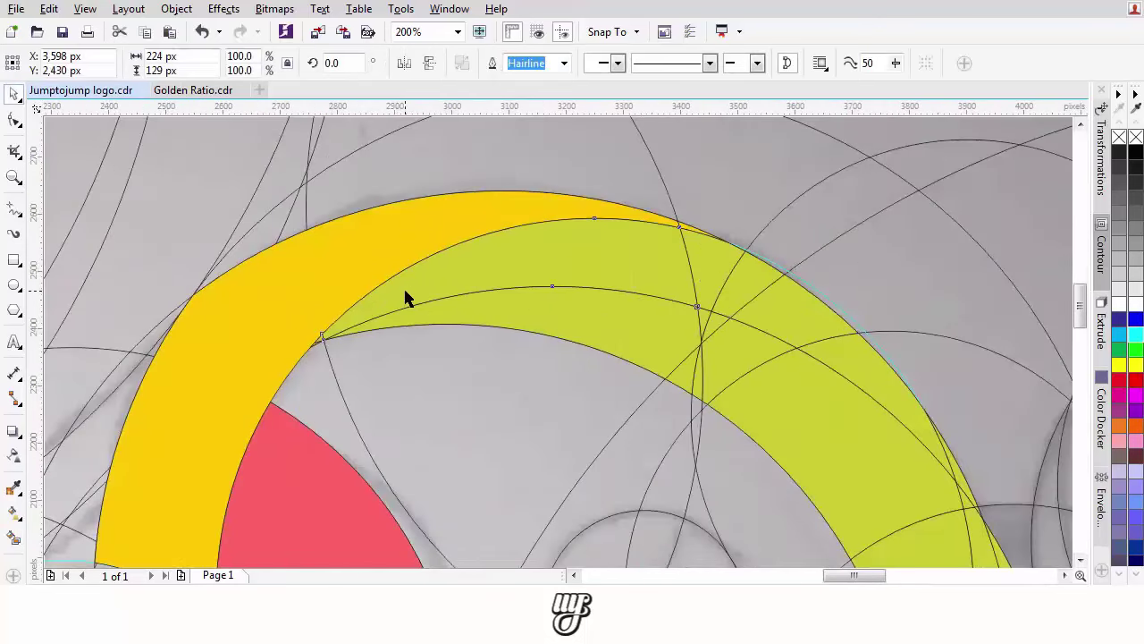
pyautogui.scroll(2, 313, 329)
pyautogui.scroll(3, 321, 336)
pyautogui.click(323, 349)
pyautogui.keyDown('shift'); pyautogui.click(357, 426); pyautogui.keyUp('shift')
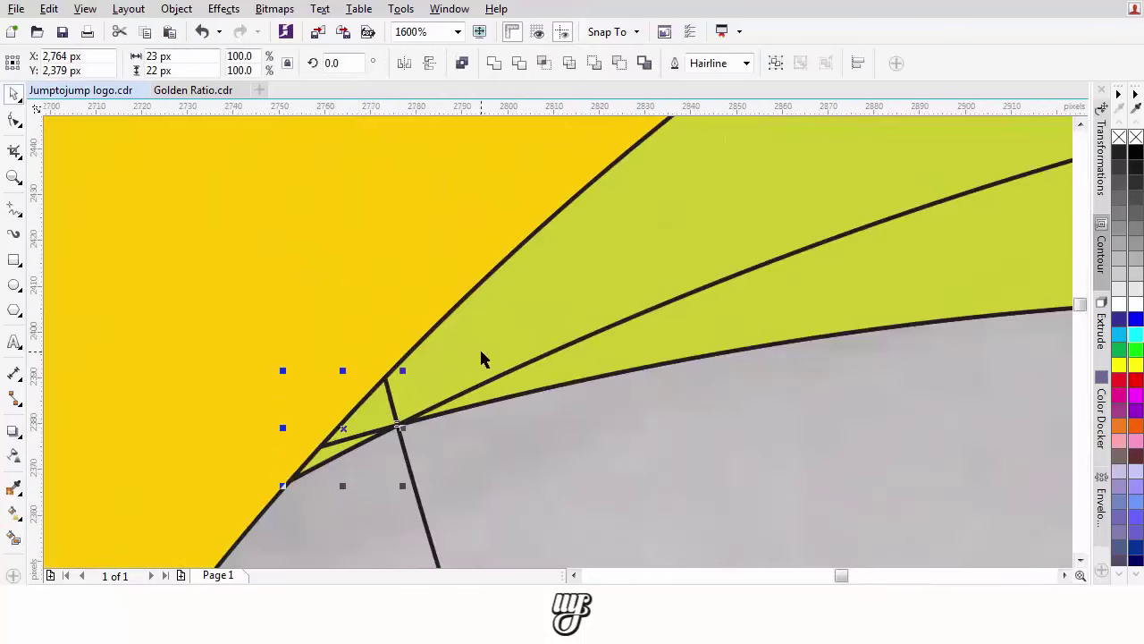
pyautogui.keyDown('shift'); pyautogui.click(652, 351); pyautogui.keyUp('shift')
pyautogui.click(494, 64)
# - Weld the small lime pieces around the triple arc crossing to the upper lime shape
pyautogui.scroll(-3, 546, 272)
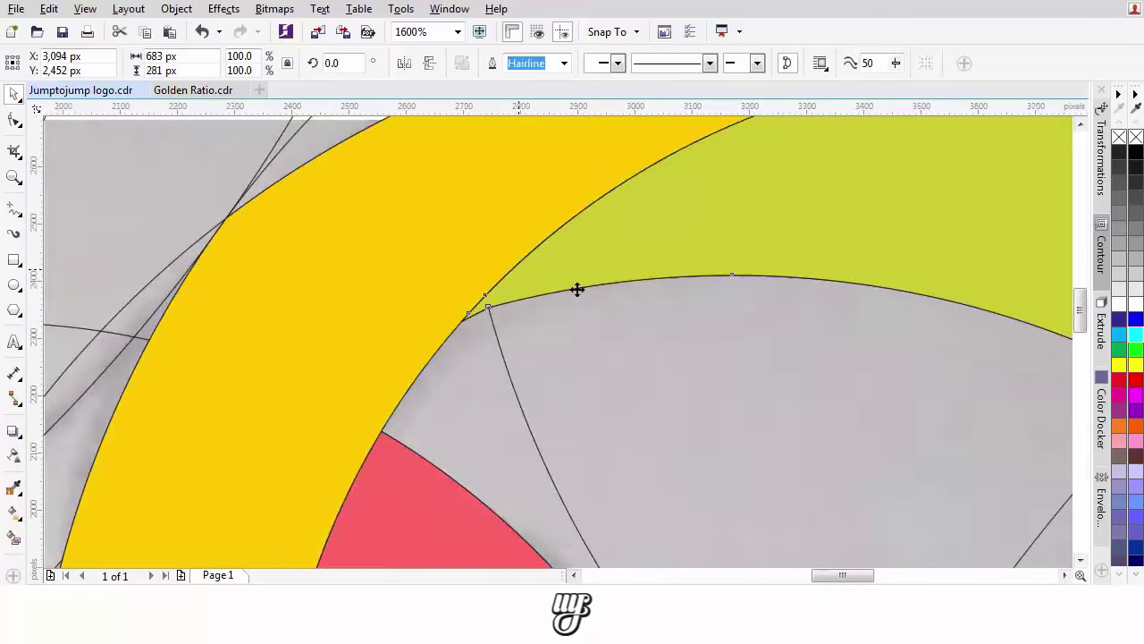
pyautogui.moveTo(715, 293); pyautogui.dragTo(378, 292)
pyautogui.scroll(2, 568, 274)
pyautogui.scroll(-1, 567, 344)
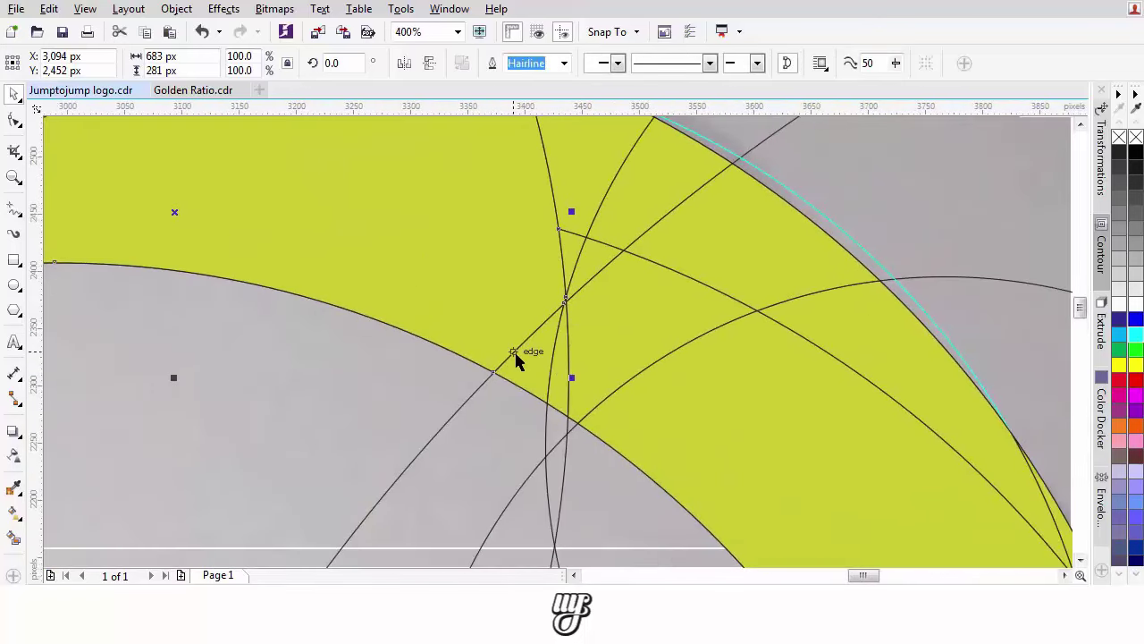
pyautogui.scroll(4, 556, 358)
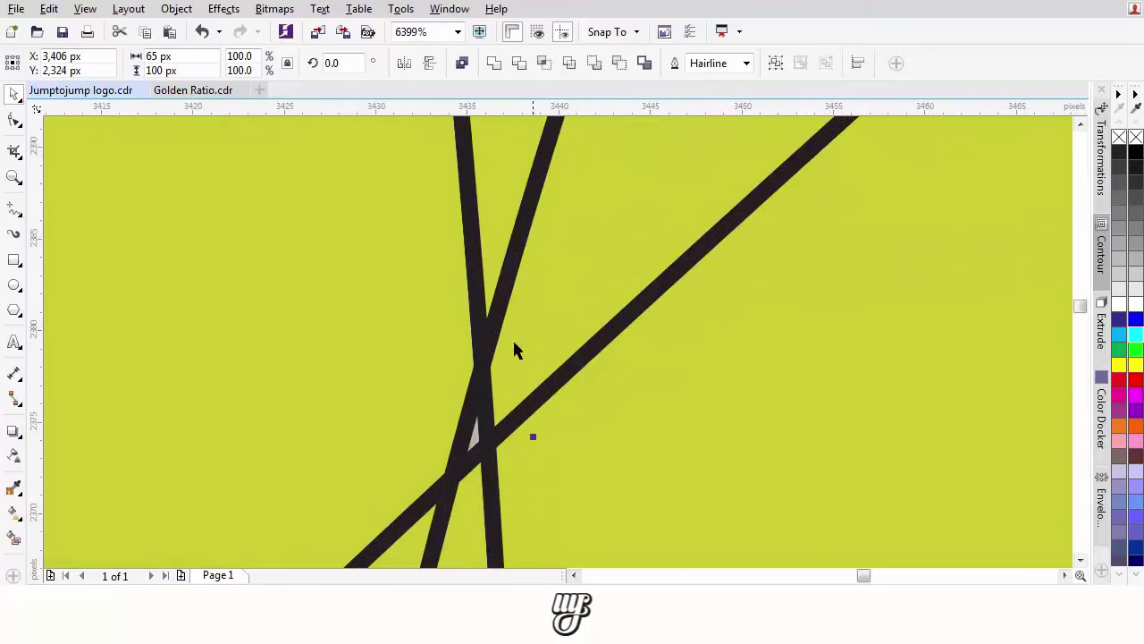
pyautogui.click(499, 70)
pyautogui.scroll(-1, 469, 308)
pyautogui.keyDown('shift'); pyautogui.click(334, 288); pyautogui.keyUp('shift')
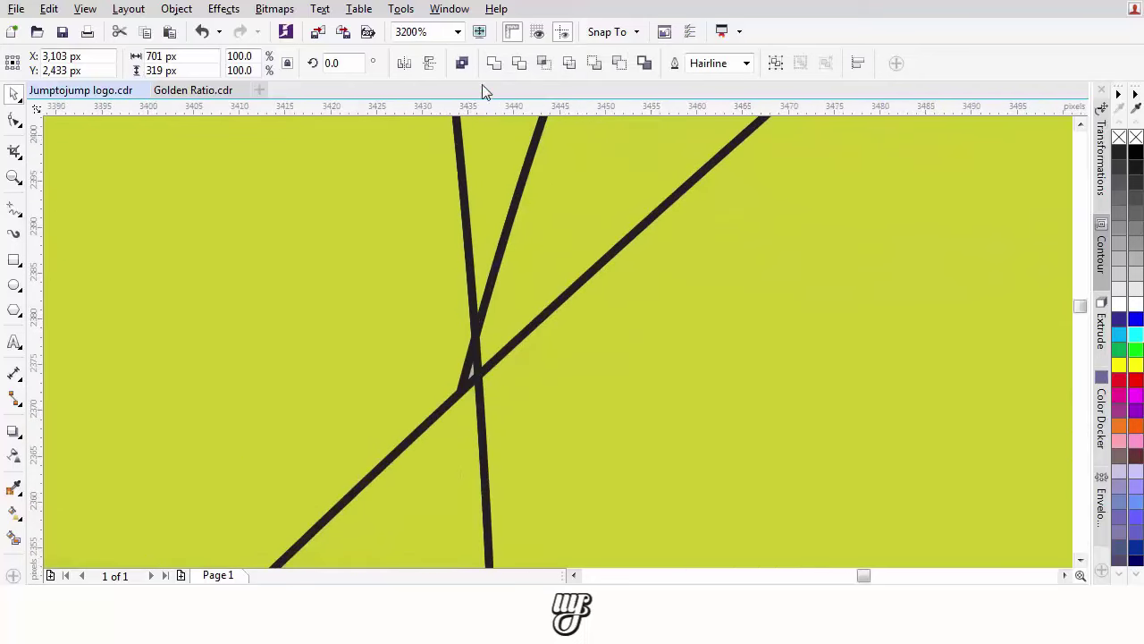
pyautogui.click(493, 66)
# - Smart-fill the tiny triangular gap at the arc crossing in lime green and weld it with the neighbouring lime shapes
pyautogui.click(13, 537)
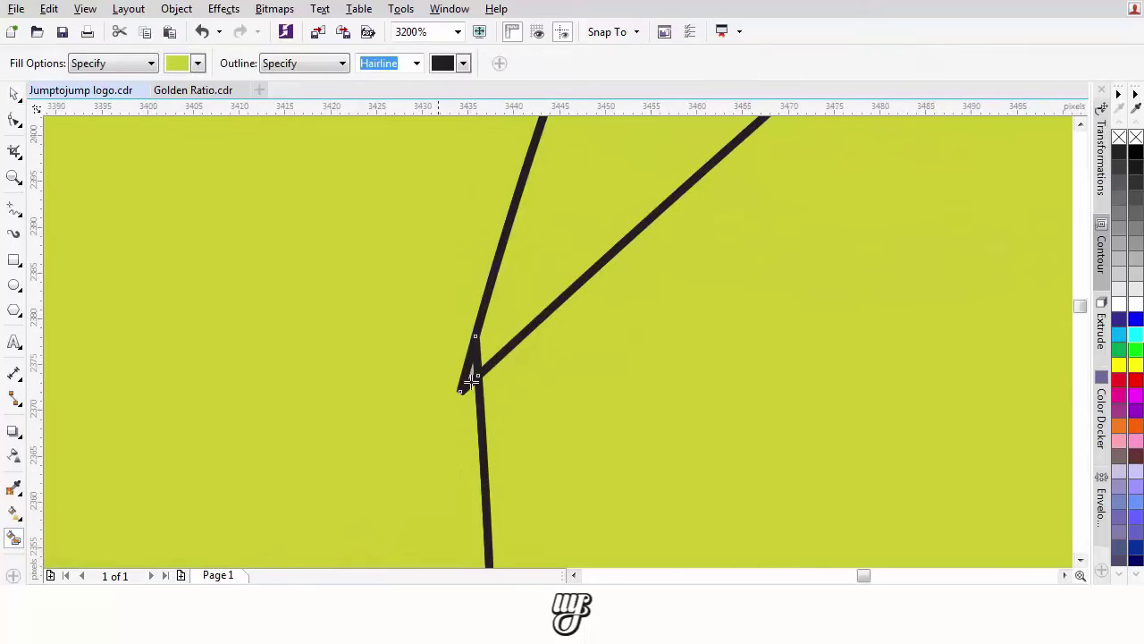
pyautogui.scroll(2, 477, 351)
pyautogui.click(13, 94)
pyautogui.scroll(-2, 502, 346)
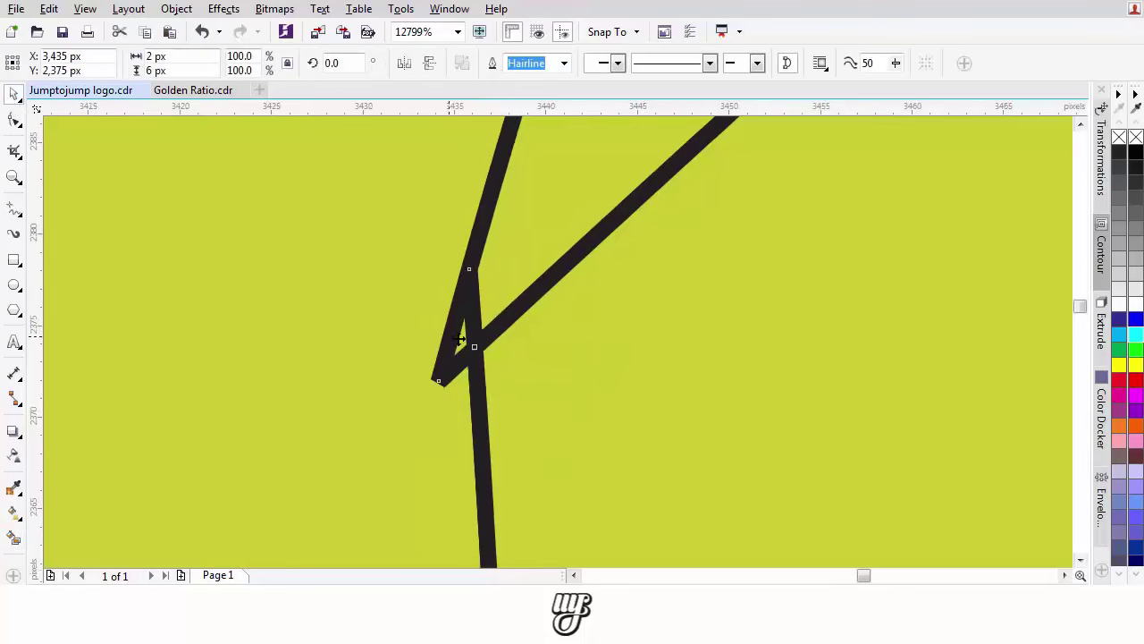
pyautogui.click(493, 63)
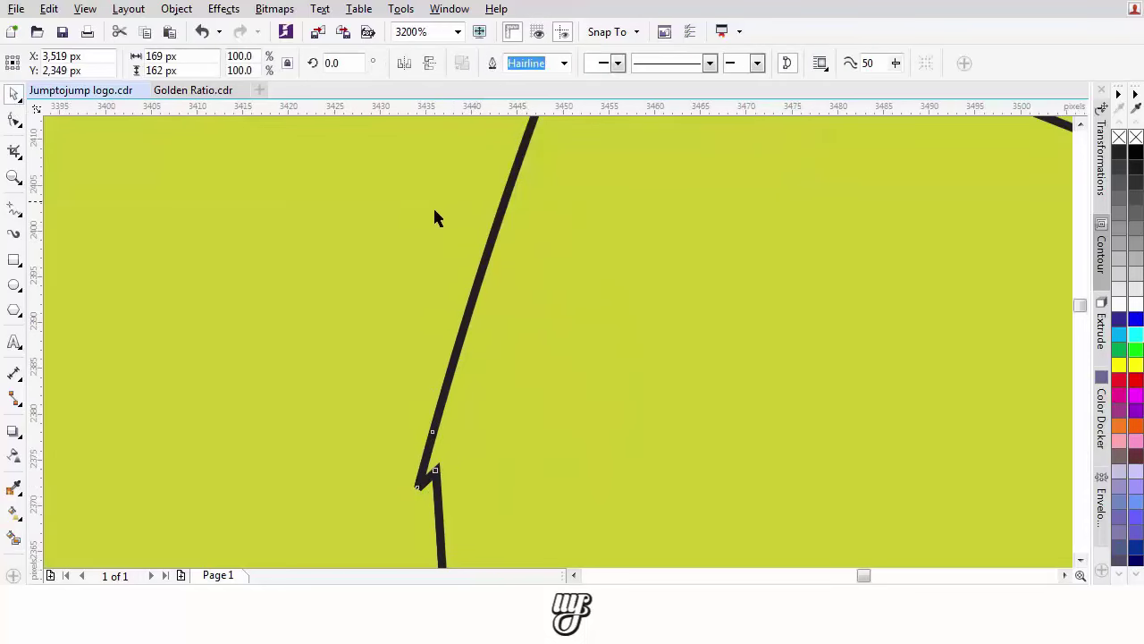
# - Select the lime regions along the outer edge together with the middle section of the band and weld them to the upper shape
pyautogui.scroll(-2, 477, 259)
pyautogui.scroll(-1, 651, 401)
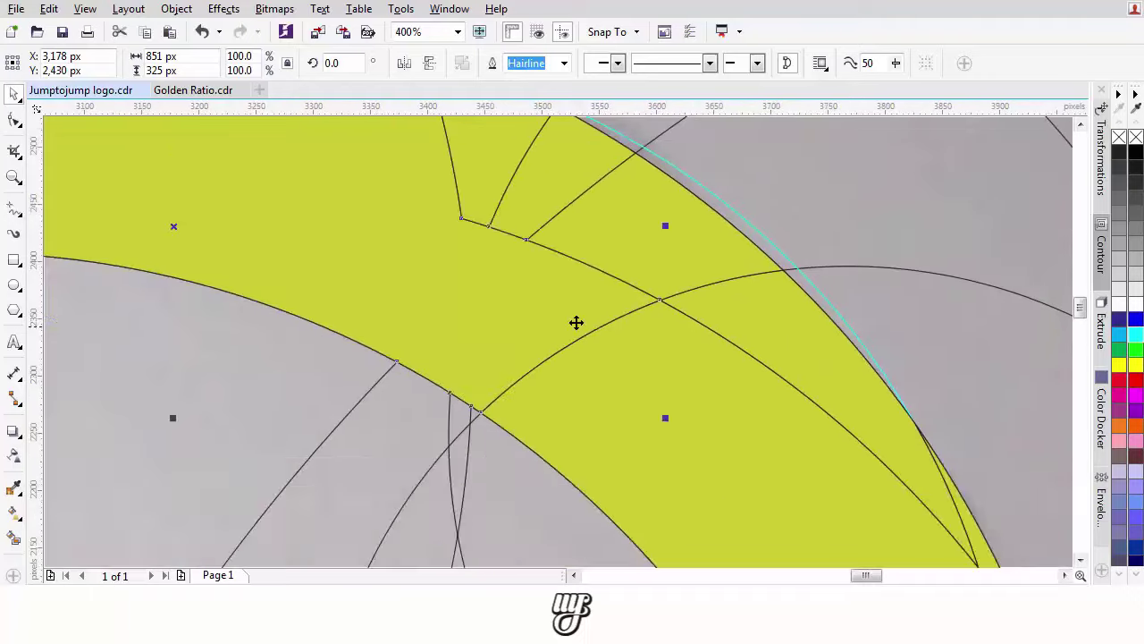
pyautogui.keyDown('shift'); pyautogui.click(580, 274); pyautogui.keyUp('shift')
pyautogui.keyDown('shift'); pyautogui.click(662, 345); pyautogui.keyUp('shift')
pyautogui.keyDown('shift'); pyautogui.click(729, 434); pyautogui.keyUp('shift')
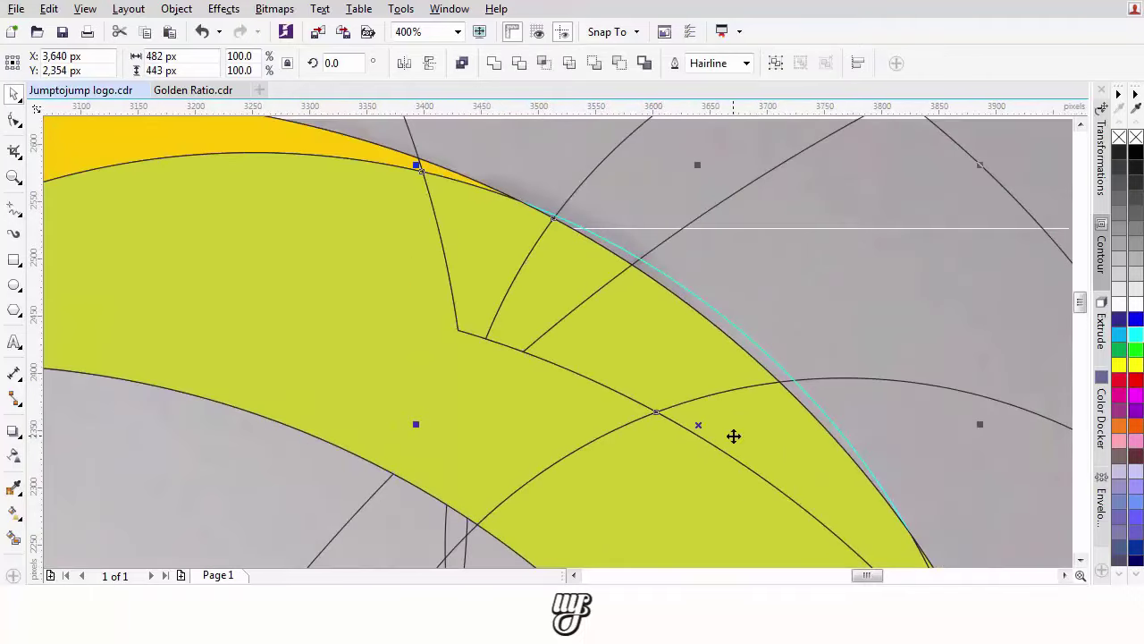
pyautogui.keyDown('shift'); pyautogui.click(683, 471); pyautogui.keyUp('shift')
pyautogui.click(491, 64)
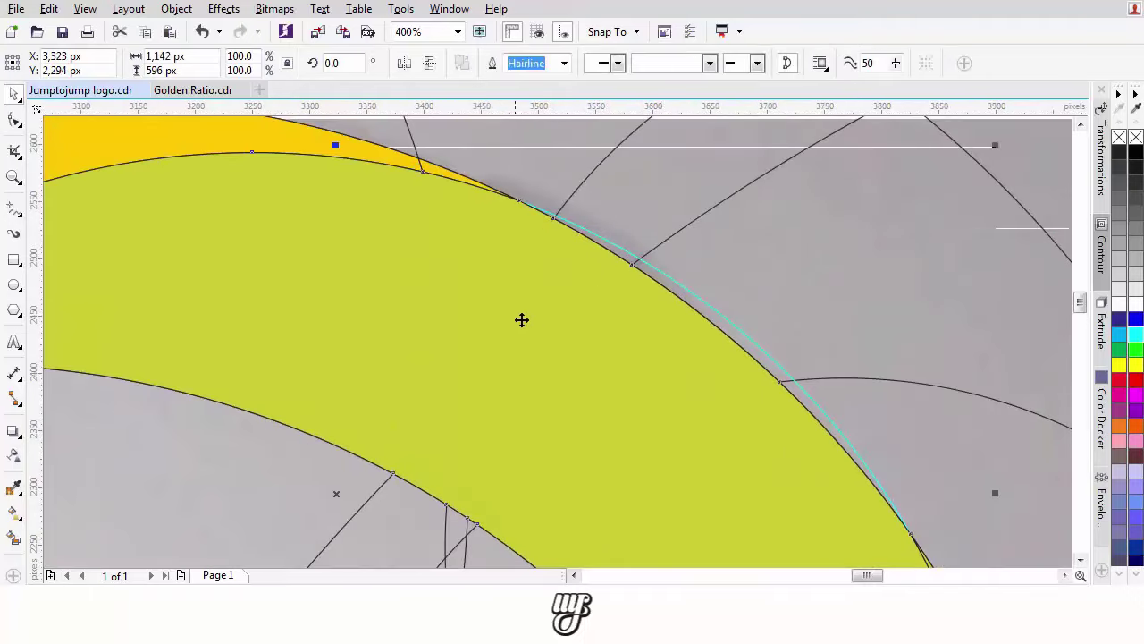
# - Weld the slivers on the band's outer edge and the adjoining lower section to the main lime shape
pyautogui.scroll(-1, 537, 313)
pyautogui.scroll(2, 662, 365)
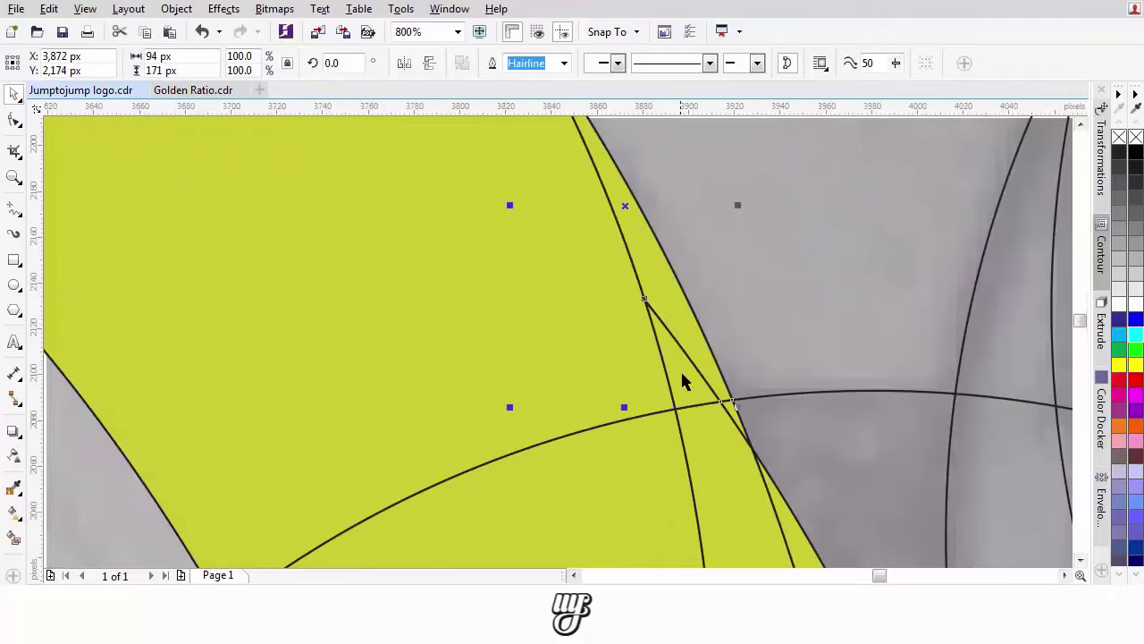
pyautogui.click(681, 372)
pyautogui.keyDown('shift'); pyautogui.click(663, 280); pyautogui.keyUp('shift')
pyautogui.scroll(-1, 617, 308)
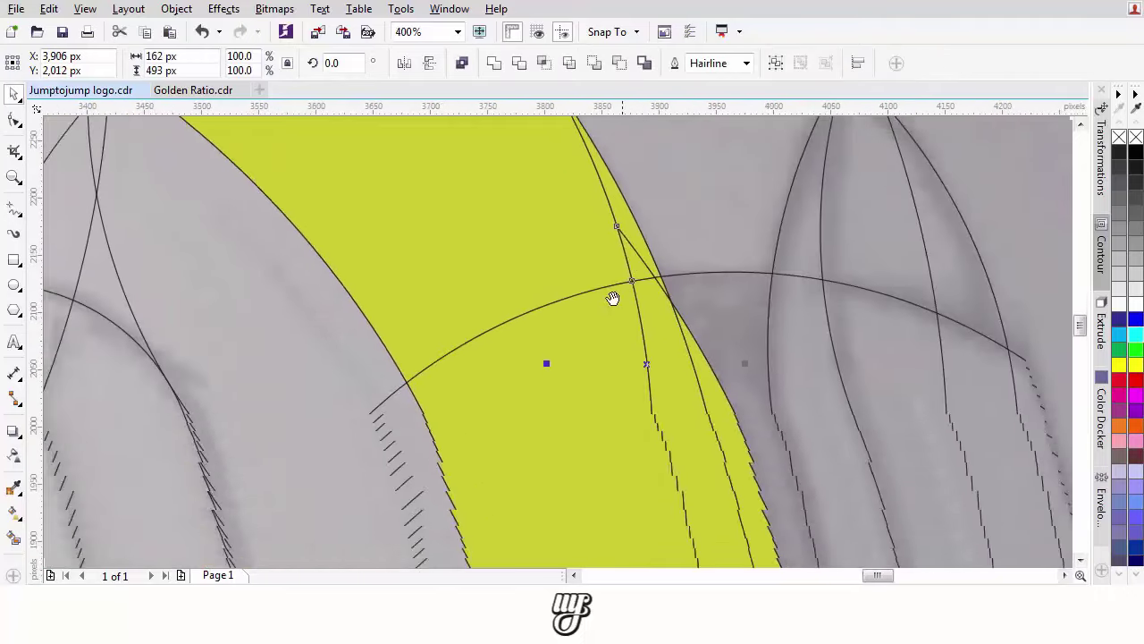
pyautogui.keyDown('shift'); pyautogui.click(613, 299); pyautogui.keyUp('shift')
pyautogui.click(493, 63)
pyautogui.scroll(4, 656, 266)
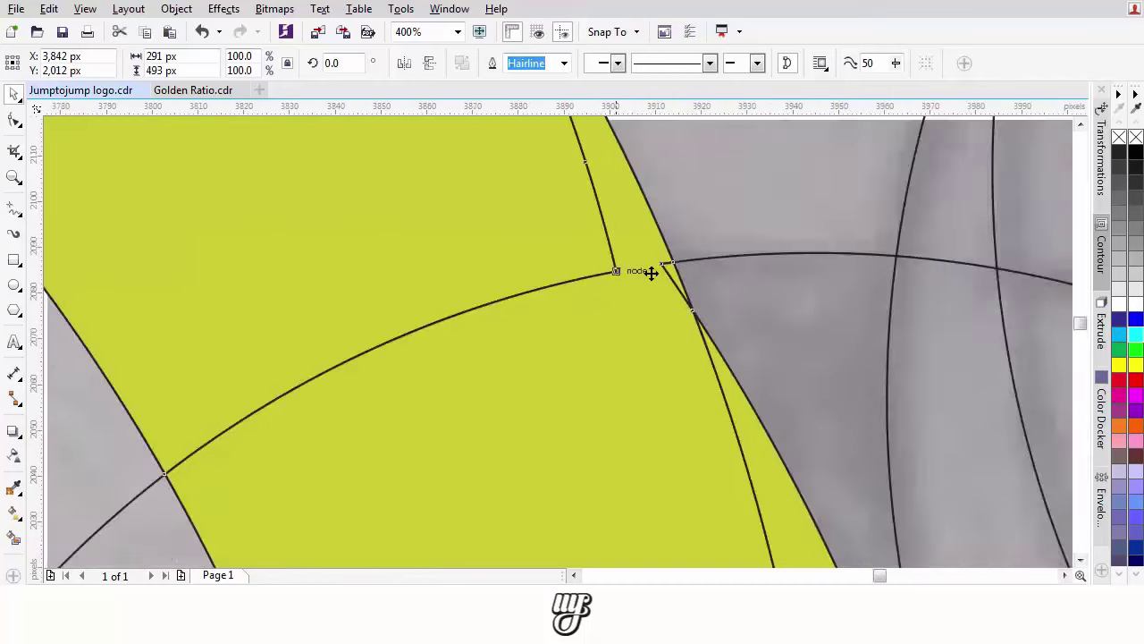
pyautogui.hotkey('ctrl', 'z')
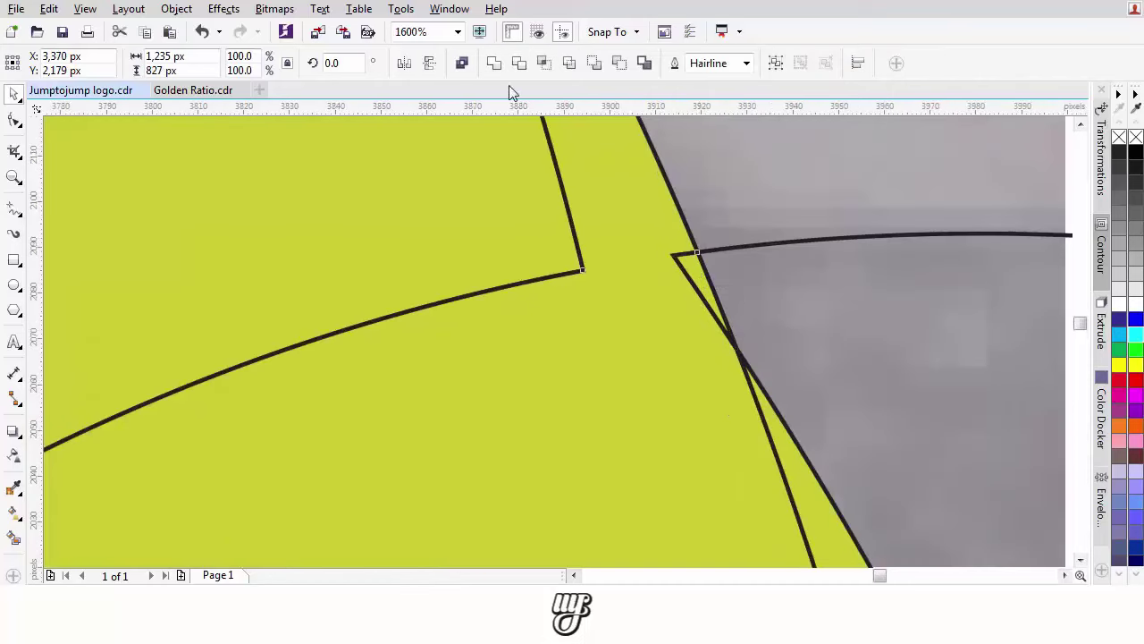
pyautogui.click(493, 63)
# - Select the outer strip and all the small lime pieces at the band's lower end and weld them into the main shape
pyautogui.scroll(-2, 594, 248)
pyautogui.moveTo(710, 498); pyautogui.dragTo(607, 256)
pyautogui.click(608, 263)
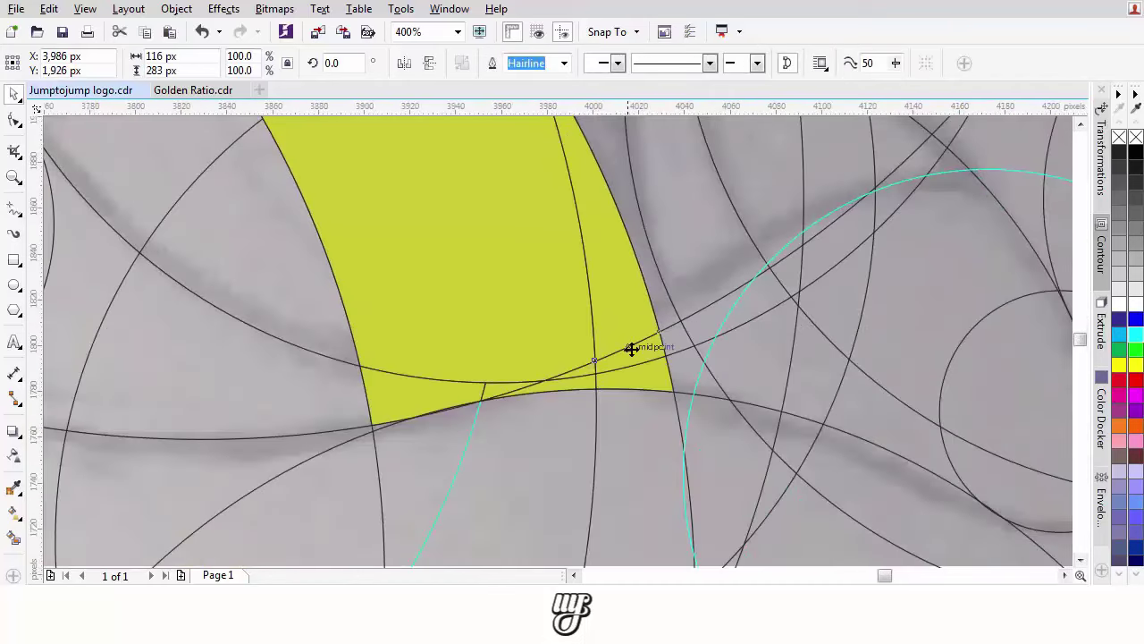
pyautogui.scroll(2, 629, 347)
pyautogui.keyDown('shift'); pyautogui.click(637, 384); pyautogui.keyUp('shift')
pyautogui.moveTo(570, 414); pyautogui.dragTo(686, 299)
pyautogui.keyDown('shift'); pyautogui.click(638, 359); pyautogui.keyUp('shift')
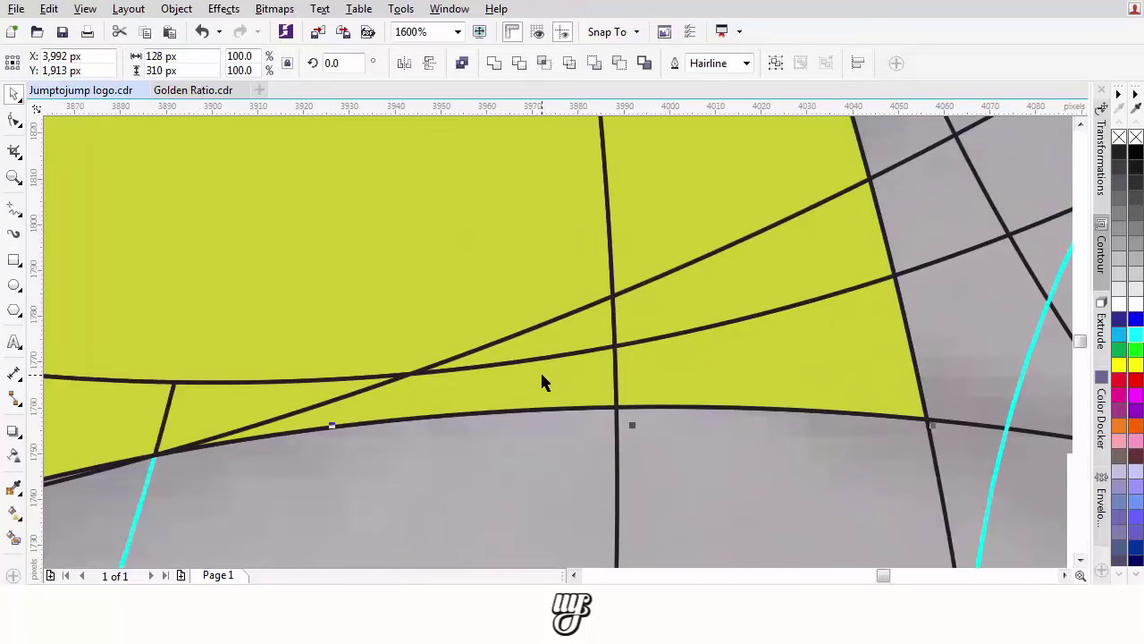
pyautogui.moveTo(289, 355); pyautogui.dragTo(554, 288)
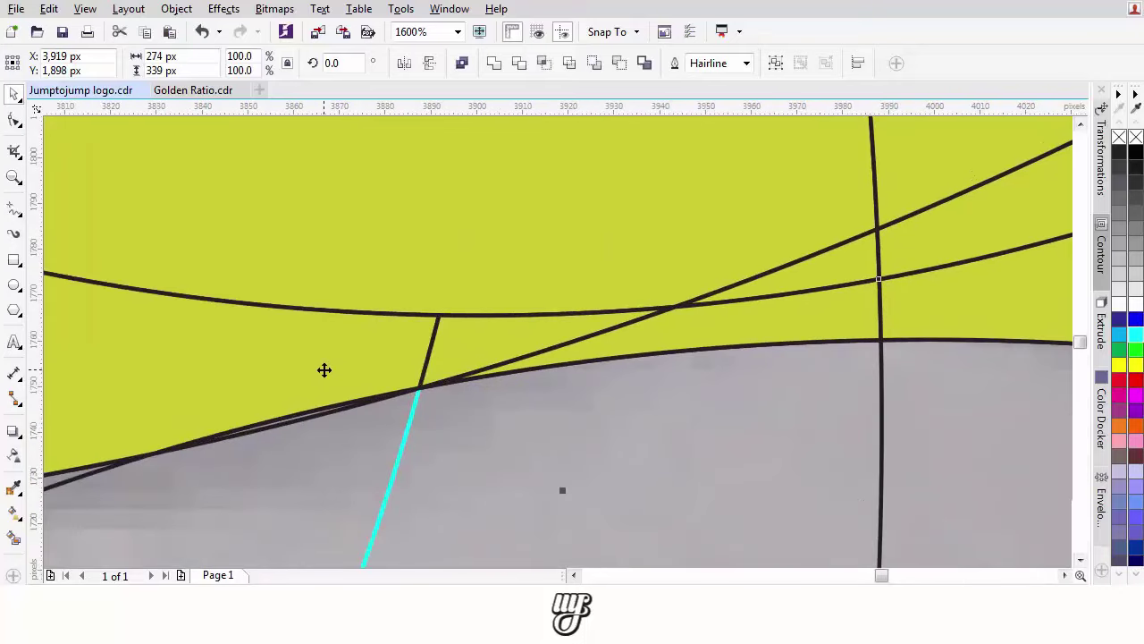
pyautogui.scroll(-2, 325, 369)
pyautogui.click(506, 156)
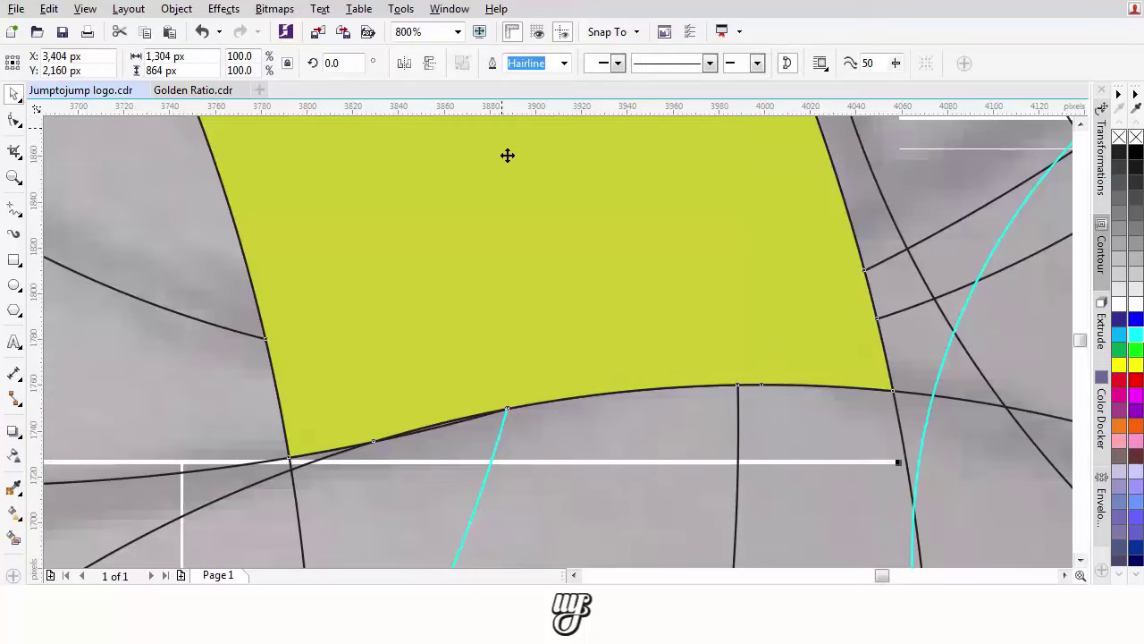
pyautogui.scroll(-6, 542, 256)
pyautogui.scroll(2, 572, 353)
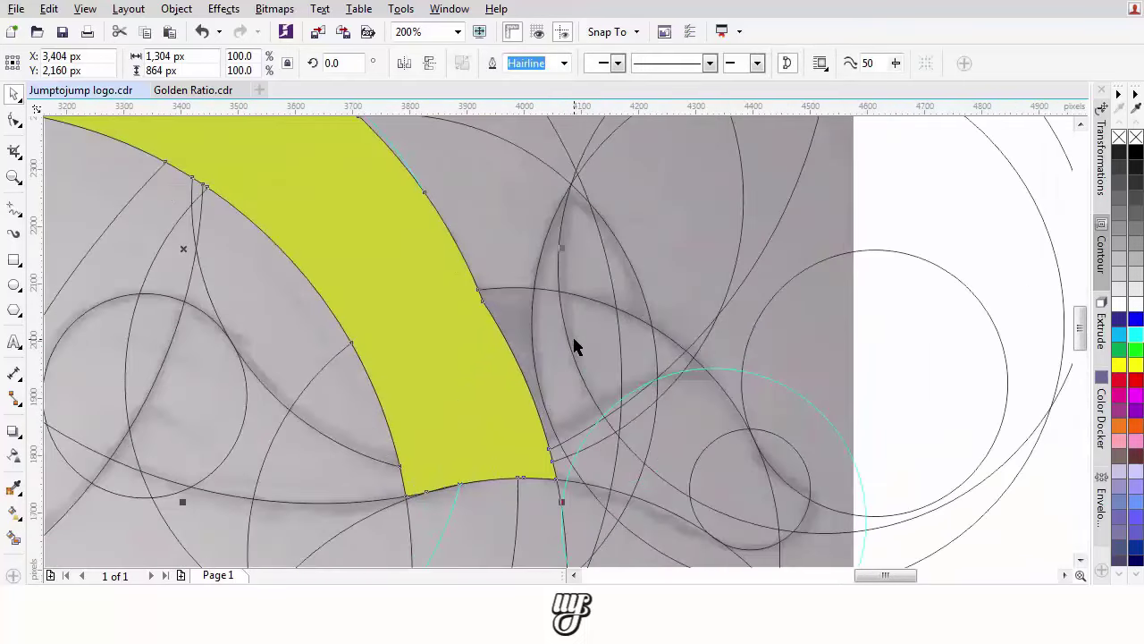
pyautogui.scroll(-2, 575, 344)
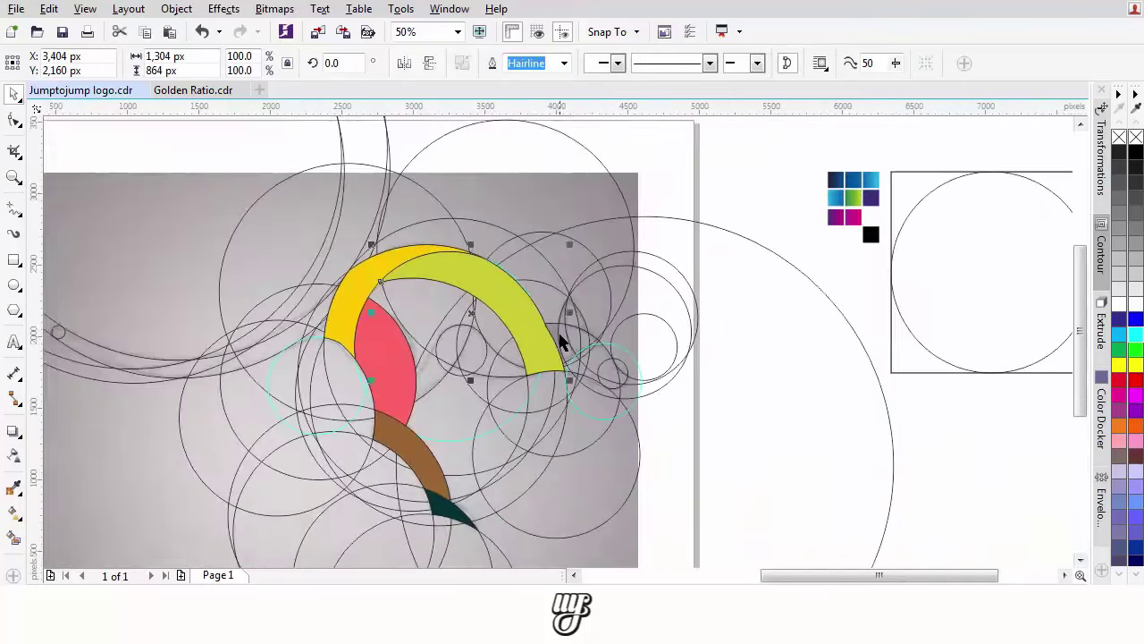
pyautogui.scroll(2, 543, 355)
pyautogui.hscroll(1, 503, 425)
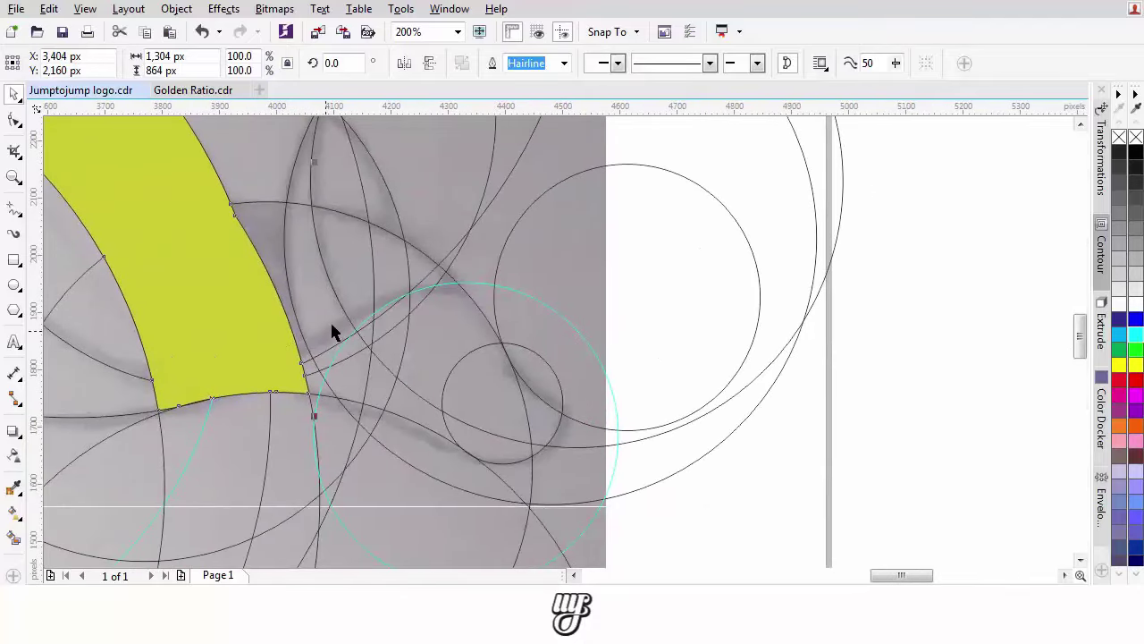
# - Set the Smart Fill colour to pink and fill the adjoining regions between the lime band's lower end and the small circle
pyautogui.scroll(1, 371, 340)
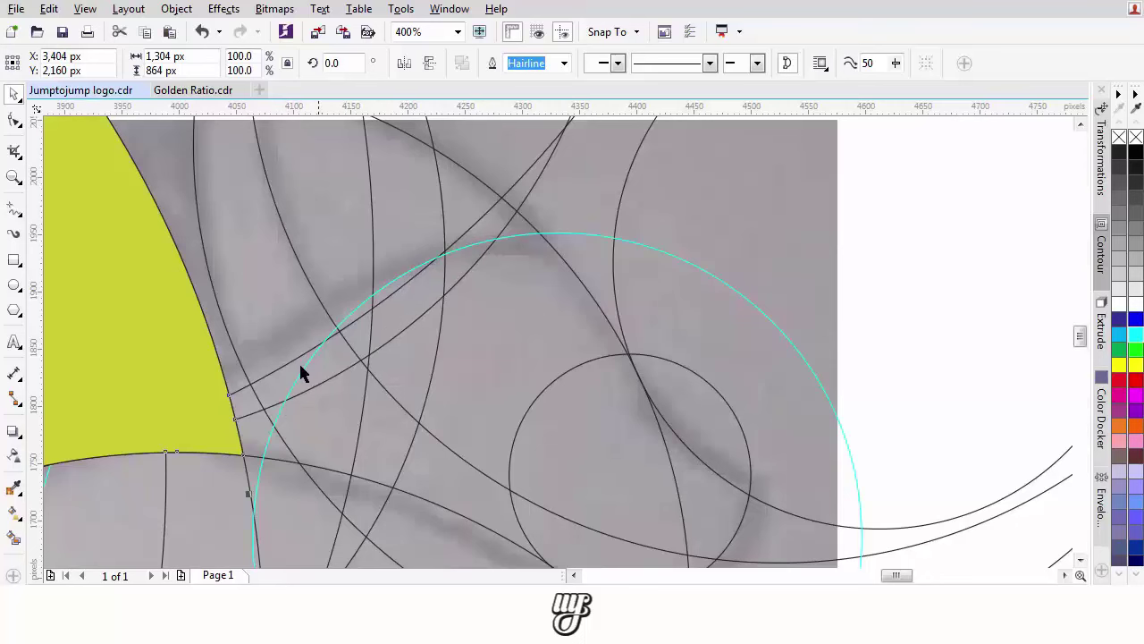
pyautogui.moveTo(209, 362); pyautogui.dragTo(140, 294)
pyautogui.click(14, 537)
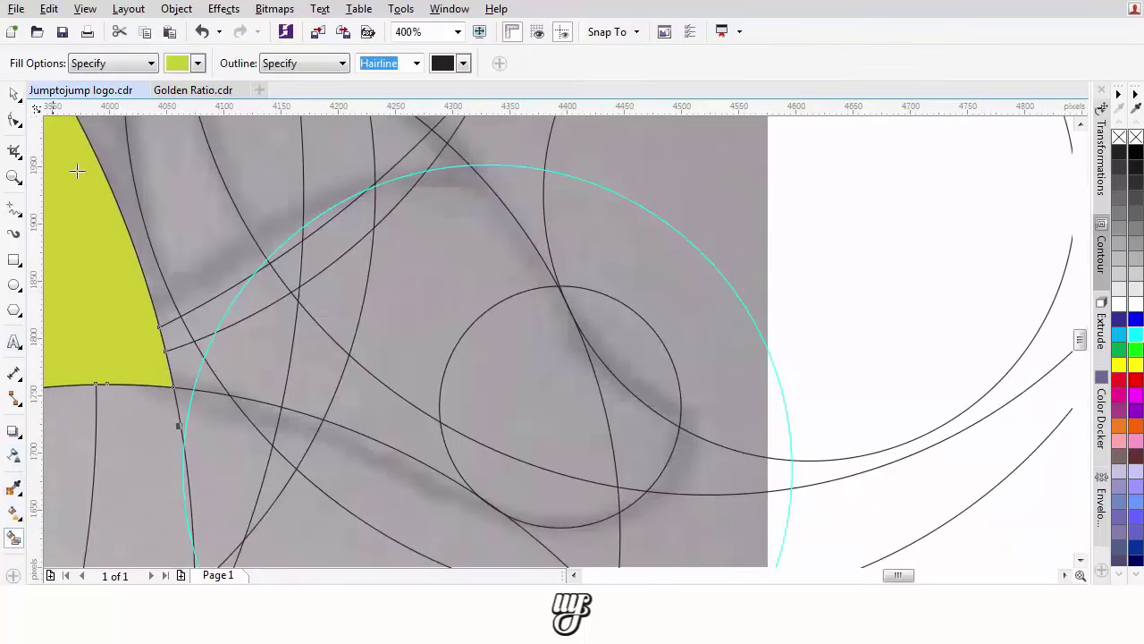
pyautogui.click(197, 64)
pyautogui.click(230, 136)
pyautogui.click(263, 376)
pyautogui.click(303, 387)
pyautogui.click(384, 424)
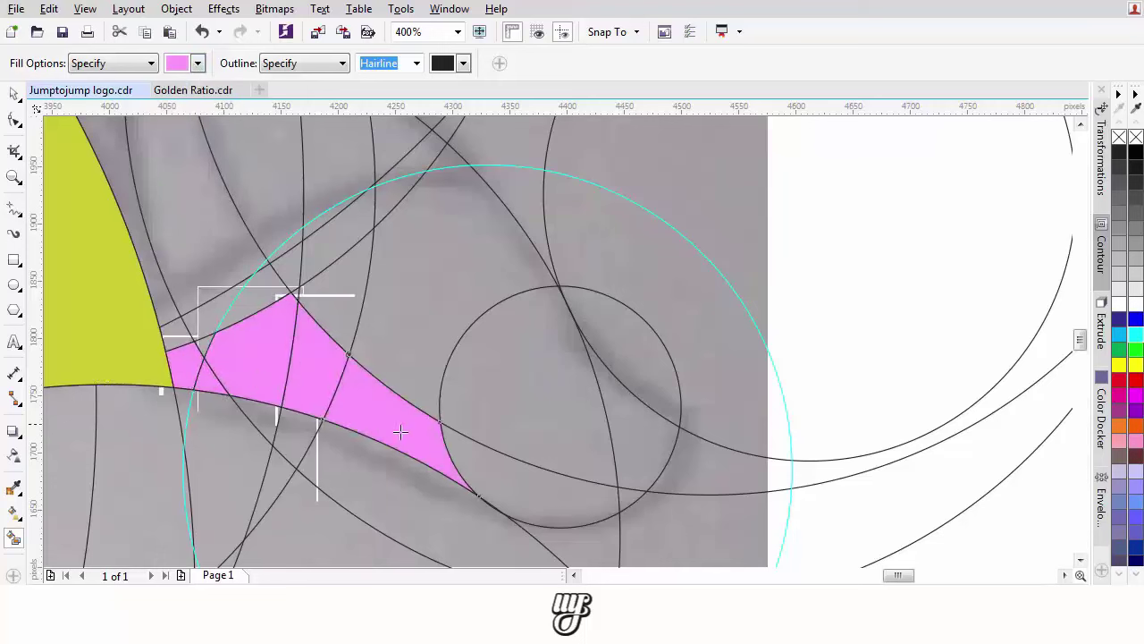
# - Smart-fill the small circle's lower and outer regions, its interior and the large region above it in pink
pyautogui.click(505, 474)
pyautogui.click(621, 438)
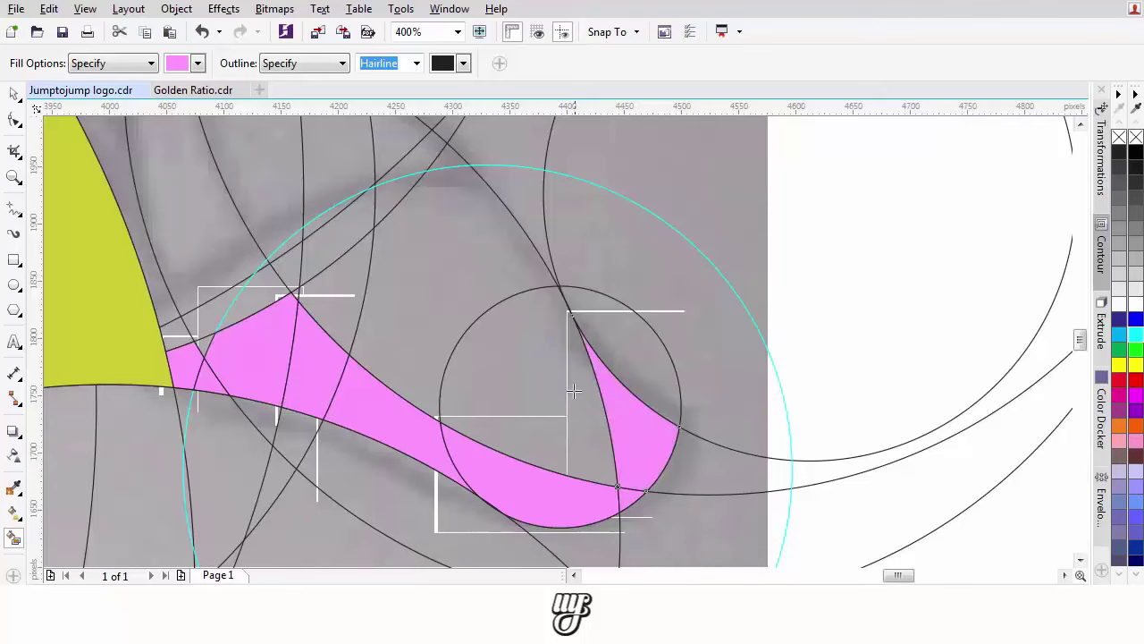
pyautogui.click(532, 330)
pyautogui.scroll(-1, 519, 394)
pyautogui.scroll(1, 505, 363)
pyautogui.click(505, 363)
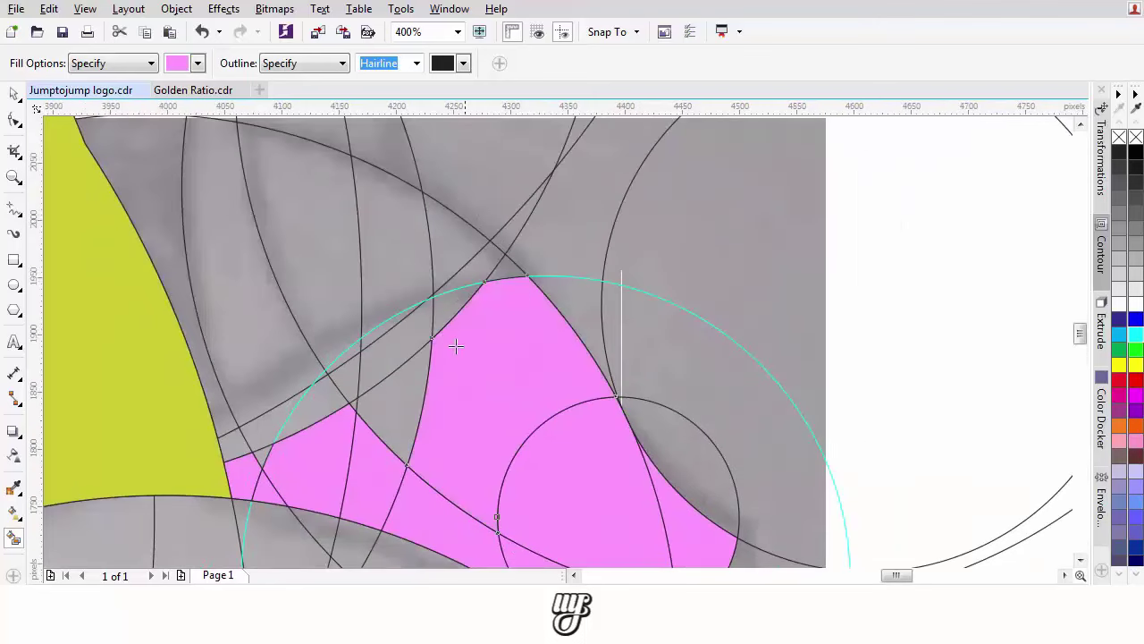
# - Smart-fill the gap under the large circle's arc and the adjacent strip between the two crossing arcs in pink
pyautogui.hscroll(-1, 501, 349)
pyautogui.hscroll(-1, 534, 331)
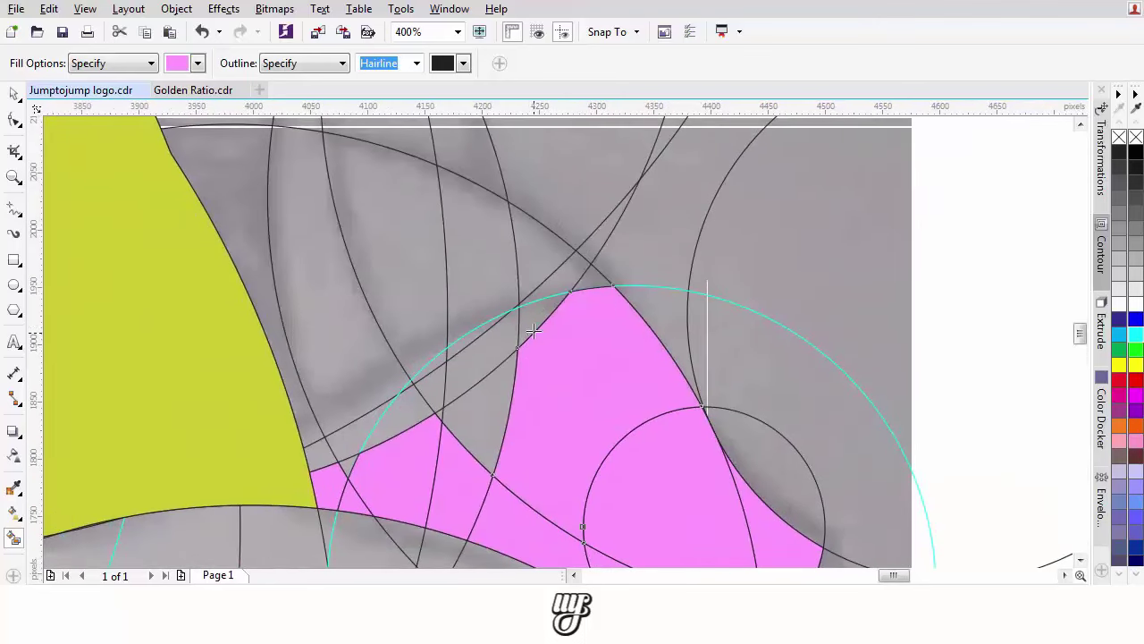
pyautogui.scroll(-1, 528, 323)
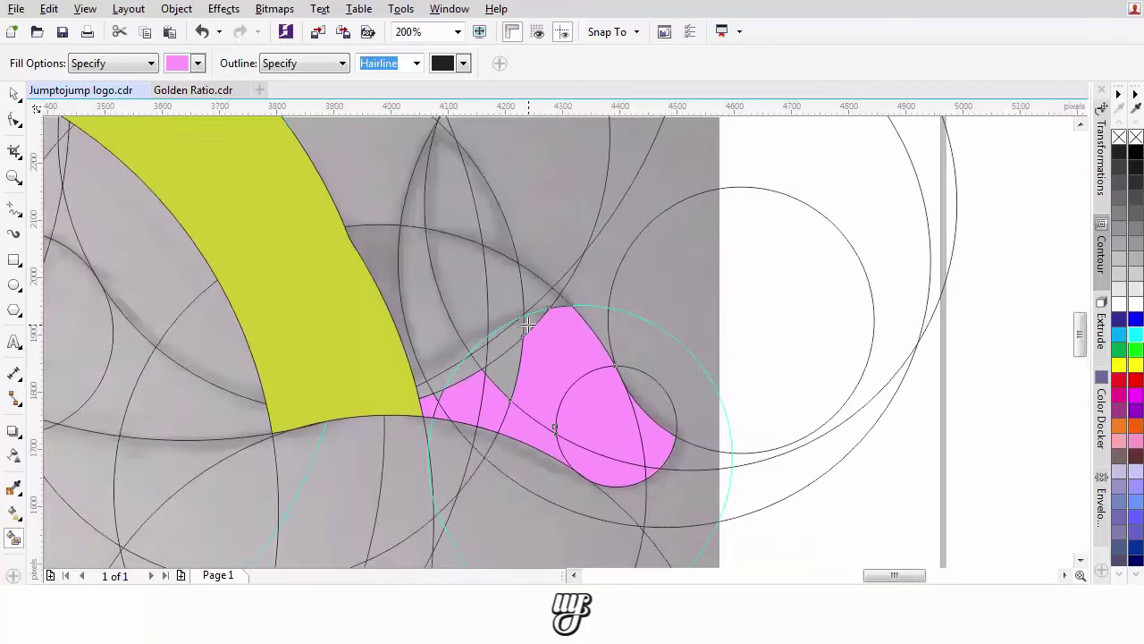
pyautogui.scroll(1, 529, 326)
pyautogui.scroll(1, 531, 329)
pyautogui.click(531, 329)
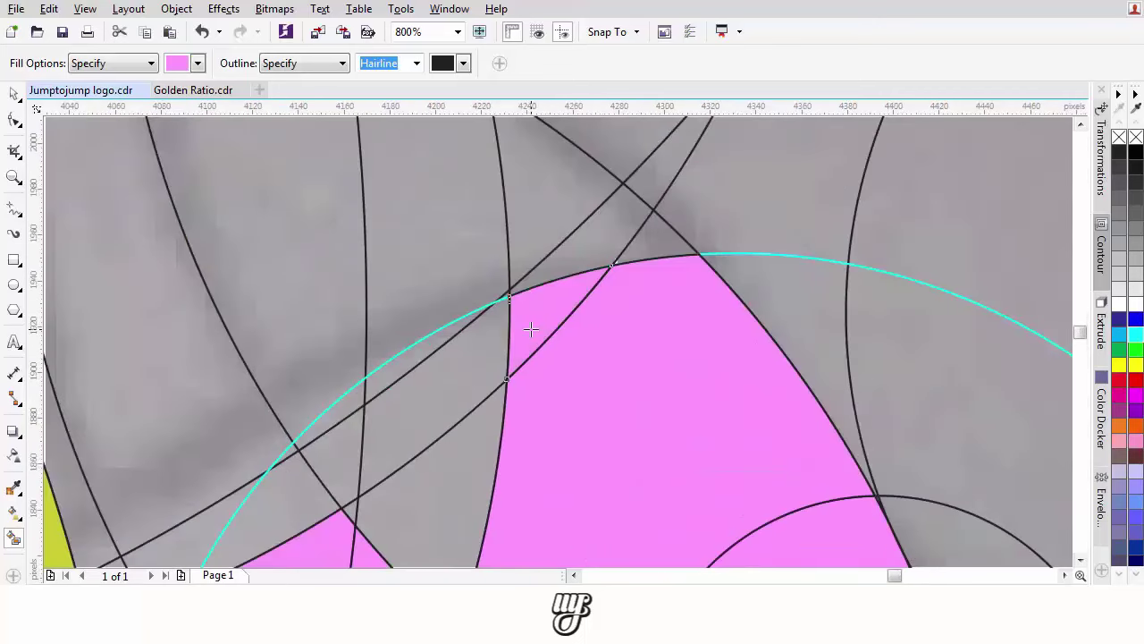
pyautogui.click(460, 360)
# - Smart-fill the inner triangular gap and the rest of the strip leading towards the lime band in pink
pyautogui.scroll(-1, 461, 362)
pyautogui.scroll(1, 549, 302)
pyautogui.scroll(-1, 529, 306)
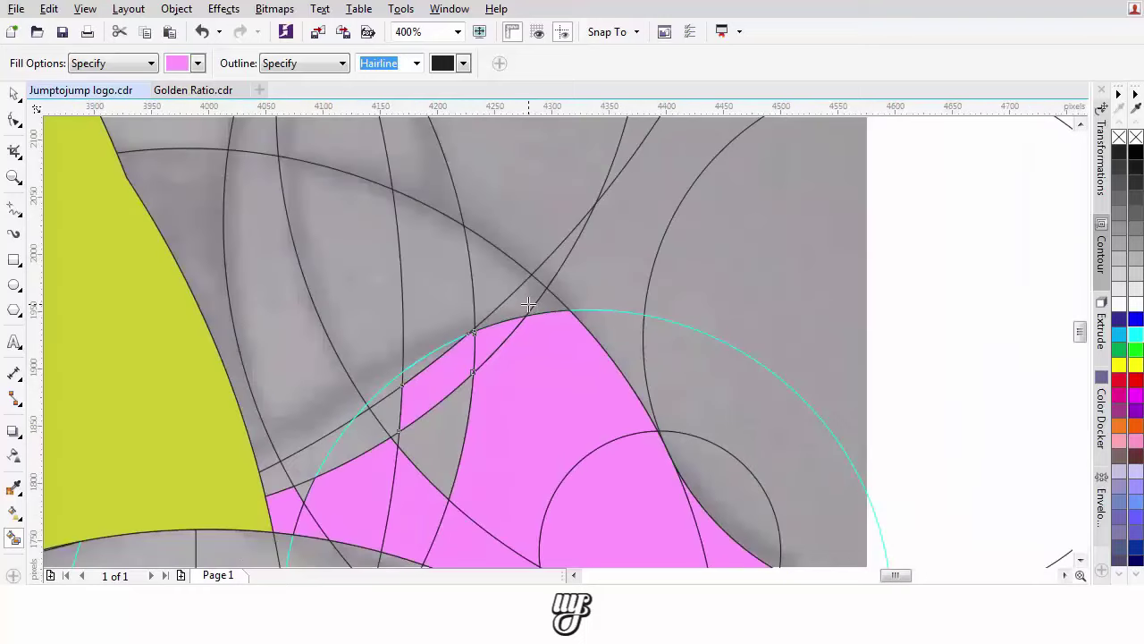
pyautogui.scroll(-1, 527, 308)
pyautogui.scroll(1, 520, 329)
pyautogui.scroll(1, 446, 346)
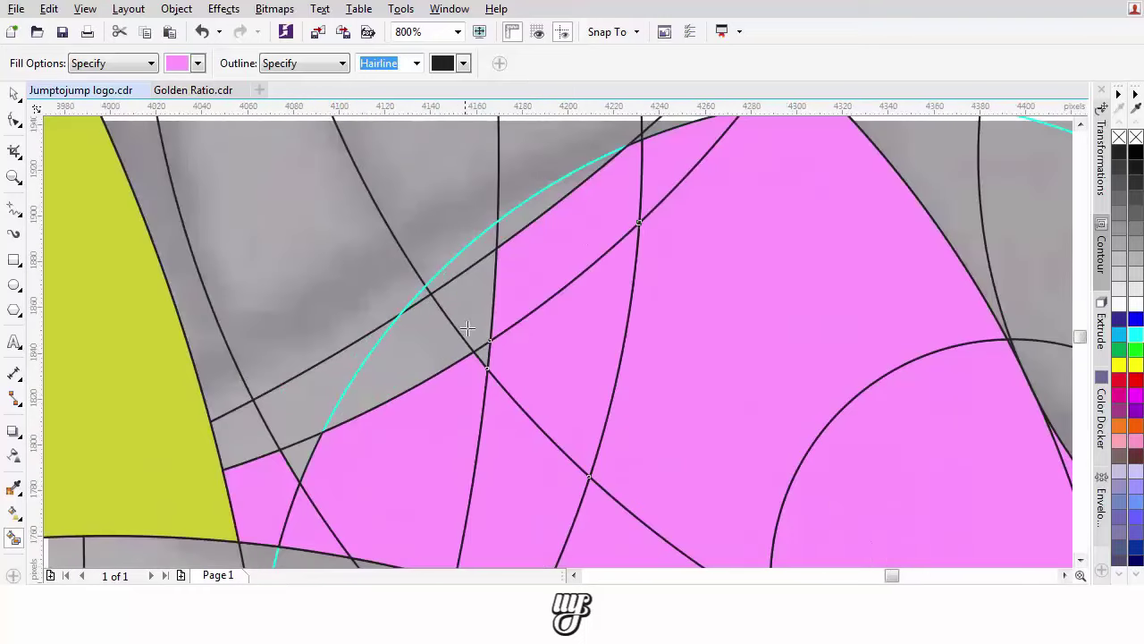
pyautogui.click(290, 421)
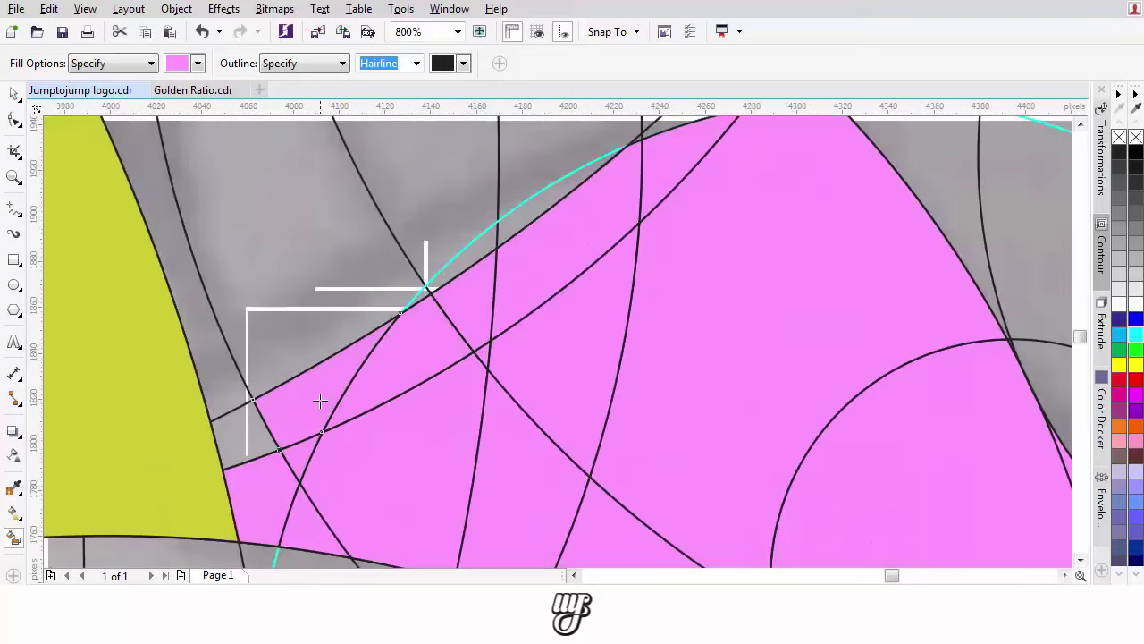
# - Smart-fill the thin slivers between the pink strip and the large circle's upper arc in pink
pyautogui.scroll(-2, 480, 376)
pyautogui.scroll(3, 480, 375)
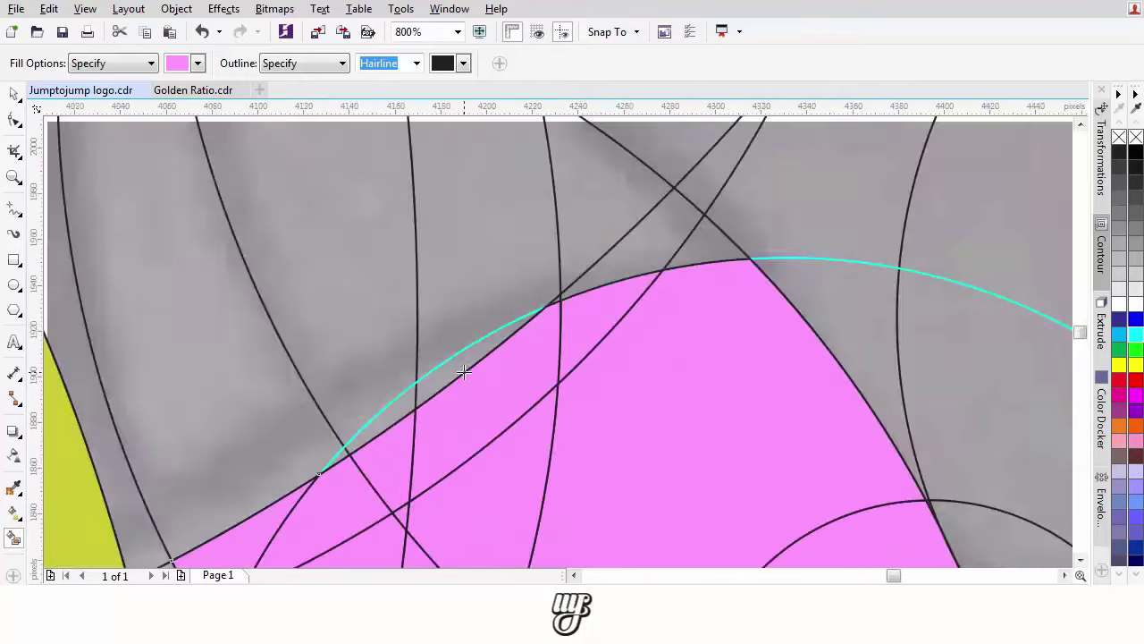
pyautogui.scroll(-2, 474, 344)
pyautogui.scroll(1, 461, 346)
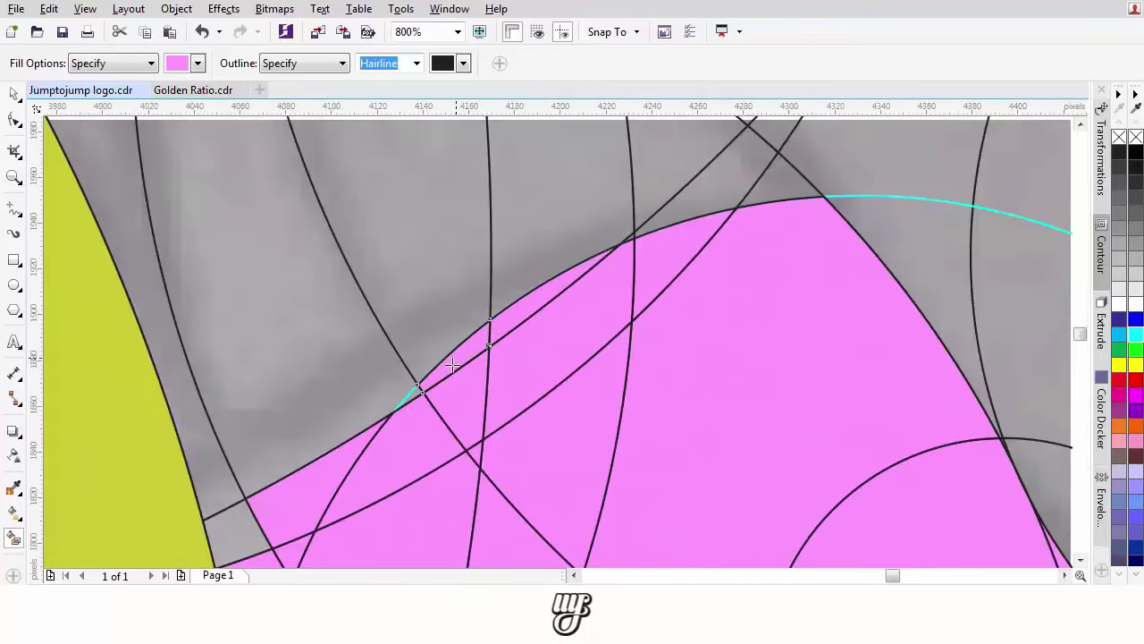
pyautogui.scroll(-2, 473, 340)
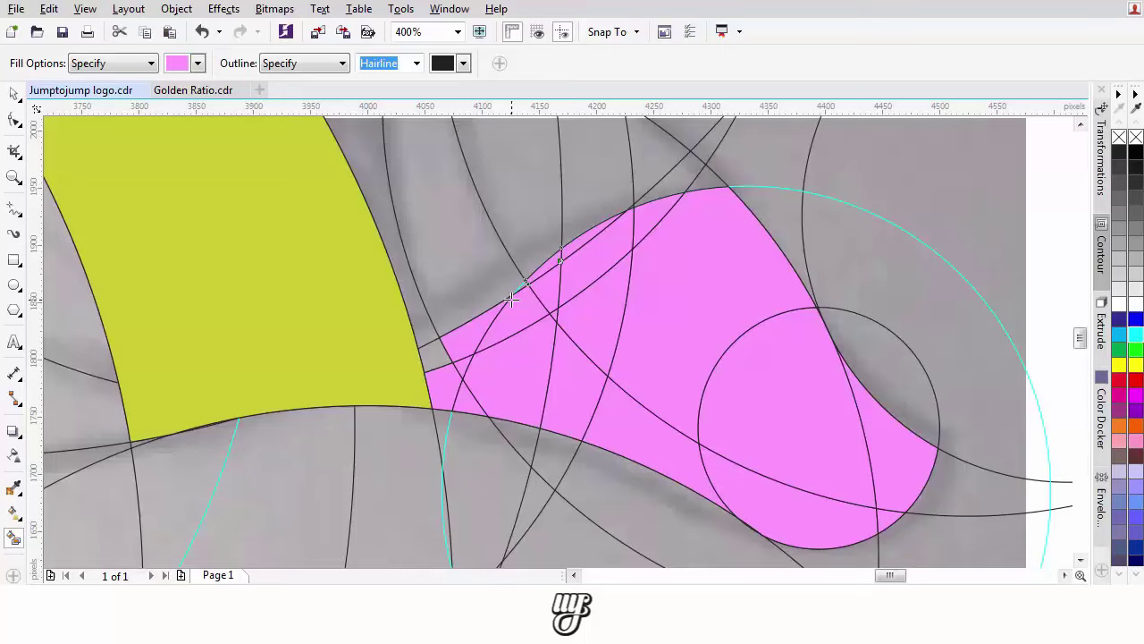
pyautogui.moveTo(511, 299); pyautogui.dragTo(492, 354)
pyautogui.scroll(2, 502, 345)
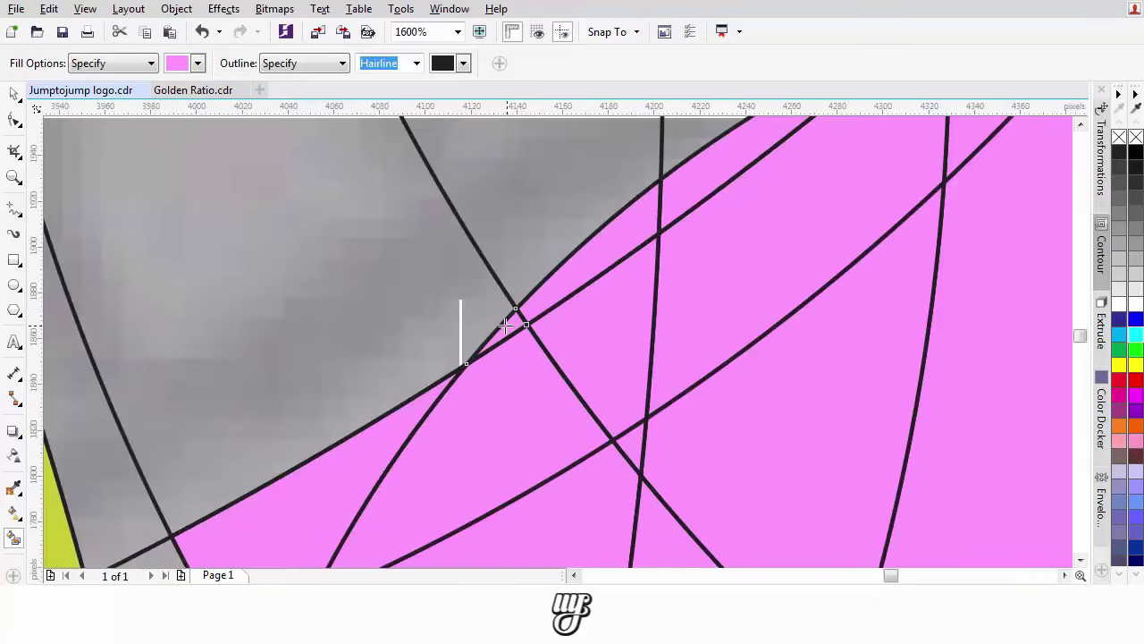
pyautogui.scroll(-3, 511, 327)
pyautogui.scroll(1, 448, 360)
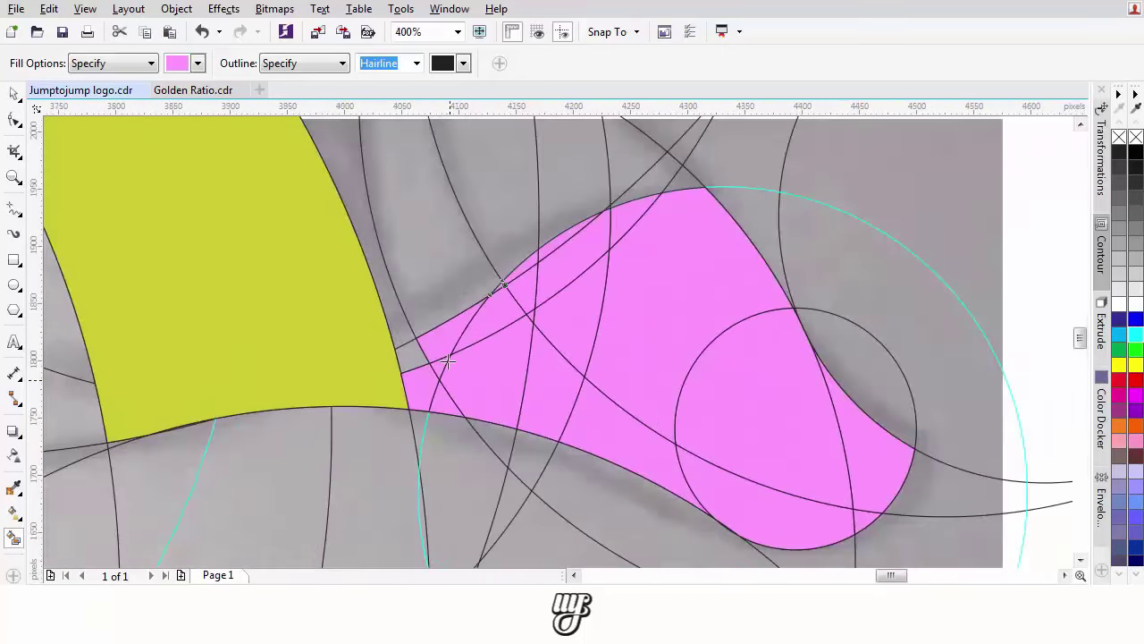
# - Delete the pink pieces lying outside the large circle, next to the lime band
pyautogui.click(14, 92)
pyautogui.scroll(1, 438, 344)
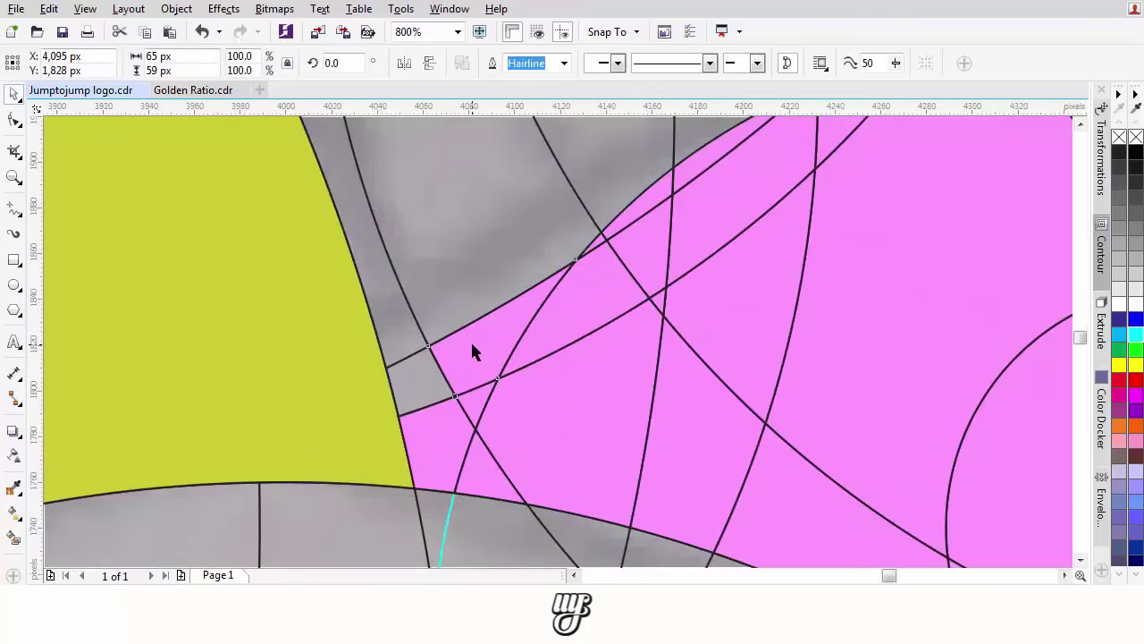
pyautogui.press('Delete')
pyautogui.click(474, 401)
pyautogui.press('Delete')
pyautogui.click(434, 429)
pyautogui.press('Delete')
pyautogui.scroll(-2, 454, 418)
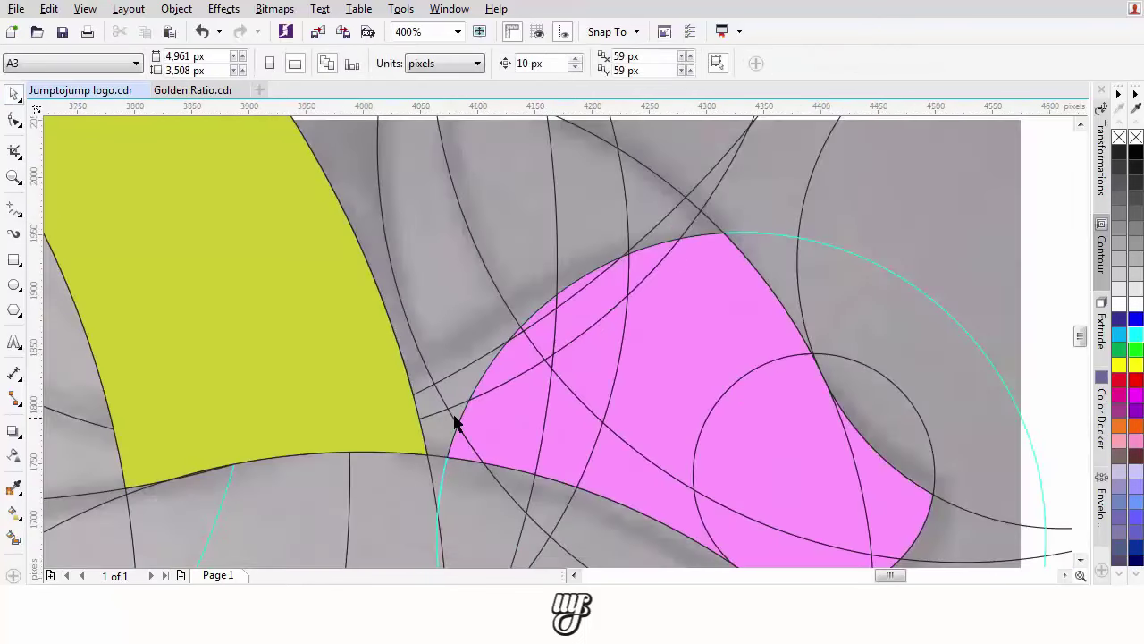
# - Select the large pink regions from the small circle across to the large circle's inner edge and weld them into one shape
pyautogui.moveTo(497, 398); pyautogui.dragTo(467, 400)
pyautogui.scroll(1, 617, 489)
pyautogui.click(641, 508)
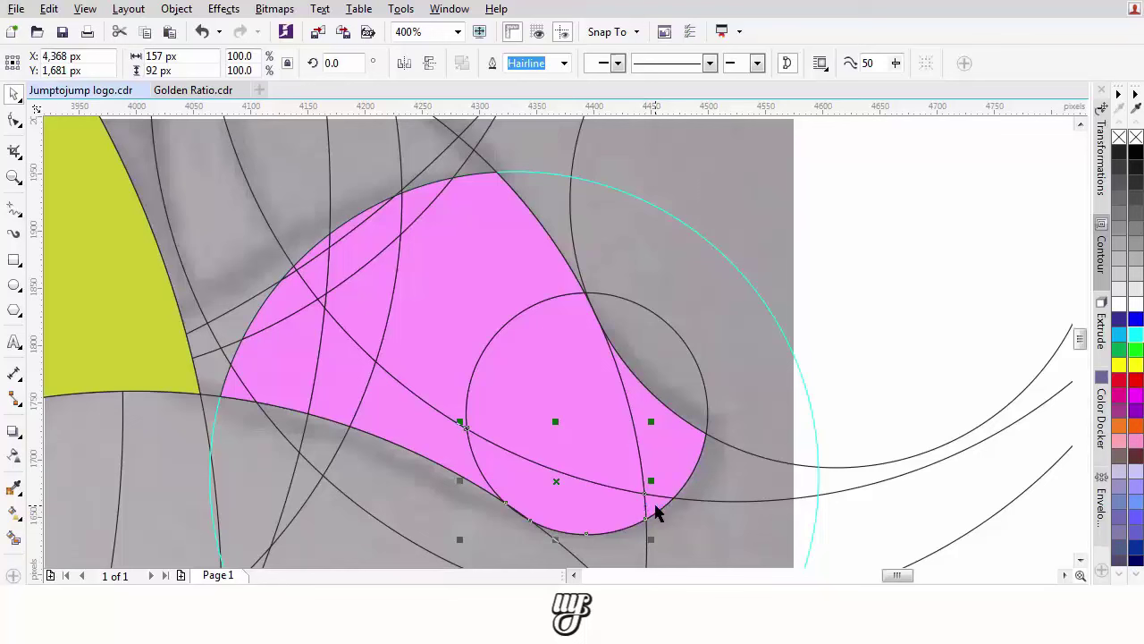
pyautogui.keyDown('shift'); pyautogui.click(620, 447); pyautogui.keyUp('shift')
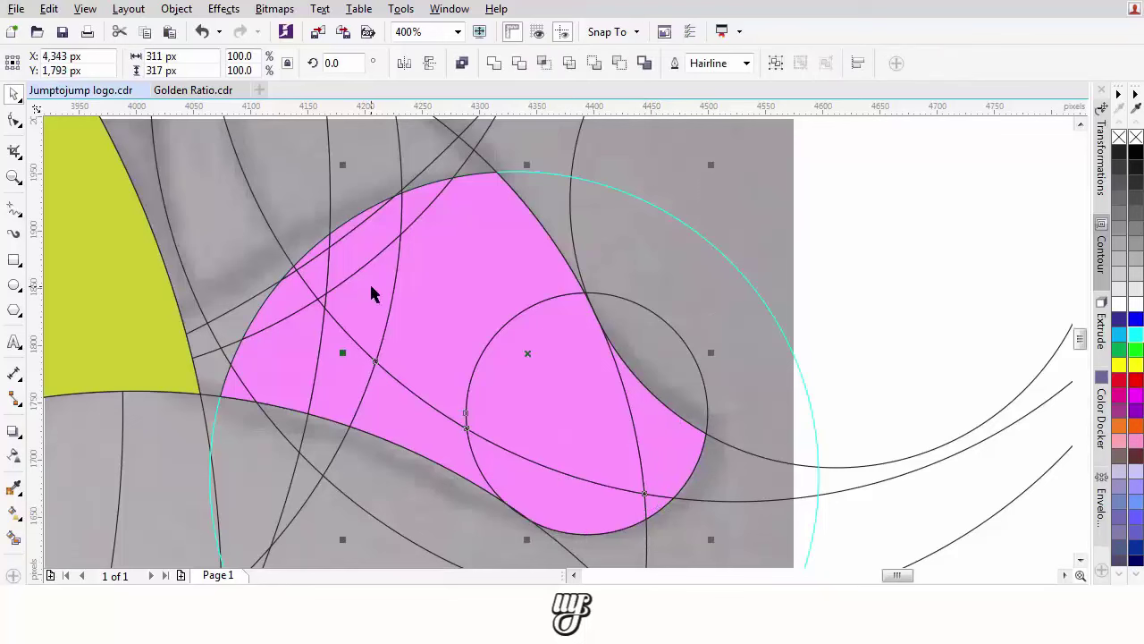
pyautogui.keyDown('shift'); pyautogui.click(371, 289); pyautogui.keyUp('shift')
pyautogui.keyDown('shift'); pyautogui.click(337, 367); pyautogui.keyUp('shift')
pyautogui.keyDown('shift'); pyautogui.click(287, 372); pyautogui.keyUp('shift')
pyautogui.keyDown('shift'); pyautogui.click(232, 384); pyautogui.keyUp('shift')
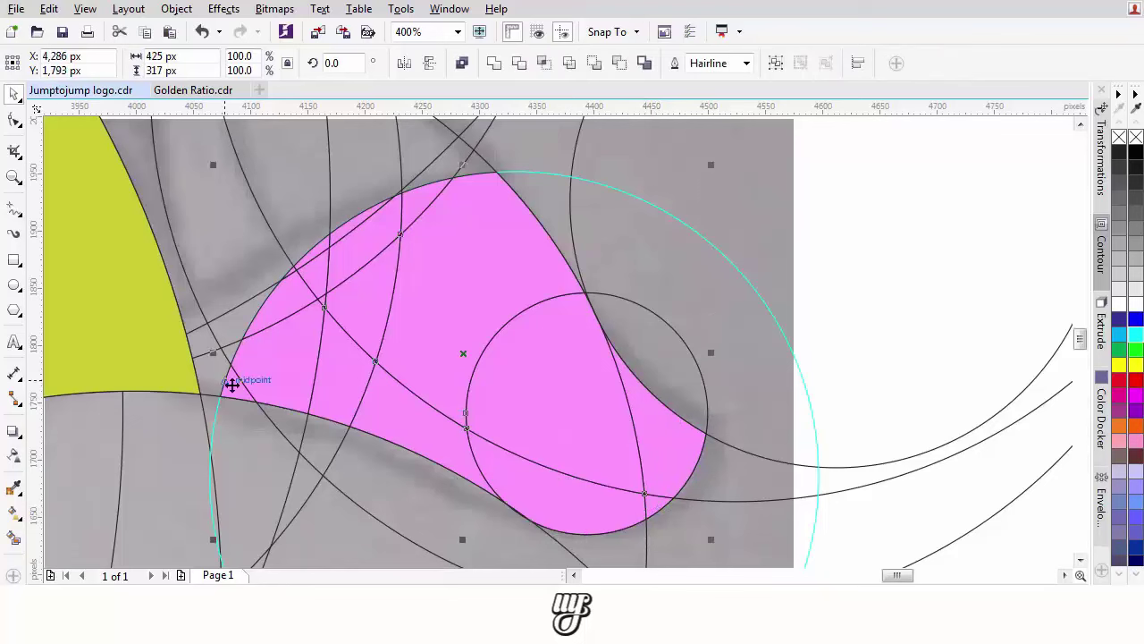
pyautogui.click(494, 63)
# - Select the remaining small pink pieces and slivers along the large circle's arc and weld them with the main pink shape
pyautogui.scroll(2, 386, 340)
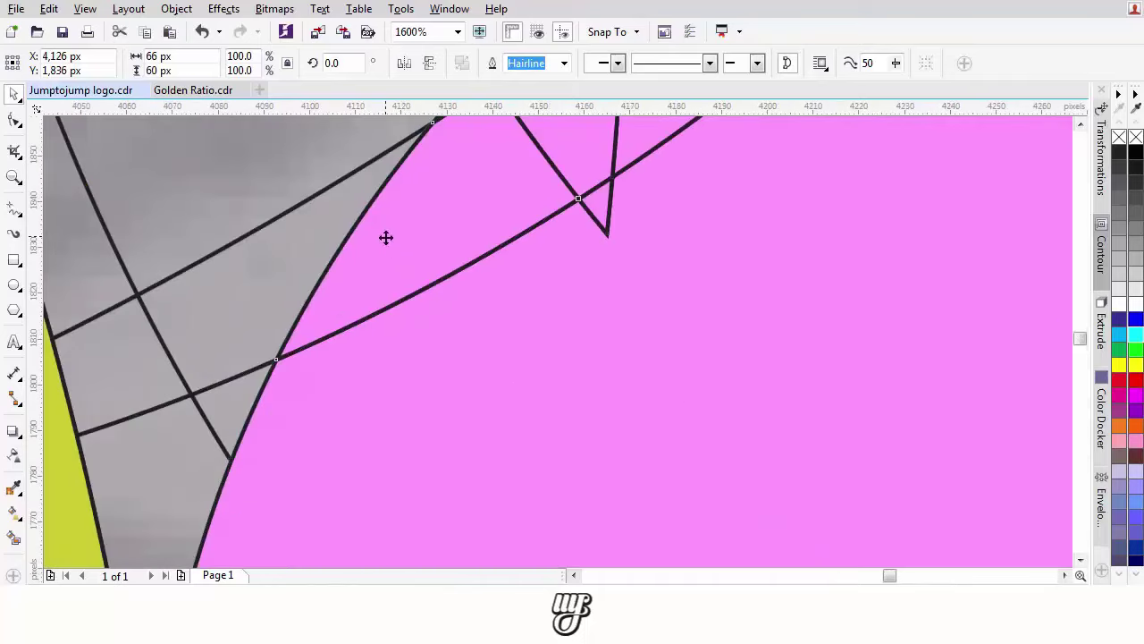
pyautogui.scroll(-1, 385, 238)
pyautogui.moveTo(516, 228); pyautogui.dragTo(473, 387)
pyautogui.scroll(1, 473, 387)
pyautogui.keyDown('shift'); pyautogui.click(431, 364); pyautogui.keyUp('shift')
pyautogui.keyDown('shift'); pyautogui.click(426, 277); pyautogui.keyUp('shift')
pyautogui.keyDown('shift'); pyautogui.click(518, 225); pyautogui.keyUp('shift')
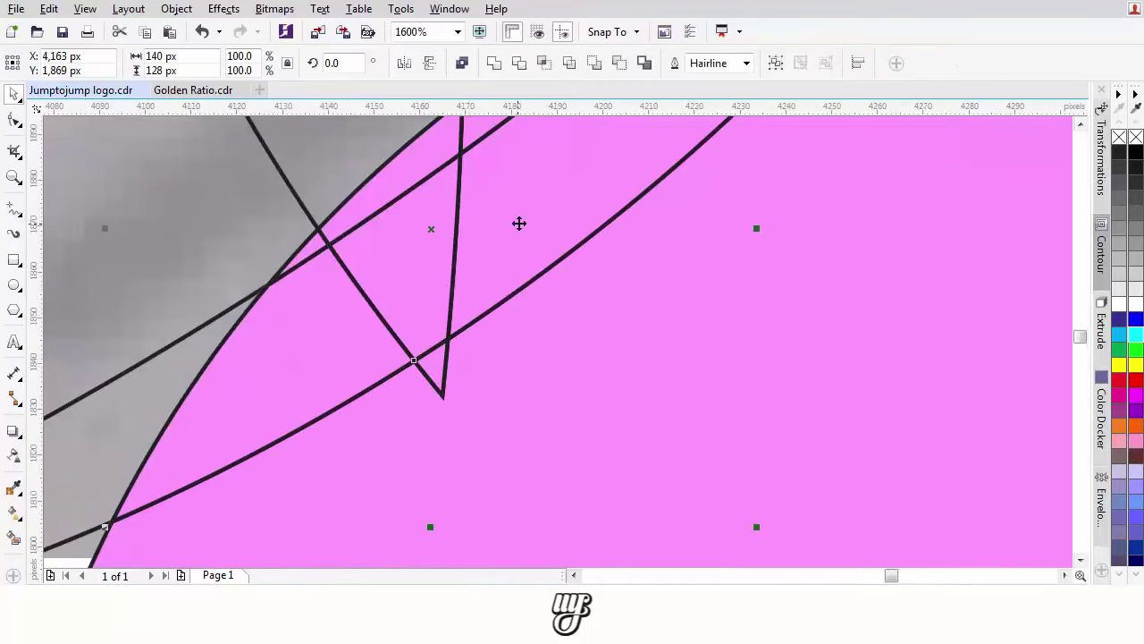
pyautogui.scroll(-1, 518, 224)
pyautogui.moveTo(524, 236); pyautogui.dragTo(427, 407)
pyautogui.keyDown('shift'); pyautogui.click(563, 262); pyautogui.keyUp('shift')
pyautogui.scroll(1, 459, 271)
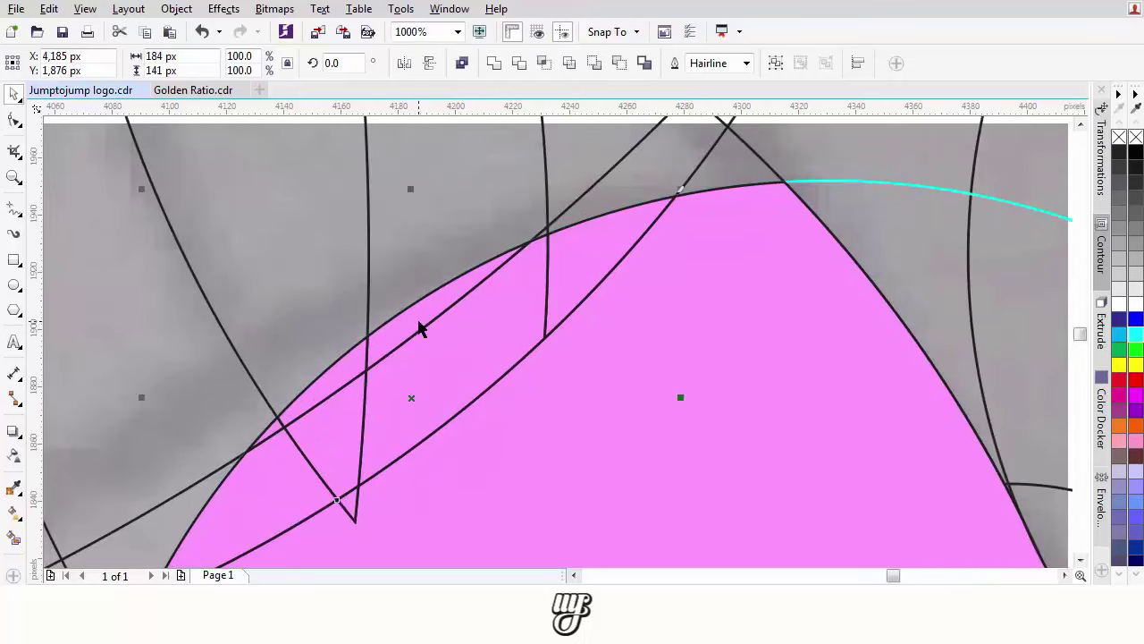
pyautogui.click(493, 63)
pyautogui.scroll(-1, 552, 298)
pyautogui.click(520, 63)
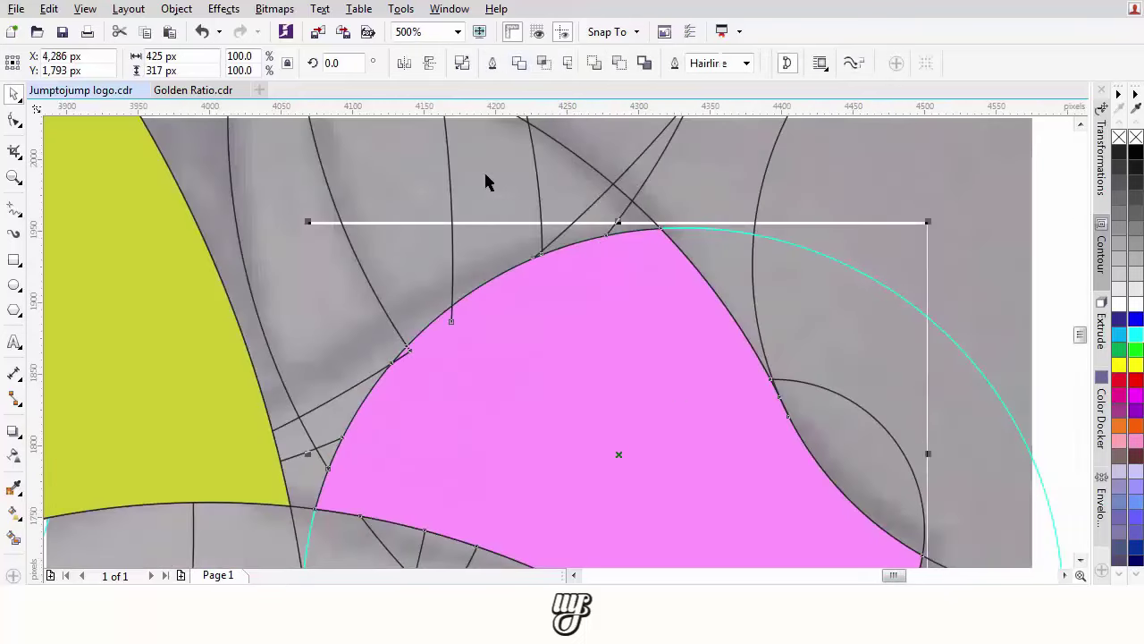
# - Weld the leftover sliver on the upper edge to the main pink shape and clear the selection
pyautogui.click(410, 351)
pyautogui.scroll(3, 409, 356)
pyautogui.scroll(-2, 498, 349)
pyautogui.click(573, 338)
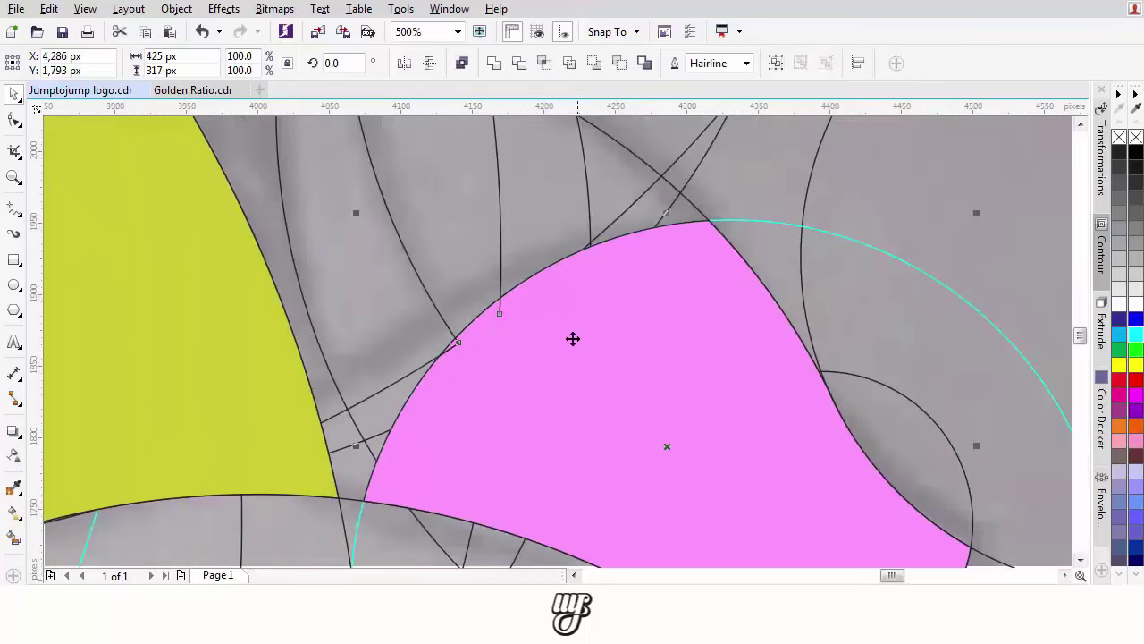
pyautogui.click(494, 63)
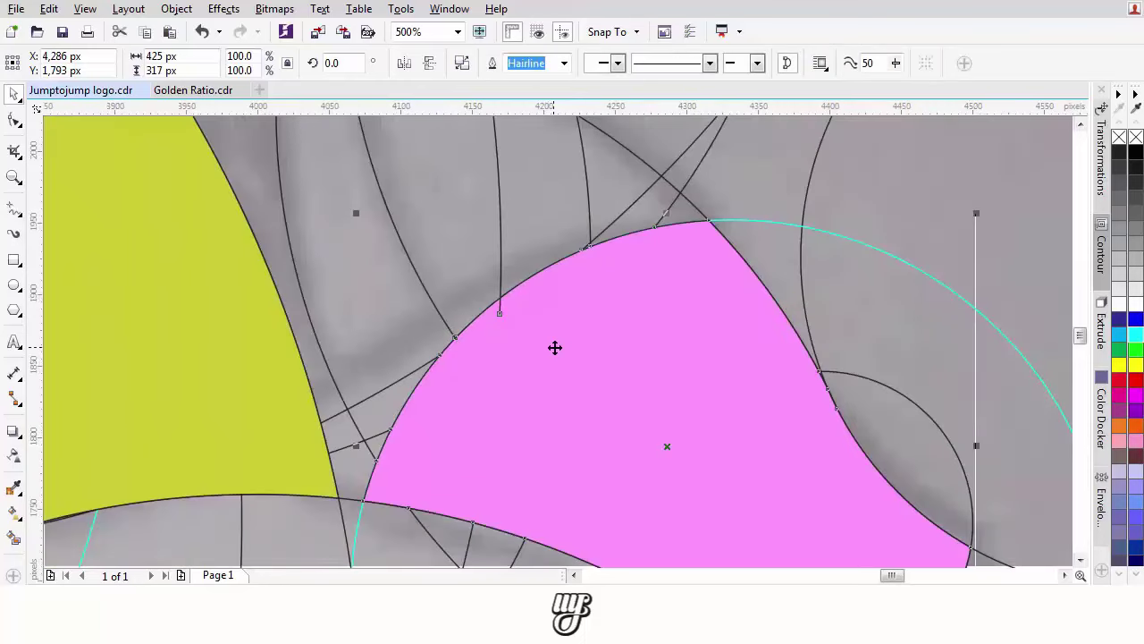
pyautogui.scroll(-1, 552, 342)
pyautogui.scroll(1, 505, 313)
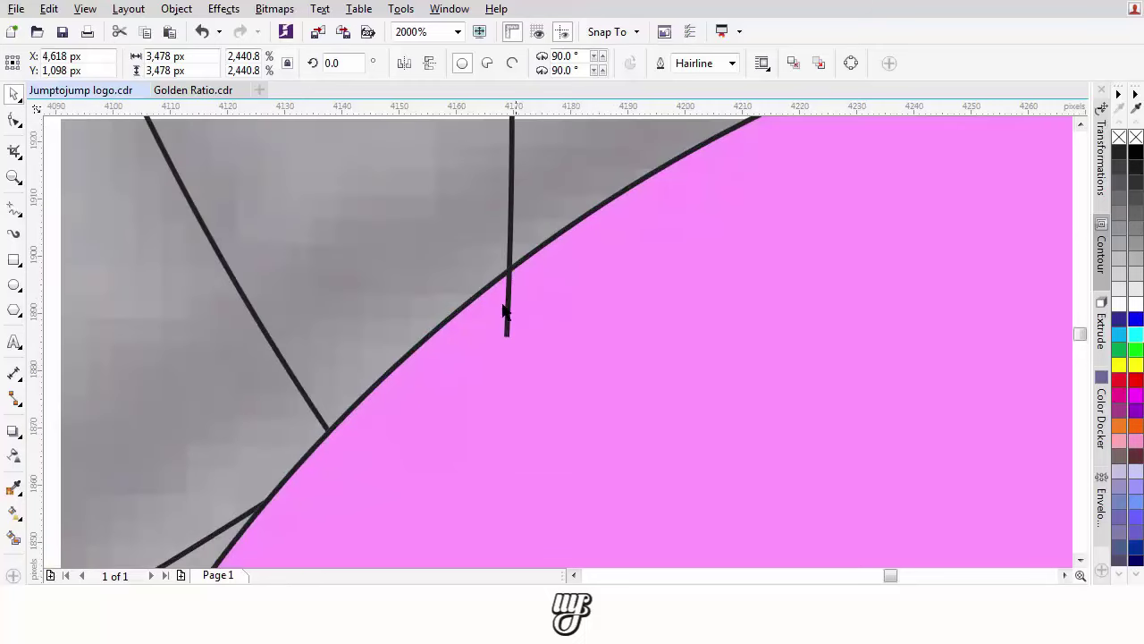
pyautogui.moveTo(510, 306); pyautogui.dragTo(523, 352)
pyautogui.press('Escape')
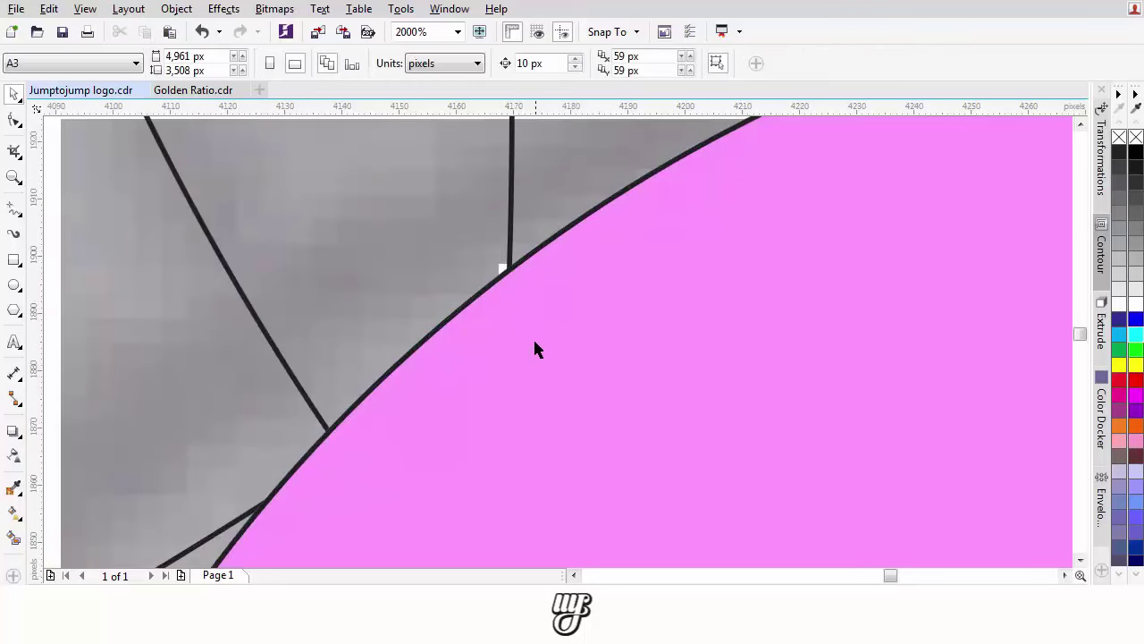
# - Set the Smart Fill colour to red and fill all sections of the narrow crescent between the lime band and pink shape
pyautogui.scroll(-3, 533, 338)
pyautogui.scroll(-1, 527, 376)
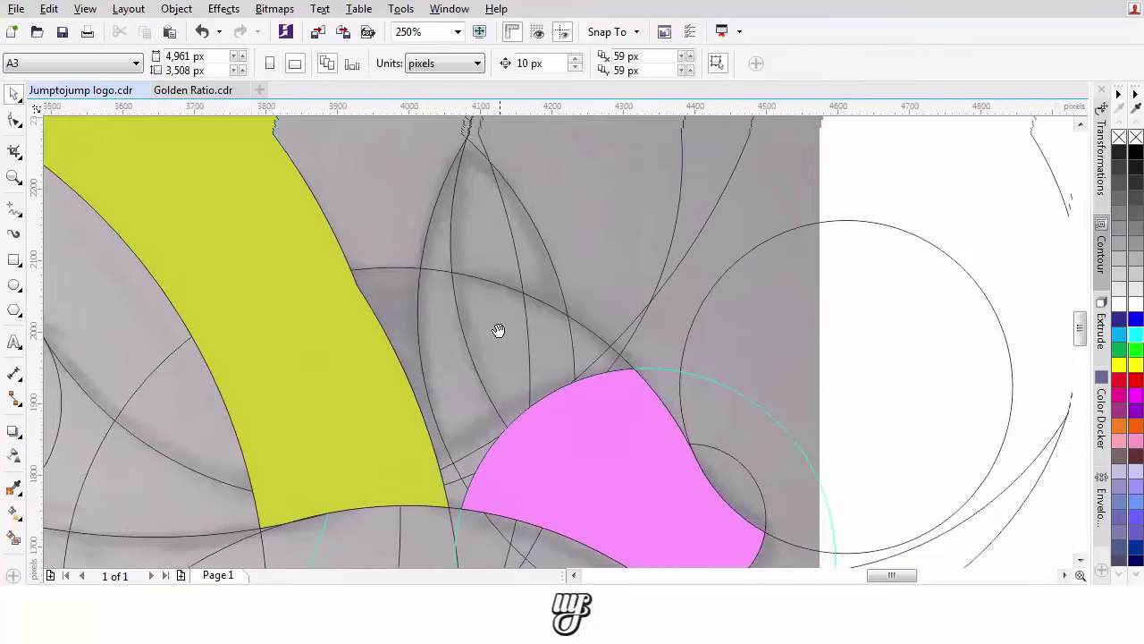
pyautogui.scroll(1, 487, 407)
pyautogui.scroll(-1, 476, 429)
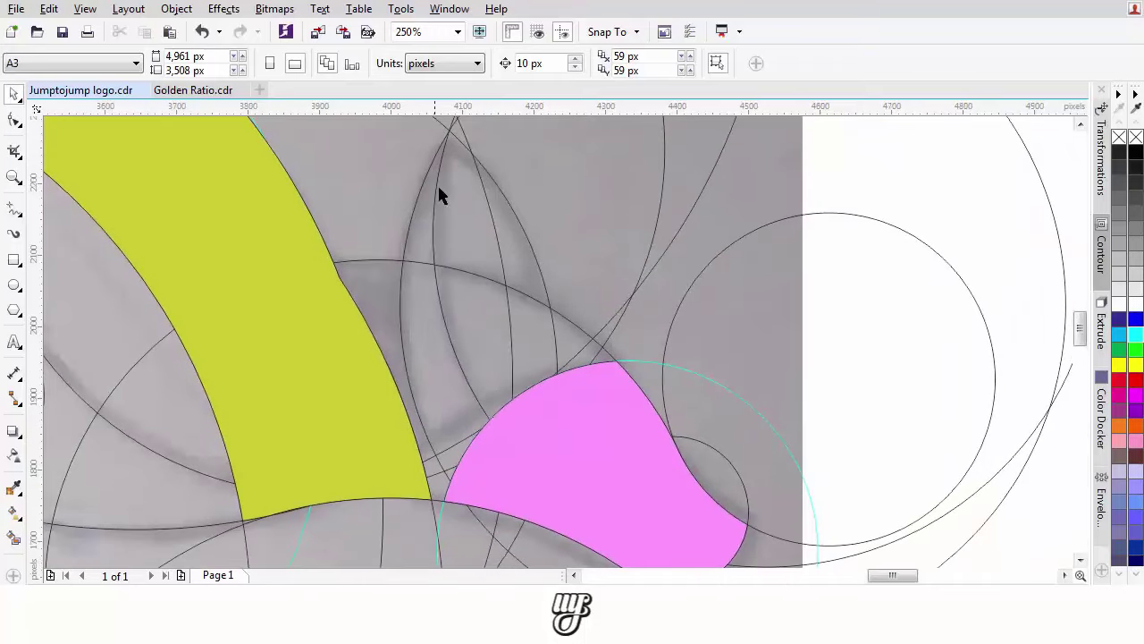
pyautogui.click(14, 537)
pyautogui.click(197, 63)
pyautogui.click(248, 160)
pyautogui.scroll(2, 478, 449)
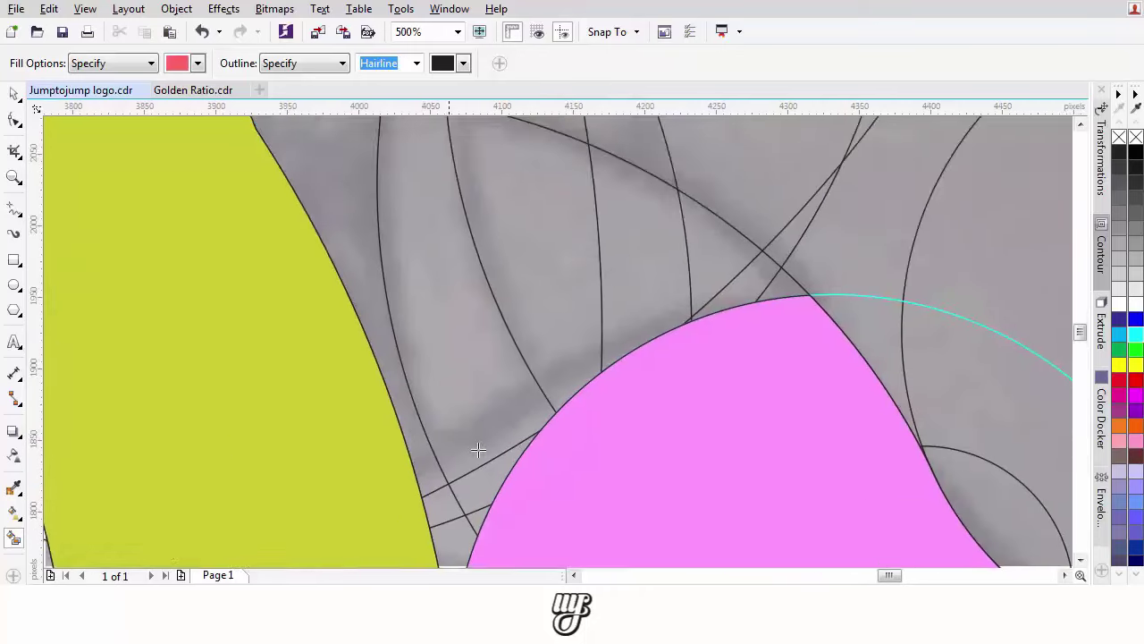
pyautogui.moveTo(496, 478); pyautogui.dragTo(429, 436)
pyautogui.click(415, 469)
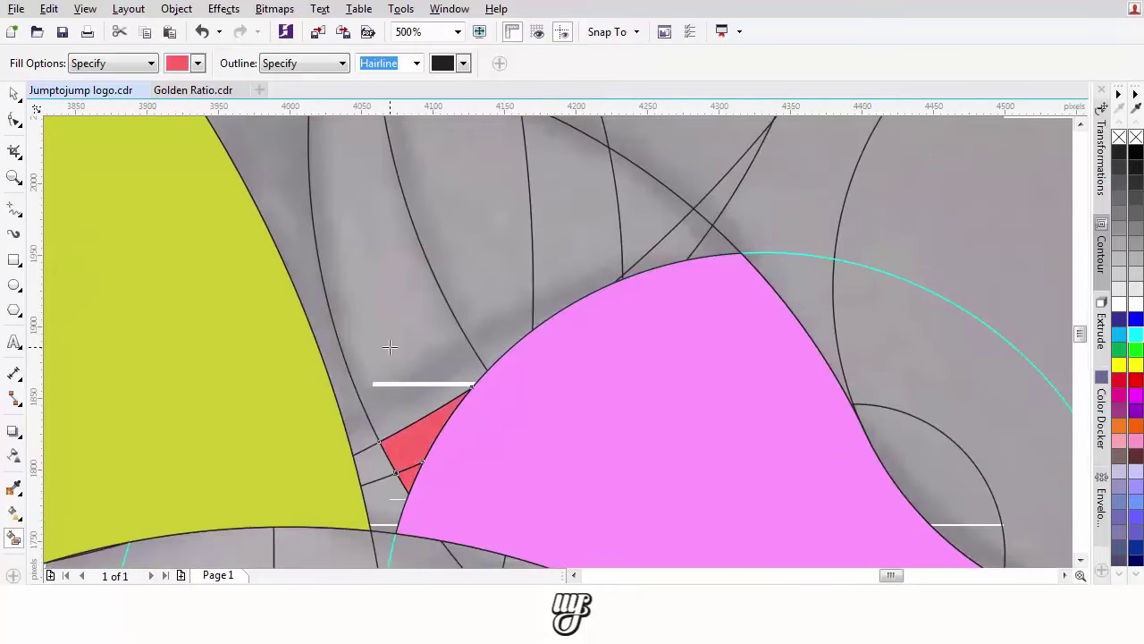
pyautogui.scroll(-2, 393, 382)
pyautogui.click(372, 289)
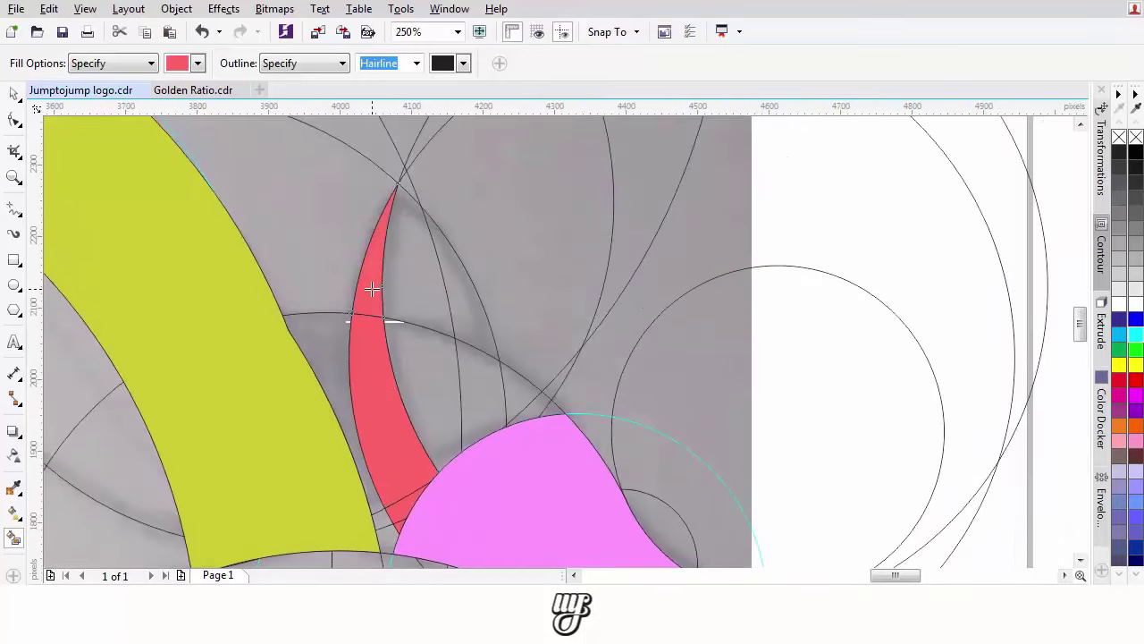
# - Select all sections of the narrow red crescent beside the pink shape and weld them into one shape
pyautogui.press('space')
pyautogui.click(362, 287)
pyautogui.scroll(2, 362, 287)
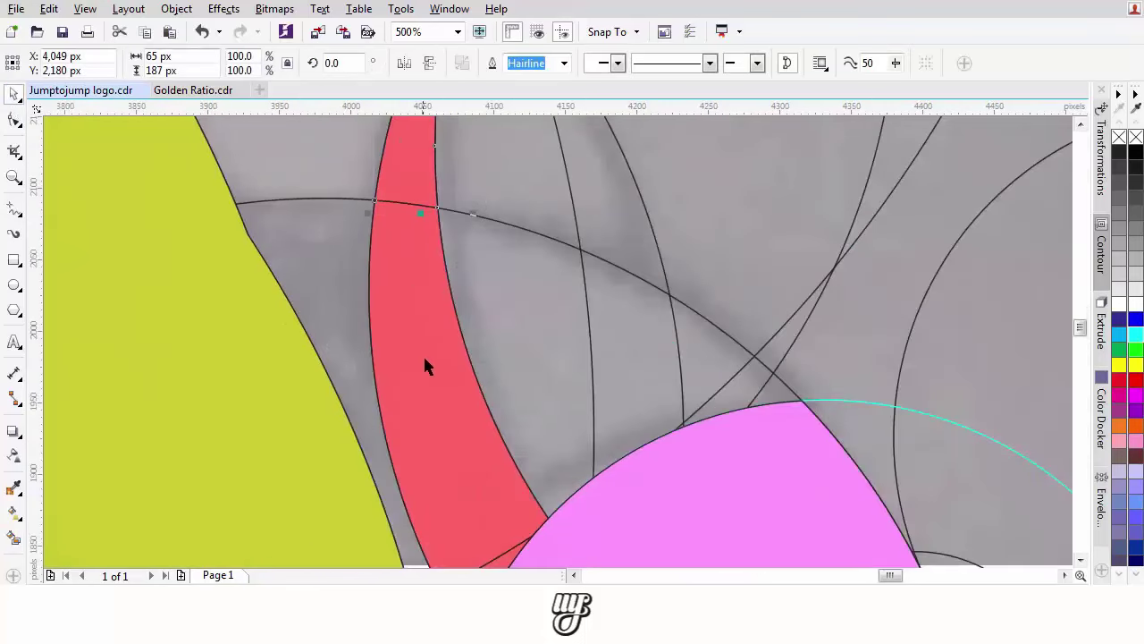
pyautogui.scroll(1, 503, 341)
pyautogui.keyDown('shift'); pyautogui.click(455, 424); pyautogui.keyUp('shift')
pyautogui.keyDown('shift'); pyautogui.click(436, 498); pyautogui.keyUp('shift')
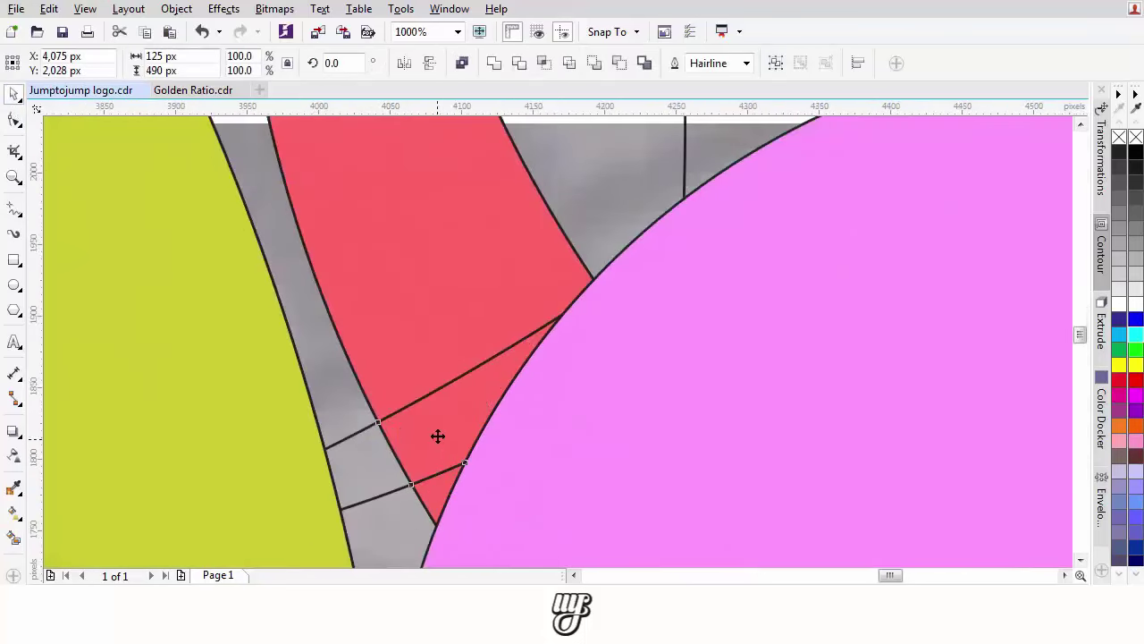
pyautogui.scroll(-2, 438, 435)
pyautogui.scroll(-2, 442, 416)
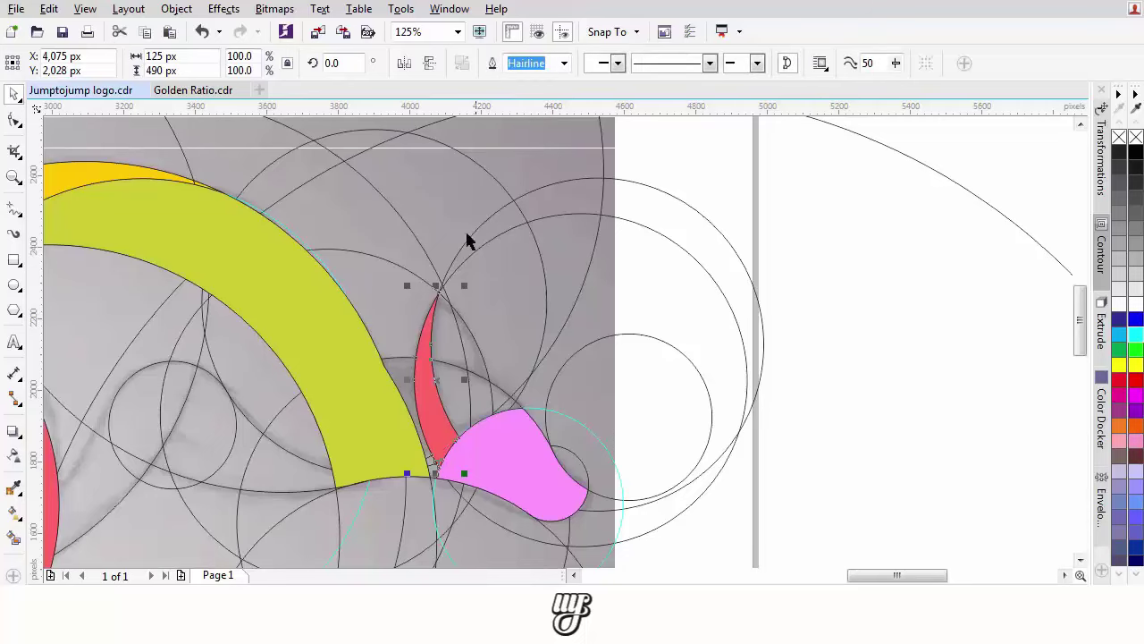
# - Set the Smart Fill colour to light orange and fill all regions between the red crescent and the outer arc above the pink shape
pyautogui.scroll(1, 413, 317)
pyautogui.moveTo(518, 317); pyautogui.dragTo(391, 395)
pyautogui.click(13, 538)
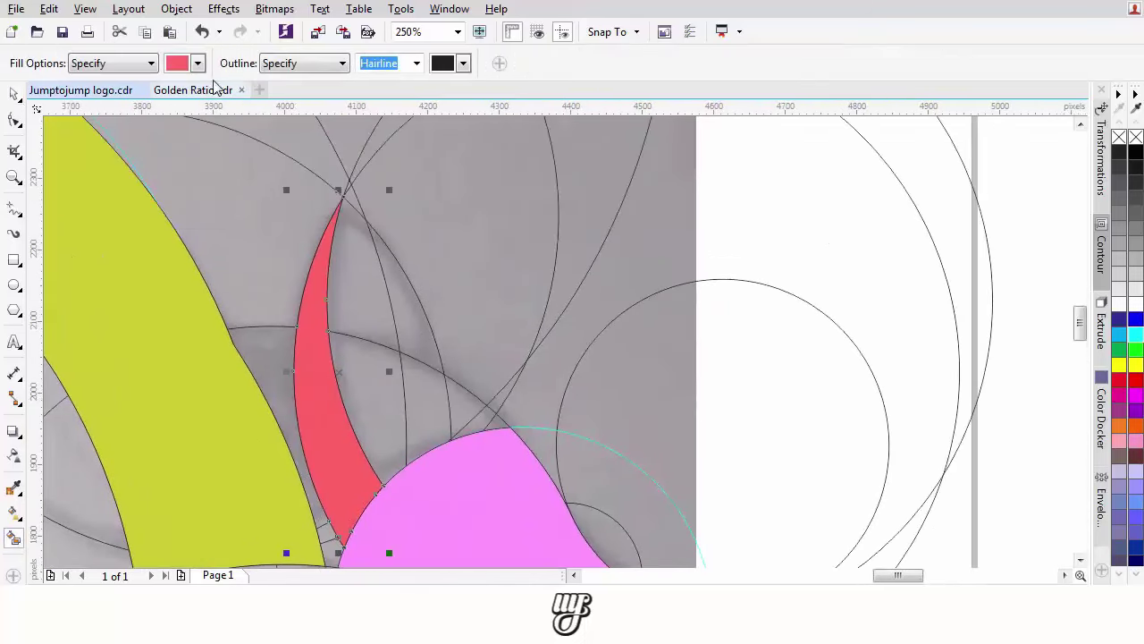
pyautogui.click(200, 66)
pyautogui.click(229, 106)
pyautogui.click(365, 252)
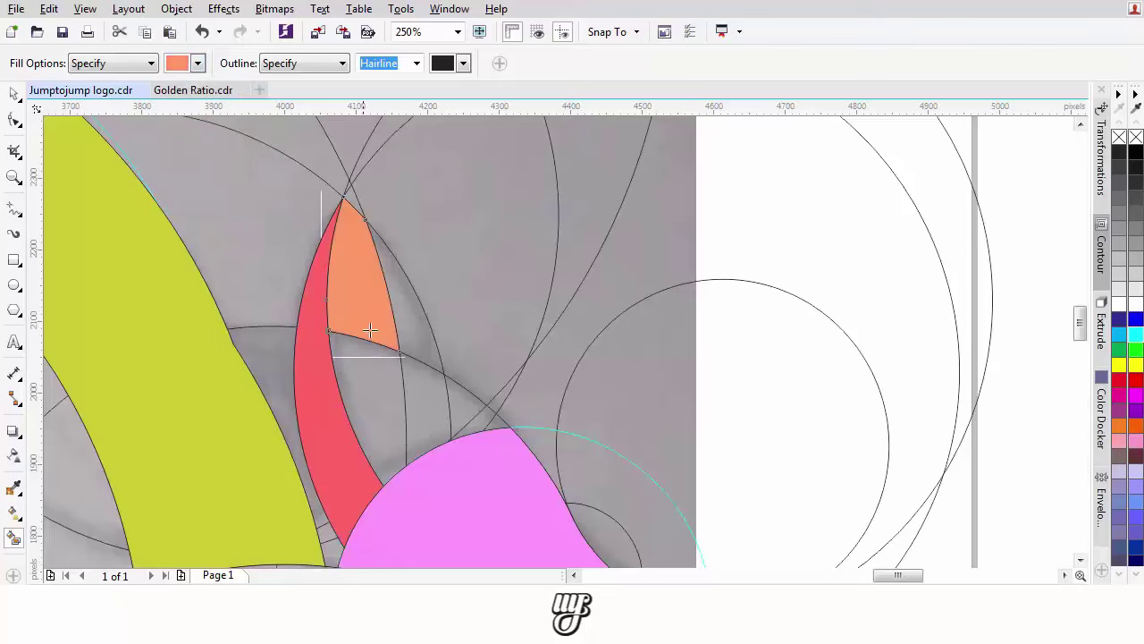
pyautogui.click(374, 367)
pyautogui.click(403, 301)
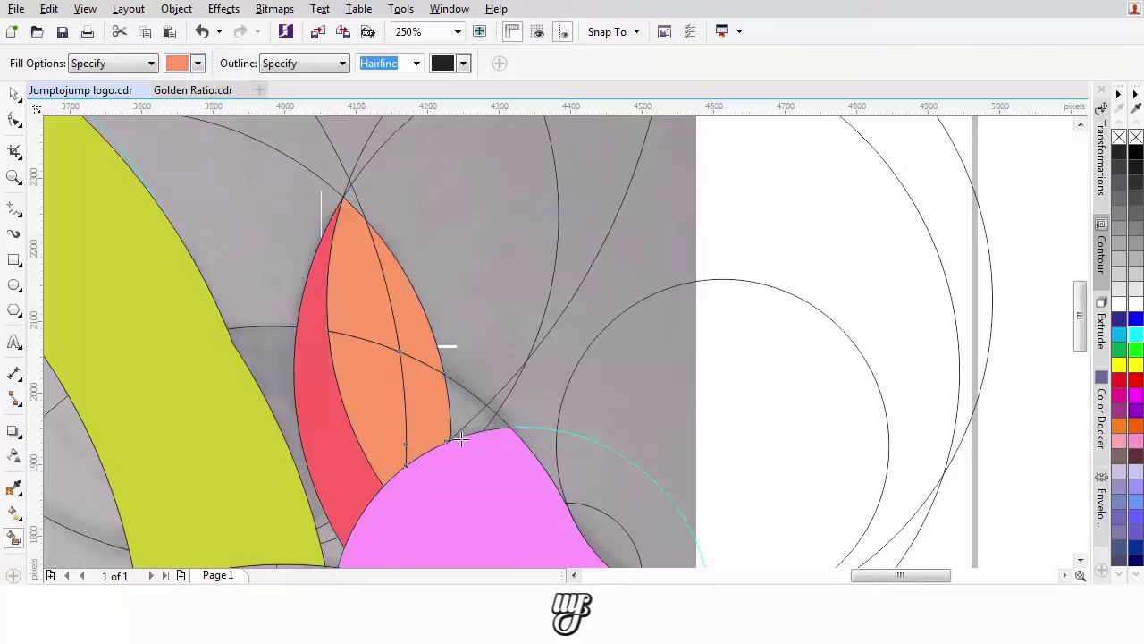
pyautogui.scroll(-1, 430, 409)
pyautogui.scroll(2, 443, 340)
pyautogui.scroll(-1, 448, 309)
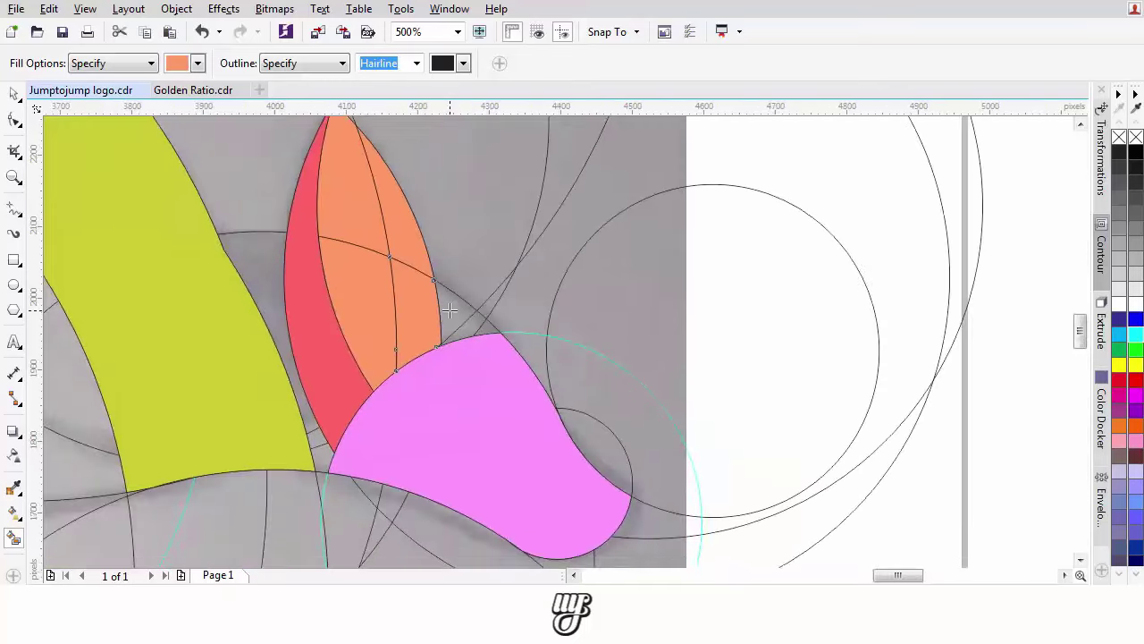
pyautogui.moveTo(449, 310); pyautogui.dragTo(444, 339)
# - Select the orange pieces beside the red crescent and weld them into one shape
pyautogui.click(13, 93)
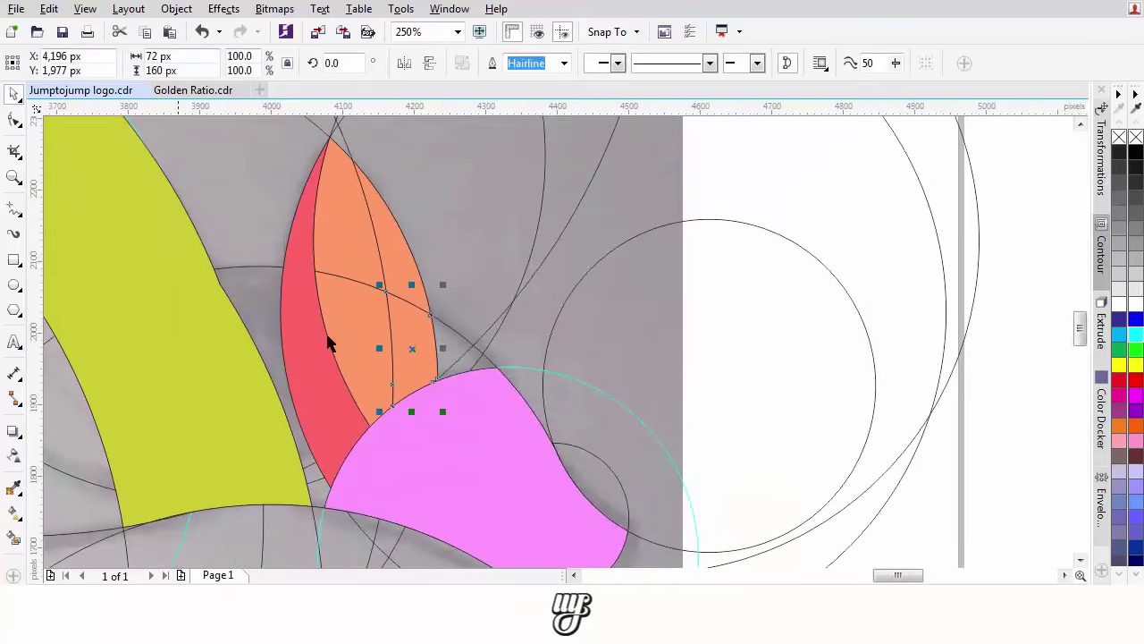
pyautogui.scroll(1, 370, 349)
pyautogui.keyDown('shift'); pyautogui.click(404, 189); pyautogui.keyUp('shift')
pyautogui.keyDown('shift'); pyautogui.click(335, 320); pyautogui.keyUp('shift')
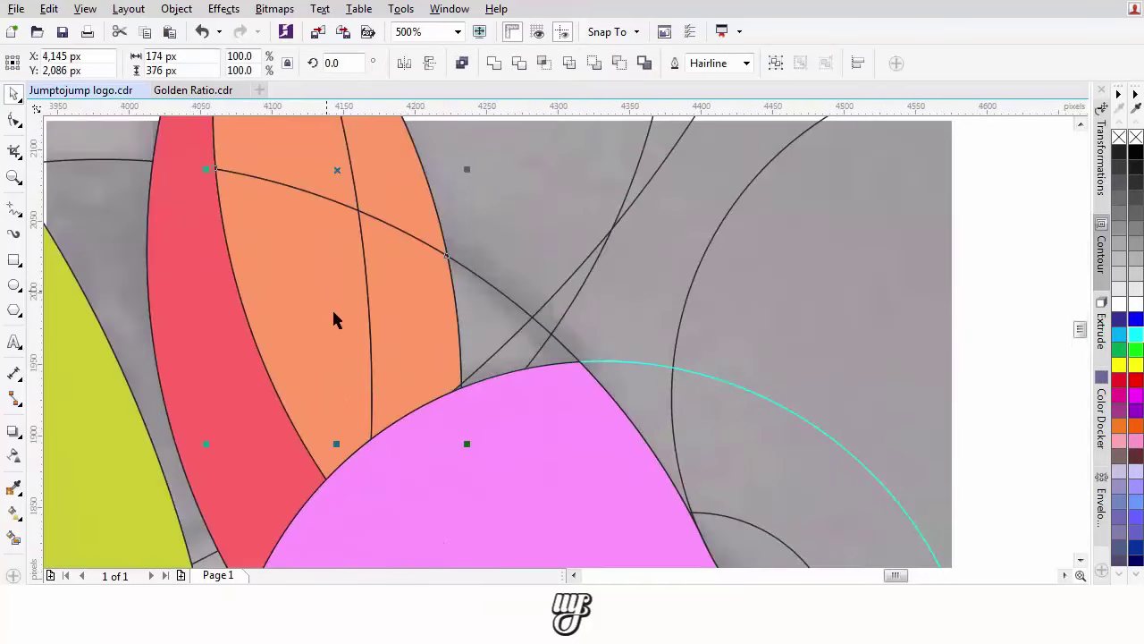
pyautogui.click(493, 62)
pyautogui.scroll(-2, 383, 340)
pyautogui.click(749, 506)
pyautogui.scroll(-1, 590, 429)
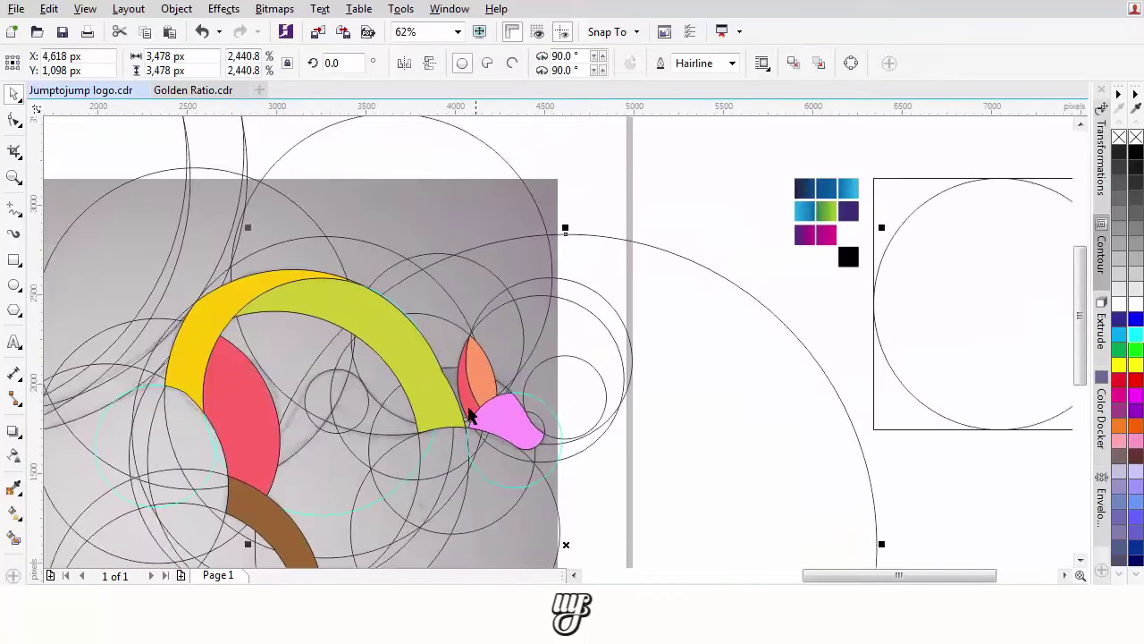
# - Examine the sketched outline around the small circle between the large red shape and the lime band
pyautogui.moveTo(346, 383); pyautogui.dragTo(447, 334)
pyautogui.scroll(1, 447, 334)
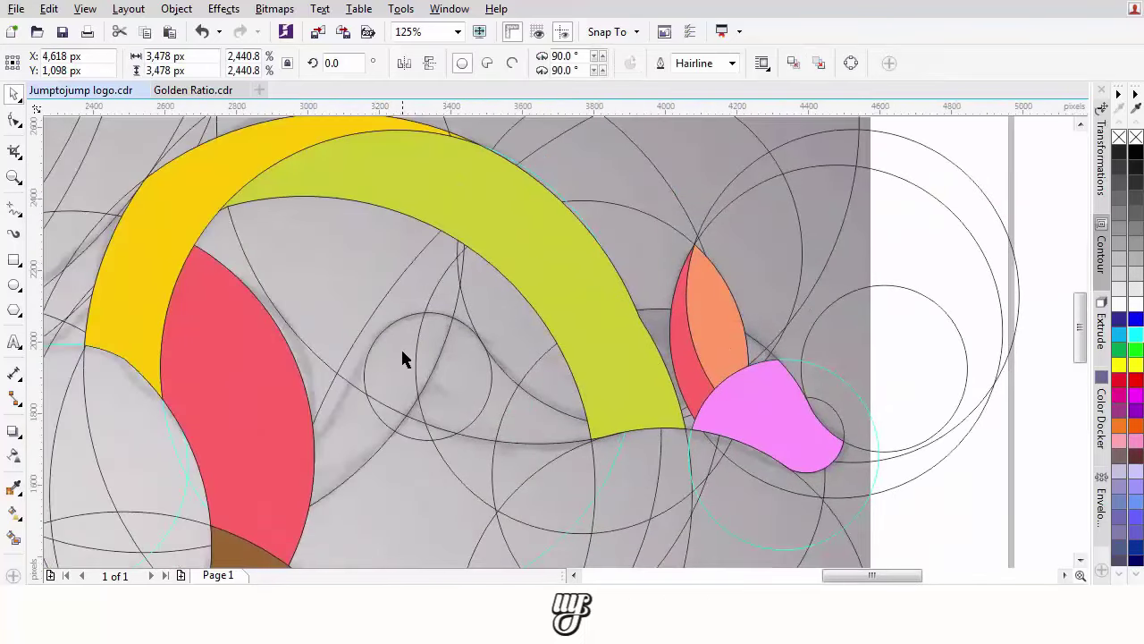
pyautogui.scroll(1, 402, 438)
pyautogui.scroll(-1, 407, 427)
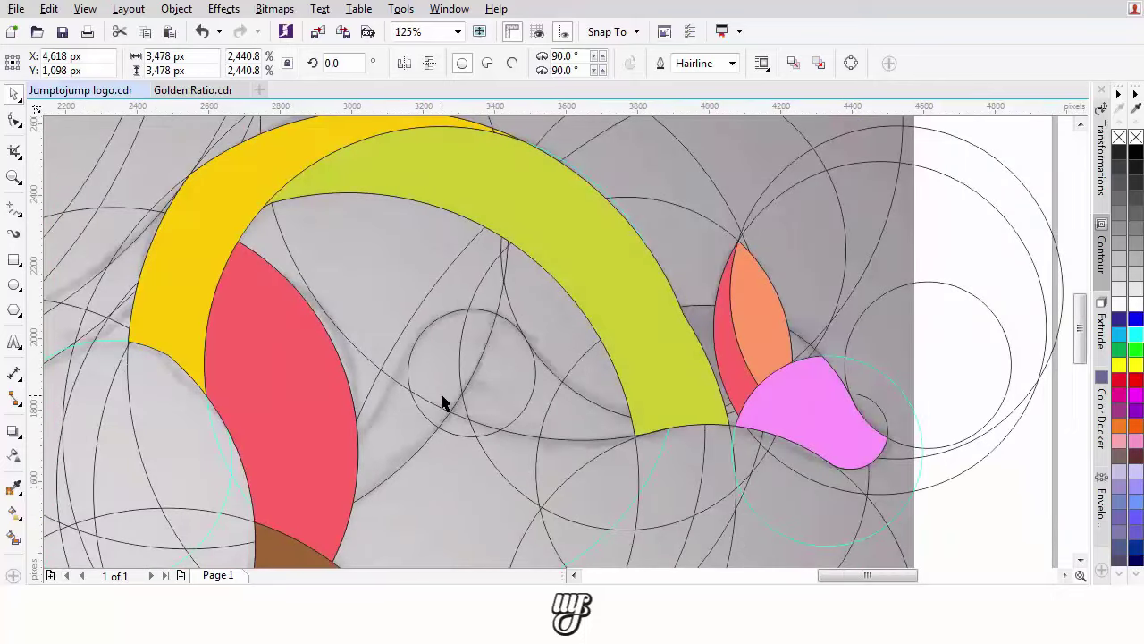
pyautogui.moveTo(411, 432); pyautogui.dragTo(419, 406)
pyautogui.scroll(1, 377, 396)
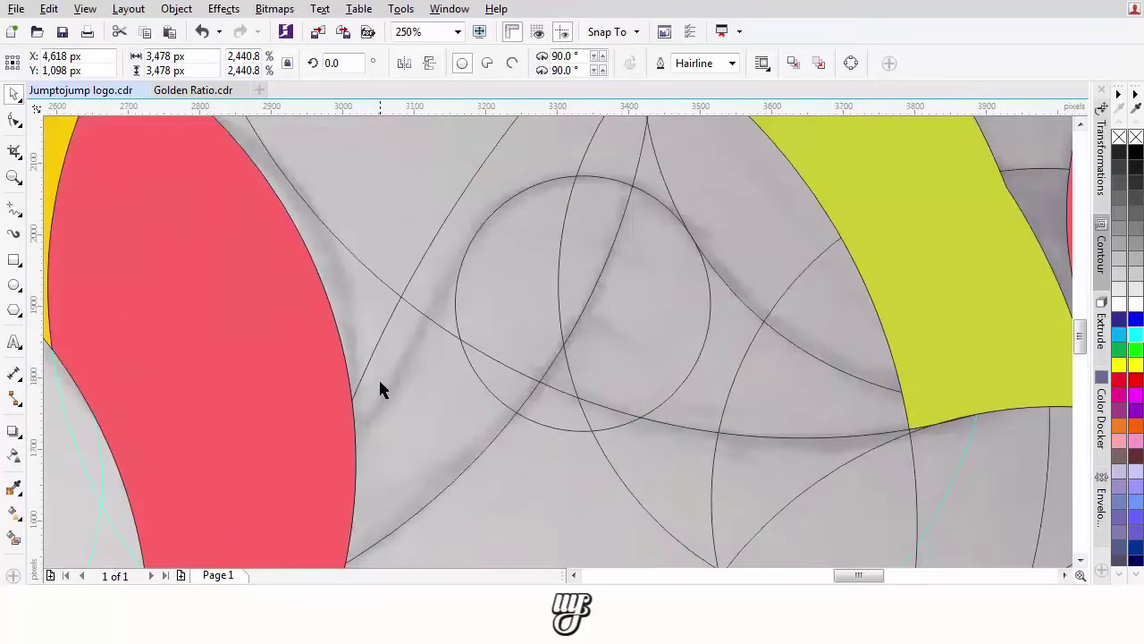
pyautogui.scroll(-1, 378, 388)
pyautogui.scroll(1, 388, 402)
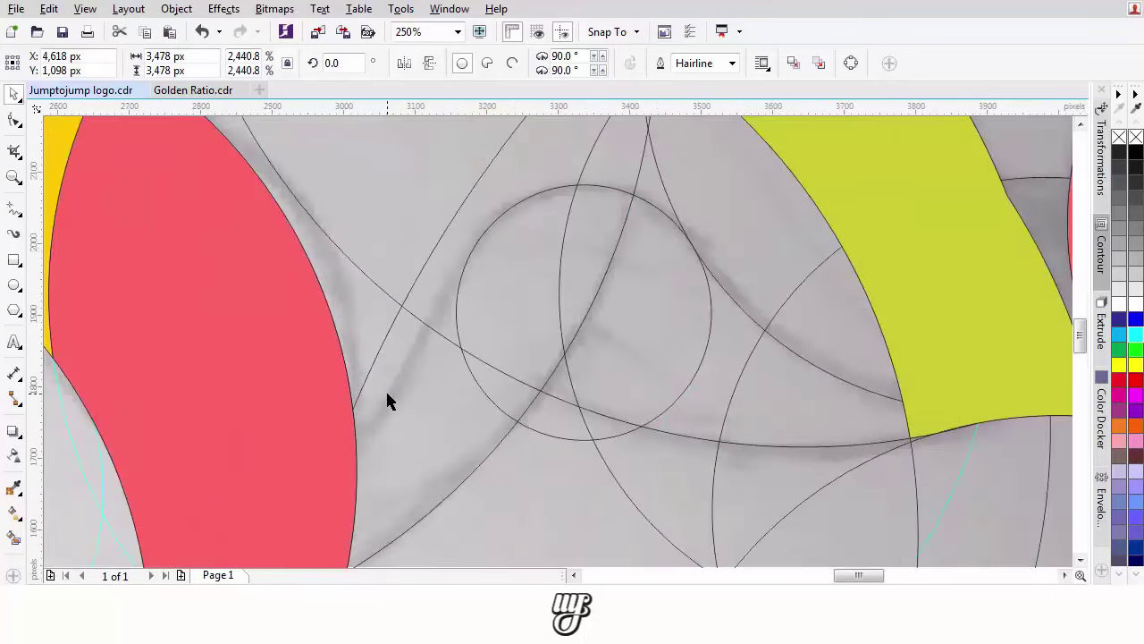
pyautogui.scroll(-1, 385, 401)
pyautogui.moveTo(381, 388); pyautogui.dragTo(455, 435)
pyautogui.scroll(-1, 479, 382)
pyautogui.scroll(1, 480, 381)
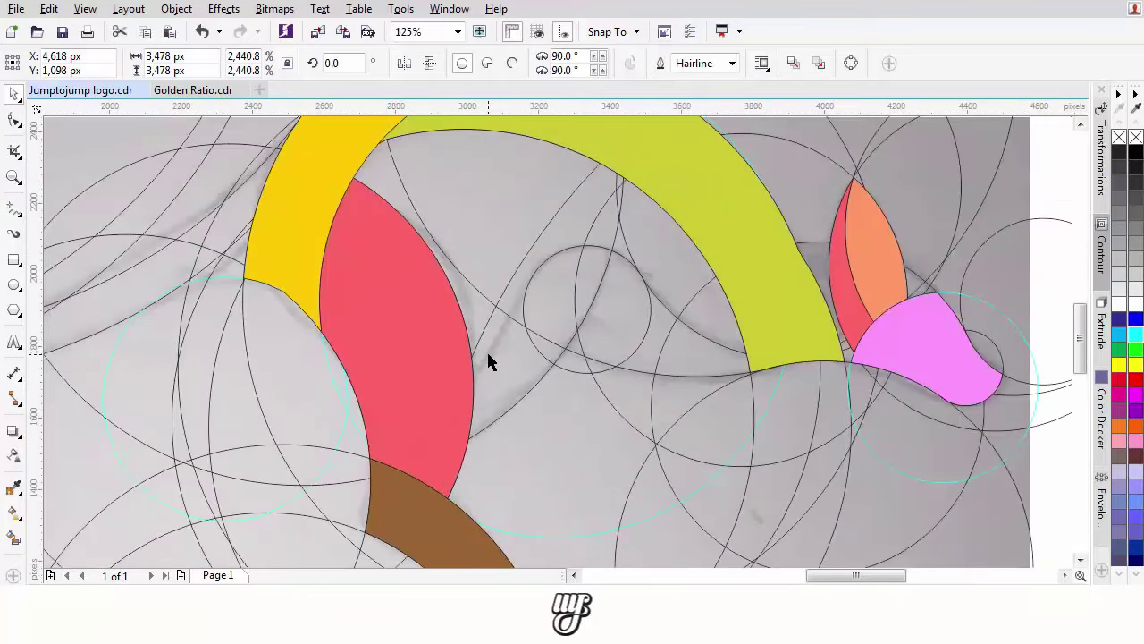
# - Draw a circle about 368 px wide over the large red shape, set its outline to Hairline and move it against the small circle
pyautogui.click(14, 286)
pyautogui.moveTo(390, 244); pyautogui.dragTo(526, 381)
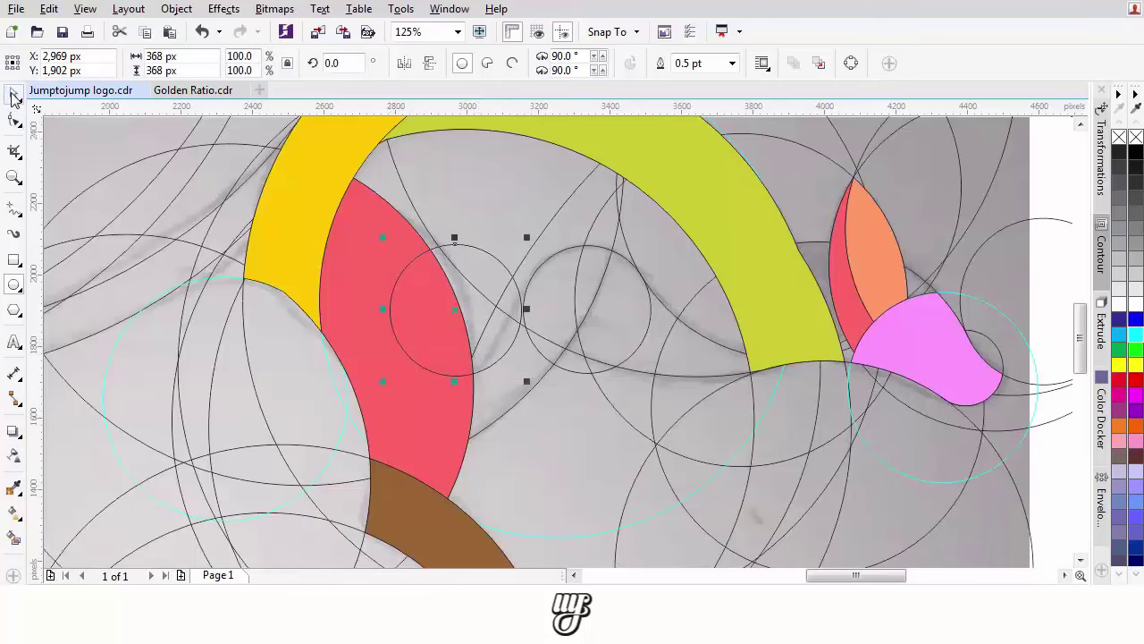
pyautogui.click(13, 96)
pyautogui.scroll(2, 536, 321)
pyautogui.moveTo(486, 249); pyautogui.dragTo(497, 165)
pyautogui.click(732, 63)
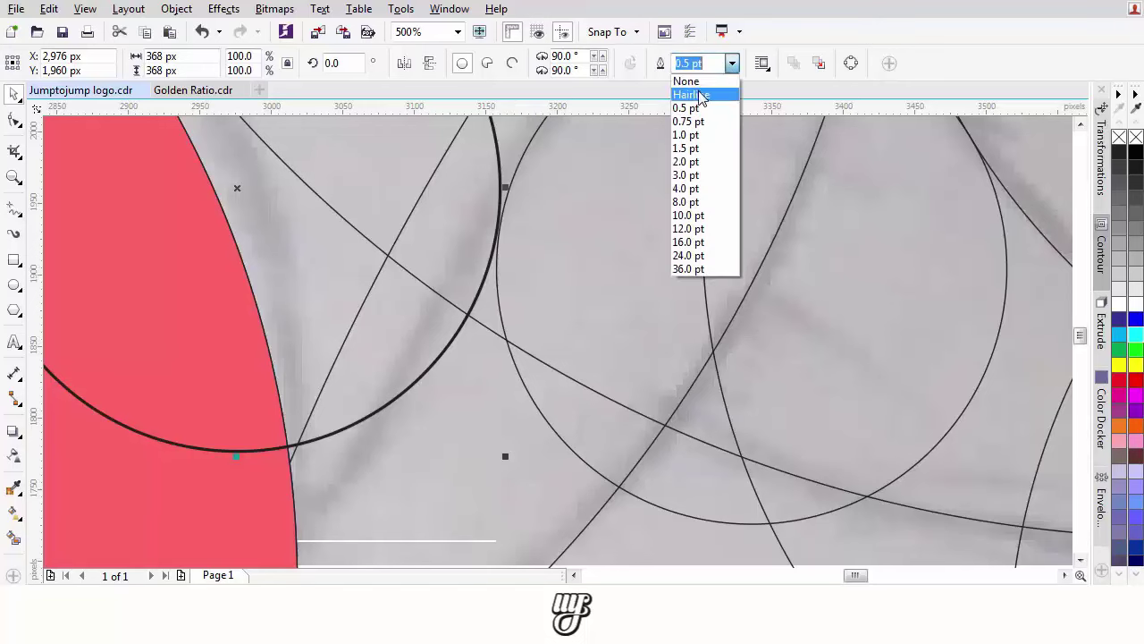
pyautogui.click(702, 95)
pyautogui.scroll(1, 494, 232)
pyautogui.moveTo(495, 232); pyautogui.dragTo(500, 209)
pyautogui.scroll(-2, 497, 219)
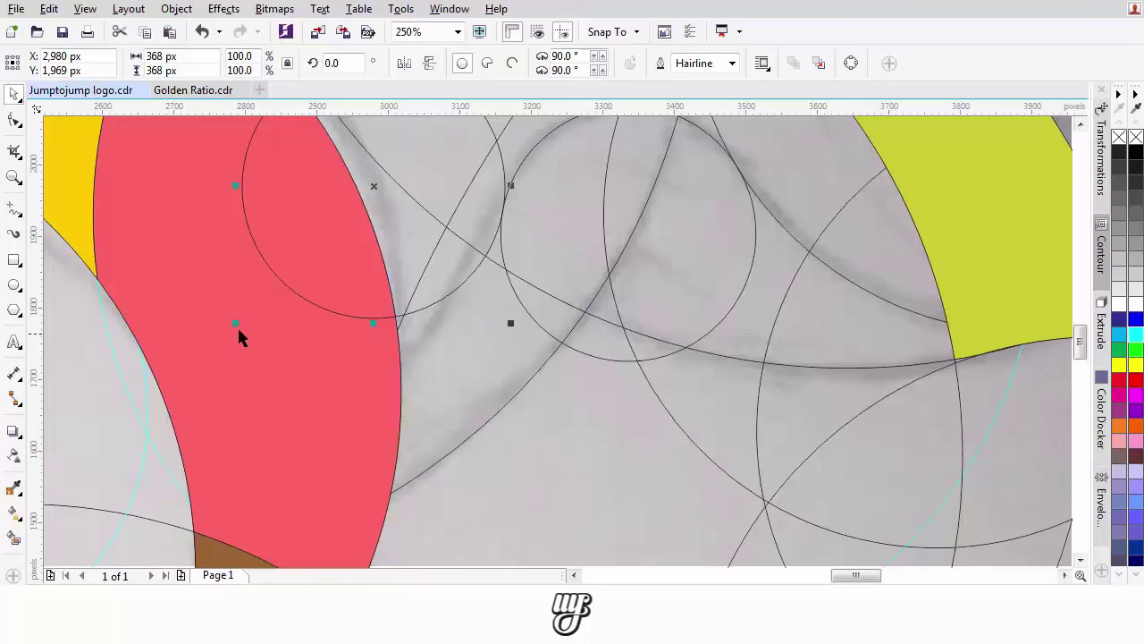
# - Enlarge the new circle to about 1,391 px and move it so its arc meets the small circle's edge along the sketch line
pyautogui.moveTo(236, 324); pyautogui.dragTo(65, 493)
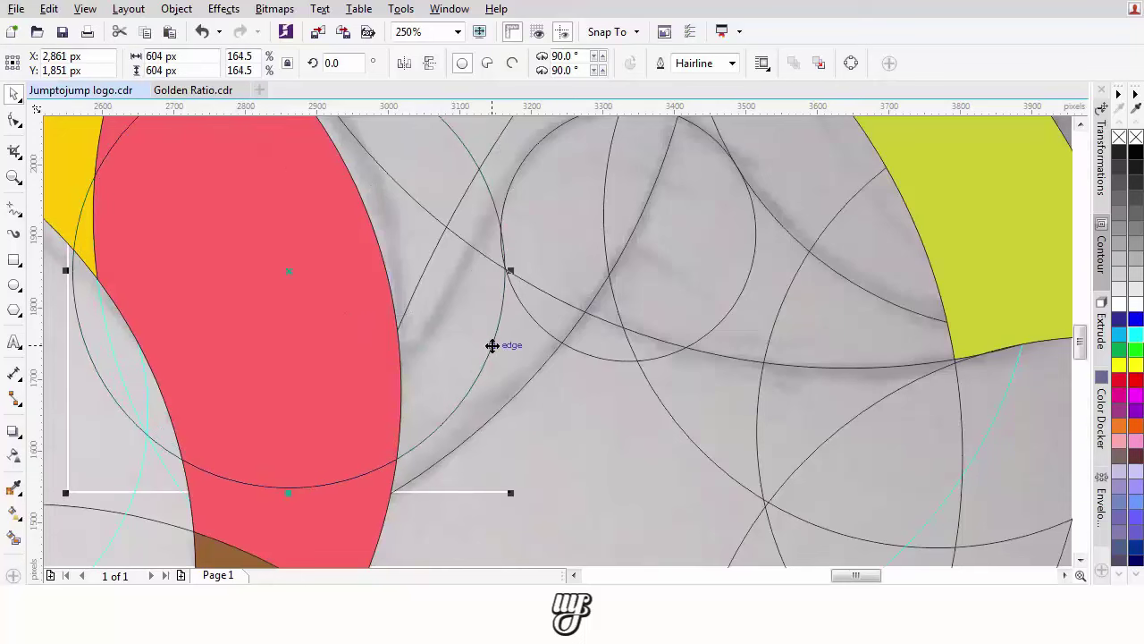
pyautogui.moveTo(493, 345); pyautogui.dragTo(502, 212)
pyautogui.scroll(-2, 480, 273)
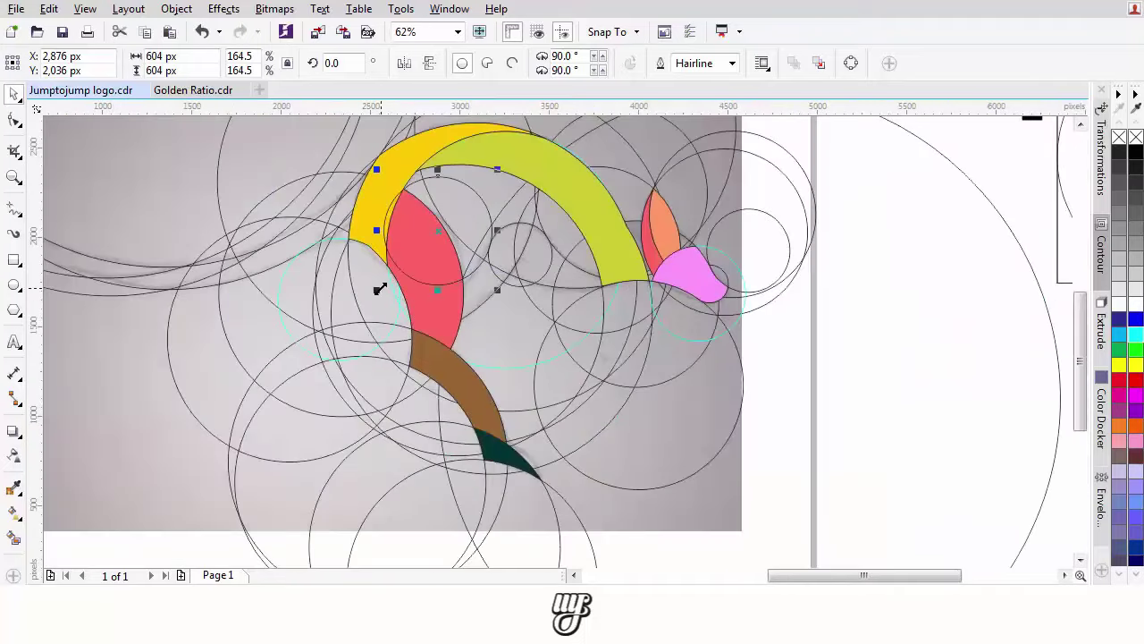
pyautogui.moveTo(380, 288); pyautogui.dragTo(239, 430)
pyautogui.scroll(1, 511, 305)
pyautogui.moveTo(467, 334); pyautogui.dragTo(480, 135)
pyautogui.scroll(2, 465, 198)
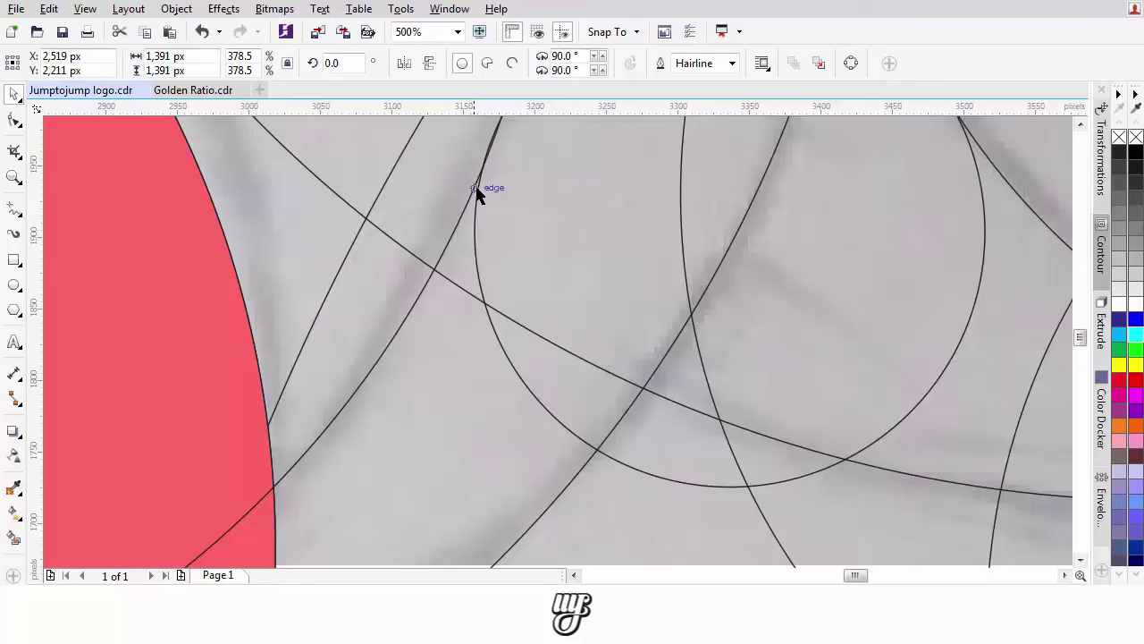
pyautogui.moveTo(476, 190); pyautogui.dragTo(495, 138)
pyautogui.scroll(-2, 485, 179)
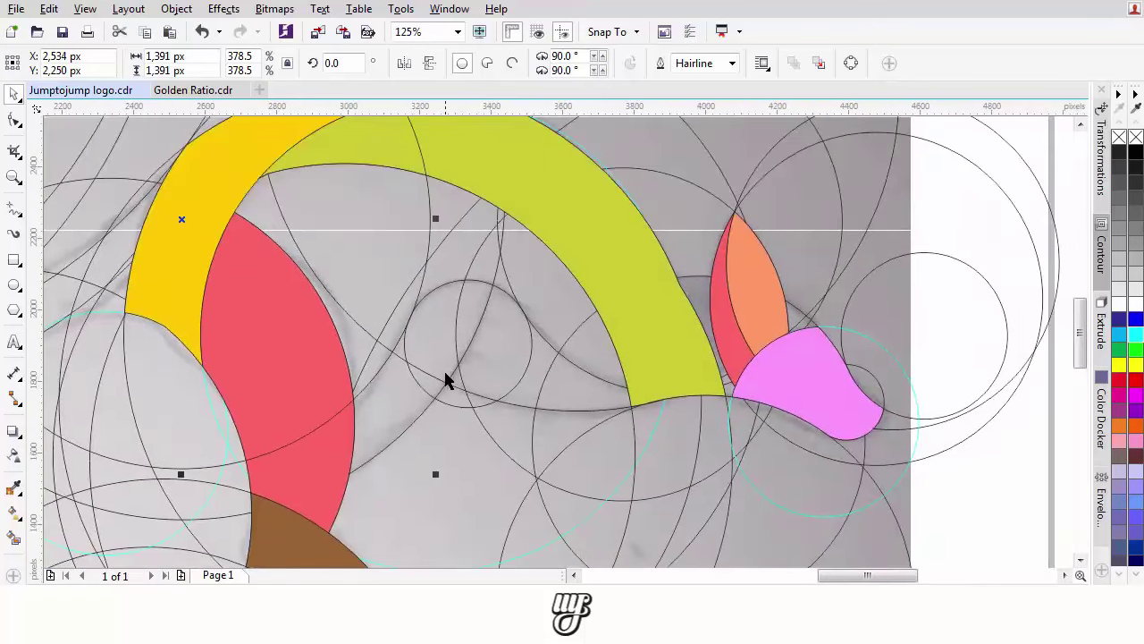
# - Fine-tune the enlarged circle's position so its arc runs tangent to the small circle
pyautogui.scroll(1, 447, 380)
pyautogui.scroll(2, 385, 258)
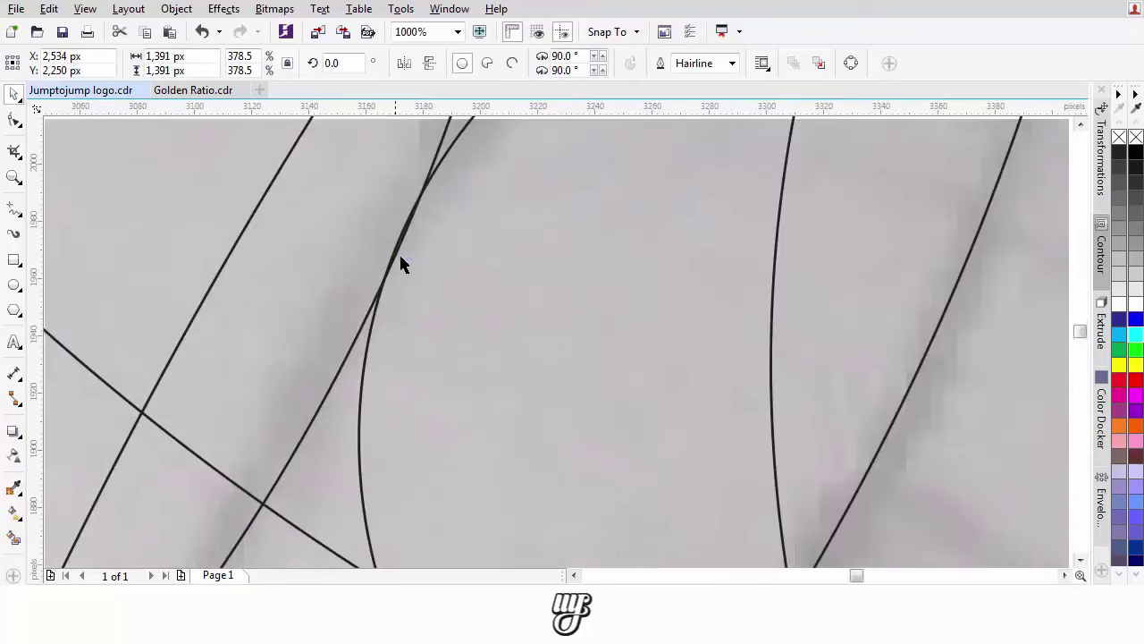
pyautogui.moveTo(393, 268); pyautogui.dragTo(397, 243)
pyautogui.scroll(-4, 398, 242)
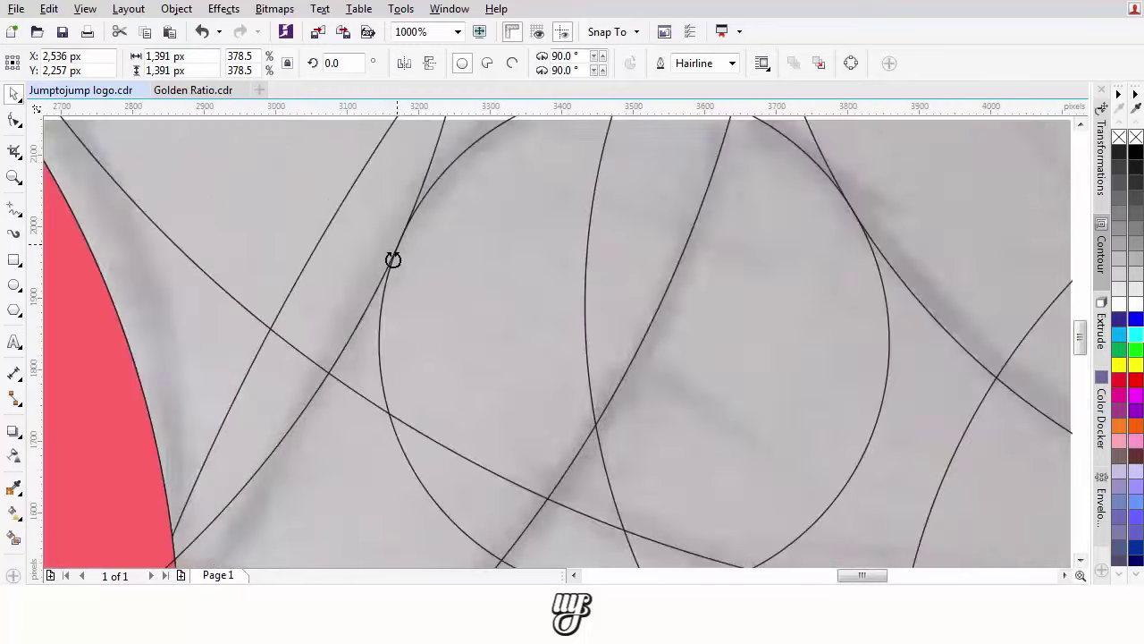
pyautogui.scroll(1, 385, 312)
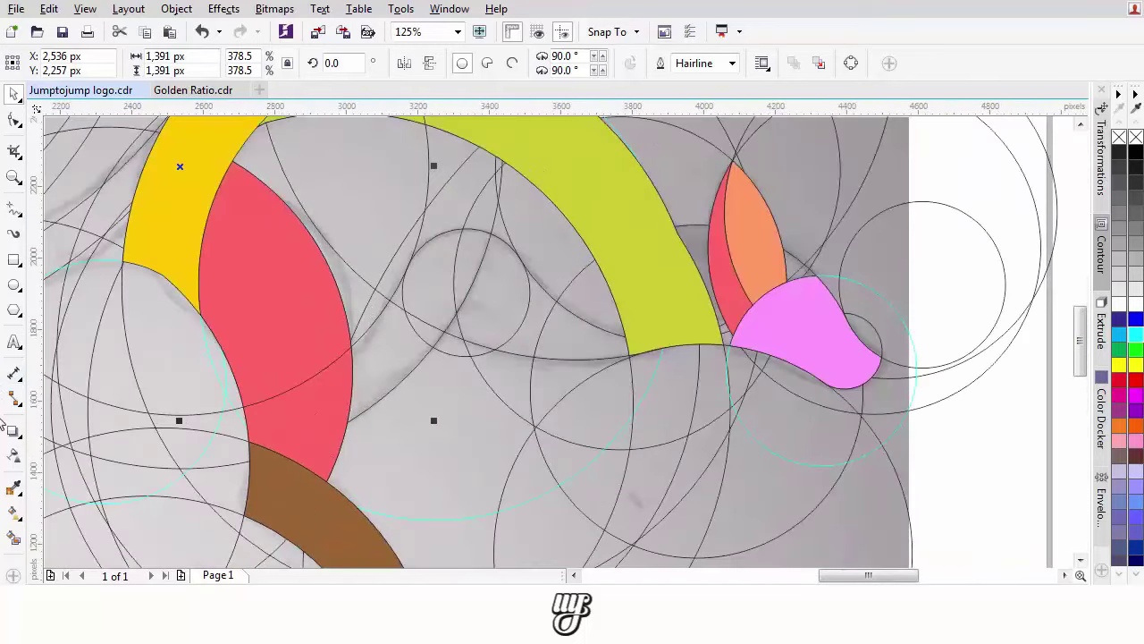
# - Try to Smart-fill the region between the large red shape and the small circle in orange, and undo the fill
pyautogui.click(15, 536)
pyautogui.scroll(2, 383, 434)
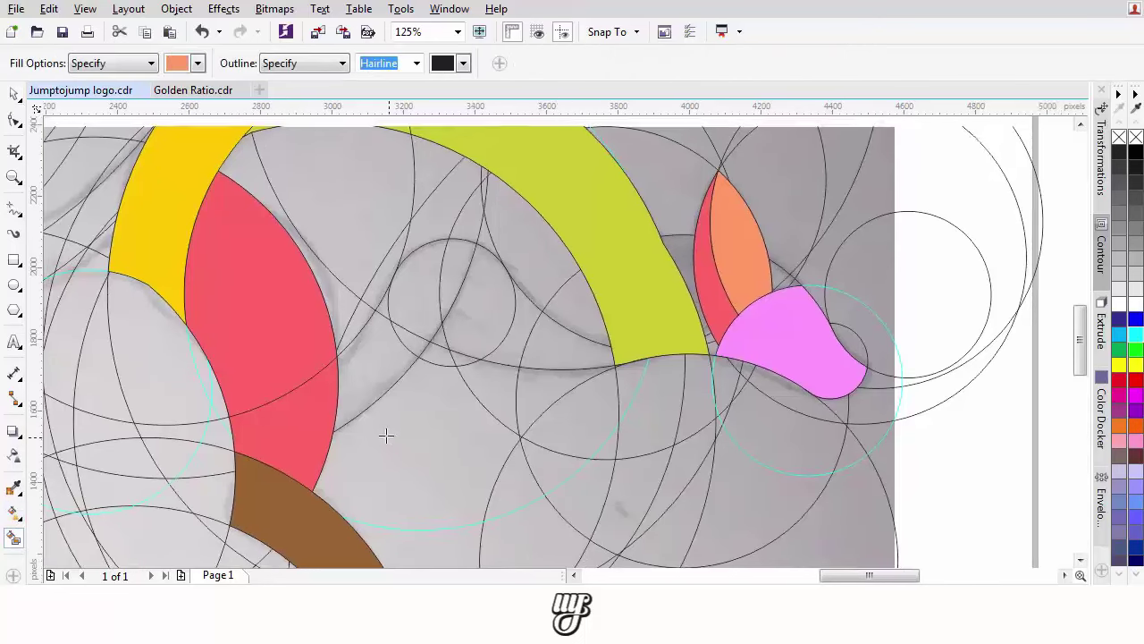
pyautogui.click(381, 326)
pyautogui.moveTo(434, 277); pyautogui.dragTo(394, 405)
pyautogui.hotkey('ctrl', 'z')
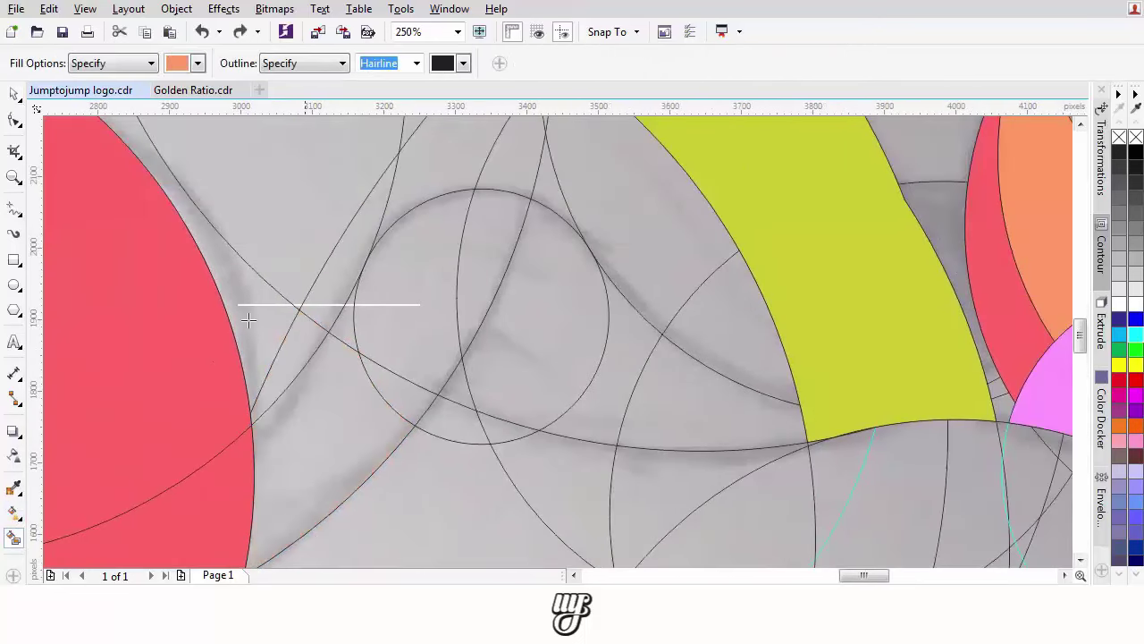
# - Nudge the 1,391 px circle slightly down towards the red shape and test an orange Smart Fill beside it, undoing the fill
pyautogui.click(13, 95)
pyautogui.moveTo(307, 373); pyautogui.dragTo(305, 386)
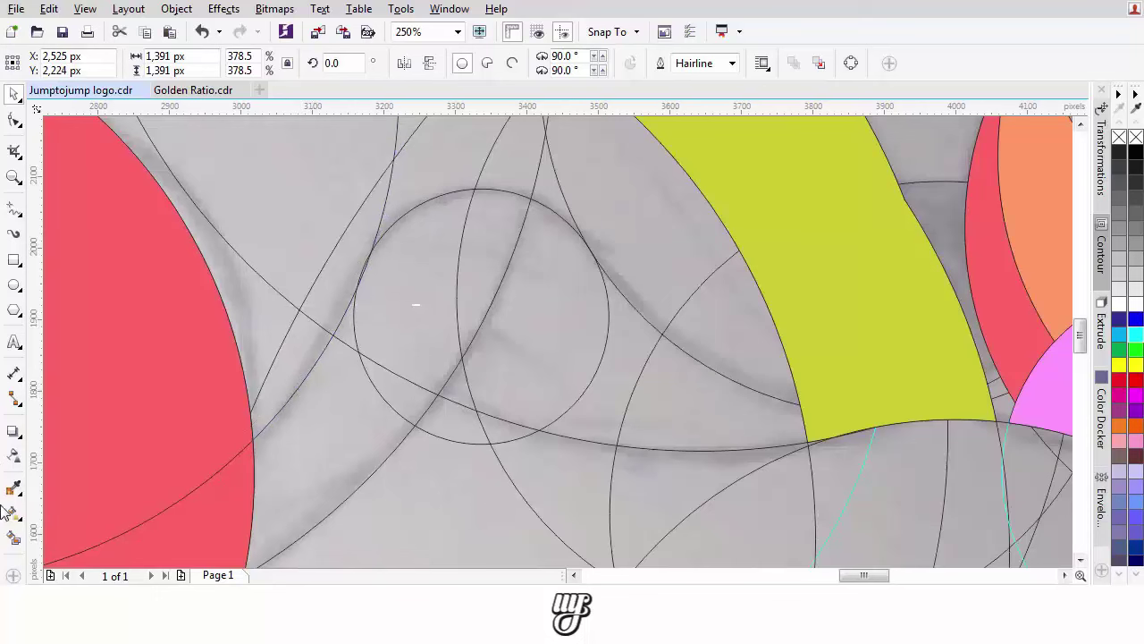
pyautogui.click(14, 537)
pyautogui.click(340, 445)
pyautogui.hotkey('ctrl', 'z')
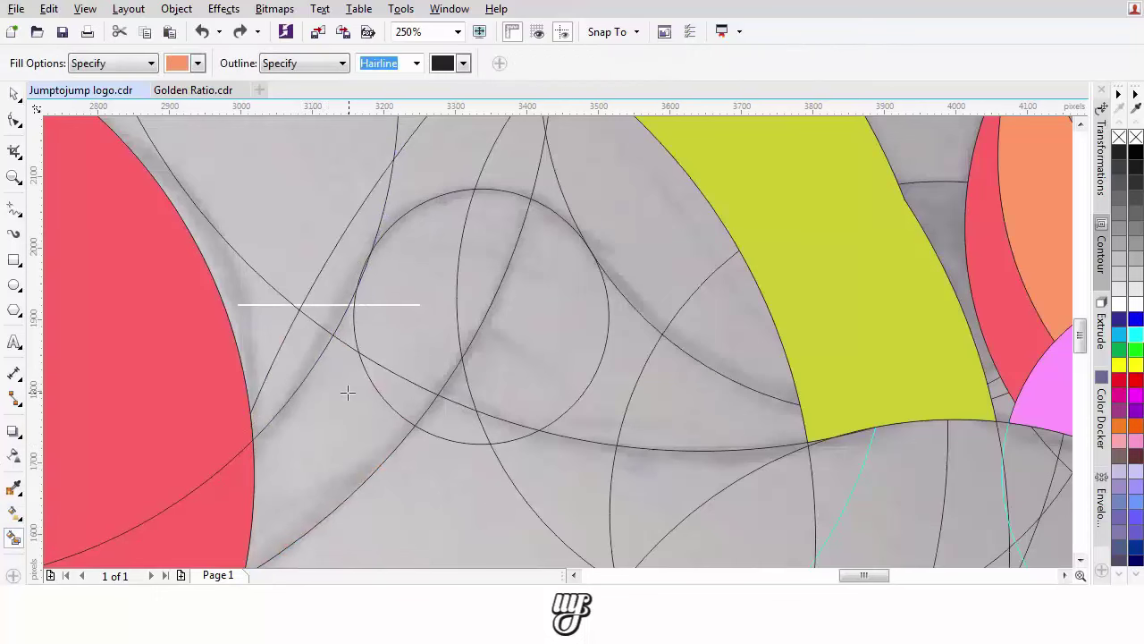
# - Select the very large circle whose arc runs behind the red shape and bring it to the front
pyautogui.scroll(-2, 348, 391)
pyautogui.click(14, 94)
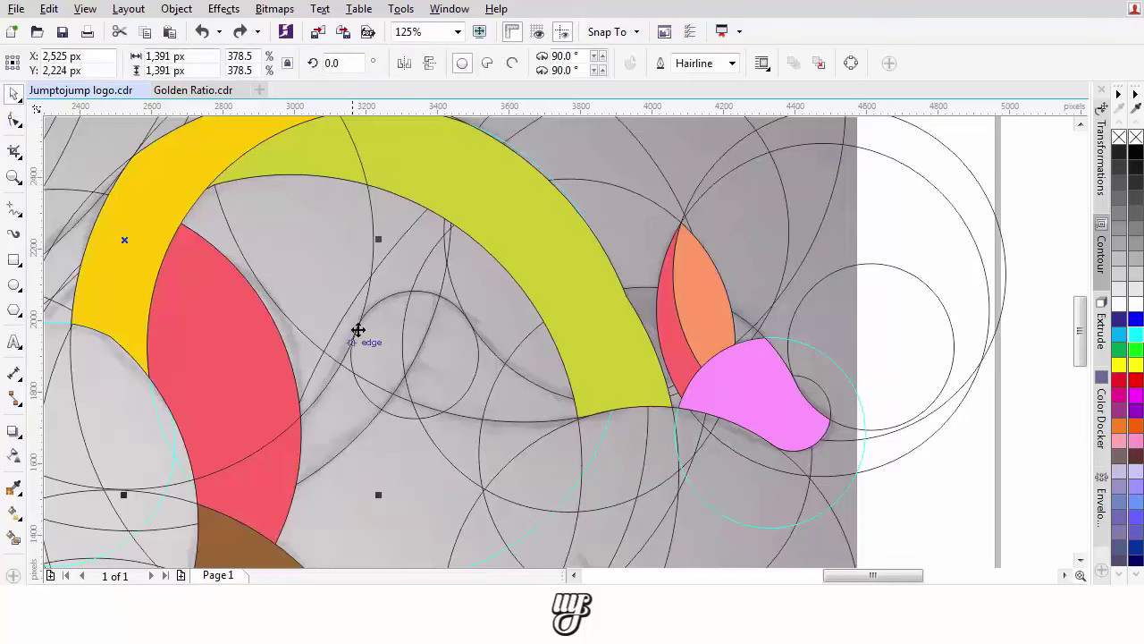
pyautogui.click(388, 240)
pyautogui.moveTo(271, 446); pyautogui.dragTo(310, 412)
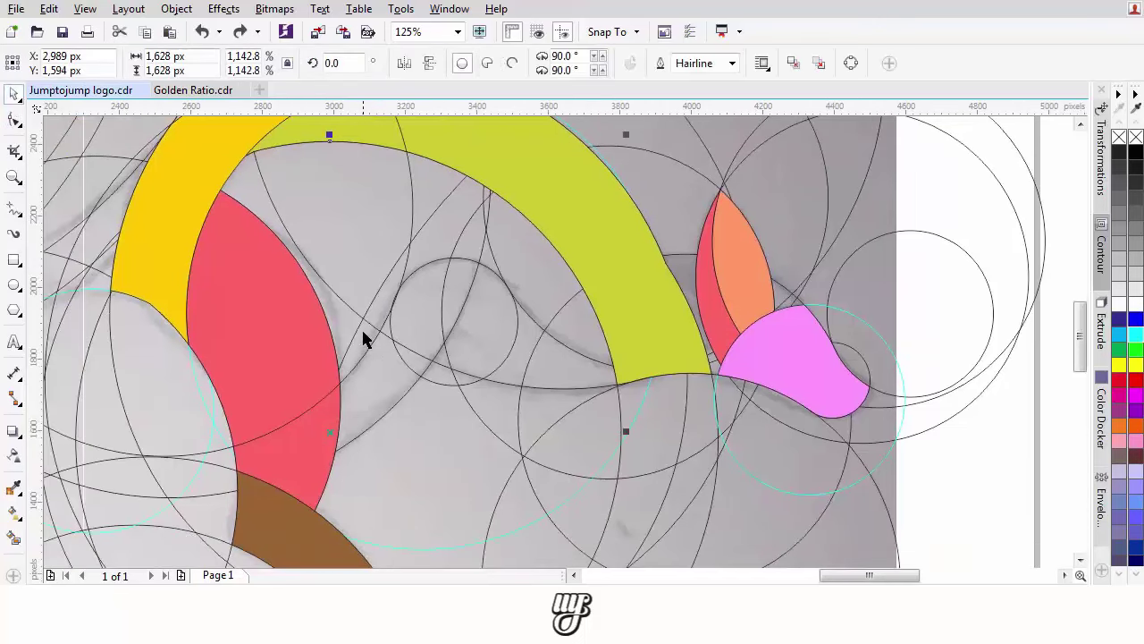
pyautogui.click(360, 331)
pyautogui.hotkey('shift', 'pageup')
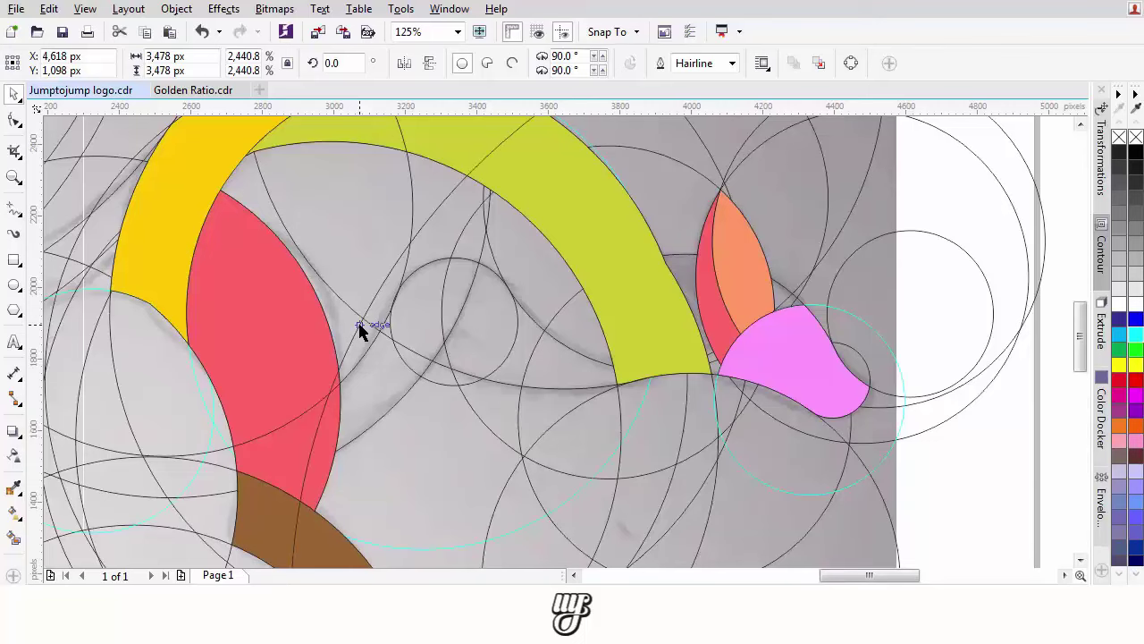
# - Try to Smart-fill the strip below the crossing arc, between the red shape and the small circle, and undo the fill
pyautogui.click(13, 540)
pyautogui.scroll(2, 383, 363)
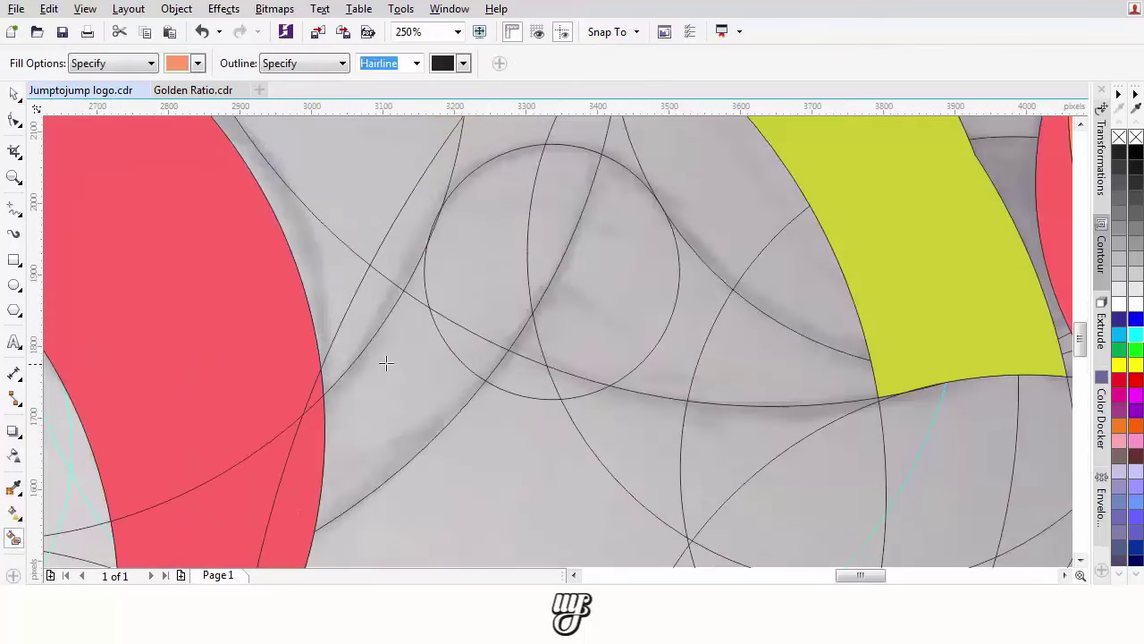
pyautogui.click(394, 360)
pyautogui.hotkey('ctrl', 'z')
# - Smart-fill in orange the small circle's lower segment below the crossing arc and the small wedge along its outer edge
pyautogui.click(464, 323)
pyautogui.click(414, 276)
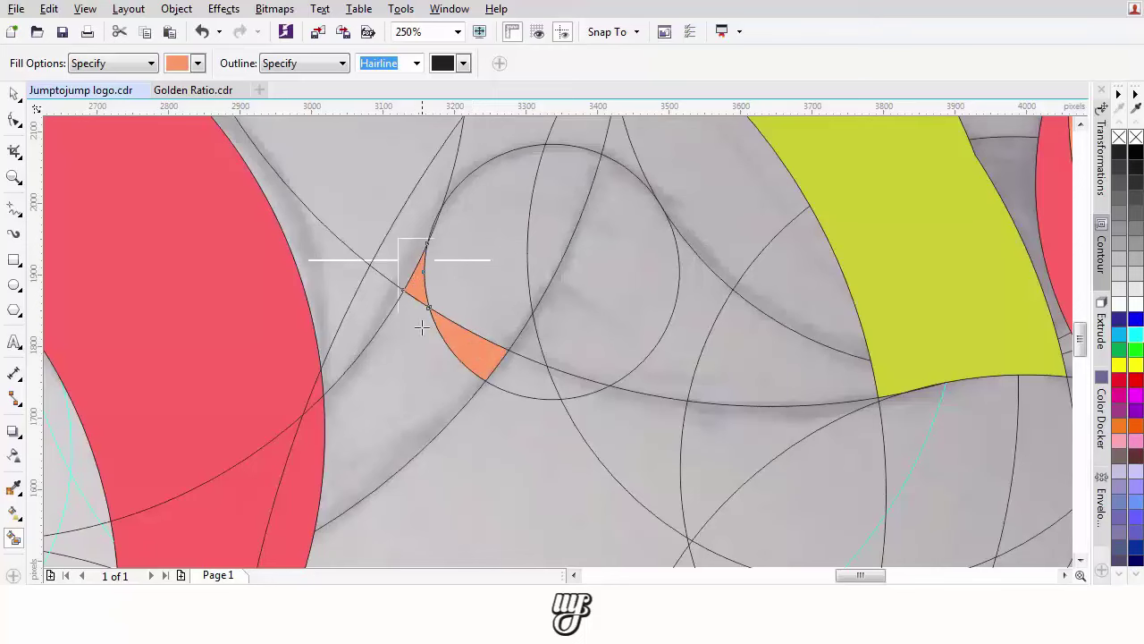
pyautogui.click(422, 327)
pyautogui.hotkey('ctrl', 'z')
pyautogui.moveTo(433, 359); pyautogui.dragTo(475, 482)
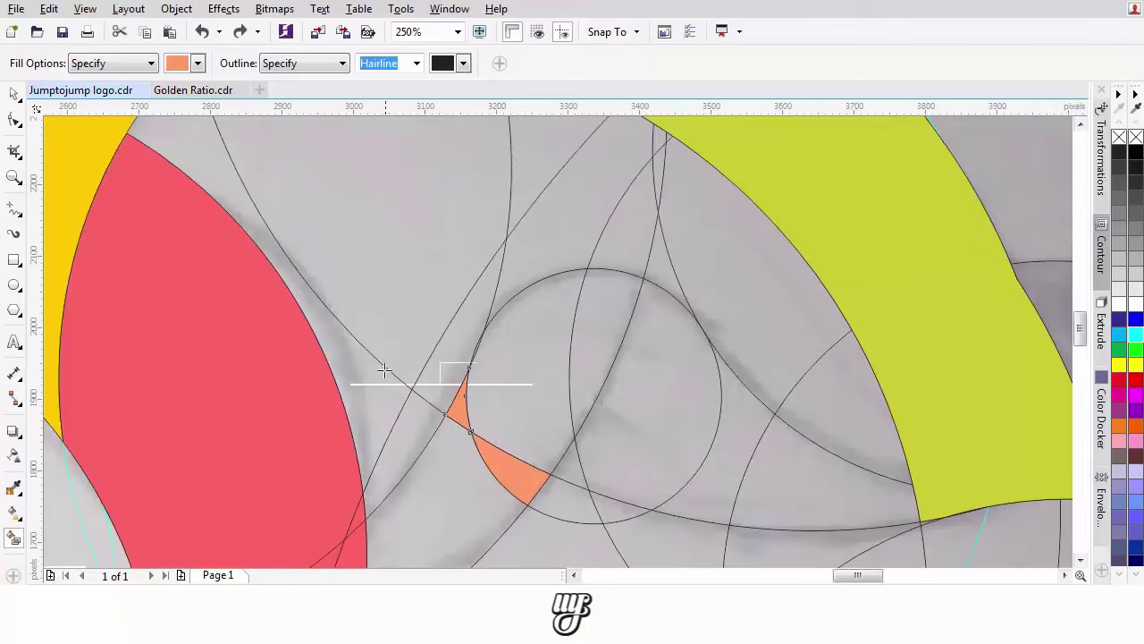
# - Smart-fill in orange the long strip along the red shape's edge and the adjoining narrow piece below the crossing arc
pyautogui.click(388, 405)
pyautogui.click(402, 424)
pyautogui.moveTo(414, 436); pyautogui.dragTo(427, 421)
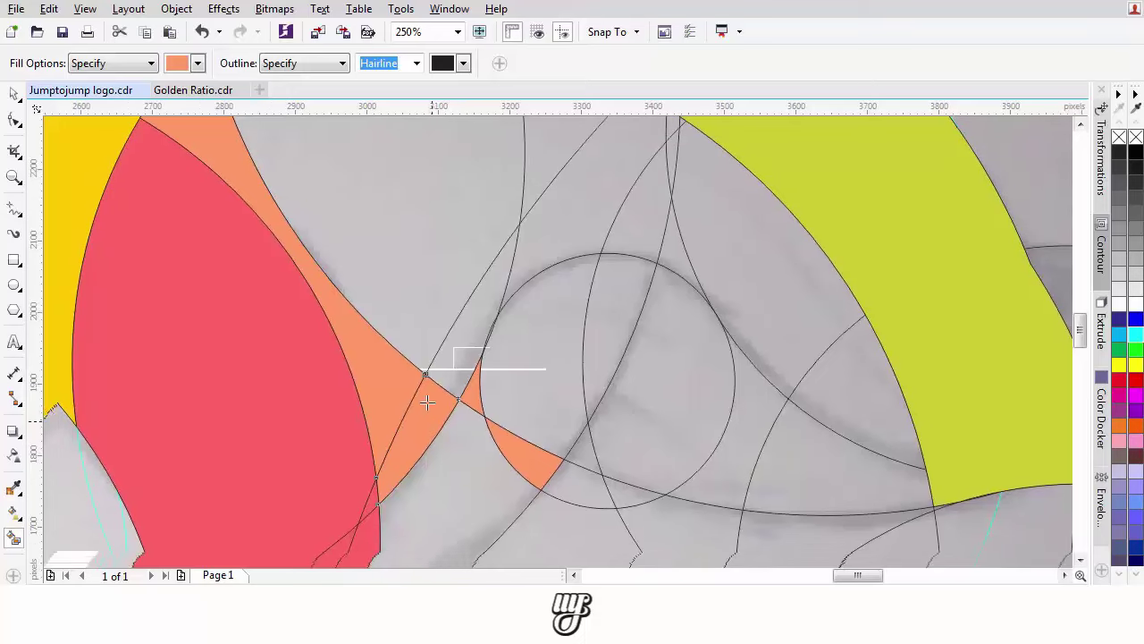
# - Delete the long orange strip along the red shape, and try moving the narrow orange piece away before undoing that move
pyautogui.click(14, 96)
pyautogui.press('Tab')
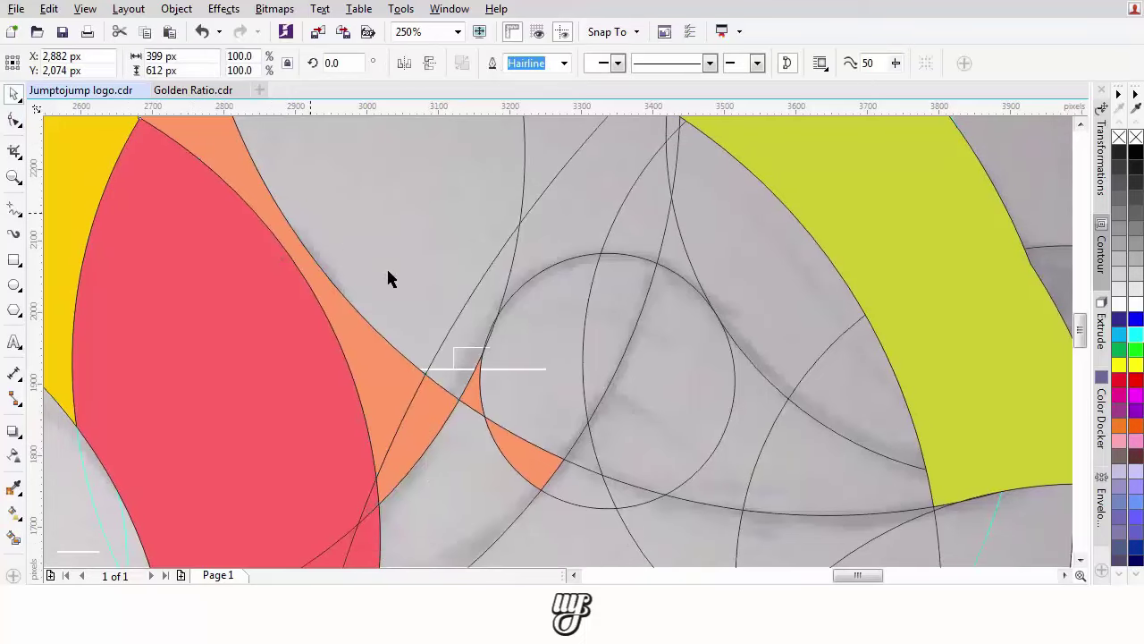
pyautogui.press('Delete')
pyautogui.moveTo(382, 386); pyautogui.dragTo(471, 158)
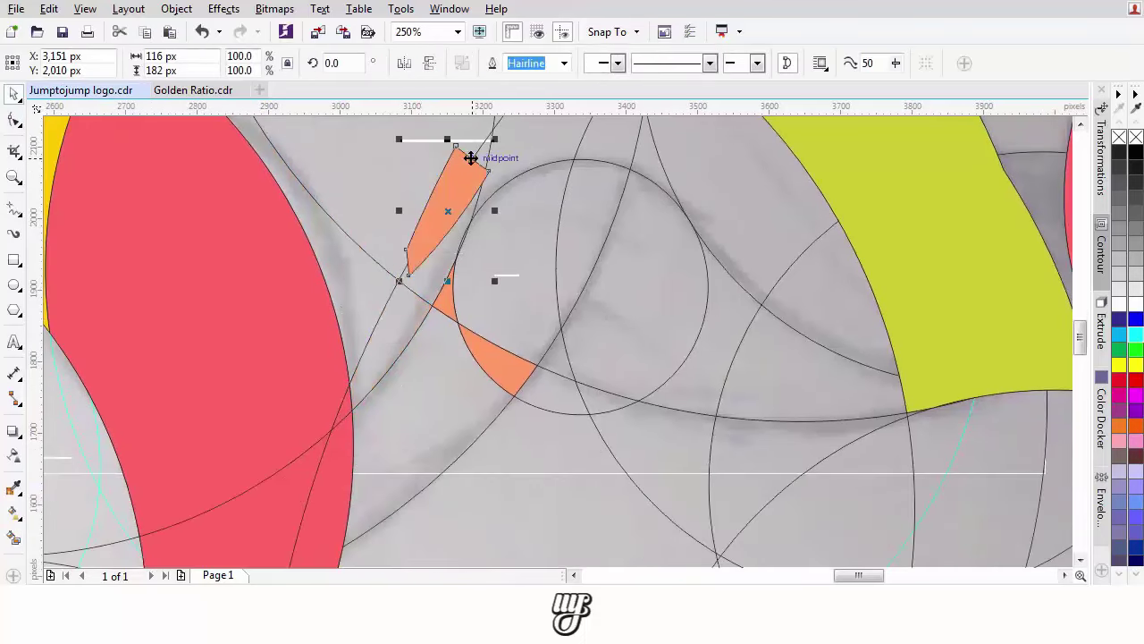
pyautogui.hotkey('ctrl', 'z')
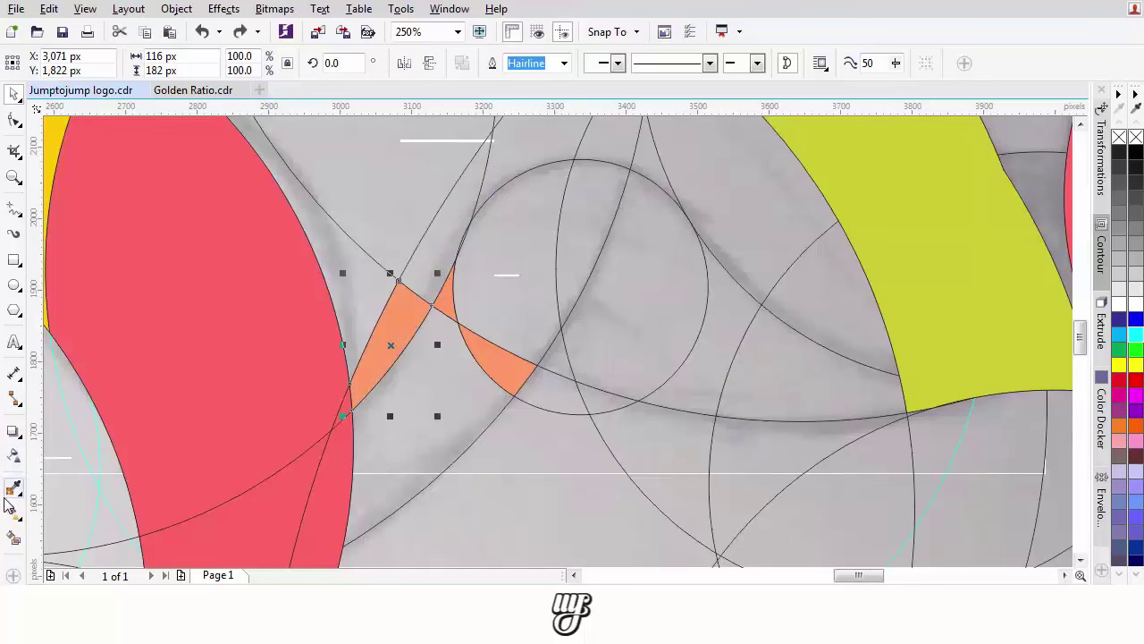
# - Smart-fill in orange the region below the crossing arc, between the narrow orange piece, the red shape and the small circle
pyautogui.click(13, 536)
pyautogui.click(408, 424)
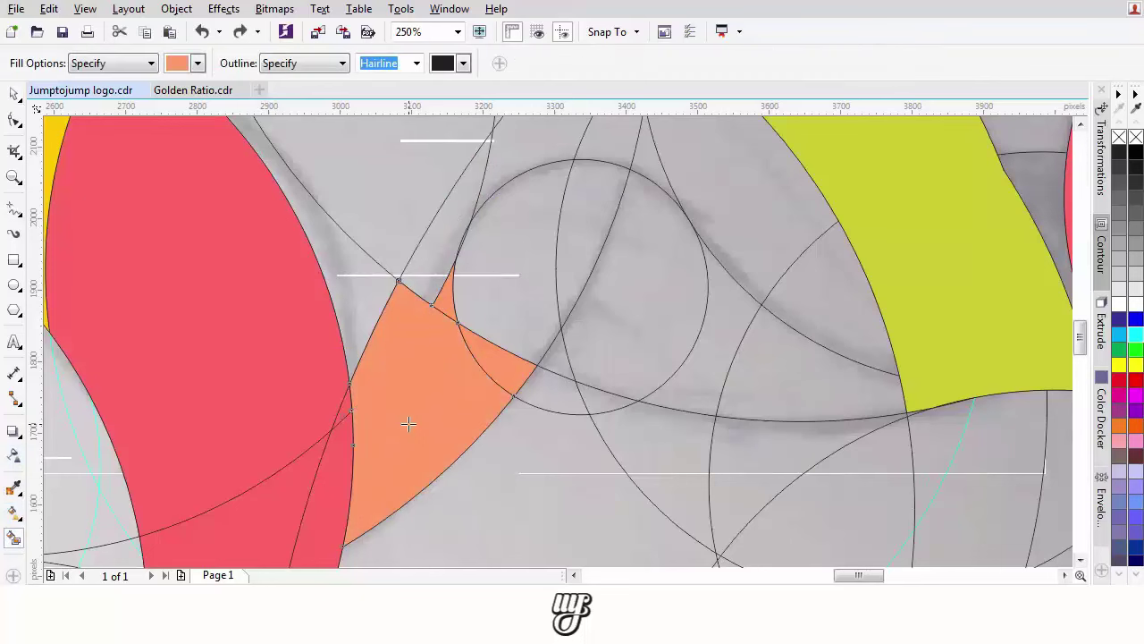
pyautogui.click(13, 93)
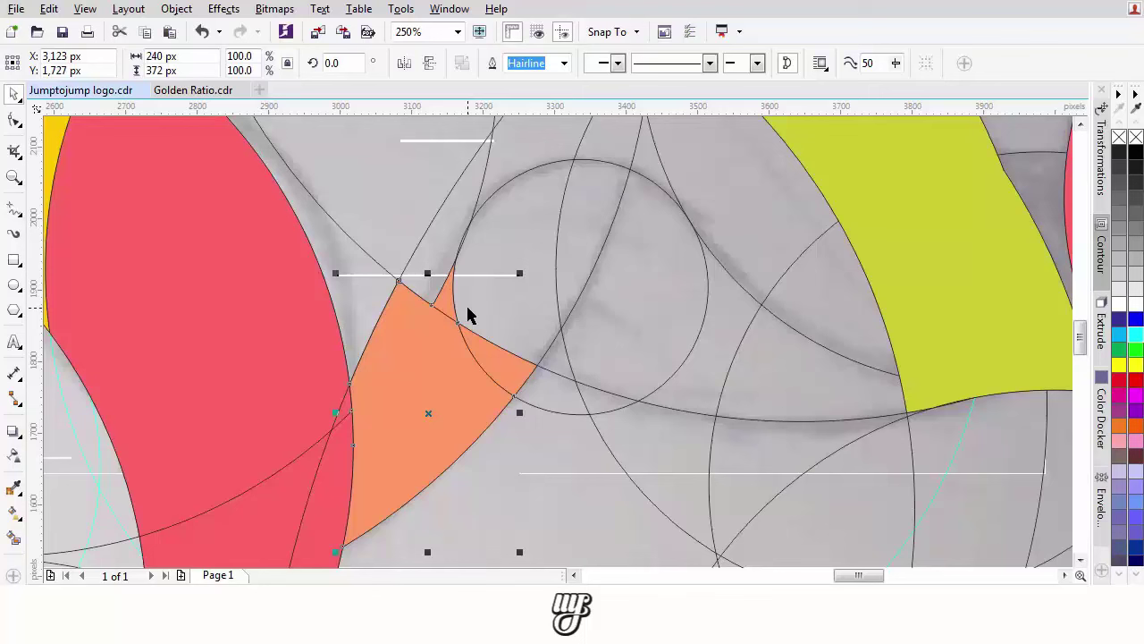
# - Trim the surplus upper-left wedge off the orange shape beside the red leaf
pyautogui.click(22, 102)
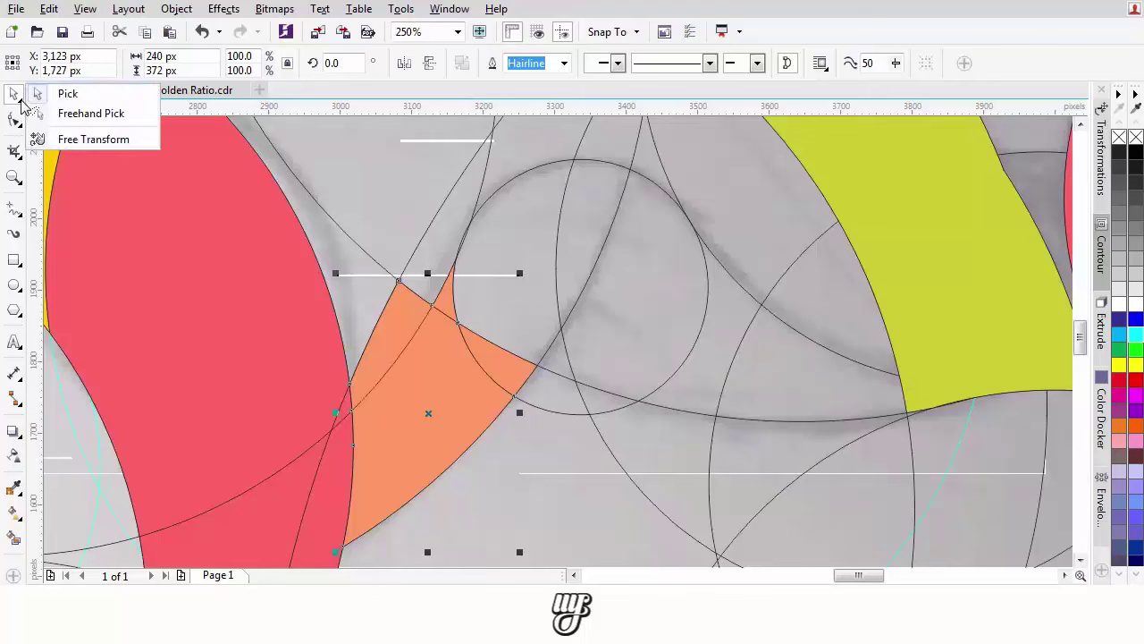
pyautogui.click(381, 304)
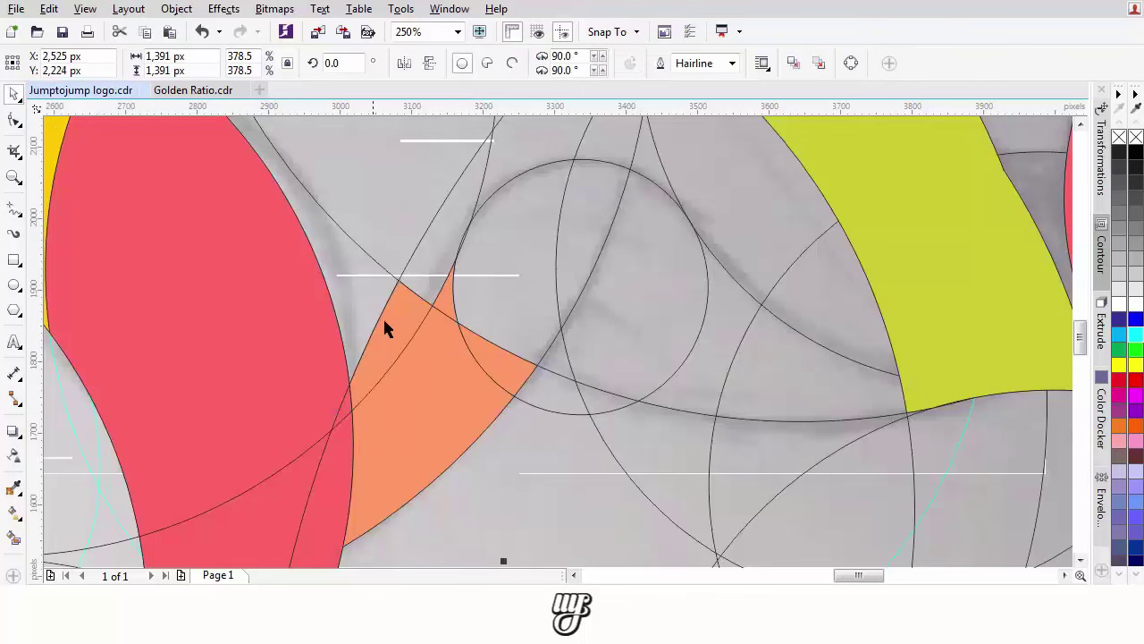
pyautogui.click(390, 325)
pyautogui.keyDown('shift'); pyautogui.click(426, 407); pyautogui.keyUp('shift')
pyautogui.click(619, 64)
# - Smart-fill the regions forming the rounded head above the orange shape in the same orange
pyautogui.scroll(-3, 460, 266)
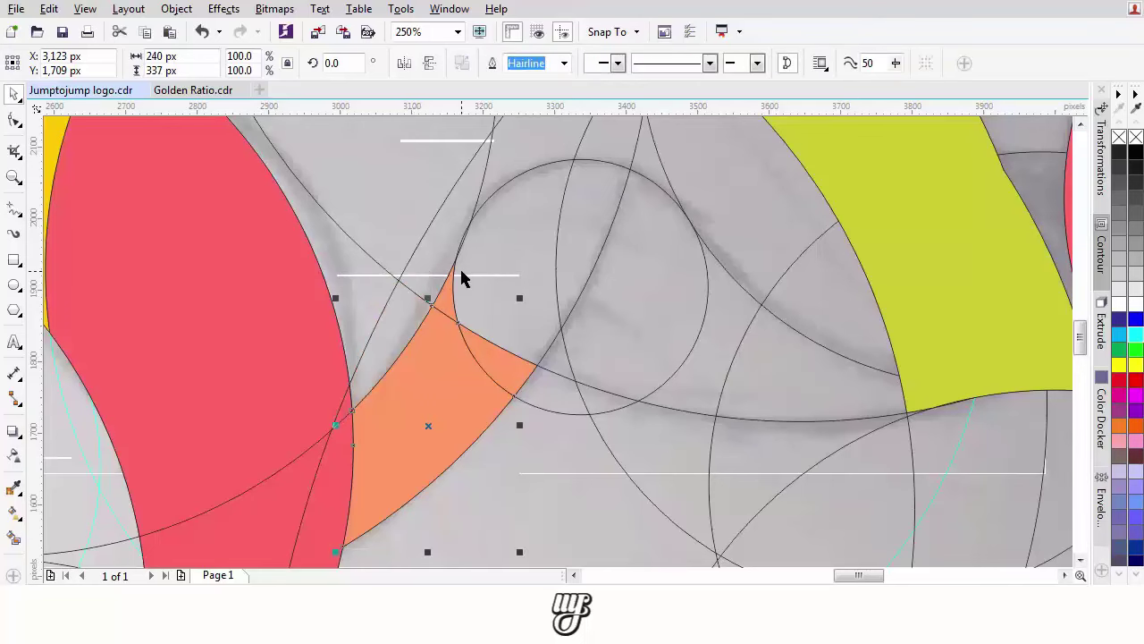
pyautogui.scroll(3, 405, 317)
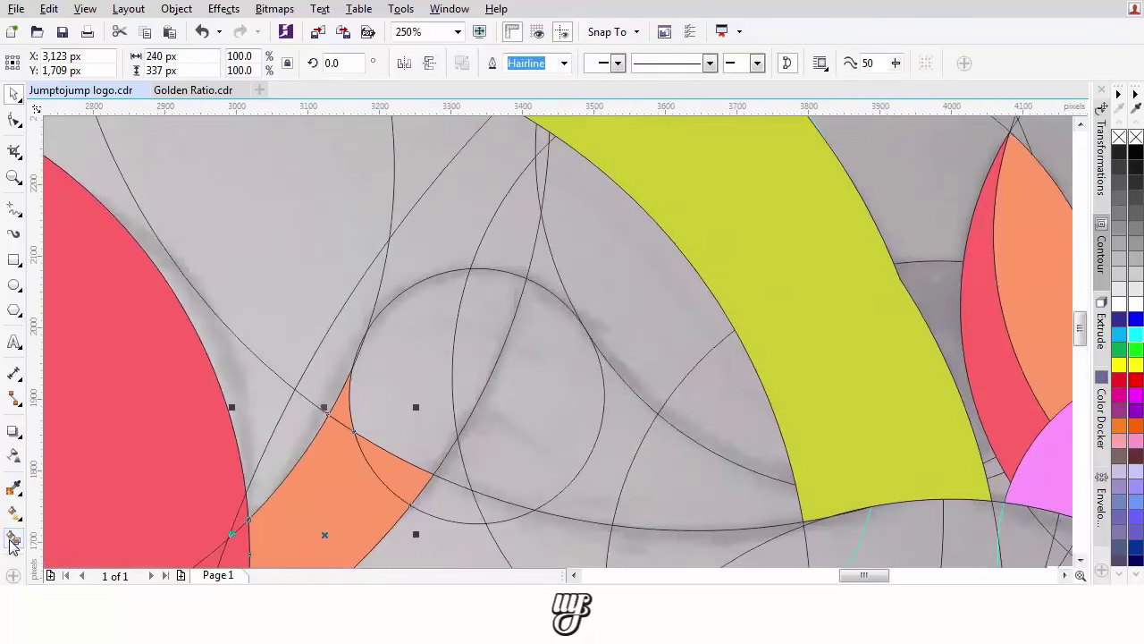
pyautogui.click(14, 539)
pyautogui.click(446, 380)
pyautogui.click(477, 330)
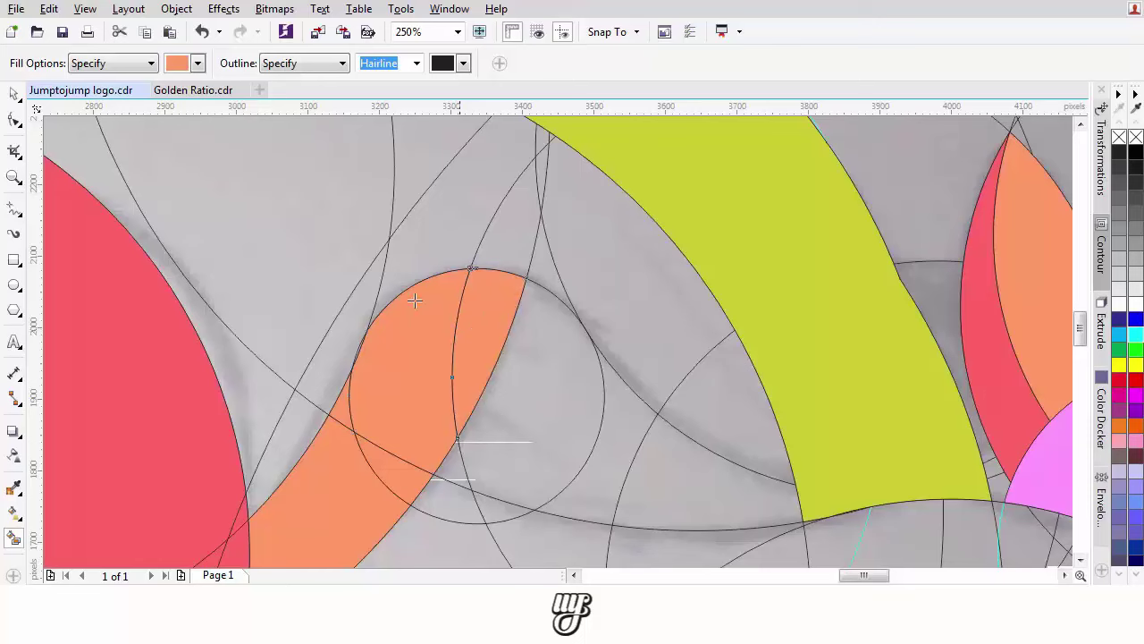
# - Try to weld the rounded orange head to the orange shape below it
pyautogui.click(13, 94)
pyautogui.moveTo(394, 296); pyautogui.dragTo(445, 199)
pyautogui.click(447, 205)
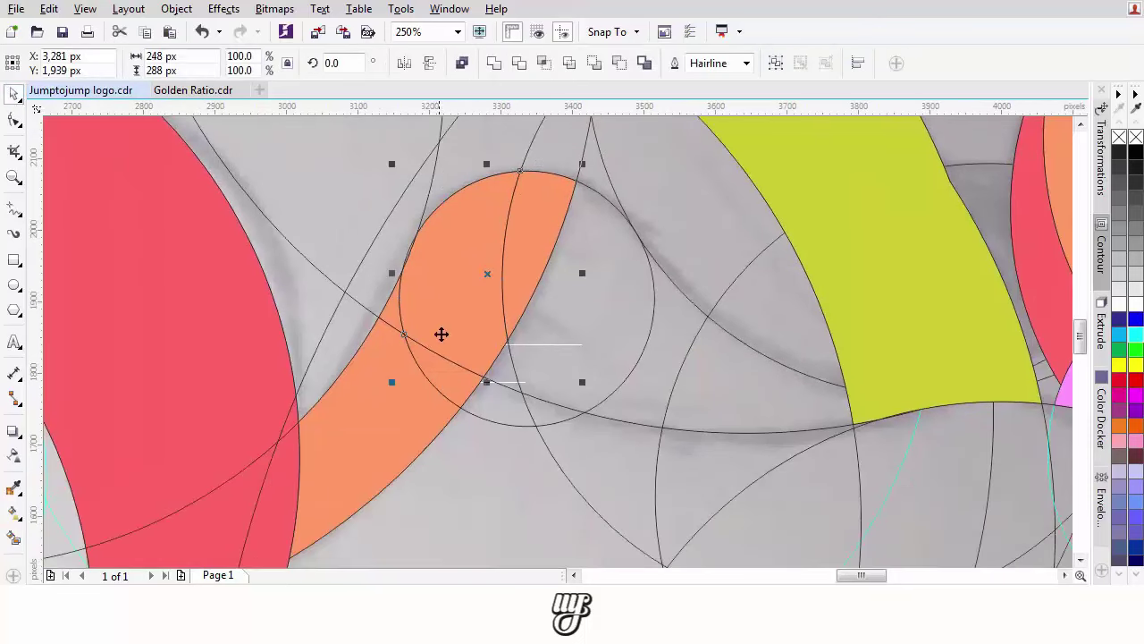
pyautogui.keyDown('shift'); pyautogui.click(391, 317); pyautogui.keyUp('shift')
pyautogui.keyDown('shift'); pyautogui.click(370, 400); pyautogui.keyUp('shift')
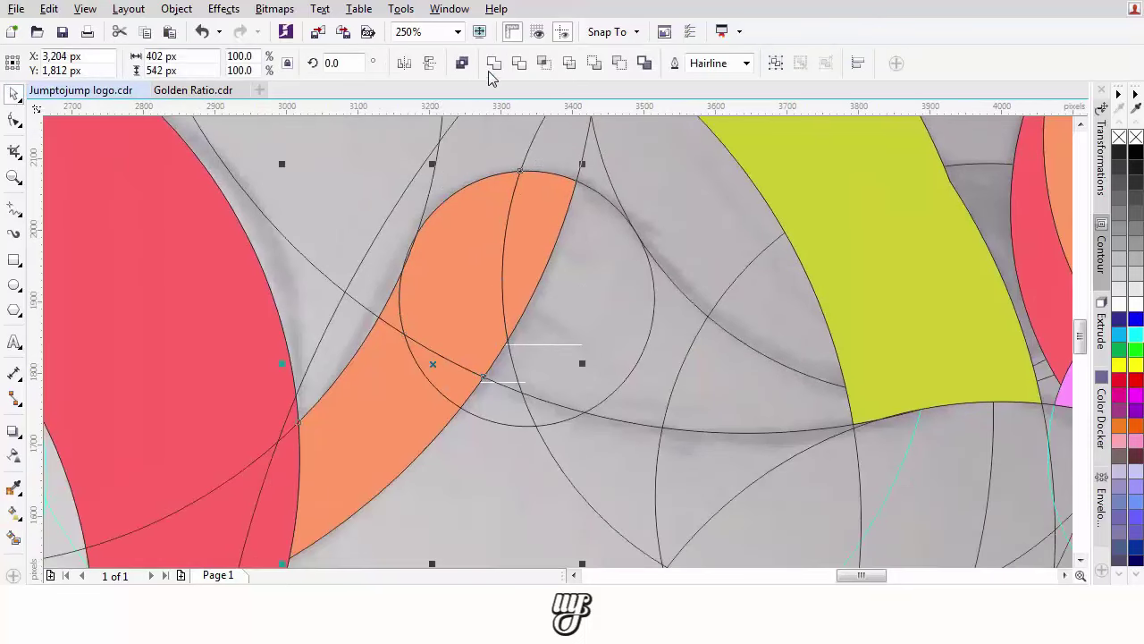
pyautogui.click(494, 66)
pyautogui.moveTo(423, 276); pyautogui.dragTo(445, 247)
pyautogui.hotkey('ctrl', 'z')
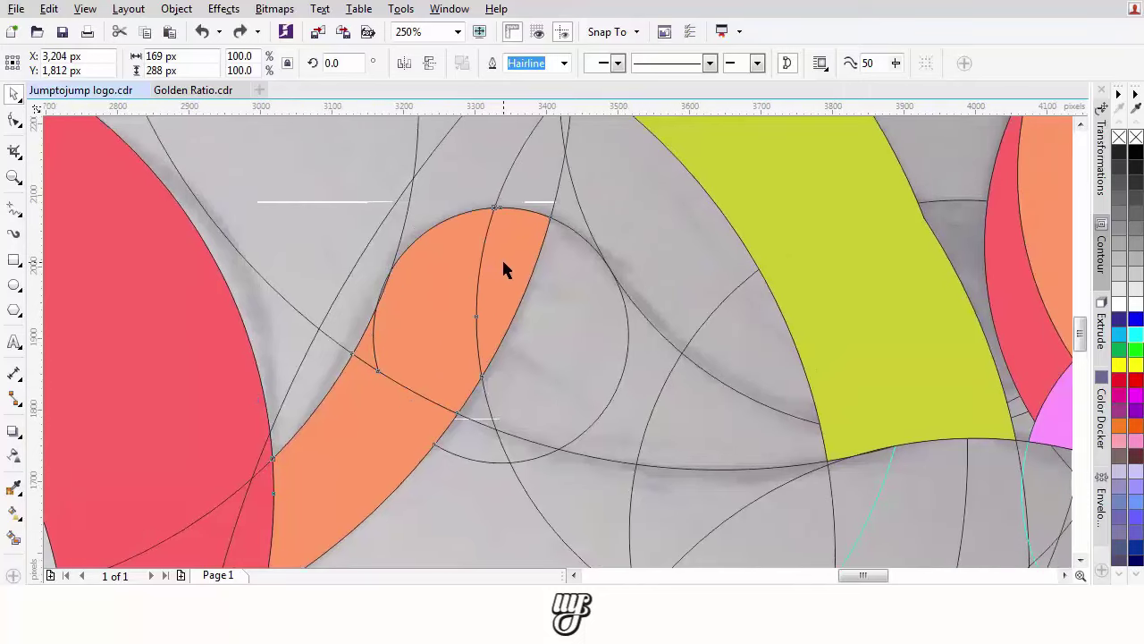
# - Weld all pieces of the rounded orange head and the lower orange shape into one band
pyautogui.click(501, 257)
pyautogui.scroll(1, 433, 321)
pyautogui.keyDown('shift'); pyautogui.click(423, 323); pyautogui.keyUp('shift')
pyautogui.moveTo(303, 377); pyautogui.dragTo(359, 310)
pyautogui.hotkey('ctrl', 'z')
pyautogui.click(495, 64)
# - Smart-fill the regions between the orange band and the tip of the green arch in purple
pyautogui.scroll(-2, 394, 281)
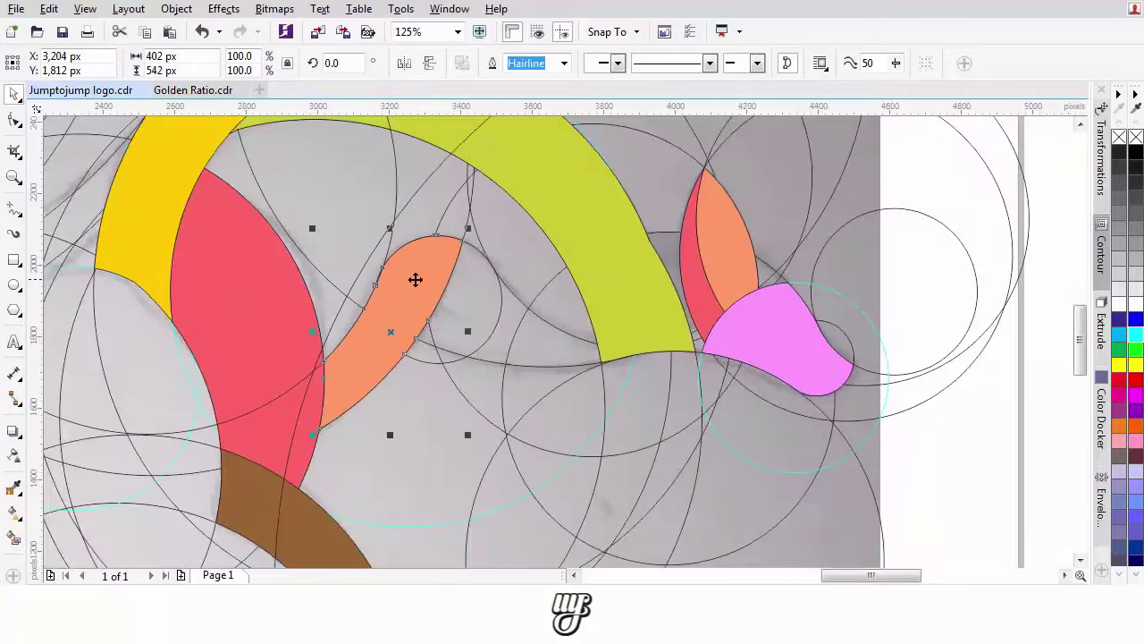
pyautogui.scroll(1, 430, 327)
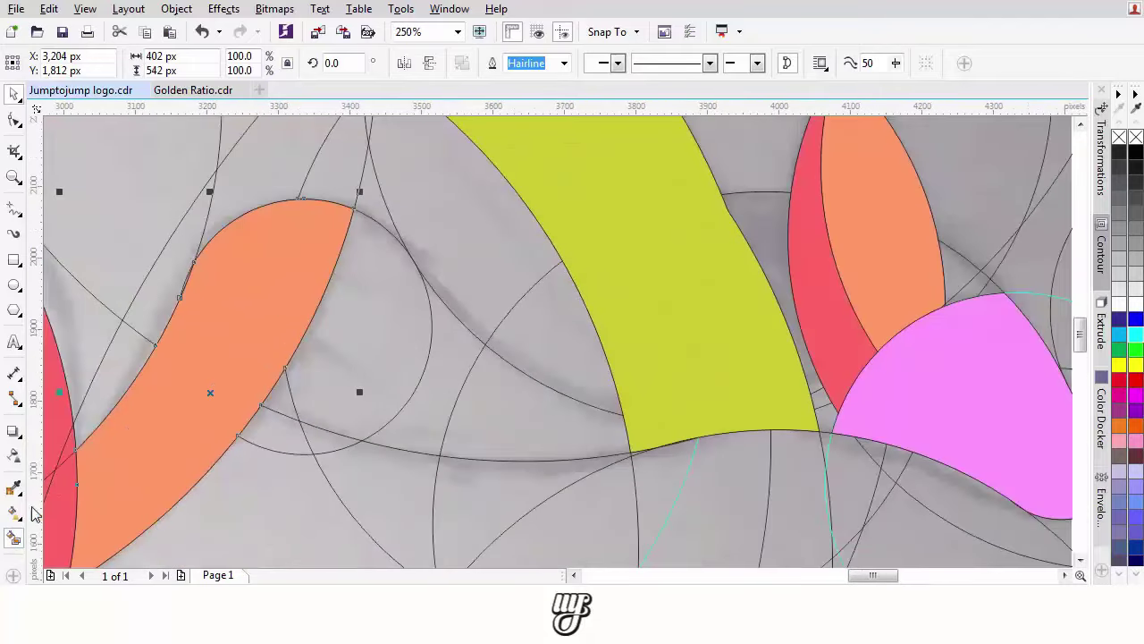
pyautogui.click(14, 538)
pyautogui.click(196, 63)
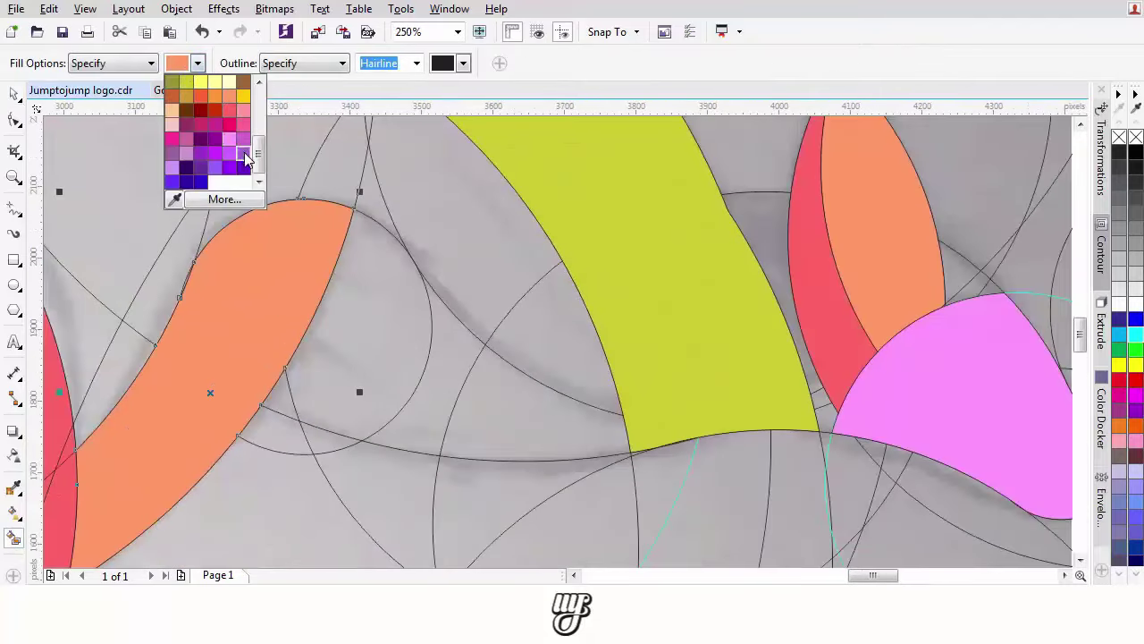
pyautogui.click(245, 154)
pyautogui.click(277, 396)
pyautogui.click(420, 381)
pyautogui.click(429, 407)
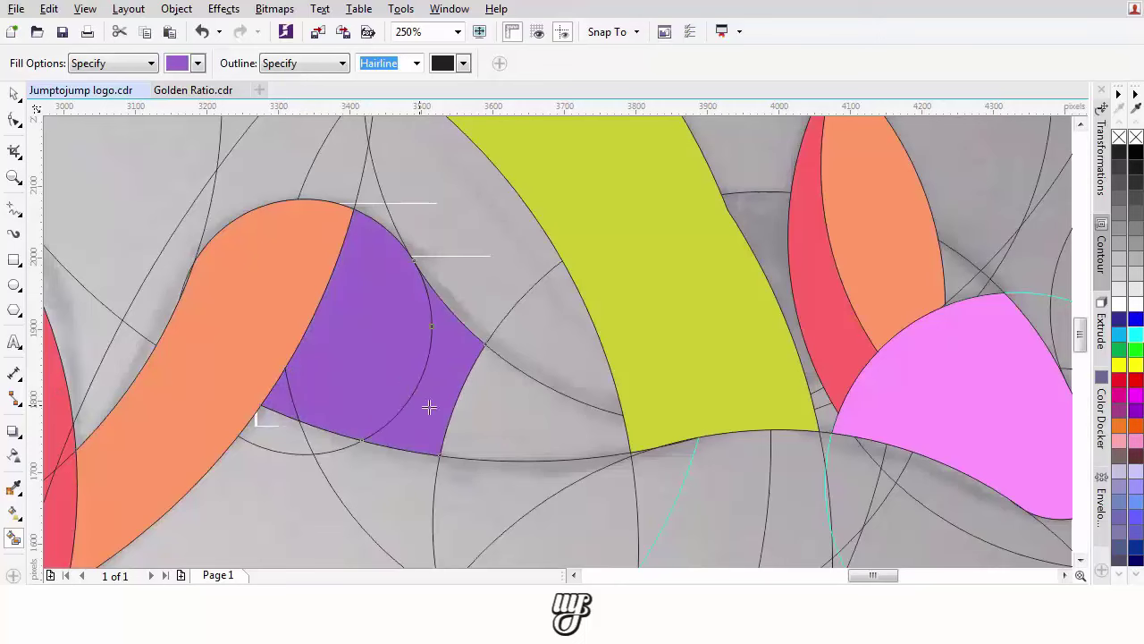
pyautogui.click(519, 429)
# - Weld the purple pieces between the orange band and the green arch into one shape
pyautogui.scroll(-1, 499, 410)
pyautogui.click(14, 93)
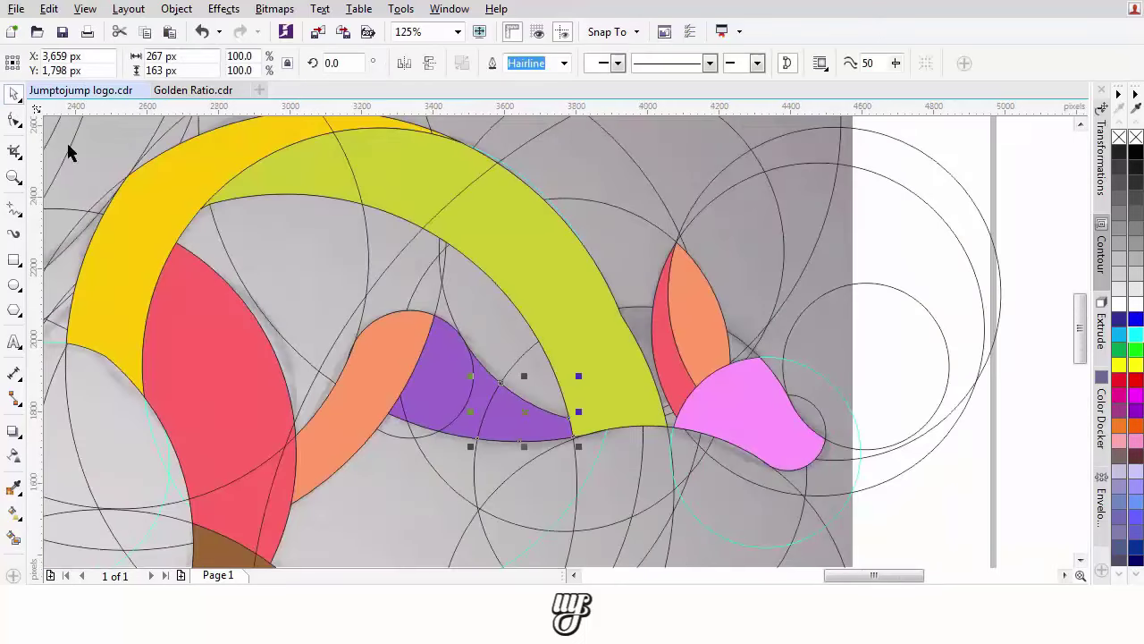
pyautogui.scroll(1, 480, 401)
pyautogui.keyDown('shift'); pyautogui.click(421, 363); pyautogui.keyUp('shift')
pyautogui.keyDown('shift'); pyautogui.click(315, 404); pyautogui.keyUp('shift')
pyautogui.keyDown('shift'); pyautogui.click(315, 412); pyautogui.keyUp('shift')
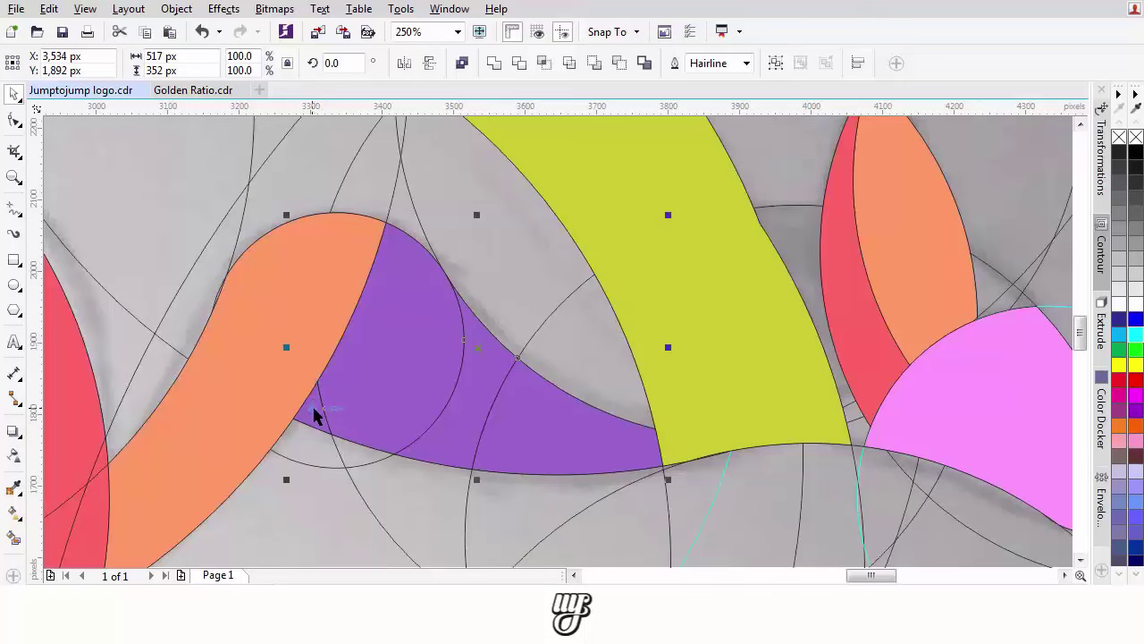
pyautogui.click(493, 62)
# - Smart-fill the regions between the purple shape and the inner edge of the green arch in magenta
pyautogui.scroll(-1, 417, 330)
pyautogui.scroll(1, 417, 324)
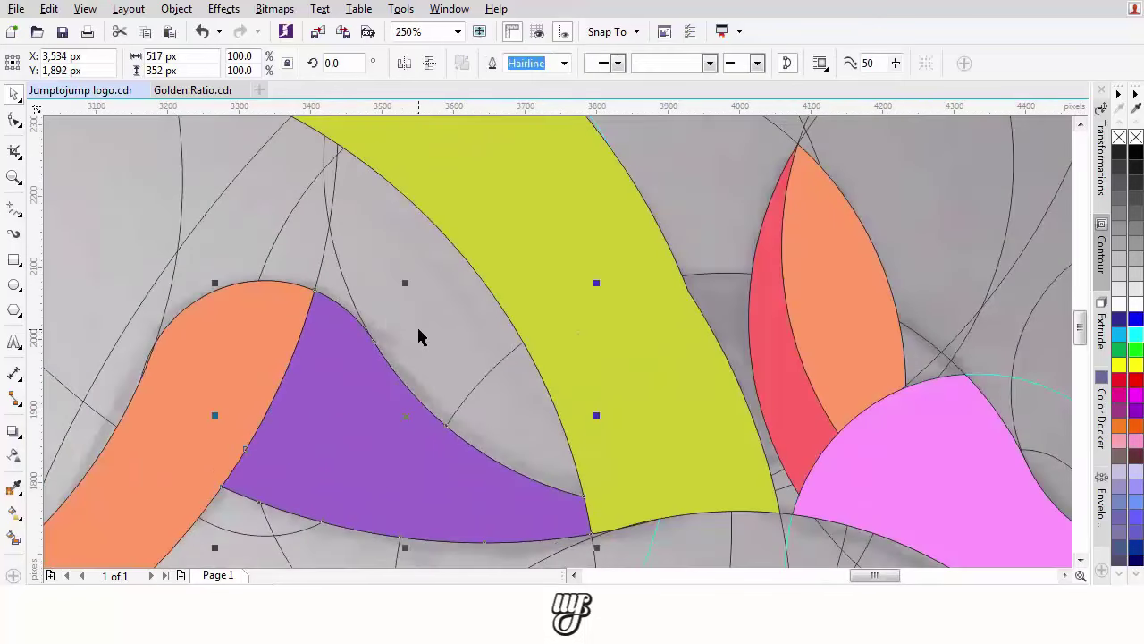
pyautogui.scroll(-1, 395, 300)
pyautogui.moveTo(396, 298); pyautogui.dragTo(436, 367)
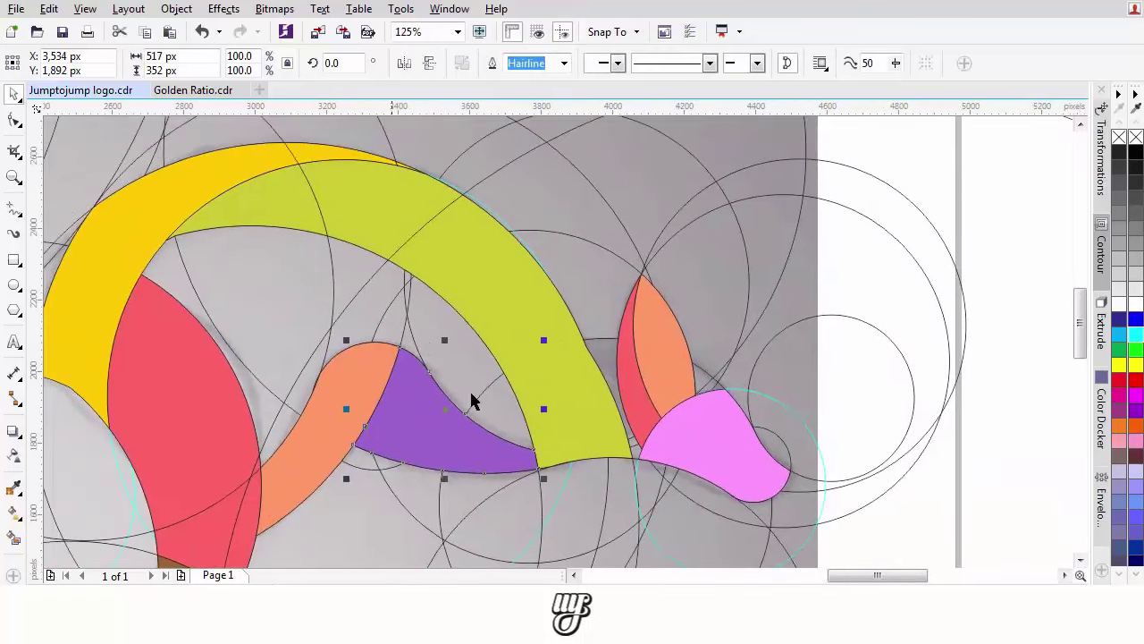
pyautogui.click(11, 541)
pyautogui.click(196, 62)
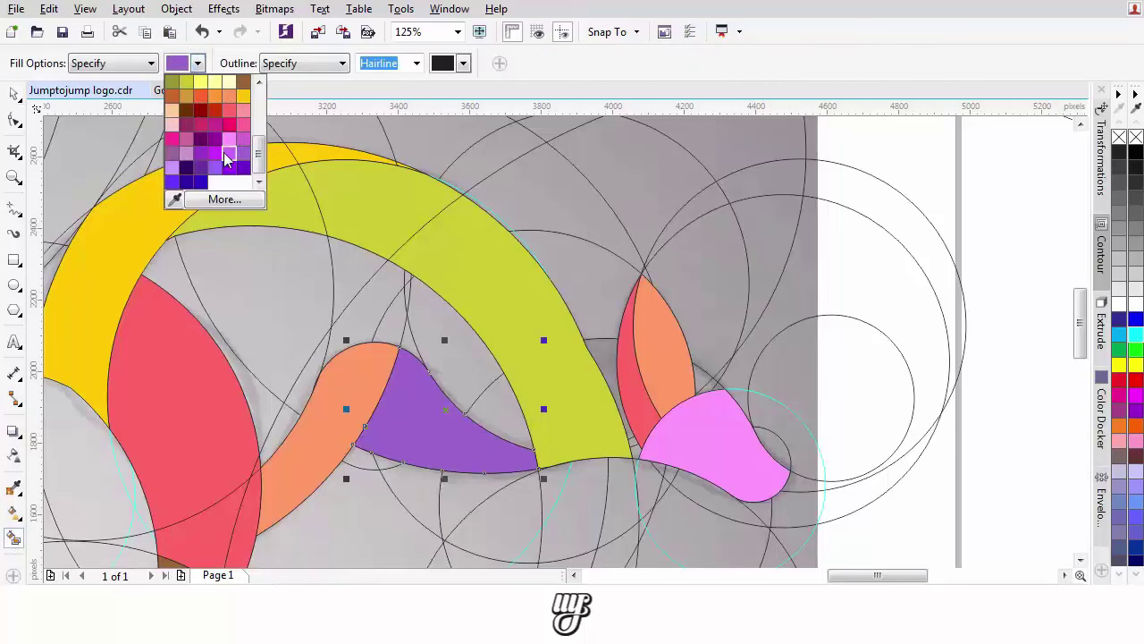
pyautogui.click(172, 139)
pyautogui.click(493, 413)
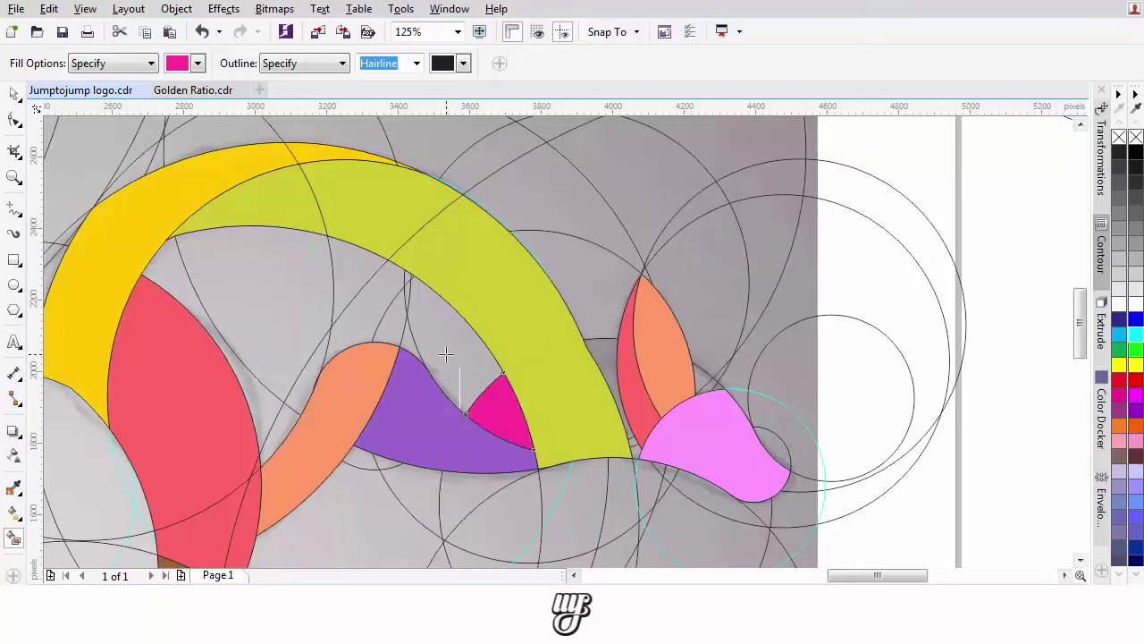
pyautogui.click(447, 358)
# - Try to fill the tiny gaps at the upper tip of the magenta area under the green arch
pyautogui.scroll(2, 409, 324)
pyautogui.scroll(2, 421, 252)
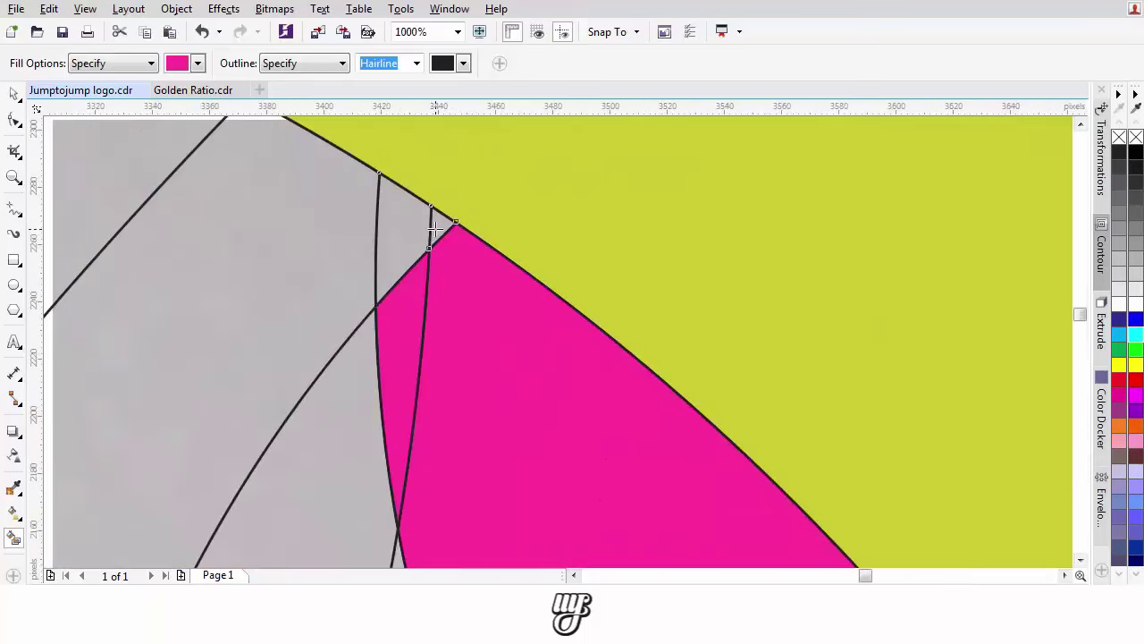
pyautogui.click(436, 226)
pyautogui.click(420, 227)
pyautogui.hotkey('ctrl', 'z')
pyautogui.hotkey('ctrl', 'z')
# - Smart-fill the regions along the top and upper-left side of the orange band in magenta
pyautogui.scroll(-1, 436, 265)
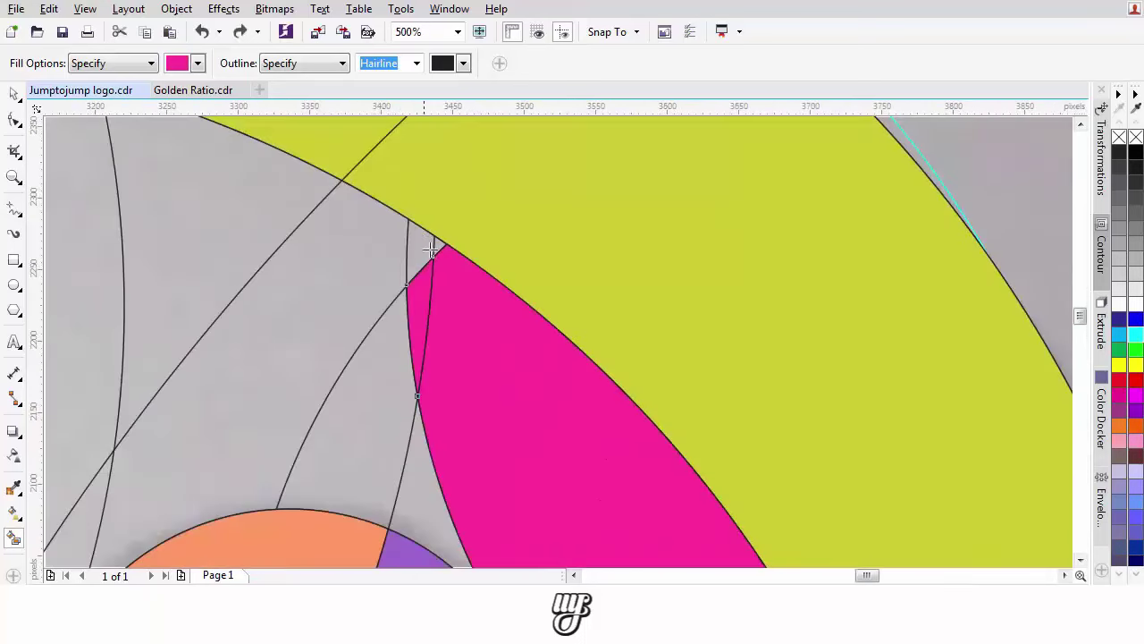
pyautogui.scroll(-2, 428, 304)
pyautogui.scroll(-1, 422, 327)
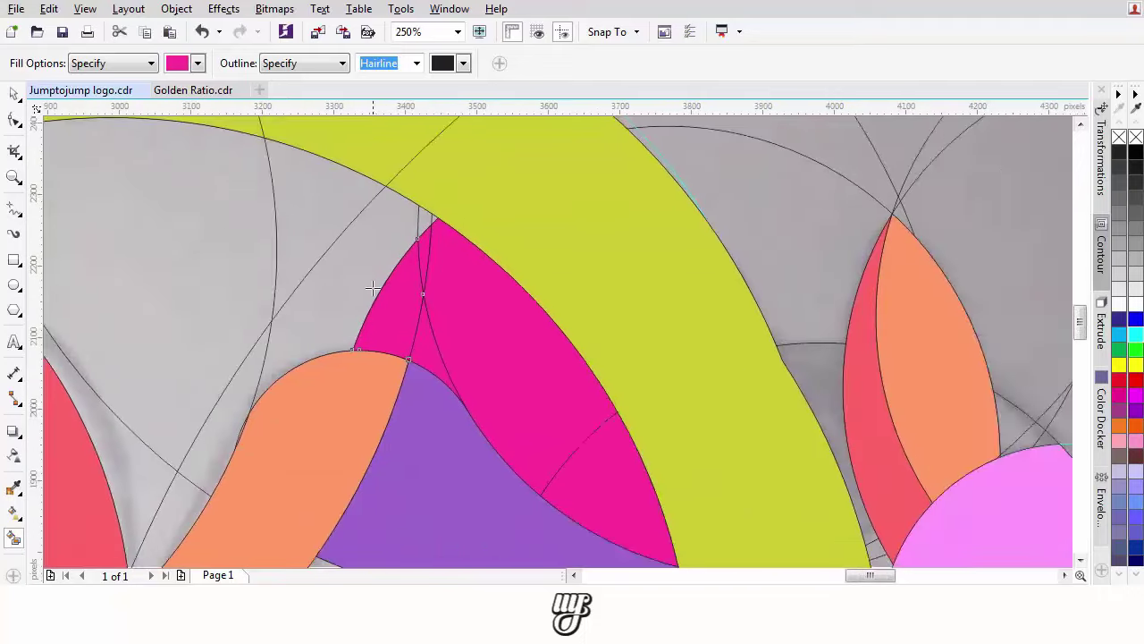
pyautogui.scroll(1, 463, 295)
pyautogui.click(467, 334)
# - Smart-fill the regions between the red leaf and the orange band in magenta
pyautogui.scroll(1, 478, 322)
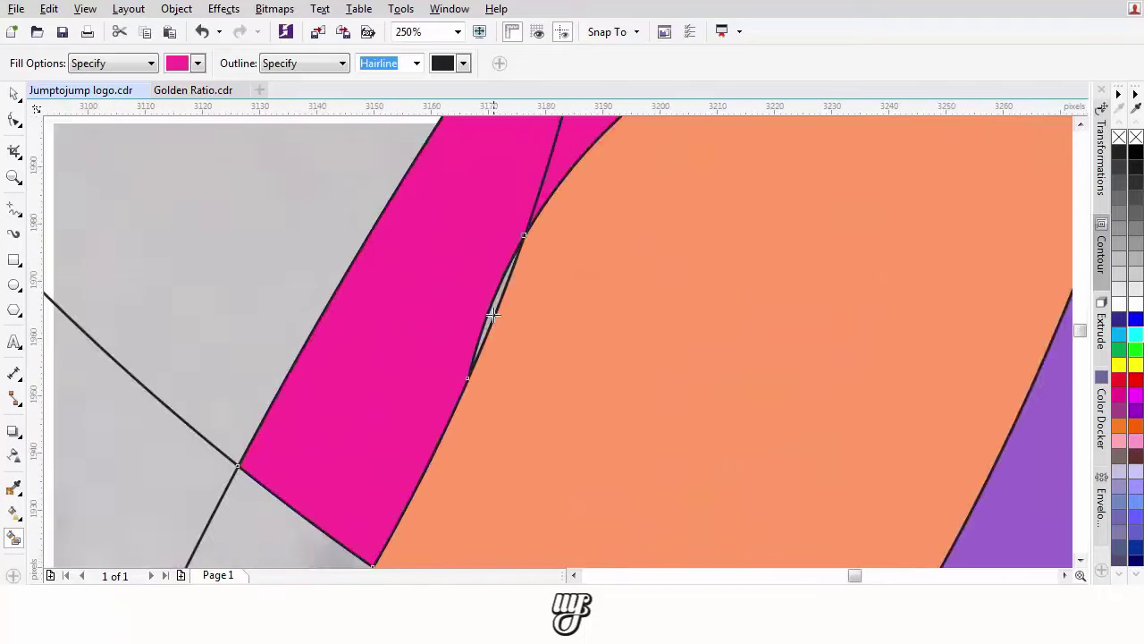
pyautogui.scroll(1, 489, 292)
pyautogui.scroll(-2, 489, 292)
pyautogui.moveTo(371, 398); pyautogui.dragTo(459, 299)
pyautogui.click(439, 349)
pyautogui.click(398, 290)
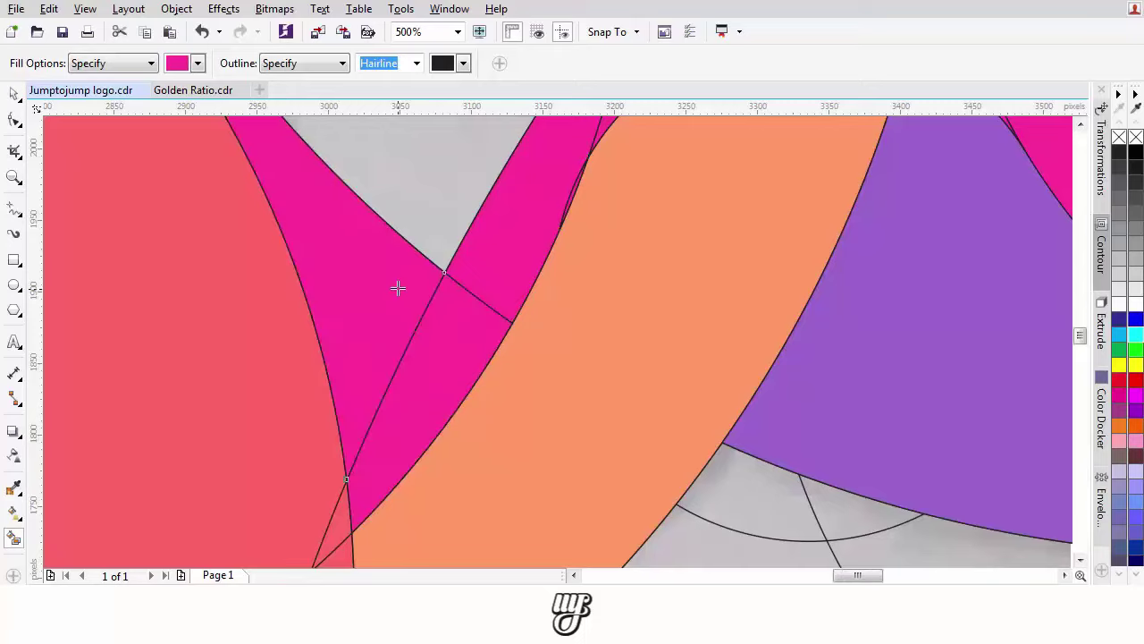
# - Smart-fill the remaining regions under the green arch, including the larger small gap at its inner edge, in magenta
pyautogui.scroll(-2, 393, 288)
pyautogui.moveTo(390, 230); pyautogui.dragTo(398, 386)
pyautogui.scroll(3, 398, 386)
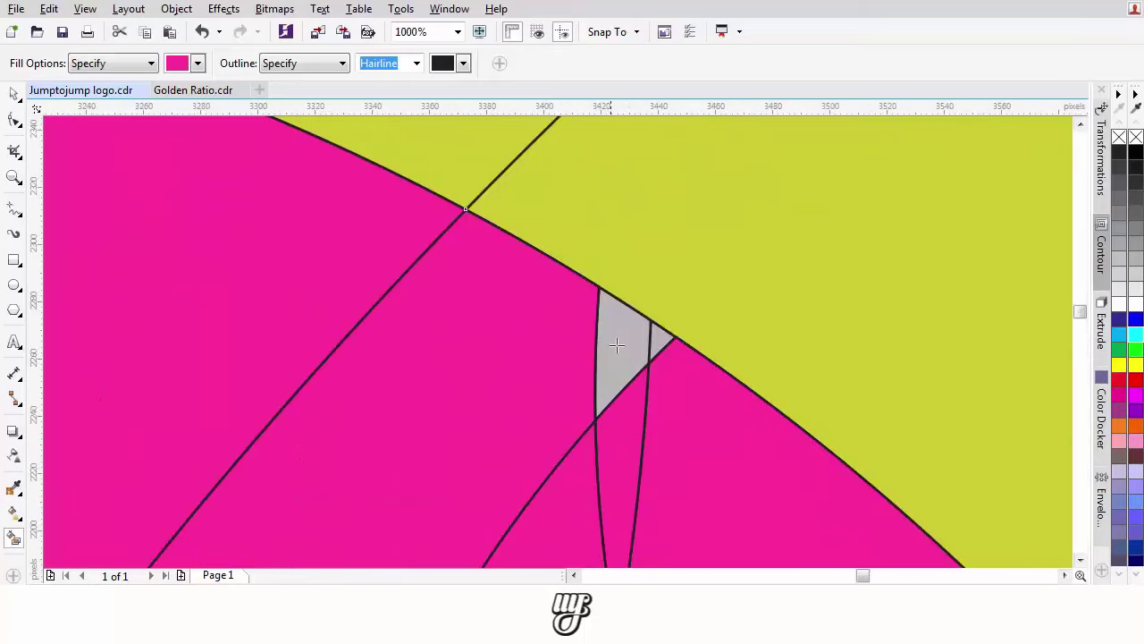
pyautogui.click(628, 347)
# - Try to fill the last tiny wedge at the green arch's inner edge in magenta
pyautogui.scroll(1, 629, 347)
pyautogui.click(654, 335)
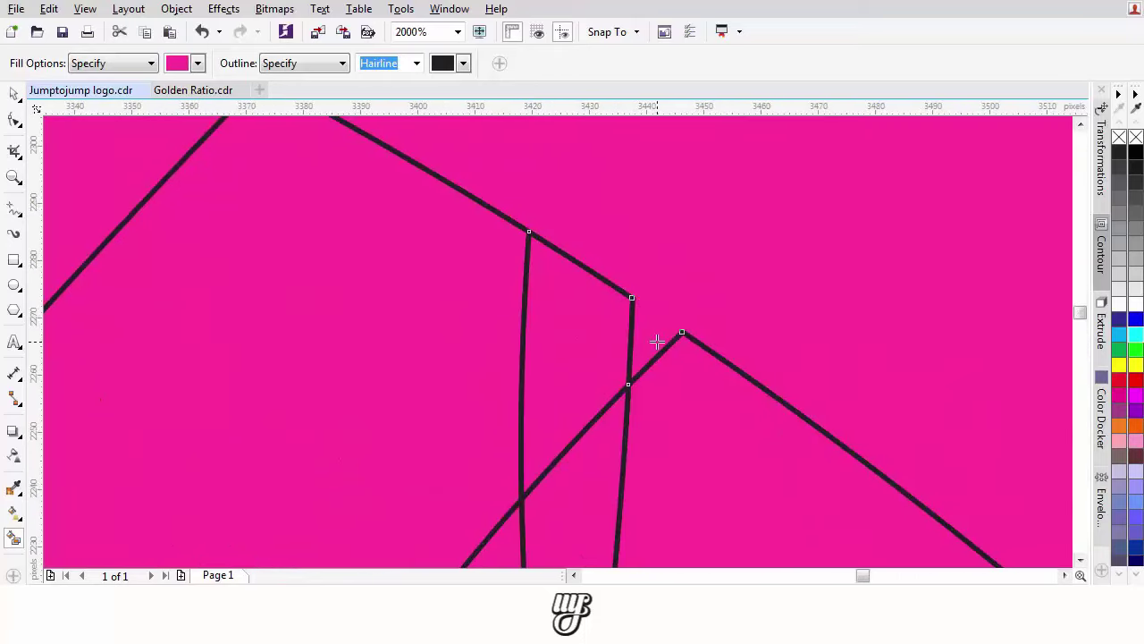
pyautogui.hotkey('ctrl', 'z')
# - Weld the magenta pieces between the green arch and the purple shape together
pyautogui.scroll(-4, 656, 341)
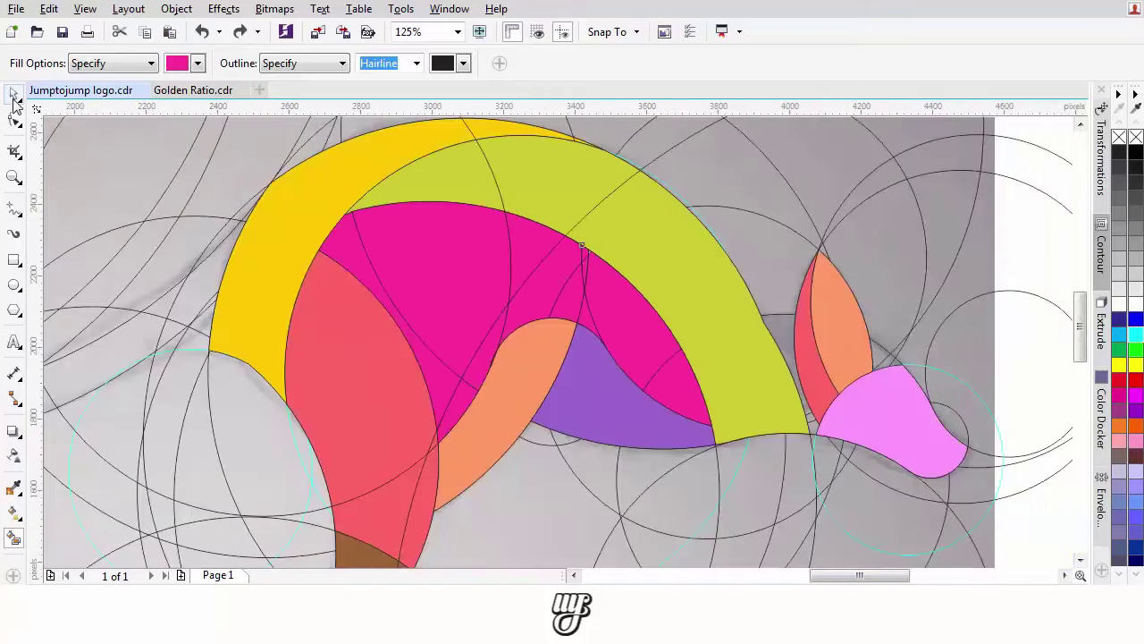
pyautogui.click(13, 96)
pyautogui.scroll(1, 714, 412)
pyautogui.click(660, 368)
pyautogui.moveTo(618, 335); pyautogui.dragTo(673, 499)
pyautogui.click(535, 320)
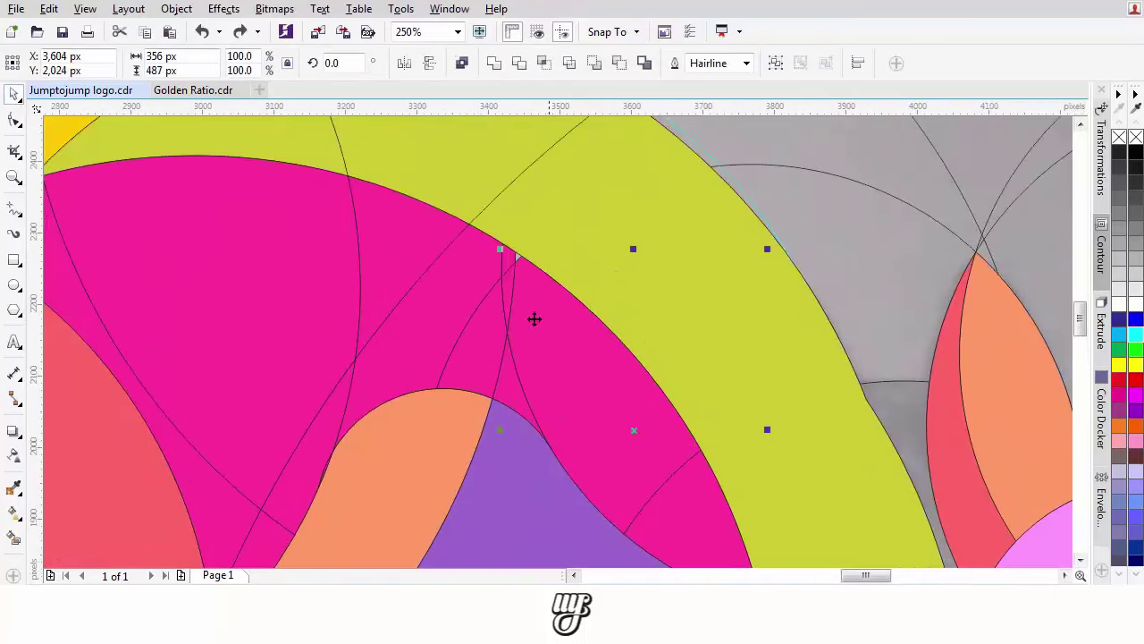
pyautogui.click(521, 407)
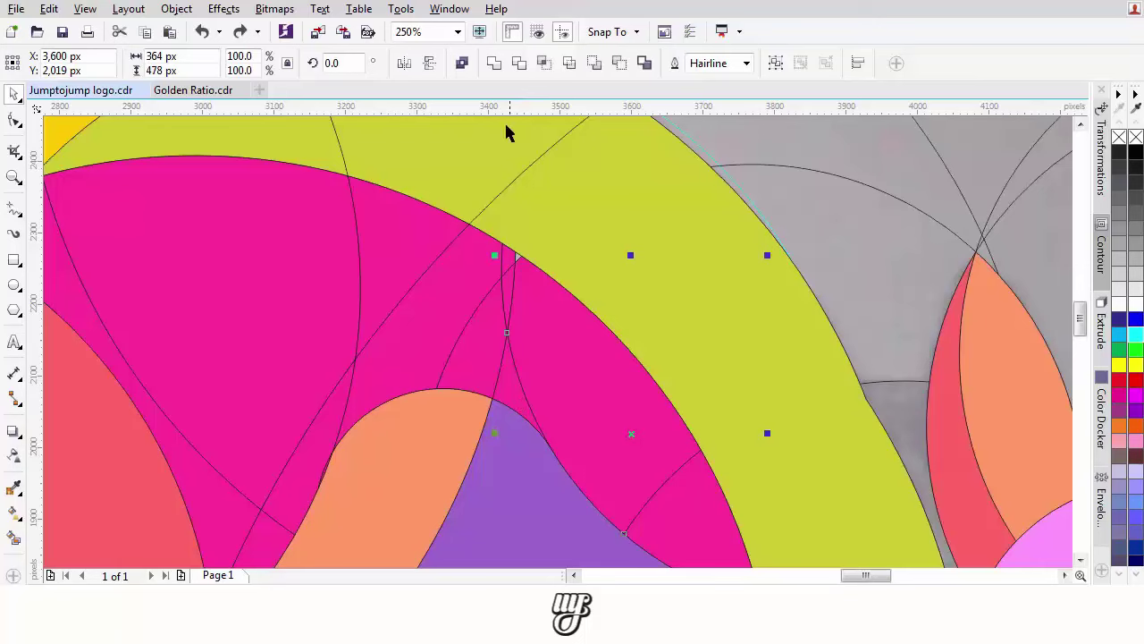
pyautogui.scroll(1, 498, 345)
pyautogui.click(492, 346)
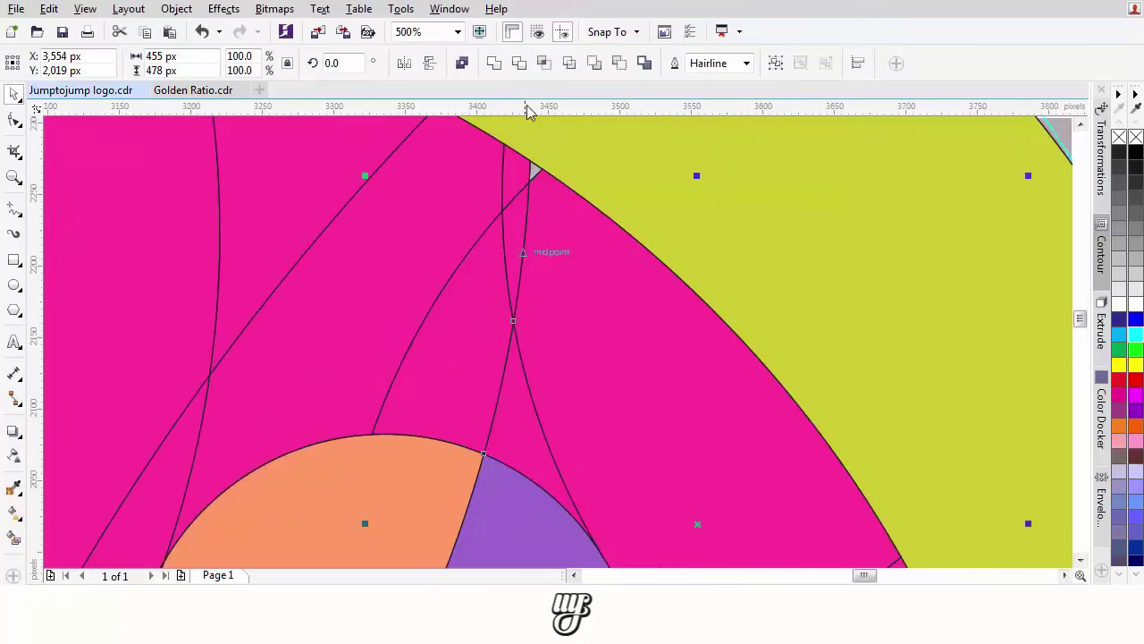
pyautogui.click(493, 67)
# - Weld the adjoining magenta pieces above the orange band's head into the magenta shape
pyautogui.click(523, 395)
pyautogui.keyDown('shift'); pyautogui.click(607, 354); pyautogui.keyUp('shift')
pyautogui.click(495, 67)
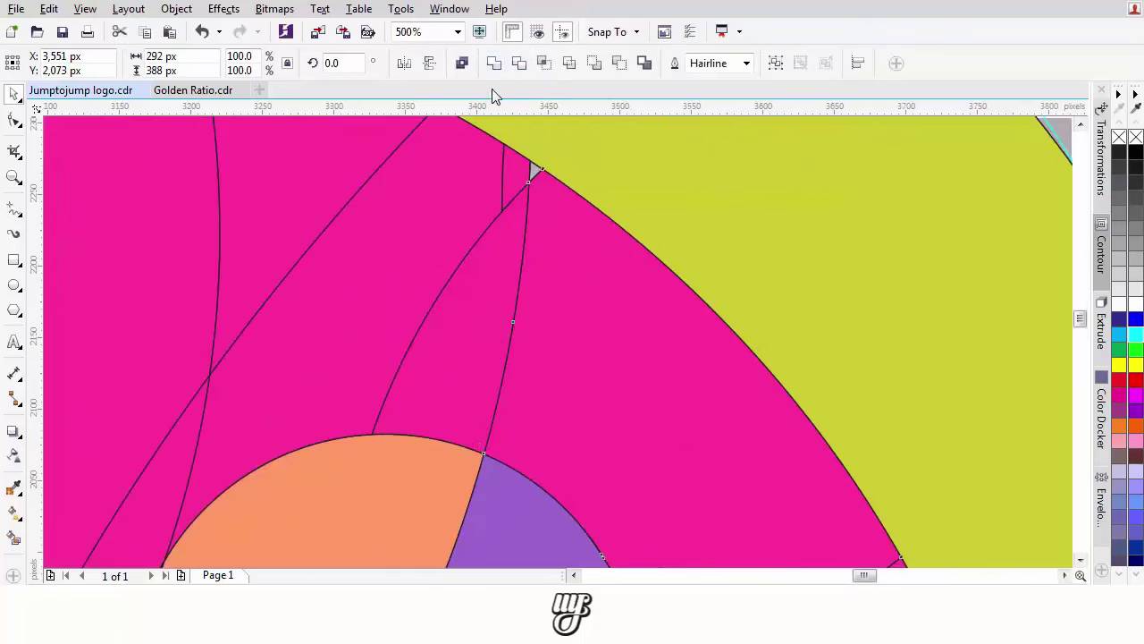
pyautogui.moveTo(511, 169); pyautogui.dragTo(511, 321)
pyautogui.scroll(1, 512, 321)
pyautogui.click(515, 378)
pyautogui.click(492, 68)
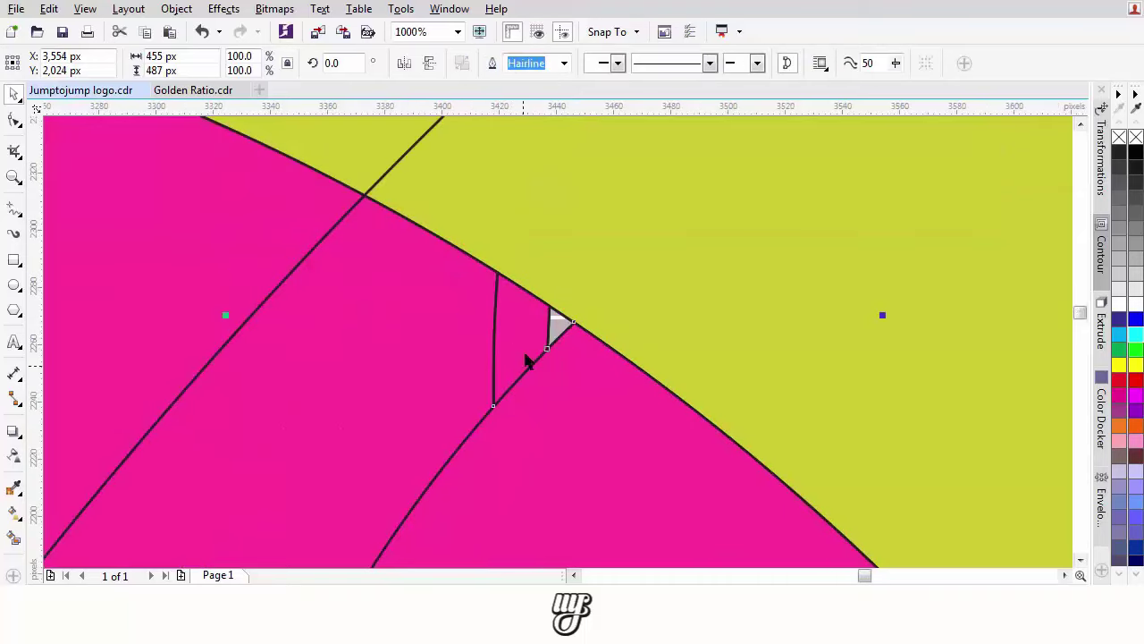
# - Add the small gap piece and its left neighbour under the green arch to the magenta shape by welding
pyautogui.keyDown('shift'); pyautogui.click(524, 355); pyautogui.keyUp('shift')
pyautogui.click(494, 66)
pyautogui.scroll(-1, 481, 245)
pyautogui.keyDown('shift'); pyautogui.click(442, 309); pyautogui.keyUp('shift')
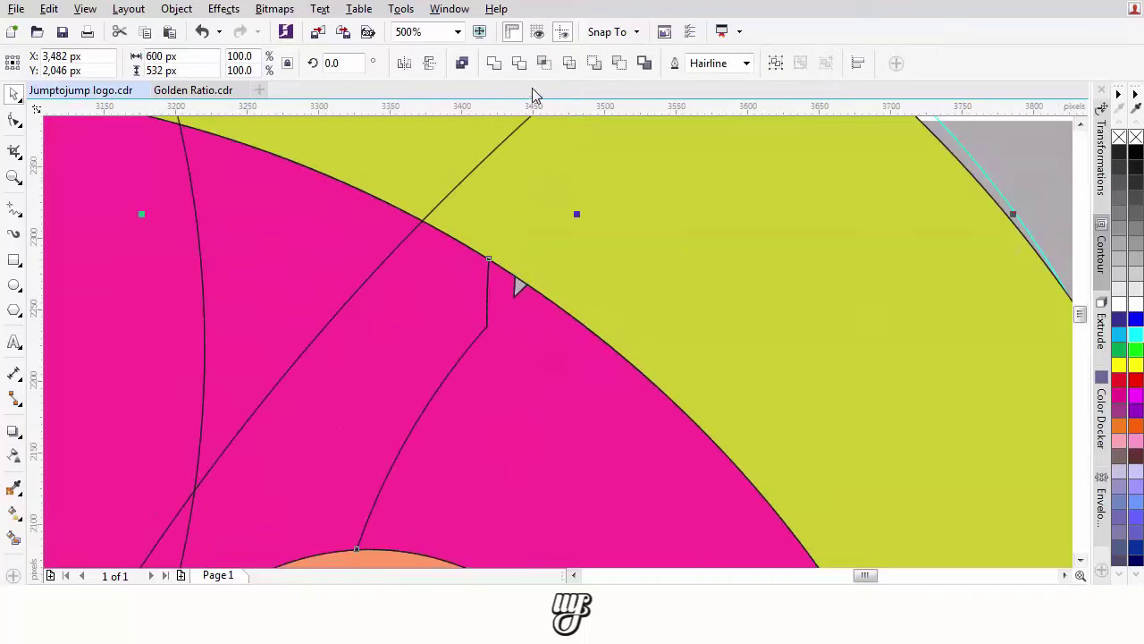
pyautogui.click(501, 68)
# - Weld the large magenta pieces between the red leaf and the green arch into the magenta shape
pyautogui.scroll(-1, 496, 212)
pyautogui.moveTo(389, 231); pyautogui.dragTo(539, 242)
pyautogui.keyDown('shift'); pyautogui.click(533, 239); pyautogui.keyUp('shift')
pyautogui.keyDown('shift'); pyautogui.click(241, 228); pyautogui.keyUp('shift')
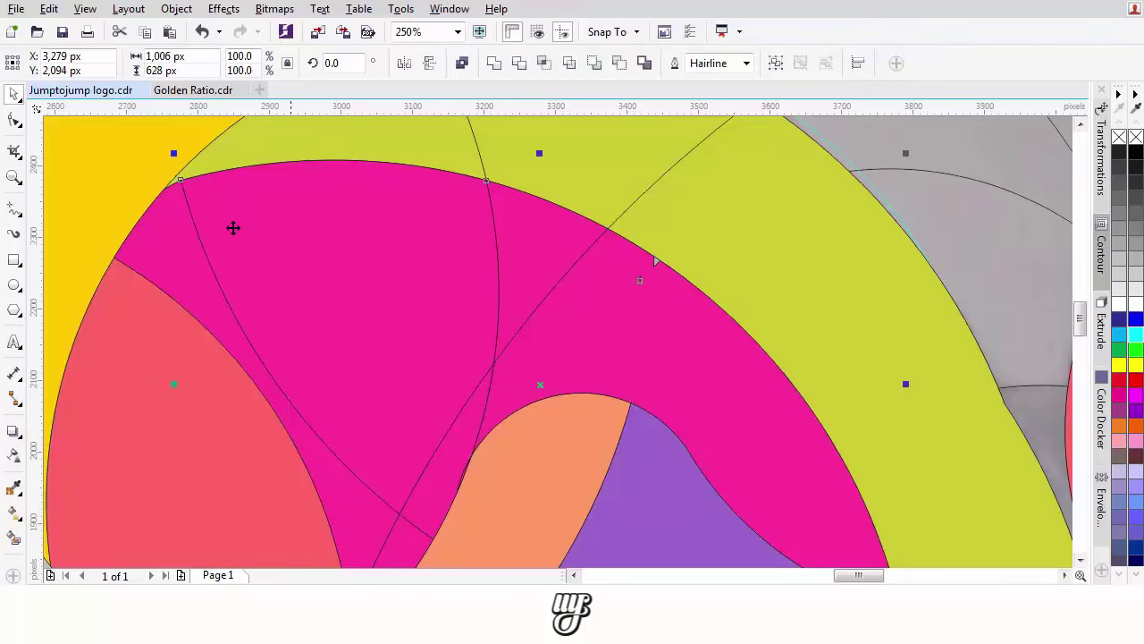
pyautogui.keyDown('shift'); pyautogui.click(184, 245); pyautogui.keyUp('shift')
pyautogui.click(493, 66)
# - Weld the remaining magenta slivers between the red leaf and the orange band into the large magenta shape
pyautogui.scroll(-1, 452, 367)
pyautogui.moveTo(458, 421); pyautogui.dragTo(486, 310)
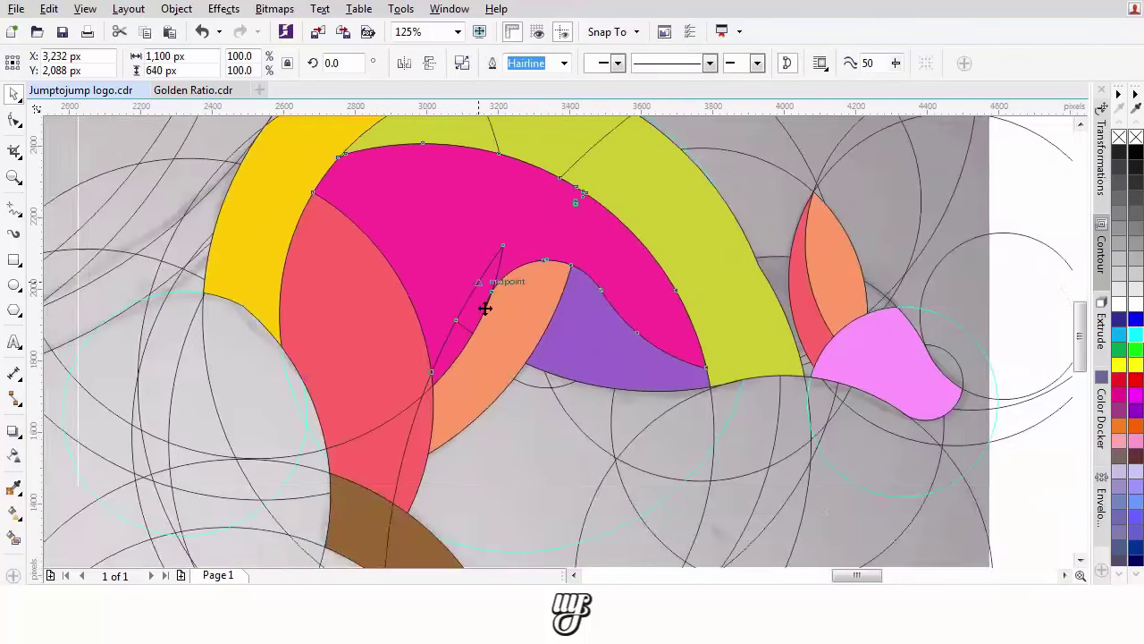
pyautogui.scroll(1, 484, 309)
pyautogui.click(465, 318)
pyautogui.keyDown('shift'); pyautogui.click(426, 396); pyautogui.keyUp('shift')
pyautogui.click(405, 244)
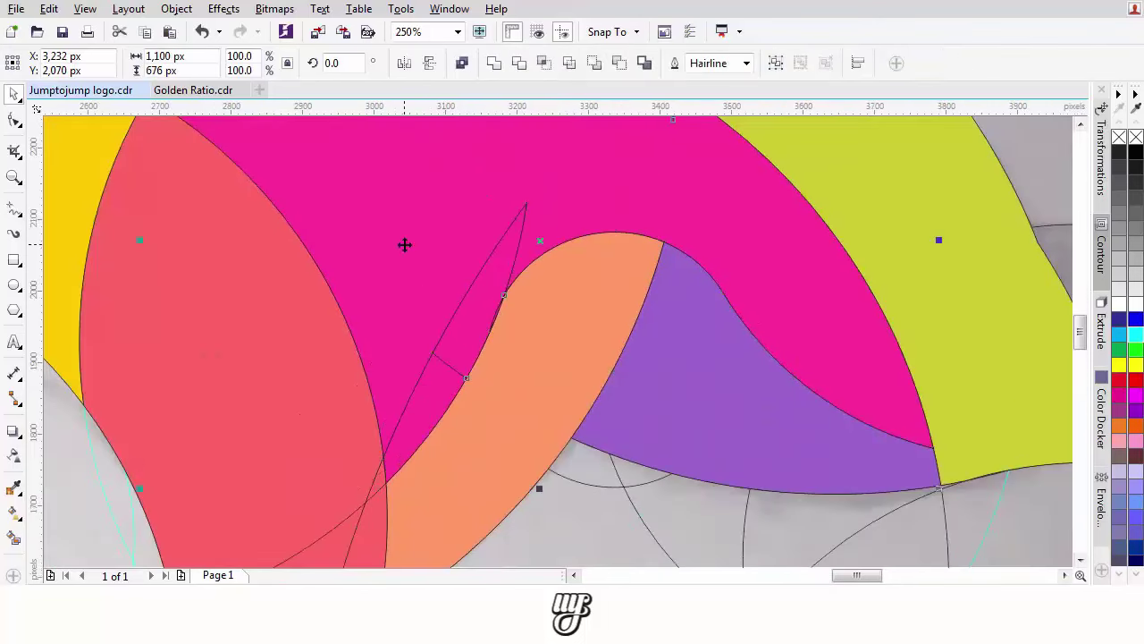
pyautogui.click(493, 62)
# - Delete the stray line segment inside the magenta shape, just below its edge with the green arch
pyautogui.scroll(-1, 590, 252)
pyautogui.scroll(-1, 601, 261)
pyautogui.moveTo(615, 257); pyautogui.dragTo(543, 305)
pyautogui.scroll(3, 544, 249)
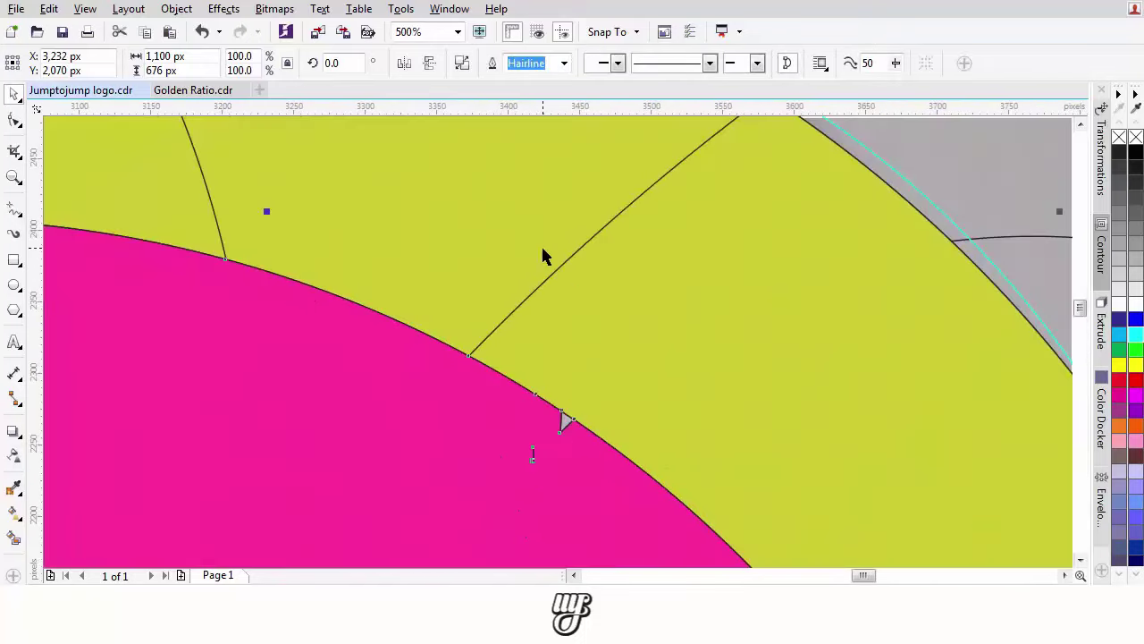
pyautogui.scroll(2, 518, 269)
pyautogui.press('F10')
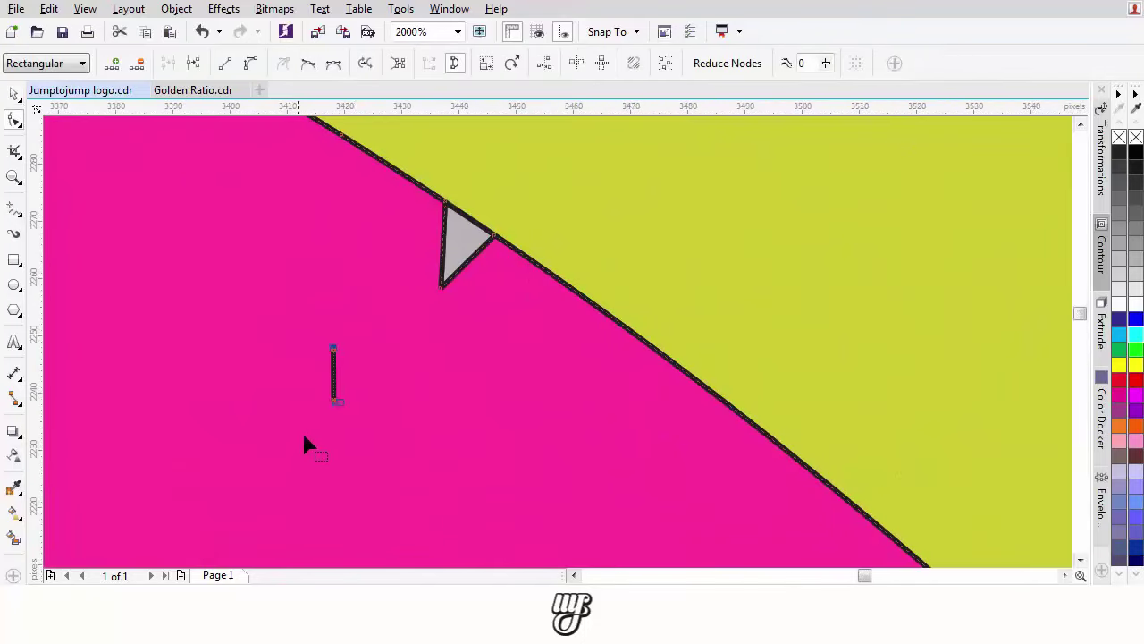
pyautogui.scroll(-3, 428, 312)
pyautogui.click(13, 93)
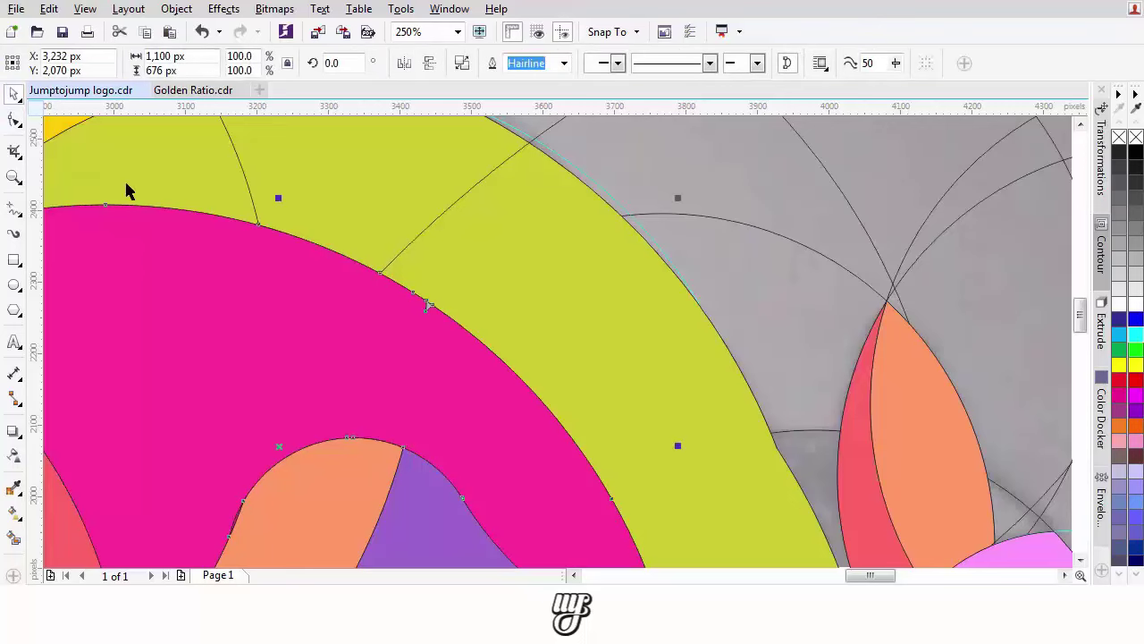
pyautogui.scroll(-2, 510, 319)
pyautogui.scroll(2, 495, 304)
pyautogui.hotkey('ctrl', 'z')
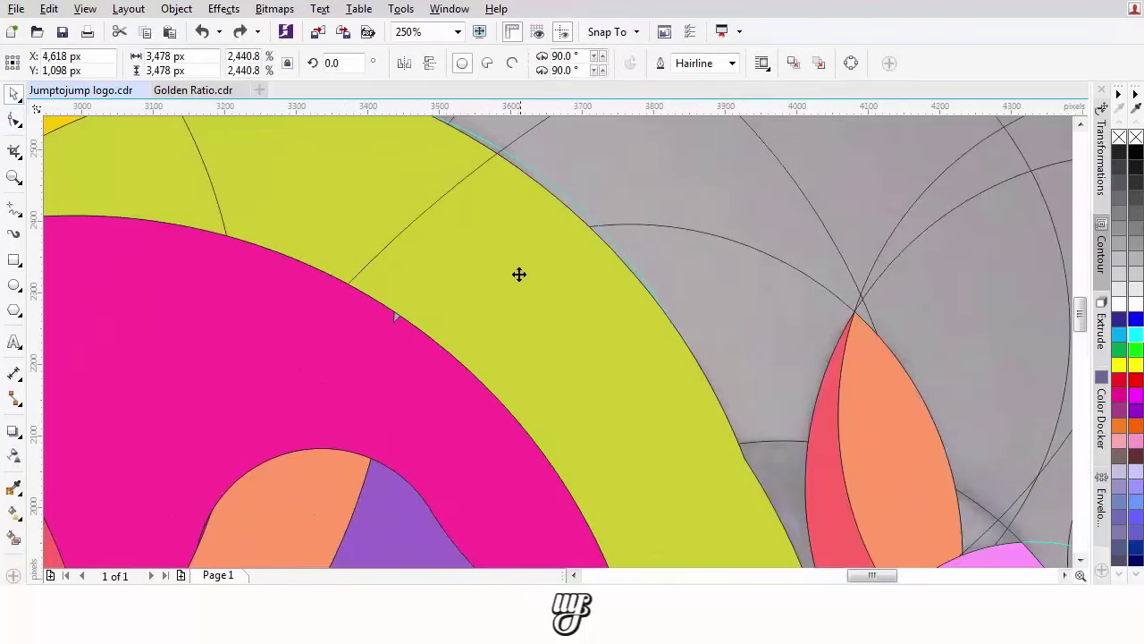
pyautogui.scroll(-1, 526, 288)
pyautogui.scroll(-5, 525, 289)
pyautogui.click(530, 267)
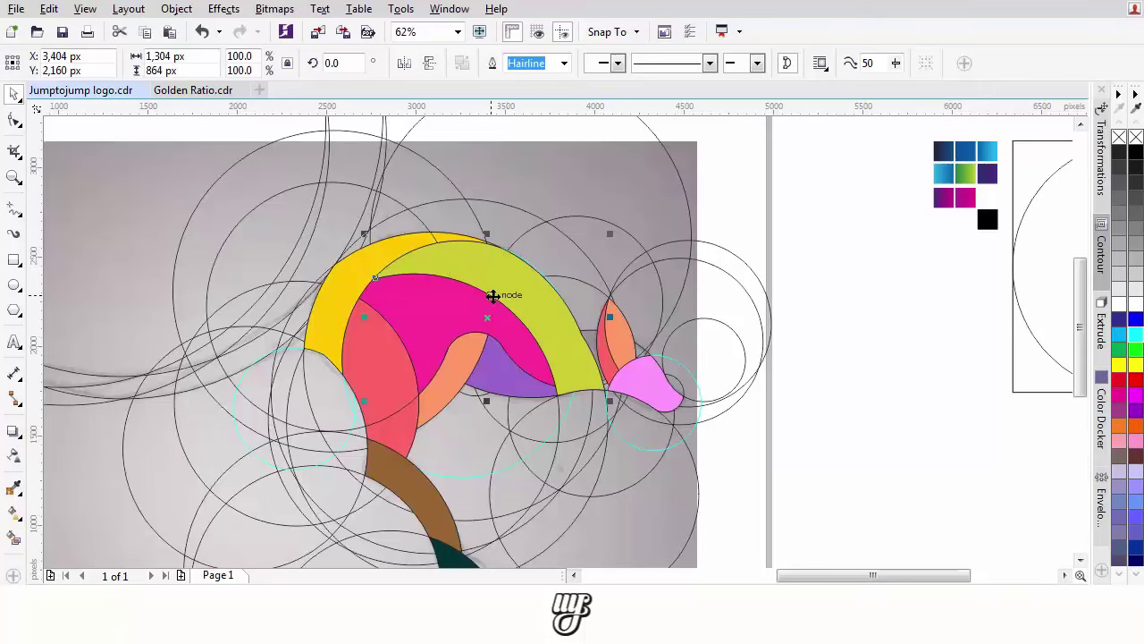
# - Close the small triangular notch in the magenta shape's upper edge along the green arch by editing its nodes
pyautogui.scroll(7, 493, 295)
pyautogui.click(19, 215)
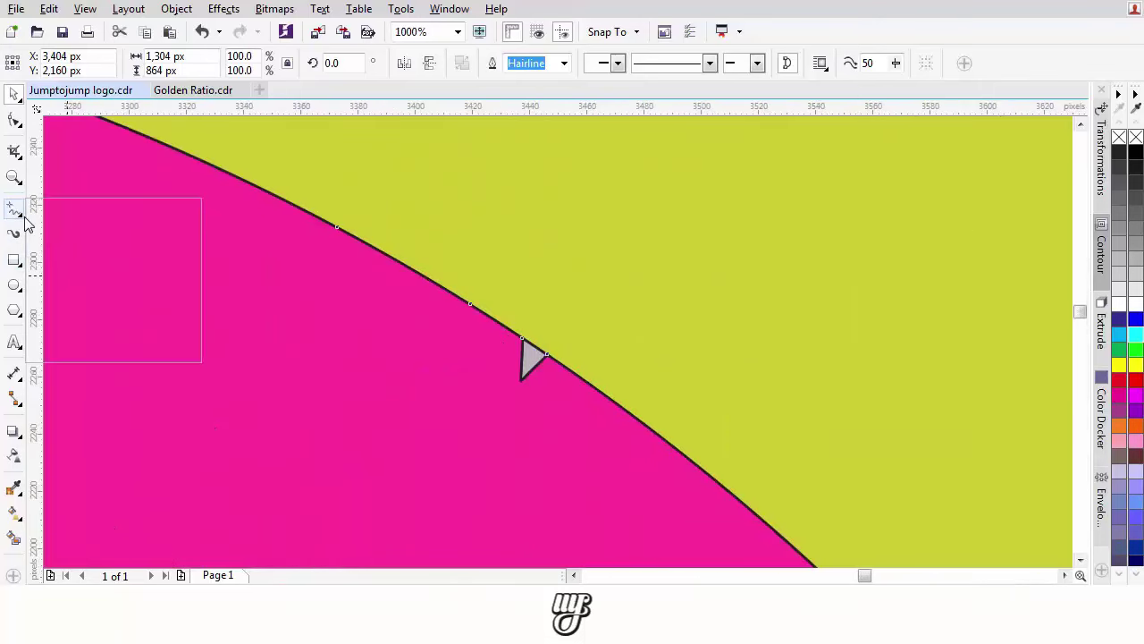
pyautogui.click(16, 97)
pyautogui.click(422, 406)
pyautogui.press('F10')
pyautogui.moveTo(628, 296); pyautogui.dragTo(430, 445)
pyautogui.press('Delete')
pyautogui.hotkey('ctrl', 'z')
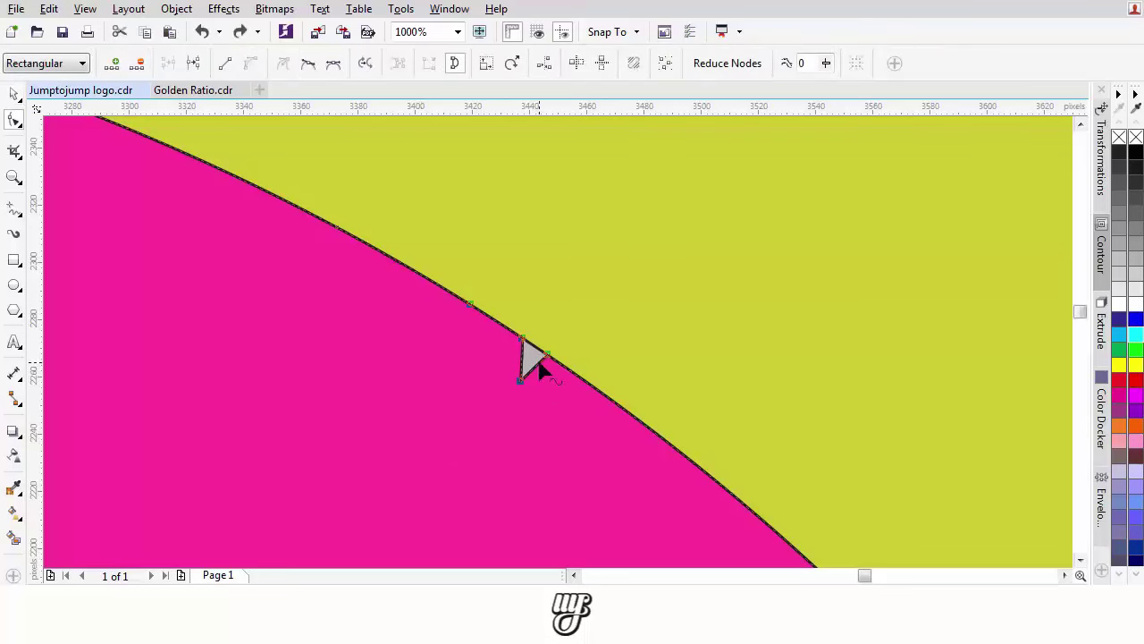
pyautogui.scroll(2, 536, 366)
pyautogui.moveTo(499, 404); pyautogui.dragTo(530, 333)
pyautogui.scroll(-8, 495, 365)
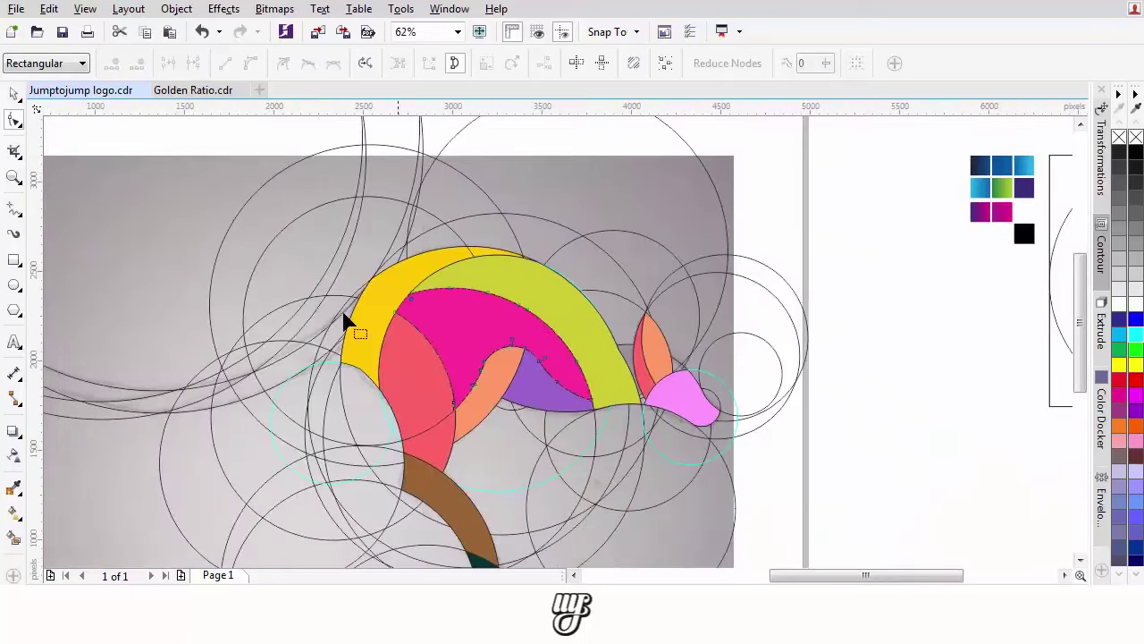
# - Smart-fill in magenta the small regions that form the wedge outside the yellow arch's lower end
pyautogui.scroll(1, 327, 314)
pyautogui.moveTo(374, 341); pyautogui.dragTo(573, 272)
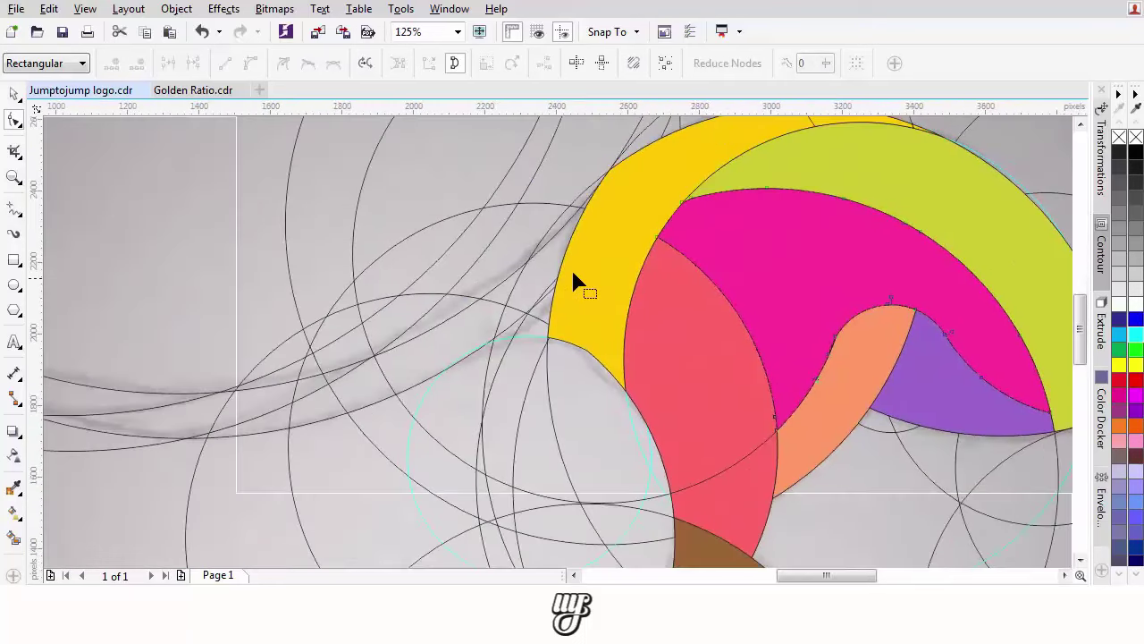
pyautogui.moveTo(186, 391); pyautogui.dragTo(565, 384)
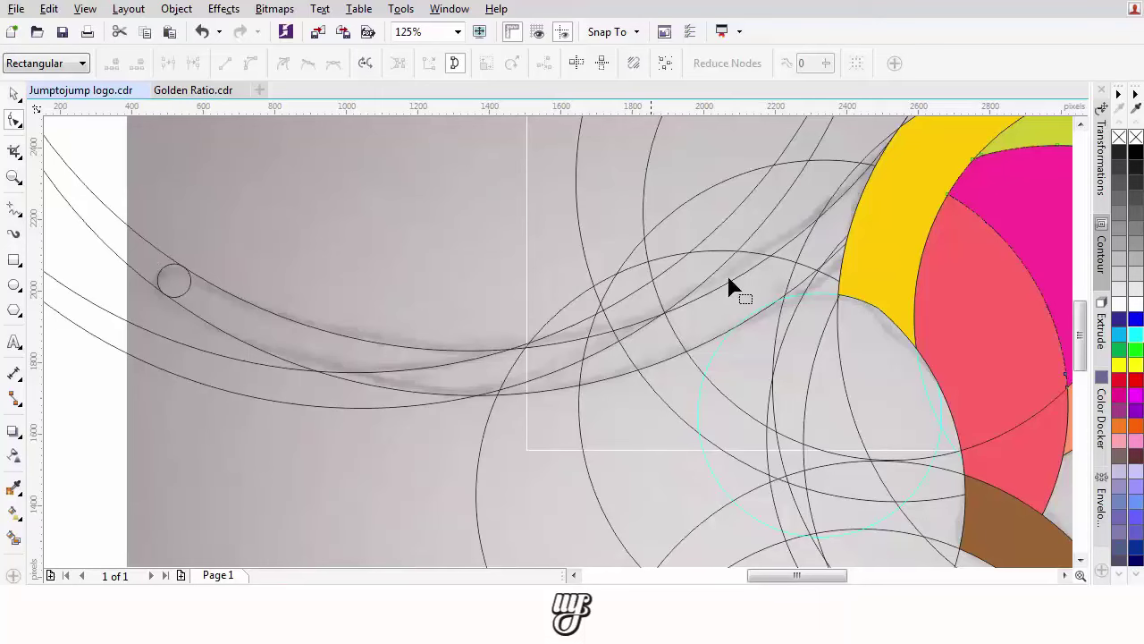
pyautogui.click(15, 537)
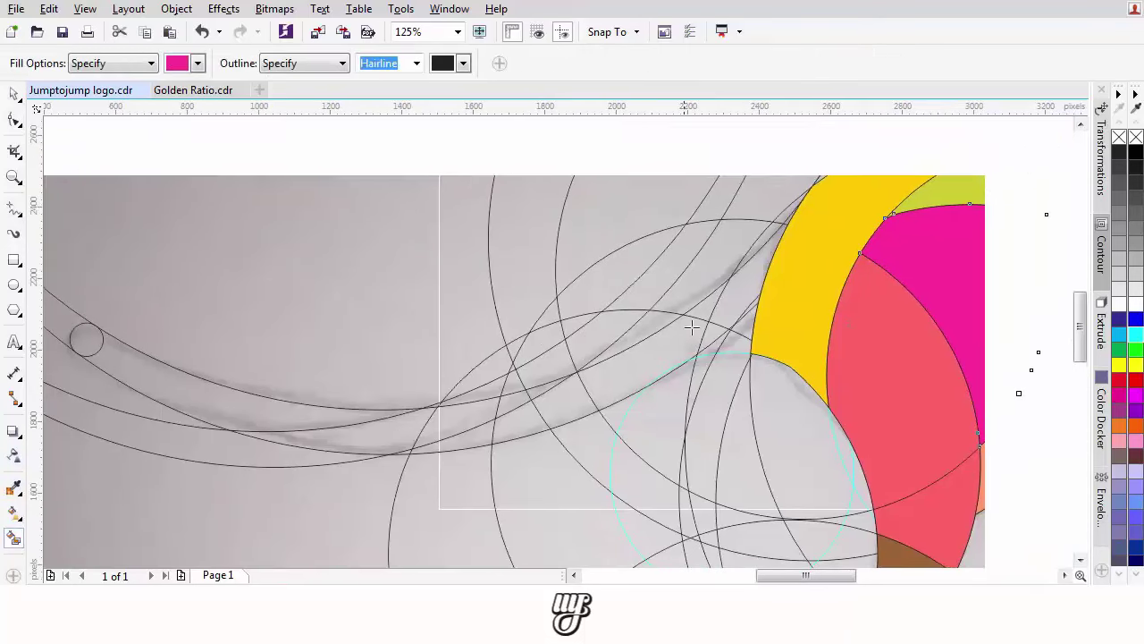
pyautogui.scroll(2, 693, 328)
pyautogui.scroll(2, 691, 331)
pyautogui.click(687, 363)
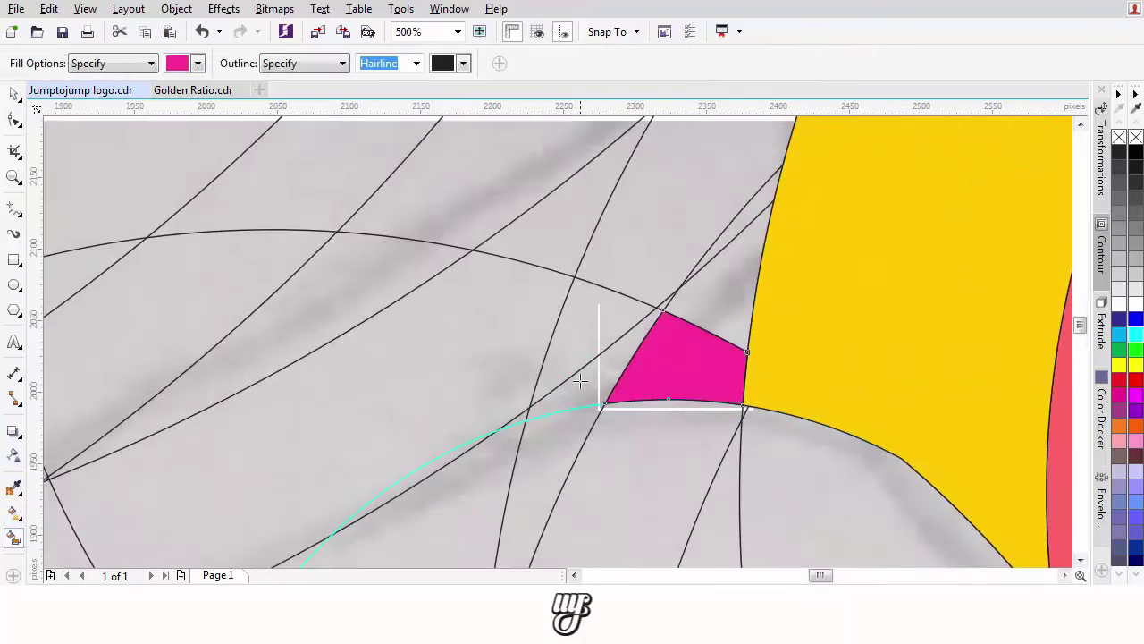
pyautogui.click(580, 382)
pyautogui.click(737, 301)
pyautogui.scroll(4, 670, 311)
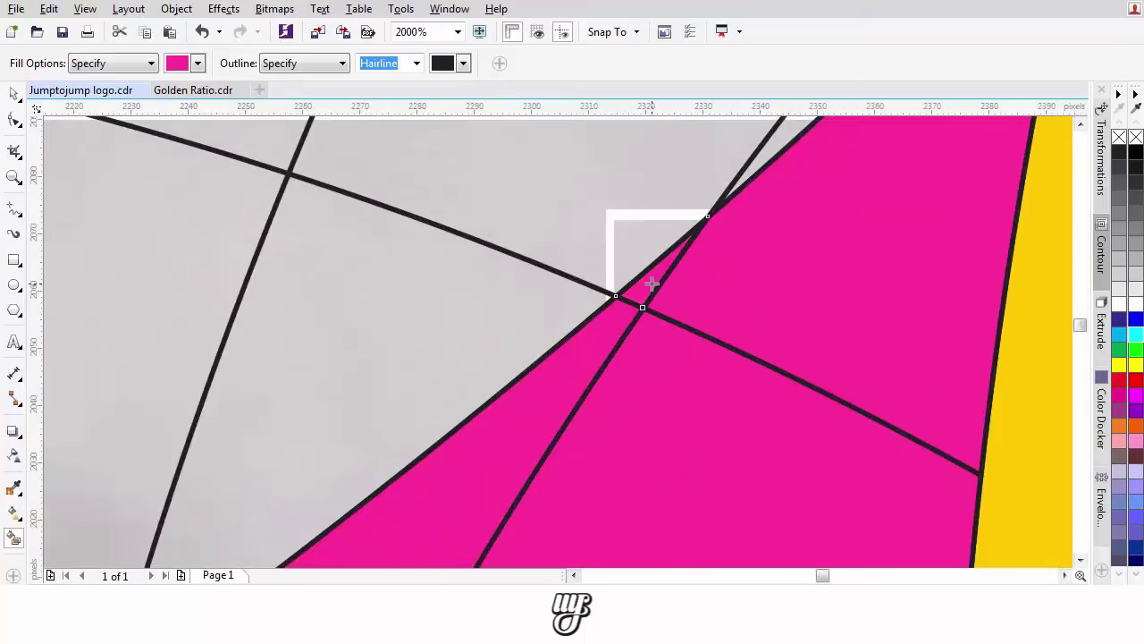
pyautogui.scroll(-2, 472, 436)
pyautogui.click(472, 436)
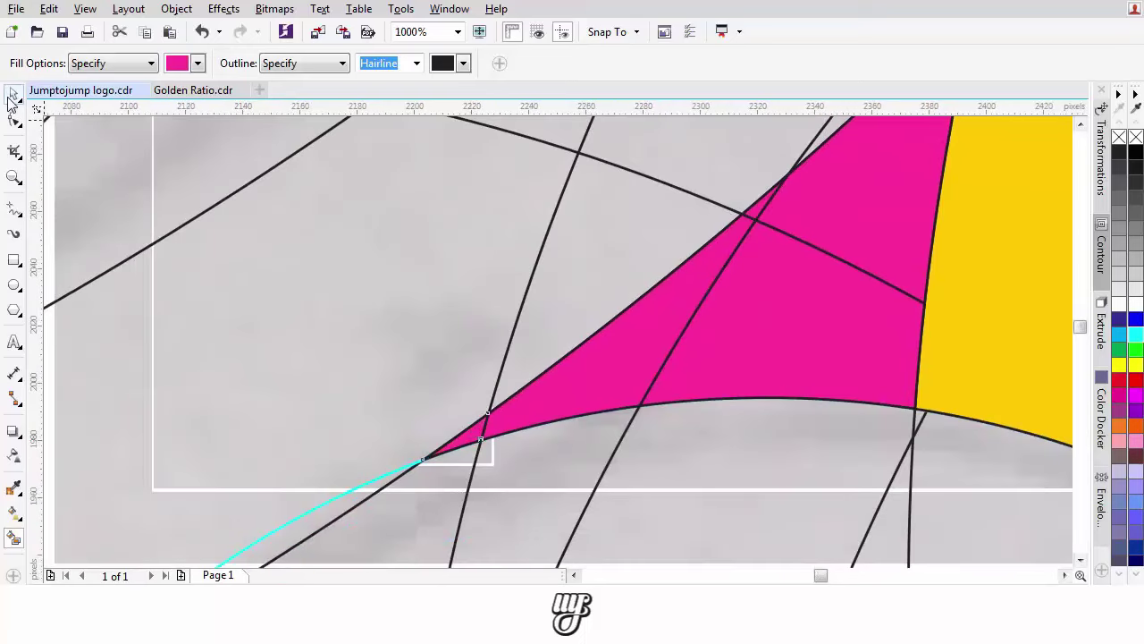
# - Weld the upper and outer magenta pieces of the wedge beside the yellow arch together
pyautogui.click(13, 95)
pyautogui.click(679, 341)
pyautogui.click(809, 209)
pyautogui.scroll(2, 740, 228)
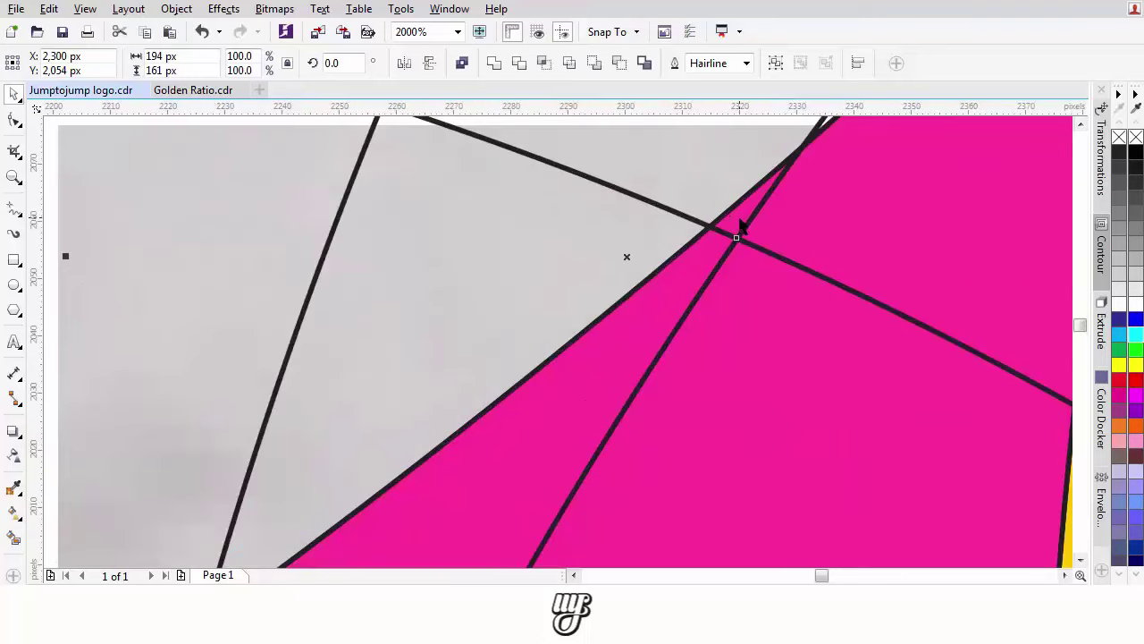
pyautogui.click(498, 72)
# - Weld the separate lower piece next to the yellow arch into the magenta wedge
pyautogui.scroll(-3, 666, 296)
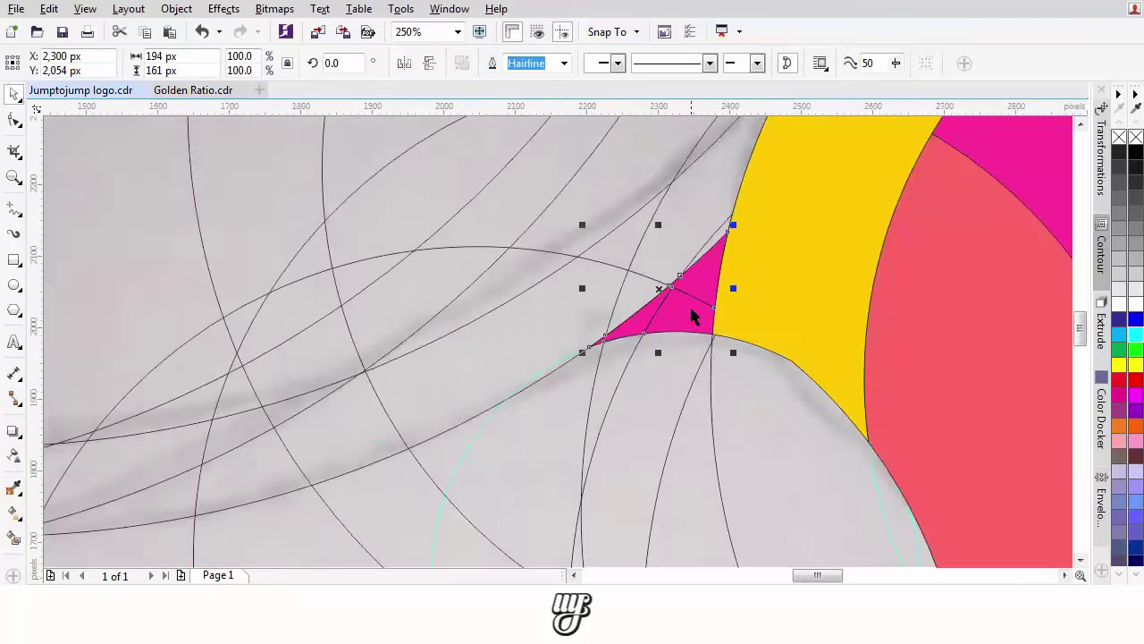
pyautogui.click(691, 311)
pyautogui.scroll(1, 691, 290)
pyautogui.moveTo(705, 239); pyautogui.dragTo(704, 246)
pyautogui.hotkey('ctrl', 'z')
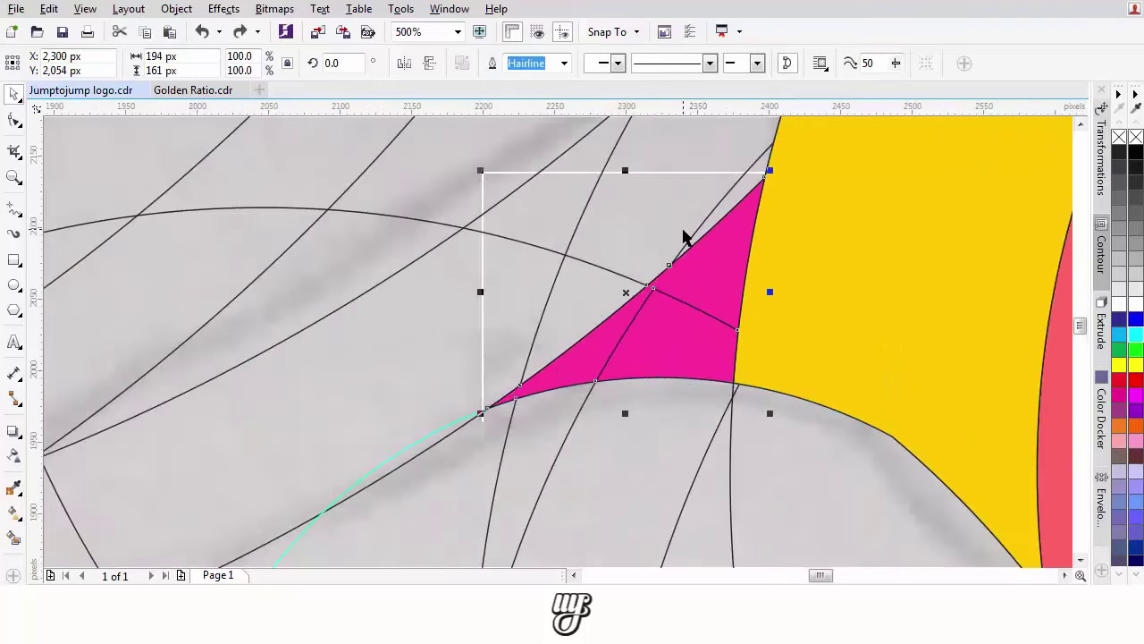
pyautogui.keyDown('shift'); pyautogui.click(663, 334); pyautogui.keyUp('shift')
pyautogui.click(498, 62)
pyautogui.scroll(-2, 651, 263)
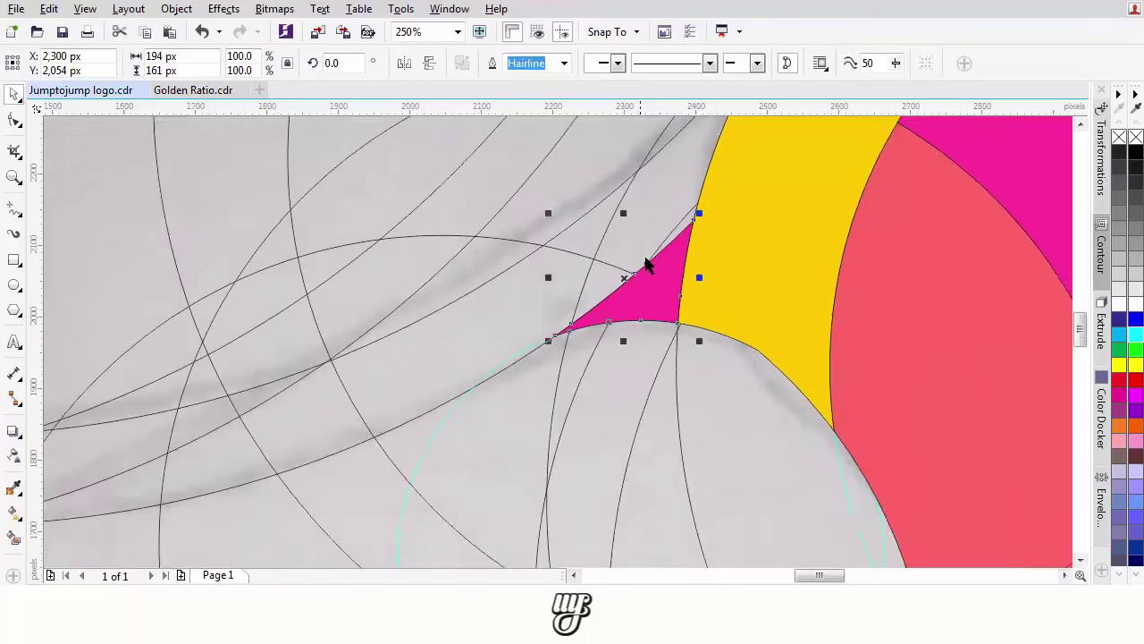
# - Try to smart-fill the region directly above the magenta wedge in magenta
pyautogui.scroll(-2, 449, 376)
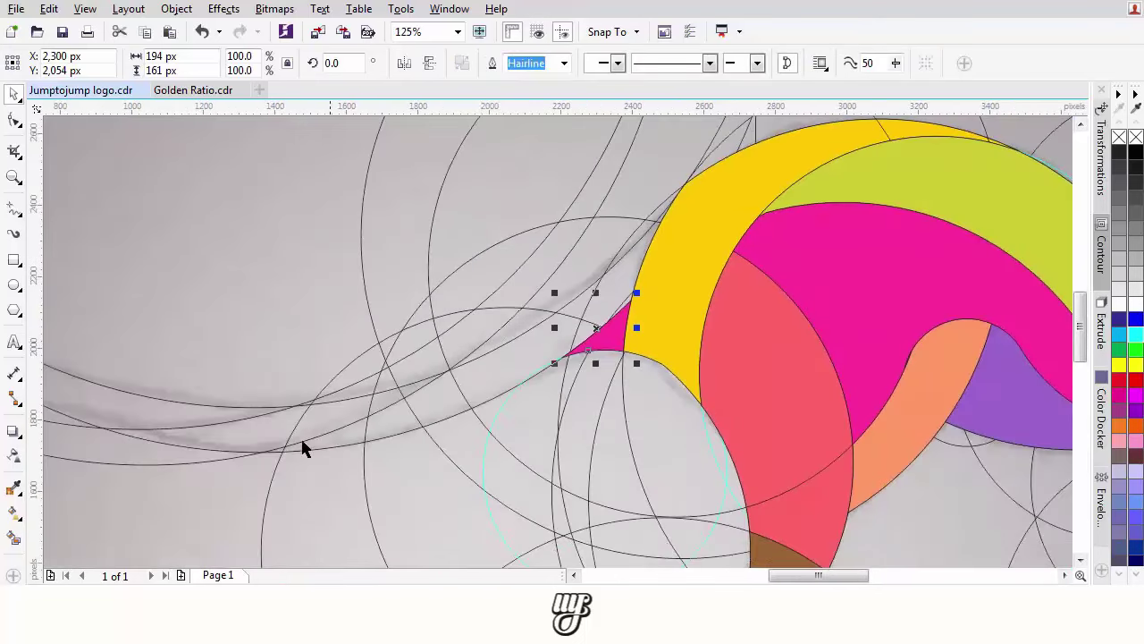
pyautogui.click(14, 539)
pyautogui.scroll(2, 595, 299)
pyautogui.click(596, 299)
pyautogui.scroll(2, 619, 315)
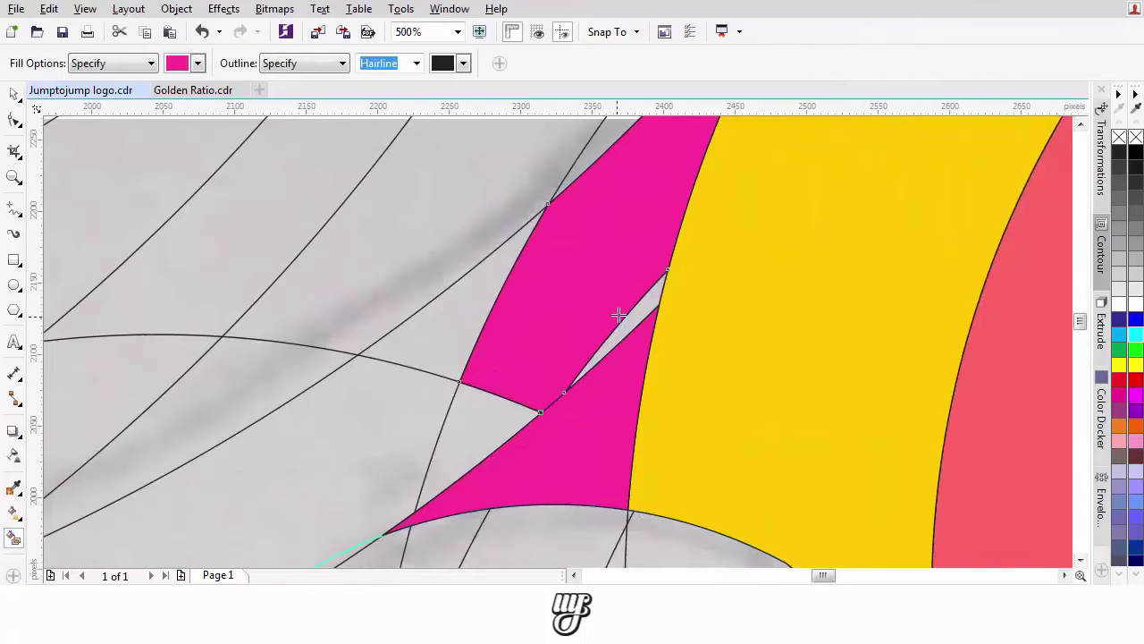
pyautogui.hotkey('ctrl', 'z')
# - Set the smart fill colour to orange and fill the regions between the magenta wedge and the yellow arch
pyautogui.click(197, 63)
pyautogui.click(208, 89)
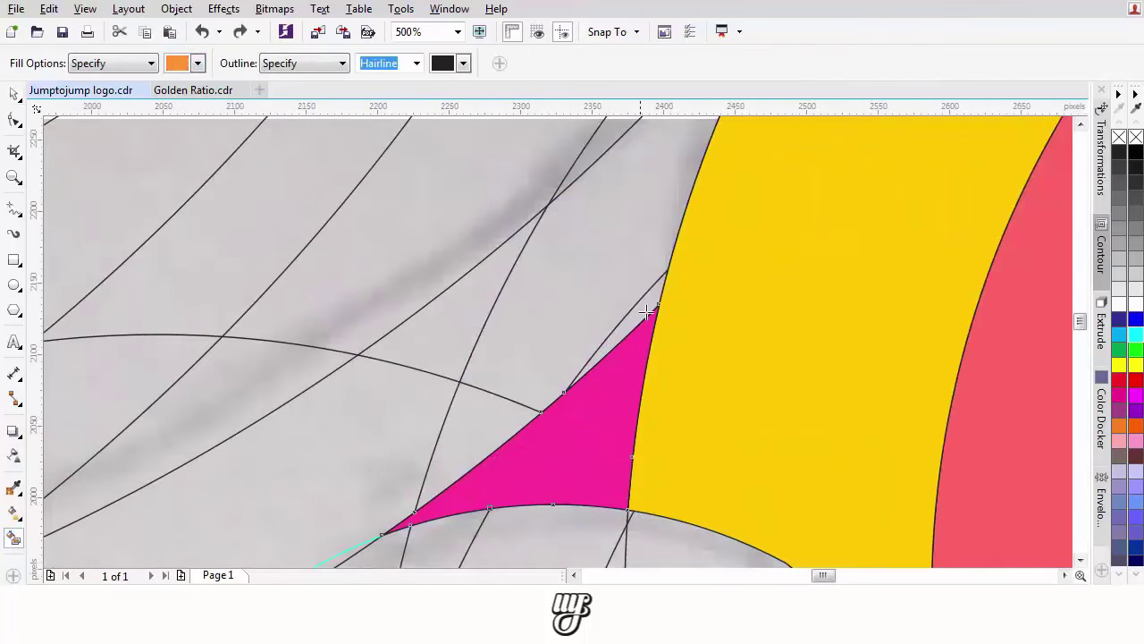
pyautogui.click(643, 312)
pyautogui.click(629, 298)
pyautogui.click(447, 312)
# - Smart-fill in orange the successive regions of the tapering tail band down to its pointed tip
pyautogui.scroll(-2, 804, 299)
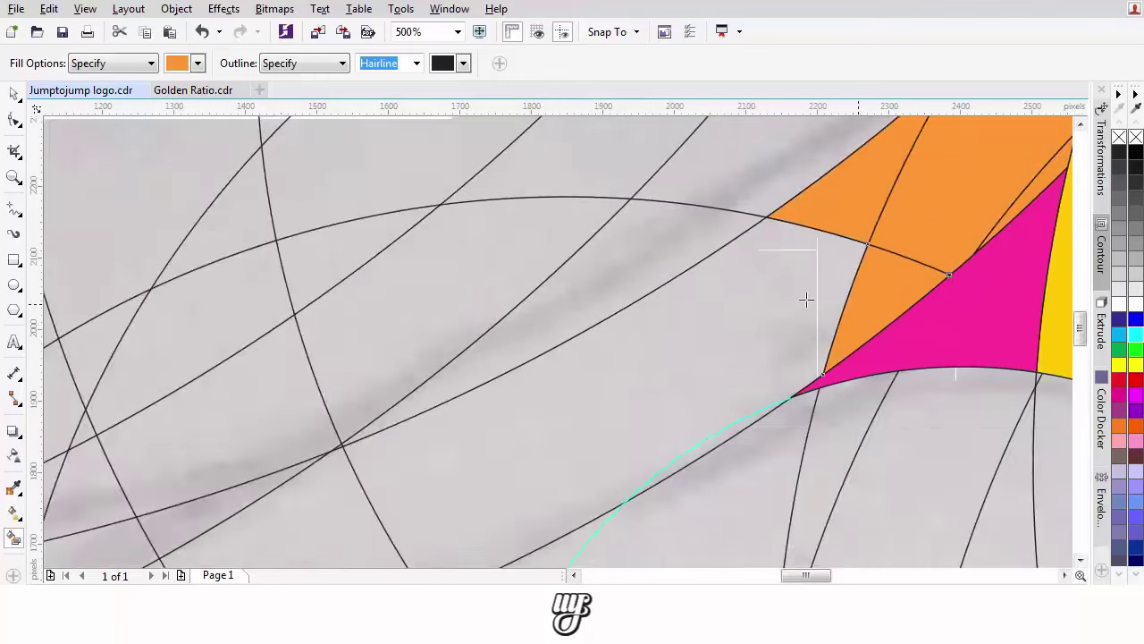
pyautogui.click(653, 387)
pyautogui.click(575, 410)
pyautogui.click(485, 472)
pyautogui.click(376, 506)
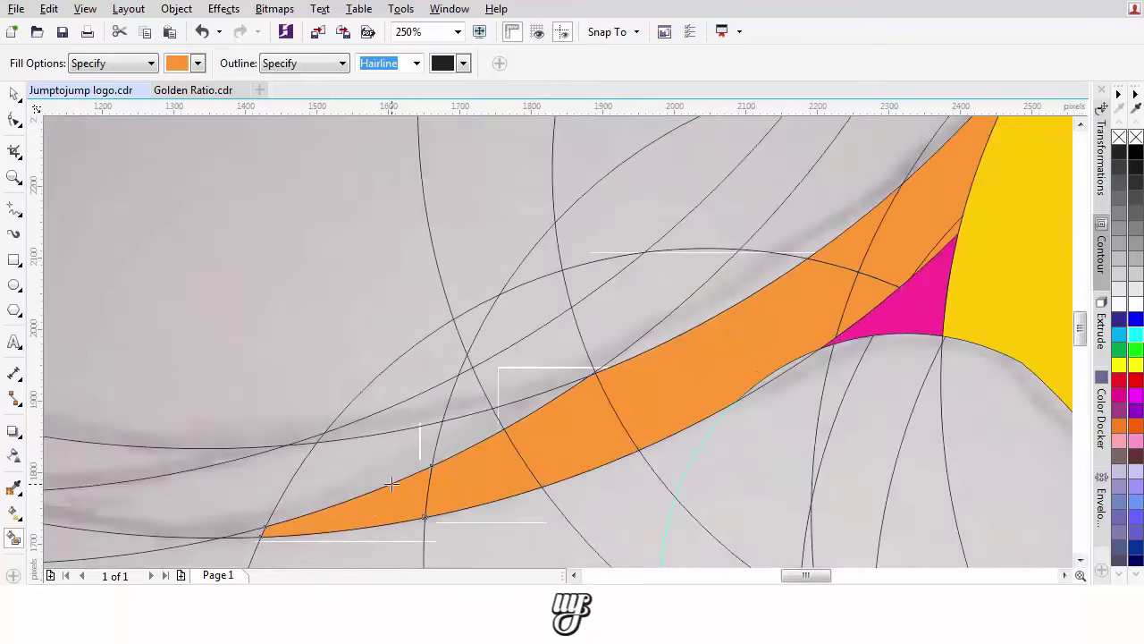
pyautogui.scroll(-1, 173, 442)
pyautogui.scroll(2, 299, 472)
pyautogui.click(371, 483)
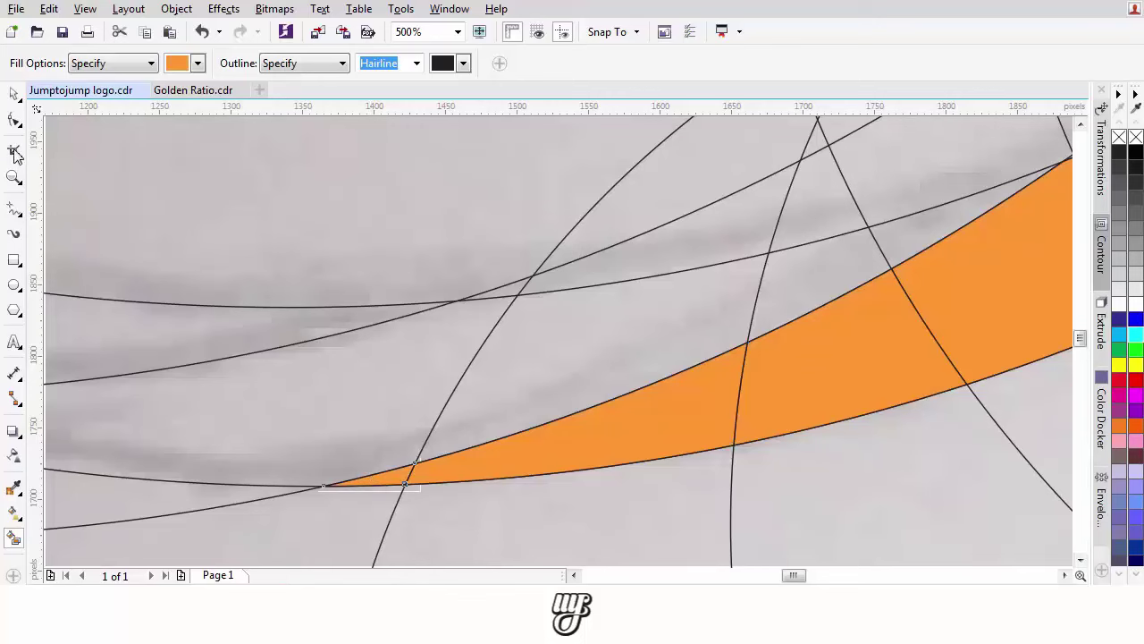
# - Weld the orange pieces from the tail's tip up to the yellow arch into one band
pyautogui.click(15, 95)
pyautogui.scroll(-1, 215, 406)
pyautogui.keyDown('shift'); pyautogui.click(447, 417); pyautogui.keyUp('shift')
pyautogui.keyDown('shift'); pyautogui.click(519, 384); pyautogui.keyUp('shift')
pyautogui.keyDown('shift'); pyautogui.click(620, 334); pyautogui.keyUp('shift')
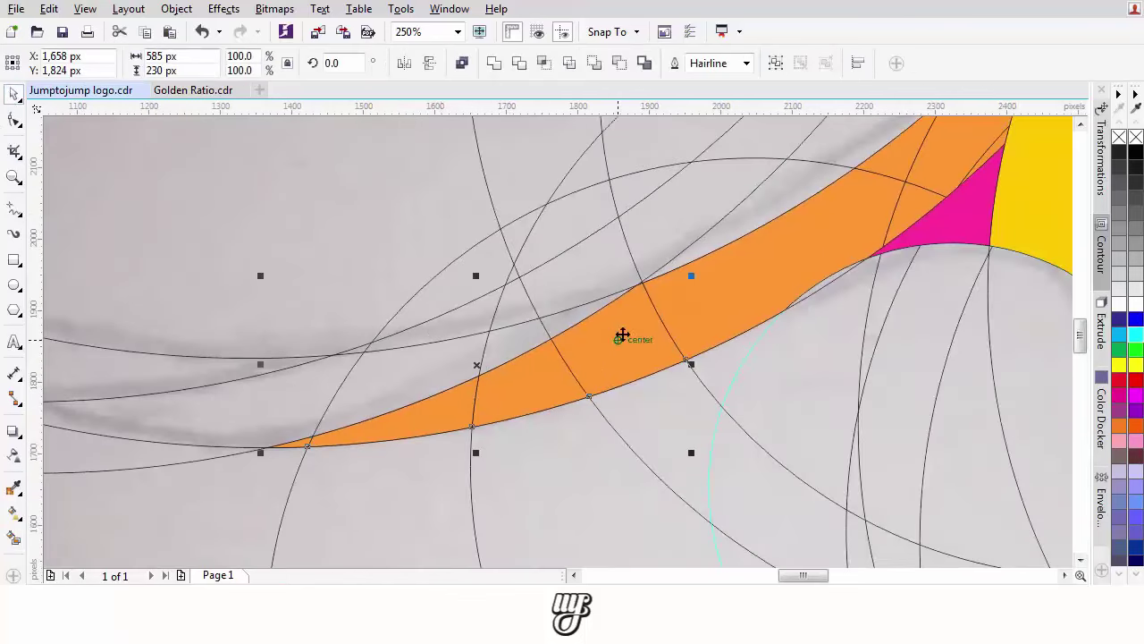
pyautogui.moveTo(624, 332); pyautogui.dragTo(501, 429)
pyautogui.scroll(-2, 527, 422)
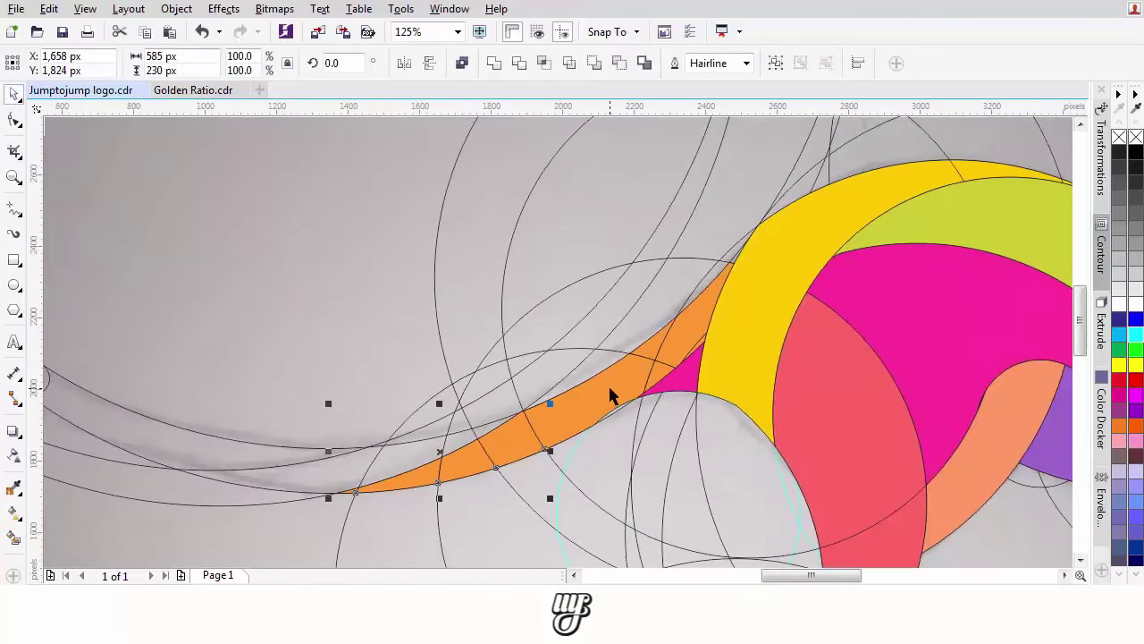
pyautogui.keyDown('shift'); pyautogui.click(612, 388); pyautogui.keyUp('shift')
pyautogui.scroll(2, 623, 381)
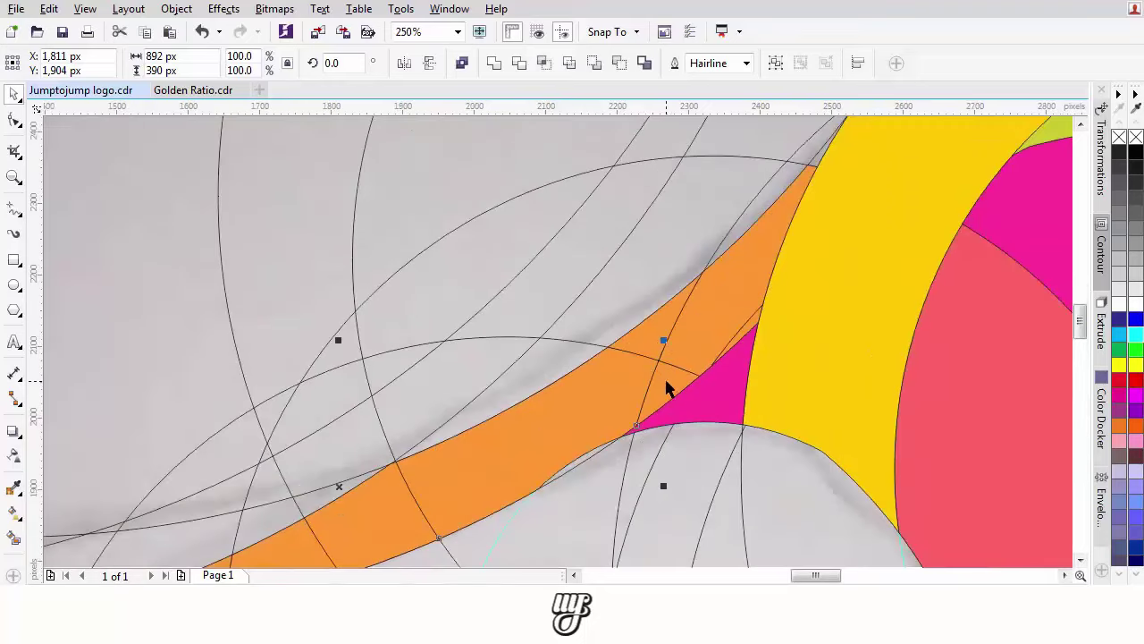
pyautogui.keyDown('shift'); pyautogui.click(704, 322); pyautogui.keyUp('shift')
pyautogui.keyDown('shift'); pyautogui.click(751, 330); pyautogui.keyUp('shift')
pyautogui.keyDown('shift'); pyautogui.click(751, 328); pyautogui.keyUp('shift')
pyautogui.keyDown('shift'); pyautogui.click(732, 280); pyautogui.keyUp('shift')
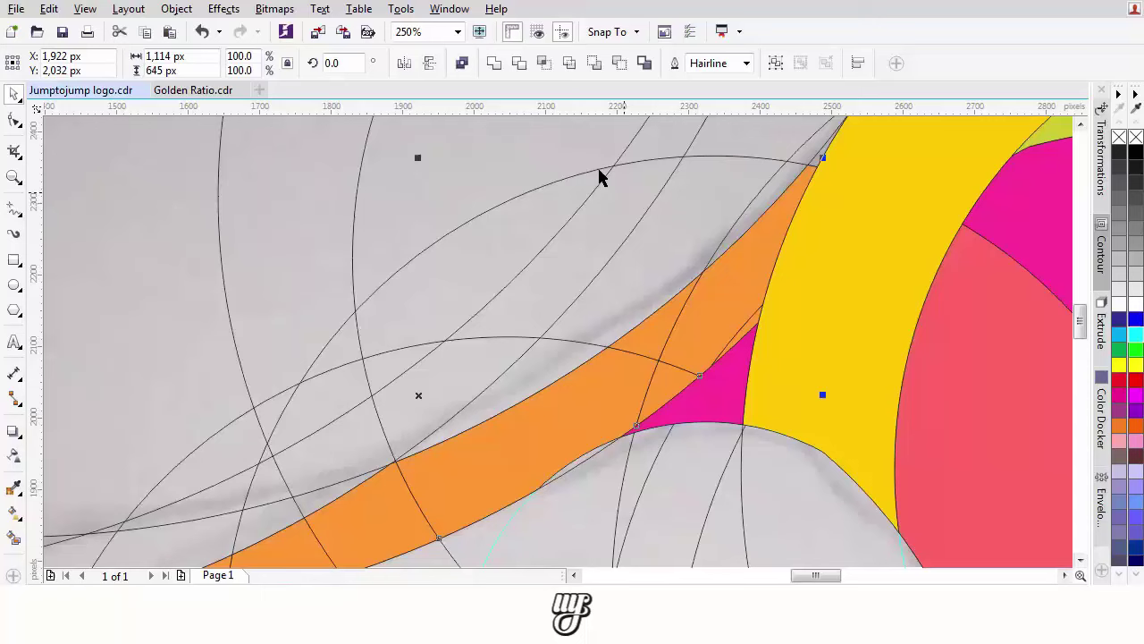
pyautogui.click(497, 66)
# - Weld the leftover orange piece above the magenta wedge into the orange band
pyautogui.scroll(1, 666, 324)
pyautogui.keyDown('shift'); pyautogui.click(638, 331); pyautogui.keyUp('shift')
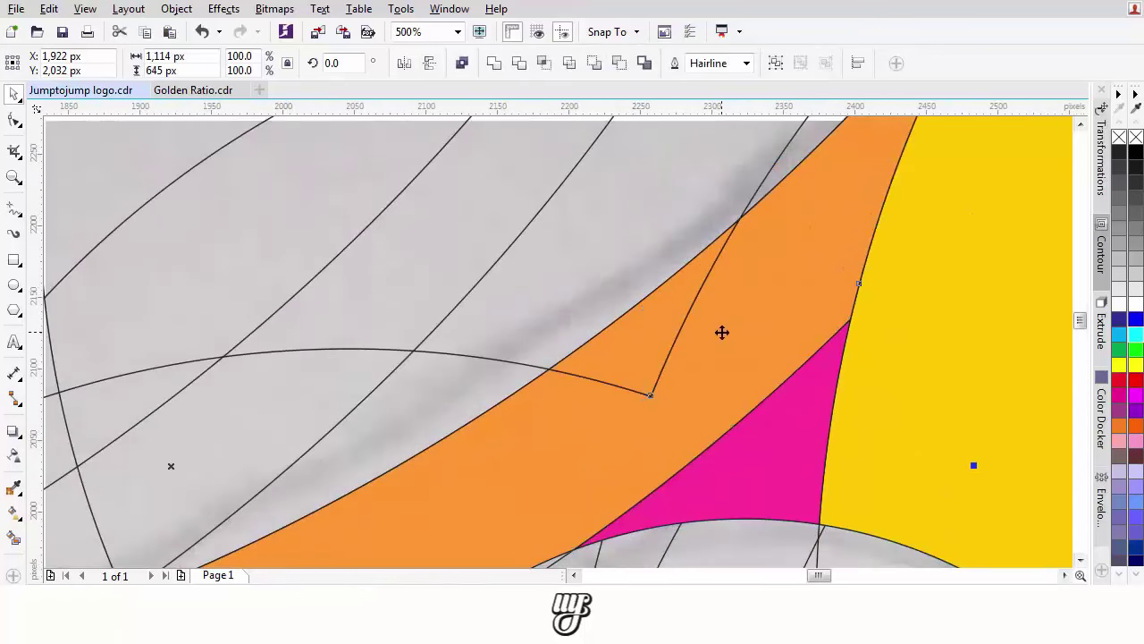
pyautogui.click(501, 66)
# - Smart-fill the thin gap under the orange band beside the magenta wedge in orange and weld it into the band
pyautogui.scroll(-1, 617, 193)
pyautogui.scroll(1, 541, 416)
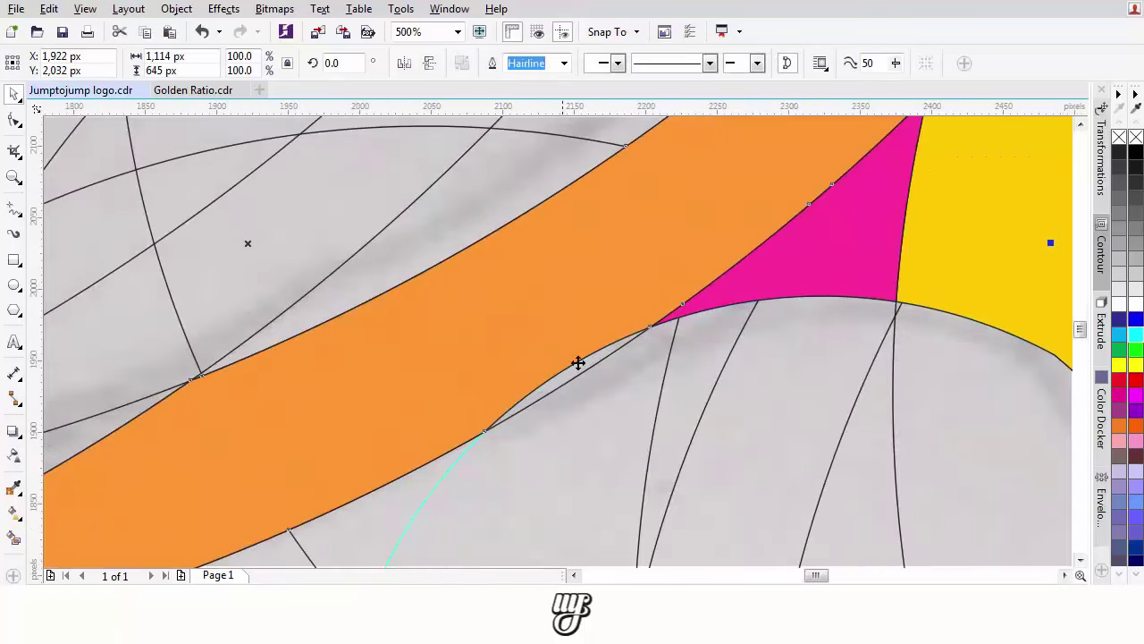
pyautogui.click(13, 538)
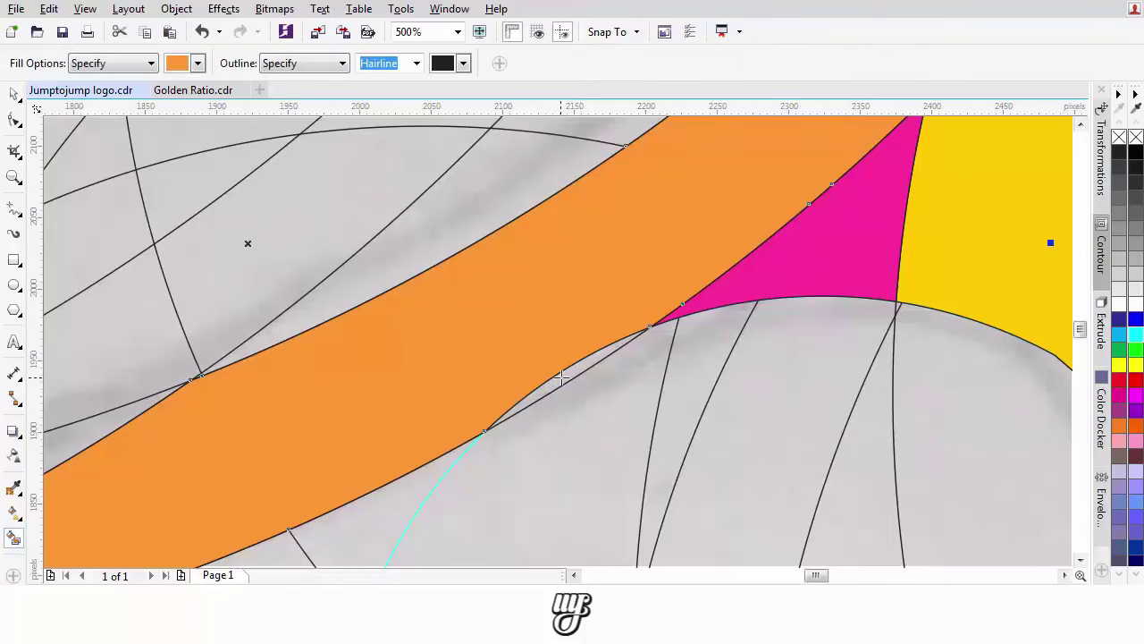
pyautogui.click(561, 378)
pyautogui.press('space')
pyautogui.click(451, 317)
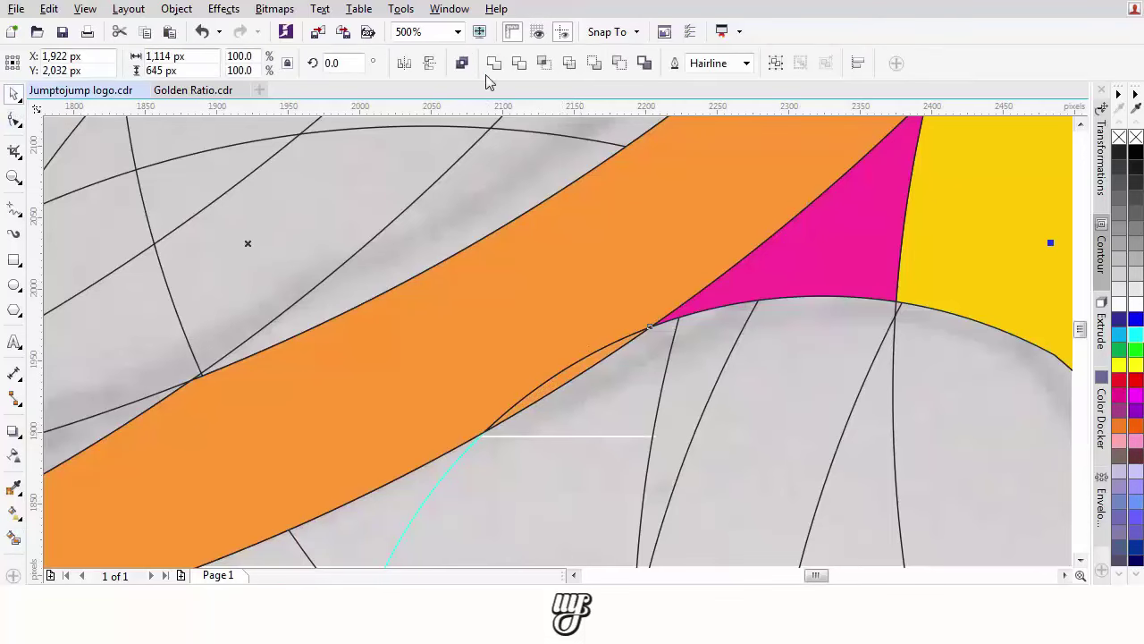
pyautogui.scroll(-6, 537, 295)
pyautogui.moveTo(390, 355); pyautogui.dragTo(538, 374)
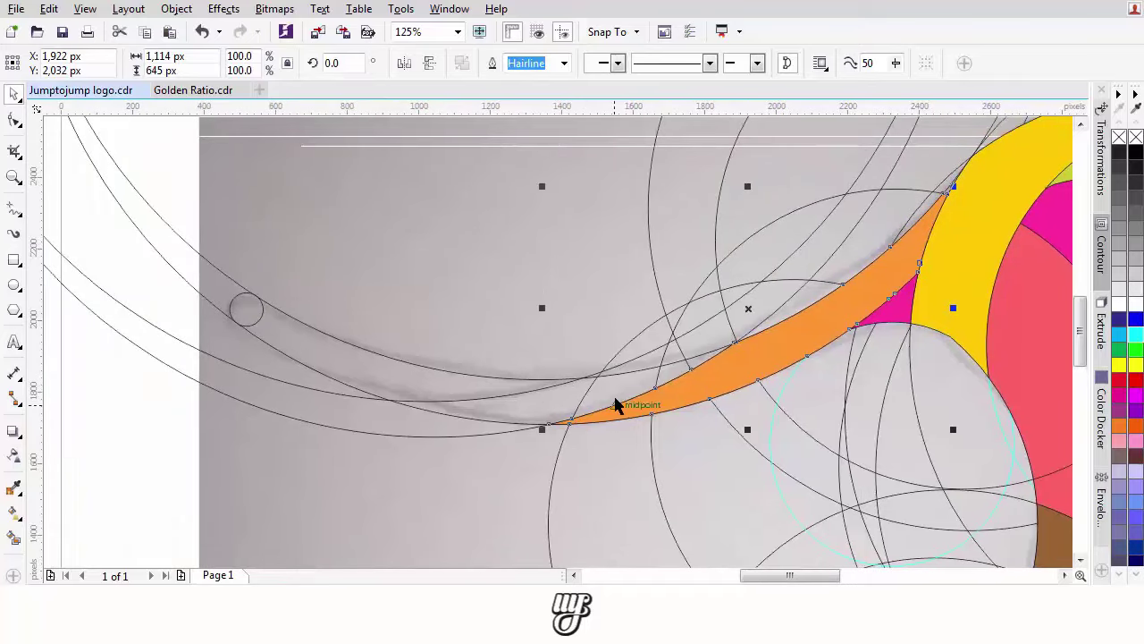
# - Smart-fill in dark red the successive regions along the upper edge of the orange band, out to the pointed end on the tail
pyautogui.click(13, 540)
pyautogui.click(198, 64)
pyautogui.click(192, 110)
pyautogui.scroll(3, 716, 358)
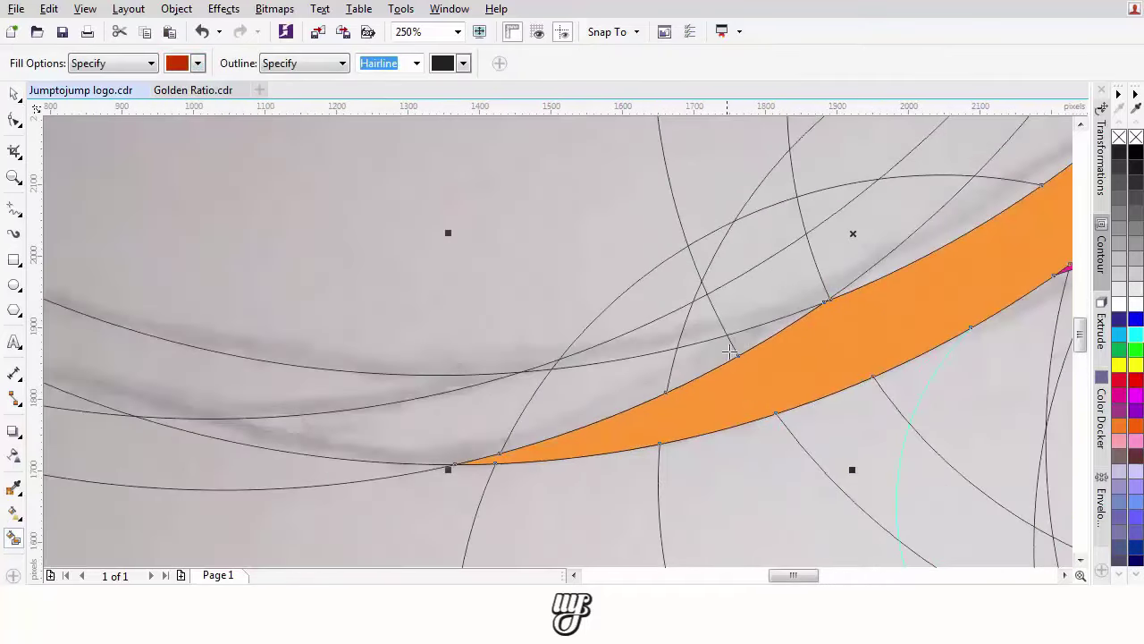
pyautogui.click(750, 337)
pyautogui.click(696, 356)
pyautogui.click(590, 384)
pyautogui.click(462, 408)
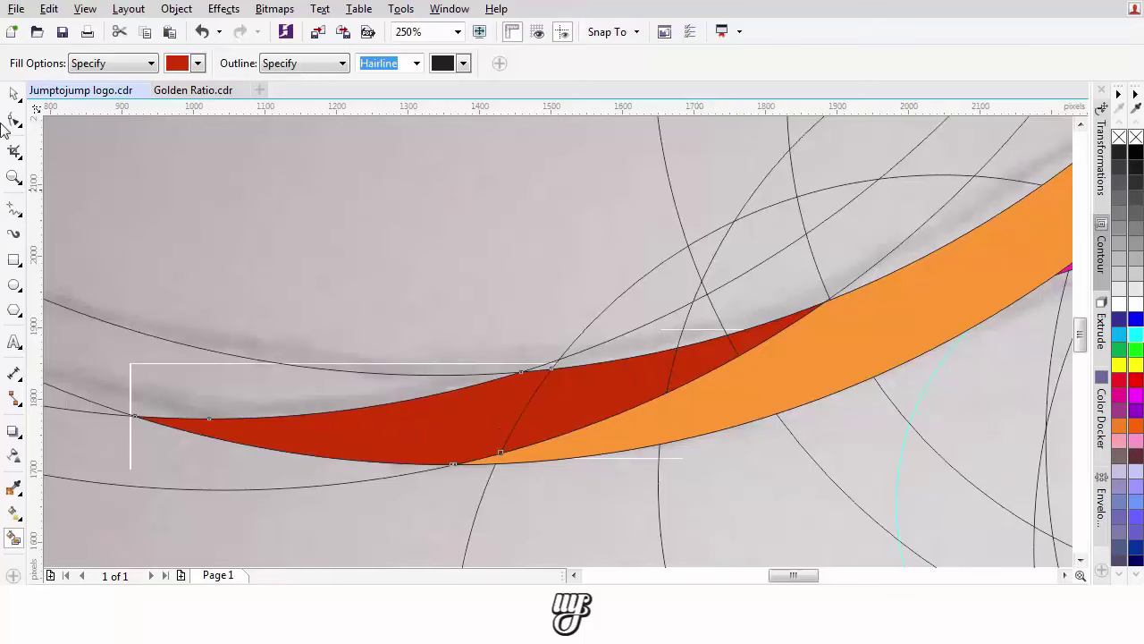
# - Weld the dark red tail pieces into one shape
pyautogui.click(13, 94)
pyautogui.keyDown('shift'); pyautogui.click(605, 376); pyautogui.keyUp('shift')
pyautogui.keyDown('shift'); pyautogui.click(706, 362); pyautogui.keyUp('shift')
pyautogui.keyDown('shift'); pyautogui.click(768, 339); pyautogui.keyUp('shift')
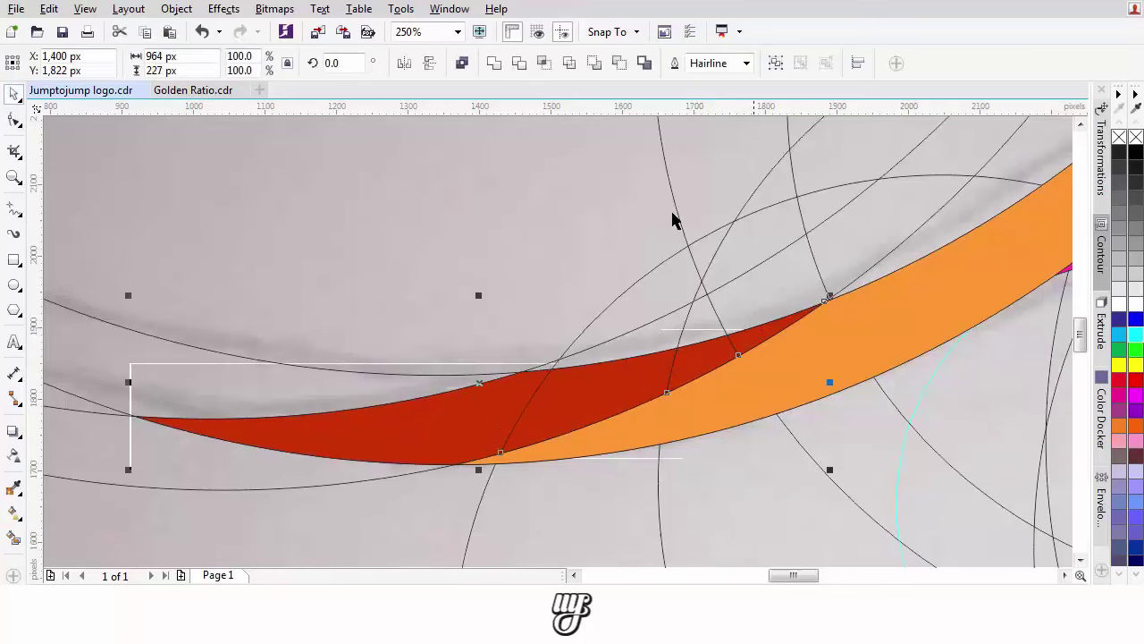
pyautogui.click(493, 63)
pyautogui.scroll(-3, 593, 384)
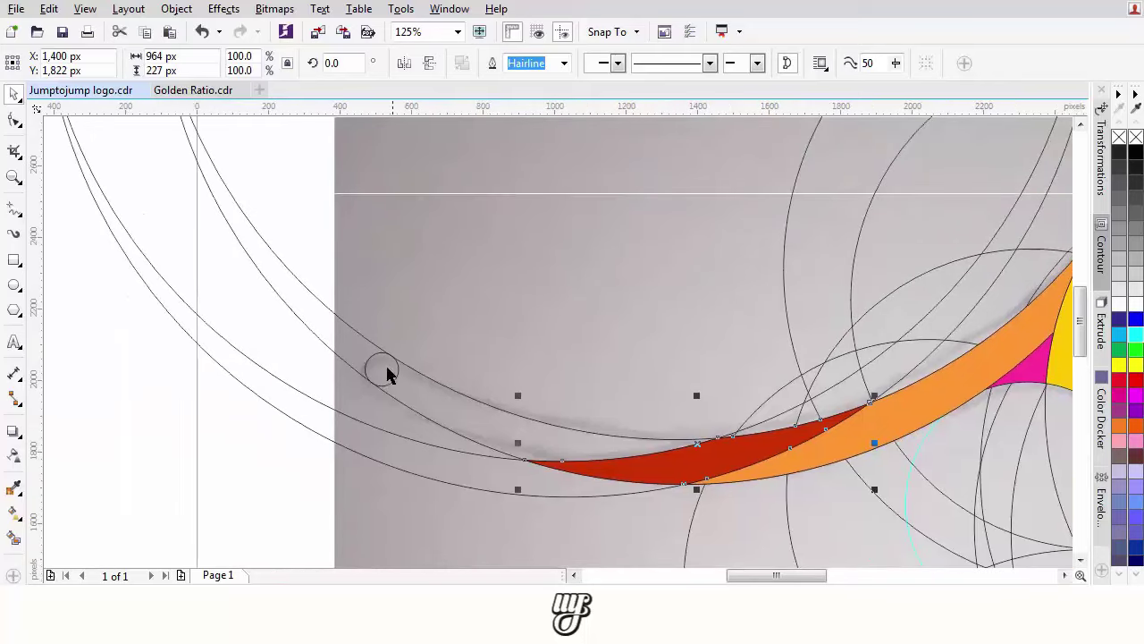
# - Smart-fill in crimson pink the tail region between the dark red shape and the small circle at the tail's end
pyautogui.click(15, 535)
pyautogui.click(198, 63)
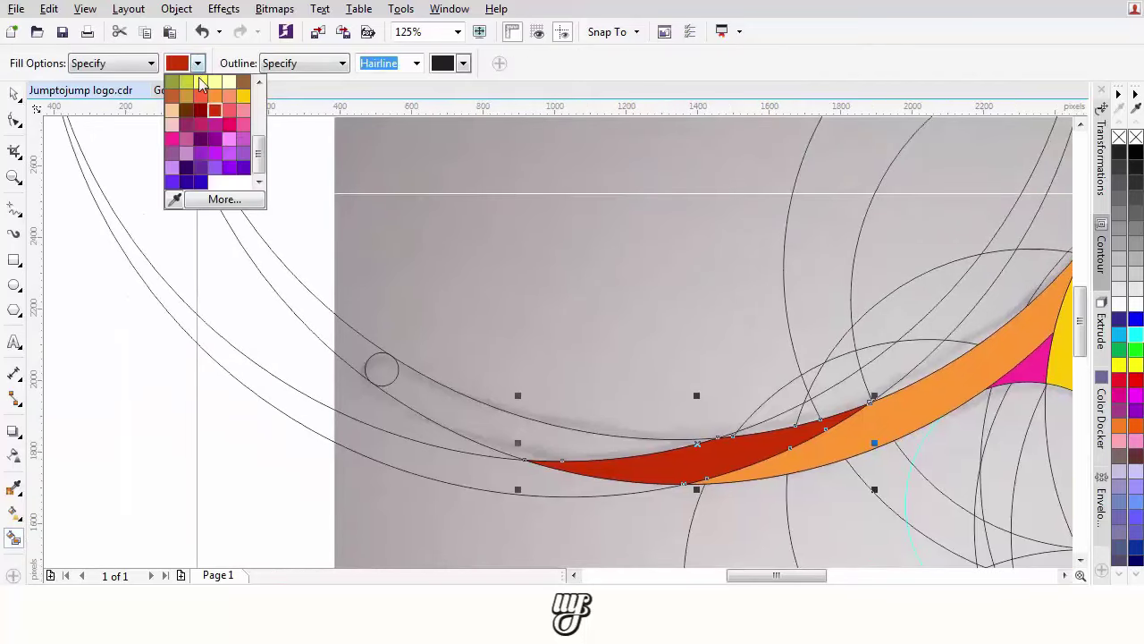
pyautogui.click(241, 125)
pyautogui.click(455, 417)
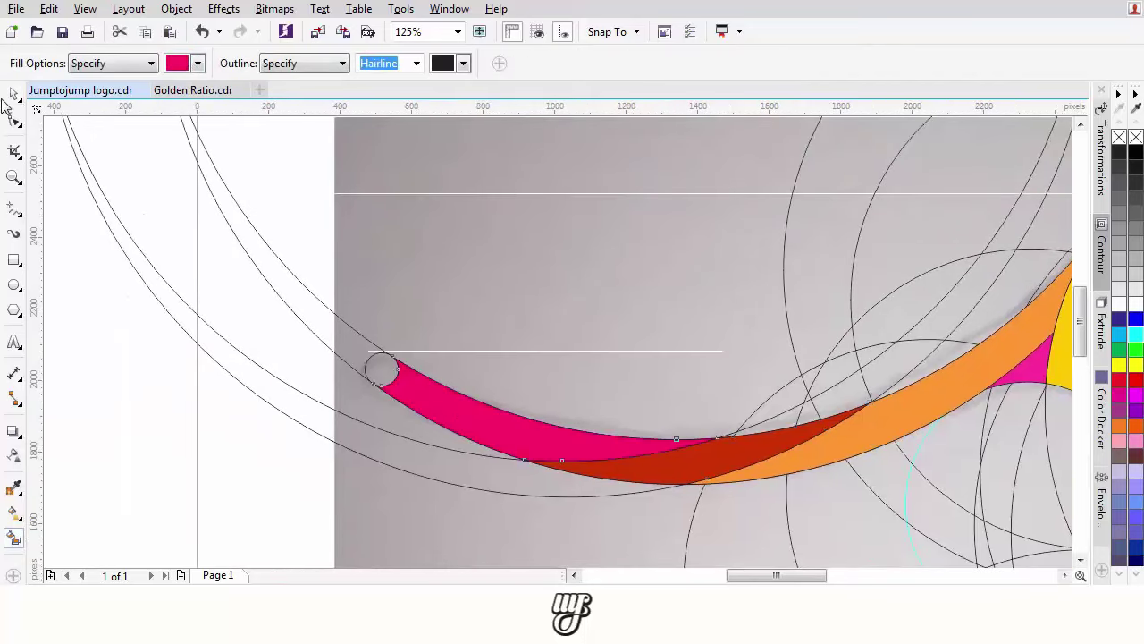
# - Smart-fill the small circle at the tail's end in orange
pyautogui.scroll(3, 376, 384)
pyautogui.click(198, 62)
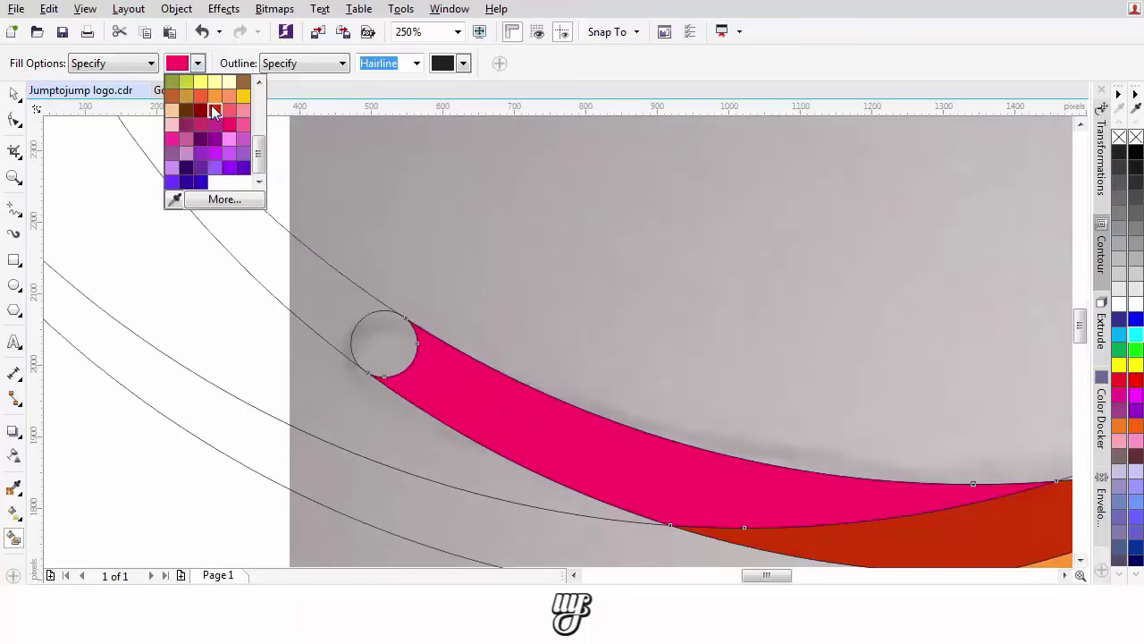
pyautogui.click(214, 109)
pyautogui.click(366, 329)
pyautogui.click(15, 96)
pyautogui.scroll(-3, 405, 343)
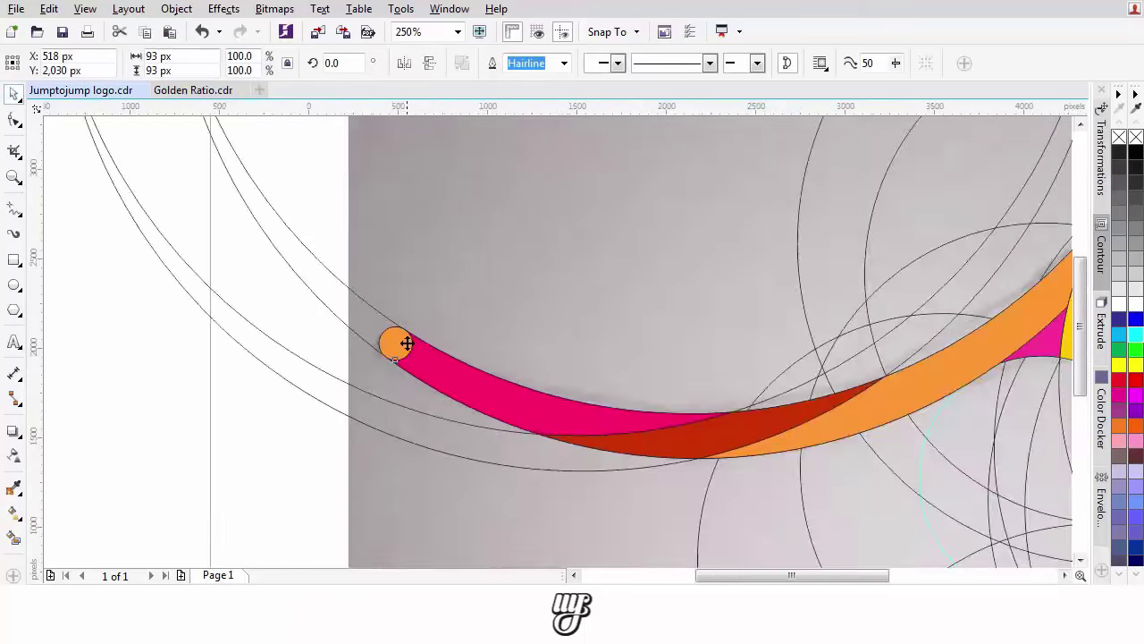
# - Smart-fill in pink the narrow gap pieces between the lime arch and the red part of the ear, down to the neck
pyautogui.moveTo(608, 369); pyautogui.dragTo(570, 374)
pyautogui.scroll(1, 570, 374)
pyautogui.moveTo(793, 344); pyautogui.dragTo(742, 343)
pyautogui.scroll(6, 740, 340)
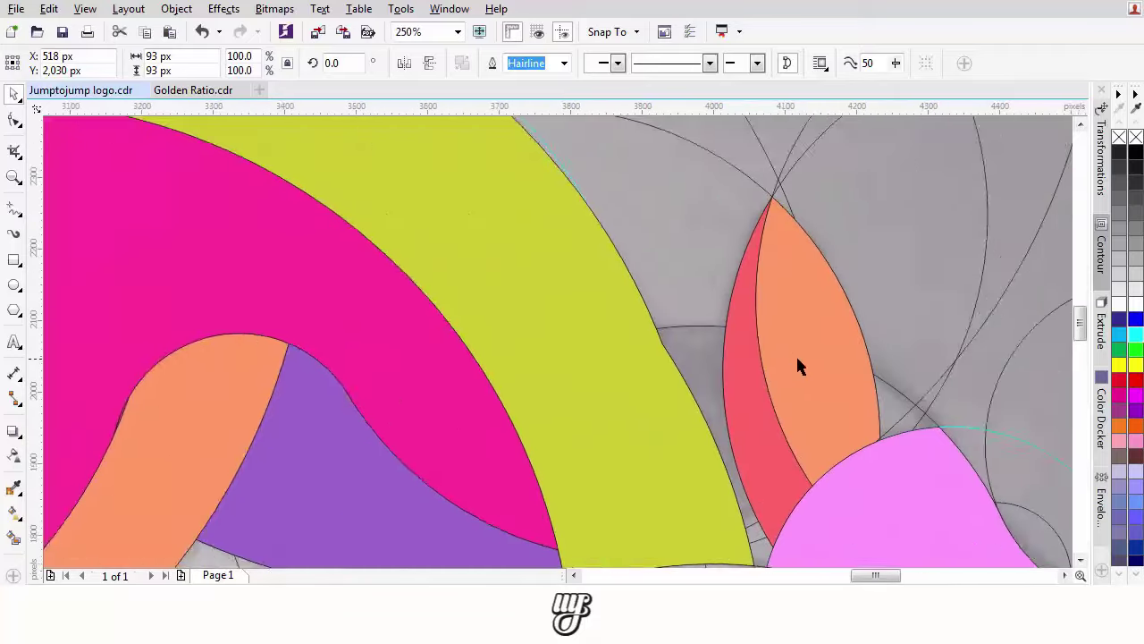
pyautogui.scroll(-3, 578, 294)
pyautogui.scroll(3, 546, 319)
pyautogui.scroll(-3, 546, 323)
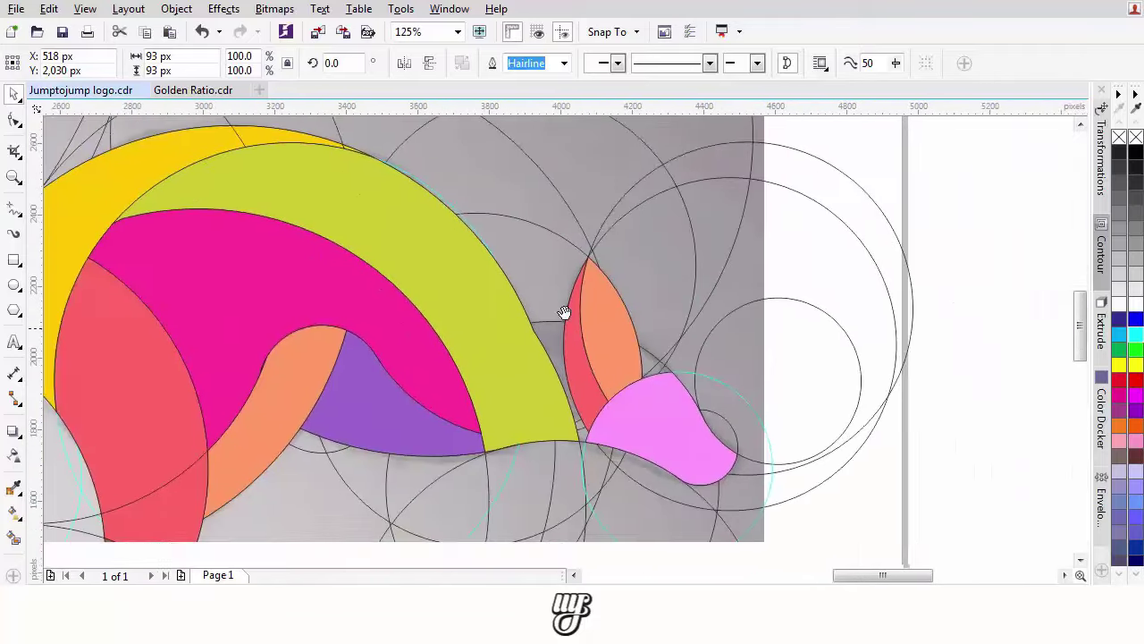
pyautogui.scroll(3, 559, 340)
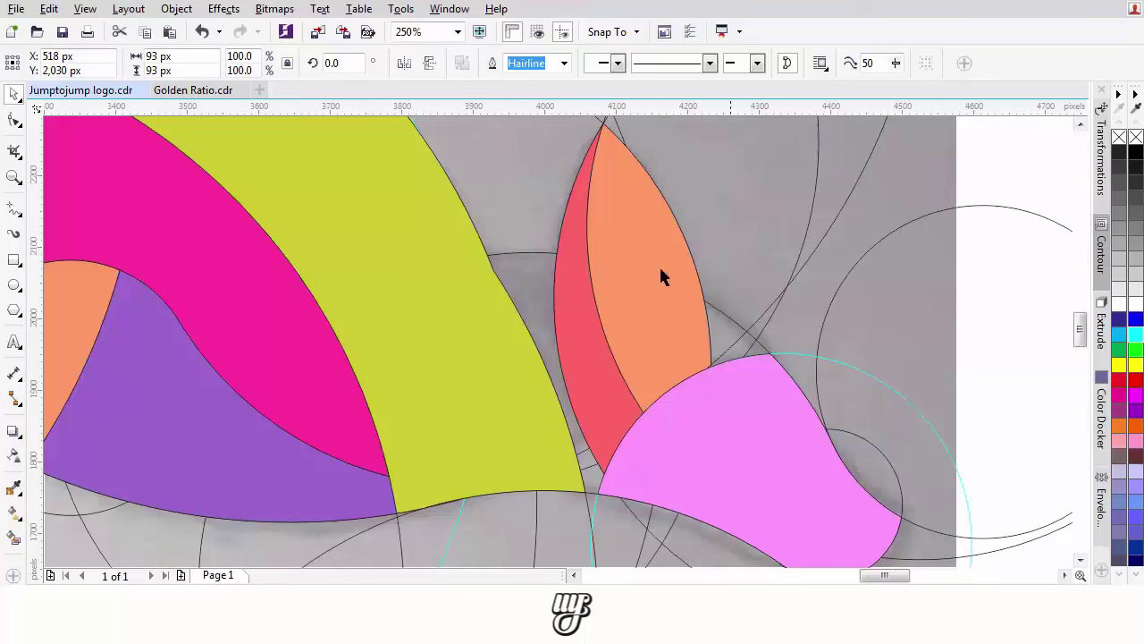
pyautogui.click(16, 534)
pyautogui.click(197, 63)
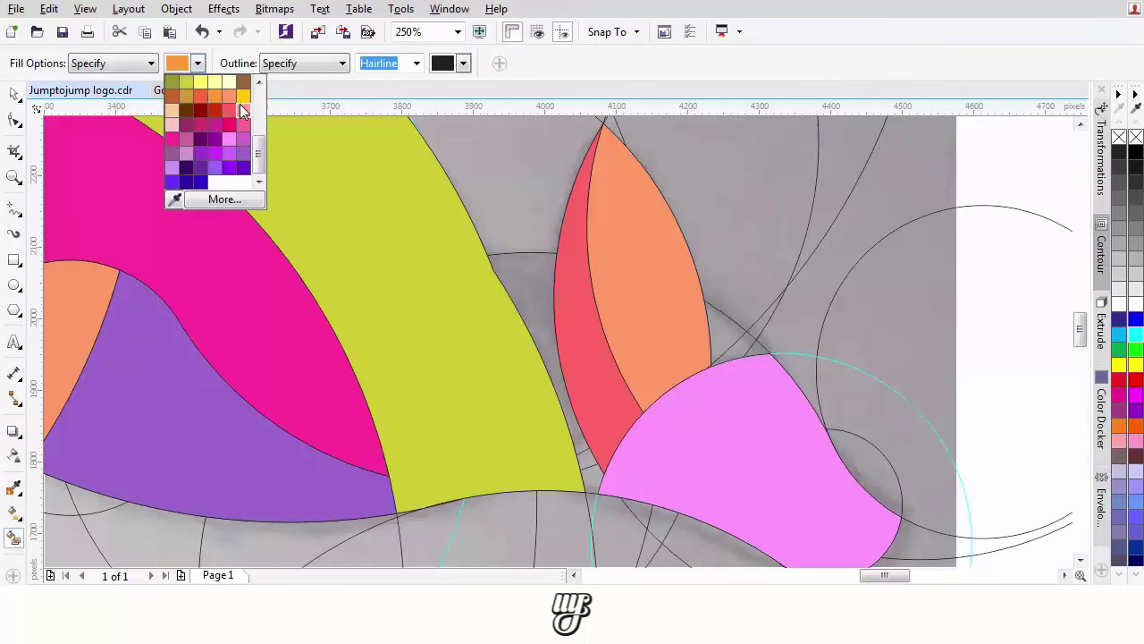
pyautogui.click(244, 129)
pyautogui.click(533, 298)
pyautogui.scroll(6, 565, 369)
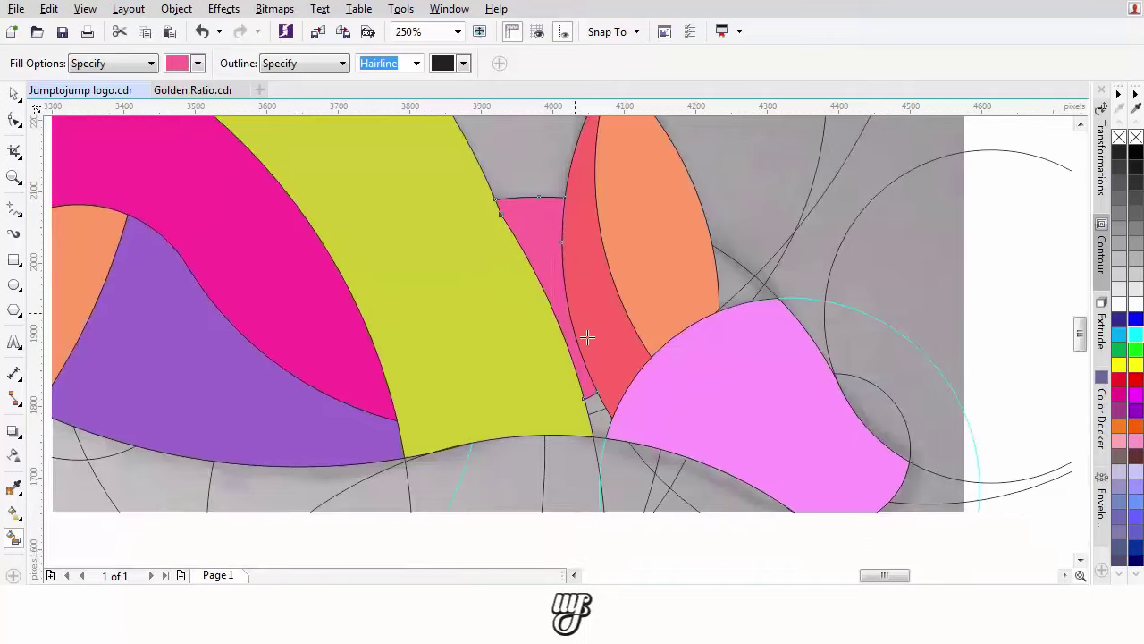
pyautogui.click(583, 457)
pyautogui.click(591, 471)
pyautogui.scroll(-3, 615, 398)
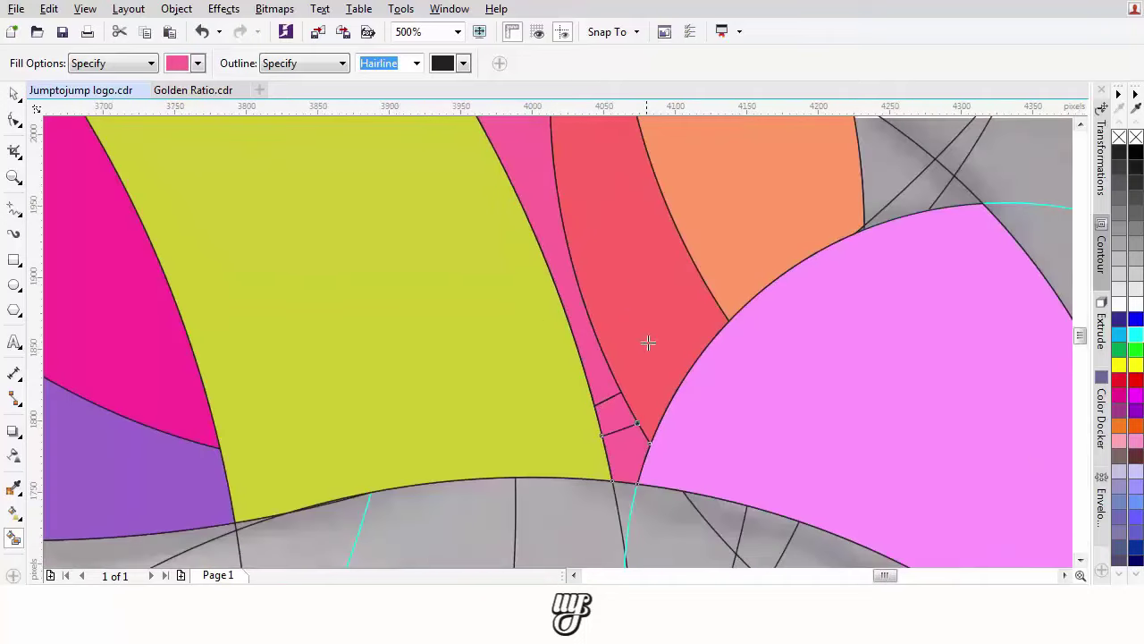
# - Weld the pink gap pieces between the lime arch and the ear into one shape
pyautogui.click(13, 95)
pyautogui.scroll(2, 600, 414)
pyautogui.click(507, 150)
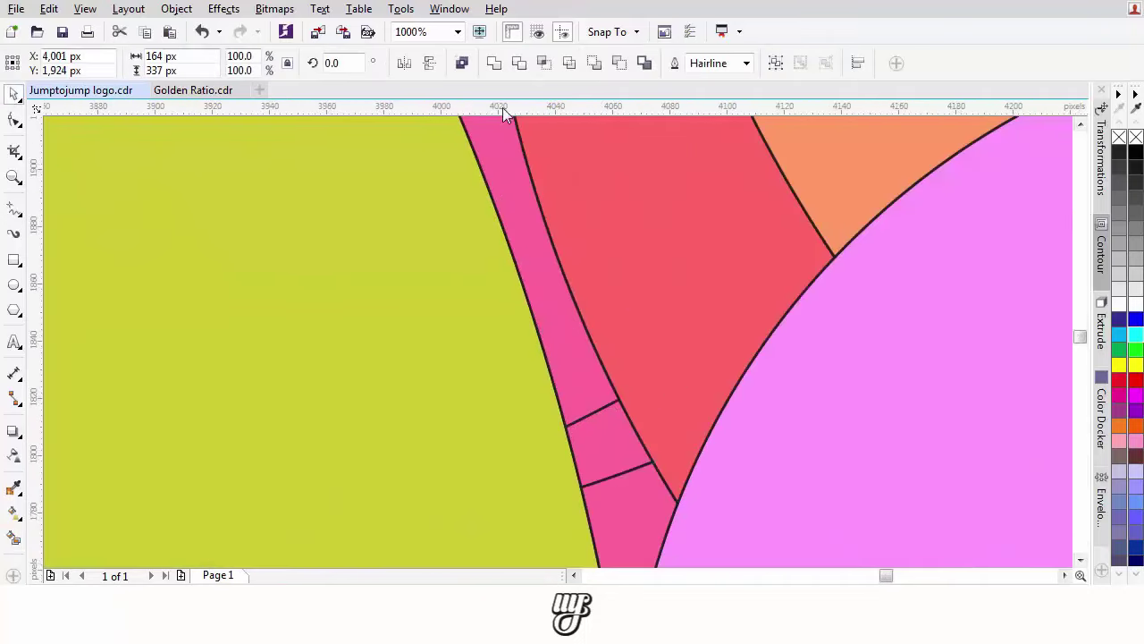
pyautogui.scroll(-3, 601, 409)
pyautogui.scroll(-3, 749, 312)
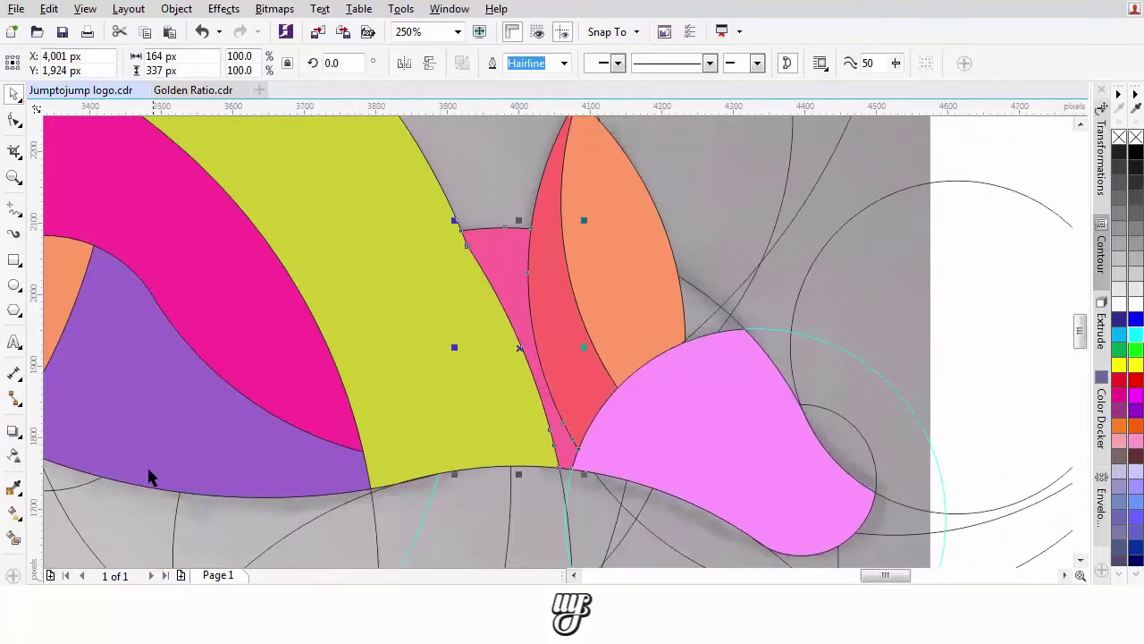
# - Smart-fill in yellow the small regions between the salmon ear and the violet head
pyautogui.click(15, 537)
pyautogui.scroll(2, 741, 296)
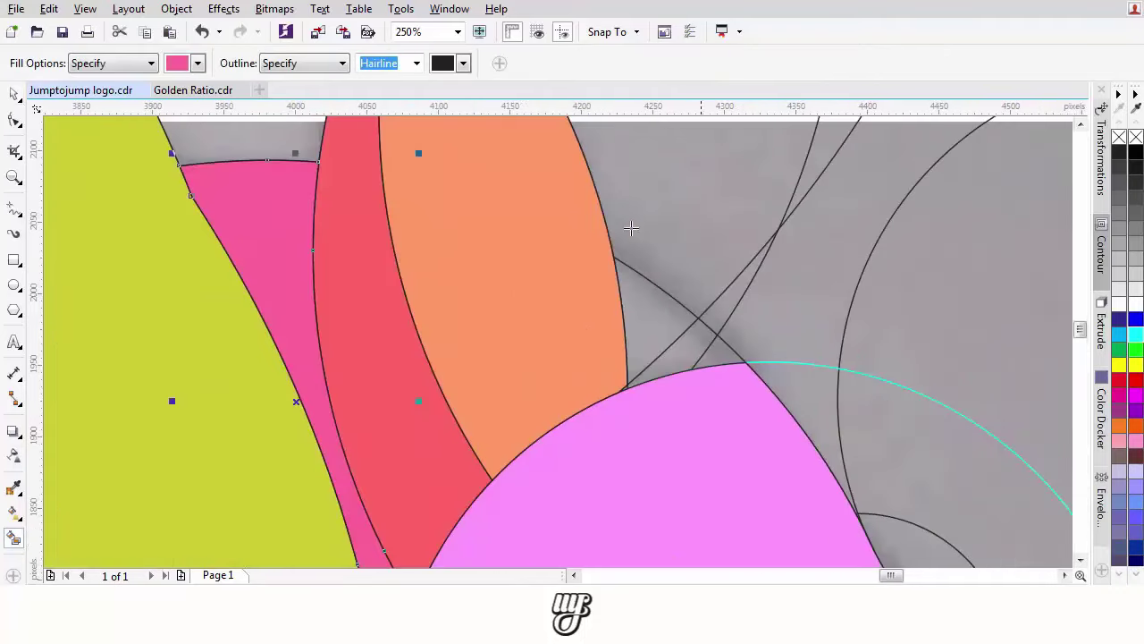
pyautogui.click(198, 64)
pyautogui.click(244, 97)
pyautogui.click(726, 355)
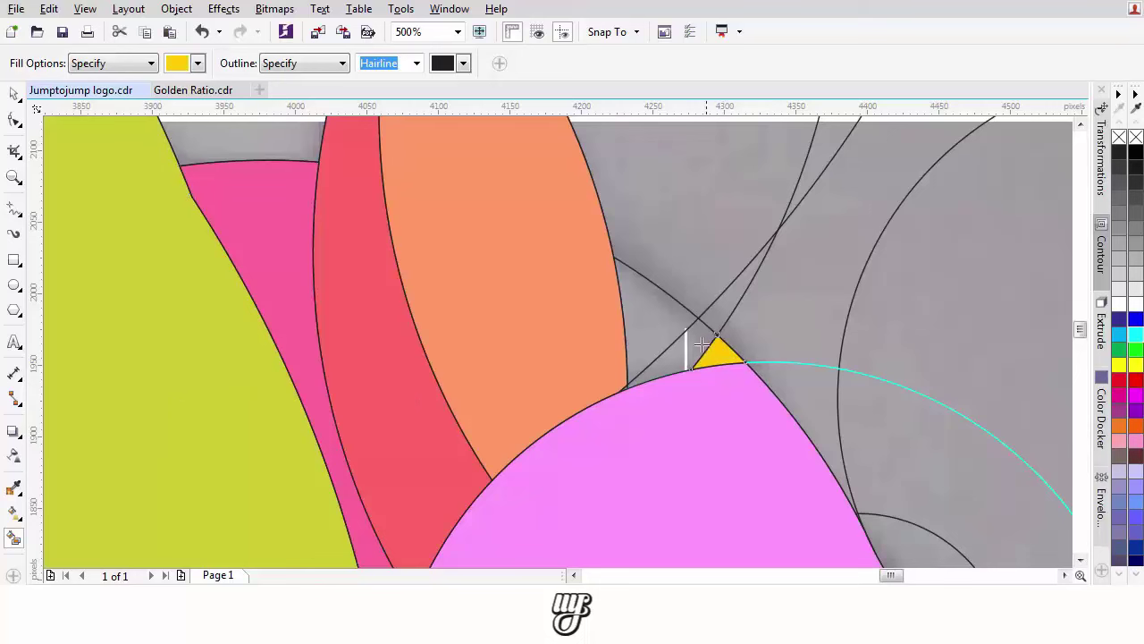
pyautogui.click(654, 311)
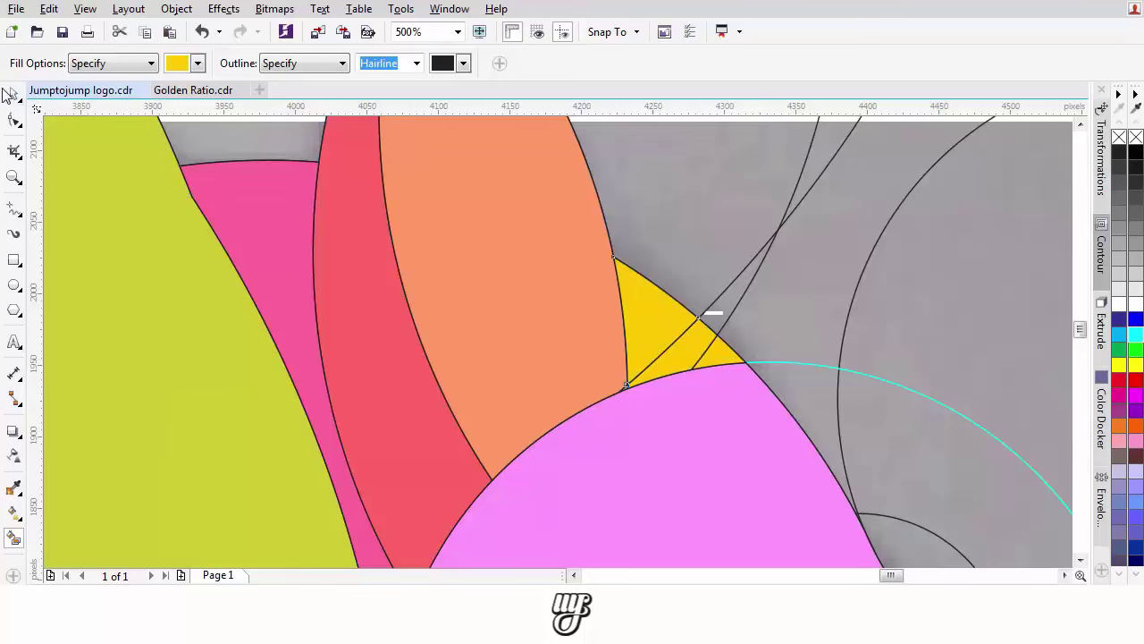
# - Weld the yellow pieces between the ear and the head into one shape
pyautogui.scroll(2, 637, 316)
pyautogui.click(21, 100)
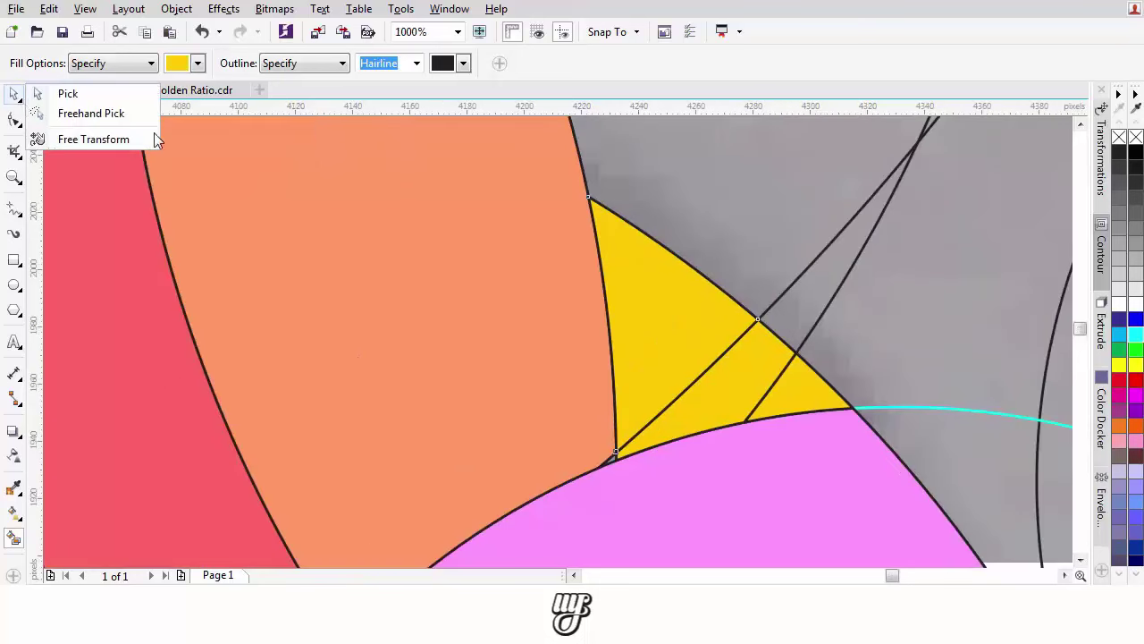
pyautogui.click(67, 94)
pyautogui.keyDown('shift'); pyautogui.click(812, 382); pyautogui.keyUp('shift')
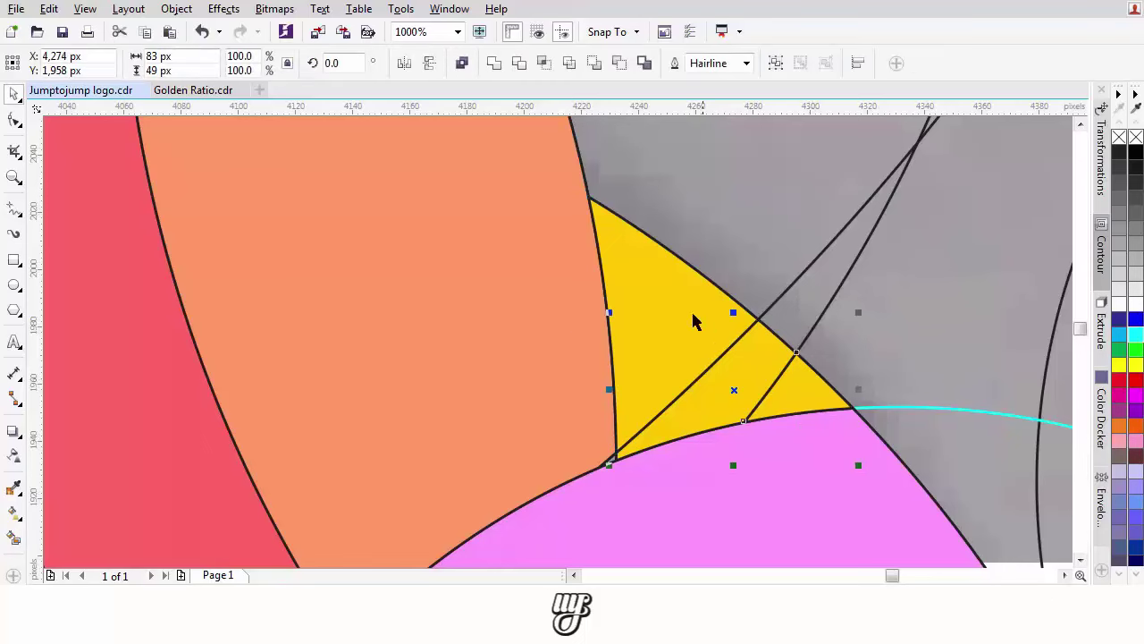
pyautogui.click(494, 64)
pyautogui.scroll(-8, 771, 423)
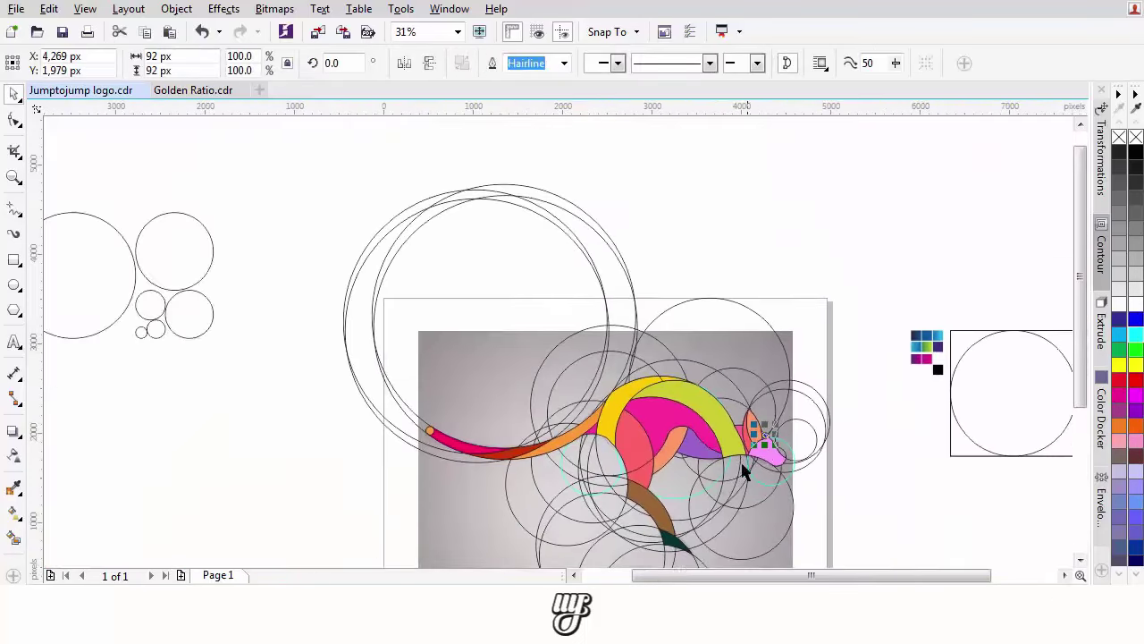
# - Group the whole drawing with its photo and construction circles and place a copy of it beyond the golden-ratio rectangle
pyautogui.scroll(-2, 597, 362)
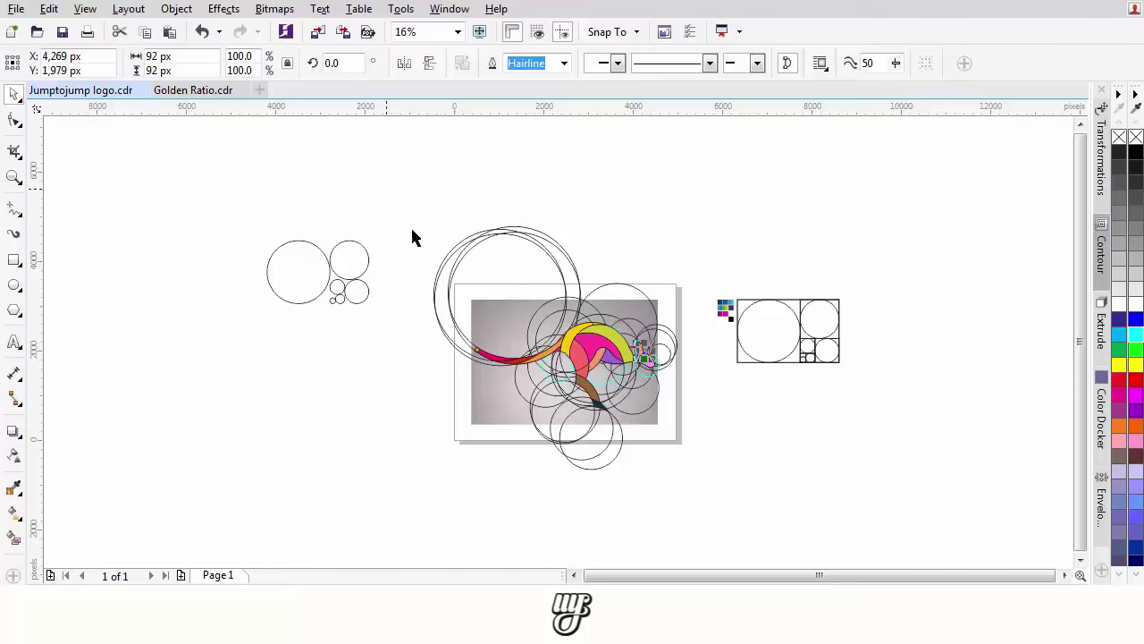
pyautogui.moveTo(396, 212); pyautogui.dragTo(702, 524)
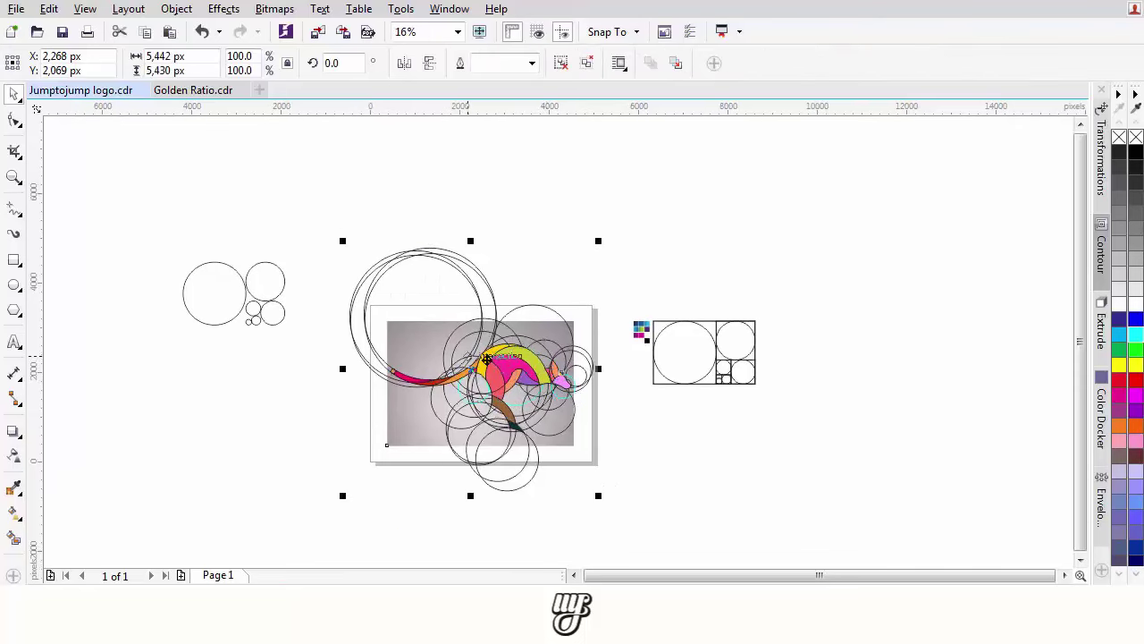
pyautogui.moveTo(487, 360); pyautogui.dragTo(925, 378)
pyautogui.rightClick(924, 379)
# - Ungroup the original drawing and delete the large tail circles and the large circles around the head
pyautogui.scroll(1, 458, 359)
pyautogui.click(567, 355)
pyautogui.hotkey('ctrl', 'u')
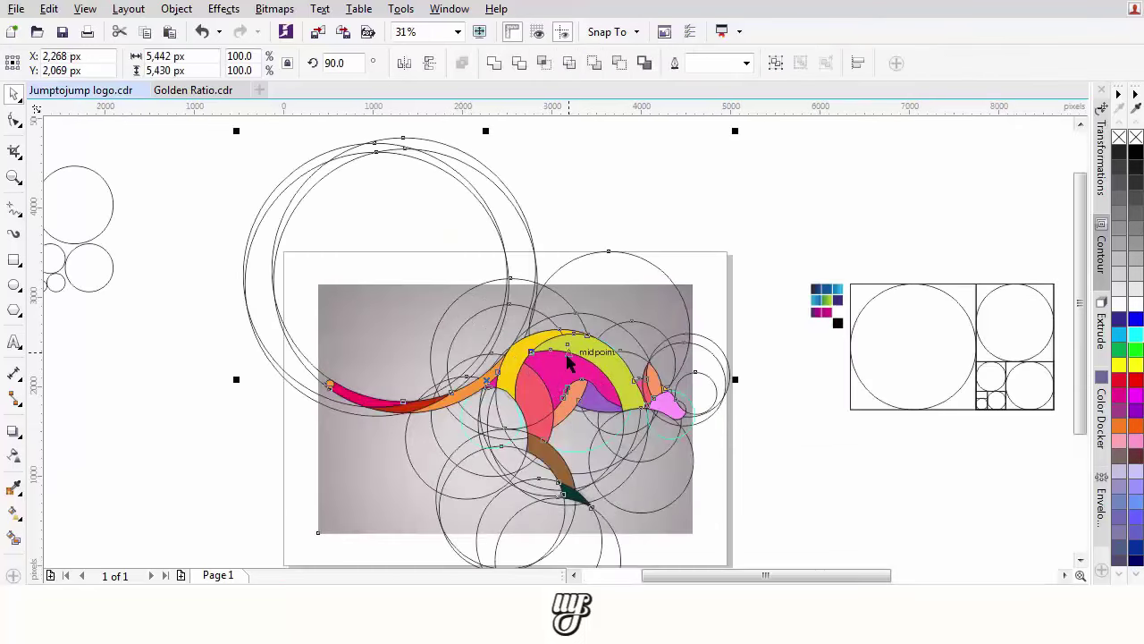
pyautogui.click(493, 241)
pyautogui.click(706, 363)
pyautogui.click(709, 383)
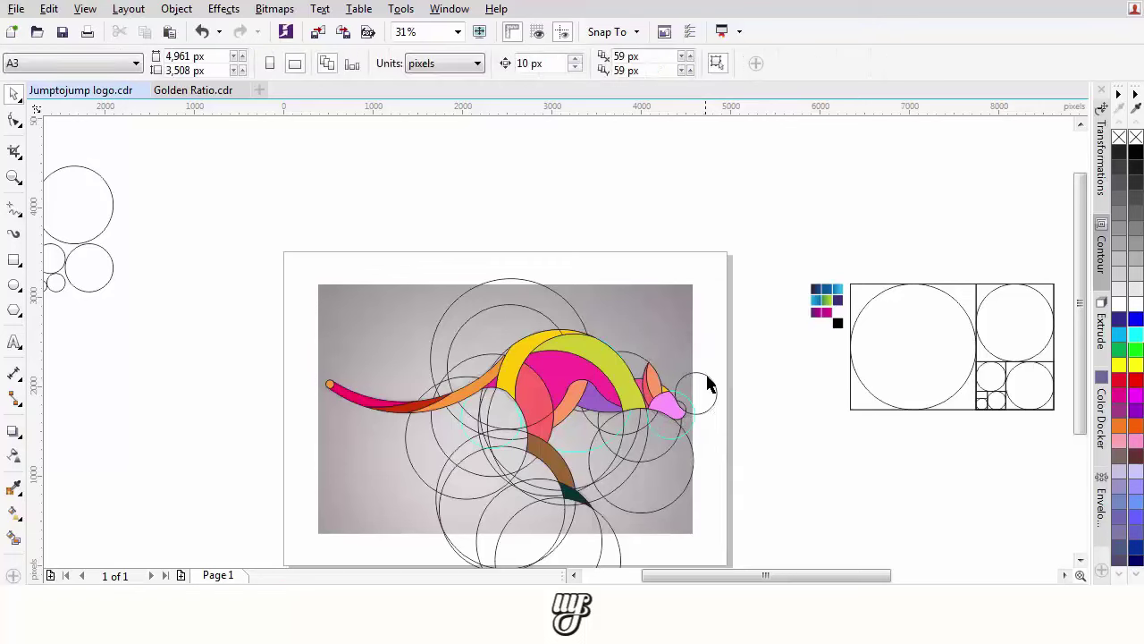
# - Delete the smaller construction circles around the head, chest and belly one after another
pyautogui.scroll(2, 680, 429)
pyautogui.click(664, 433)
pyautogui.press('Delete')
pyautogui.click(691, 417)
pyautogui.press('Delete')
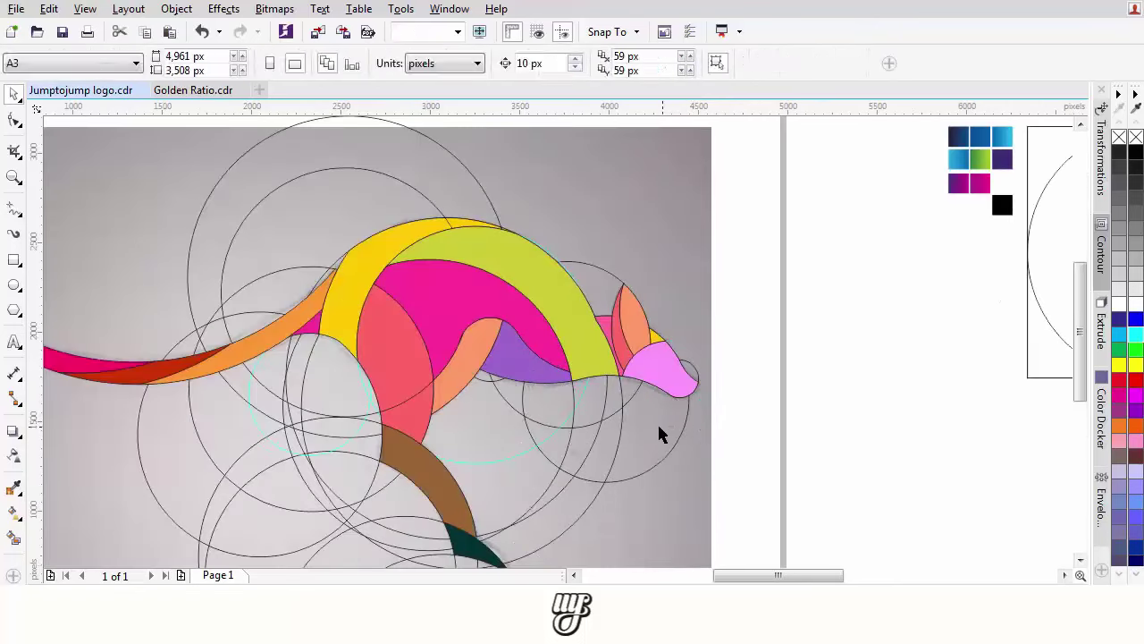
pyautogui.press('Delete')
pyautogui.click(616, 411)
pyautogui.press('Delete')
pyautogui.click(573, 405)
pyautogui.press('Delete')
pyautogui.click(572, 408)
pyautogui.press('Delete')
pyautogui.click(601, 445)
pyautogui.press('Delete')
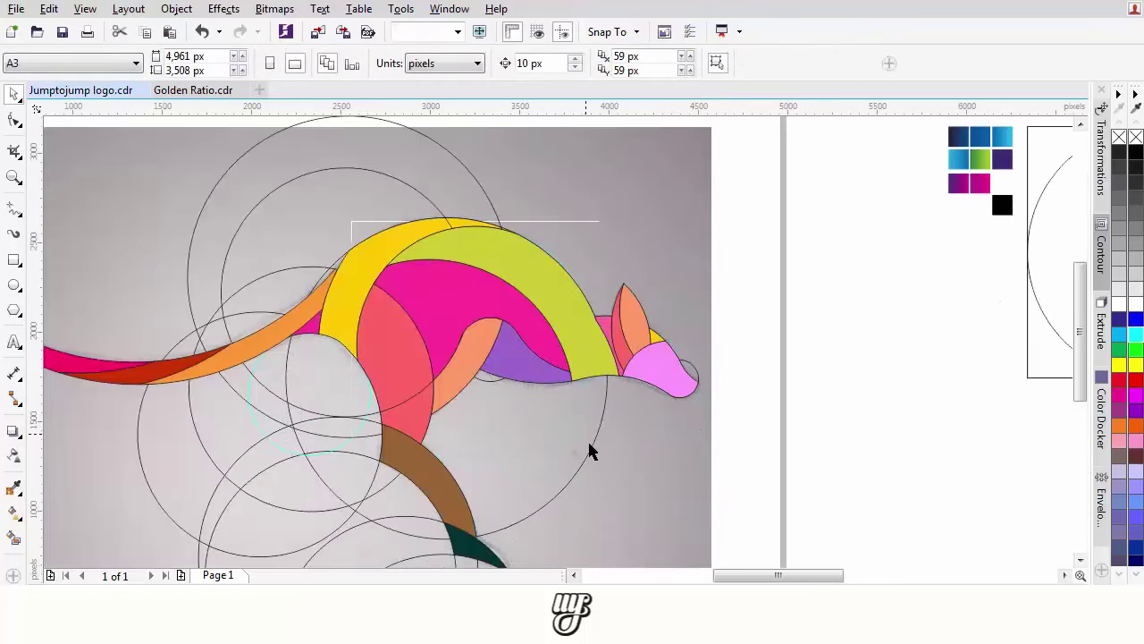
# - Delete the large belly circle, the two circles crossing the back and the circle over the tail's joint
pyautogui.click(562, 436)
pyautogui.click(578, 449)
pyautogui.press('Delete')
pyautogui.click(448, 222)
pyautogui.press('Delete')
pyautogui.click(467, 172)
pyautogui.press('Delete')
pyautogui.moveTo(339, 251); pyautogui.dragTo(479, 214)
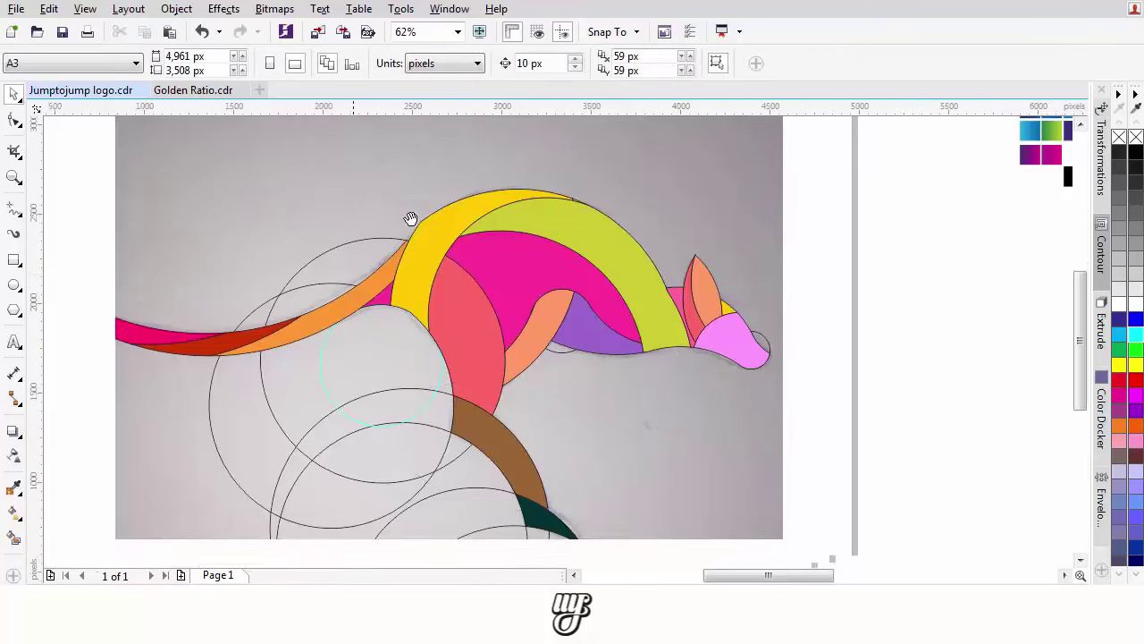
pyautogui.click(399, 248)
pyautogui.press('Delete')
# - Undo the last circle deletions around the belly, back and tail joint
pyautogui.scroll(1, 458, 219)
pyautogui.scroll(3, 503, 240)
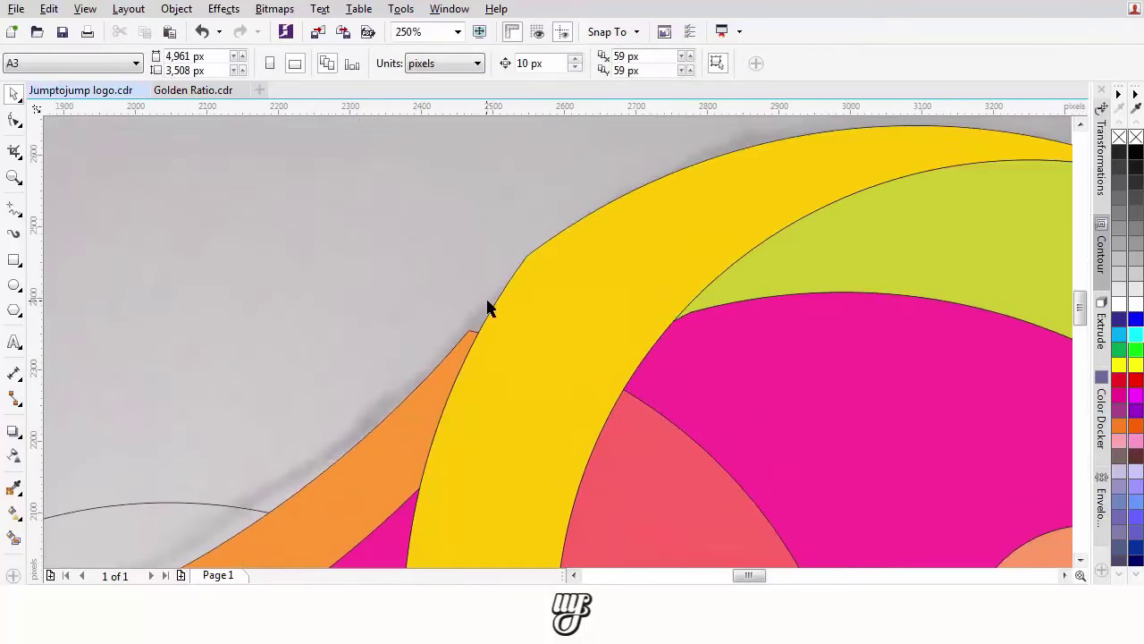
pyautogui.click(535, 291)
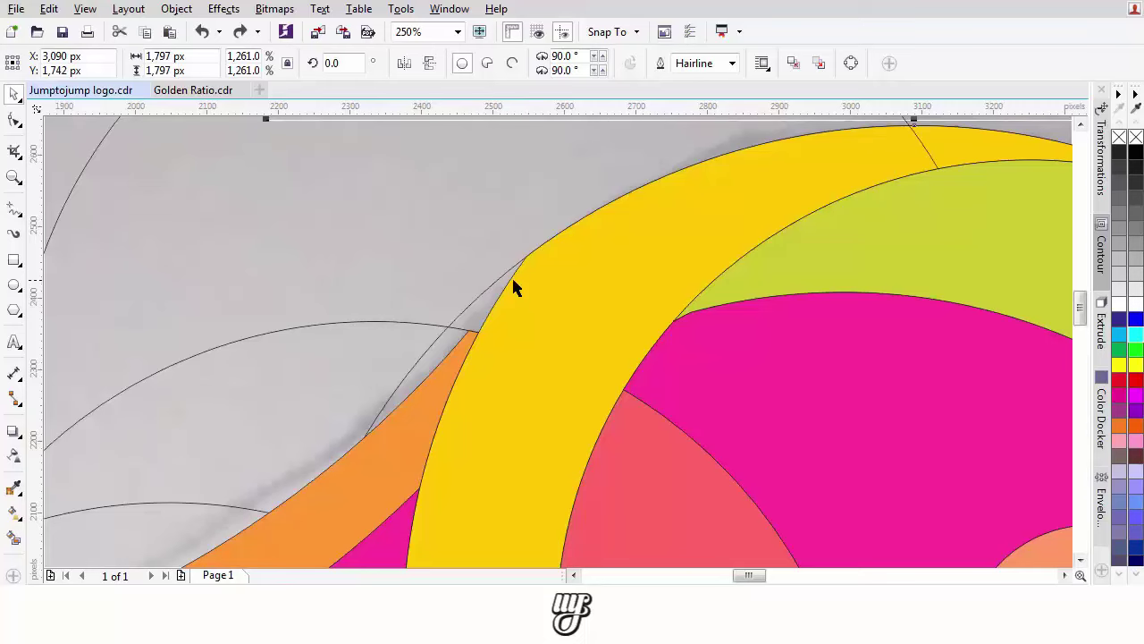
# - Smart-fill in yellow the two slivers between the restored circle, the orange band and the yellow arch
pyautogui.scroll(2, 512, 275)
pyautogui.moveTo(319, 449); pyautogui.dragTo(404, 324)
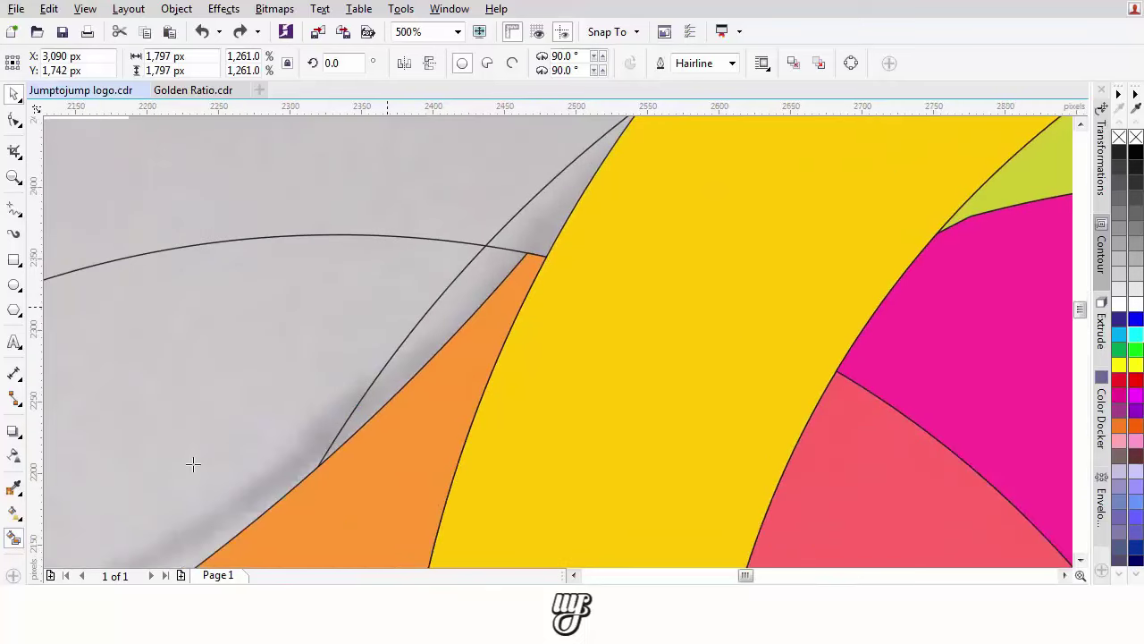
pyautogui.click(468, 289)
pyautogui.click(550, 217)
pyautogui.scroll(-2, 519, 237)
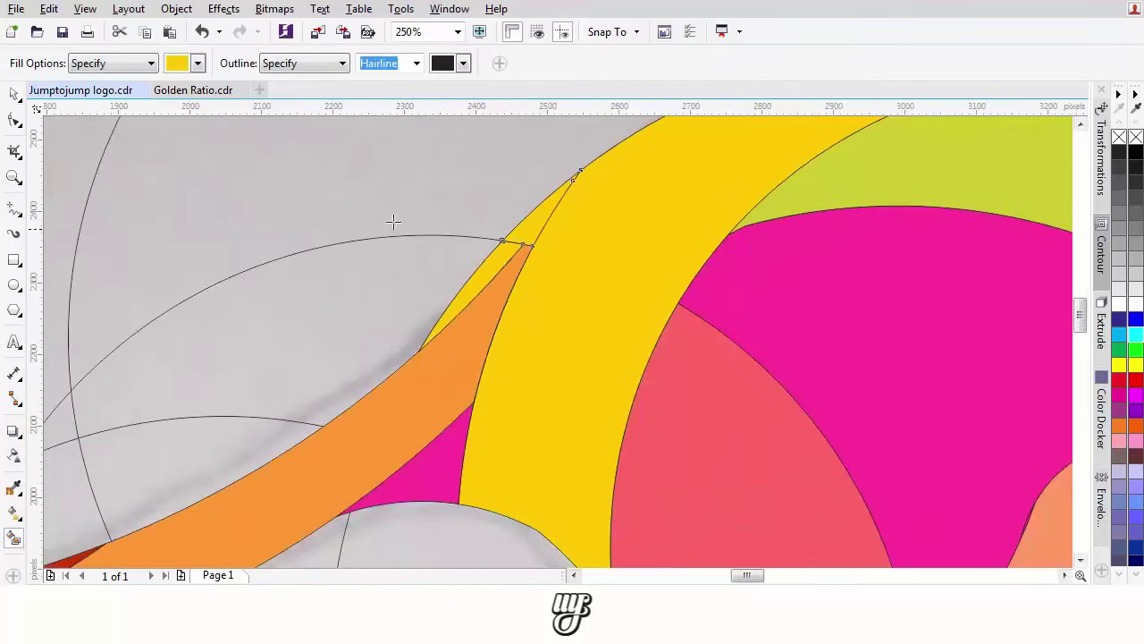
# - Weld the two yellow slivers at the tail's joint into the orange band
pyautogui.press('space')
pyautogui.scroll(-2, 640, 331)
pyautogui.scroll(2, 566, 308)
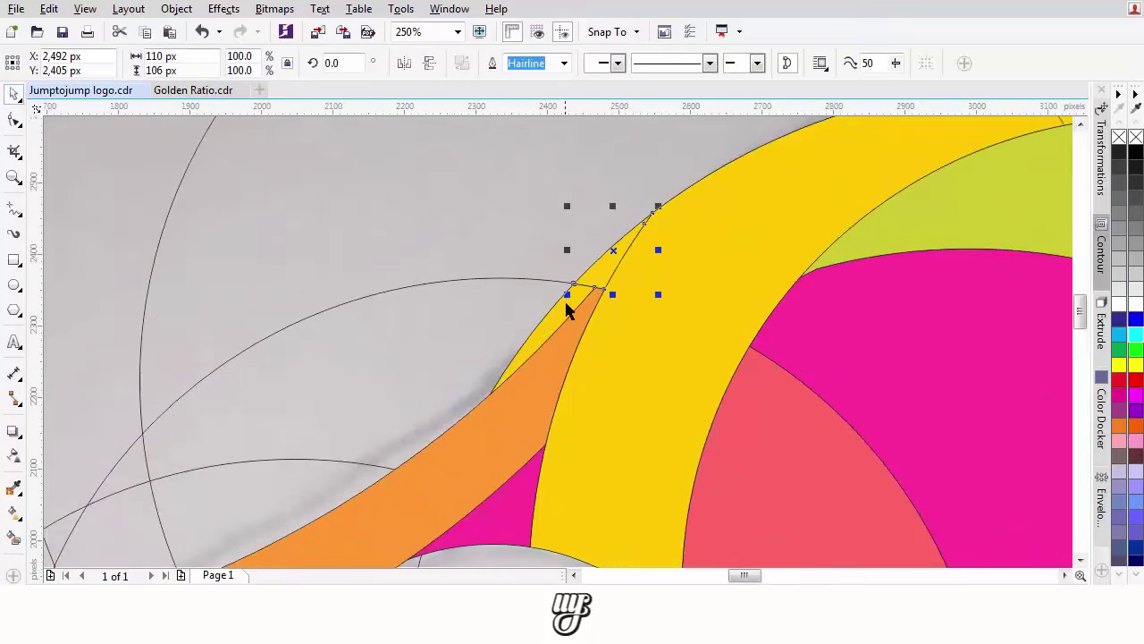
pyautogui.keyDown('shift'); pyautogui.click(562, 321); pyautogui.keyUp('shift')
pyautogui.click(501, 66)
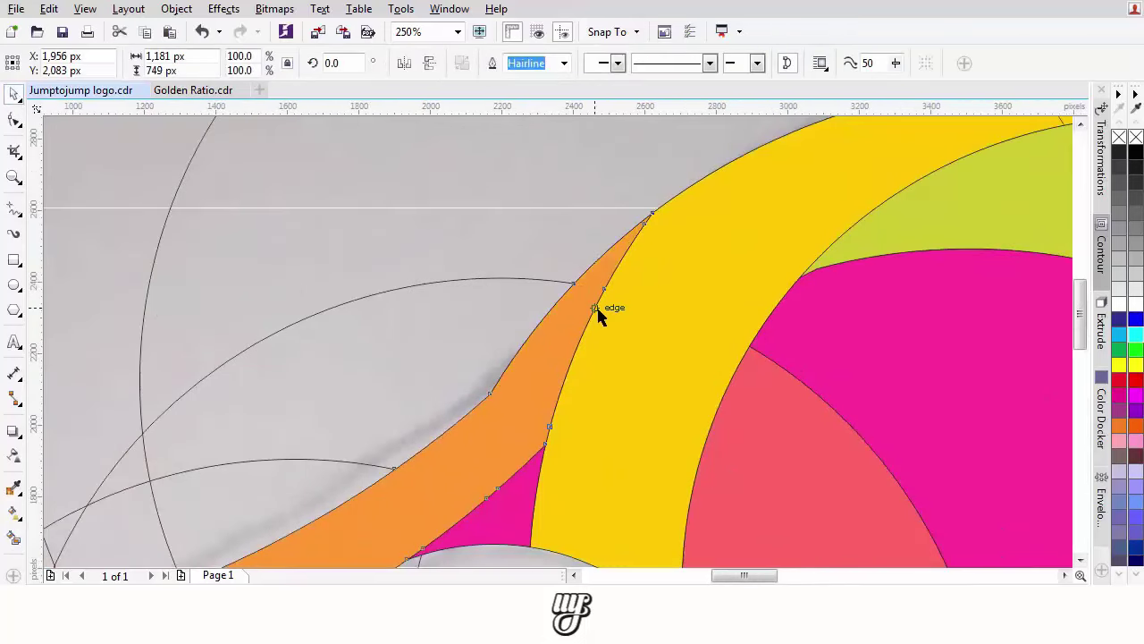
# - Delete the large belly circle and the construction circles overlapping the tail's joint and the back
pyautogui.scroll(-4, 606, 309)
pyautogui.click(578, 257)
pyautogui.press('Delete')
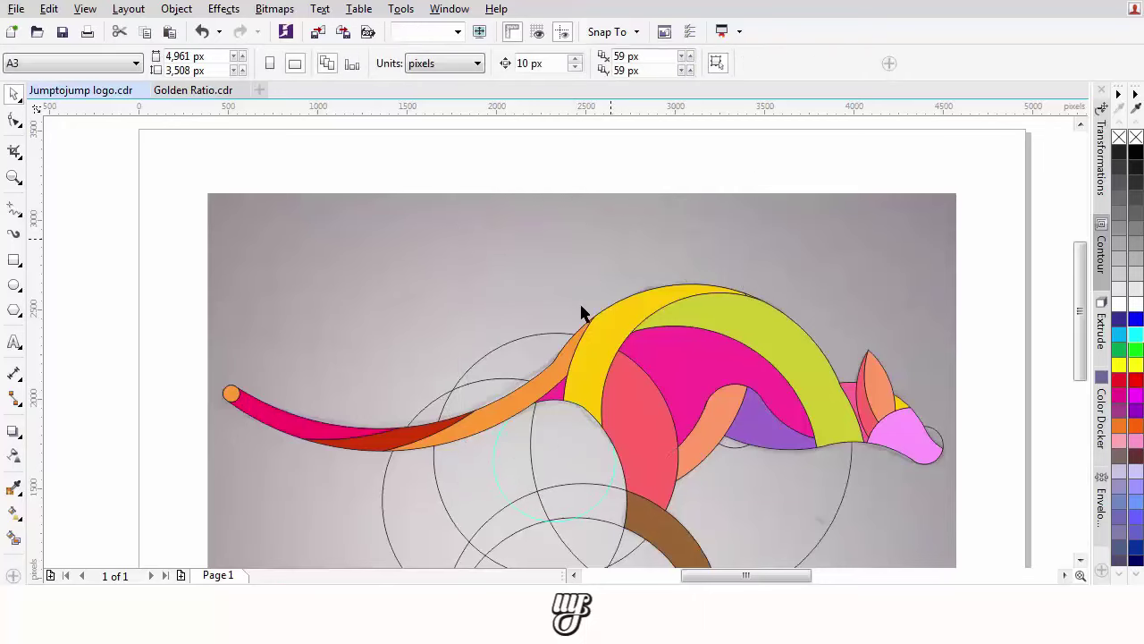
pyautogui.scroll(-2, 582, 312)
pyautogui.click(539, 408)
pyautogui.press('Delete')
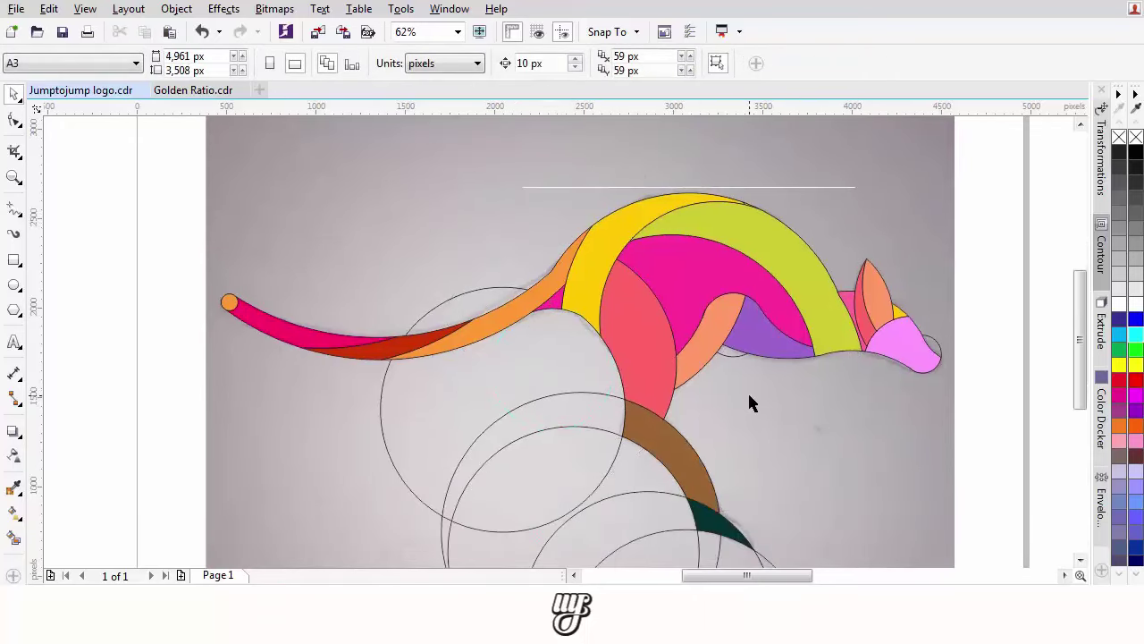
# - Delete the small circle under the forearm, the large circle behind the thigh and the outer lower-leg circle
pyautogui.click(736, 360)
pyautogui.click(734, 356)
pyautogui.press('Delete')
pyautogui.click(624, 415)
pyautogui.press('Delete')
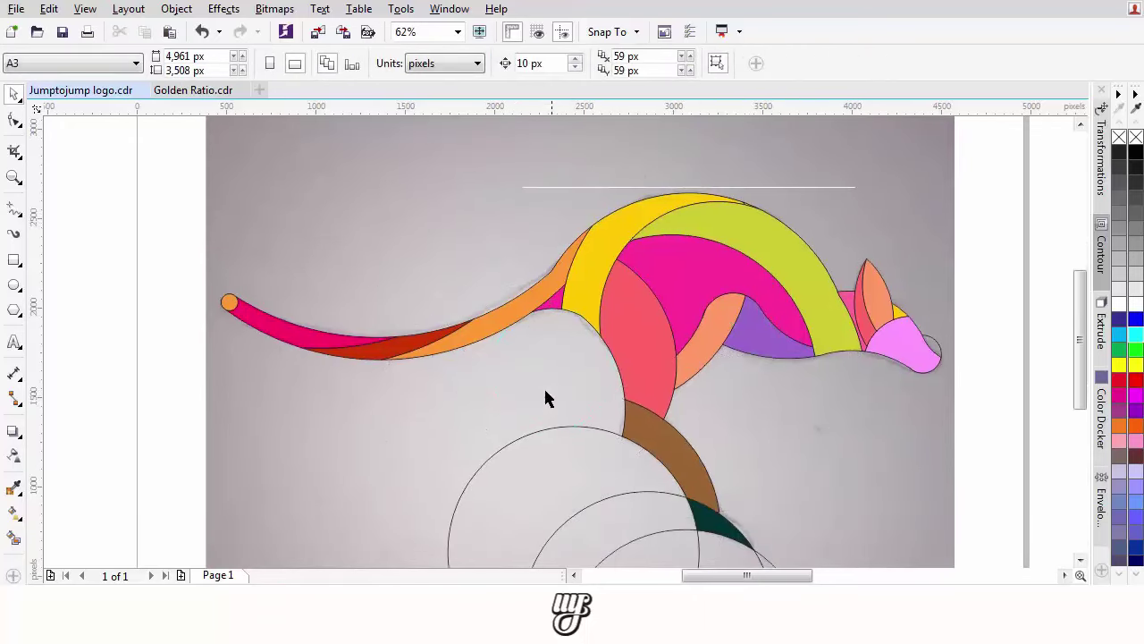
# - Delete the remaining construction circles around the kangaroo's lower leg and foot
pyautogui.scroll(-2, 544, 396)
pyautogui.click(537, 358)
pyautogui.press('Delete')
pyautogui.click(654, 498)
pyautogui.press('Delete')
pyautogui.press('F3')
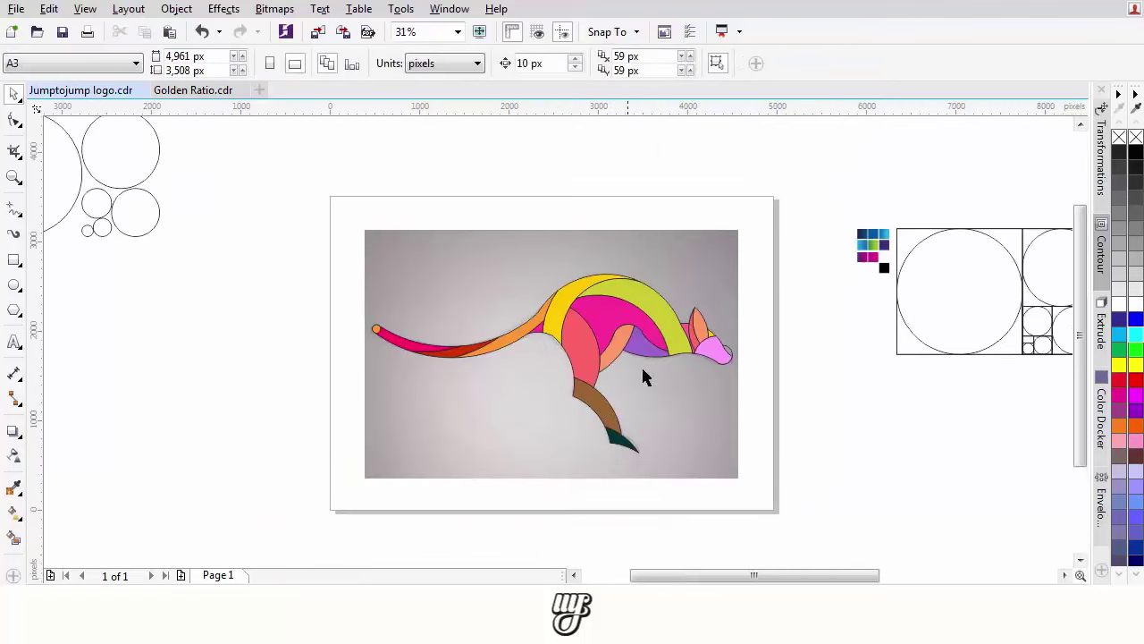
# - Delete the small construction circle at the tip of the kangaroo's nose
pyautogui.scroll(5, 733, 329)
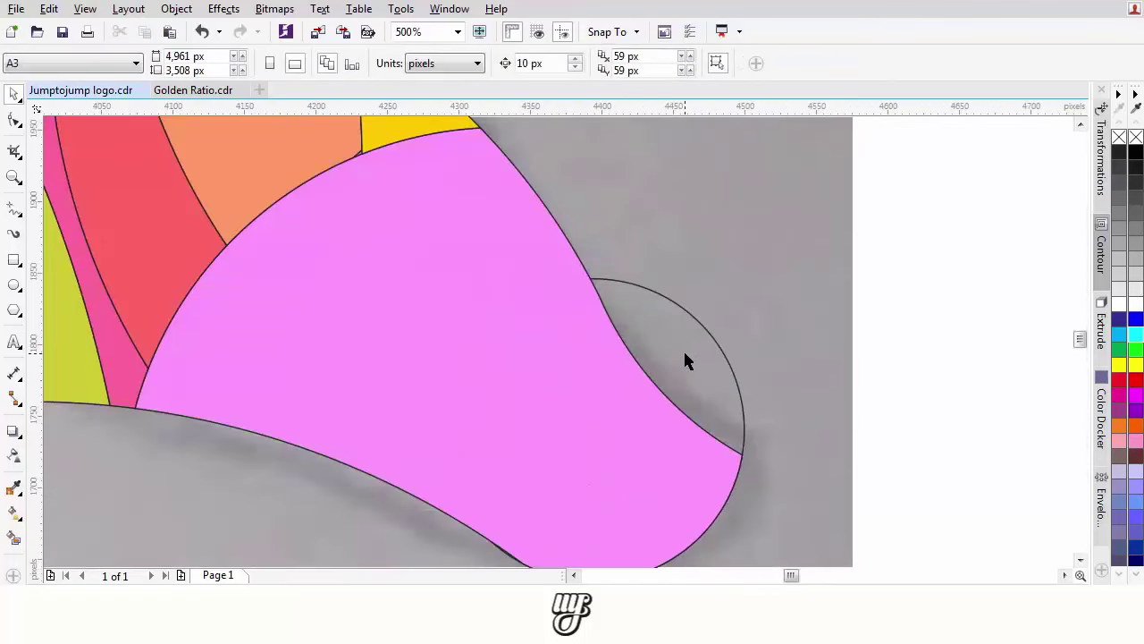
pyautogui.click(720, 348)
pyautogui.scroll(-2, 684, 353)
pyautogui.press('Delete')
pyautogui.scroll(-2, 684, 353)
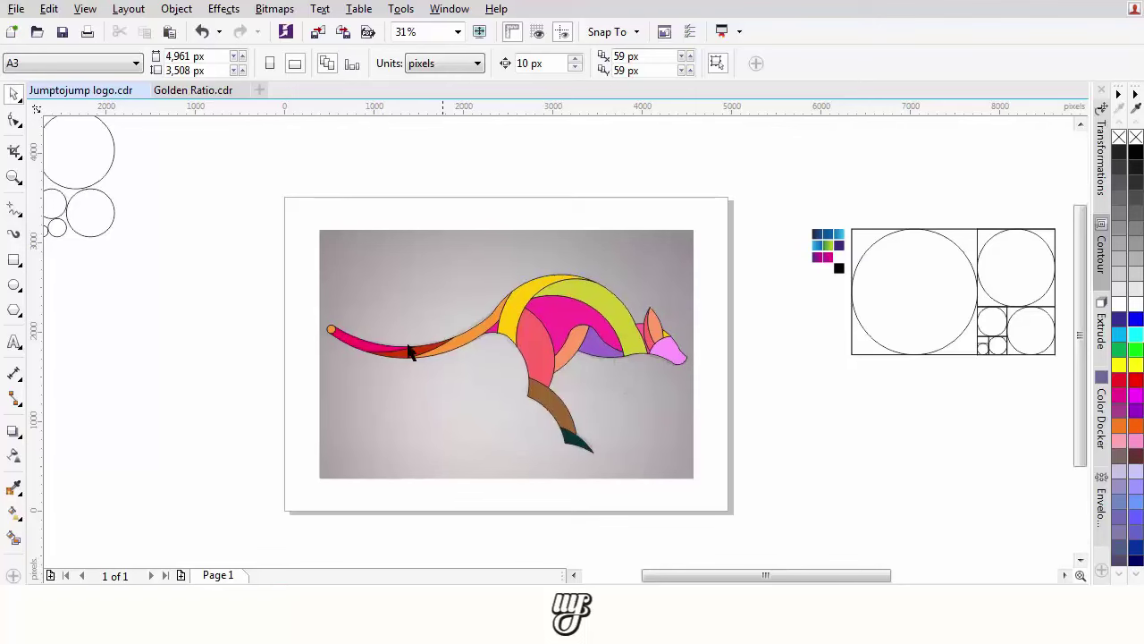
# - Move the group of gradient colour swatches closer to the edge of the page, beside the kangaroo
pyautogui.moveTo(295, 257); pyautogui.dragTo(728, 498)
pyautogui.moveTo(829, 245); pyautogui.dragTo(758, 318)
pyautogui.scroll(2, 731, 311)
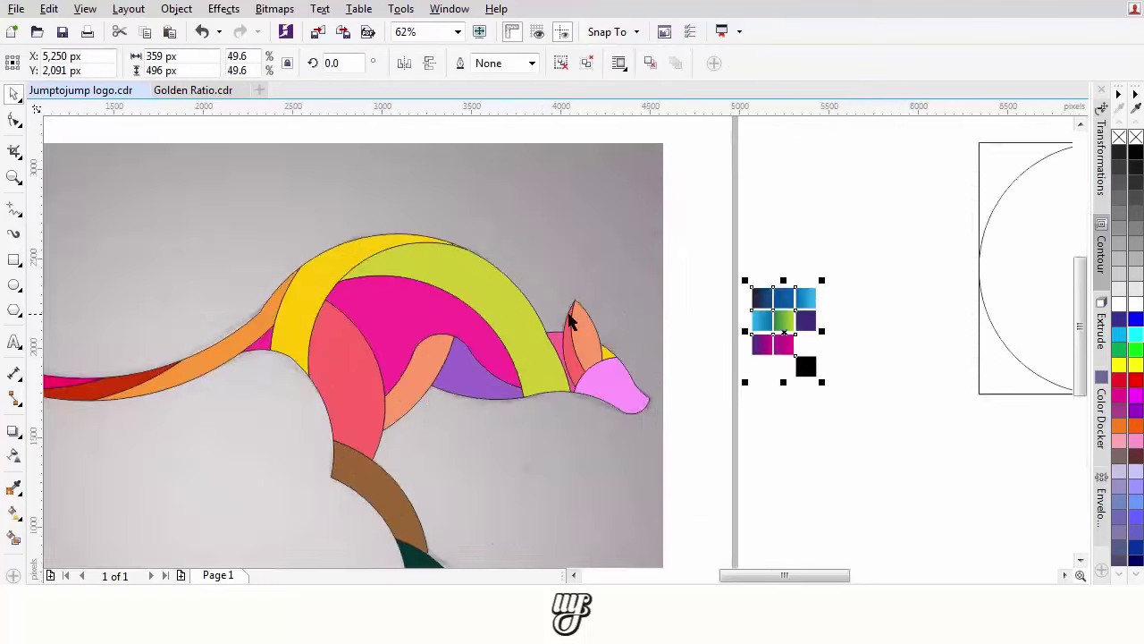
# - Remove the fill from all of the kangaroo's shapes and try yellow on them instead
pyautogui.scroll(-2, 571, 312)
pyautogui.moveTo(166, 245); pyautogui.dragTo(501, 448)
pyautogui.moveTo(607, 492); pyautogui.dragTo(607, 493)
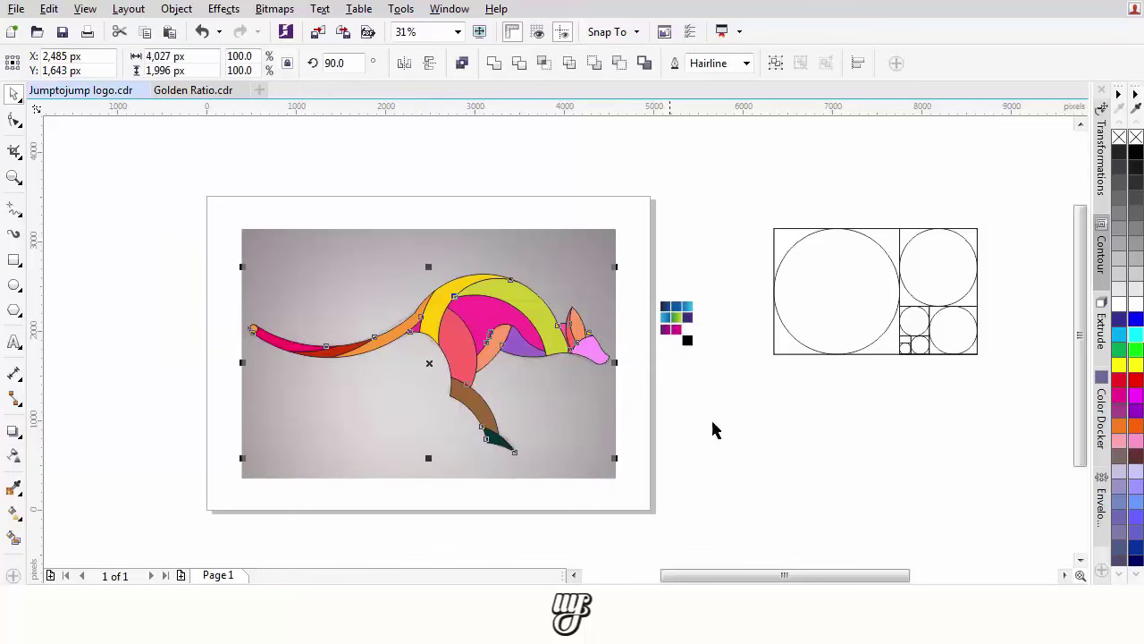
pyautogui.click(1137, 139)
pyautogui.scroll(2, 478, 325)
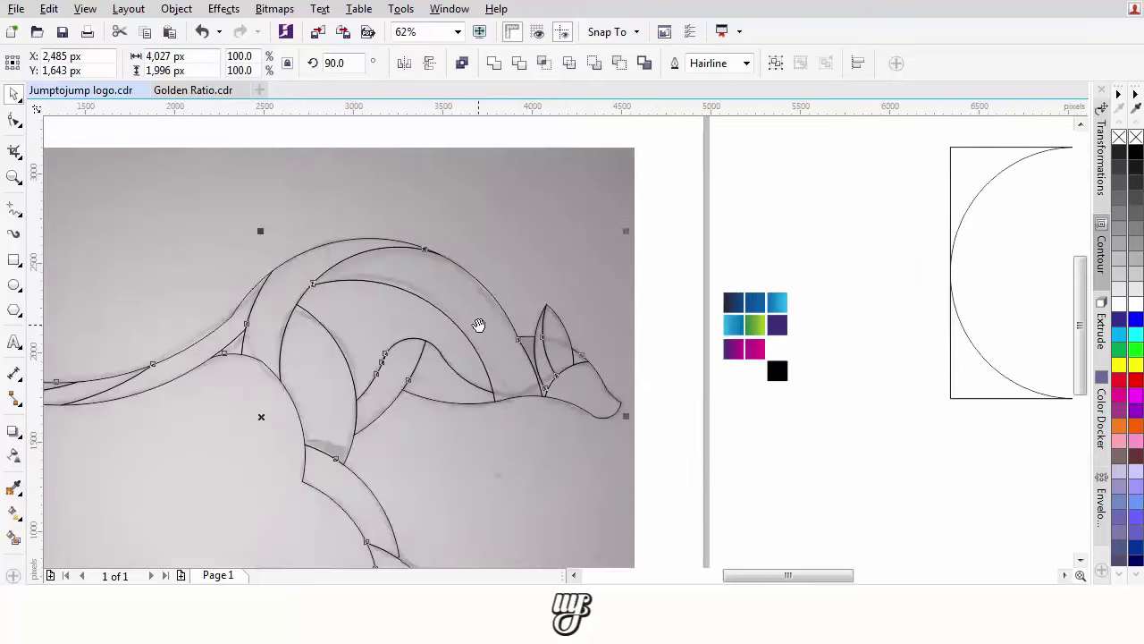
pyautogui.click(1136, 367)
pyautogui.scroll(-2, 697, 376)
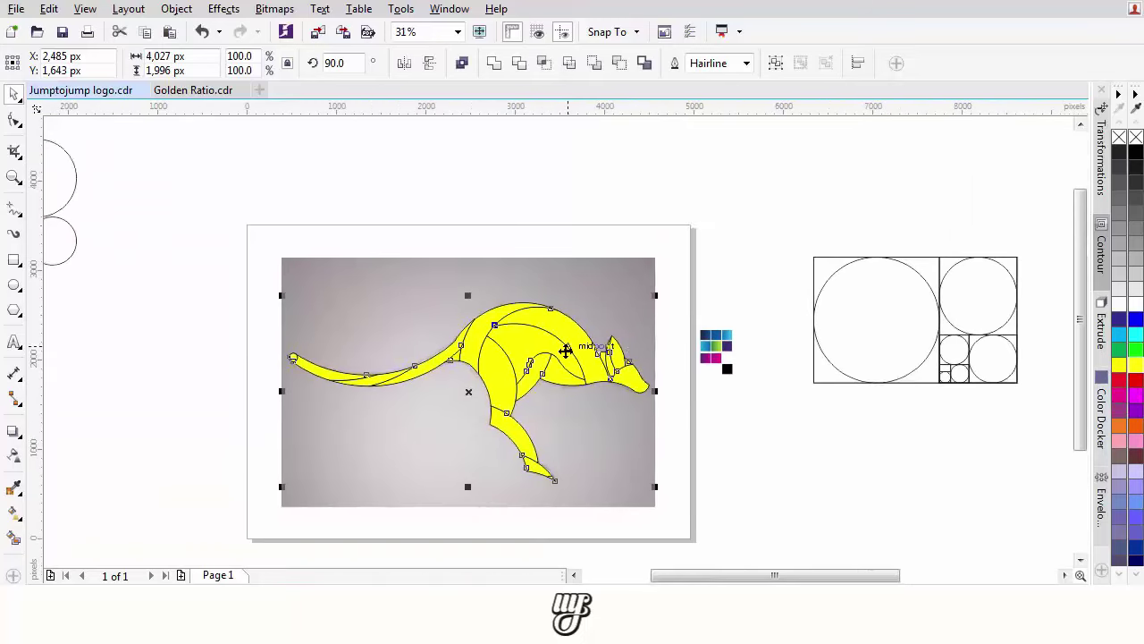
# - Try grey and dark maroon on all of the kangaroo's shapes, and fill them with pale lavender
pyautogui.click(1136, 288)
pyautogui.click(1137, 252)
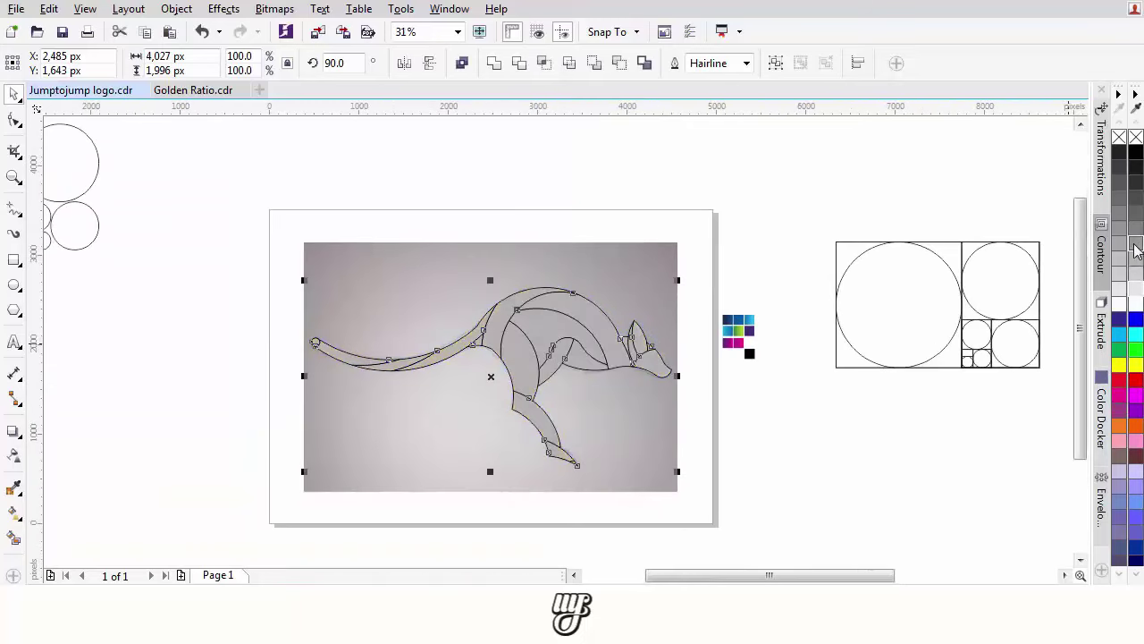
pyautogui.click(1136, 458)
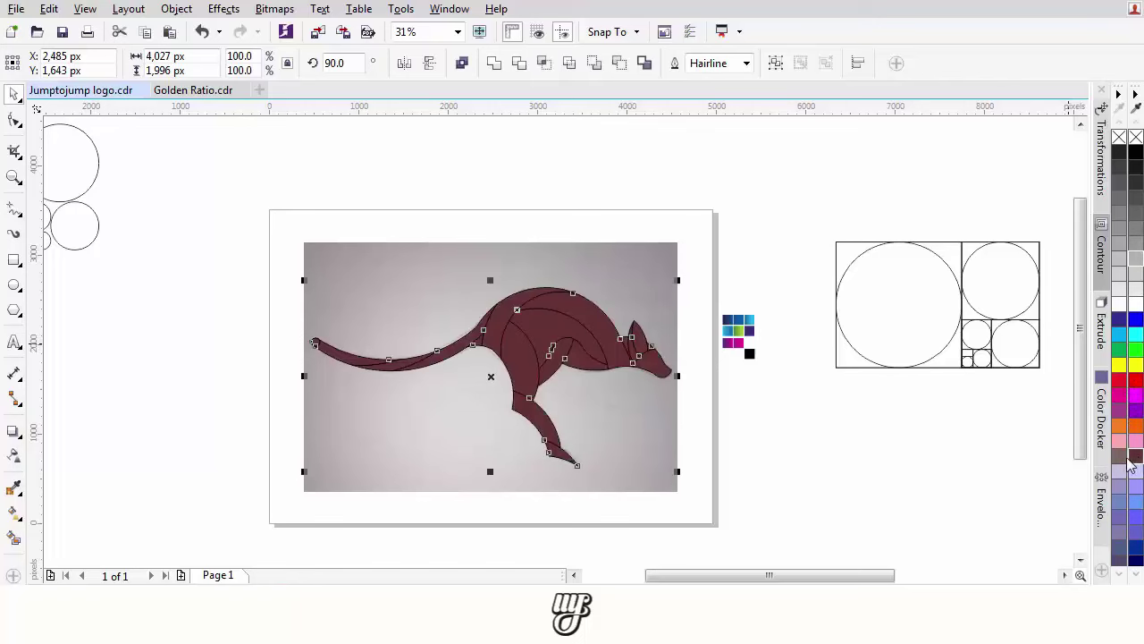
pyautogui.click(1118, 472)
pyautogui.scroll(3, 712, 363)
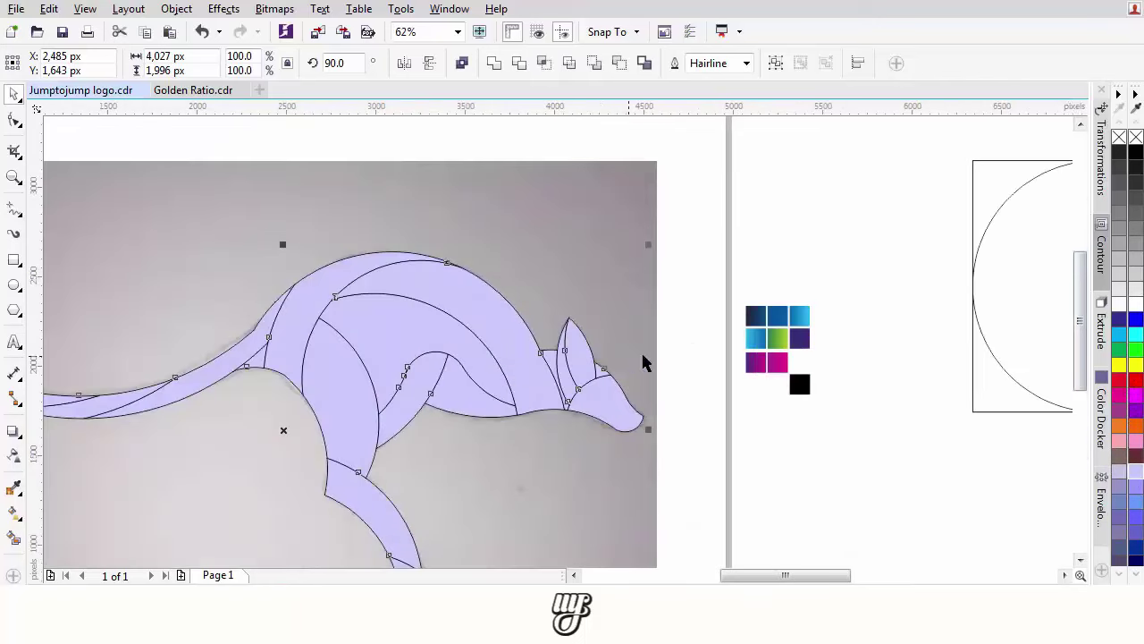
pyautogui.press('Escape')
# - Copy the fill of the dark navy-to-blue gradient swatch onto the kangaroo's head shape
pyautogui.scroll(1, 637, 366)
pyautogui.moveTo(801, 356); pyautogui.dragTo(785, 386)
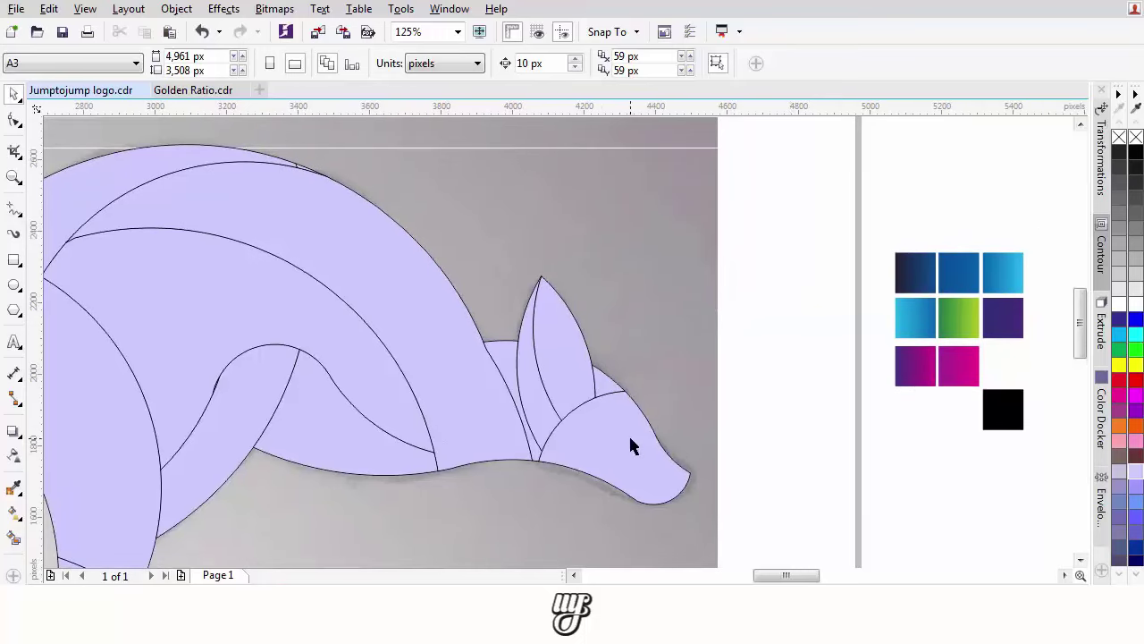
pyautogui.click(630, 428)
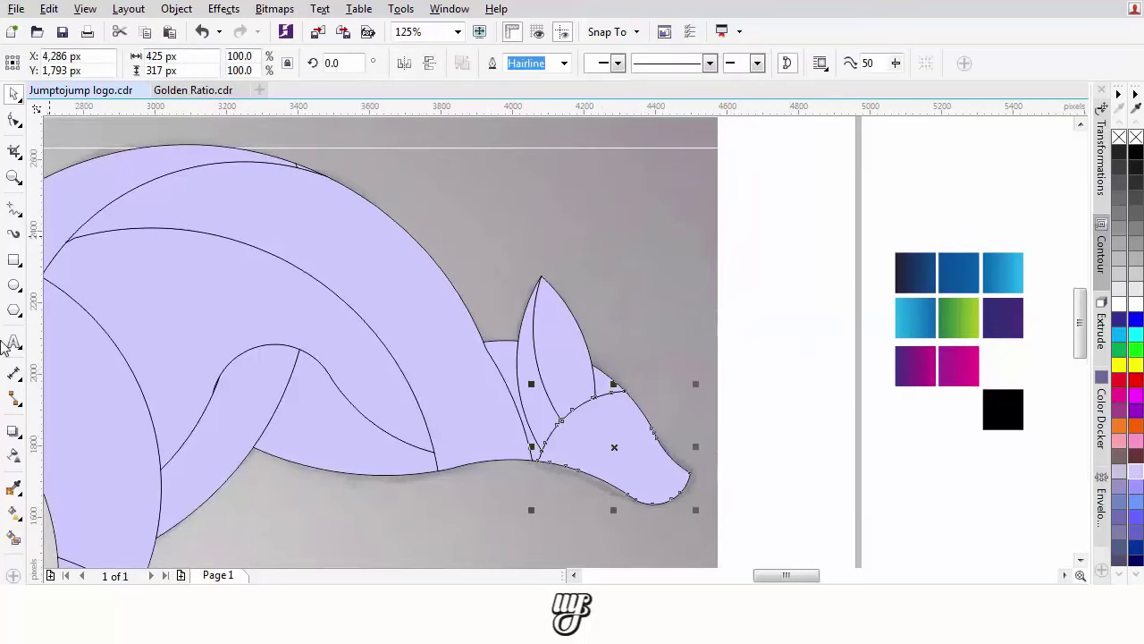
pyautogui.click(15, 514)
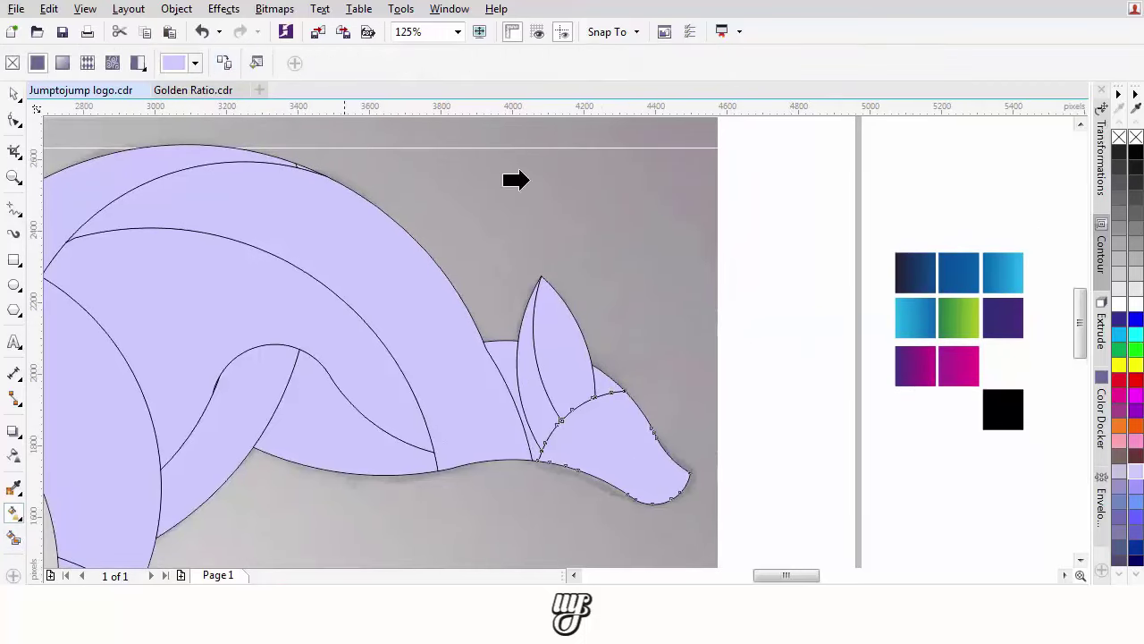
pyautogui.click(909, 273)
pyautogui.scroll(3, 622, 394)
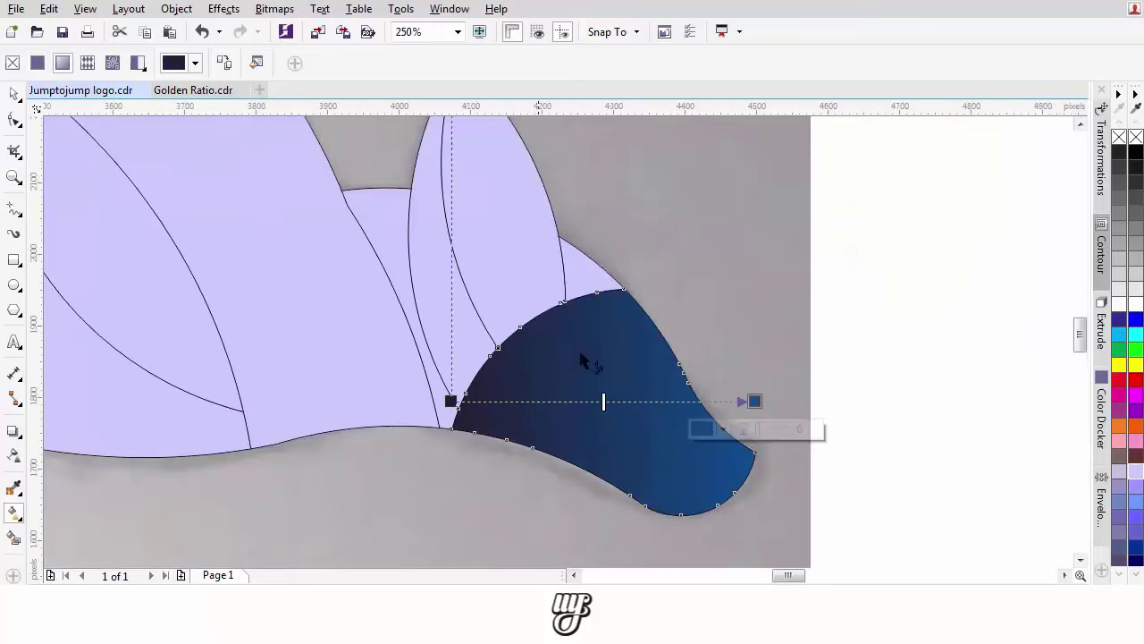
# - Angle the head's gradient diagonally, running from dark navy near the ear's base to blue beyond the nose
pyautogui.moveTo(451, 401); pyautogui.dragTo(495, 322)
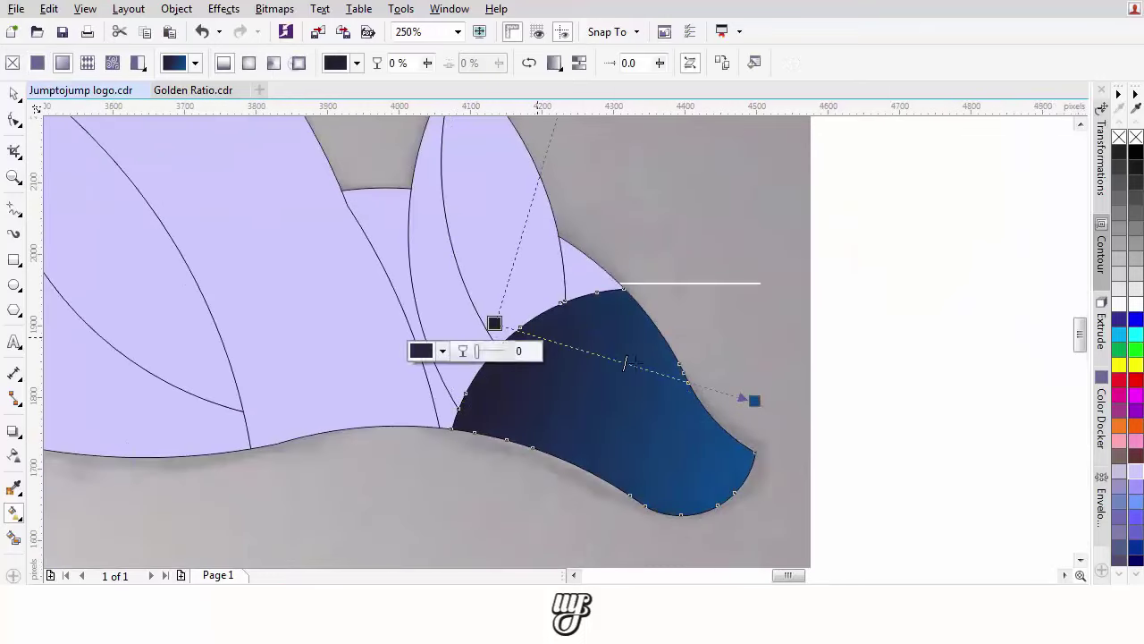
pyautogui.moveTo(754, 400); pyautogui.dragTo(774, 512)
pyautogui.scroll(-3, 577, 402)
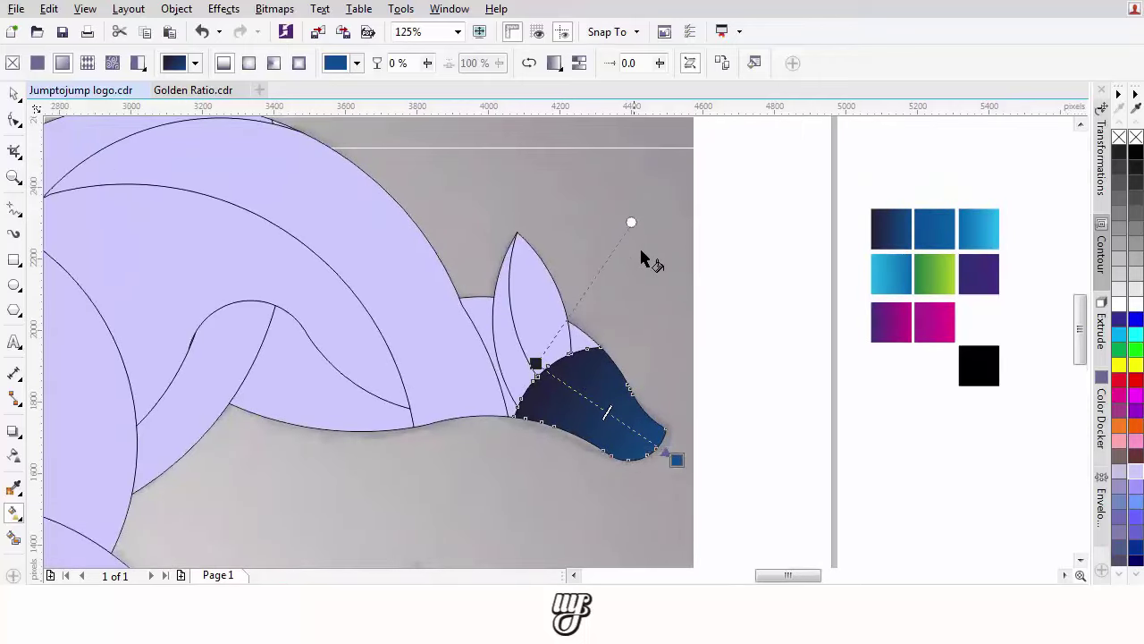
pyautogui.moveTo(534, 363); pyautogui.dragTo(523, 346)
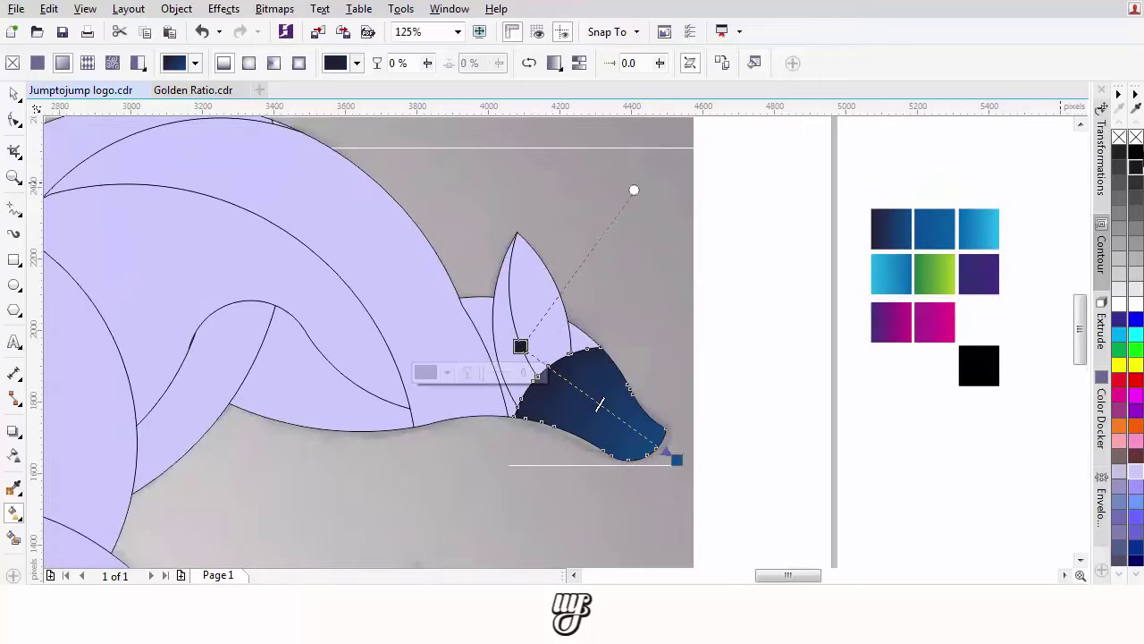
pyautogui.scroll(-2, 547, 304)
pyautogui.scroll(2, 563, 349)
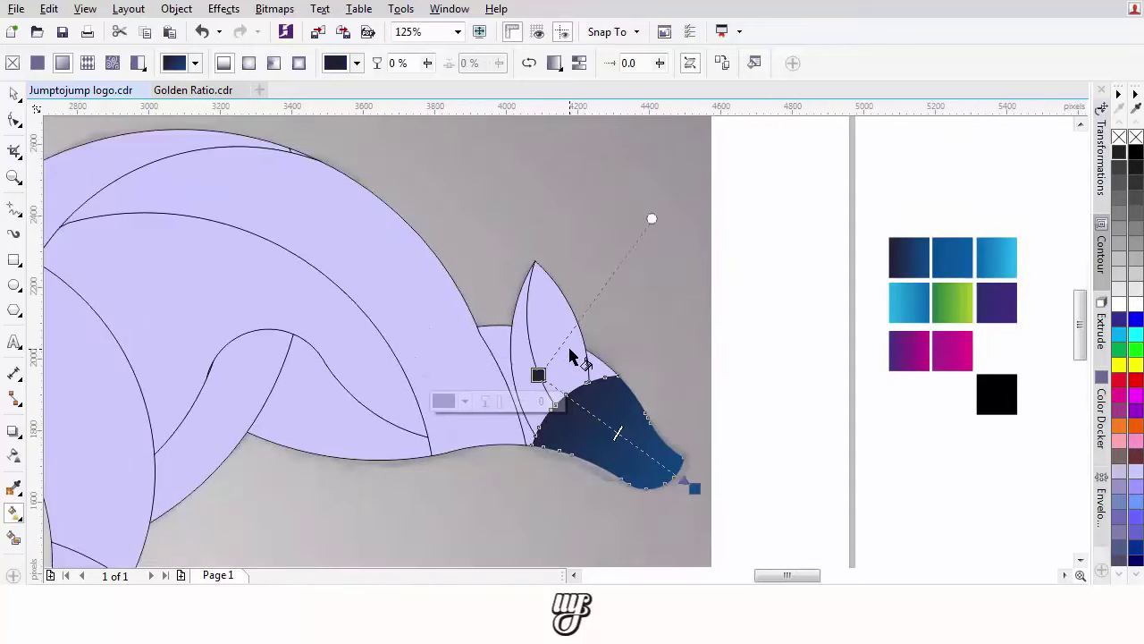
# - Copy the fill of the medium-blue gradient swatch onto the front ear shape
pyautogui.click(570, 356)
pyautogui.click(224, 65)
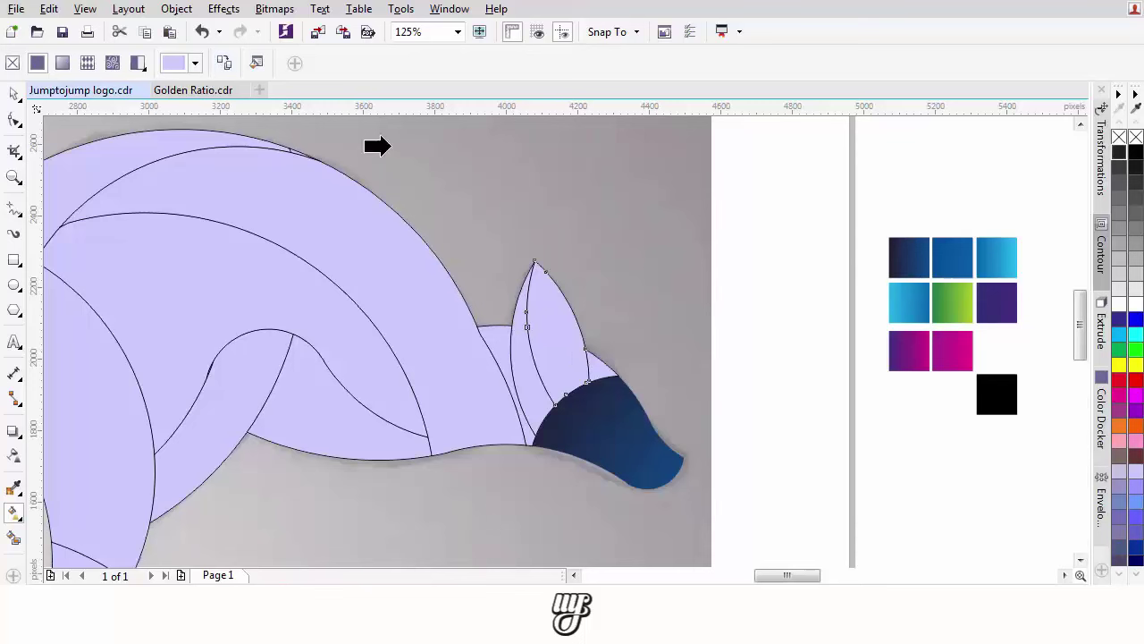
pyautogui.click(919, 267)
pyautogui.scroll(2, 523, 331)
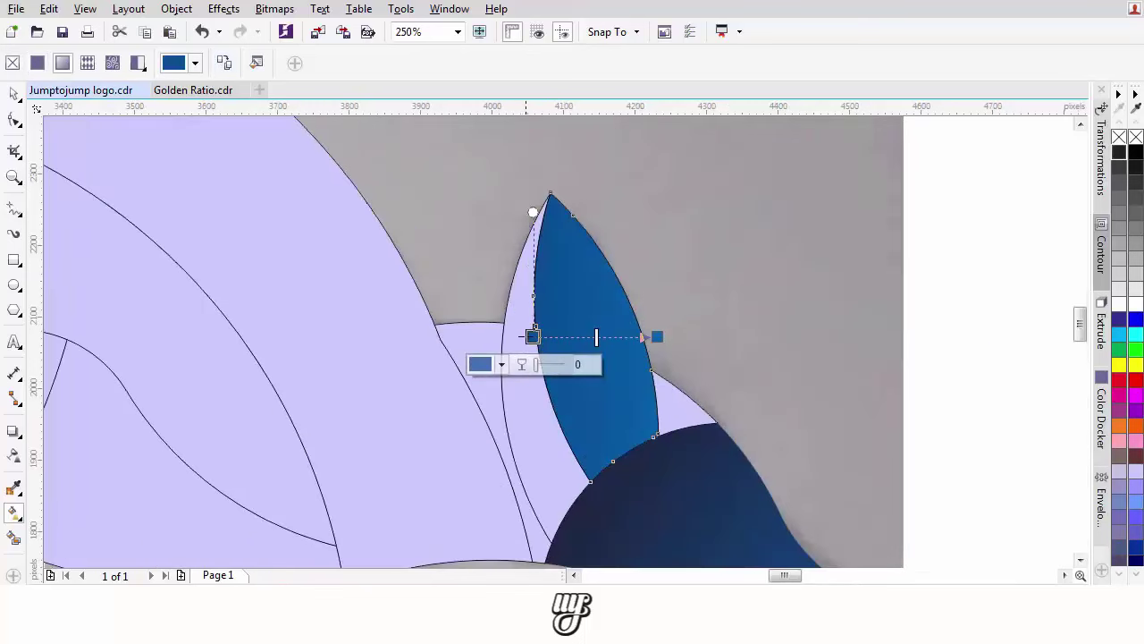
# - Turn the front ear's blue gradient so it runs from the ear's base up to its tip
pyautogui.moveTo(531, 332); pyautogui.dragTo(633, 474)
pyautogui.moveTo(658, 336); pyautogui.dragTo(546, 169)
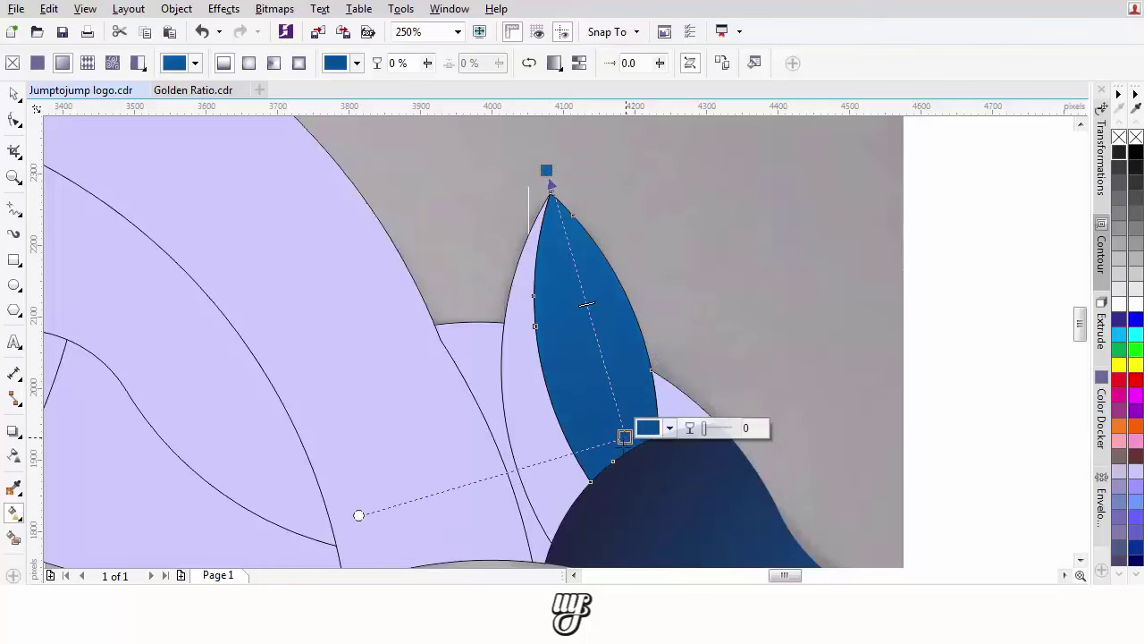
pyautogui.scroll(-2, 619, 448)
pyautogui.moveTo(622, 453); pyautogui.dragTo(453, 161)
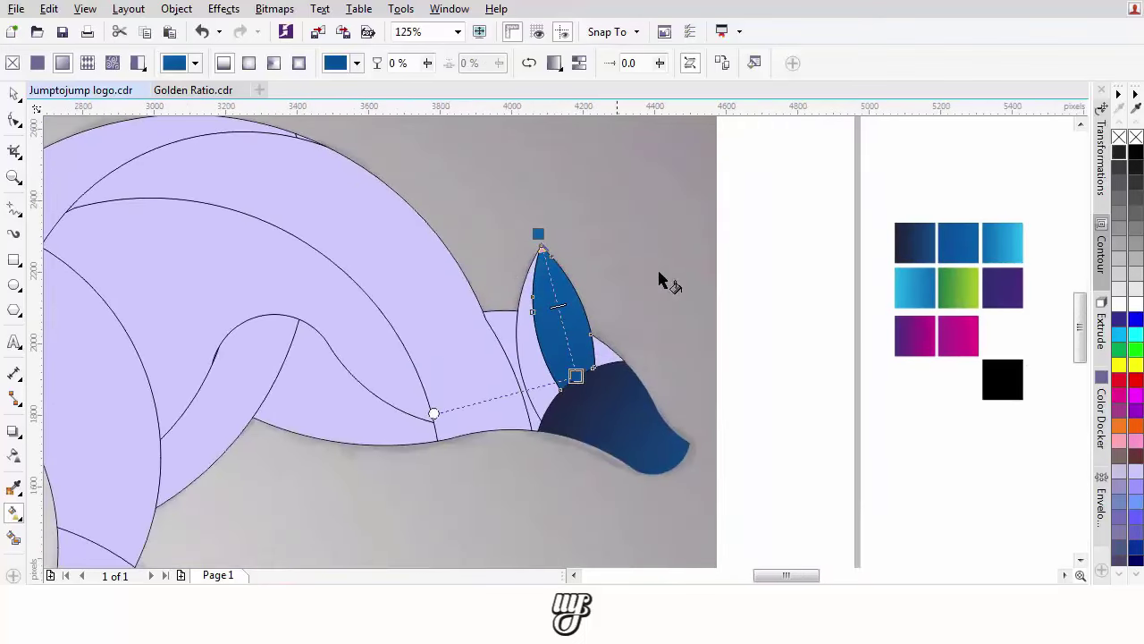
pyautogui.moveTo(658, 273); pyautogui.dragTo(628, 280)
pyautogui.hscroll(1, 849, 322)
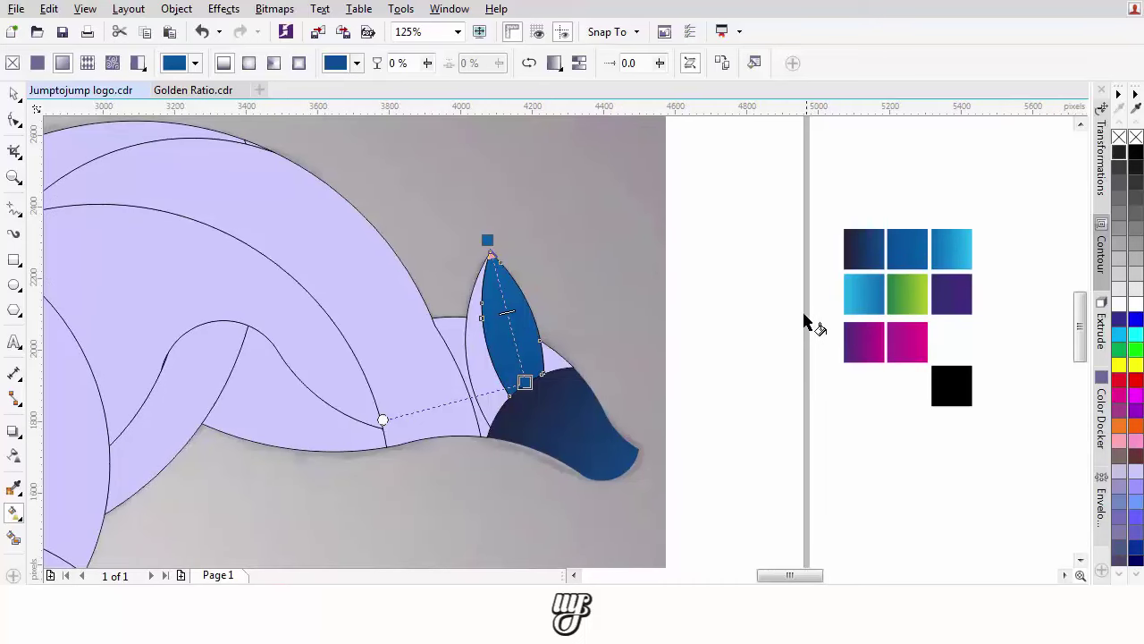
pyautogui.moveTo(772, 288); pyautogui.dragTo(752, 268)
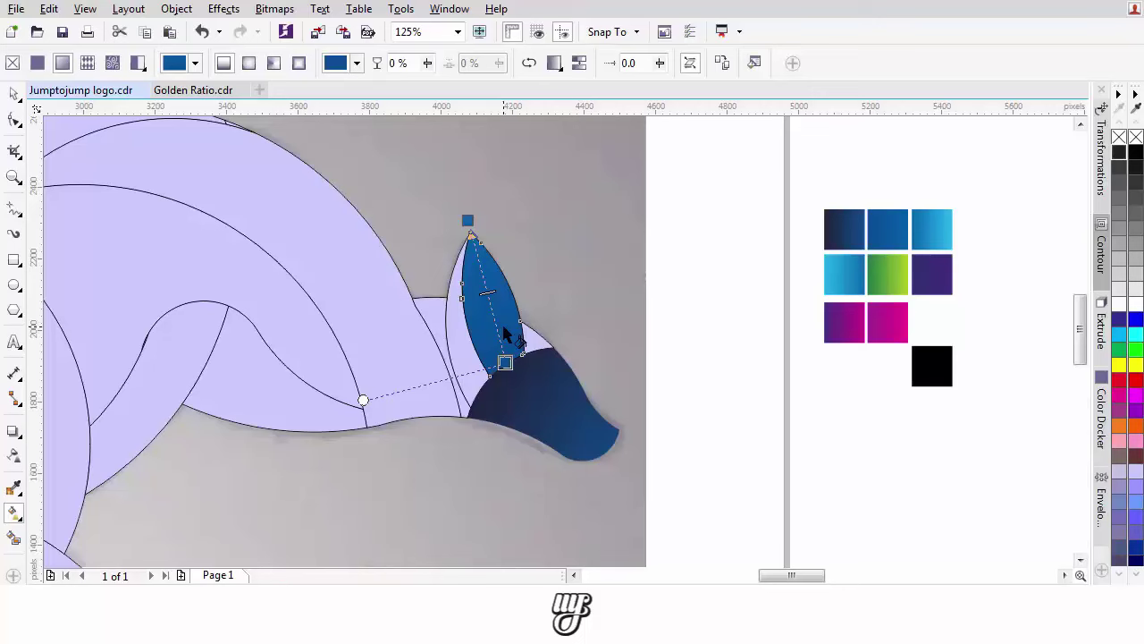
# - Select all of the kangaroo's shapes and copy the green-to-lime gradient swatch's fill onto them
pyautogui.press('F3')
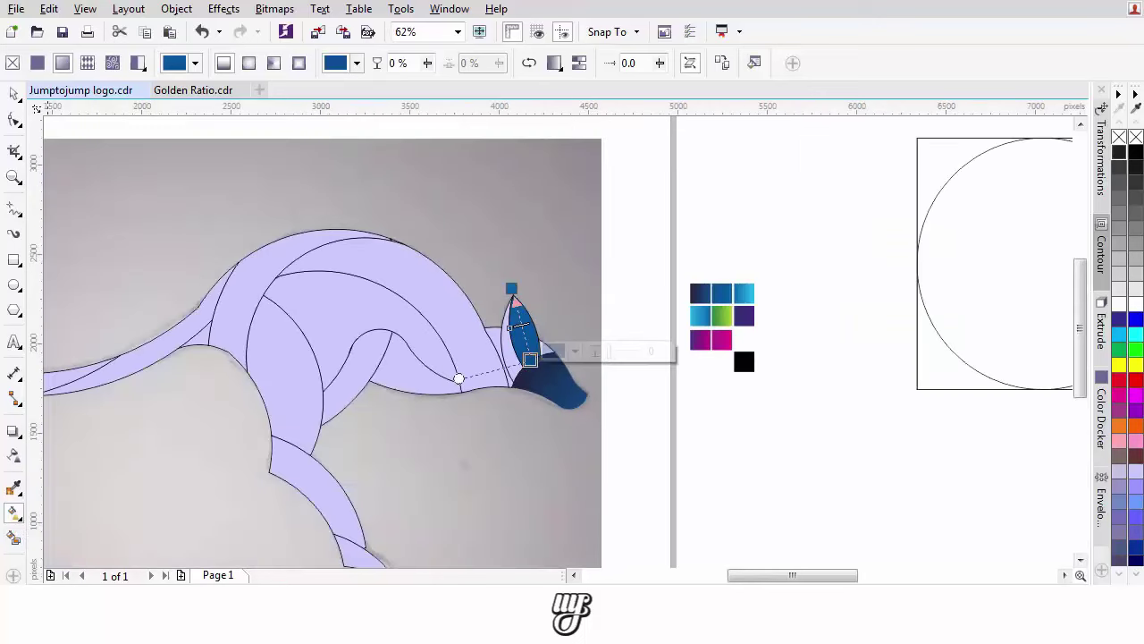
pyautogui.click(15, 96)
pyautogui.press('F3')
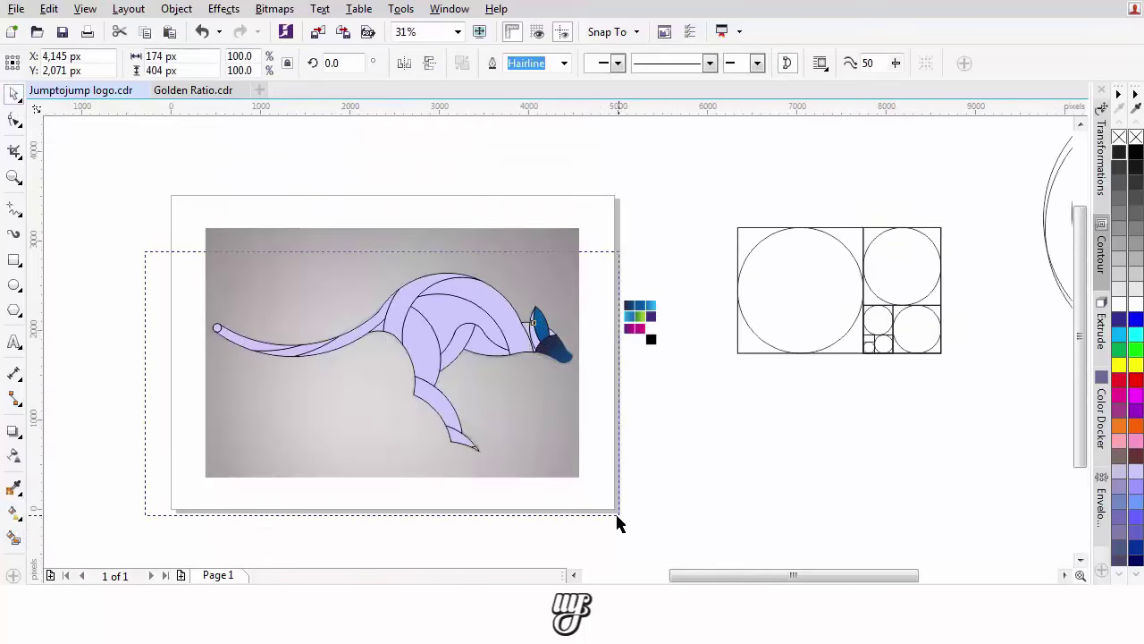
pyautogui.moveTo(617, 515); pyautogui.dragTo(618, 516)
pyautogui.click(14, 512)
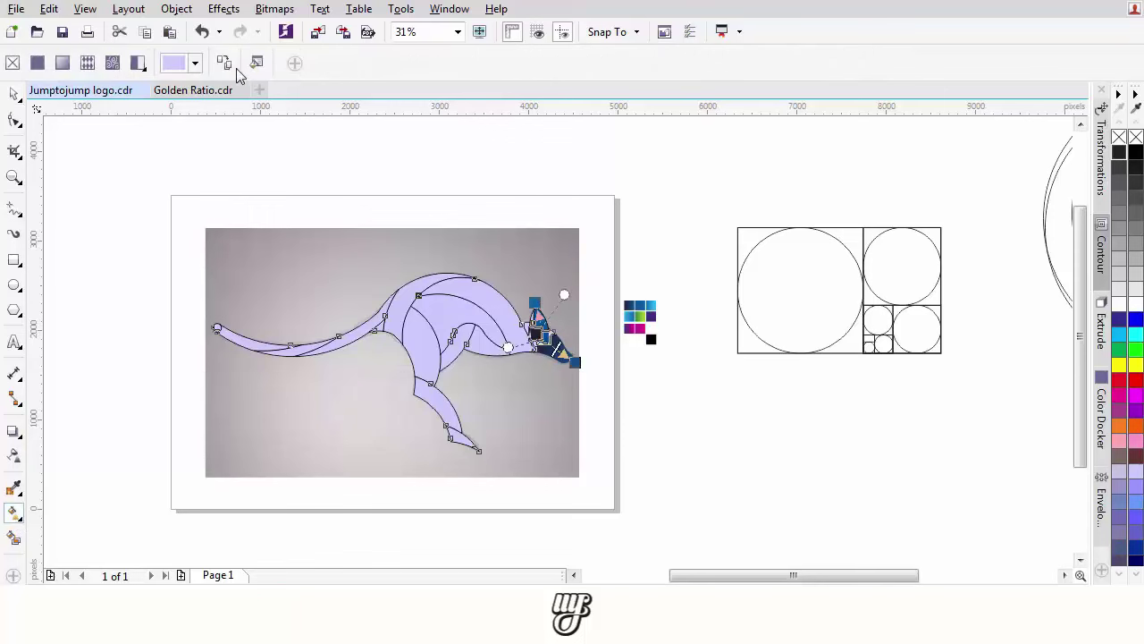
pyautogui.click(643, 317)
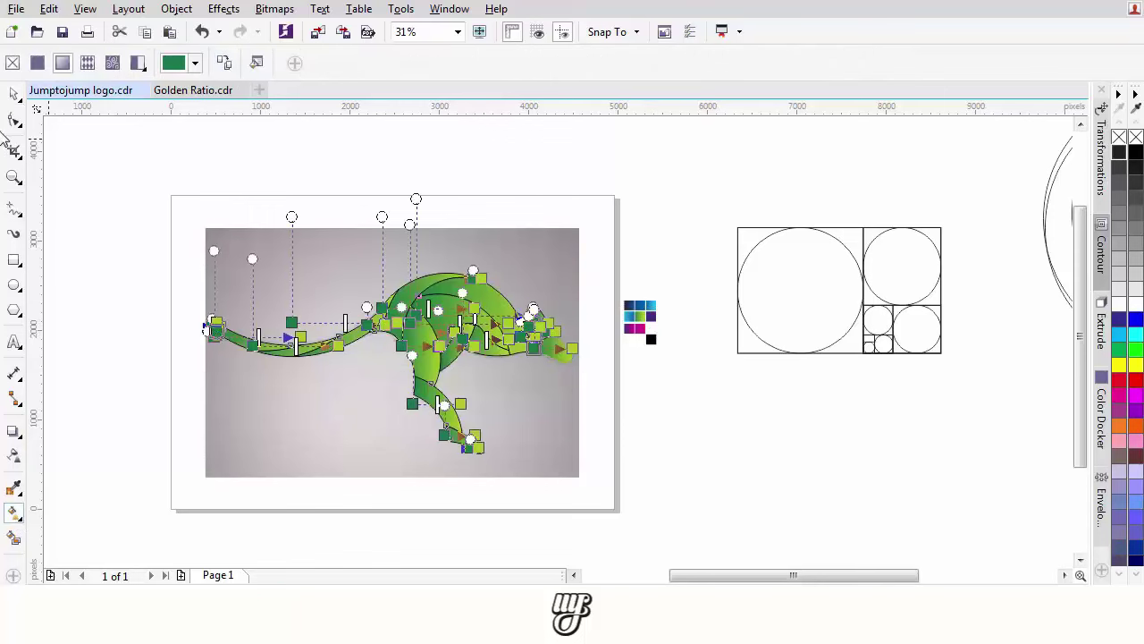
pyautogui.press('space')
pyautogui.press('Escape')
# - Remove the outline from all of the kangaroo's green gradient shapes
pyautogui.scroll(4, 556, 354)
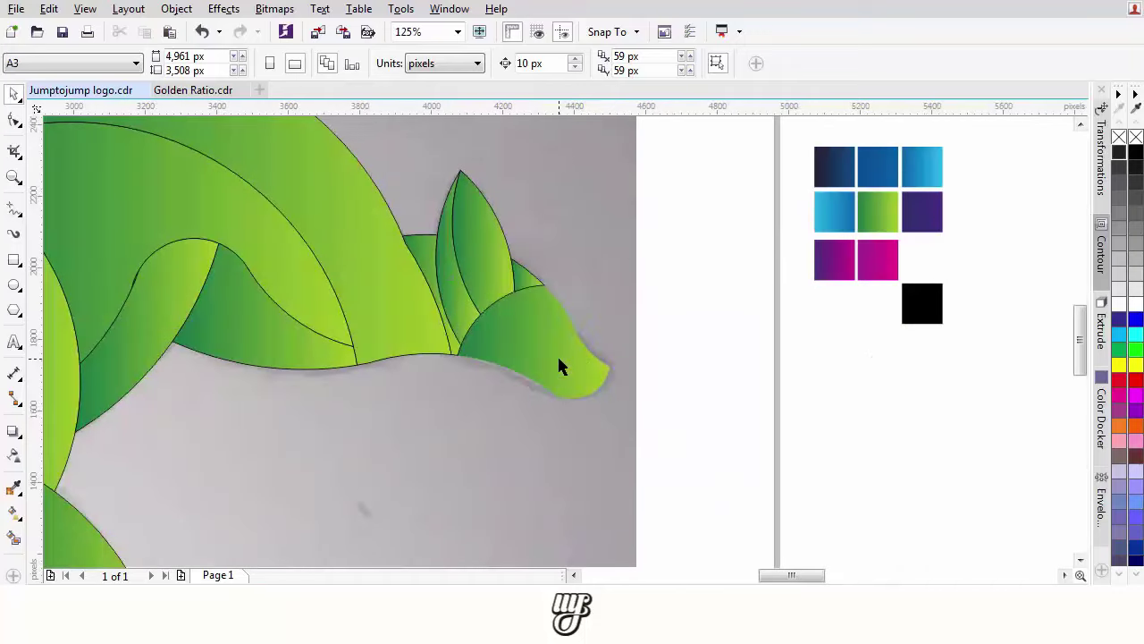
pyautogui.click(563, 341)
pyautogui.scroll(-4, 563, 341)
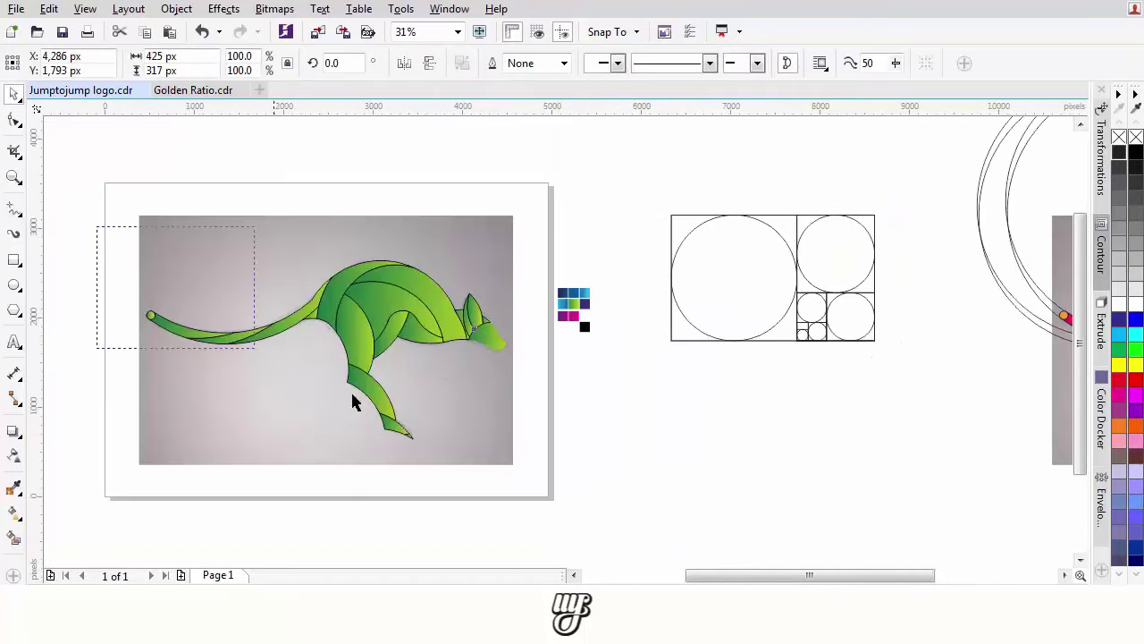
pyautogui.moveTo(510, 483); pyautogui.dragTo(512, 485)
pyautogui.rightClick(1136, 139)
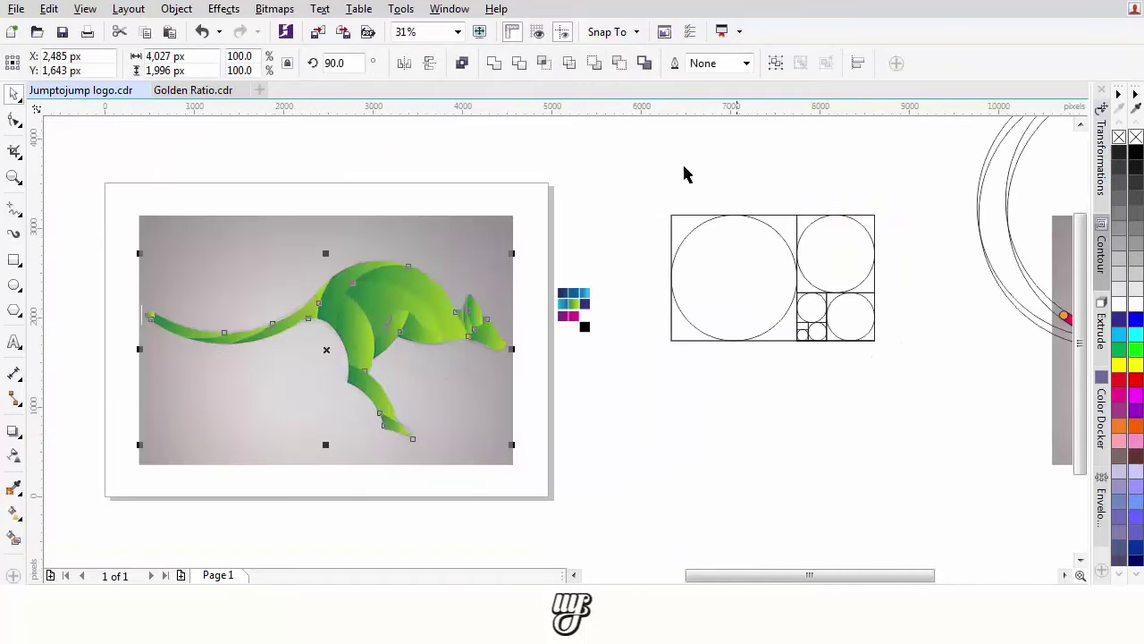
pyautogui.click(684, 169)
pyautogui.scroll(3, 488, 323)
pyautogui.scroll(-3, 514, 398)
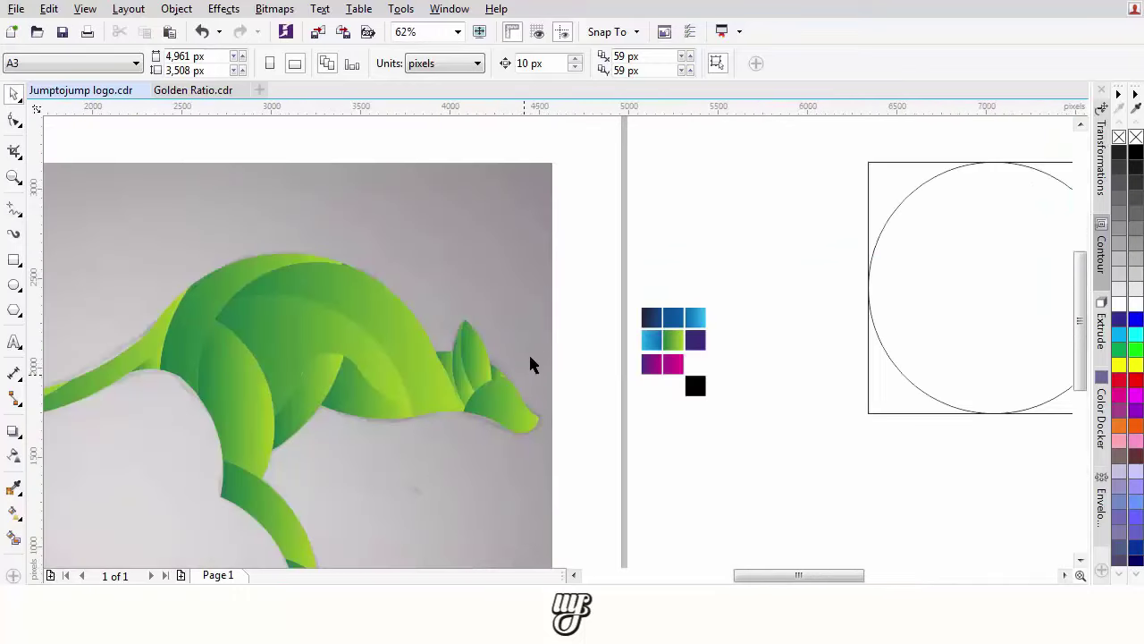
# - Delete the reference kangaroo photo behind the green shapes
pyautogui.click(536, 353)
pyautogui.press('Delete')
pyautogui.scroll(-1, 518, 358)
# - Weld the thin stray sliver beside the front leg into the large inner body shape
pyautogui.scroll(10, 586, 331)
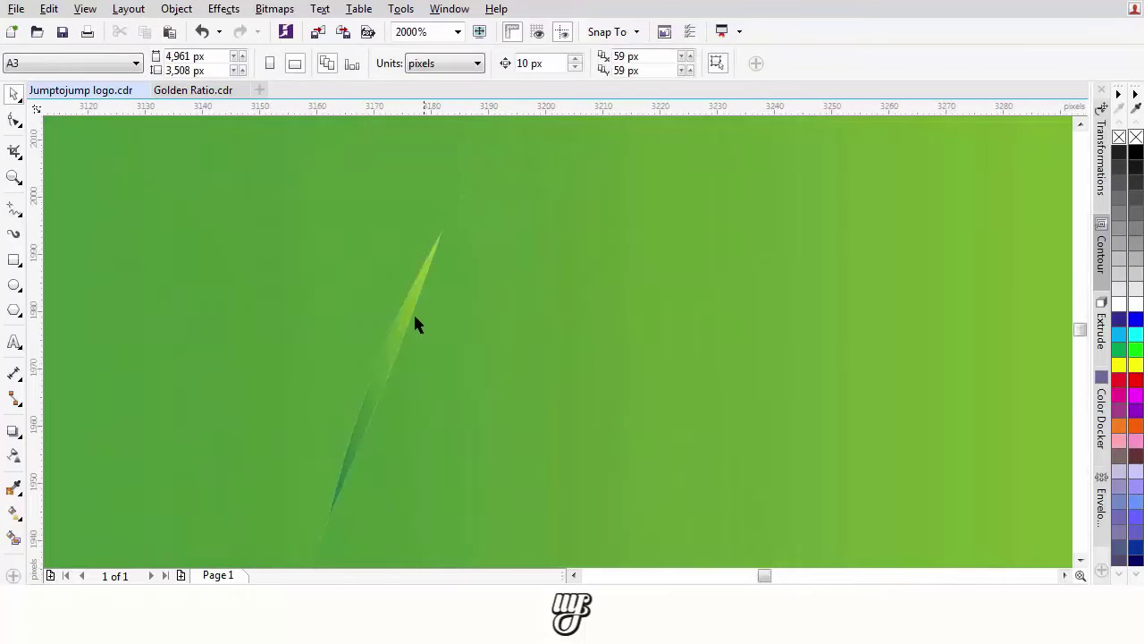
pyautogui.click(418, 392)
pyautogui.scroll(-4, 466, 295)
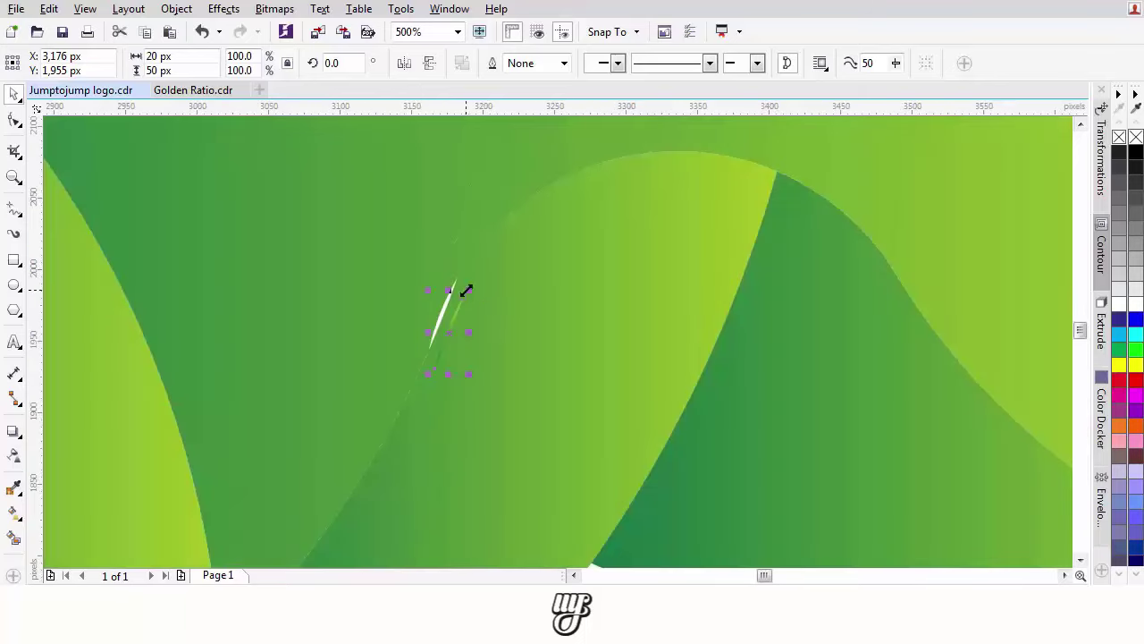
pyautogui.scroll(-1, 483, 304)
pyautogui.keyDown('shift'); pyautogui.click(456, 287); pyautogui.keyUp('shift')
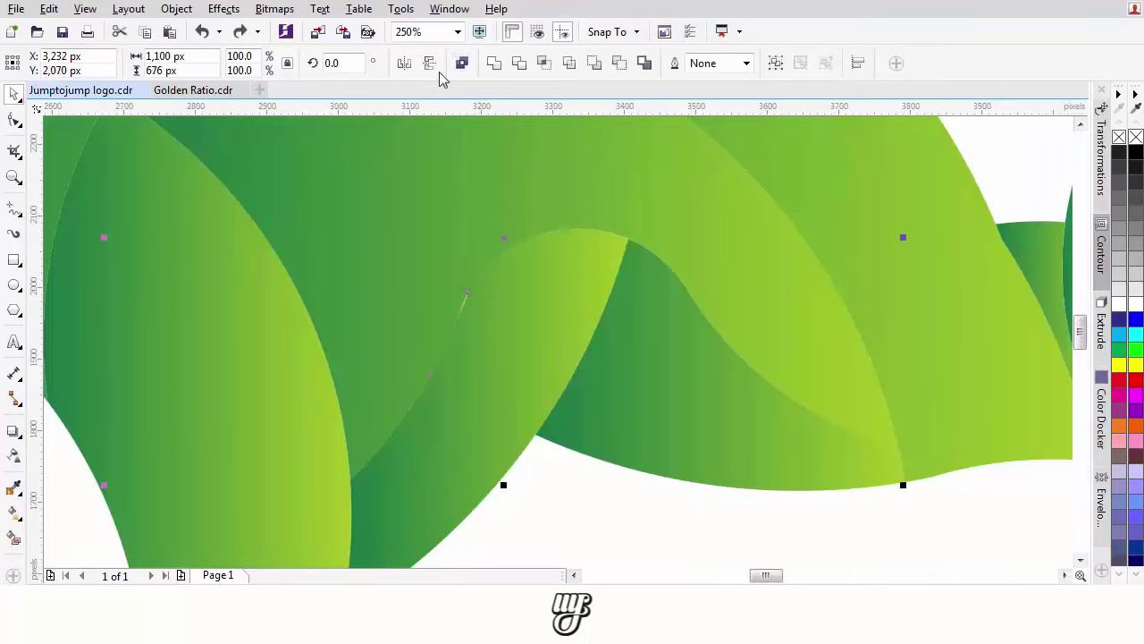
pyautogui.click(493, 64)
pyautogui.scroll(-4, 518, 211)
# - Angle the head's green gradient diagonally so it runs from dark green above the forehead to lime at the snout
pyautogui.scroll(2, 575, 306)
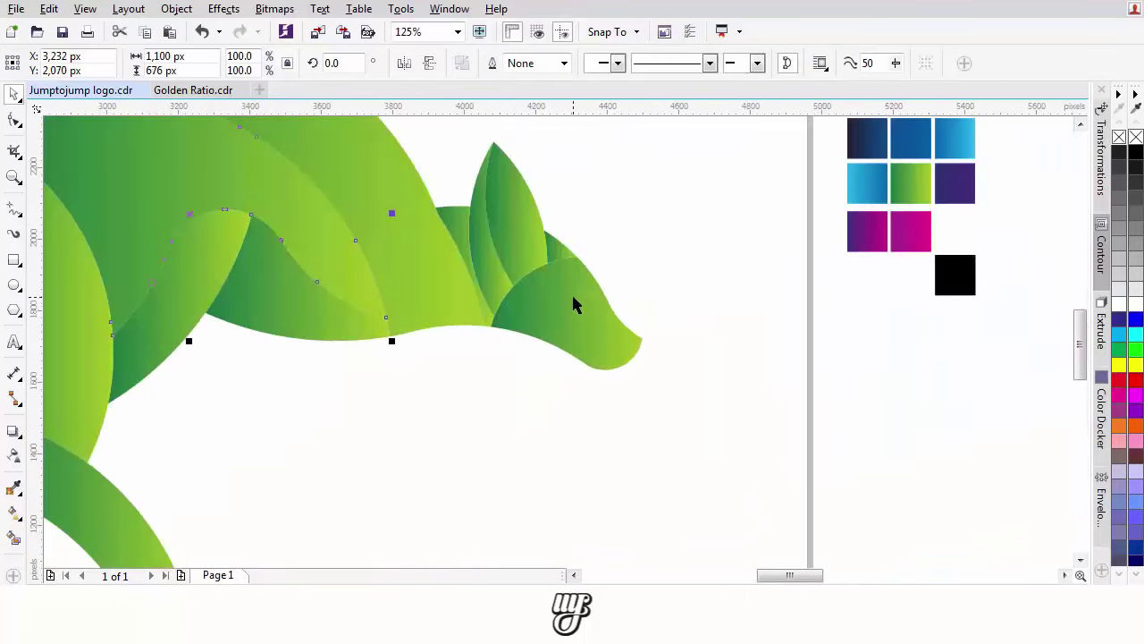
pyautogui.click(575, 305)
pyautogui.click(14, 514)
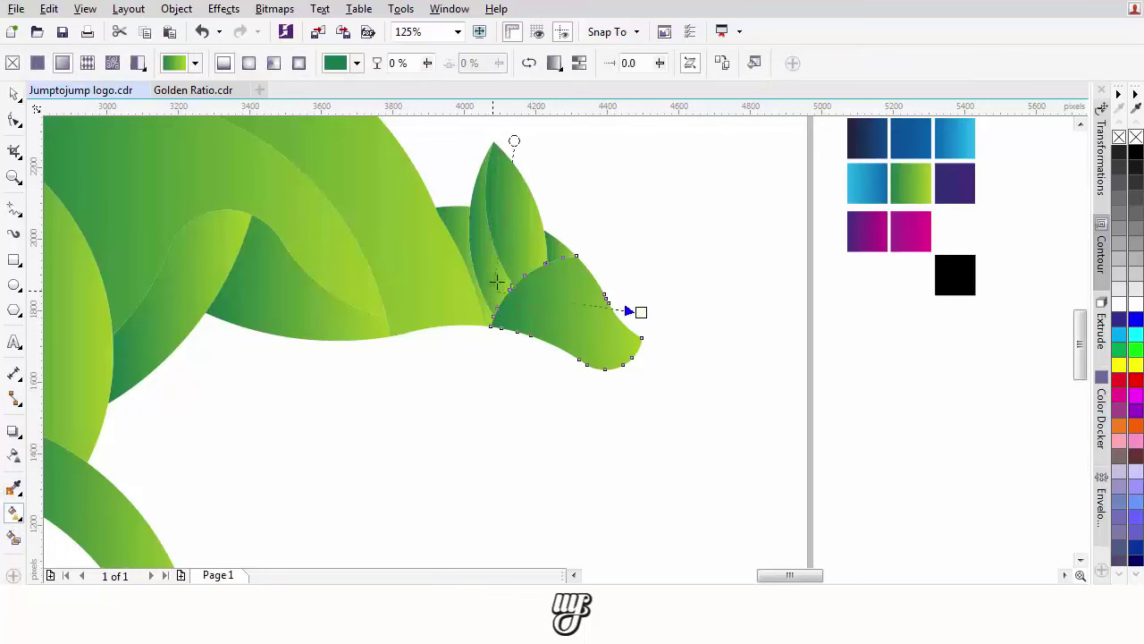
pyautogui.moveTo(641, 337); pyautogui.dragTo(642, 376)
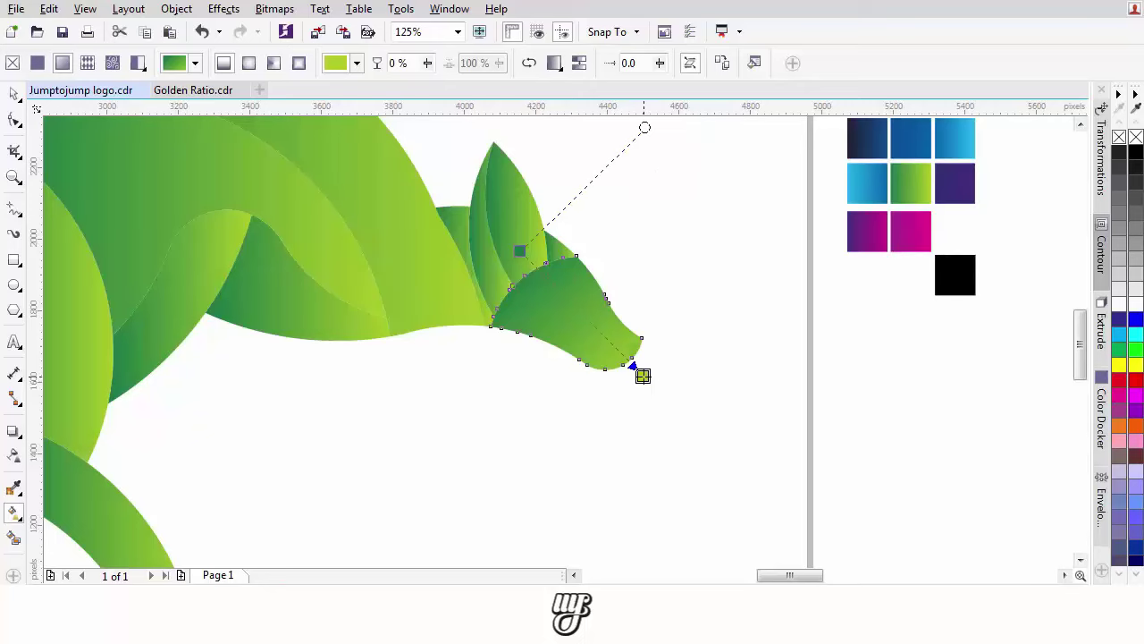
pyautogui.moveTo(511, 255); pyautogui.dragTo(492, 310)
# - Turn the front ear's green gradient so it runs from dark green at the base to lime at the tip
pyautogui.click(494, 272)
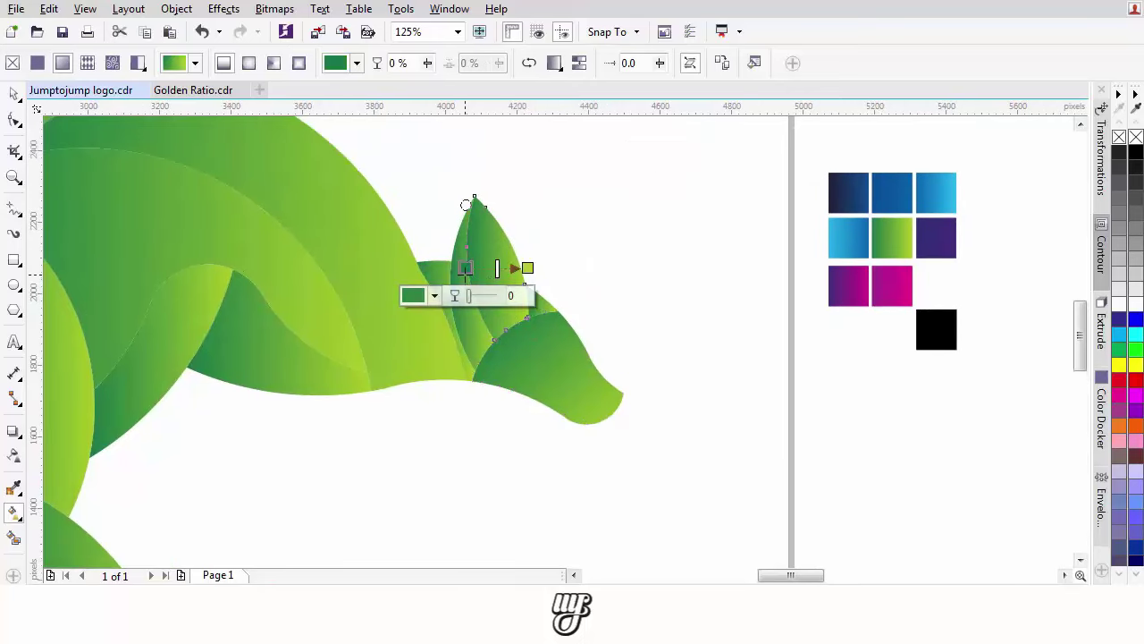
pyautogui.moveTo(465, 269); pyautogui.dragTo(525, 344)
pyautogui.moveTo(528, 267); pyautogui.dragTo(460, 180)
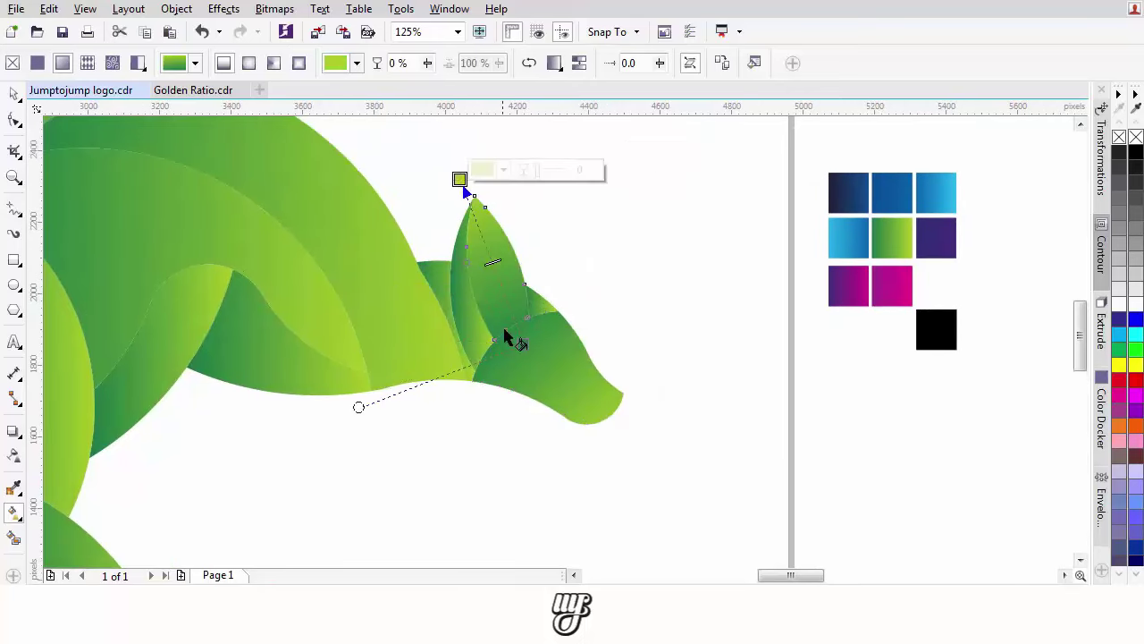
pyautogui.moveTo(521, 343); pyautogui.dragTo(511, 324)
pyautogui.click(458, 179)
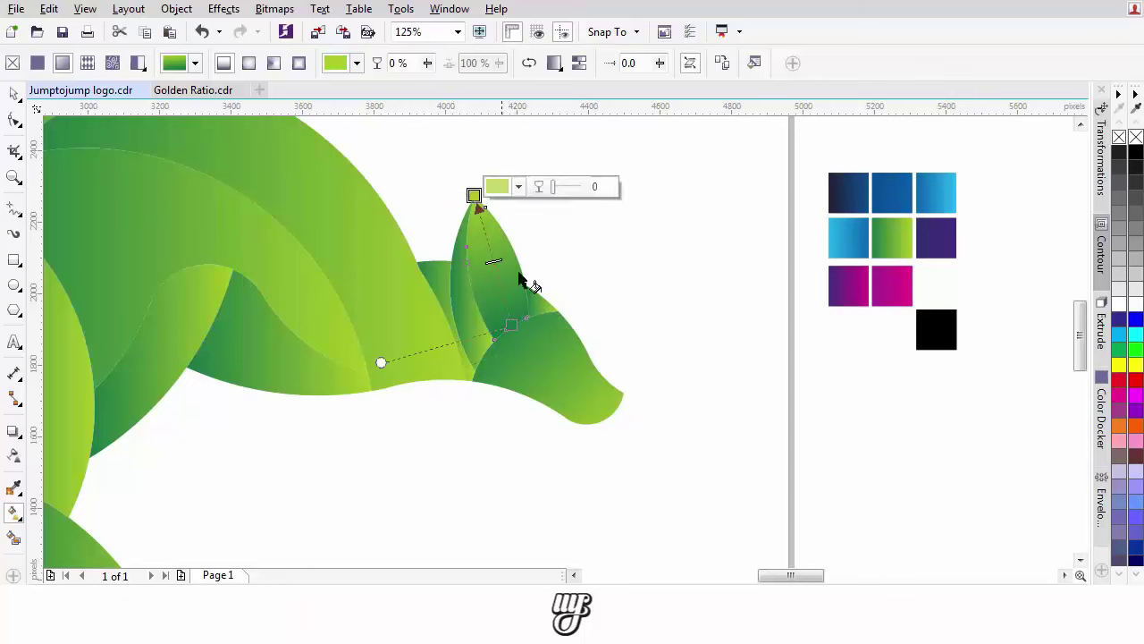
# - Turn the gradient of the small shape between the front ear and forehead so dark green starts at the forehead and lime lies towards the ear
pyautogui.scroll(3, 527, 286)
pyautogui.moveTo(522, 310); pyautogui.dragTo(483, 203)
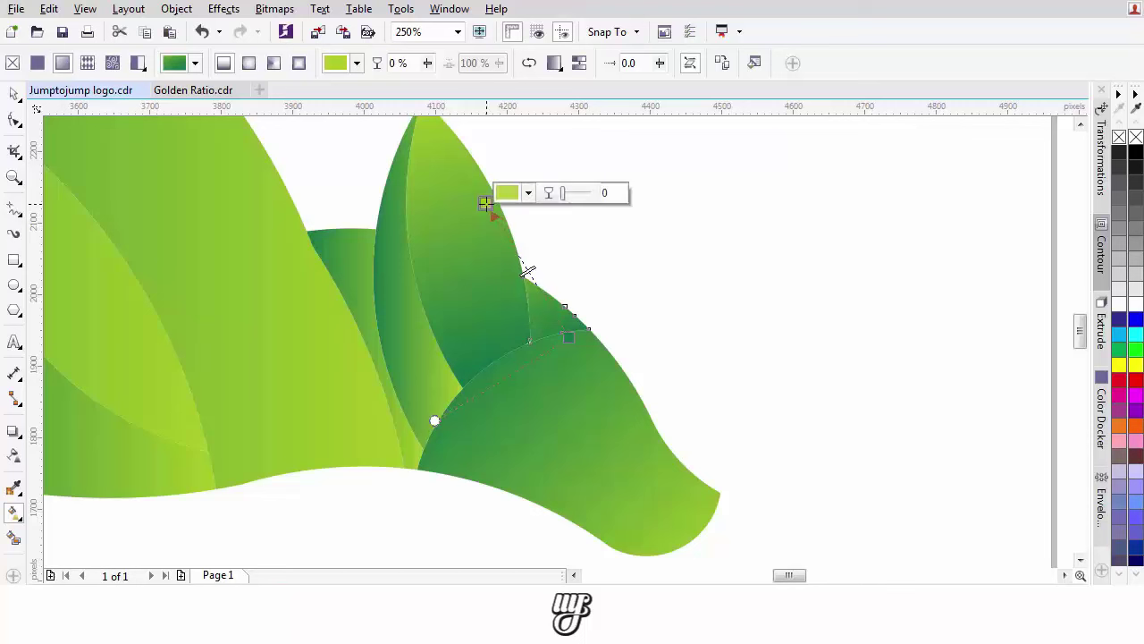
pyautogui.moveTo(569, 337); pyautogui.dragTo(607, 348)
pyautogui.moveTo(486, 205); pyautogui.dragTo(460, 237)
pyautogui.scroll(-1, 479, 329)
# - Turn the gradient of the narrow strip behind the front ear so it runs from dark green at the base to lime above the tip
pyautogui.click(427, 322)
pyautogui.scroll(-1, 427, 322)
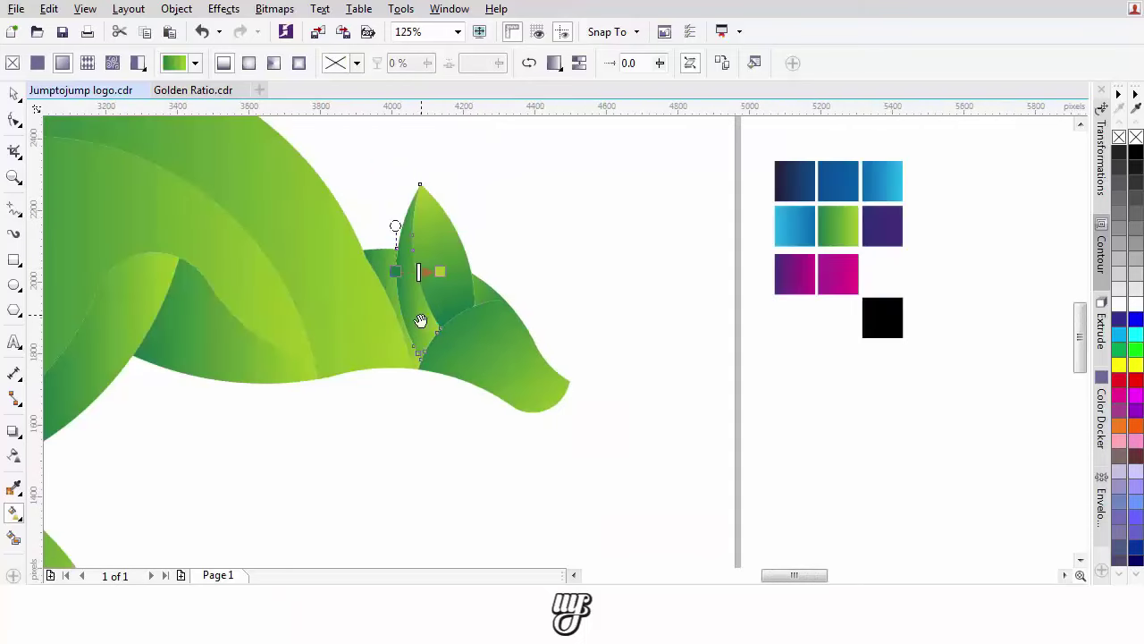
pyautogui.moveTo(427, 322); pyautogui.dragTo(491, 389)
pyautogui.moveTo(502, 319); pyautogui.dragTo(473, 225)
pyautogui.moveTo(328, 404); pyautogui.dragTo(328, 445)
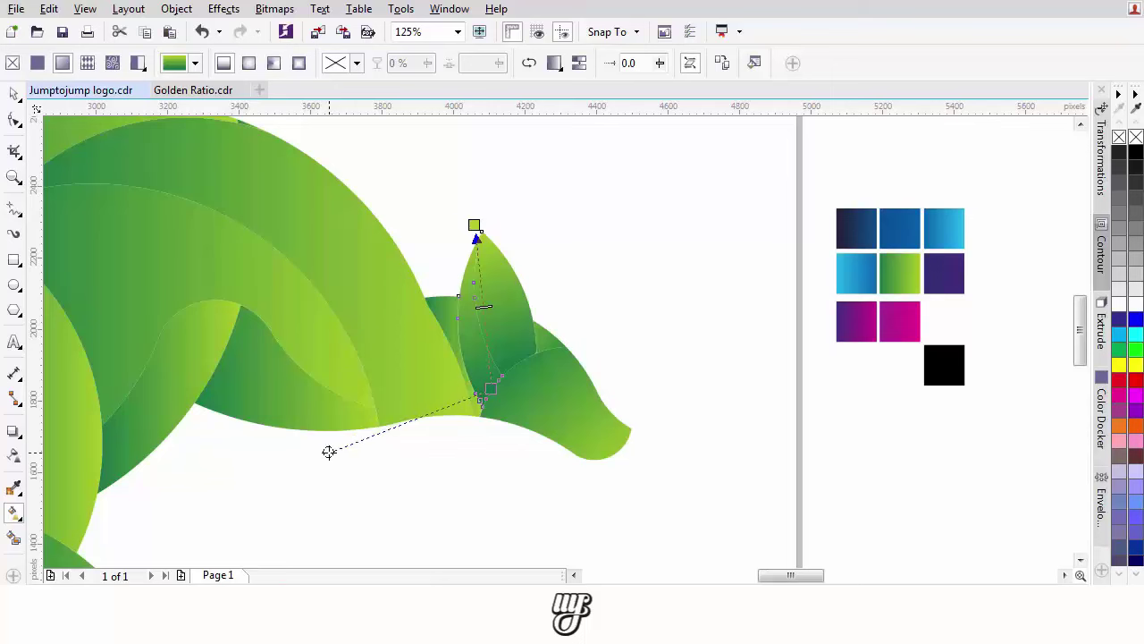
pyautogui.moveTo(474, 226); pyautogui.dragTo(475, 217)
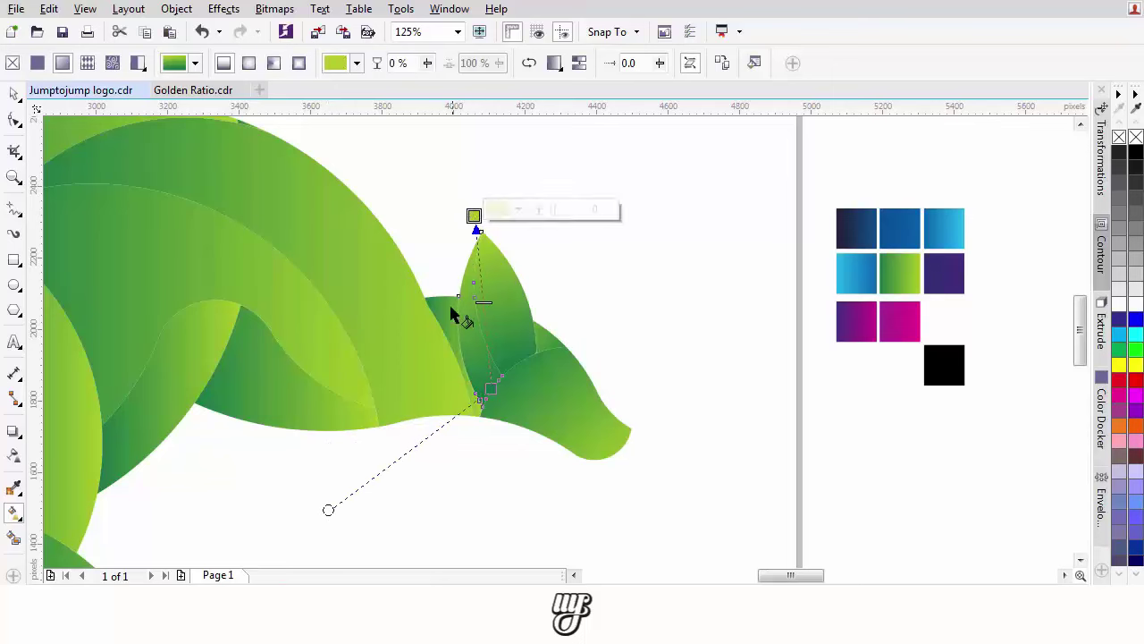
# - Turn the gradient of the small shape between neck and ear so it runs from dark green at its lower point up to lime
pyautogui.moveTo(451, 306); pyautogui.dragTo(506, 277)
pyautogui.scroll(1, 505, 276)
pyautogui.click(490, 278)
pyautogui.scroll(-1, 490, 285)
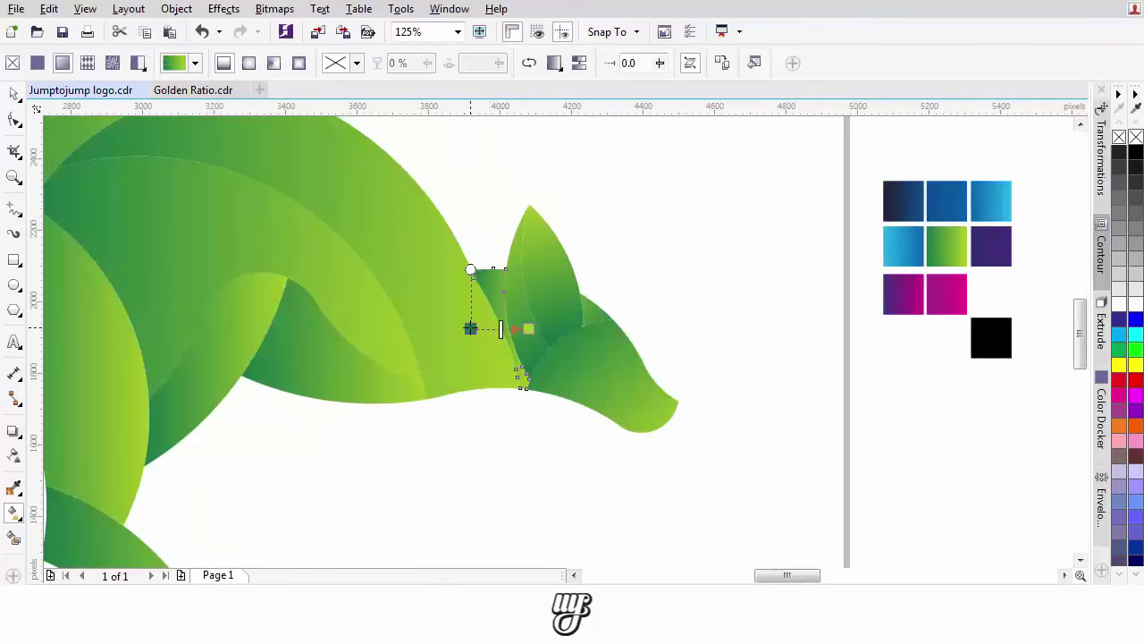
pyautogui.moveTo(470, 328); pyautogui.dragTo(525, 388)
pyautogui.moveTo(528, 329); pyautogui.dragTo(467, 165)
# - Angle the linear gradient of the large back-and-neck shape from dark green at the upper back down to lime at the neck's base
pyautogui.moveTo(439, 256); pyautogui.dragTo(560, 251)
pyautogui.click(549, 254)
pyautogui.scroll(-1, 549, 254)
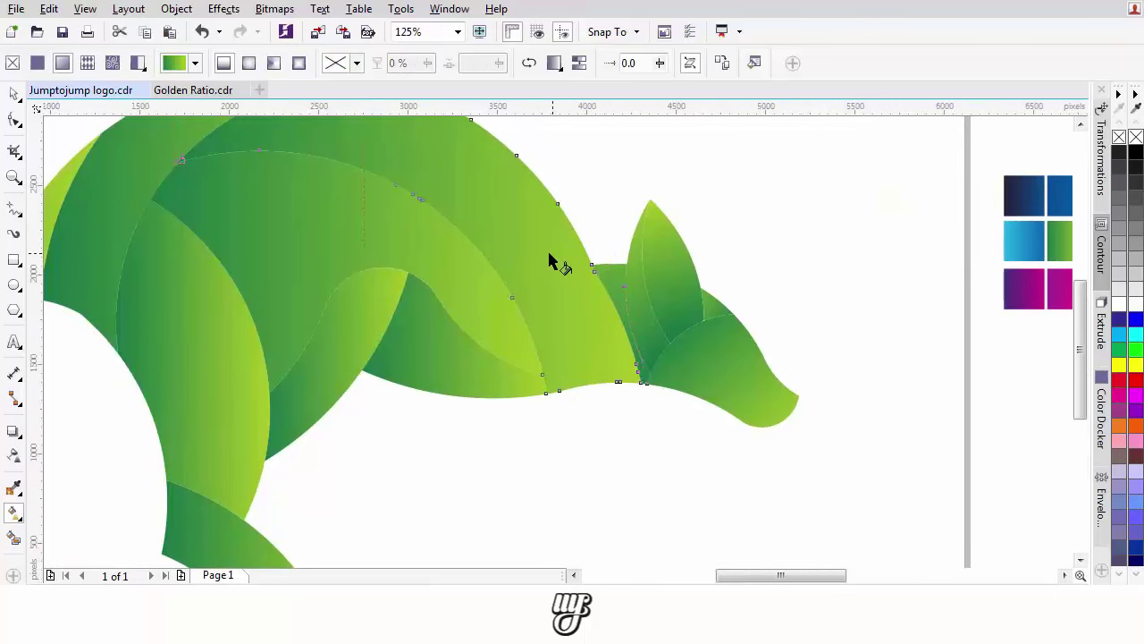
pyautogui.scroll(-1, 550, 259)
pyautogui.moveTo(373, 281); pyautogui.dragTo(378, 195)
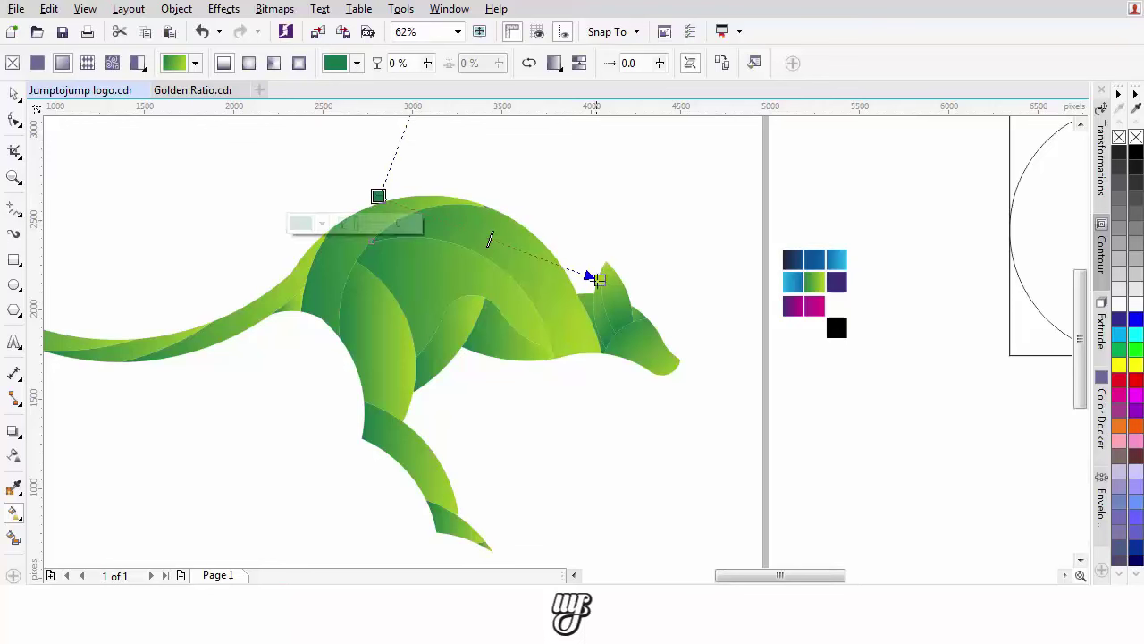
pyautogui.moveTo(598, 281); pyautogui.dragTo(605, 348)
# - Change the back-and-neck shape's fill to an elliptical gradient, reverse it to a dark green centre, and place that centre above the back
pyautogui.click(249, 62)
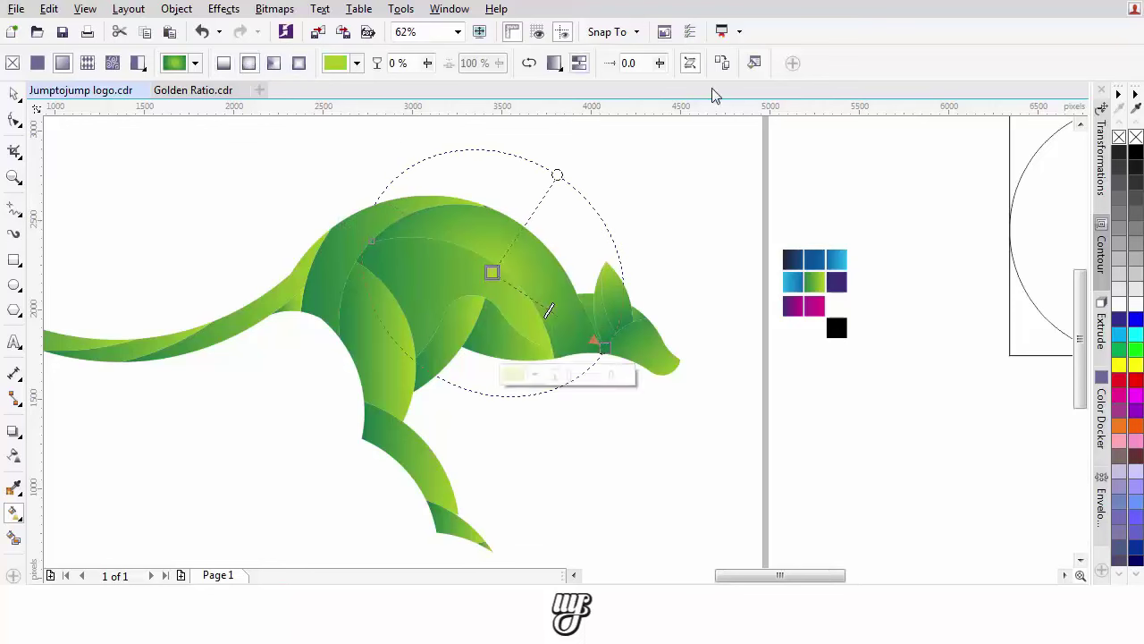
pyautogui.click(530, 63)
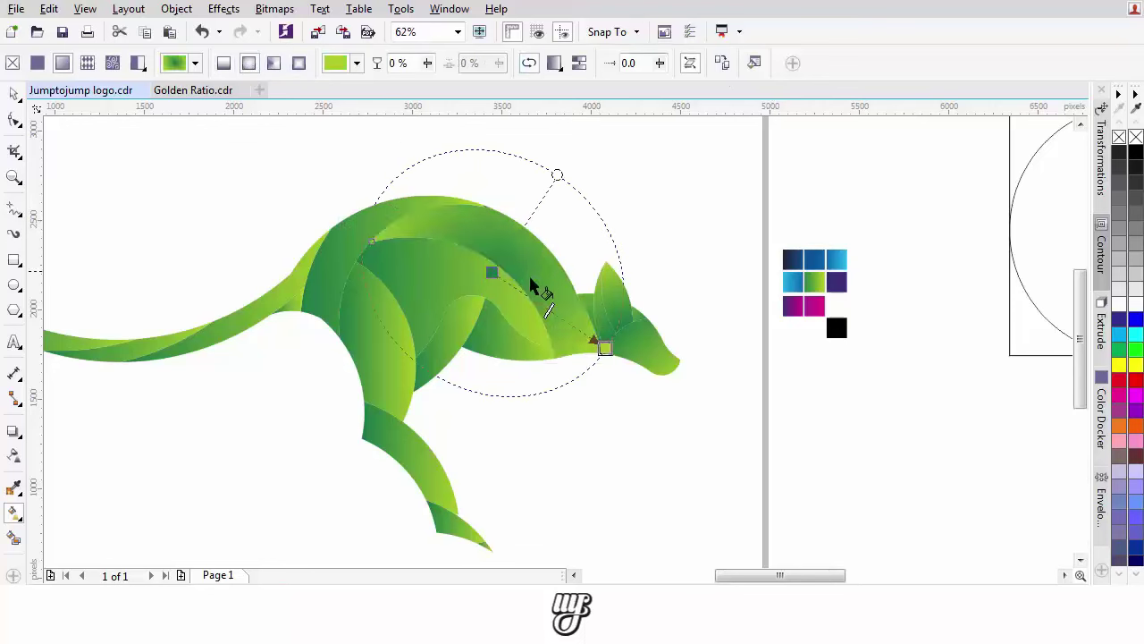
pyautogui.moveTo(492, 272); pyautogui.dragTo(388, 168)
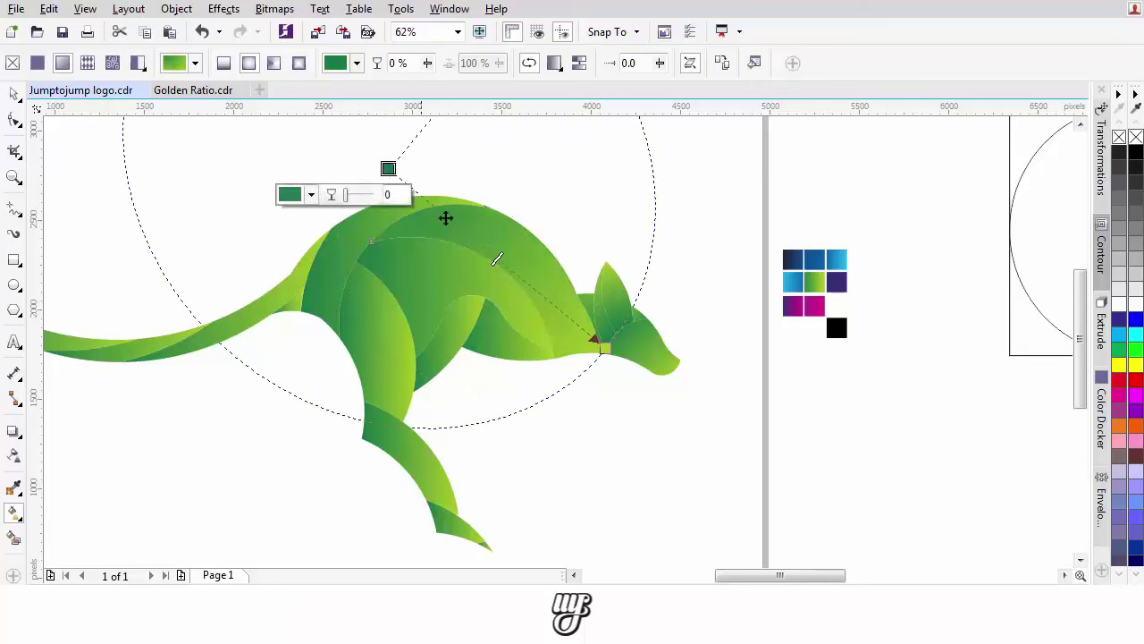
pyautogui.moveTo(604, 348); pyautogui.dragTo(588, 352)
# - Give the inner body shape a reversed elliptical gradient with its dark green centre at the upper rear and lime beyond the belly
pyautogui.click(449, 283)
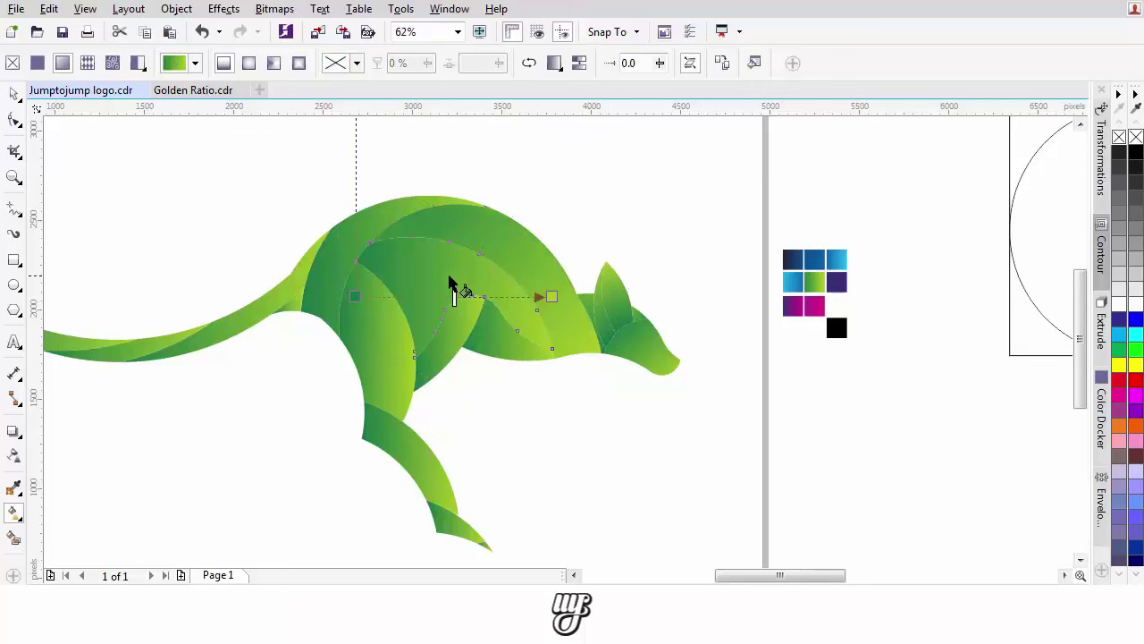
pyautogui.click(338, 240)
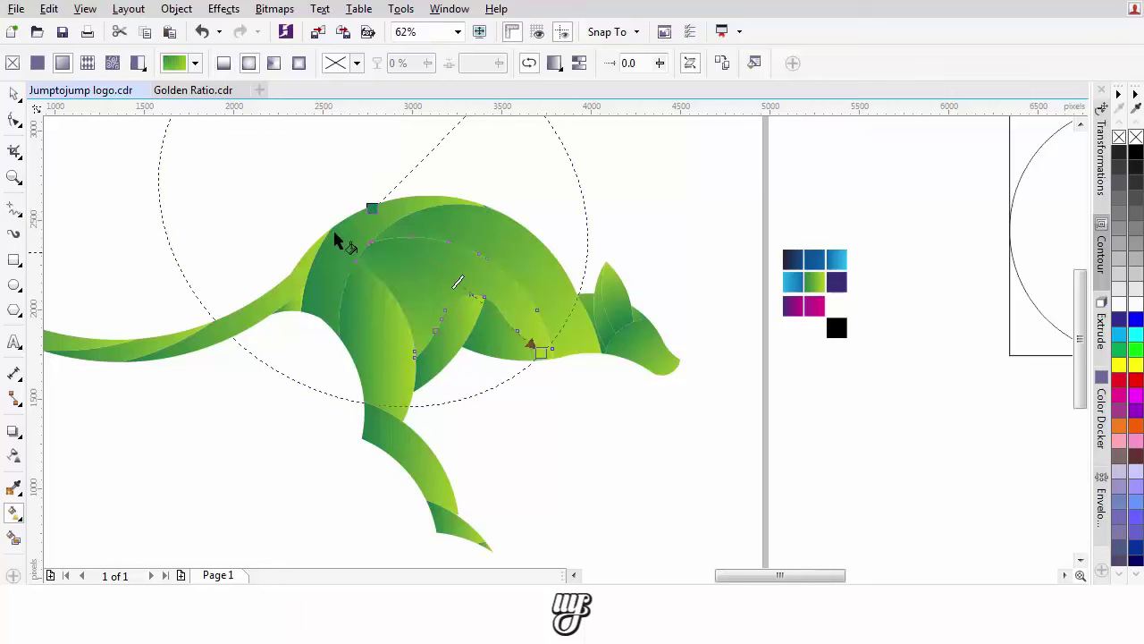
pyautogui.click(372, 209)
pyautogui.moveTo(372, 209); pyautogui.dragTo(382, 247)
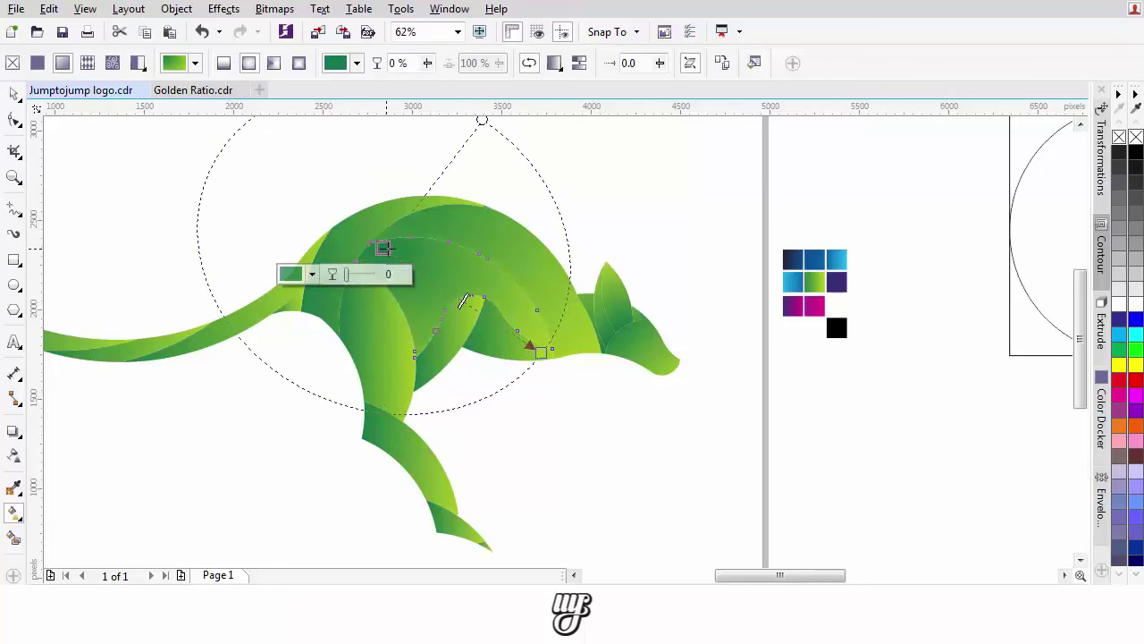
pyautogui.moveTo(541, 352); pyautogui.dragTo(563, 376)
# - Turn the front leg's gradient so its dark green starts at the lower end of the leg
pyautogui.scroll(1, 410, 295)
pyautogui.scroll(-2, 510, 353)
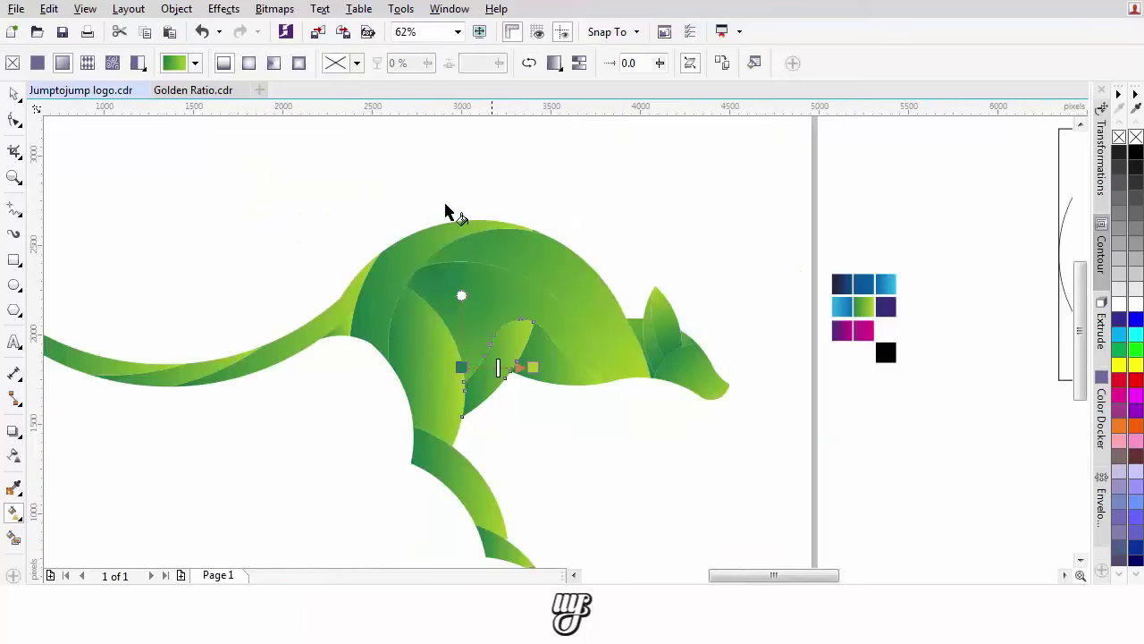
pyautogui.moveTo(459, 367); pyautogui.dragTo(461, 416)
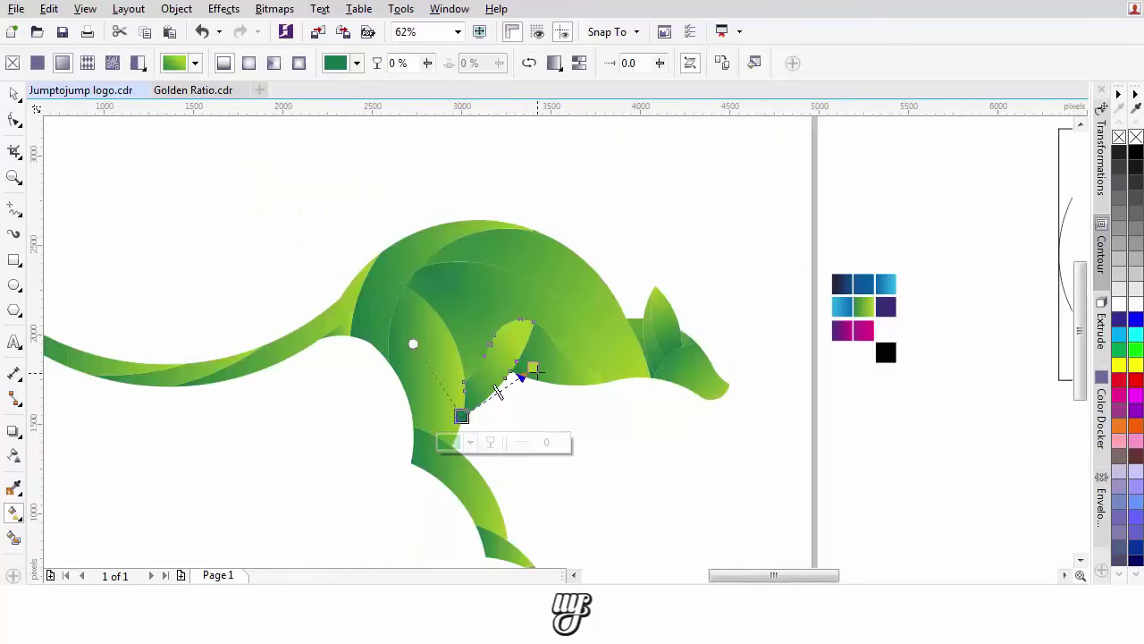
pyautogui.moveTo(533, 367); pyautogui.dragTo(715, 430)
# - Extend the lime ends of the elliptical gradients on the inner body and back-and-neck shapes farther below the belly
pyautogui.click(584, 348)
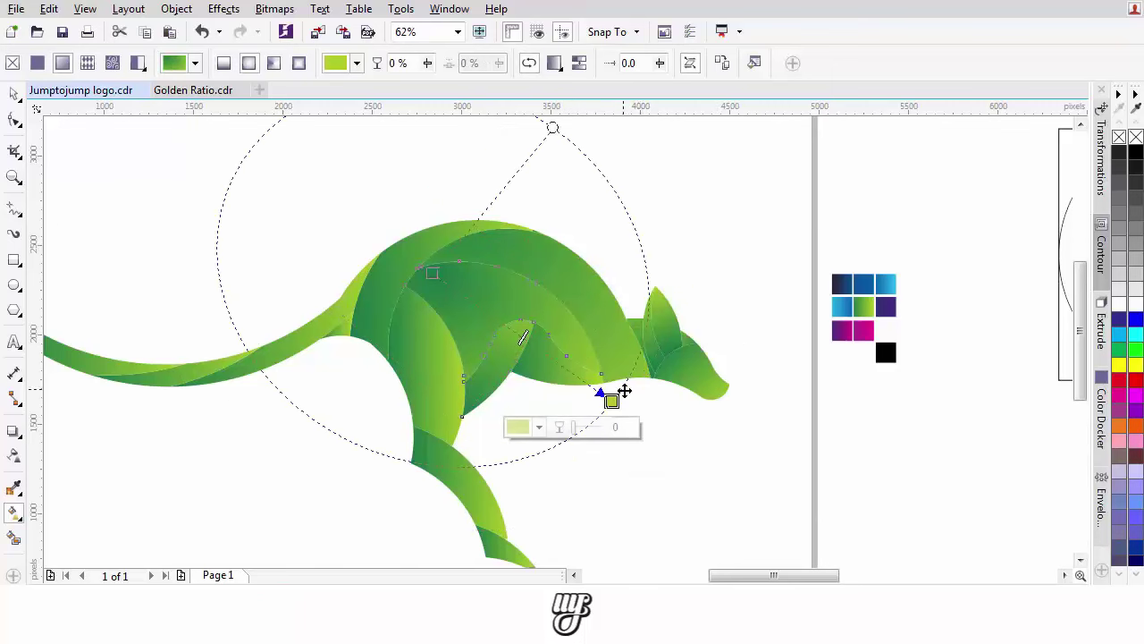
pyautogui.moveTo(611, 398); pyautogui.dragTo(619, 424)
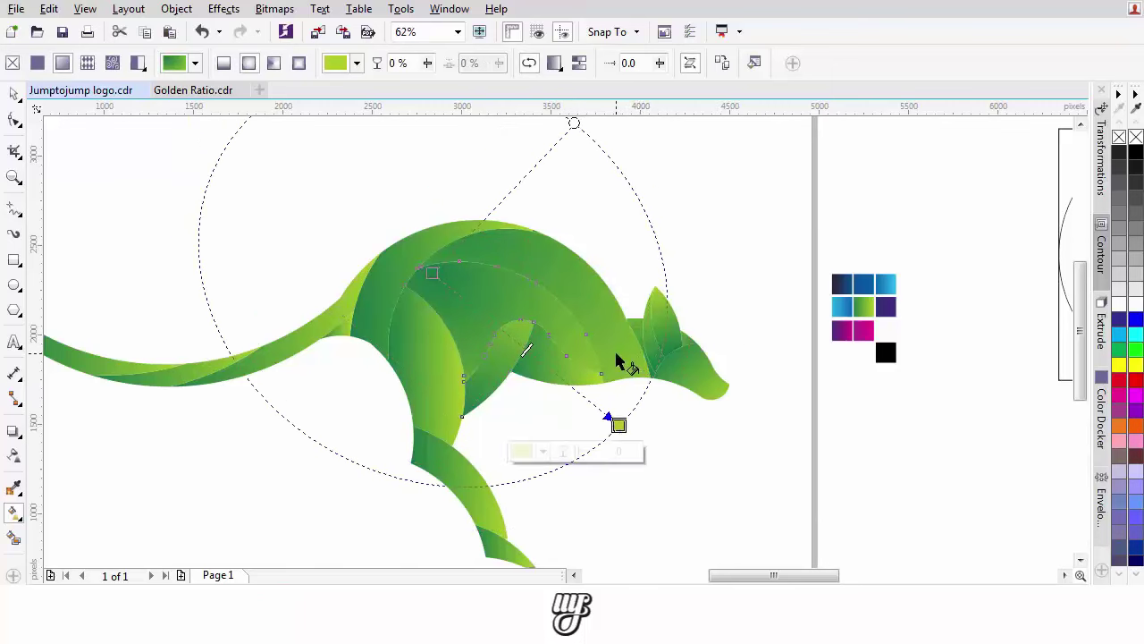
pyautogui.click(616, 355)
pyautogui.click(727, 438)
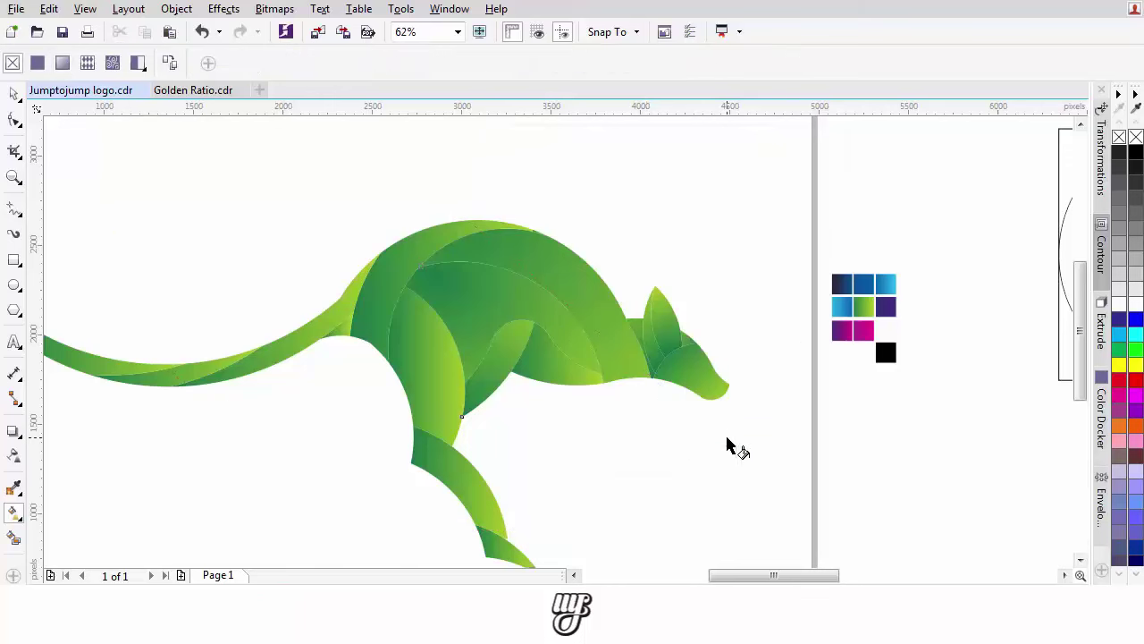
pyautogui.click(572, 318)
pyautogui.moveTo(710, 428); pyautogui.dragTo(708, 447)
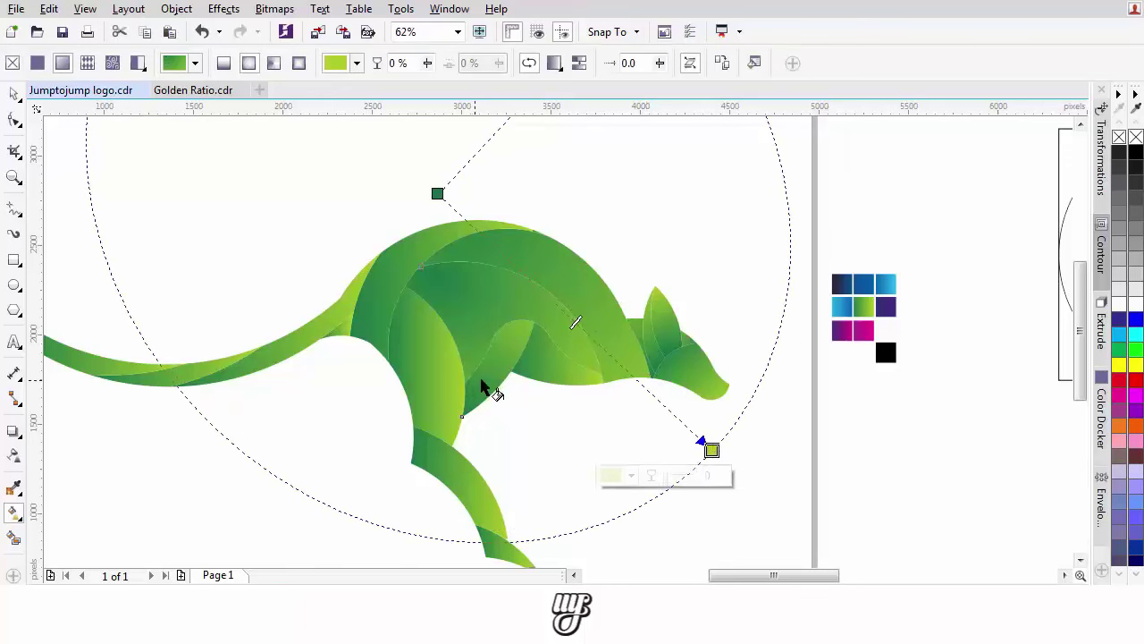
# - Tilt the belly shape's linear gradient so it runs from dark green near the front leg to lime below the belly's front end
pyautogui.scroll(2, 483, 386)
pyautogui.click(552, 324)
pyautogui.moveTo(547, 325); pyautogui.dragTo(531, 303)
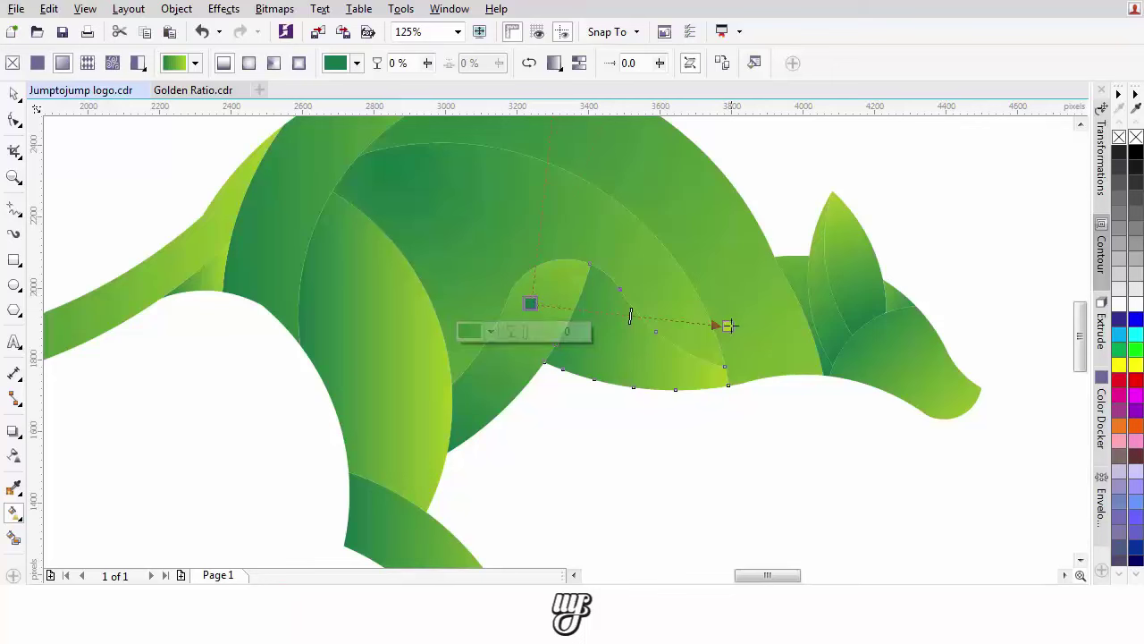
pyautogui.moveTo(728, 326); pyautogui.dragTo(758, 398)
pyautogui.scroll(-2, 611, 330)
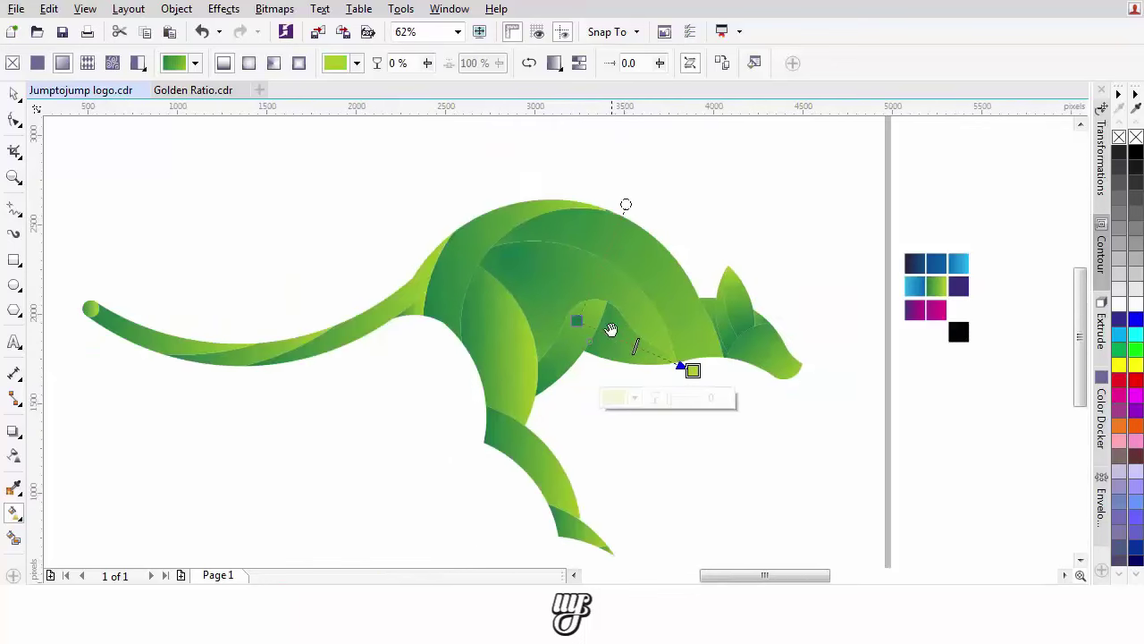
# - Give the thigh shape a widened elliptical gradient with its dark green centre at the upper rear and lime on the lower leg
pyautogui.click(513, 334)
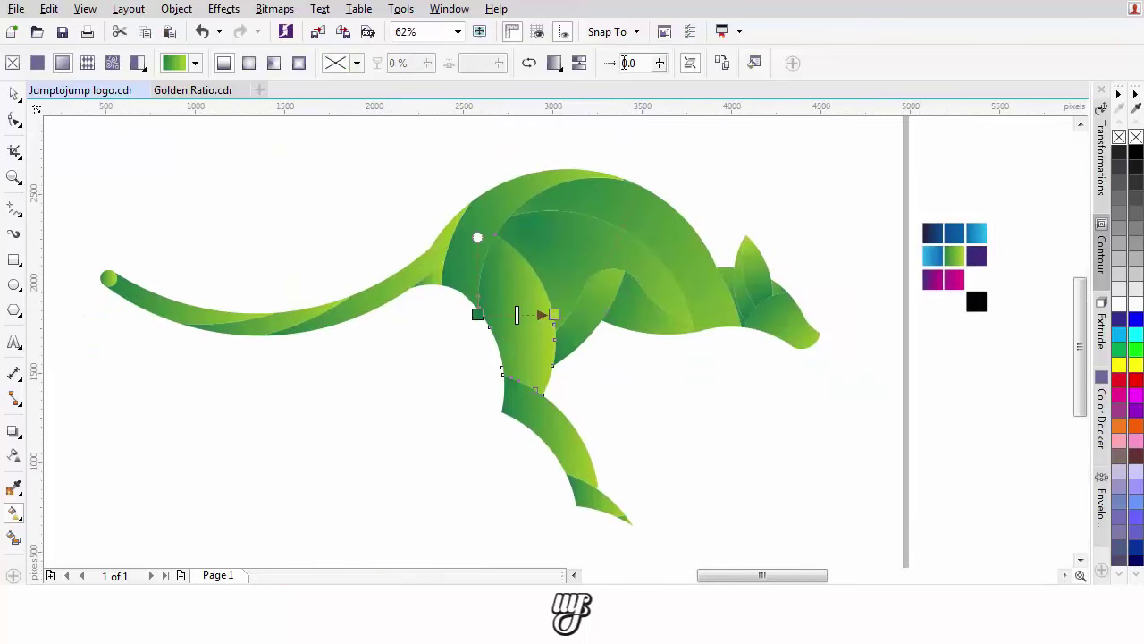
pyautogui.click(573, 306)
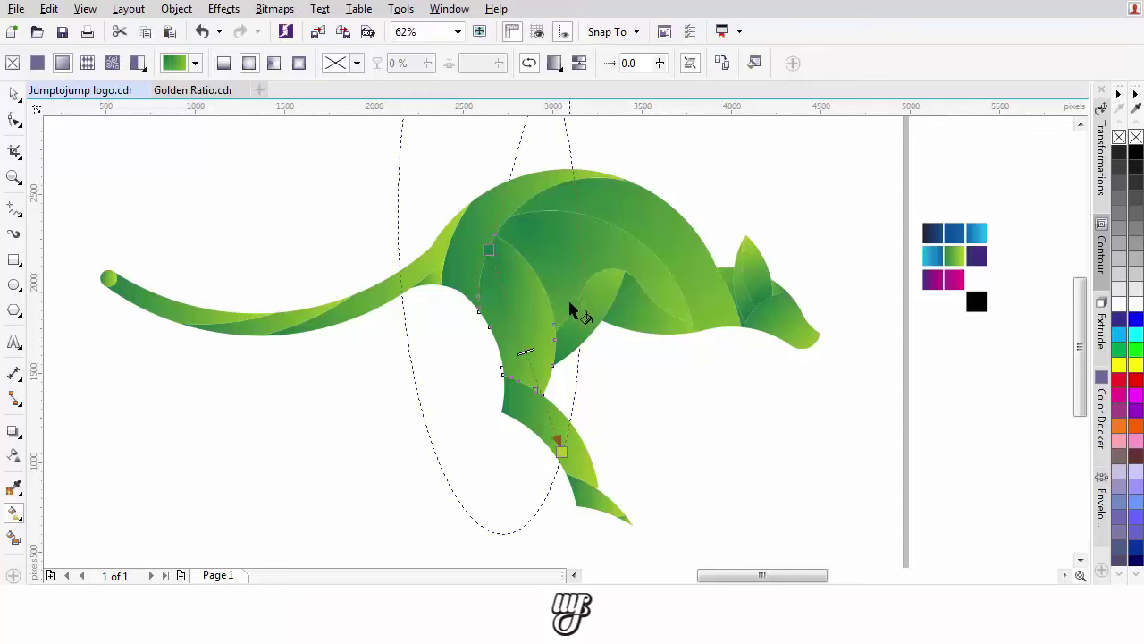
pyautogui.click(488, 250)
pyautogui.moveTo(528, 135); pyautogui.dragTo(489, 245)
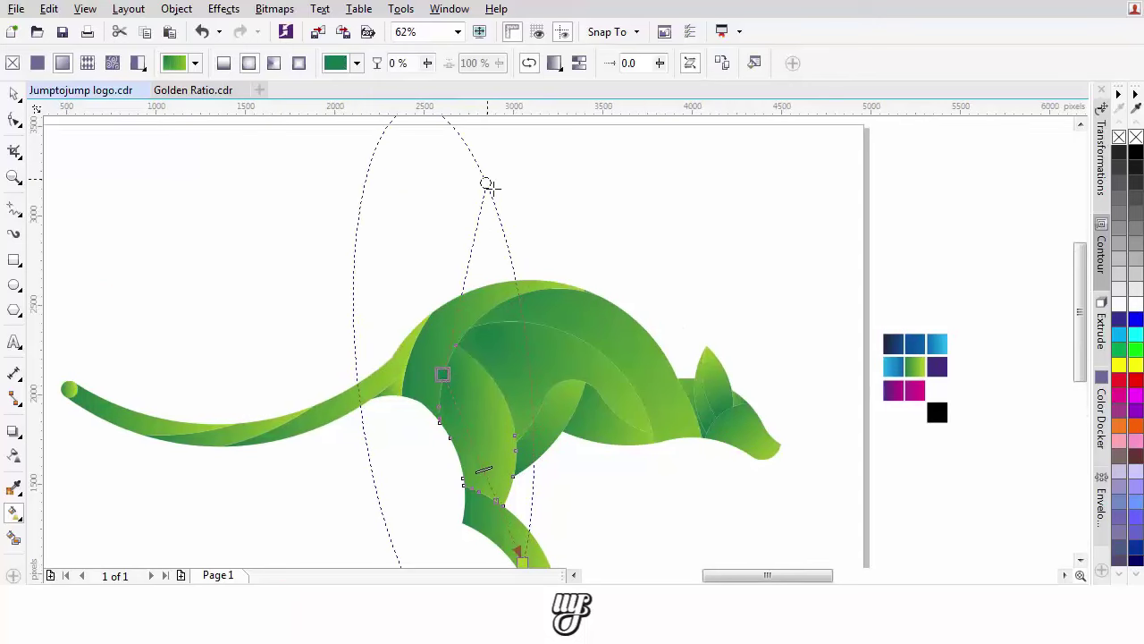
pyautogui.moveTo(493, 188); pyautogui.dragTo(566, 281)
pyautogui.moveTo(442, 374); pyautogui.dragTo(436, 360)
pyautogui.moveTo(506, 408); pyautogui.dragTo(500, 315)
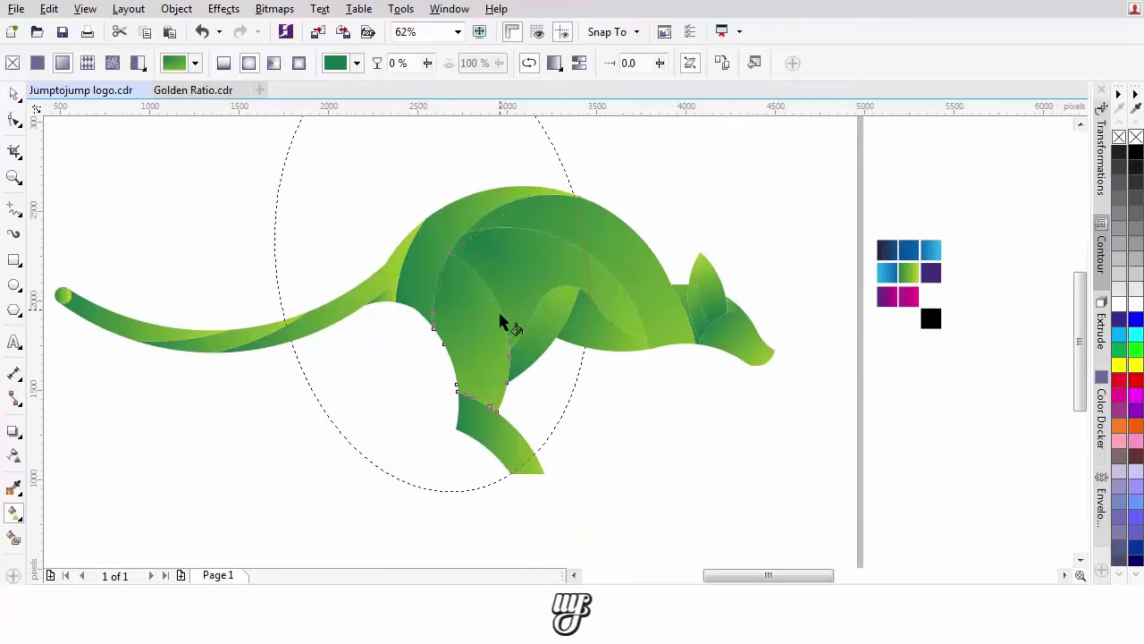
pyautogui.moveTo(519, 468); pyautogui.dragTo(512, 444)
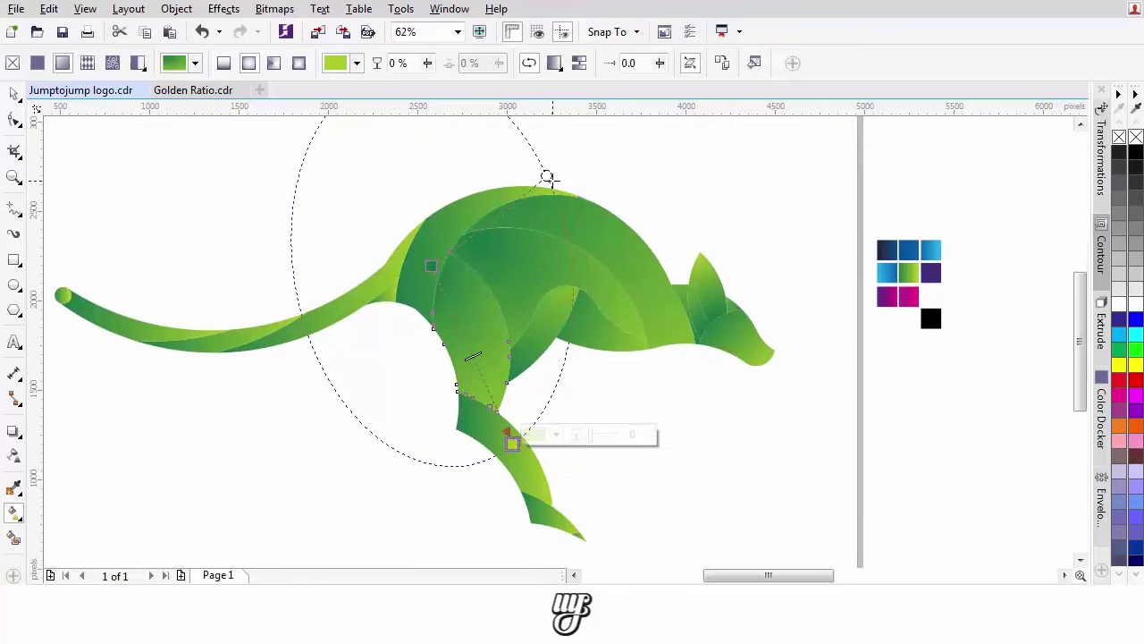
pyautogui.moveTo(547, 176); pyautogui.dragTo(538, 160)
# - Tilt the lower leg's linear gradient so it runs from dark green below the thigh to lime beyond the foot
pyautogui.moveTo(510, 443); pyautogui.dragTo(458, 409)
pyautogui.click(534, 488)
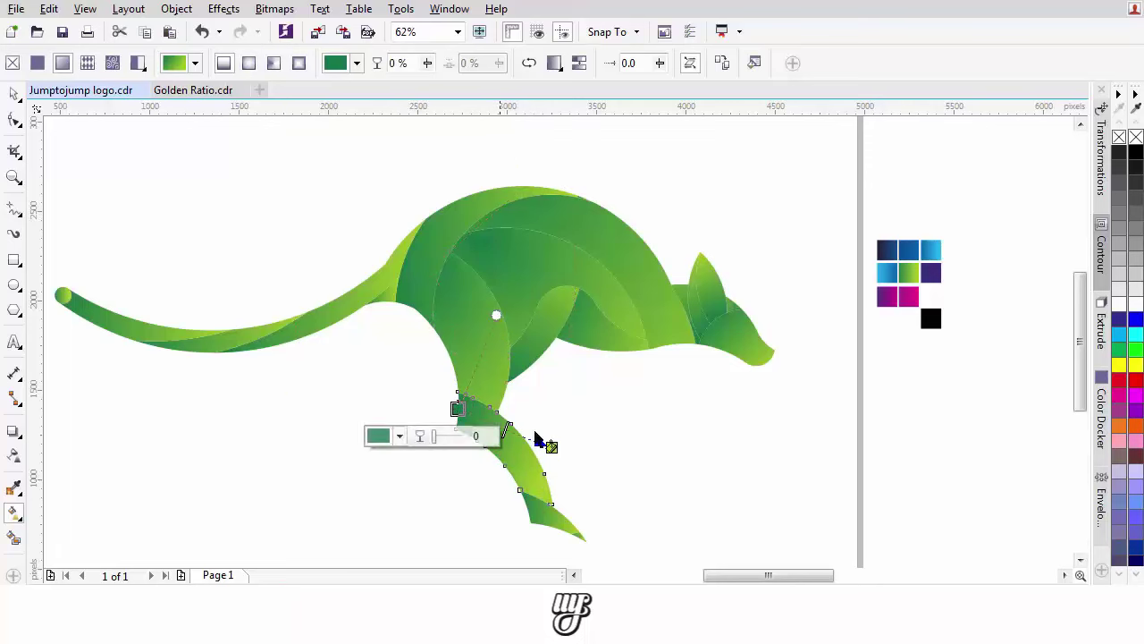
pyautogui.moveTo(551, 448); pyautogui.dragTo(549, 510)
pyautogui.moveTo(563, 320); pyautogui.dragTo(538, 283)
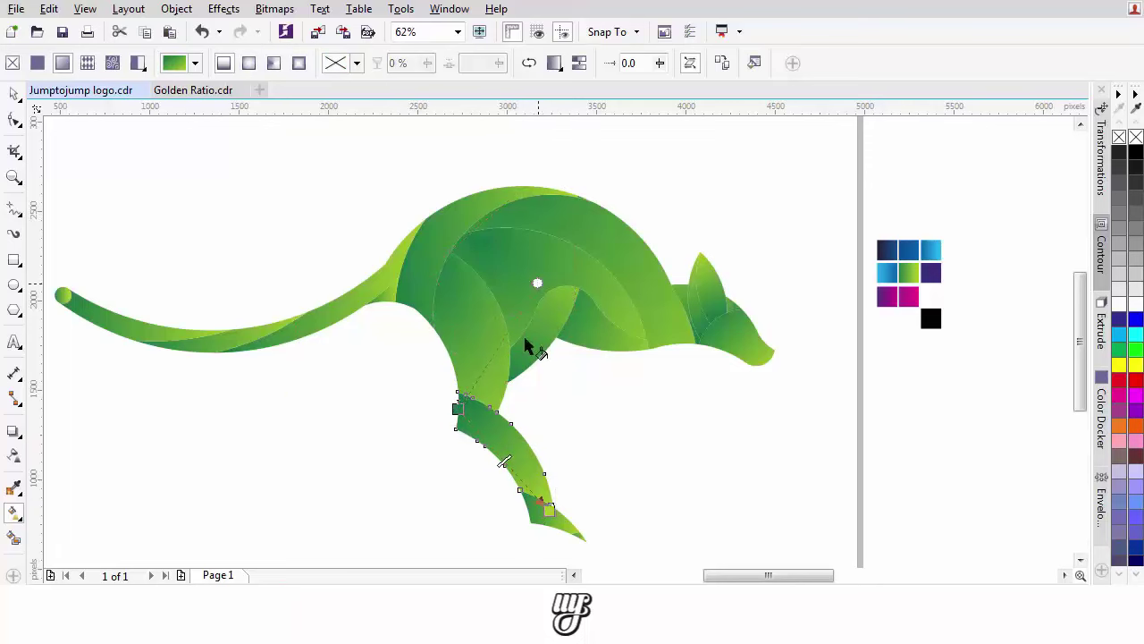
pyautogui.moveTo(547, 511); pyautogui.dragTo(553, 542)
# - Move the lower leg's front corner node onto the foot's upper edge to close the gap between both shapes
pyautogui.scroll(5, 554, 542)
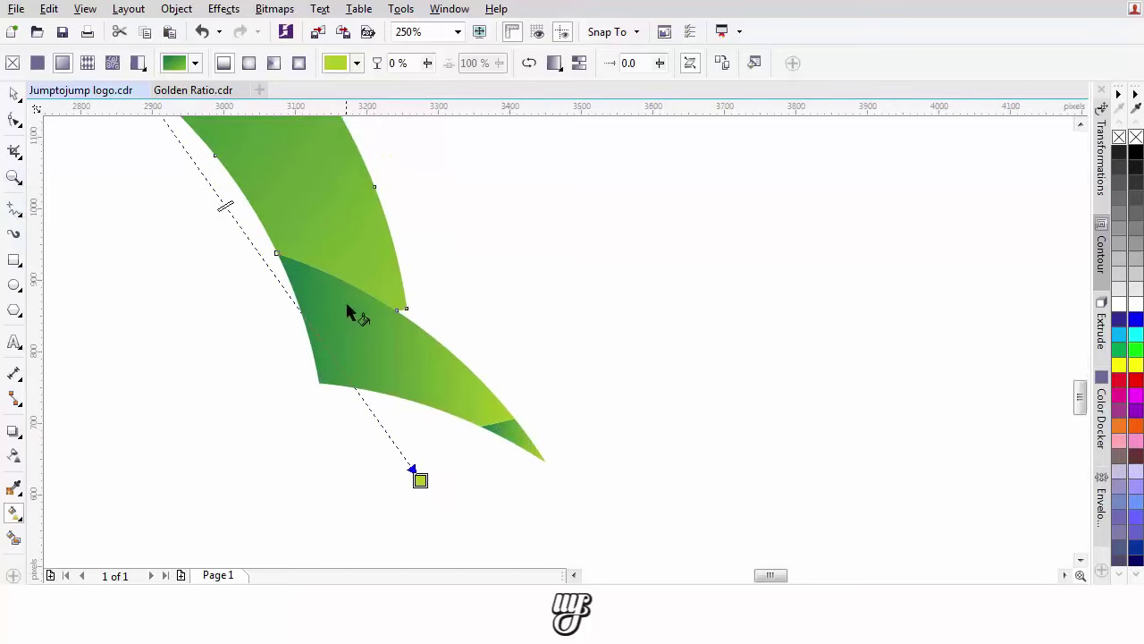
pyautogui.scroll(3, 347, 308)
pyautogui.click(16, 213)
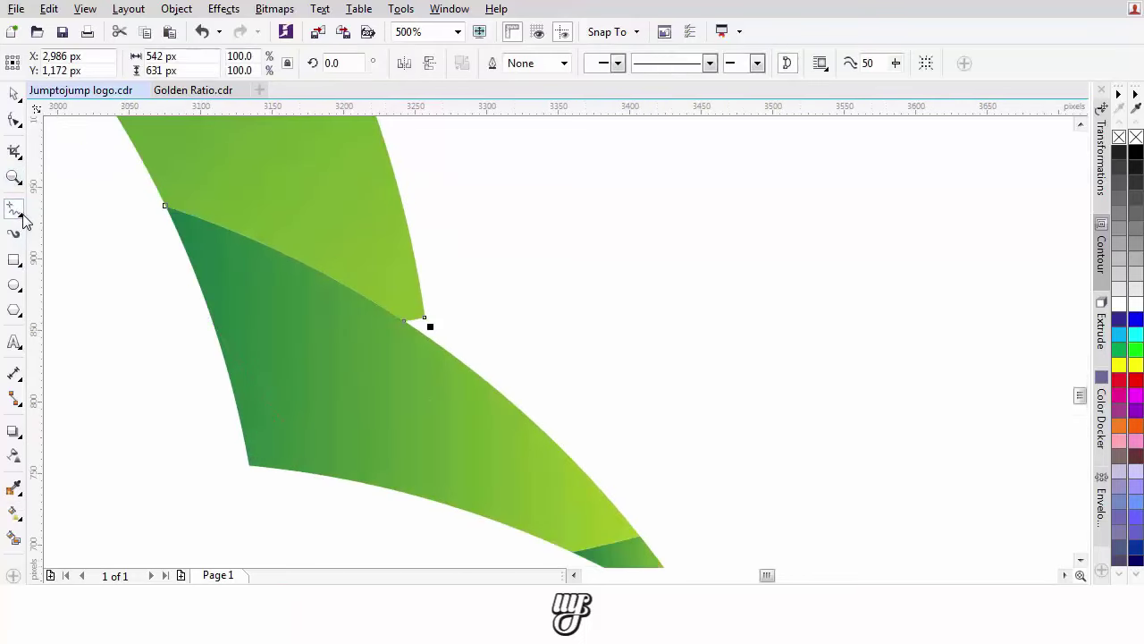
pyautogui.scroll(-1, 442, 332)
pyautogui.scroll(2, 438, 265)
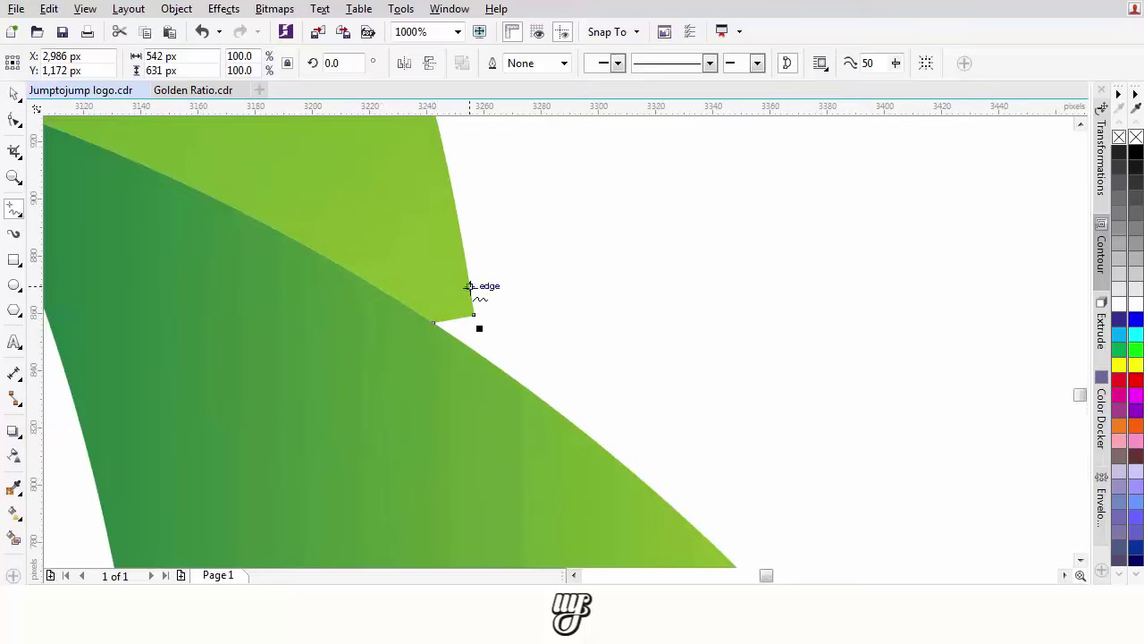
pyautogui.click(19, 215)
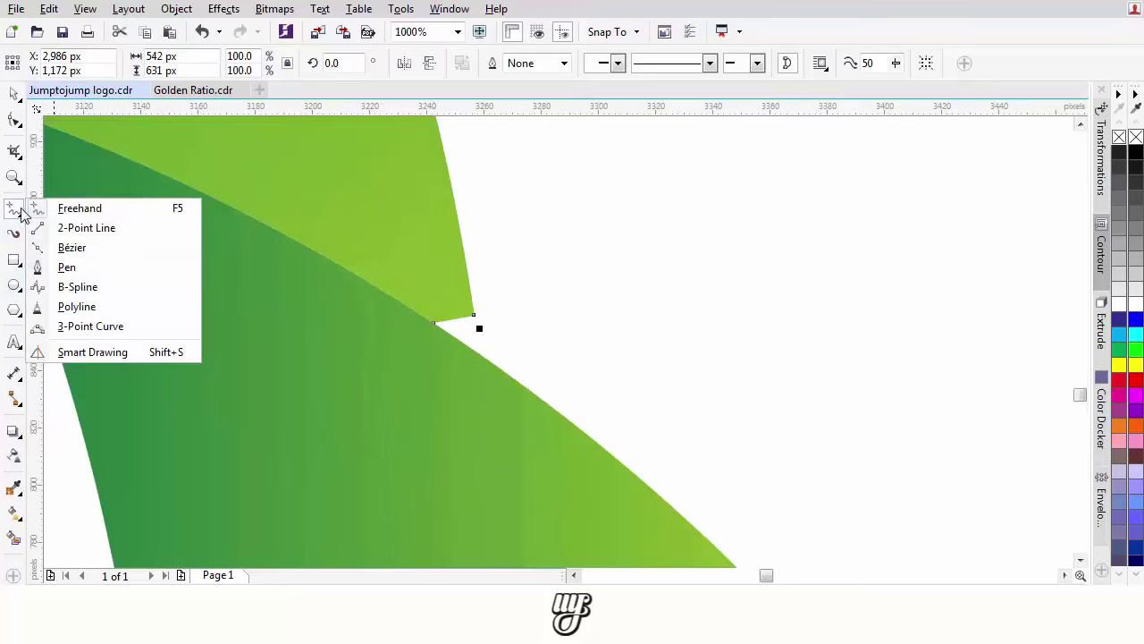
pyautogui.click(14, 120)
pyautogui.click(474, 316)
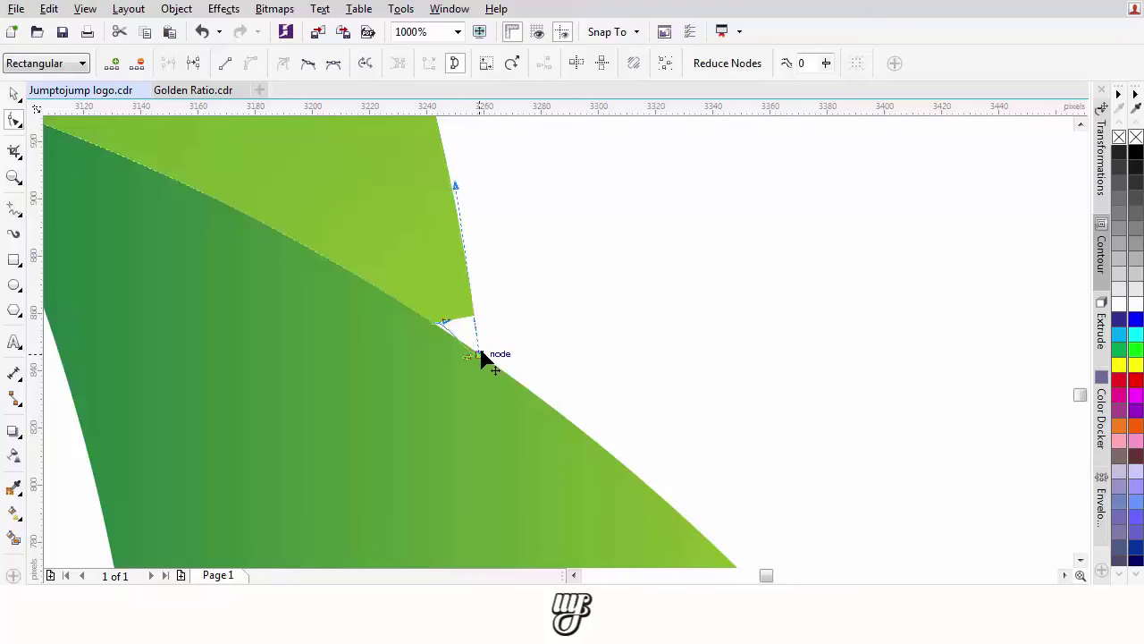
pyautogui.moveTo(484, 355); pyautogui.dragTo(483, 355)
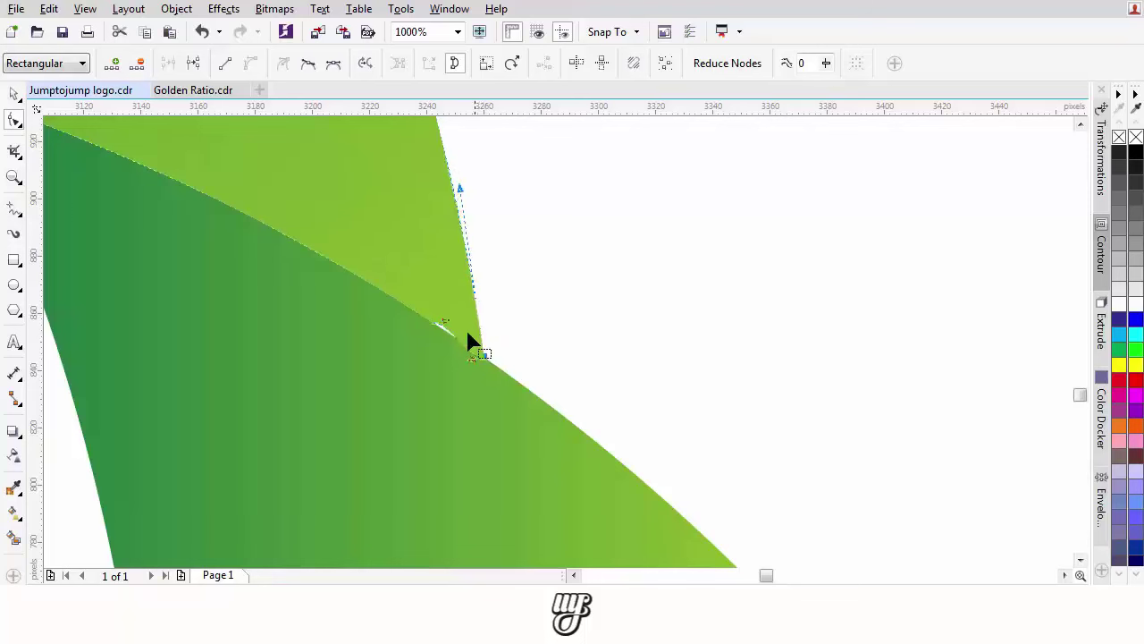
pyautogui.click(437, 345)
pyautogui.click(439, 352)
pyautogui.scroll(-6, 439, 355)
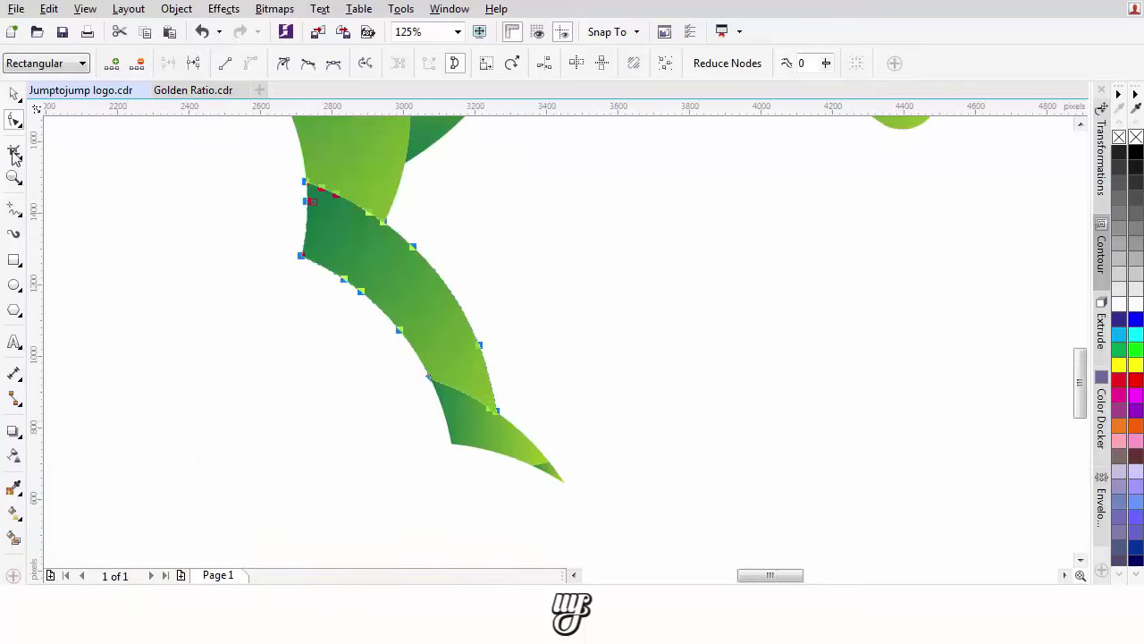
# - Weld the small tip shape to the foot so both share one gradient
pyautogui.click(13, 95)
pyautogui.click(295, 358)
pyautogui.scroll(-1, 458, 430)
pyautogui.scroll(3, 485, 487)
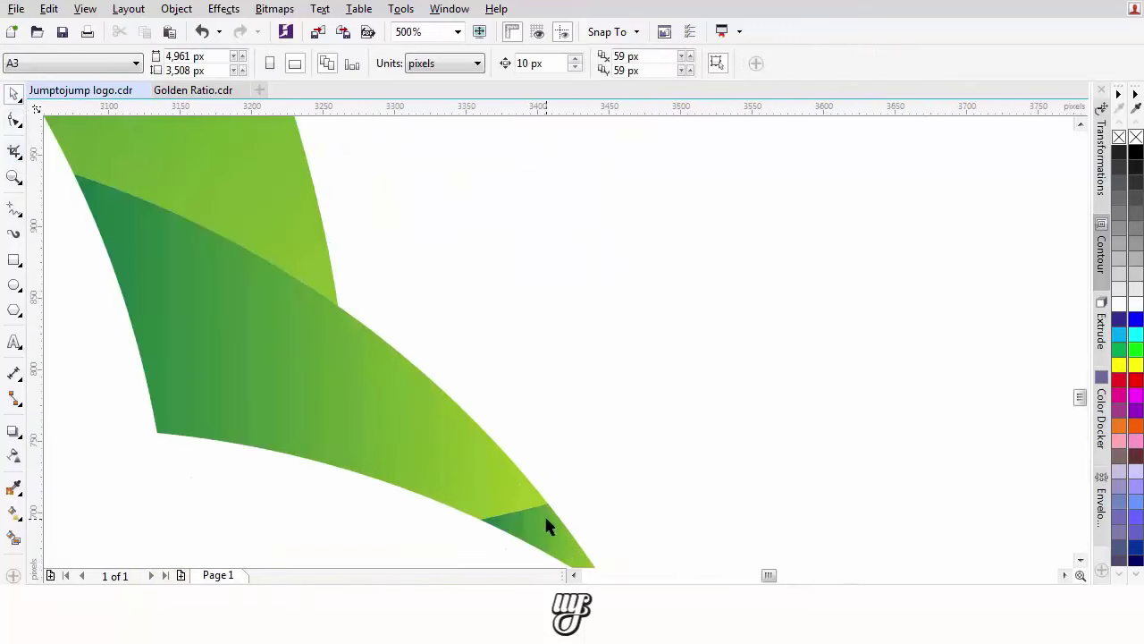
pyautogui.click(465, 429)
pyautogui.click(495, 301)
pyautogui.scroll(-6, 554, 326)
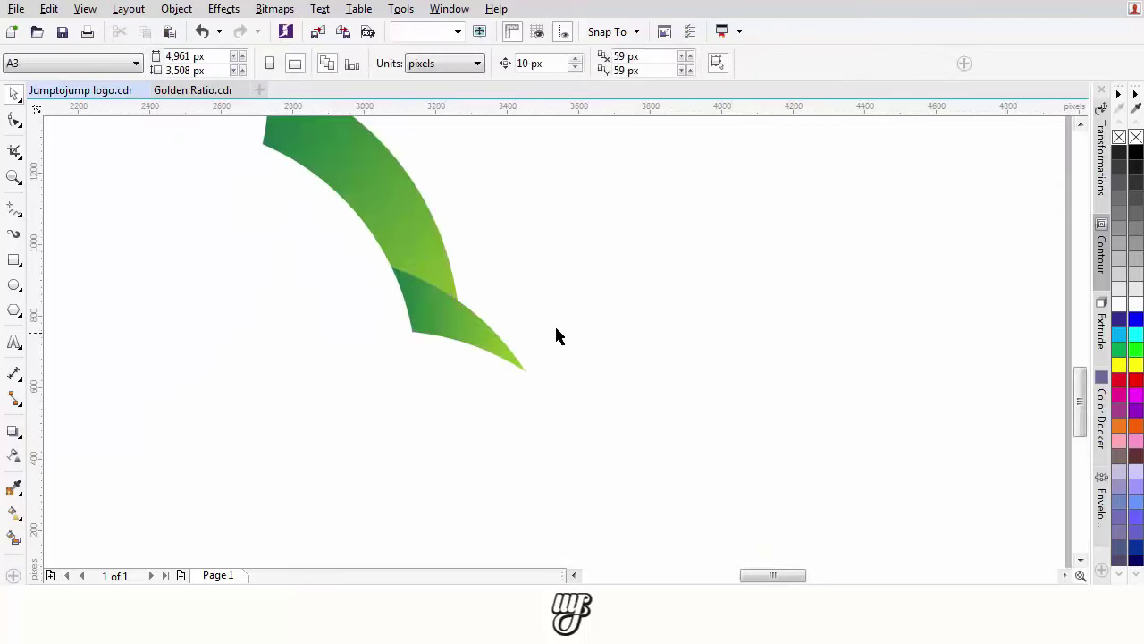
# - Angle the foot's linear gradient from dark green at its upper rear corner to lime just beyond the toe
pyautogui.click(14, 512)
pyautogui.scroll(2, 399, 459)
pyautogui.click(434, 447)
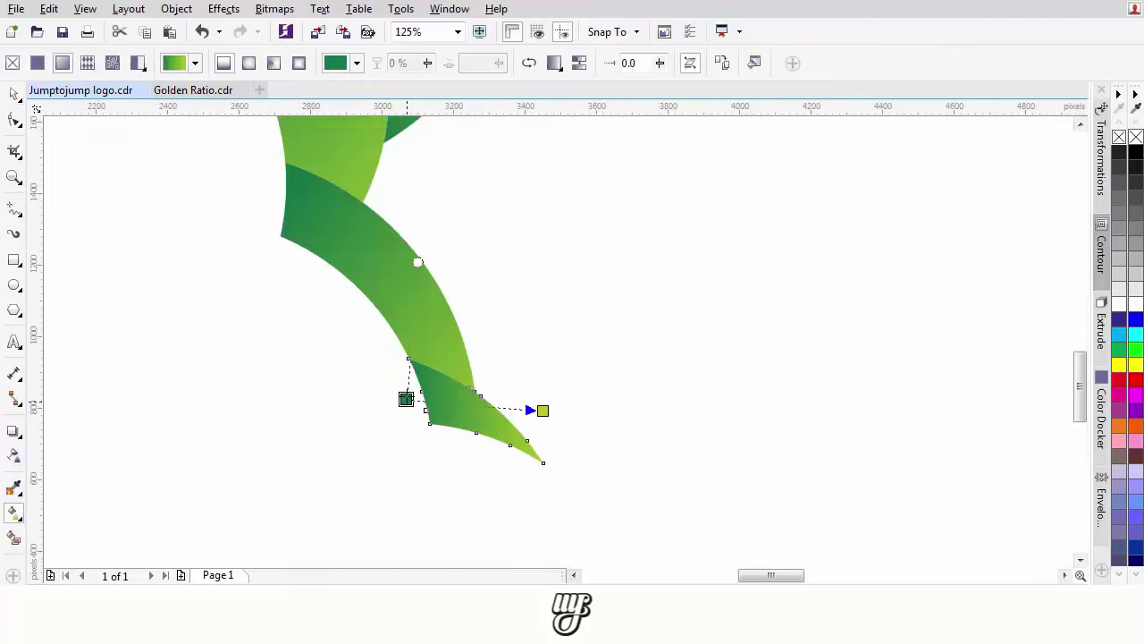
pyautogui.moveTo(406, 398); pyautogui.dragTo(415, 375)
pyautogui.moveTo(542, 411); pyautogui.dragTo(554, 468)
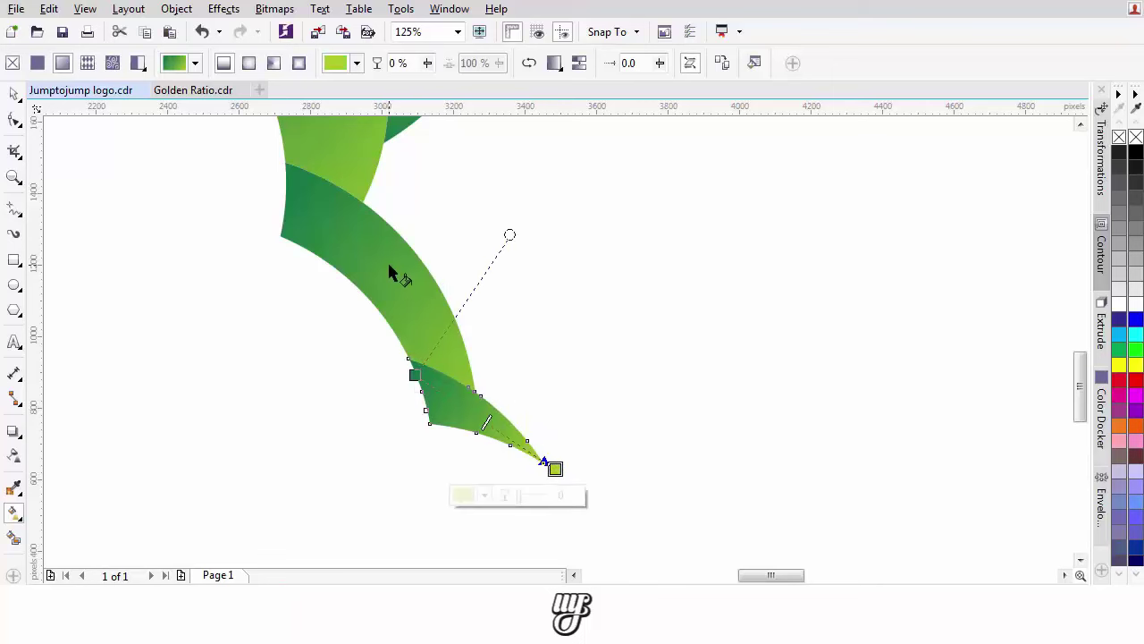
# - Reposition the lower leg's gradient, starting dark green outside its upper rear corner and ending lime on the foot
pyautogui.moveTo(387, 264); pyautogui.dragTo(456, 393)
pyautogui.click(424, 358)
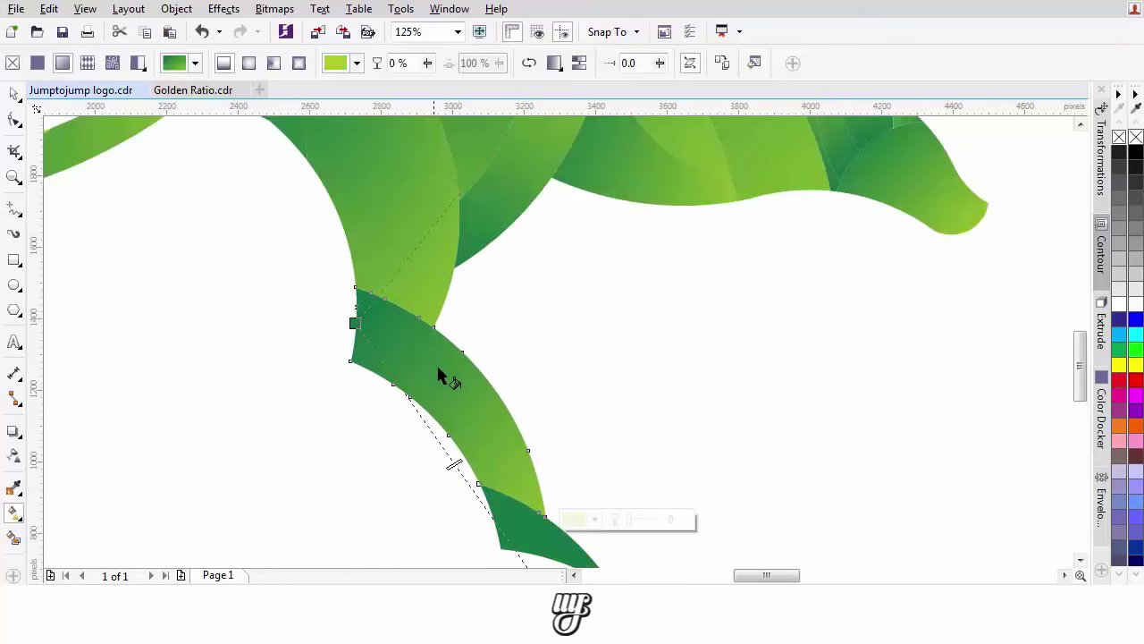
pyautogui.hotkey('ctrl', 'z')
pyautogui.click(378, 357)
pyautogui.moveTo(356, 325); pyautogui.dragTo(325, 292)
pyautogui.scroll(-1, 326, 292)
pyautogui.moveTo(435, 447); pyautogui.dragTo(436, 424)
pyautogui.scroll(2, 438, 268)
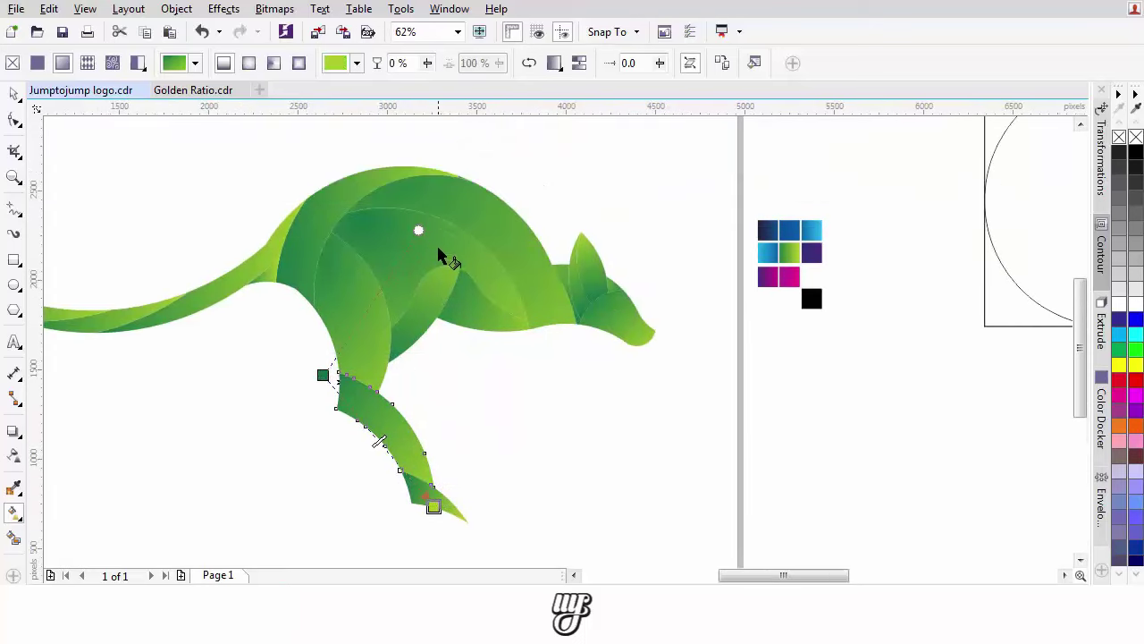
# - Stretch the tail-base shape's linear gradient from dark green at the middle of the tail to lime above the back
pyautogui.scroll(2, 423, 281)
pyautogui.click(425, 285)
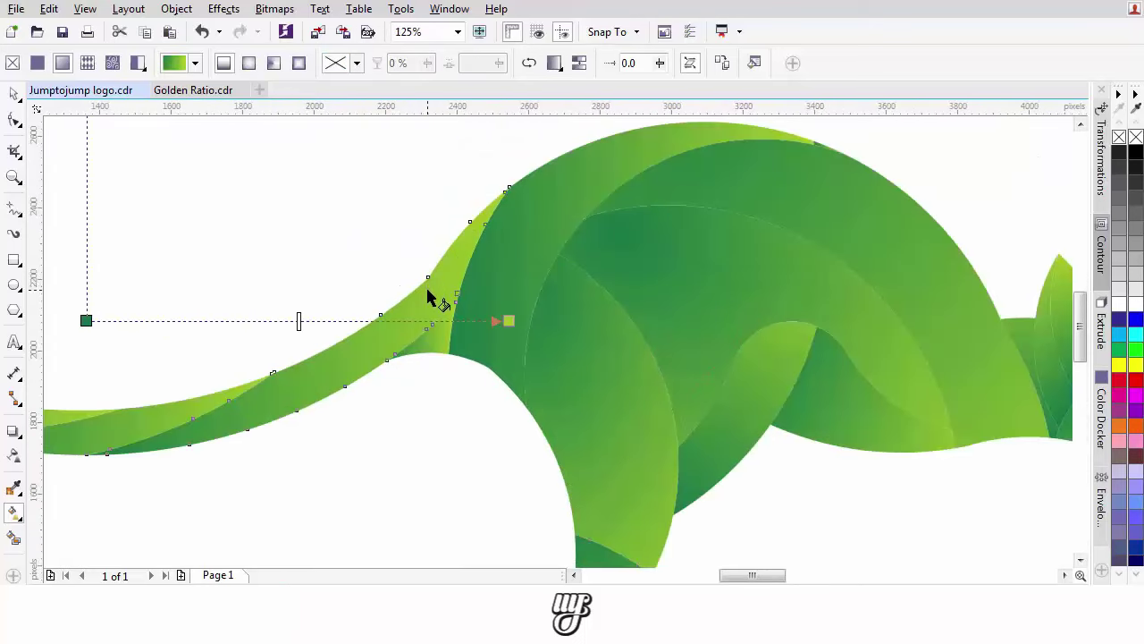
pyautogui.scroll(-2, 391, 304)
pyautogui.moveTo(257, 304); pyautogui.dragTo(277, 347)
pyautogui.moveTo(483, 308); pyautogui.dragTo(682, 155)
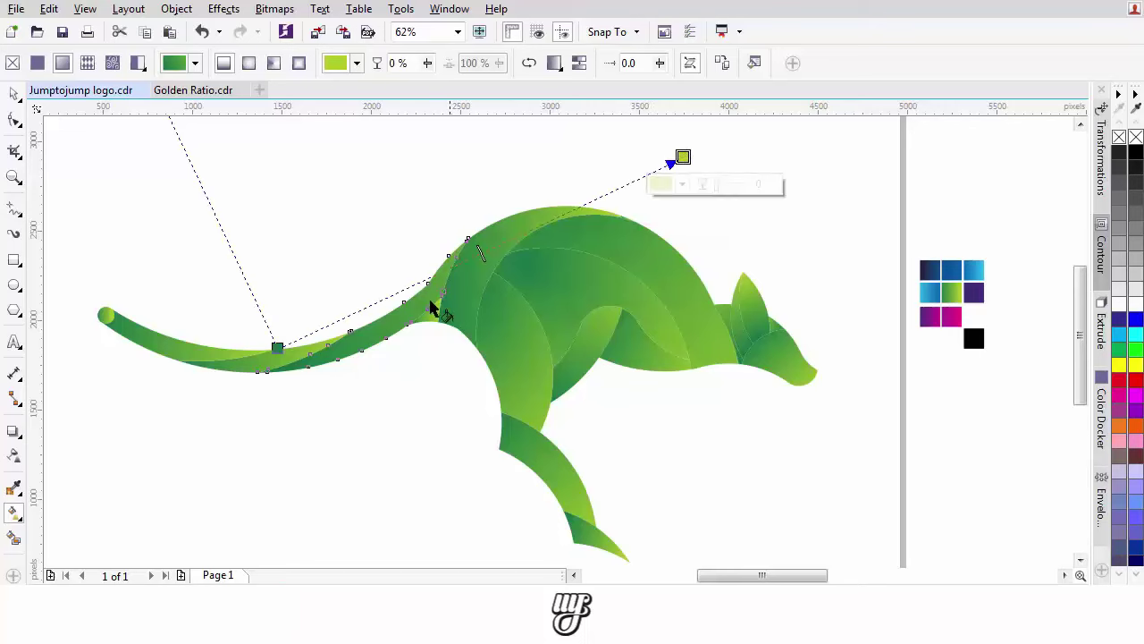
# - Reverse the gradient of the small triangle under the tail base, with dark green at the haunch and lime below the tail
pyautogui.scroll(1, 429, 307)
pyautogui.click(429, 317)
pyautogui.click(442, 324)
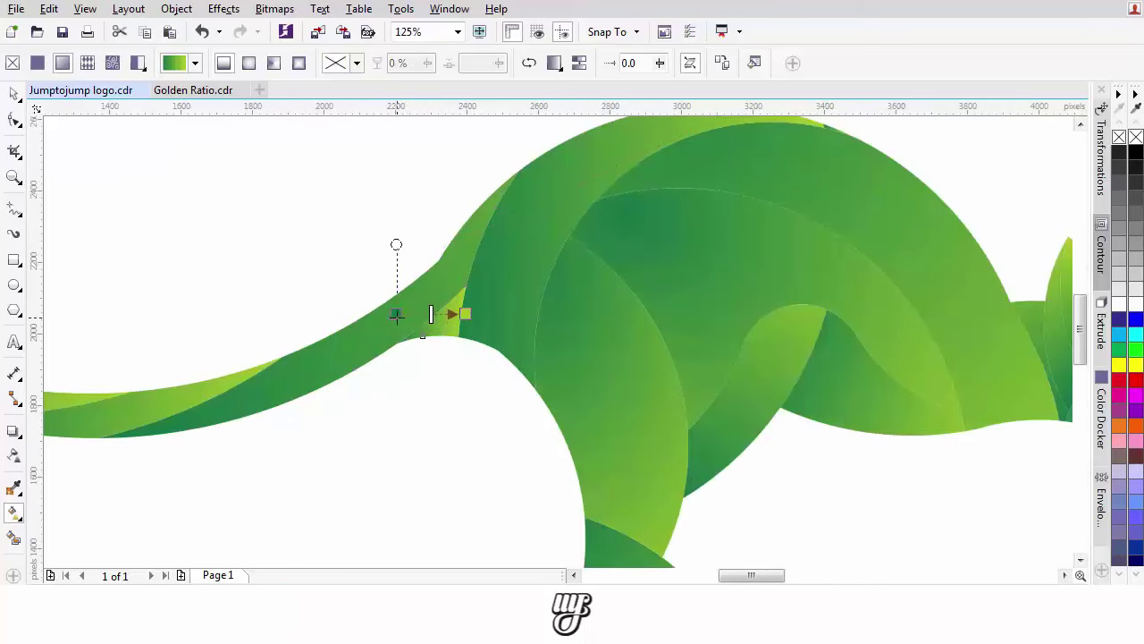
pyautogui.moveTo(397, 315); pyautogui.dragTo(516, 276)
pyautogui.moveTo(466, 314); pyautogui.dragTo(364, 390)
pyautogui.moveTo(516, 276); pyautogui.dragTo(474, 306)
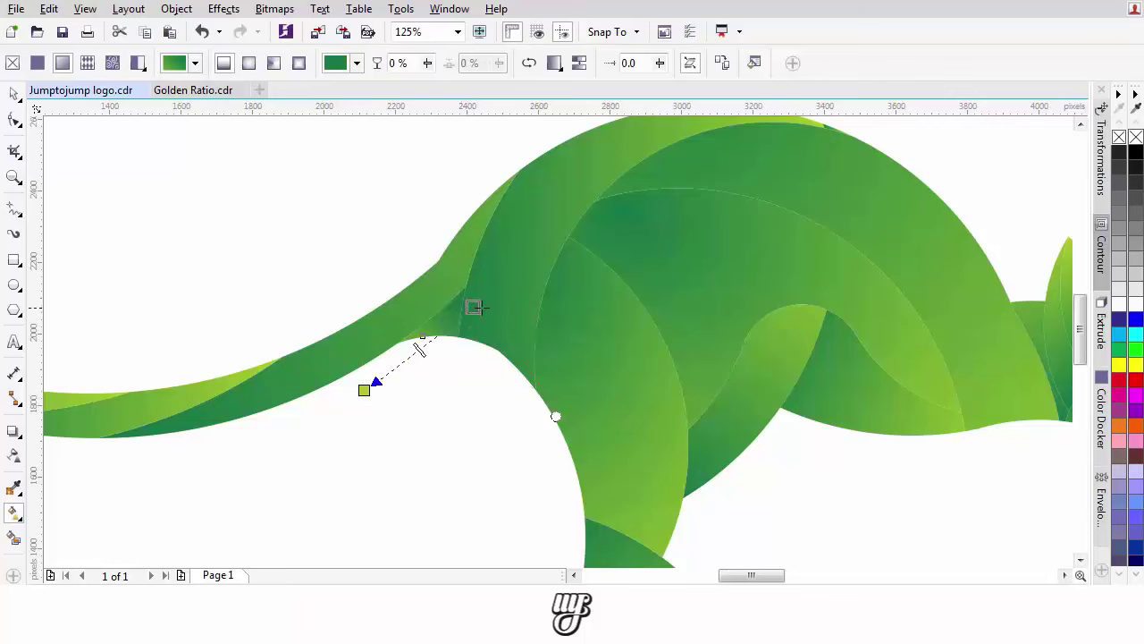
pyautogui.scroll(-2, 427, 342)
pyautogui.scroll(2, 298, 343)
# - Stretch the middle tail segment's gradient from dark green near its lower edge to lime at the haunch
pyautogui.click(400, 341)
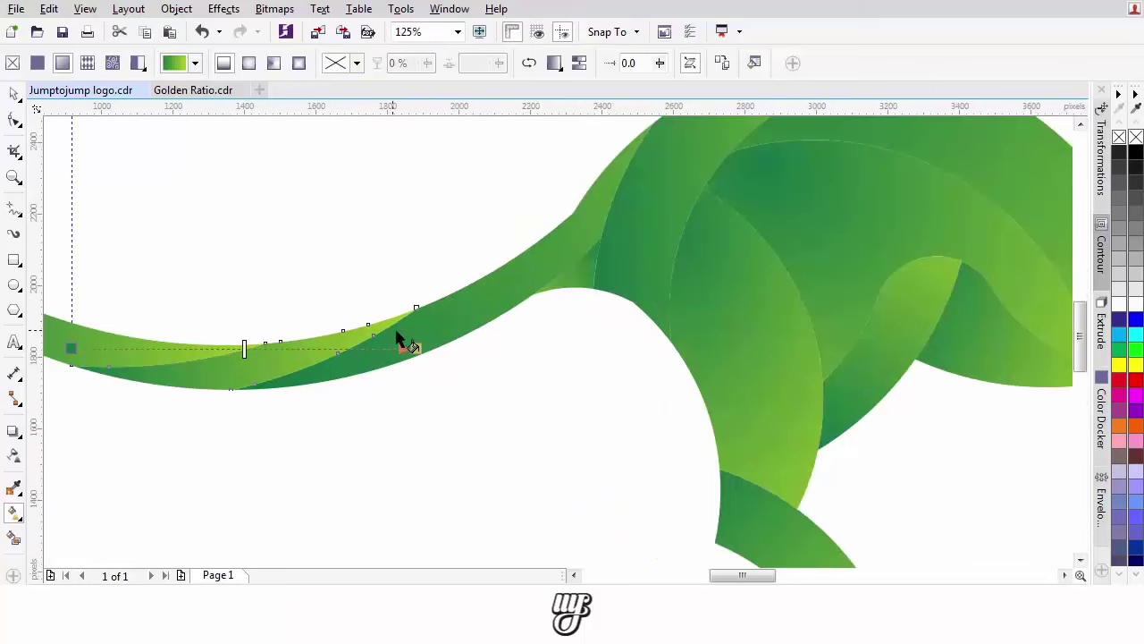
pyautogui.moveTo(416, 347); pyautogui.dragTo(606, 255)
pyautogui.scroll(-2, 412, 308)
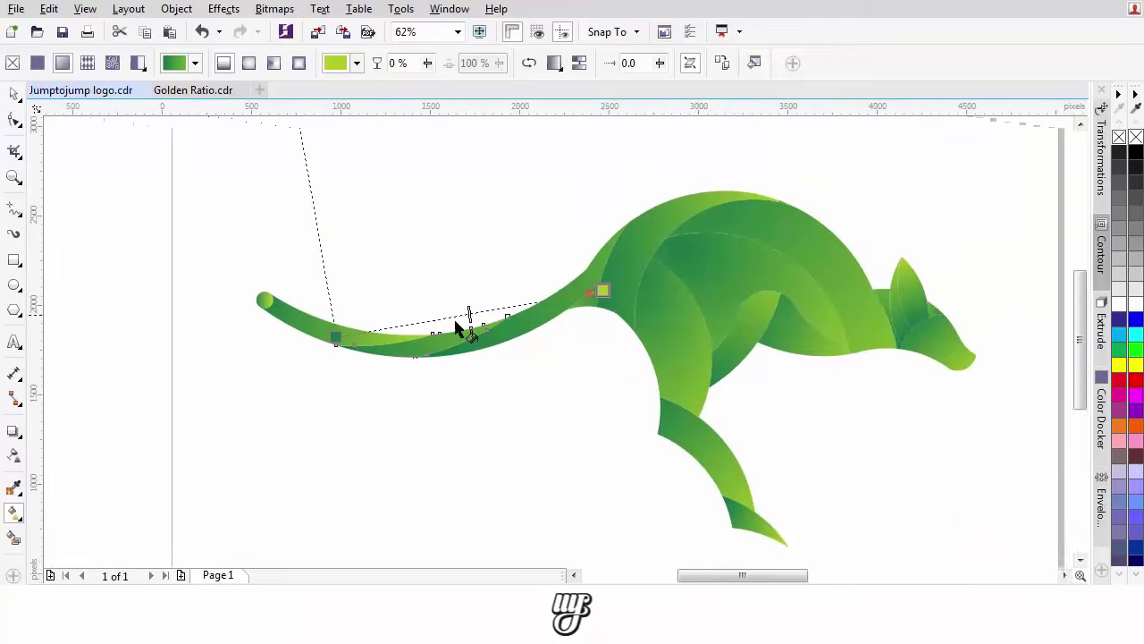
pyautogui.moveTo(356, 344); pyautogui.dragTo(399, 349)
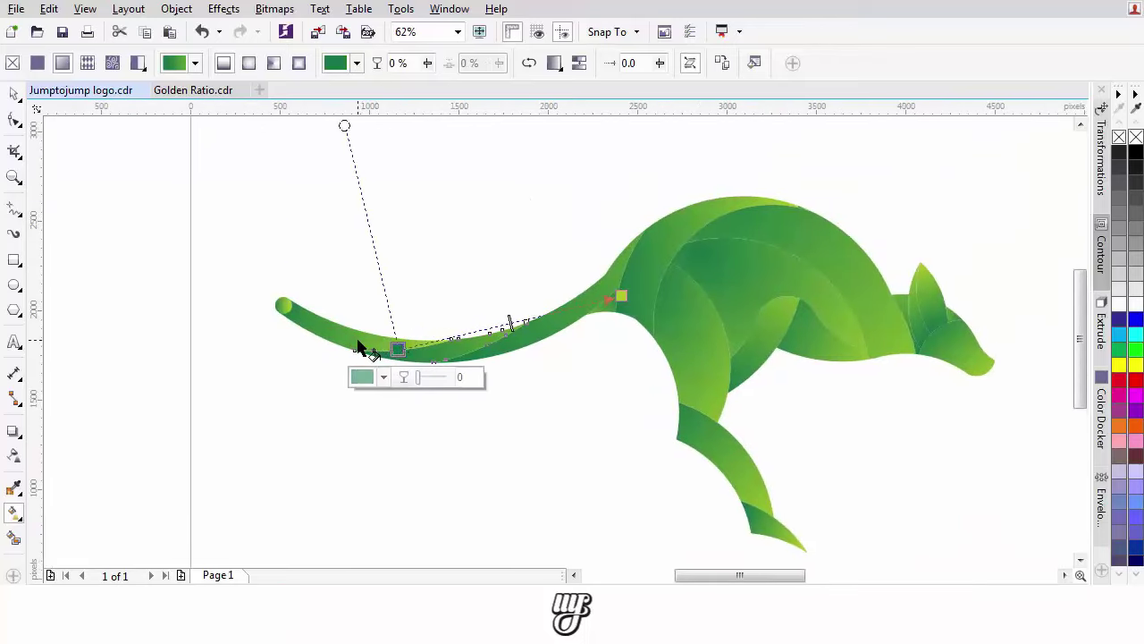
# - Lengthen the end tail segment's gradient so dark green covers the tip side and lime ends beyond the segment
pyautogui.click(357, 342)
pyautogui.moveTo(278, 323); pyautogui.dragTo(335, 322)
pyautogui.moveTo(450, 323); pyautogui.dragTo(567, 344)
# - Weld the round tail tip to the end tail segment so they share one gradient
pyautogui.scroll(2, 354, 316)
pyautogui.click(13, 94)
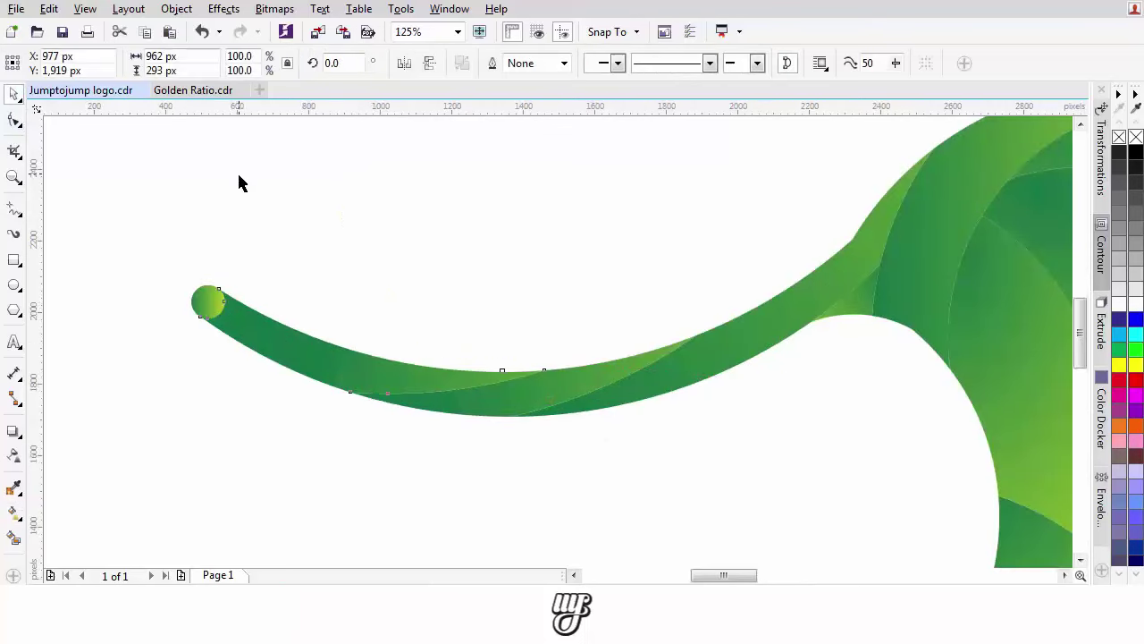
pyautogui.scroll(3, 206, 299)
pyautogui.click(346, 380)
pyautogui.click(496, 66)
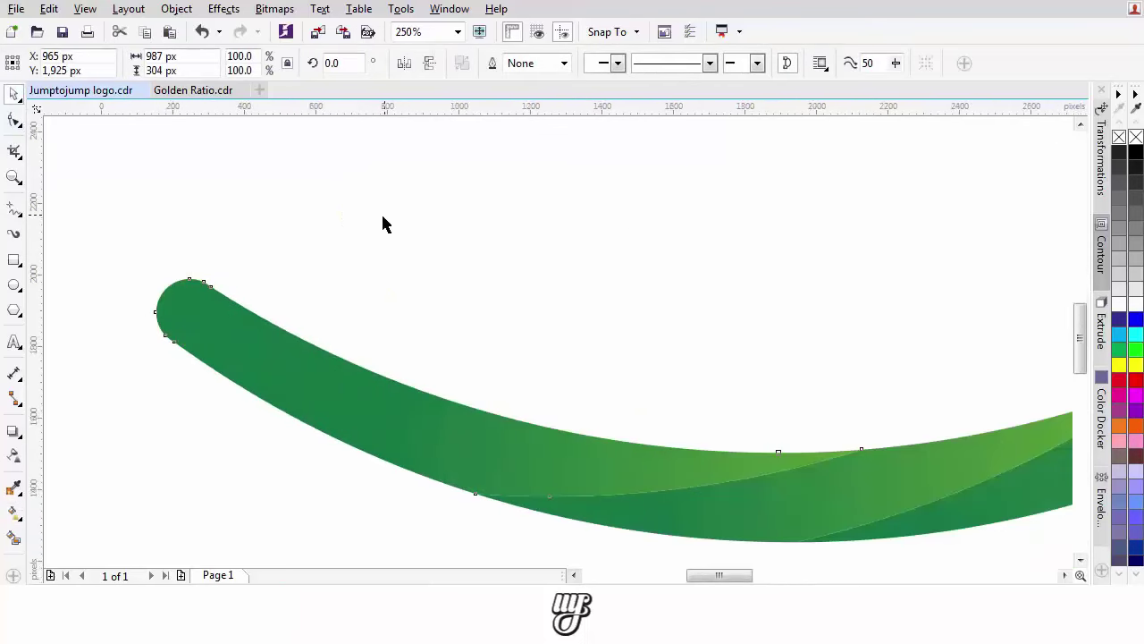
pyautogui.scroll(-2, 382, 216)
pyautogui.click(531, 225)
# - Select all the kangaroo shapes and scale them down about their centre to about 1,890 by 937 px
pyautogui.scroll(-1, 533, 227)
pyautogui.moveTo(643, 248); pyautogui.dragTo(559, 288)
pyautogui.scroll(1, 633, 255)
pyautogui.scroll(-1, 663, 299)
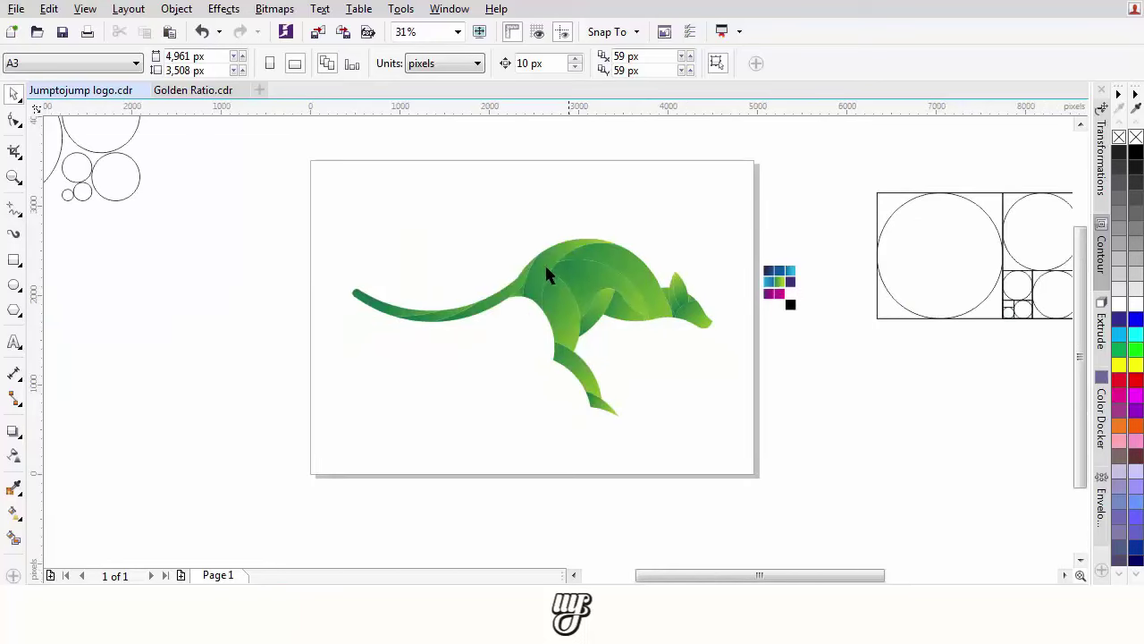
pyautogui.moveTo(323, 203); pyautogui.dragTo(720, 432)
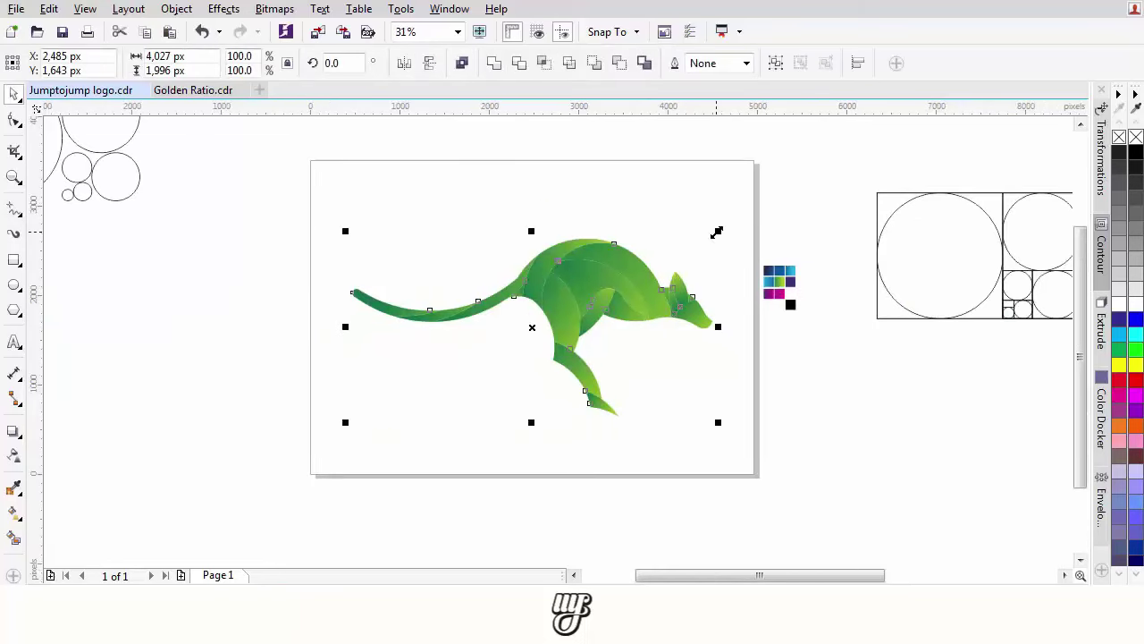
pyautogui.moveTo(717, 233); pyautogui.dragTo(620, 282)
pyautogui.scroll(1, 552, 315)
pyautogui.moveTo(864, 272); pyautogui.dragTo(684, 264)
pyautogui.click(685, 265)
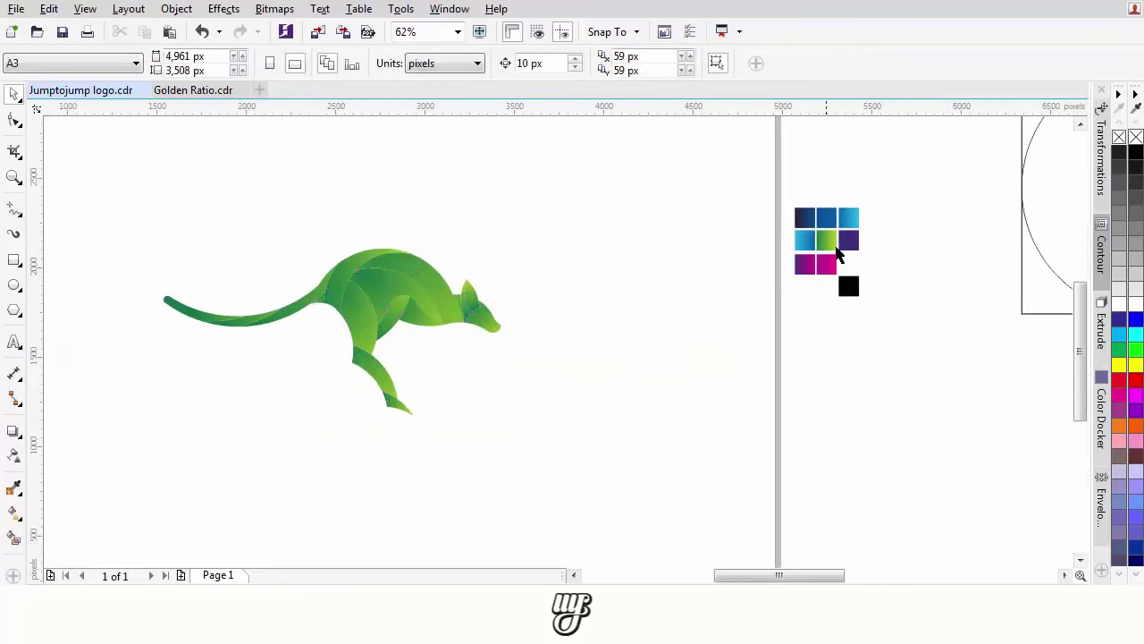
pyautogui.moveTo(382, 312); pyautogui.dragTo(459, 337)
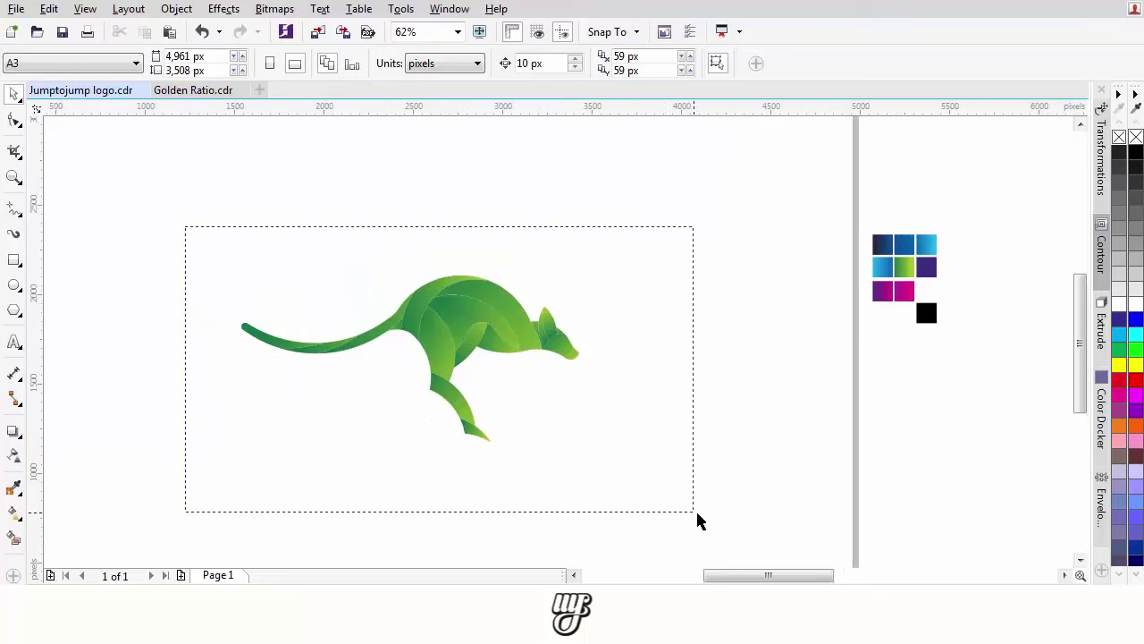
pyautogui.moveTo(698, 514); pyautogui.dragTo(694, 512)
pyautogui.scroll(-1, 531, 316)
pyautogui.moveTo(492, 317); pyautogui.dragTo(565, 336)
pyautogui.scroll(1, 564, 336)
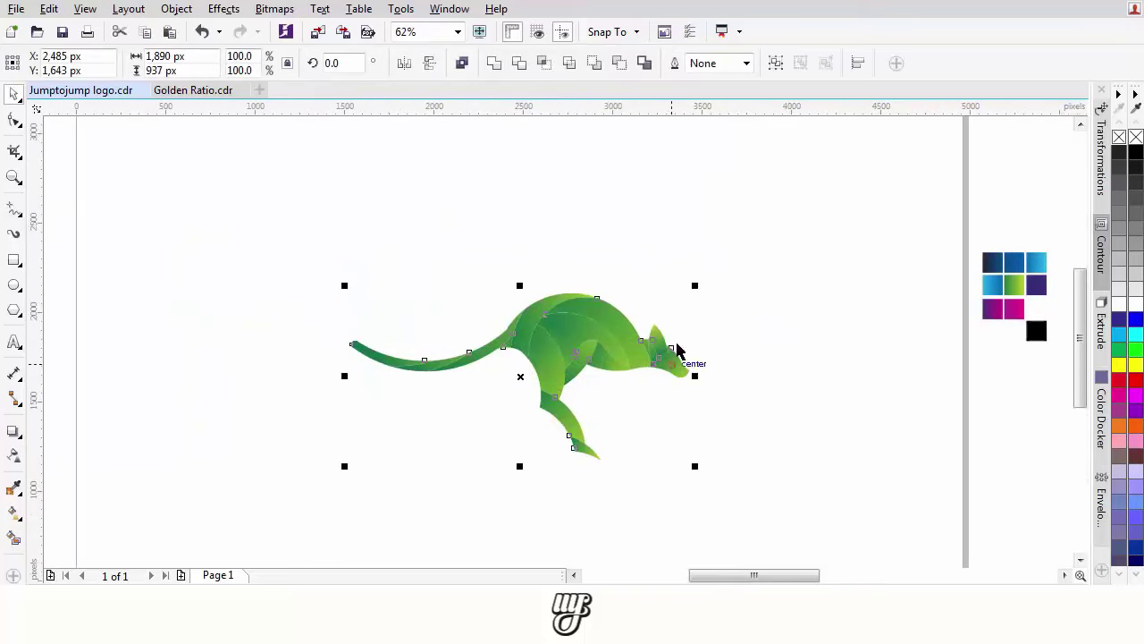
pyautogui.click(116, 246)
# - Draw a rectangle about 2,340 by 1,540 px around the kangaroo
pyautogui.click(15, 261)
pyautogui.scroll(-2, 371, 302)
pyautogui.scroll(2, 369, 304)
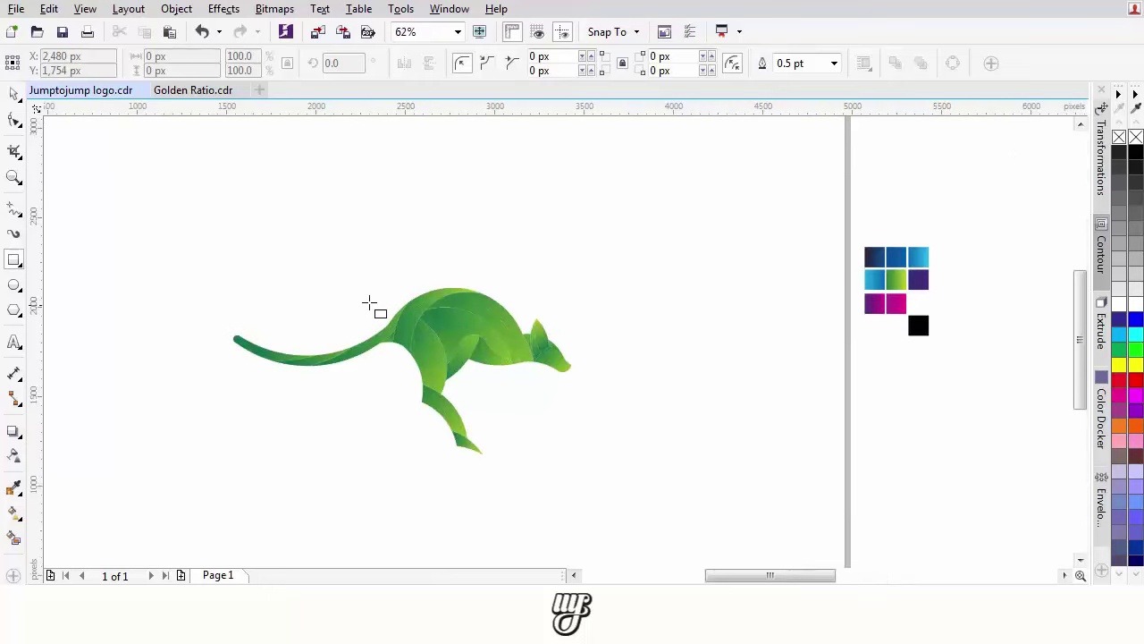
pyautogui.moveTo(209, 248)
pyautogui.mouseDown()
pyautogui.moveTo(634, 488)
pyautogui.moveTo(616, 514)
pyautogui.moveTo(628, 521)
pyautogui.mouseUp()
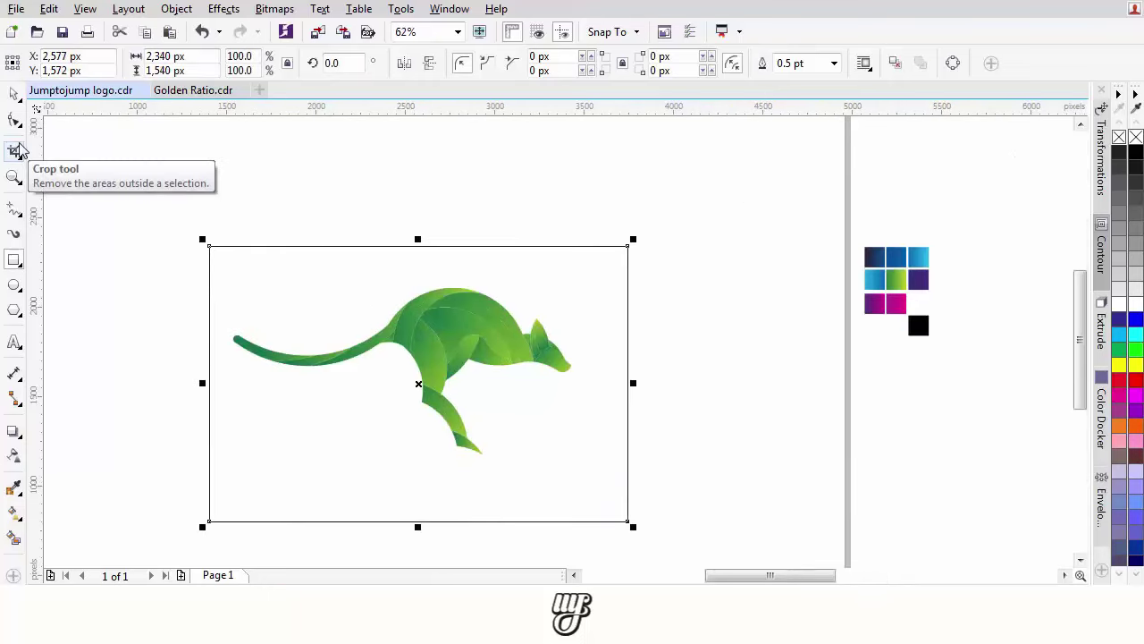
# - Make a copy of the rectangle squashed to 25% height (385 px), keeping it along the original's lower edge
pyautogui.click(13, 94)
pyautogui.click(474, 219)
pyautogui.scroll(-1, 537, 237)
pyautogui.scroll(1, 516, 251)
pyautogui.click(473, 222)
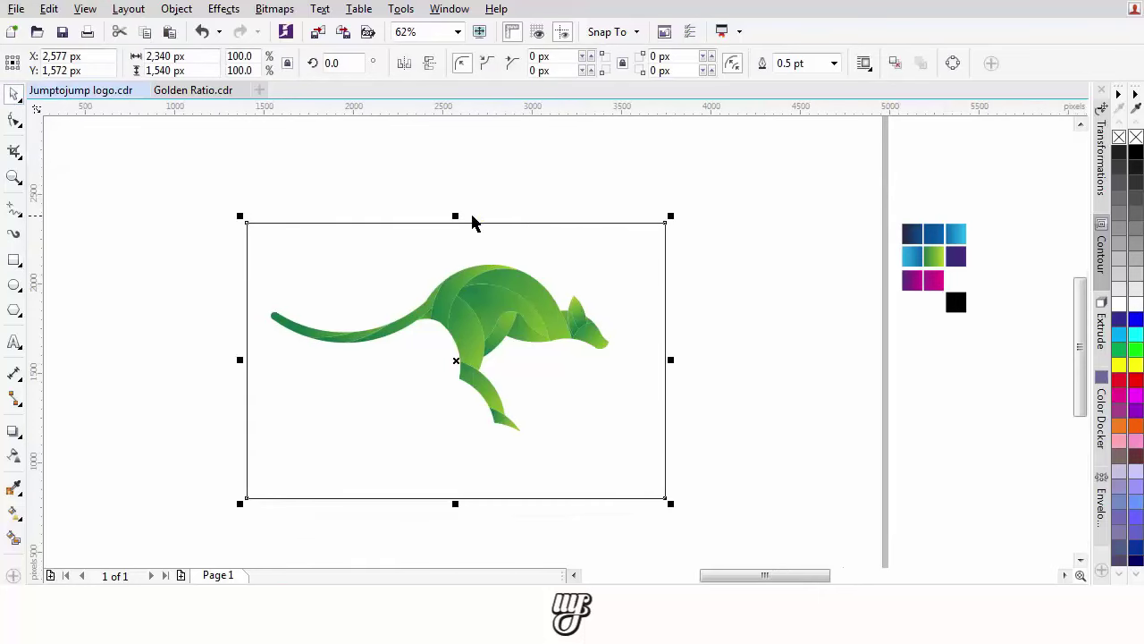
pyautogui.moveTo(456, 215); pyautogui.dragTo(487, 422)
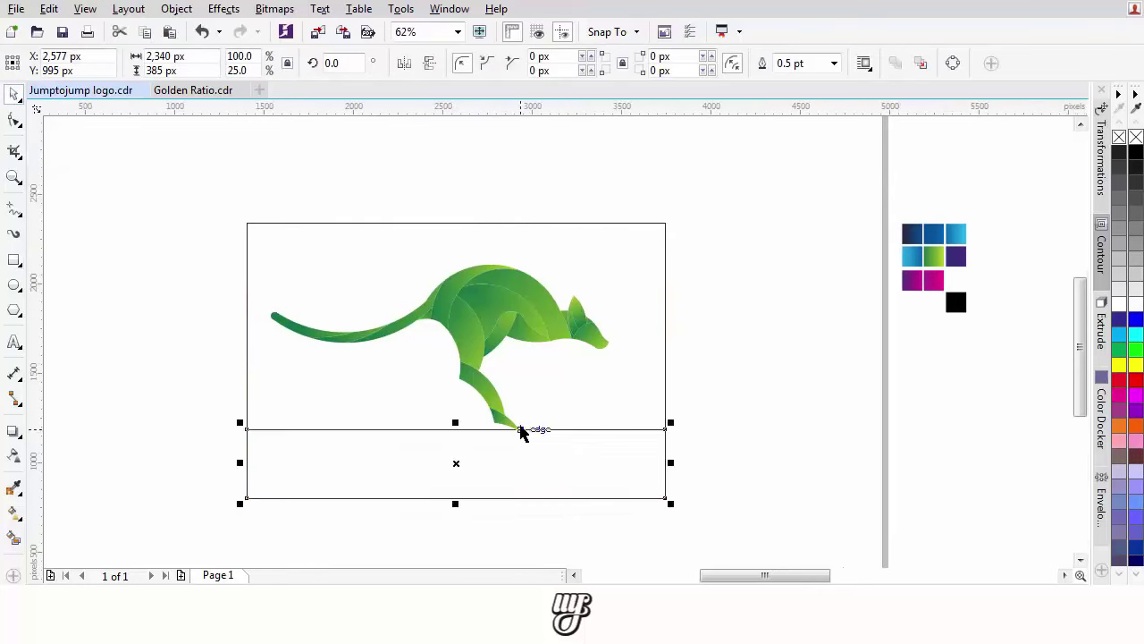
# - Select both rectangles and shift them slightly down and right to X 2,584 px, Y 1,559 px
pyautogui.scroll(4, 518, 431)
pyautogui.scroll(-4, 527, 427)
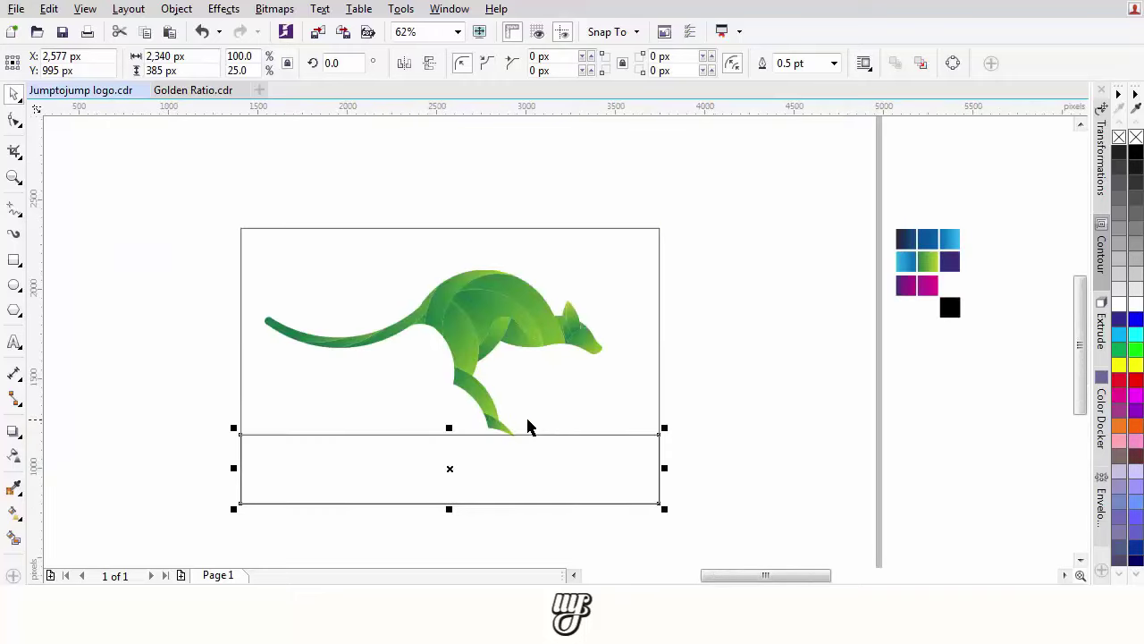
pyautogui.keyDown('shift'); pyautogui.click(527, 415); pyautogui.keyUp('shift')
pyautogui.scroll(5, 518, 429)
pyautogui.moveTo(523, 450); pyautogui.dragTo(533, 462)
pyautogui.scroll(-8, 527, 456)
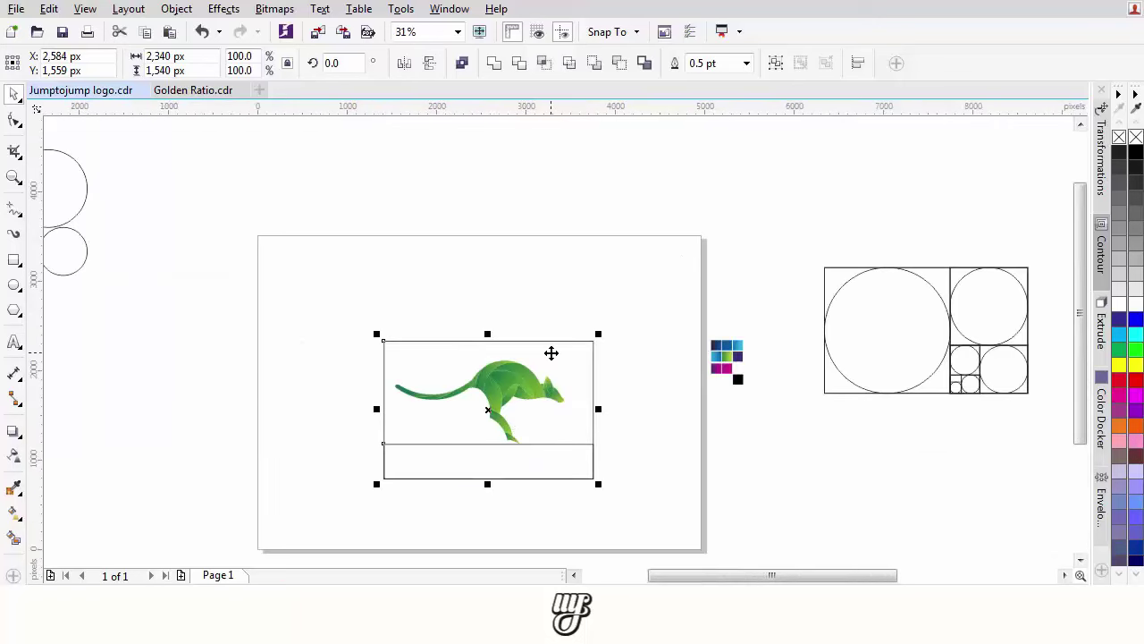
# - Select the kangaroo and scale it down about its centre to about 1,208 by 599 px
pyautogui.click(487, 308)
pyautogui.scroll(2, 514, 375)
pyautogui.click(570, 338)
pyautogui.scroll(4, 505, 460)
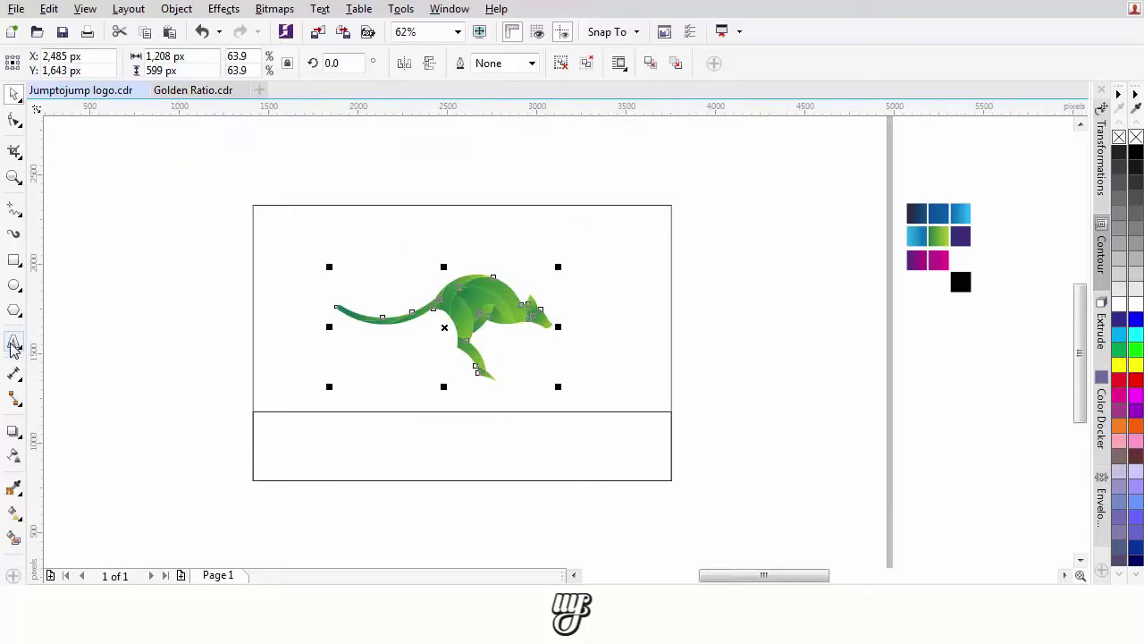
# - Add the text "jumptojump" on the empty page area beside the rectangle, level with the kangaroo's leg
pyautogui.click(13, 344)
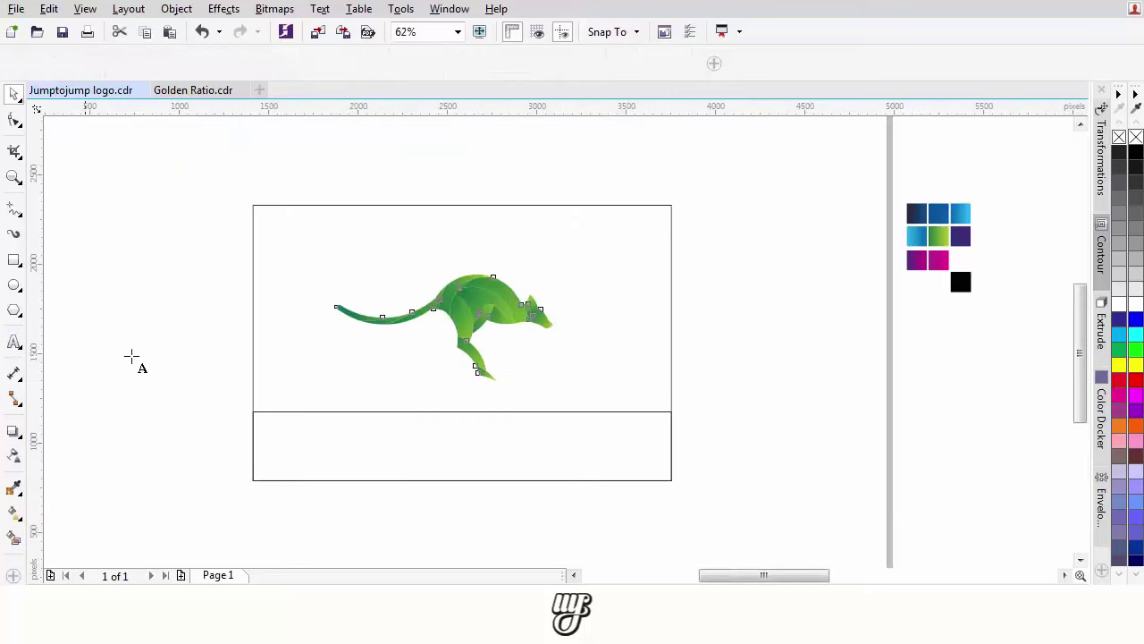
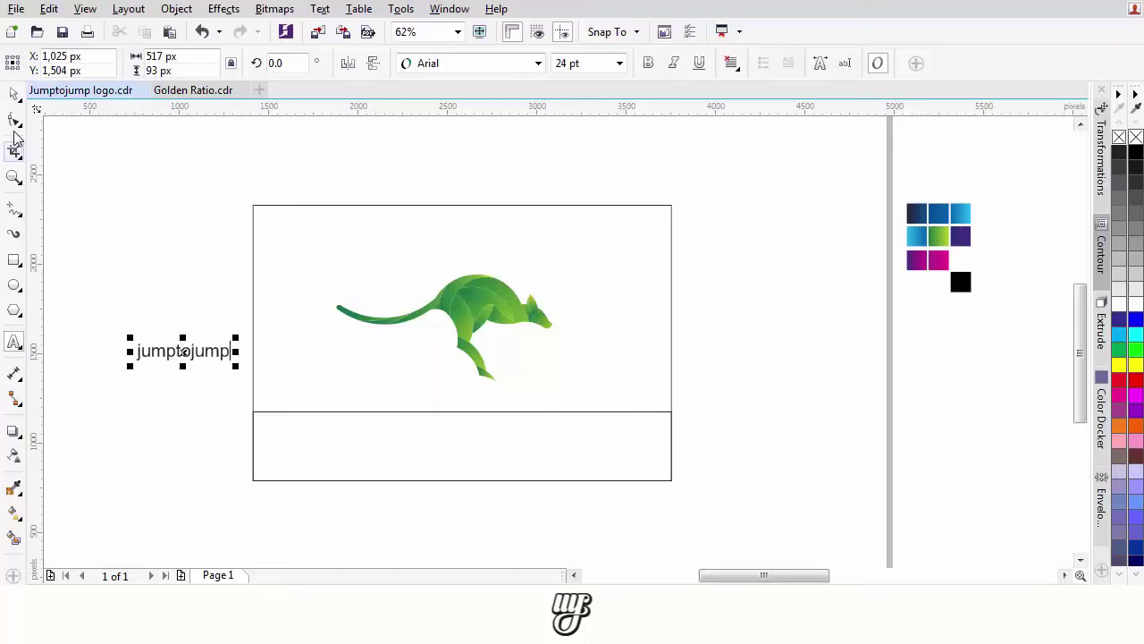
pyautogui.click(14, 94)
# - Try the Berlin Sans FB font on the jumptojump text
pyautogui.click(450, 63)
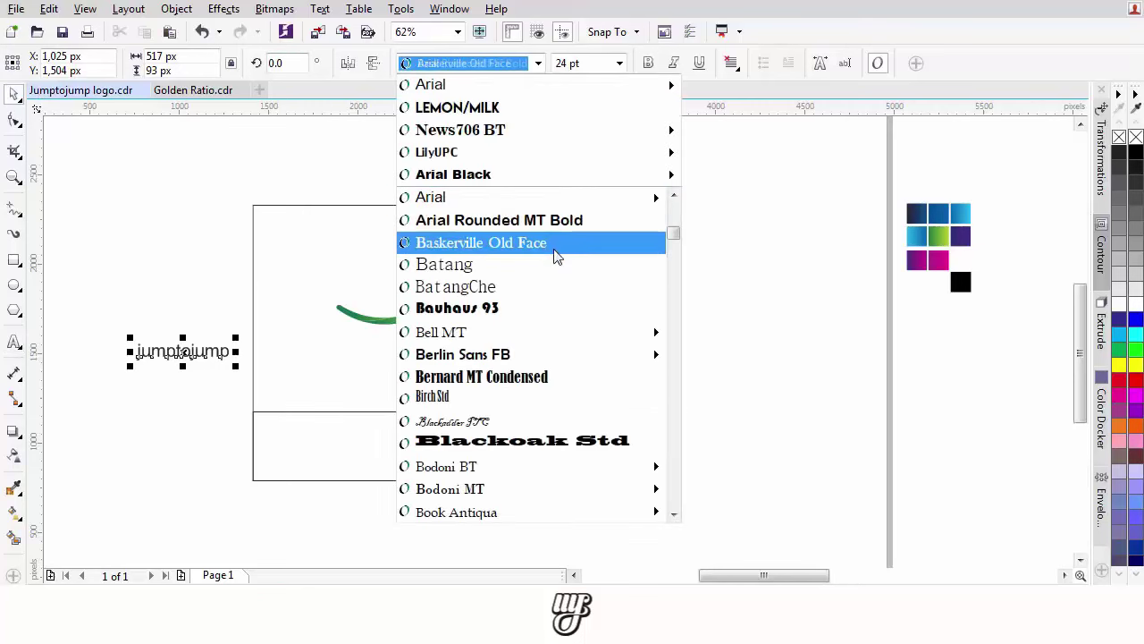
pyautogui.scroll(-2, 537, 255)
pyautogui.click(465, 220)
pyautogui.scroll(3, 210, 344)
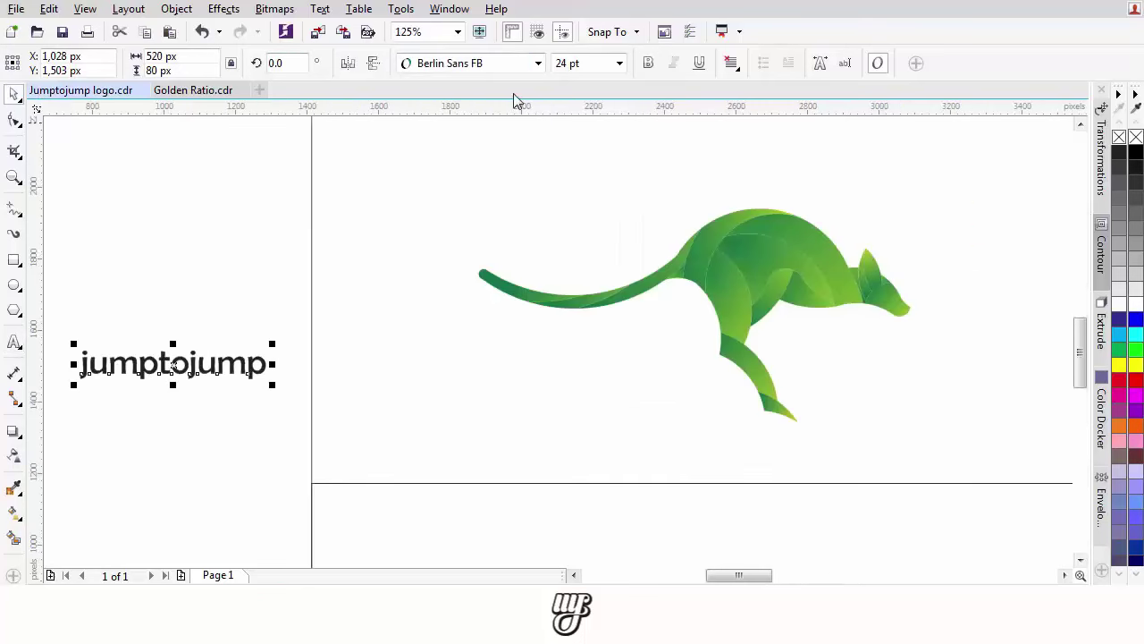
# - Browse further through the fonts and try Geometr415 Blk BT on the jumptojump text
pyautogui.click(508, 62)
pyautogui.scroll(-5, 585, 380)
pyautogui.scroll(-10, 579, 399)
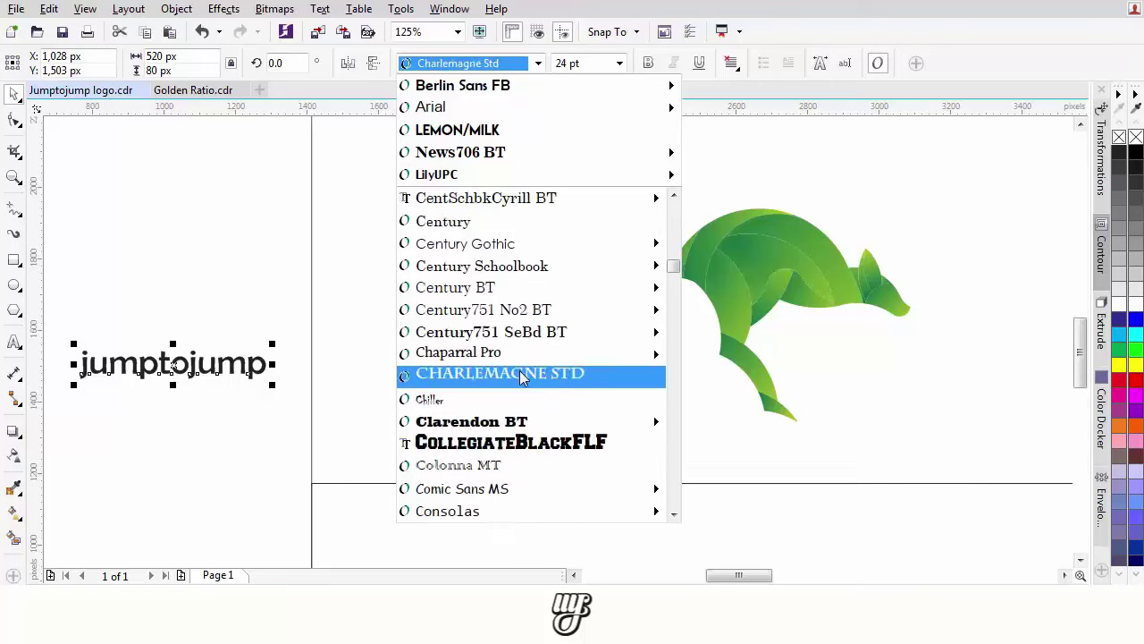
pyautogui.scroll(-10, 527, 480)
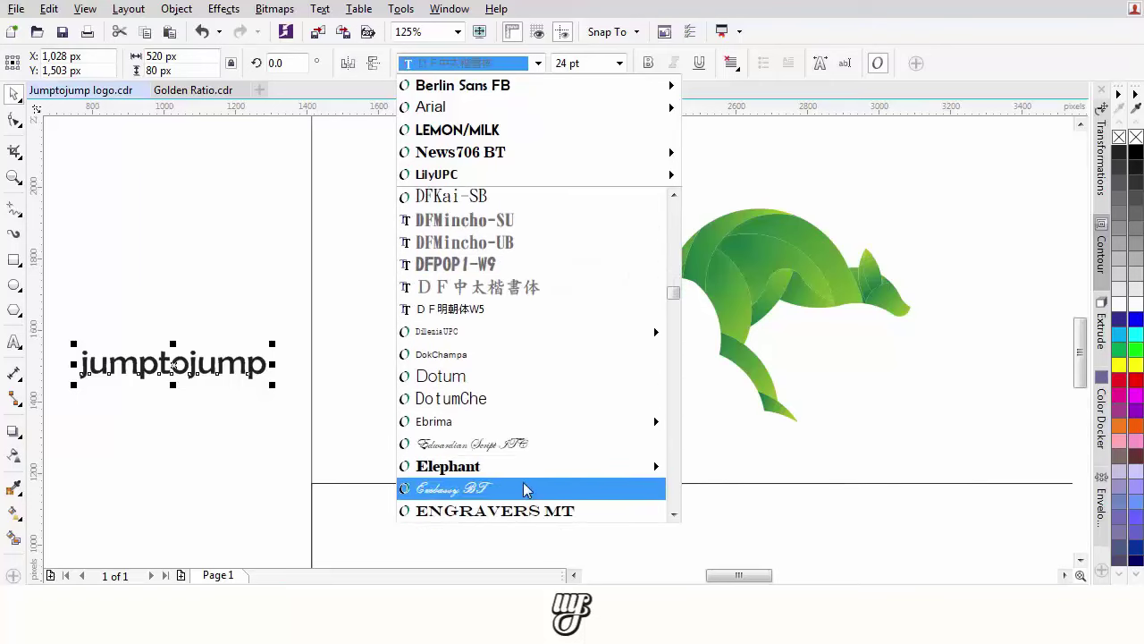
pyautogui.scroll(-6, 544, 466)
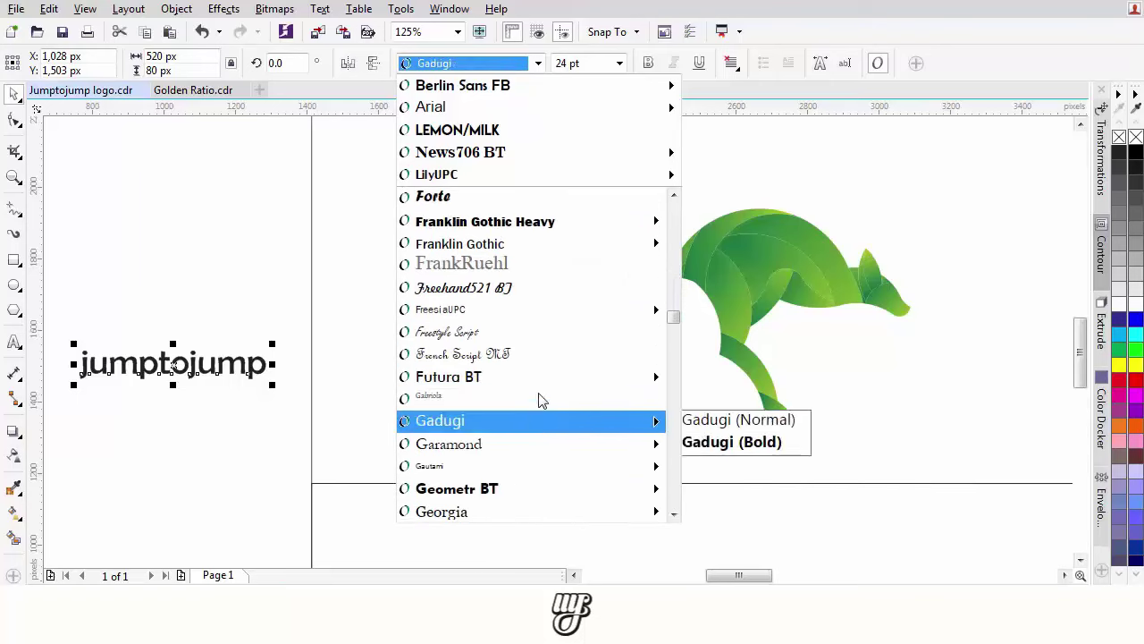
pyautogui.click(536, 355)
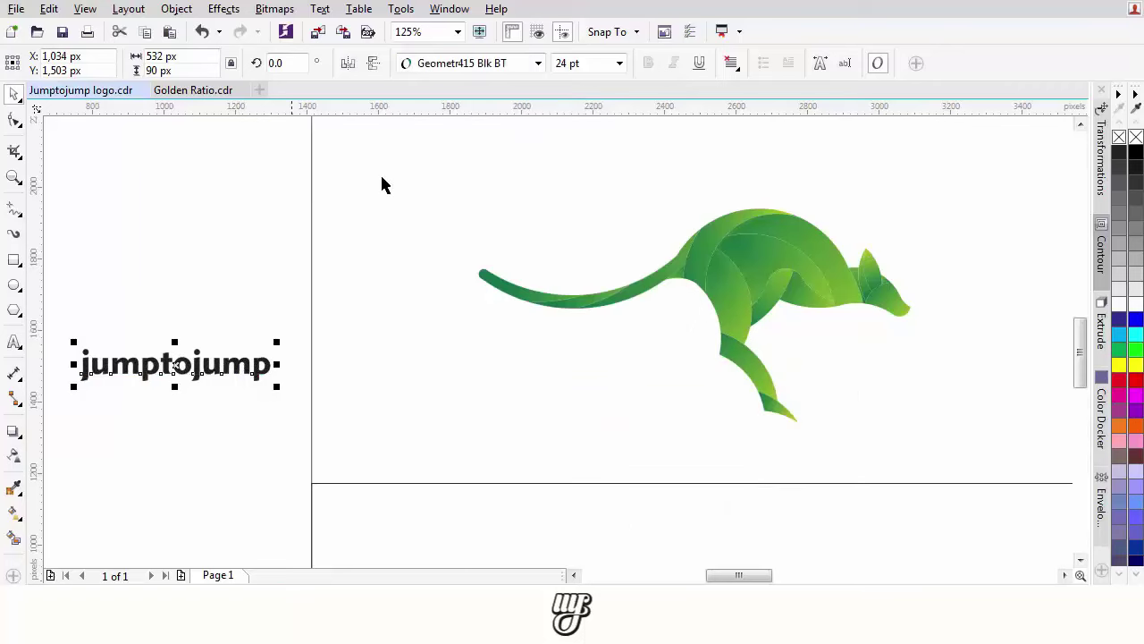
# - Preview more fonts on the jumptojump text, try Lemon/Milk, and return the text to Arial
pyautogui.click(538, 63)
pyautogui.scroll(-7, 537, 485)
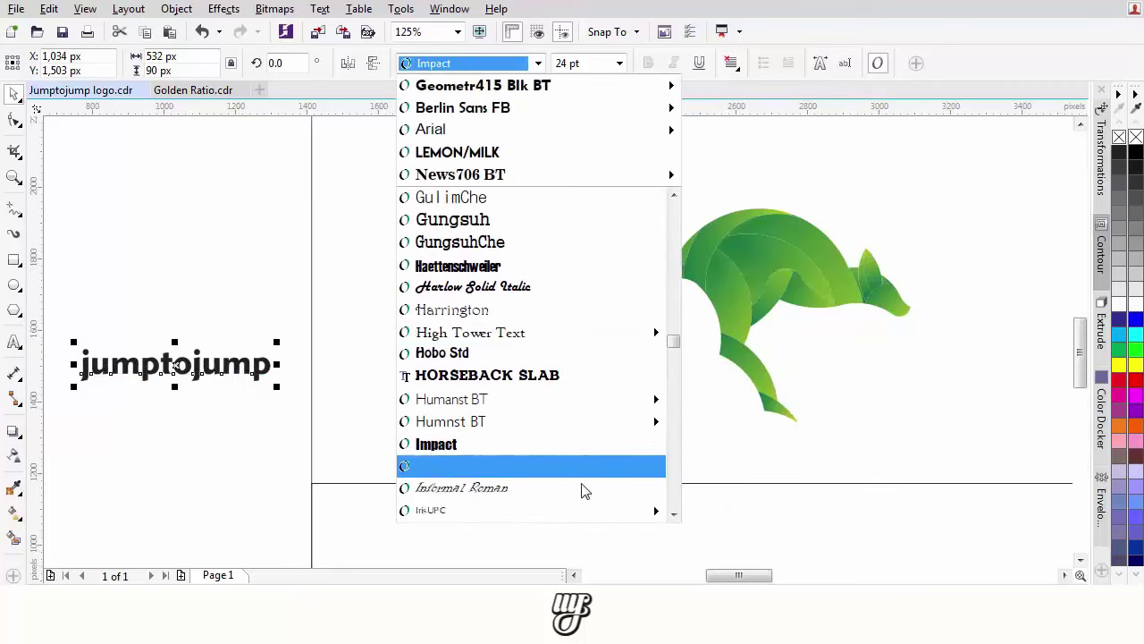
pyautogui.scroll(-8, 549, 495)
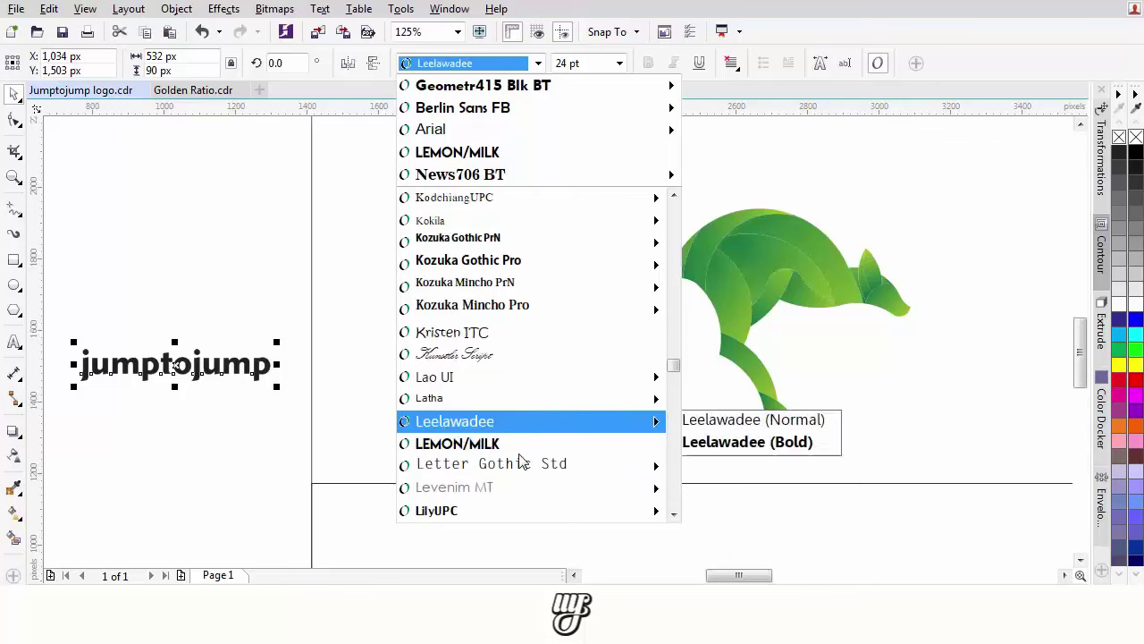
pyautogui.scroll(-5, 522, 461)
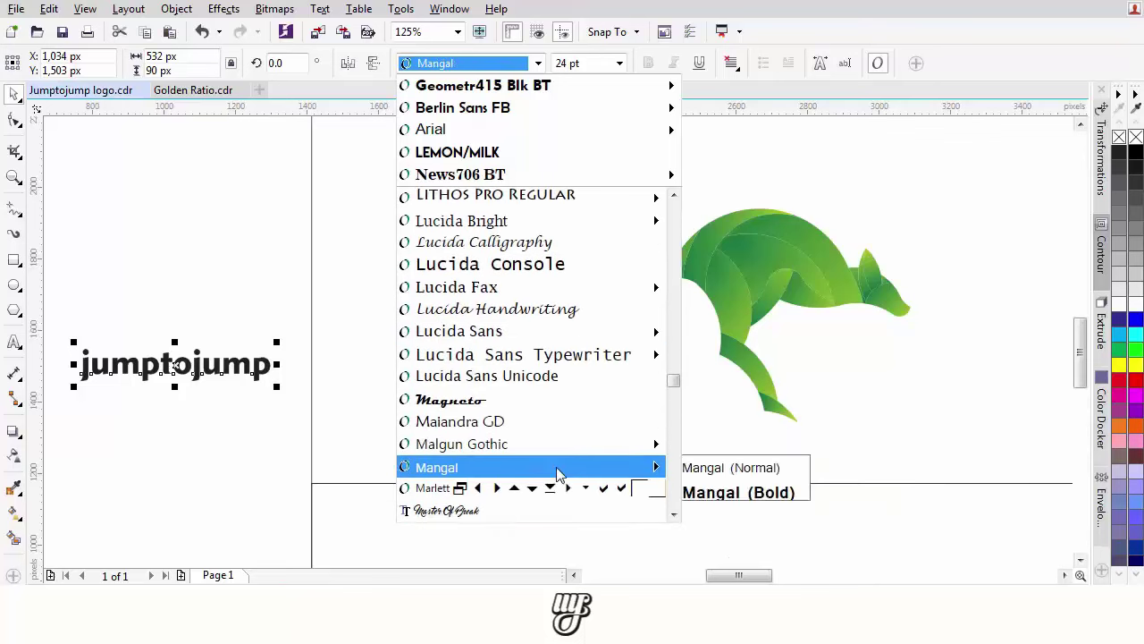
pyautogui.scroll(-8, 557, 471)
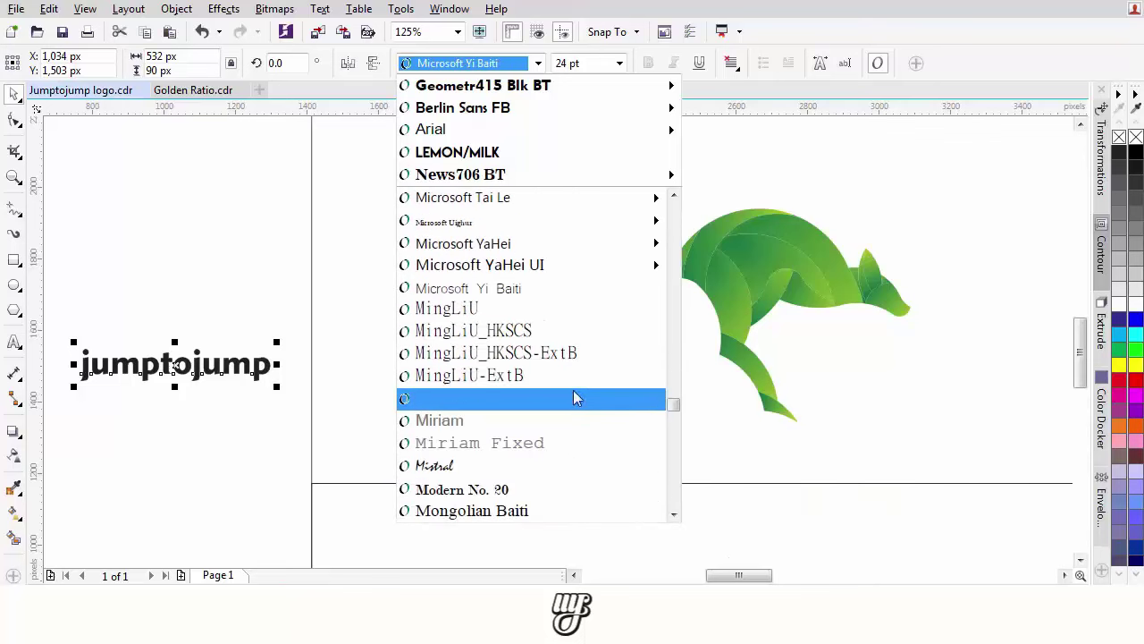
pyautogui.scroll(-6, 573, 397)
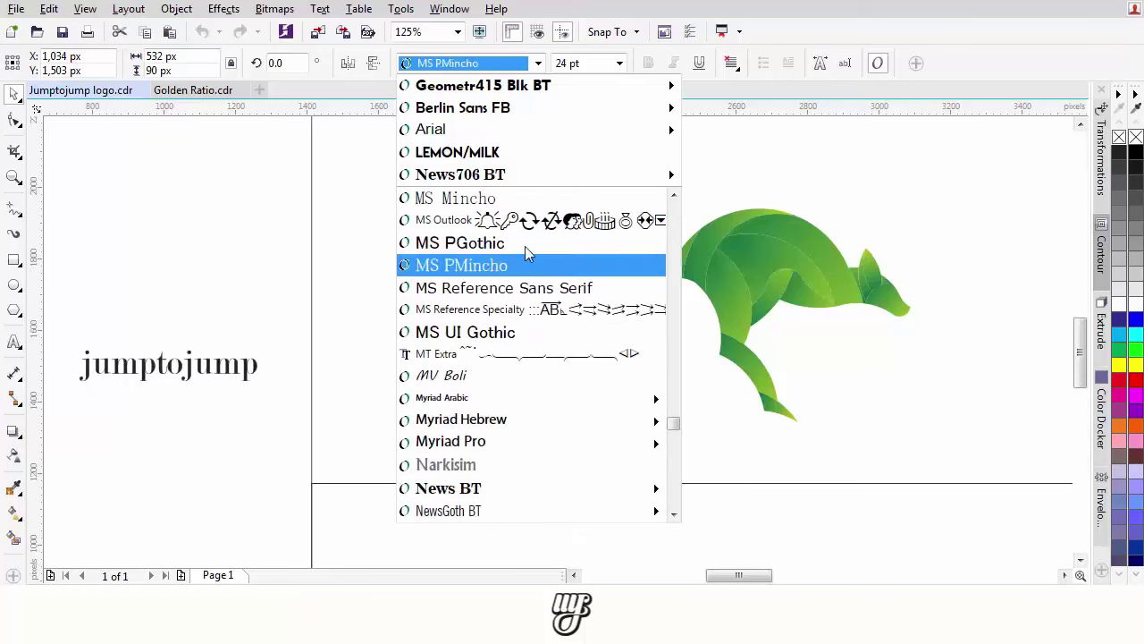
pyautogui.click(535, 153)
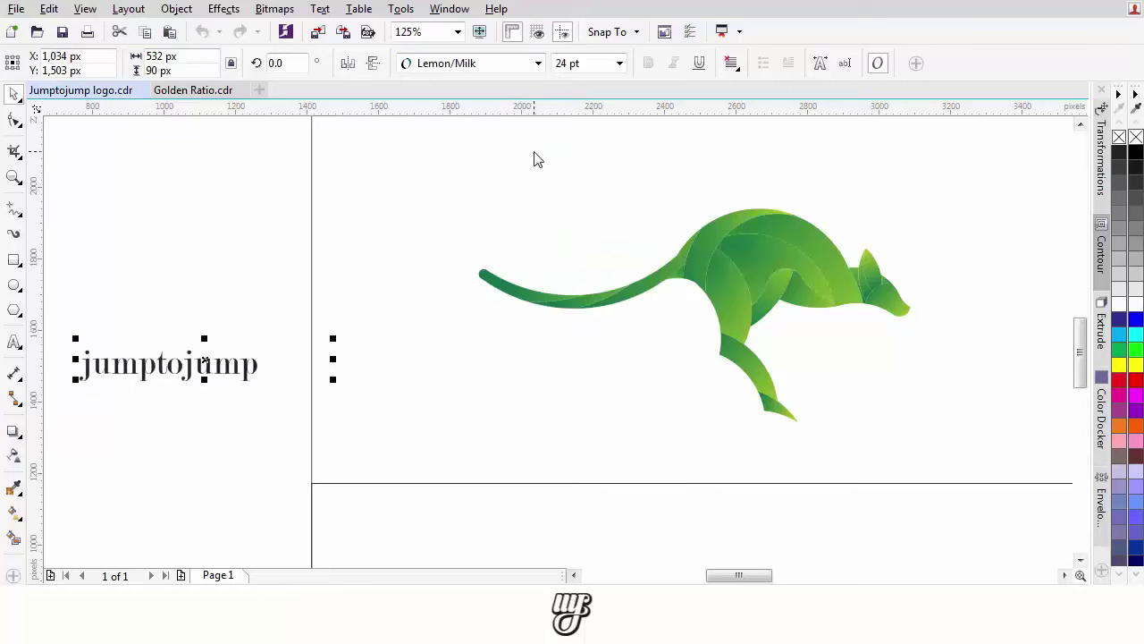
pyautogui.click(474, 63)
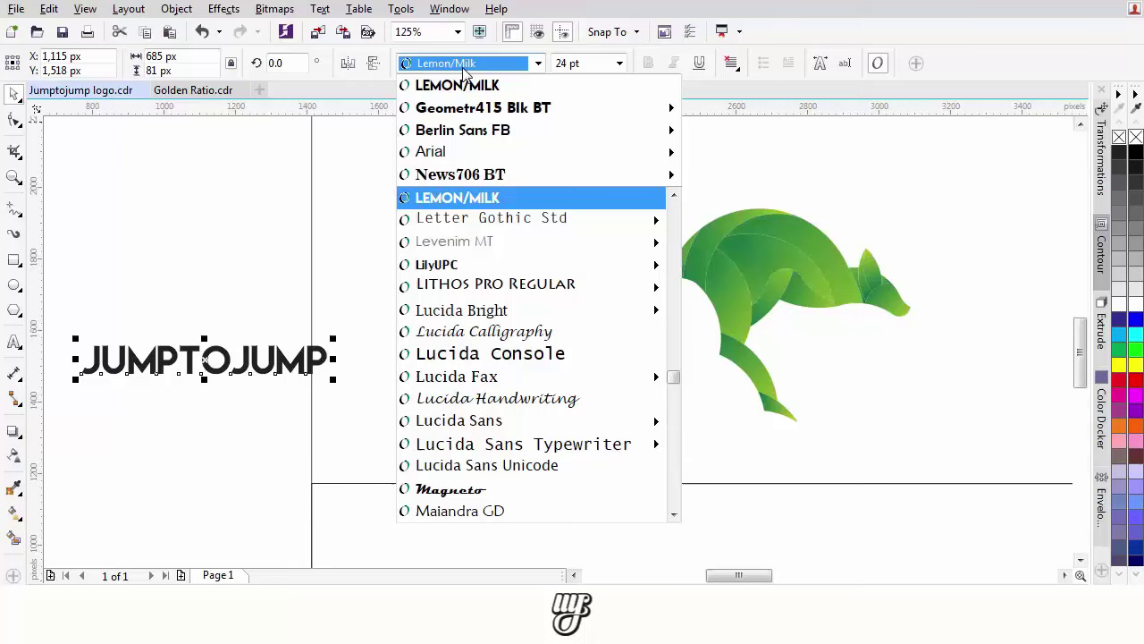
pyautogui.click(462, 153)
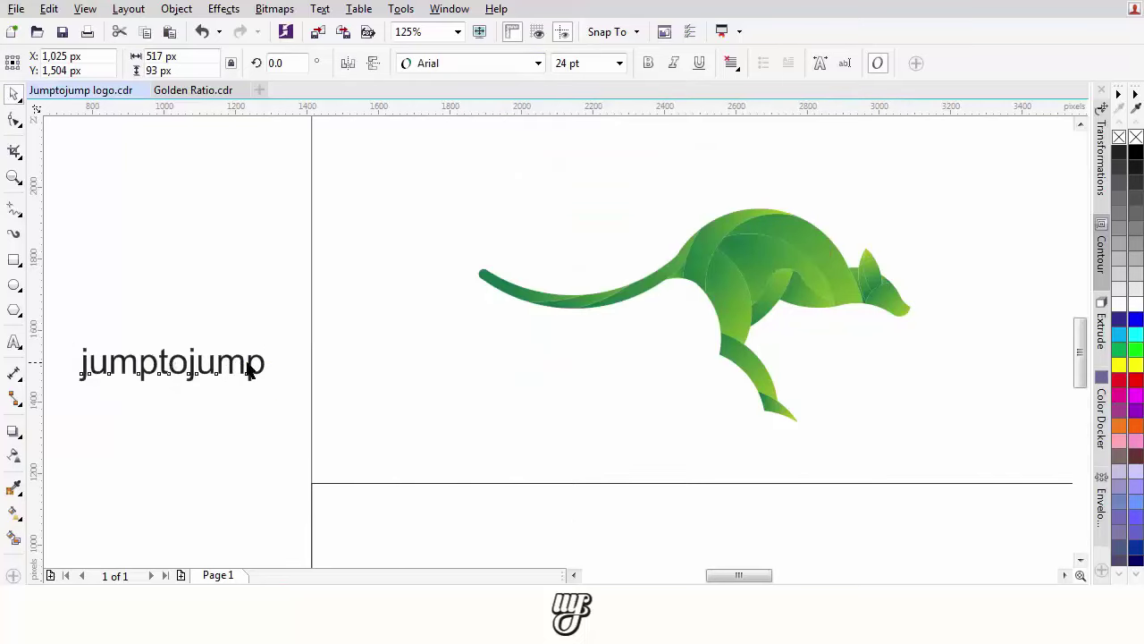
# - Move the jumptojump text to just below the kangaroo's foot and colour it grey
pyautogui.moveTo(245, 366); pyautogui.dragTo(823, 458)
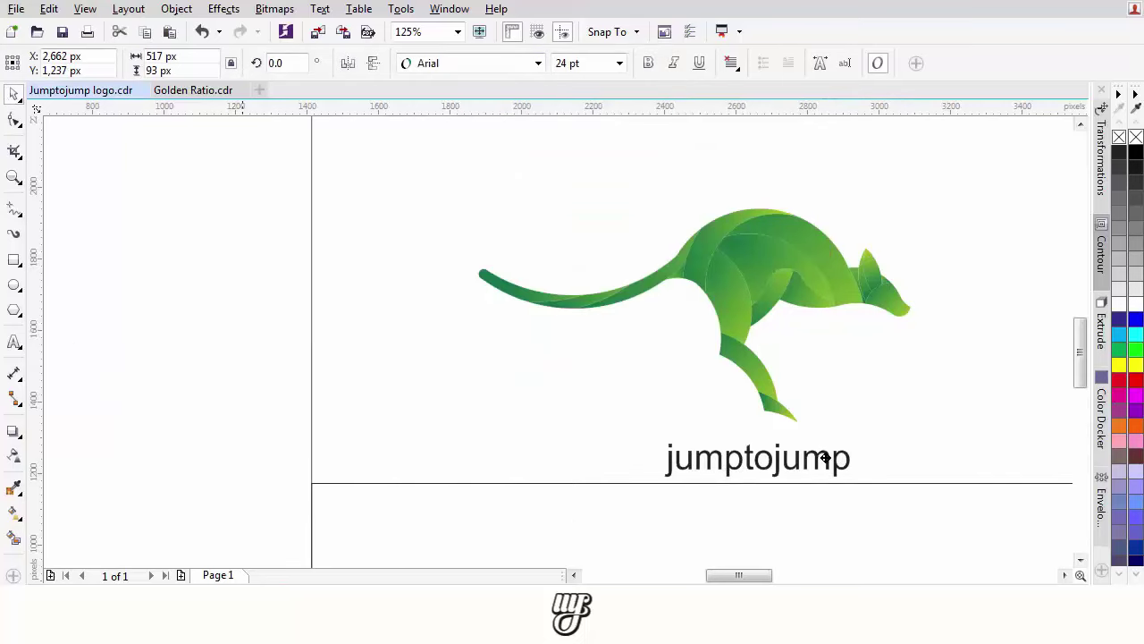
pyautogui.click(1135, 245)
pyautogui.scroll(-1, 730, 381)
pyautogui.scroll(1, 923, 435)
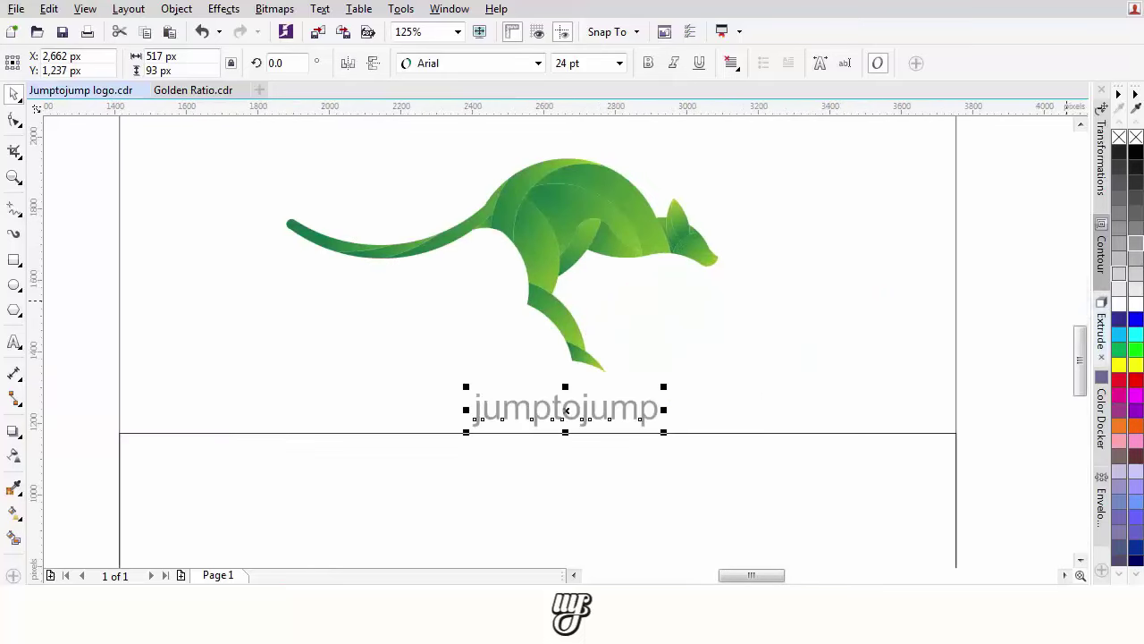
# - Make the "tojump" part of the text bold, leaving the first "jump" in regular weight
pyautogui.doubleClick(585, 410)
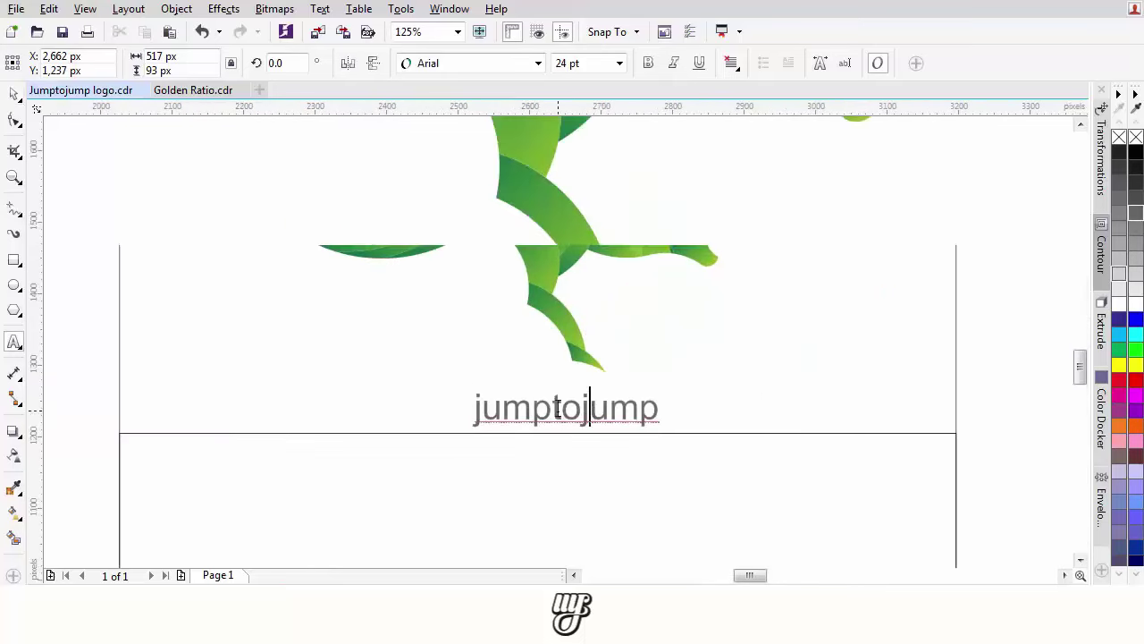
pyautogui.scroll(2, 545, 409)
pyautogui.moveTo(544, 407); pyautogui.dragTo(789, 399)
pyautogui.hotkey('ctrl', 'b')
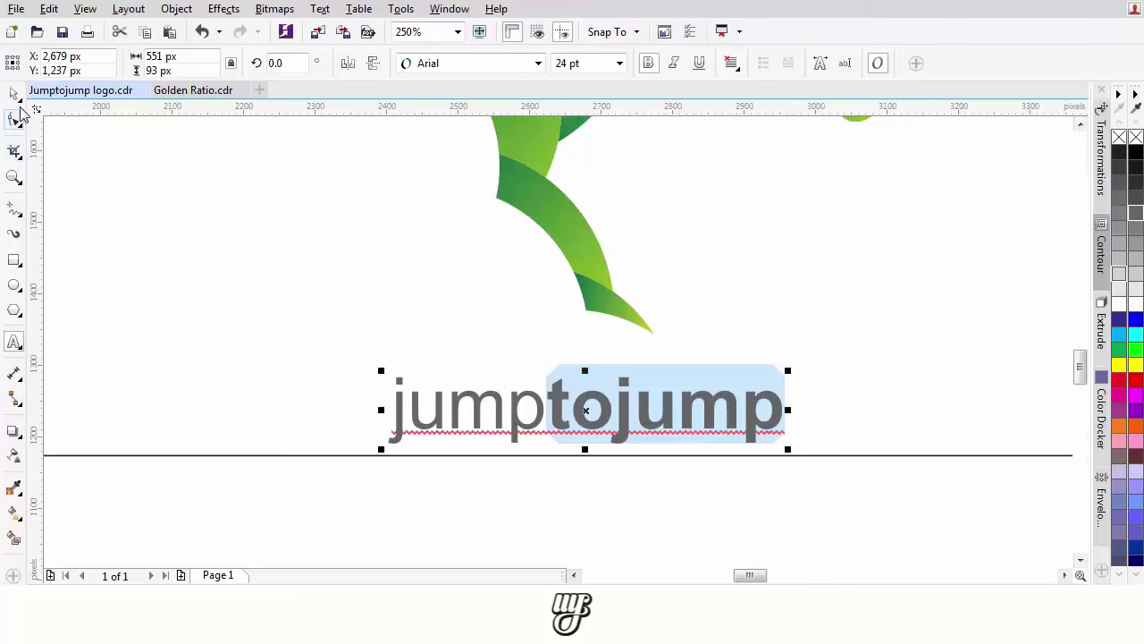
pyautogui.click(15, 94)
pyautogui.scroll(-2, 549, 342)
# - Tighten the letter spacing of the jumptojump text and enlarge it to about 863 by 156 px
pyautogui.click(13, 122)
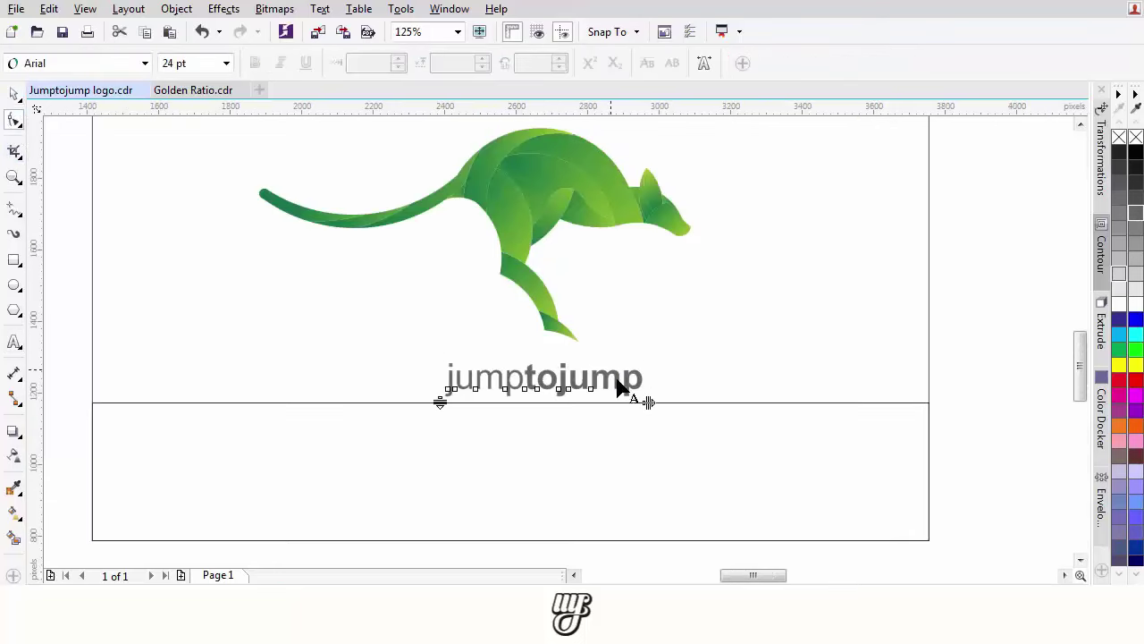
pyautogui.moveTo(649, 405); pyautogui.dragTo(629, 403)
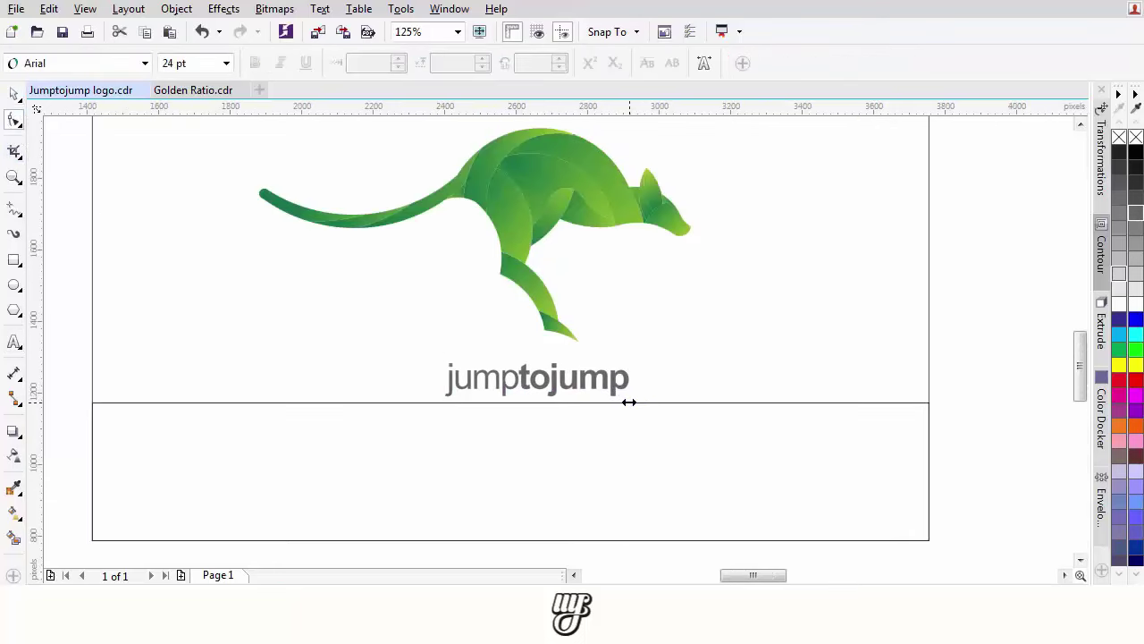
pyautogui.click(14, 94)
pyautogui.moveTo(632, 356); pyautogui.dragTo(697, 347)
pyautogui.scroll(-1, 626, 327)
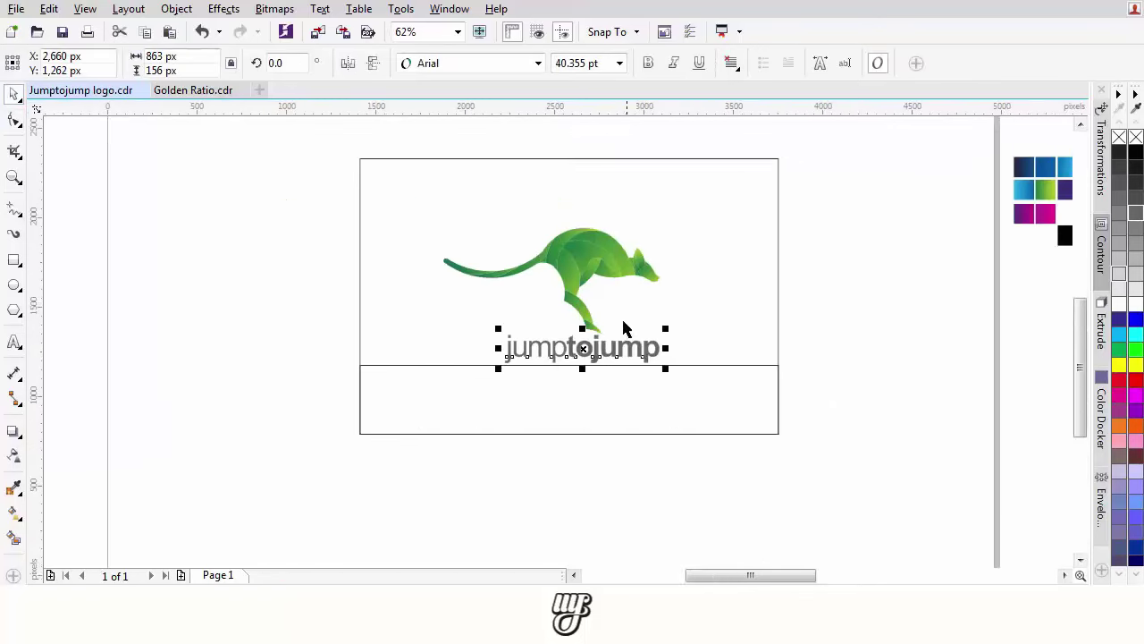
# - Fill the large rectangle behind the kangaroo with black
pyautogui.moveTo(590, 380); pyautogui.dragTo(592, 376)
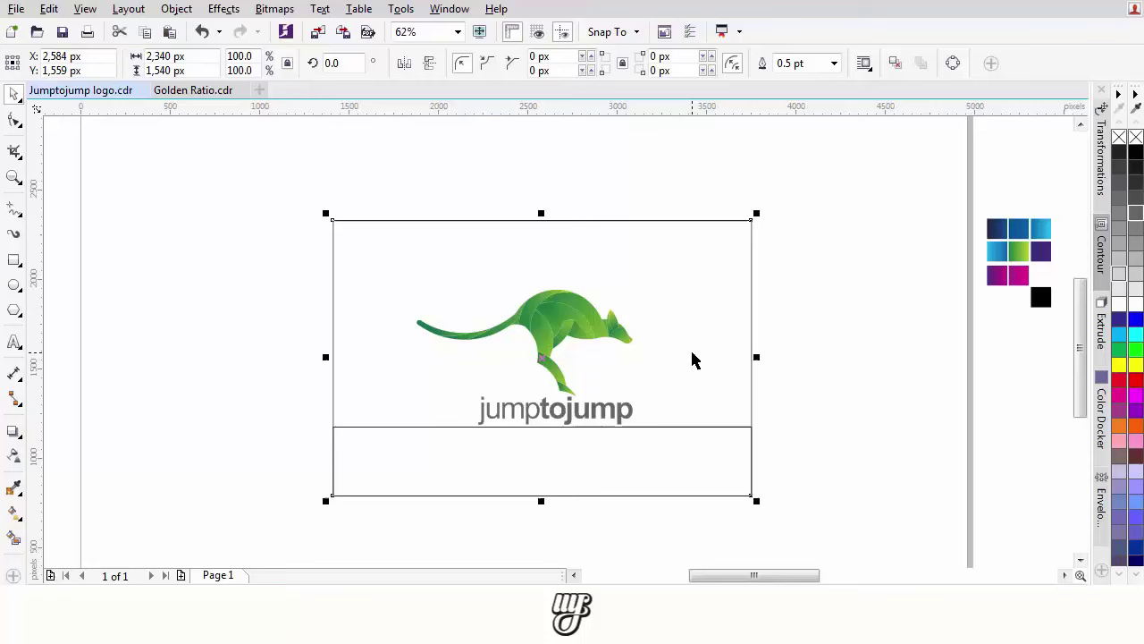
pyautogui.click(1135, 153)
pyautogui.scroll(1, 569, 324)
pyautogui.scroll(-1, 569, 323)
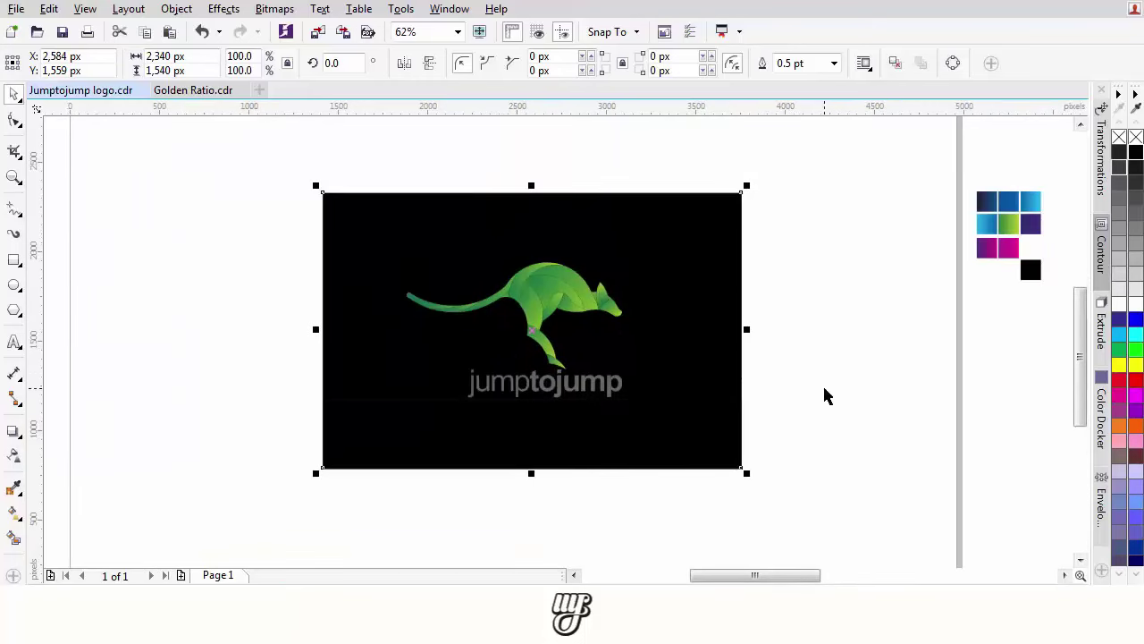
pyautogui.click(825, 396)
# - Enlarge the jumptojump text about its centre to about 1,443 by 260 px
pyautogui.click(684, 403)
pyautogui.moveTo(568, 381); pyautogui.dragTo(566, 395)
pyautogui.scroll(1, 565, 388)
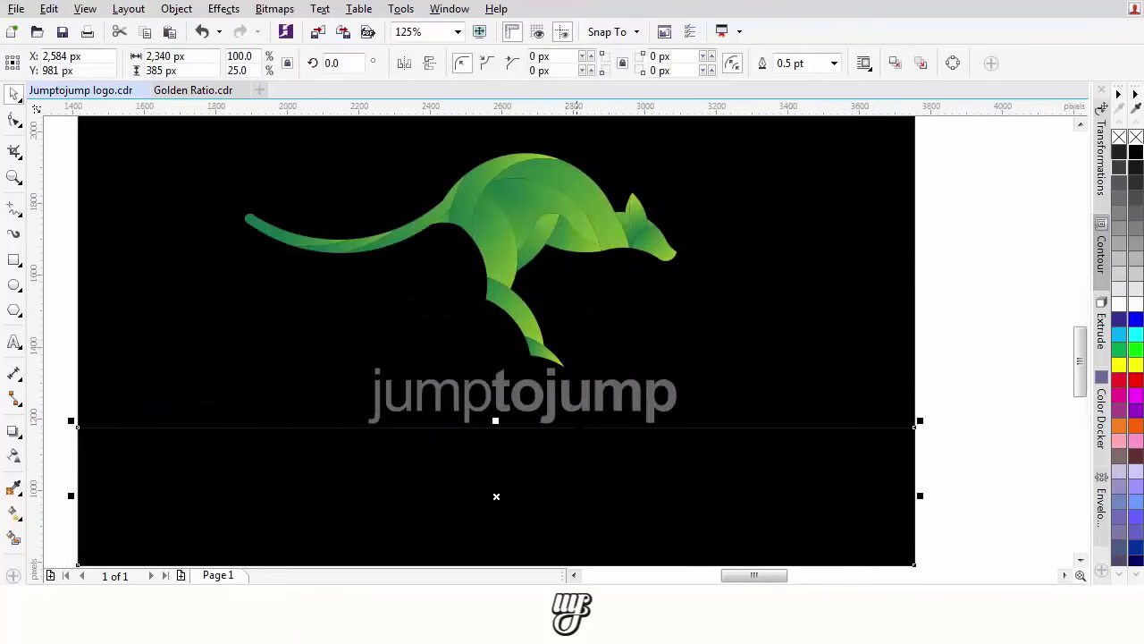
pyautogui.click(587, 398)
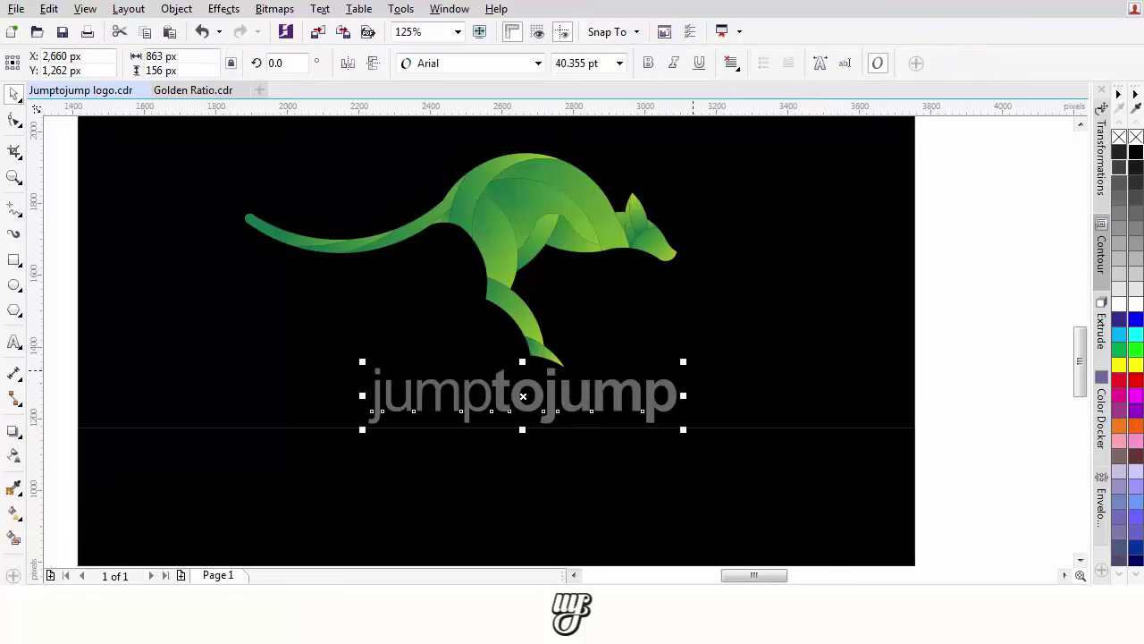
pyautogui.moveTo(685, 361); pyautogui.dragTo(791, 337)
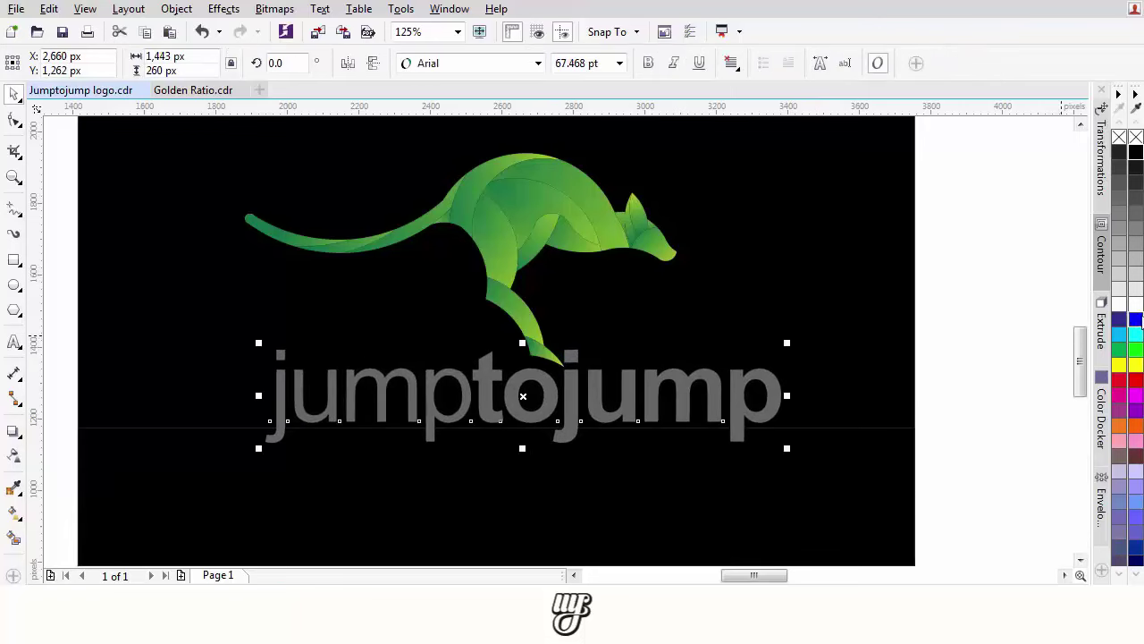
# - Fill the jumptojump text with white and move the kangaroo higher on the black background
pyautogui.click(1135, 308)
pyautogui.scroll(-1, 973, 350)
pyautogui.click(613, 328)
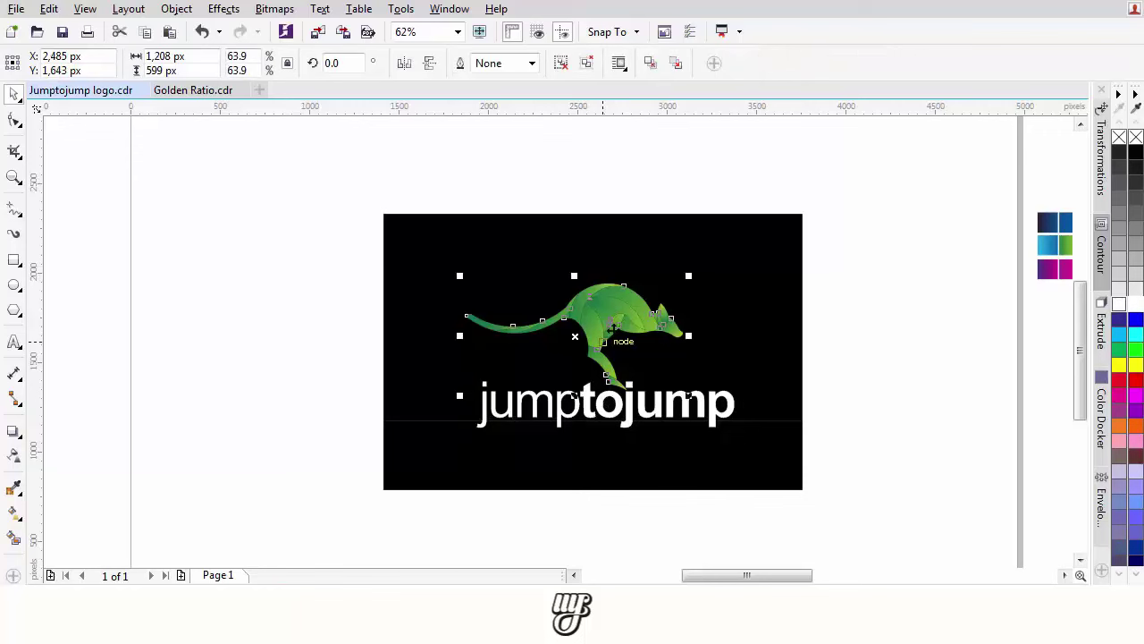
pyautogui.moveTo(613, 329); pyautogui.dragTo(616, 286)
# - Move the jumptojump text up beneath the kangaroo's foot and shrink it to about 568 by 102 px
pyautogui.moveTo(639, 400); pyautogui.dragTo(638, 375)
pyautogui.moveTo(741, 349)
pyautogui.mouseDown()
pyautogui.moveTo(731, 353)
pyautogui.moveTo(759, 346)
pyautogui.mouseUp()
pyautogui.moveTo(758, 409); pyautogui.dragTo(636, 352)
pyautogui.scroll(2, 620, 383)
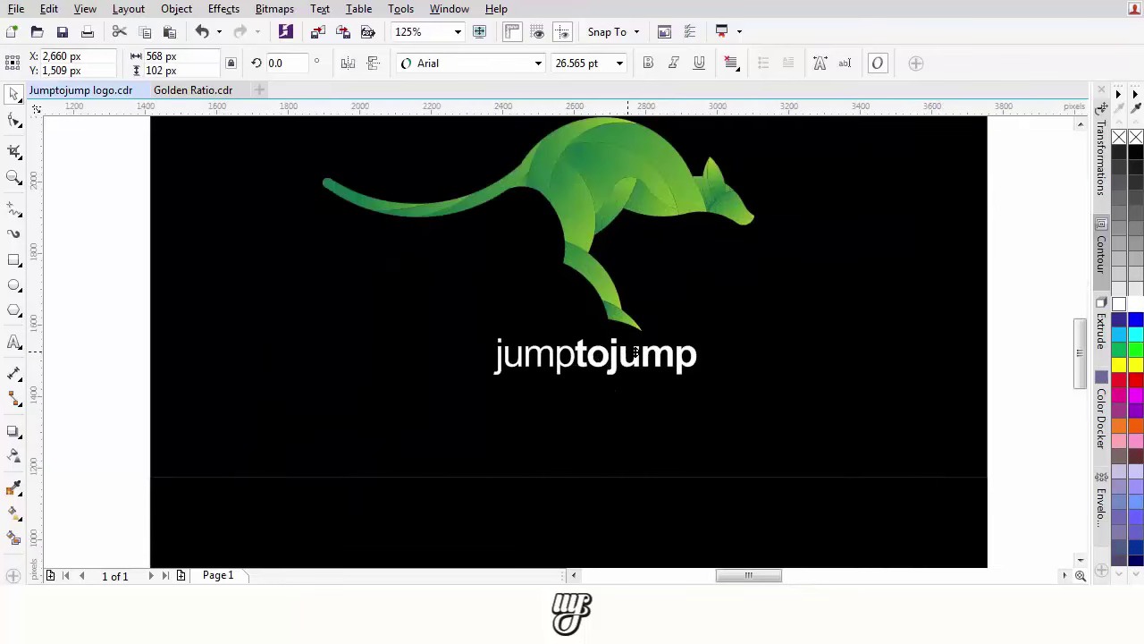
# - Try a much wider letter spacing on the jumptojump text and undo it
pyautogui.click(16, 120)
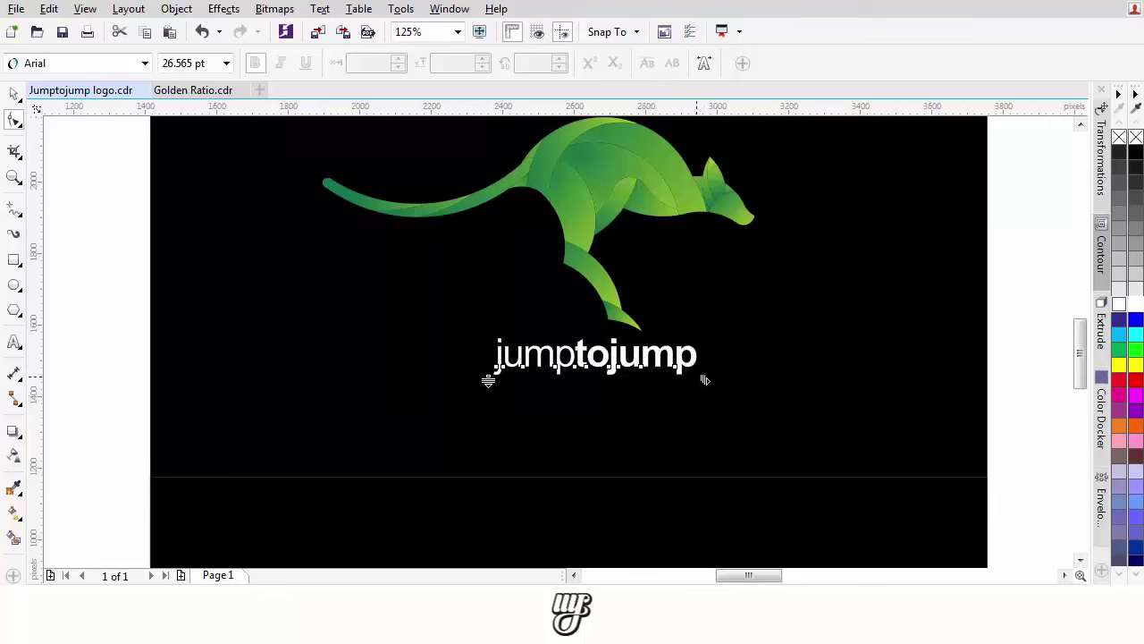
pyautogui.moveTo(704, 381); pyautogui.dragTo(869, 381)
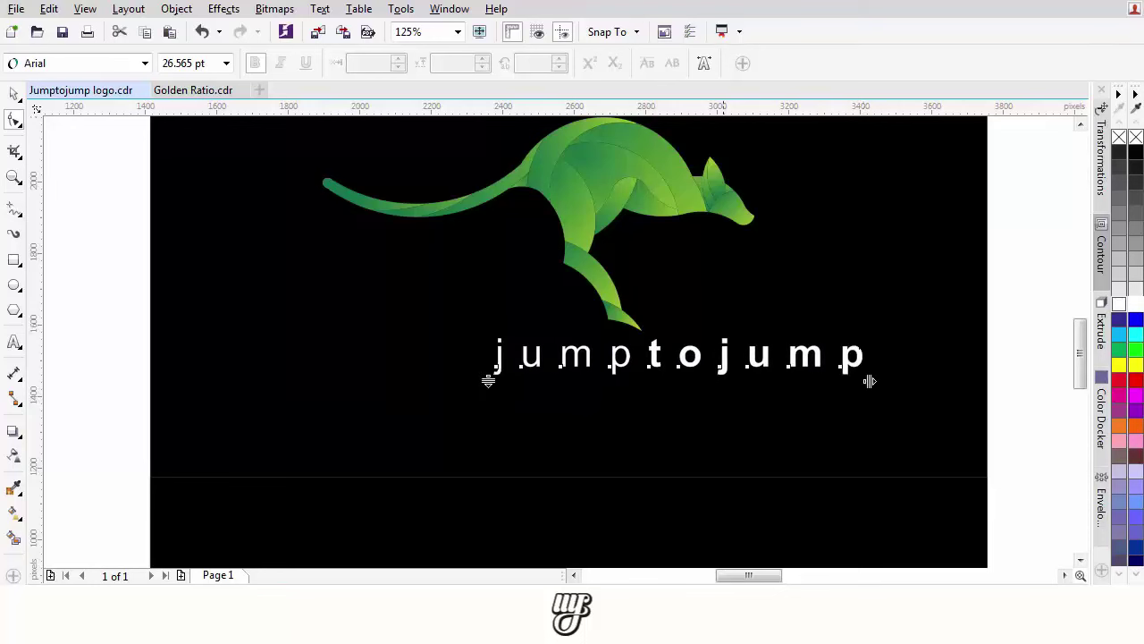
pyautogui.hotkey('ctrl', 'z')
# - Align the jumptojump text and the kangaroo on their vertical centre line
pyautogui.click(14, 94)
pyautogui.keyDown('shift'); pyautogui.click(572, 176); pyautogui.keyUp('shift')
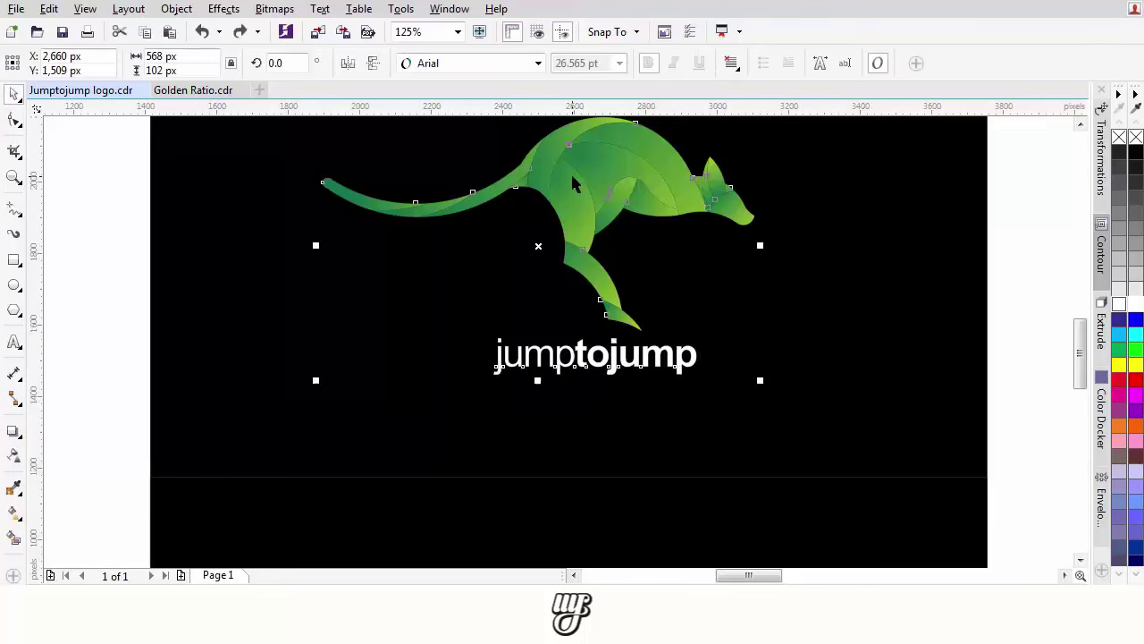
pyautogui.press('c')
# - Shift the jumptojump text right beneath the kangaroo's foot and nudge the text and kangaroo slightly left together
pyautogui.click(538, 356)
pyautogui.moveTo(600, 356); pyautogui.dragTo(656, 356)
pyautogui.scroll(-2, 655, 355)
pyautogui.scroll(2, 655, 355)
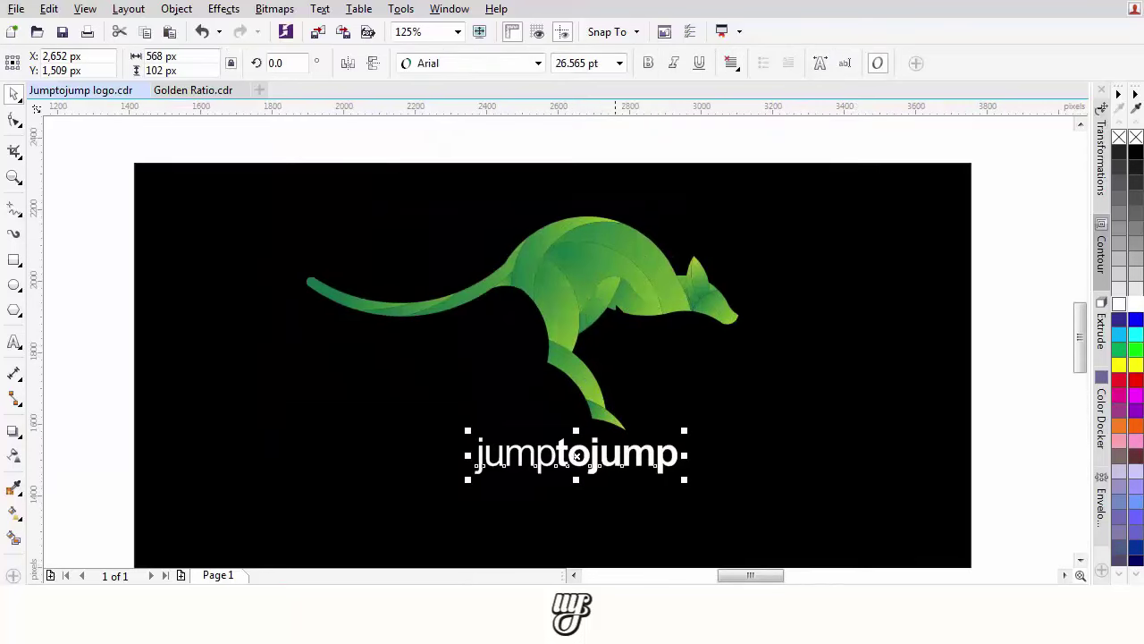
pyautogui.keyDown('shift'); pyautogui.click(636, 296); pyautogui.keyUp('shift')
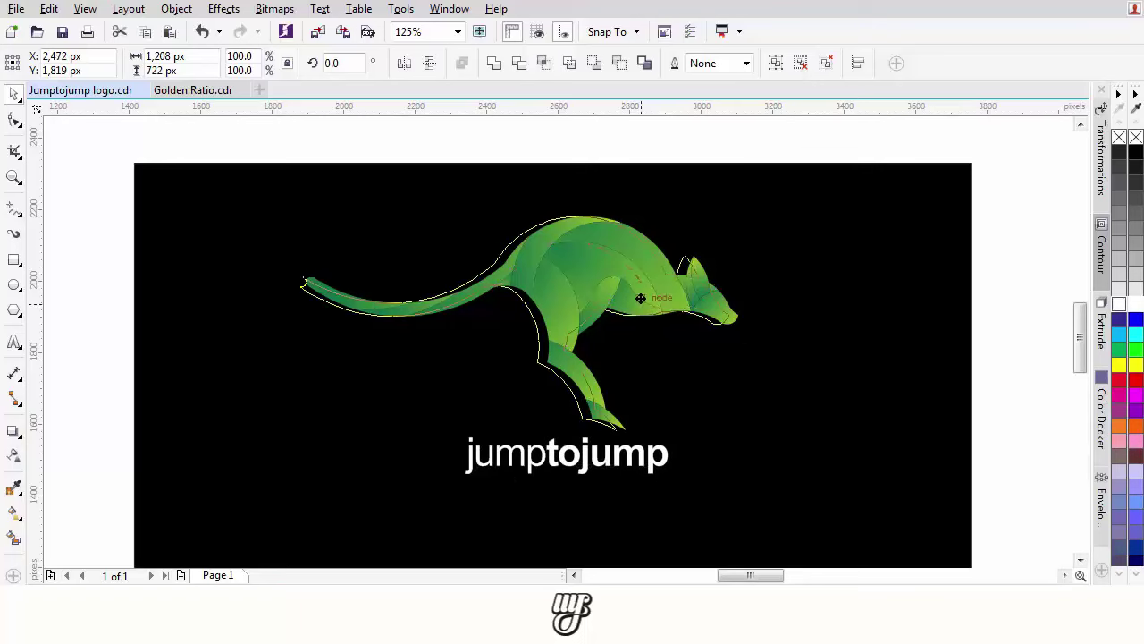
pyautogui.scroll(-2, 617, 293)
# - Stretch the lower black rectangle upward until its upper edge meets the tip of the kangaroo's foot
pyautogui.click(646, 452)
pyautogui.scroll(1, 611, 372)
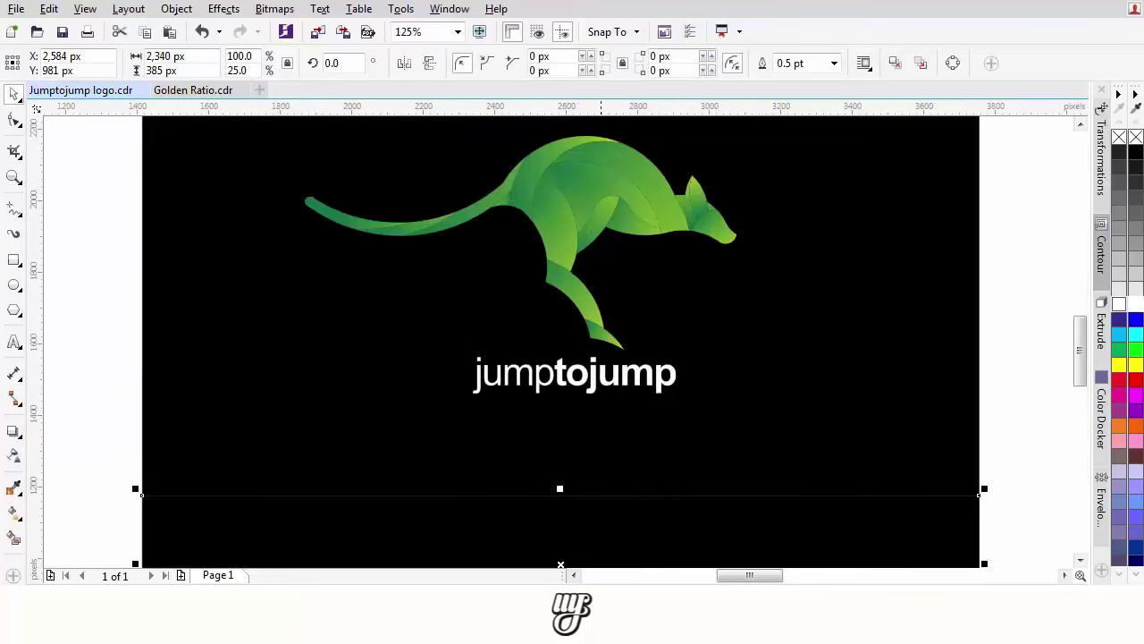
pyautogui.moveTo(560, 488); pyautogui.dragTo(599, 347)
pyautogui.scroll(-2, 599, 347)
pyautogui.scroll(2, 617, 393)
# - Move the jumptojump text aside to the left edge of the black background, clearing the area below the kangaroo
pyautogui.click(629, 414)
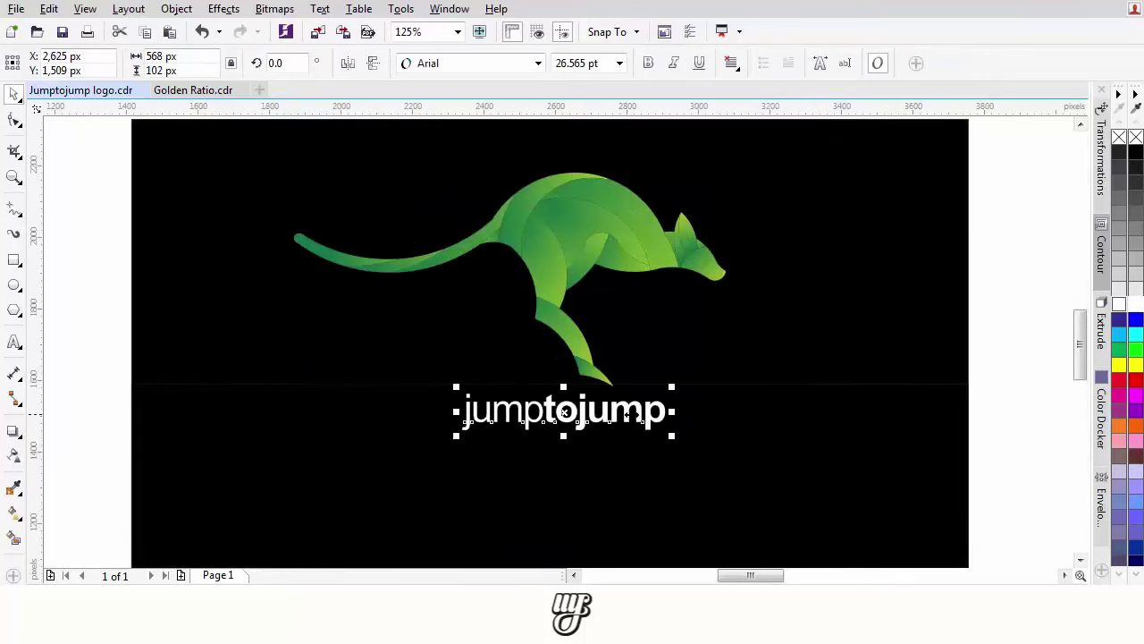
pyautogui.scroll(-2, 638, 413)
pyautogui.moveTo(599, 414); pyautogui.dragTo(381, 413)
# - Duplicate the kangaroo below the original, flip the copy vertically and raise it so the two feet meet
pyautogui.click(609, 331)
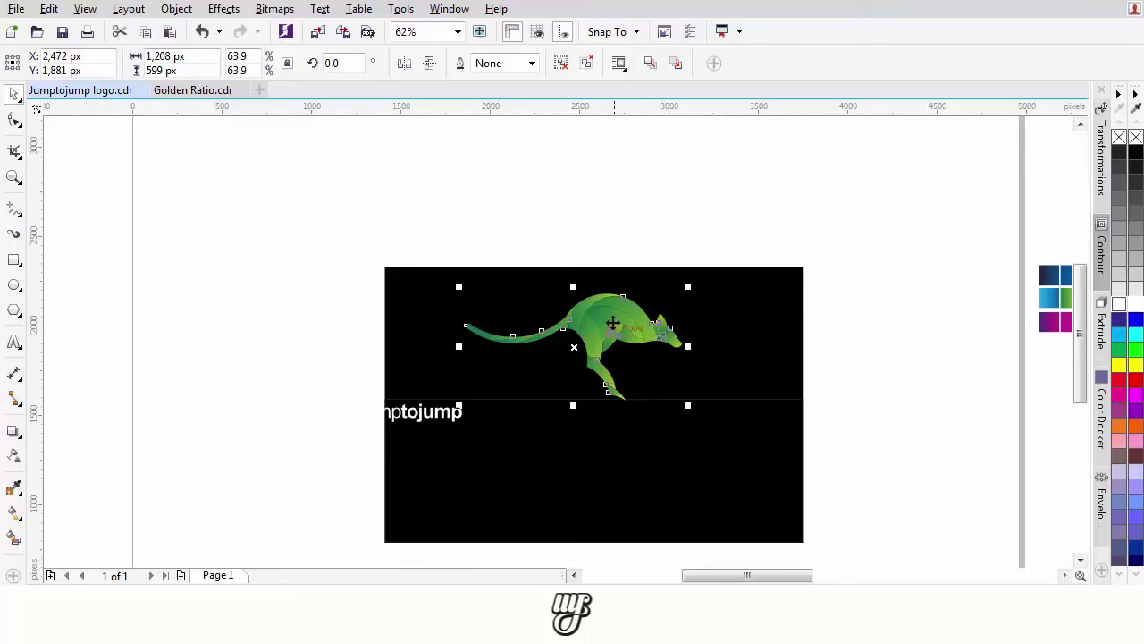
pyautogui.moveTo(613, 323); pyautogui.dragTo(612, 442)
pyautogui.click(435, 72)
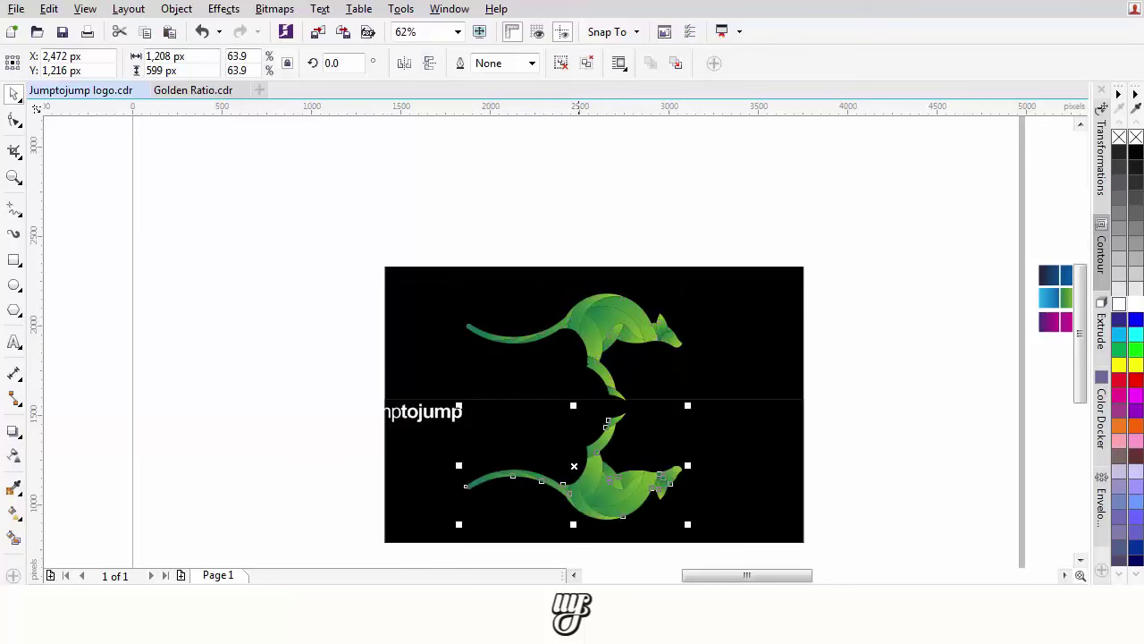
pyautogui.scroll(5, 594, 394)
pyautogui.moveTo(724, 465); pyautogui.dragTo(724, 432)
pyautogui.scroll(-2, 588, 408)
# - Apply a linear transparency to the flipped kangaroo, running from opaque at the foot to fully transparent across the body
pyautogui.click(11, 452)
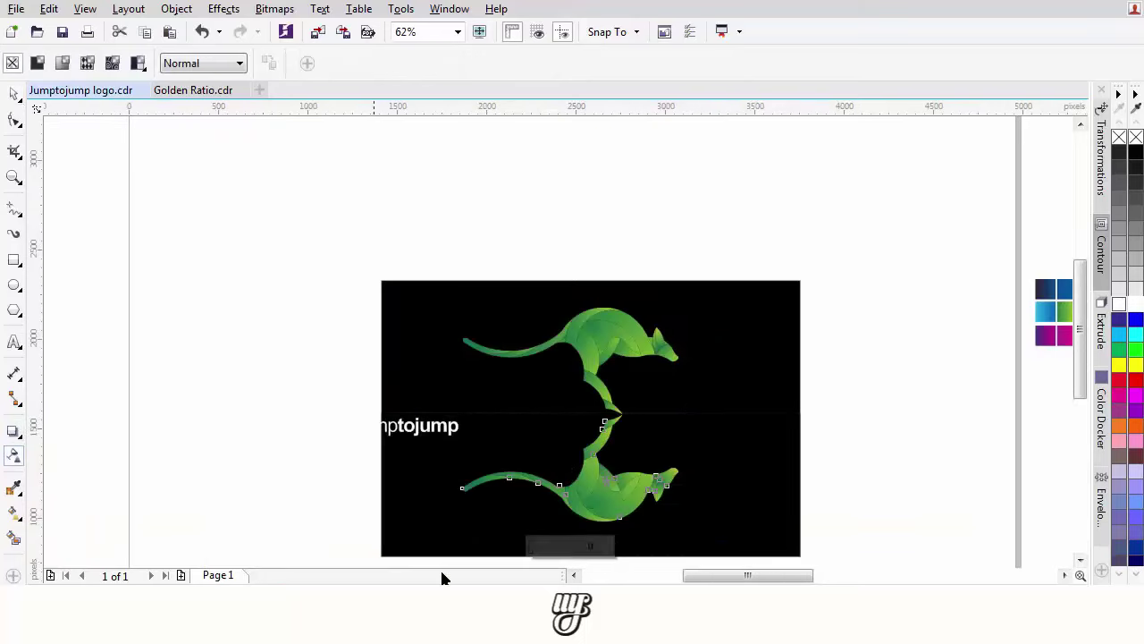
pyautogui.moveTo(603, 521); pyautogui.dragTo(599, 466)
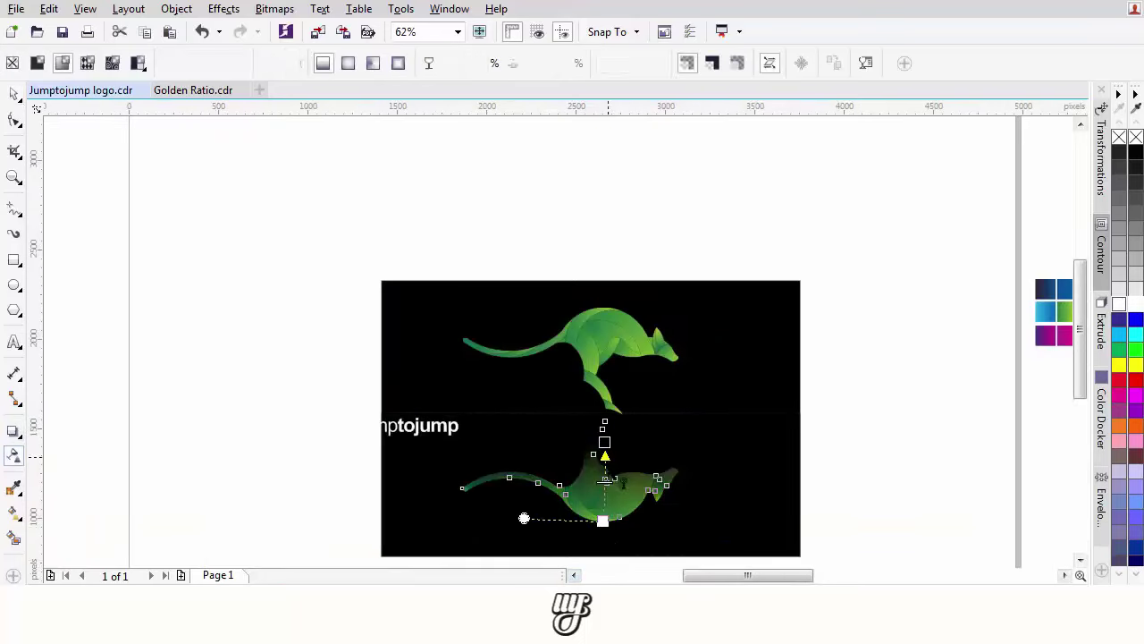
pyautogui.scroll(2, 604, 508)
pyautogui.moveTo(603, 538); pyautogui.dragTo(622, 334)
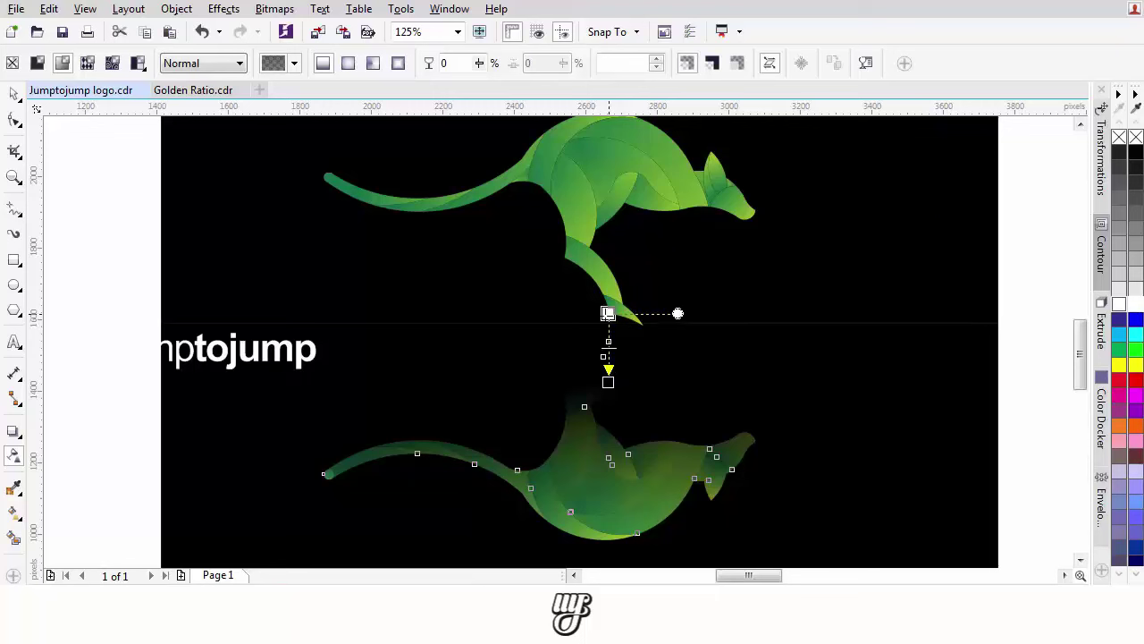
pyautogui.moveTo(608, 382); pyautogui.dragTo(603, 490)
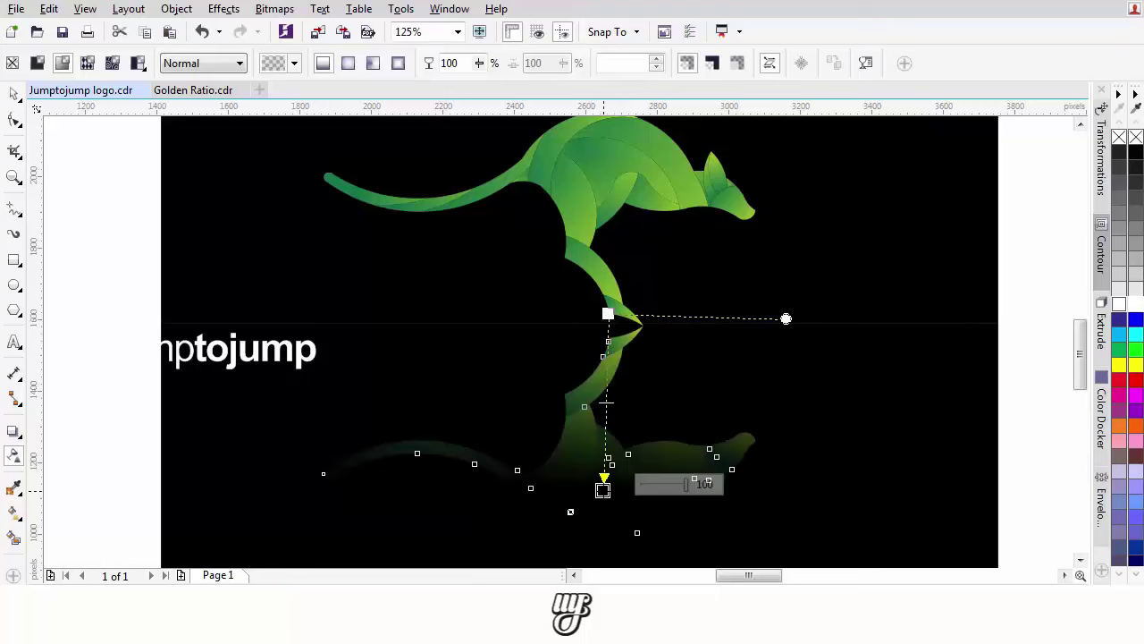
# - Set the reflection's starting transparency at the foot to 46 and shorten the fade so it ends just below the leg
pyautogui.click(608, 314)
pyautogui.moveTo(646, 308); pyautogui.dragTo(669, 308)
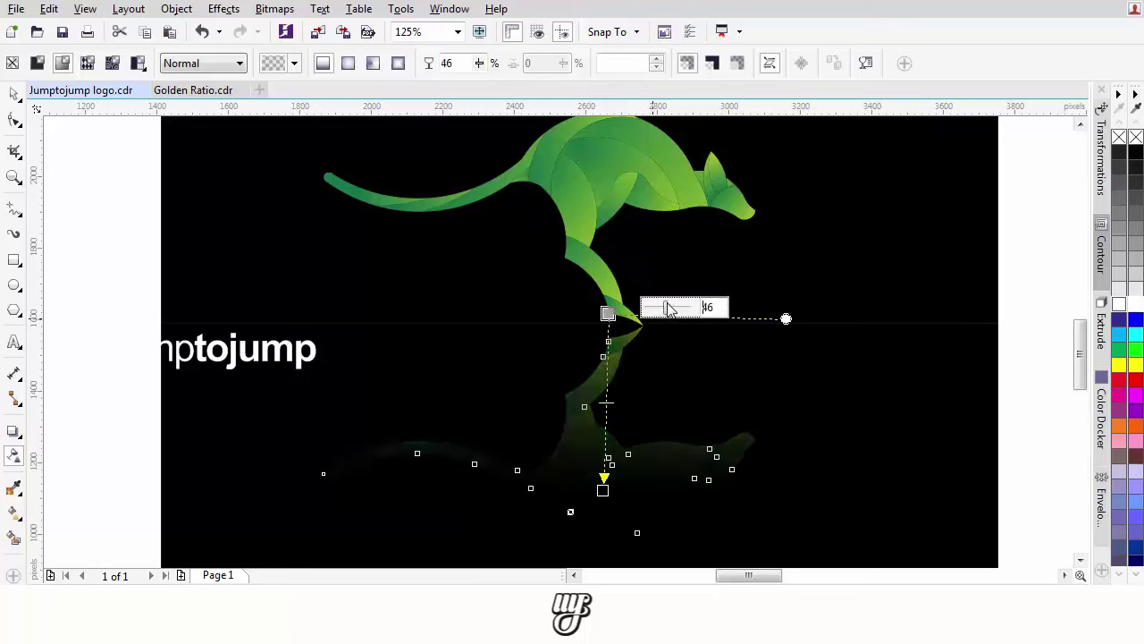
pyautogui.moveTo(602, 490); pyautogui.dragTo(608, 432)
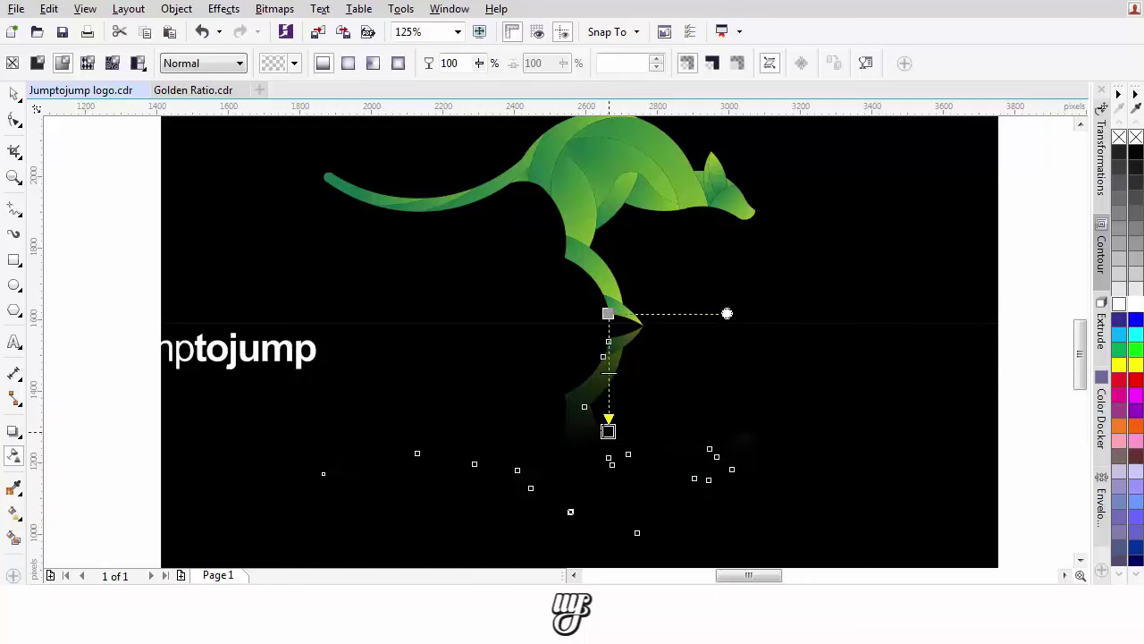
pyautogui.click(608, 457)
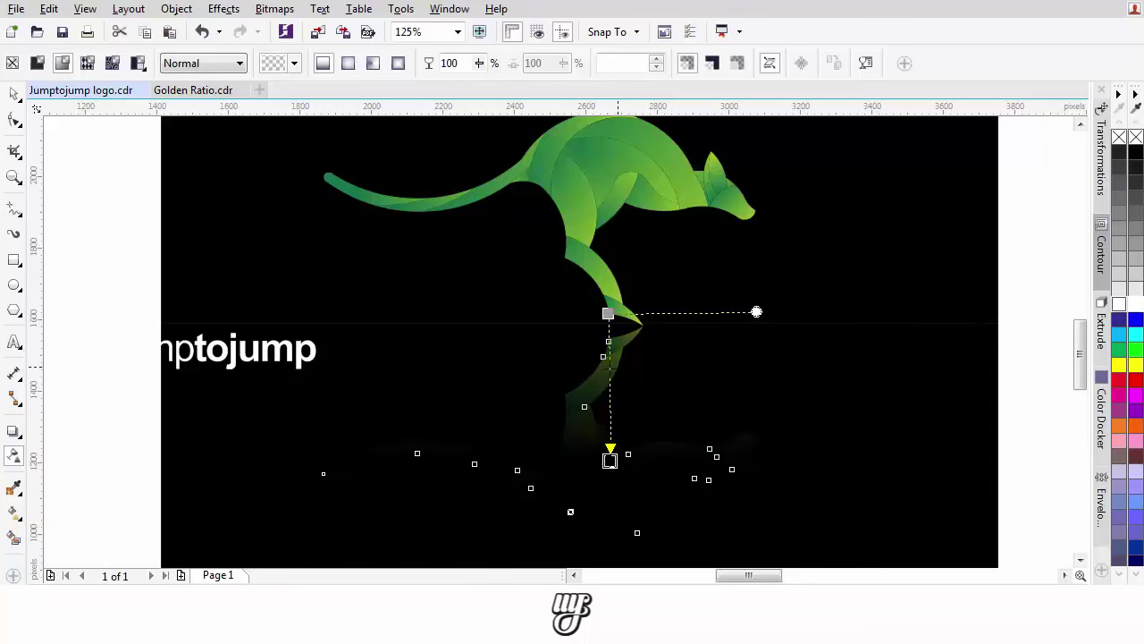
pyautogui.click(13, 94)
pyautogui.scroll(-2, 571, 346)
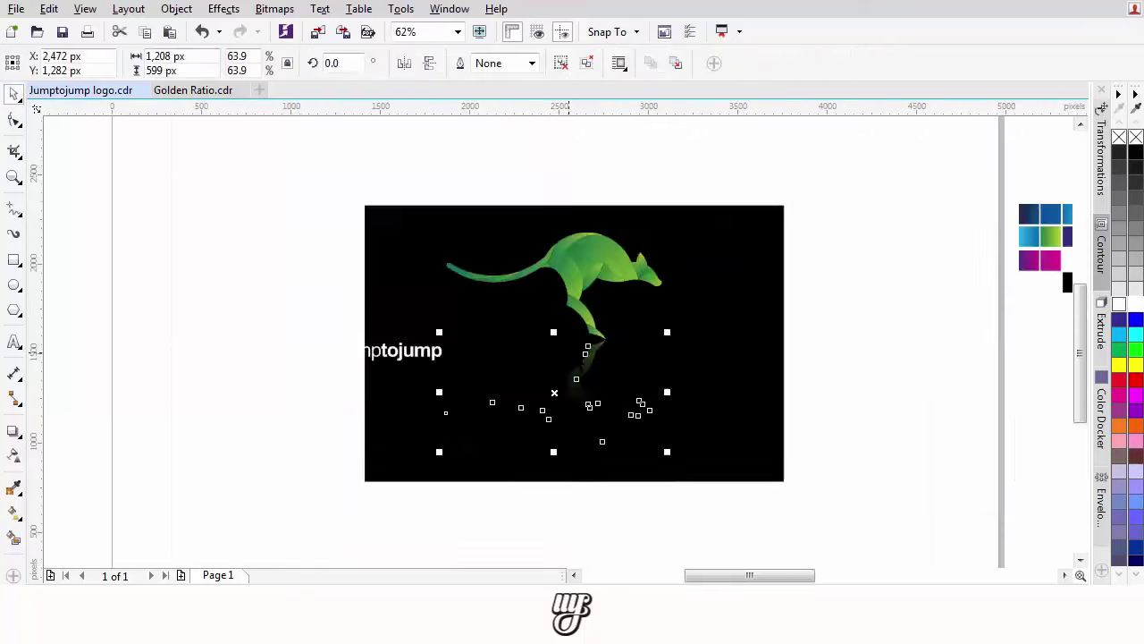
# - Move the jumptojump text back beneath the kangaroo's foot and enlarge it to about 726 by 131 px
pyautogui.press('Escape')
pyautogui.scroll(1, 623, 347)
pyautogui.click(362, 354)
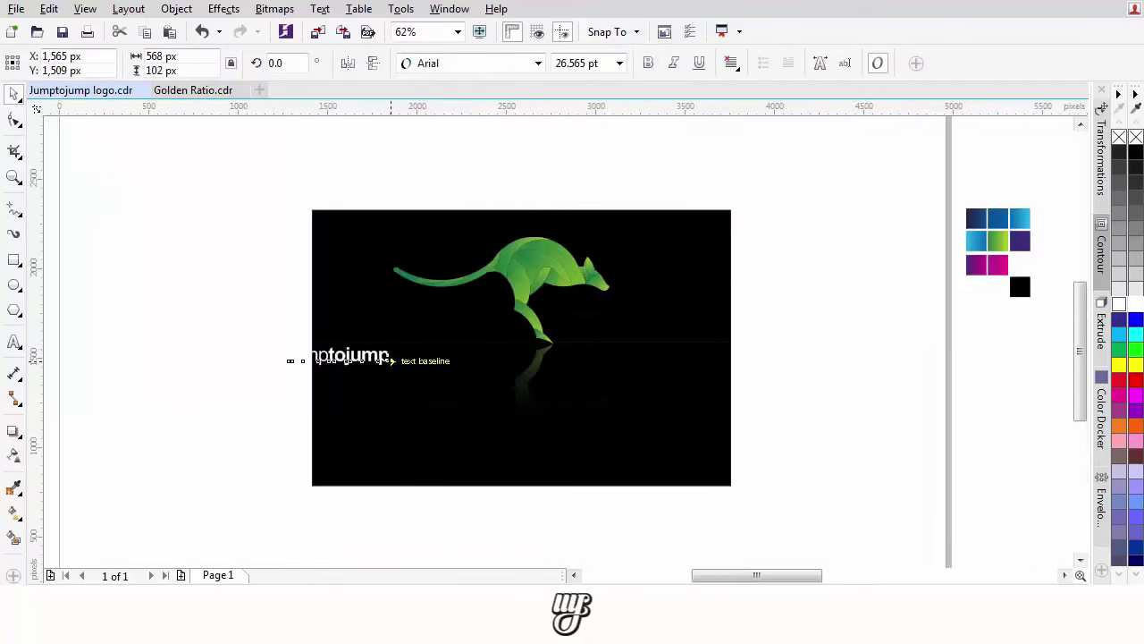
pyautogui.moveTo(391, 361); pyautogui.dragTo(582, 363)
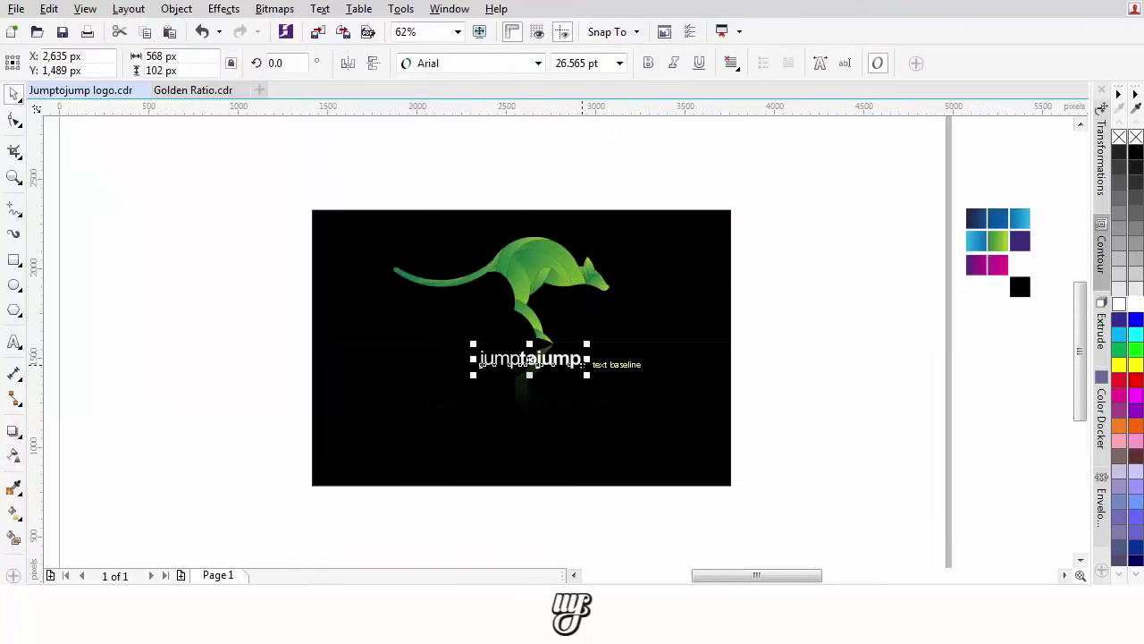
pyautogui.scroll(3, 583, 364)
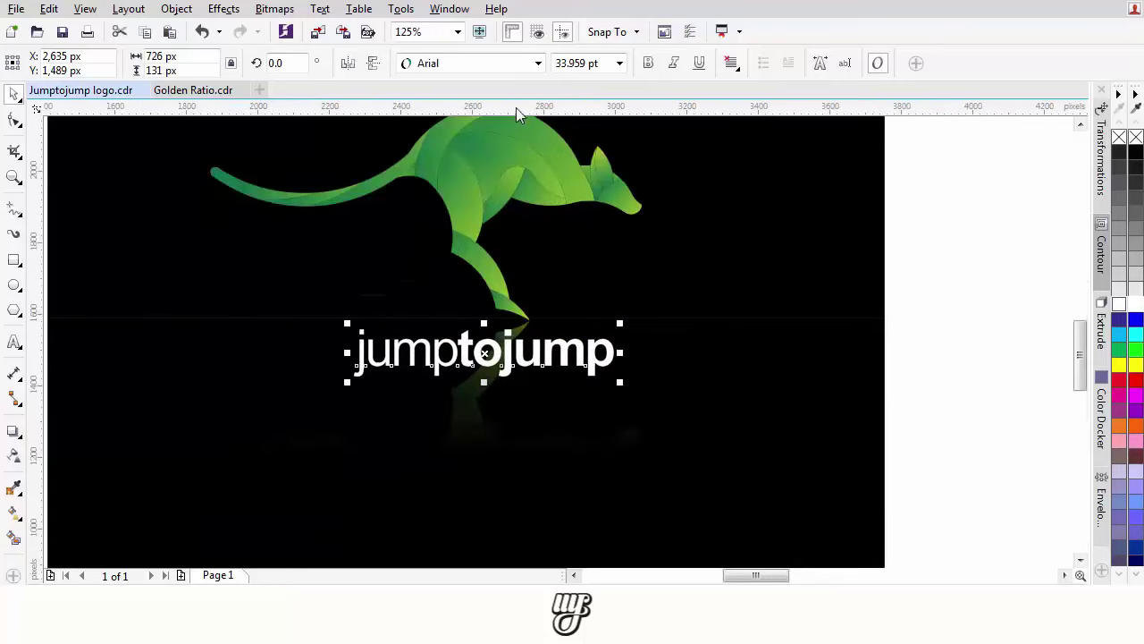
# - Change the jumptojump text's font to Lemon/Milk and widen its letter spacing to a text width of about 1,026 px
pyautogui.click(539, 63)
pyautogui.click(459, 105)
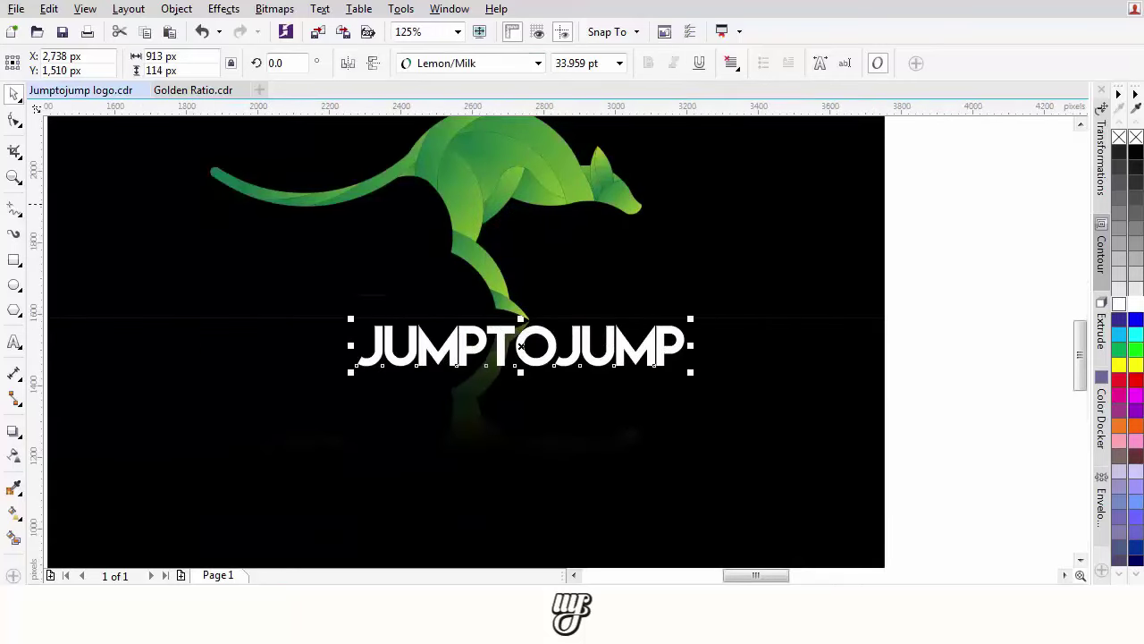
pyautogui.click(12, 130)
pyautogui.moveTo(691, 373); pyautogui.dragTo(724, 368)
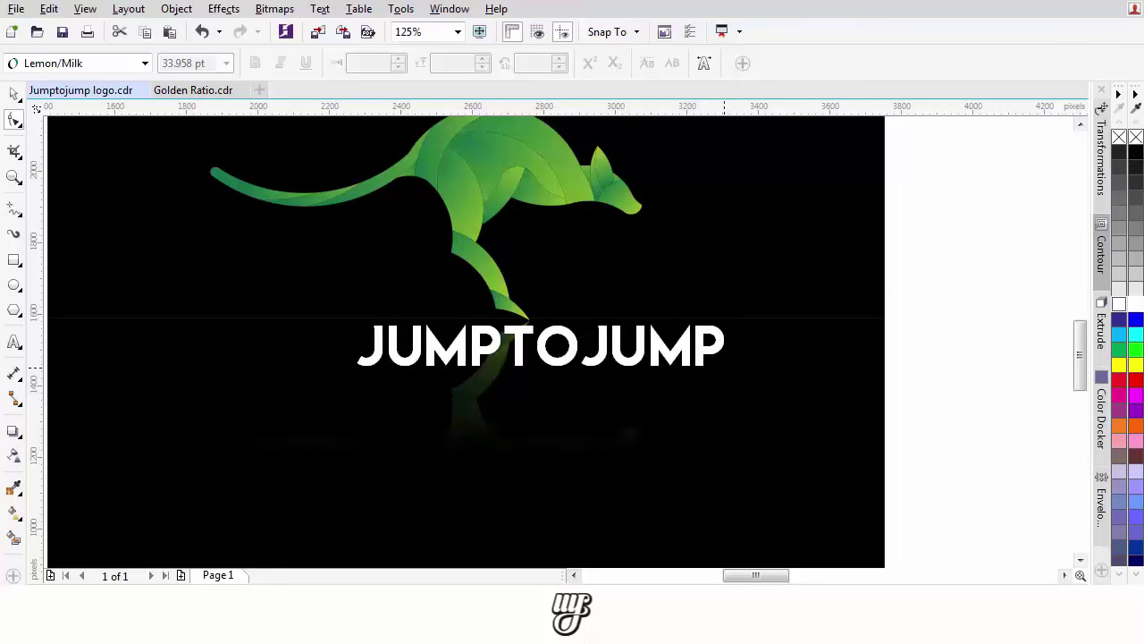
pyautogui.press('space')
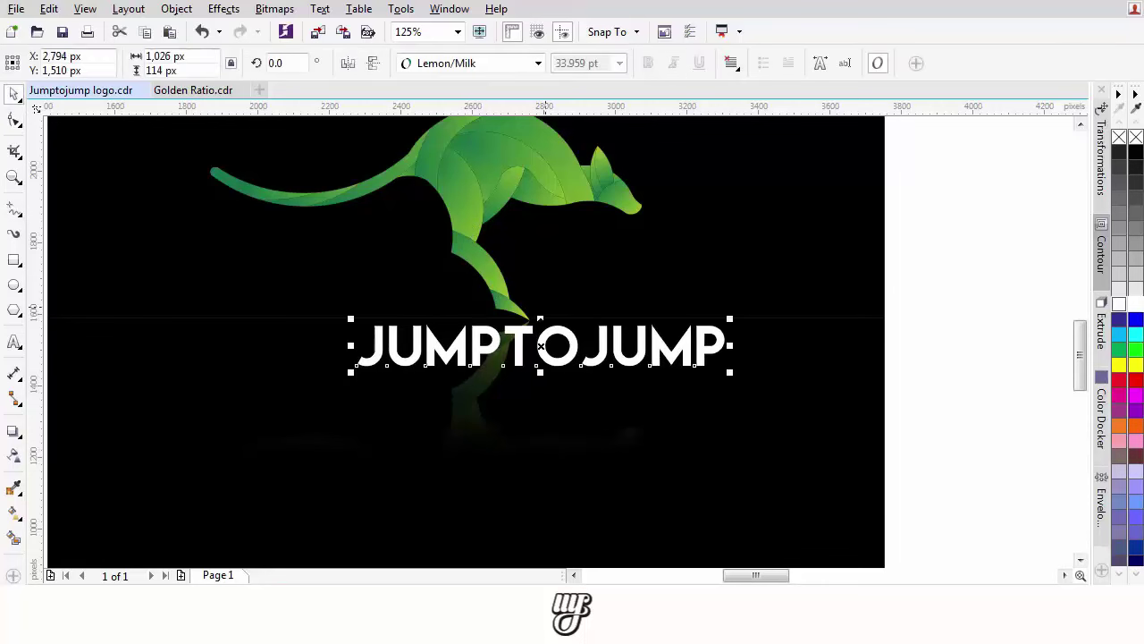
# - Center the wordmark roughly beneath the kangaroo with a gap under the foot, and remove the lower rectangle's outline
pyautogui.moveTo(543, 341); pyautogui.dragTo(483, 362)
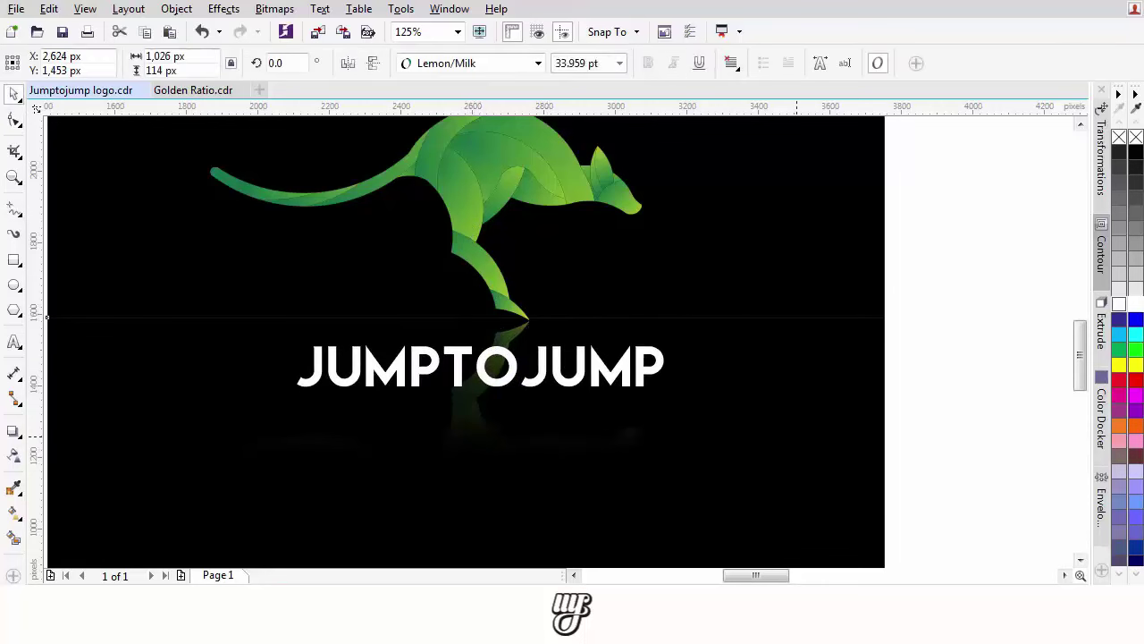
pyautogui.click(760, 358)
pyautogui.rightClick(1138, 141)
pyautogui.scroll(-1, 597, 315)
pyautogui.moveTo(597, 316); pyautogui.dragTo(608, 375)
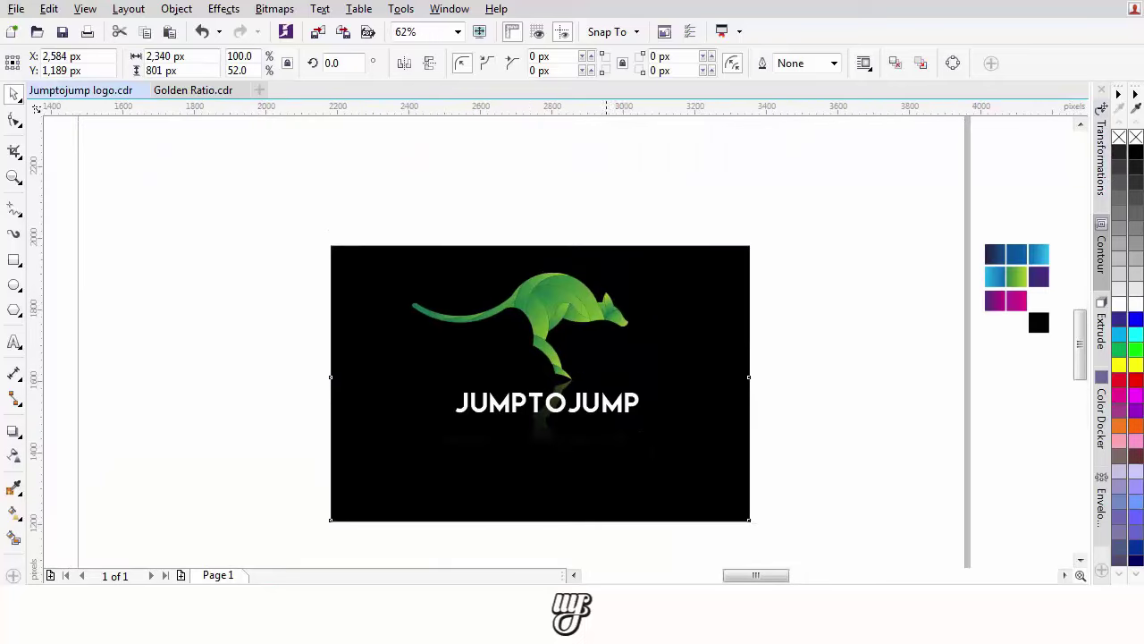
pyautogui.scroll(1, 609, 373)
pyautogui.scroll(-1, 695, 331)
pyautogui.click(825, 375)
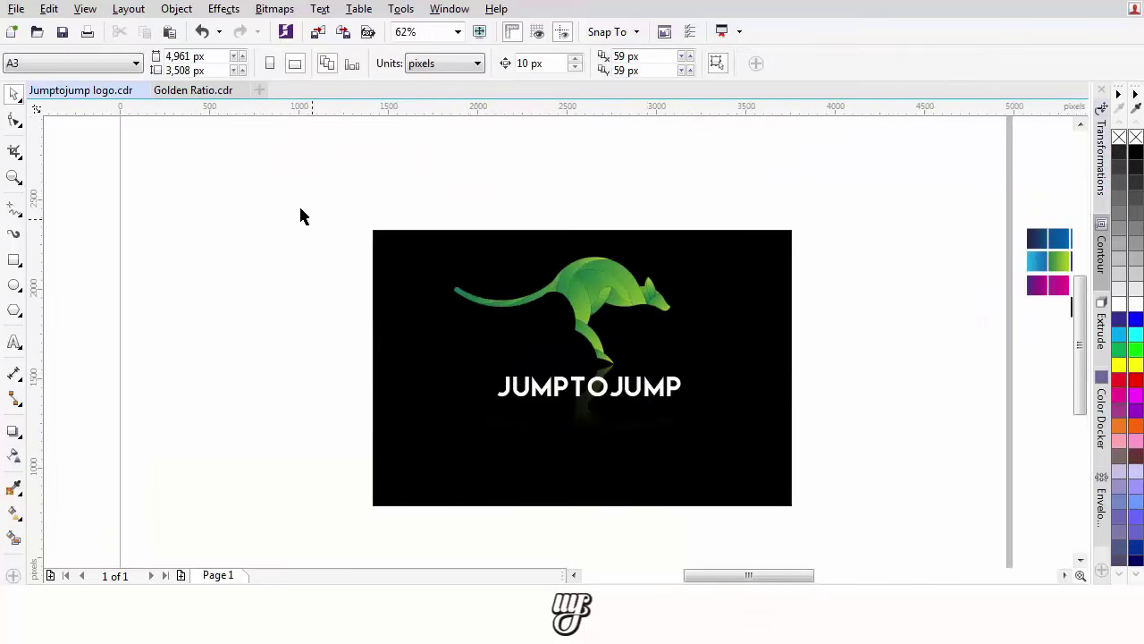
# - Scale the kangaroo, reflection and wordmark down together to about 819 by 773 px and reposition them on the background
pyautogui.moveTo(723, 533); pyautogui.dragTo(721, 529)
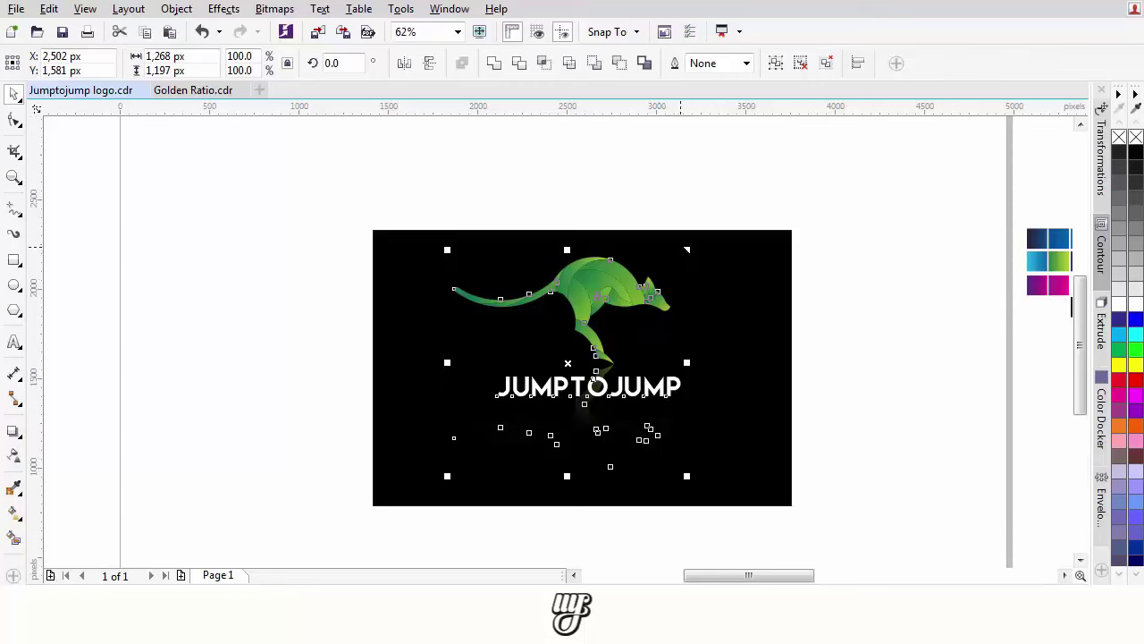
pyautogui.moveTo(687, 250); pyautogui.dragTo(646, 286)
pyautogui.scroll(2, 598, 298)
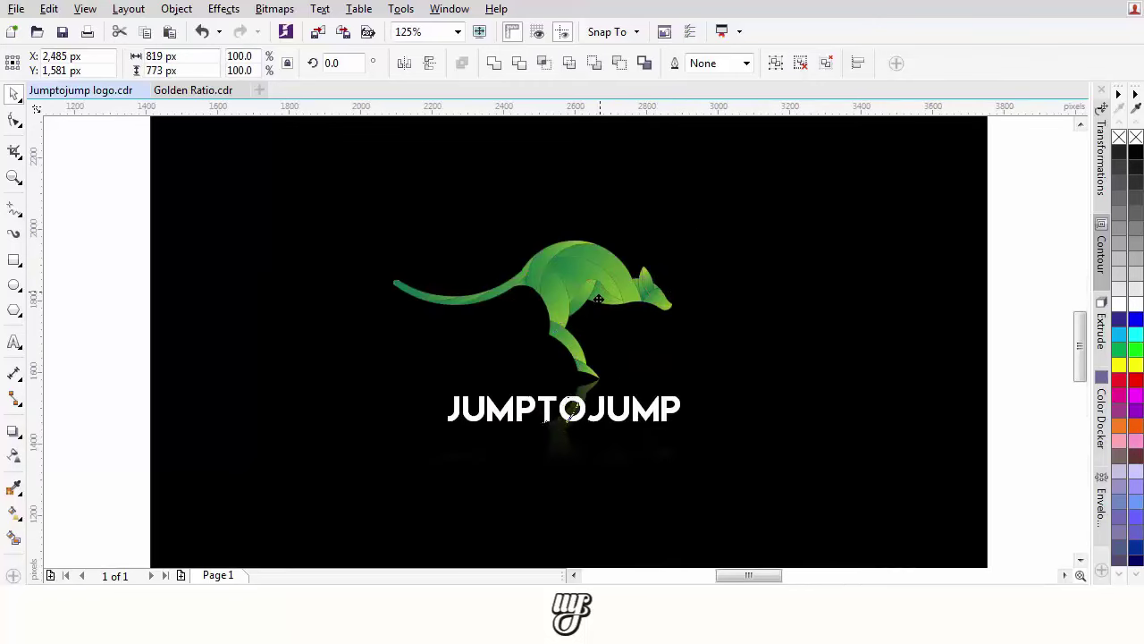
pyautogui.scroll(-2, 598, 299)
pyautogui.moveTo(611, 302); pyautogui.dragTo(618, 311)
# - Lower the black background's upper edge to a height of about 1,240 px and nudge the whole logo down slightly
pyautogui.click(611, 246)
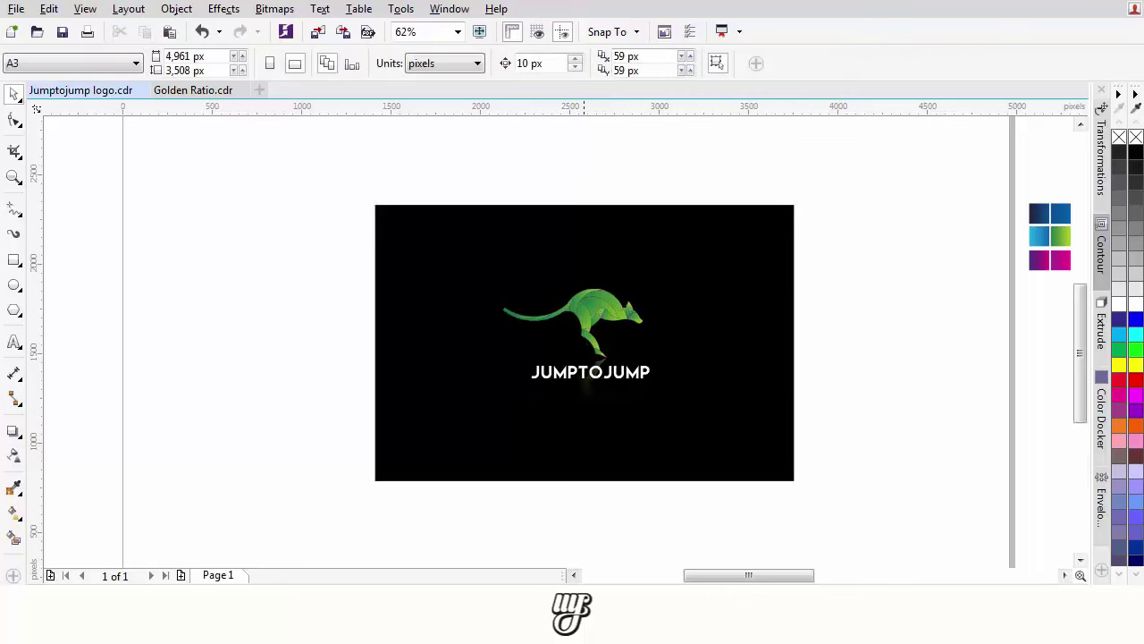
pyautogui.moveTo(585, 198); pyautogui.dragTo(590, 259)
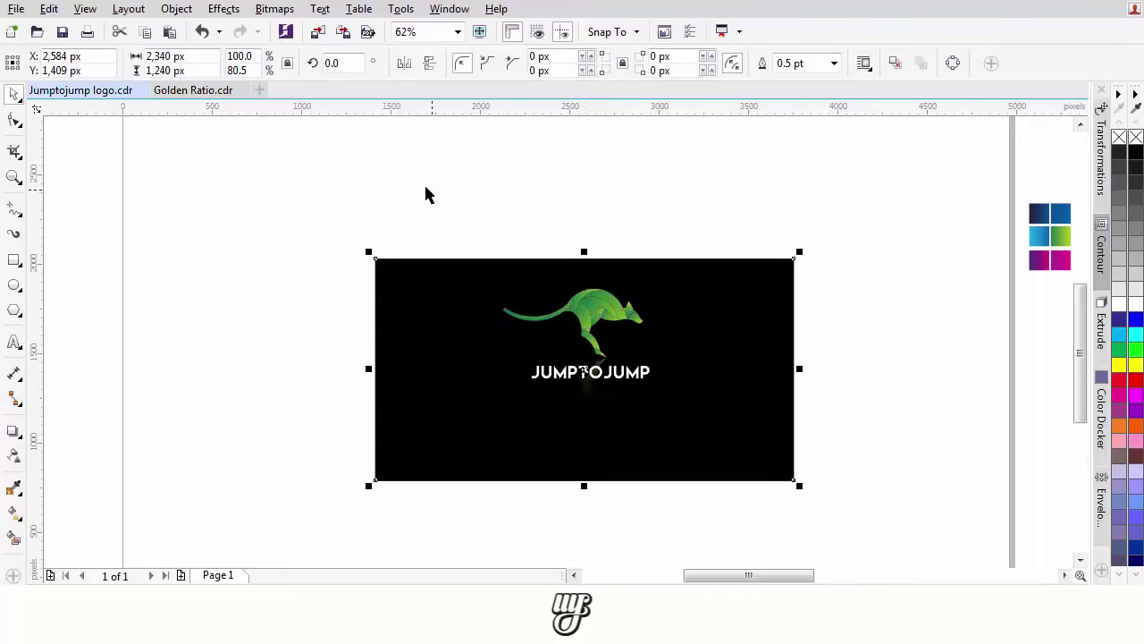
pyautogui.moveTo(693, 442); pyautogui.dragTo(693, 441)
pyautogui.moveTo(607, 312)
pyautogui.mouseDown()
pyautogui.moveTo(607, 347)
pyautogui.moveTo(607, 318)
pyautogui.mouseUp()
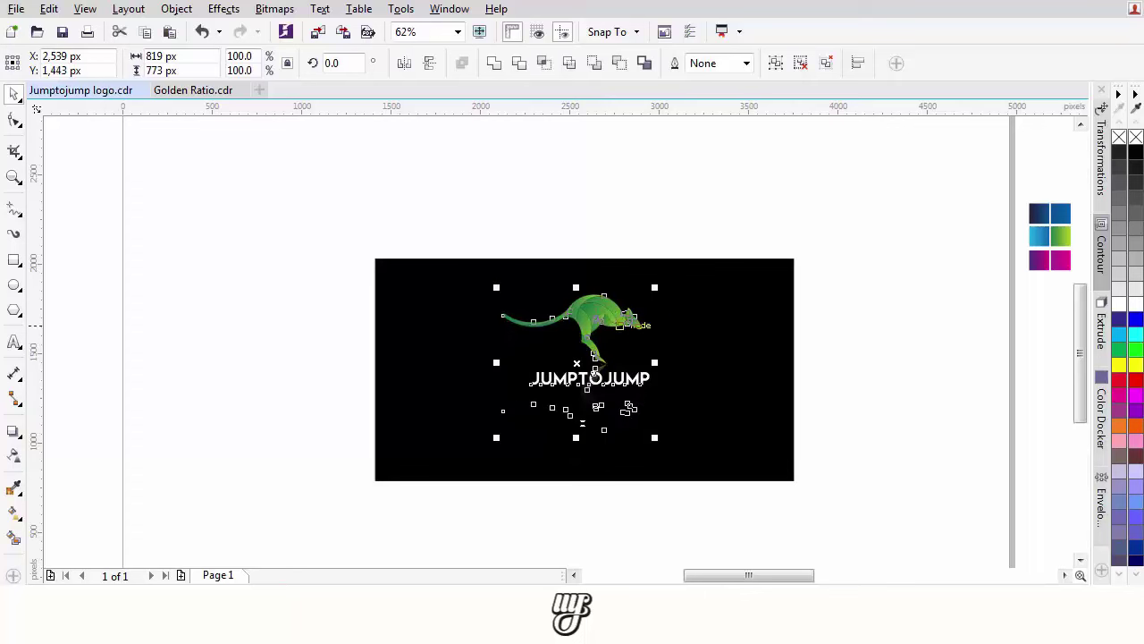
# - Center the kangaroo, reflection and wordmark horizontally and vertically on the large black background rectangle
pyautogui.click(708, 408)
pyautogui.moveTo(426, 191); pyautogui.dragTo(666, 447)
pyautogui.click(584, 369)
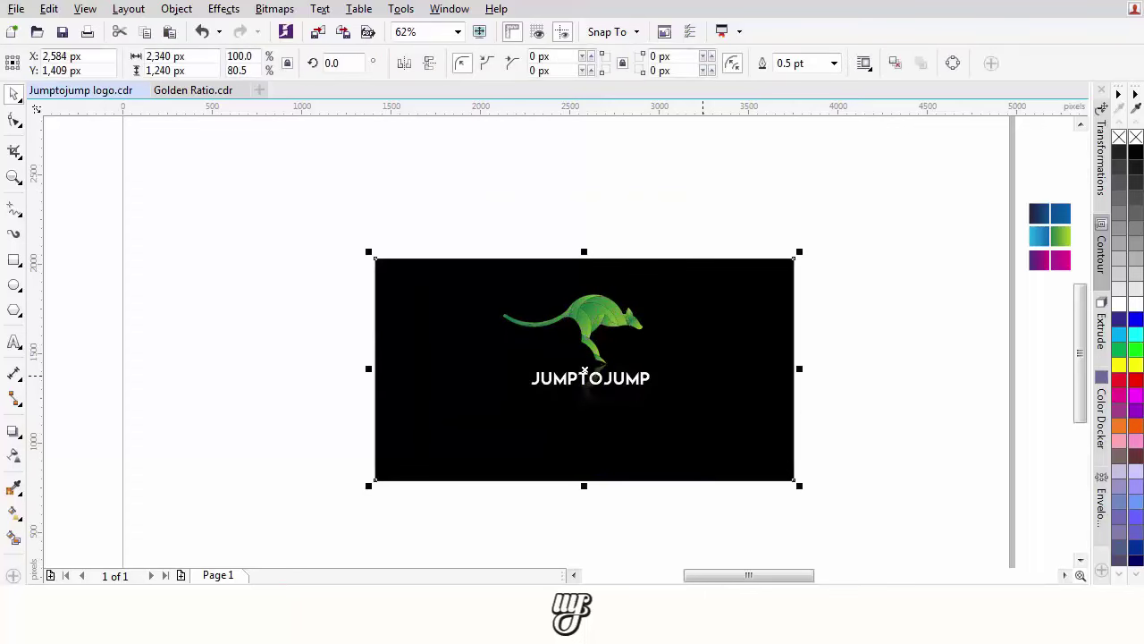
pyautogui.press('Escape')
pyautogui.click(702, 376)
pyautogui.click(607, 320)
pyautogui.keyDown('shift'); pyautogui.click(702, 321); pyautogui.keyUp('shift')
pyautogui.press('c')
pyautogui.press('e')
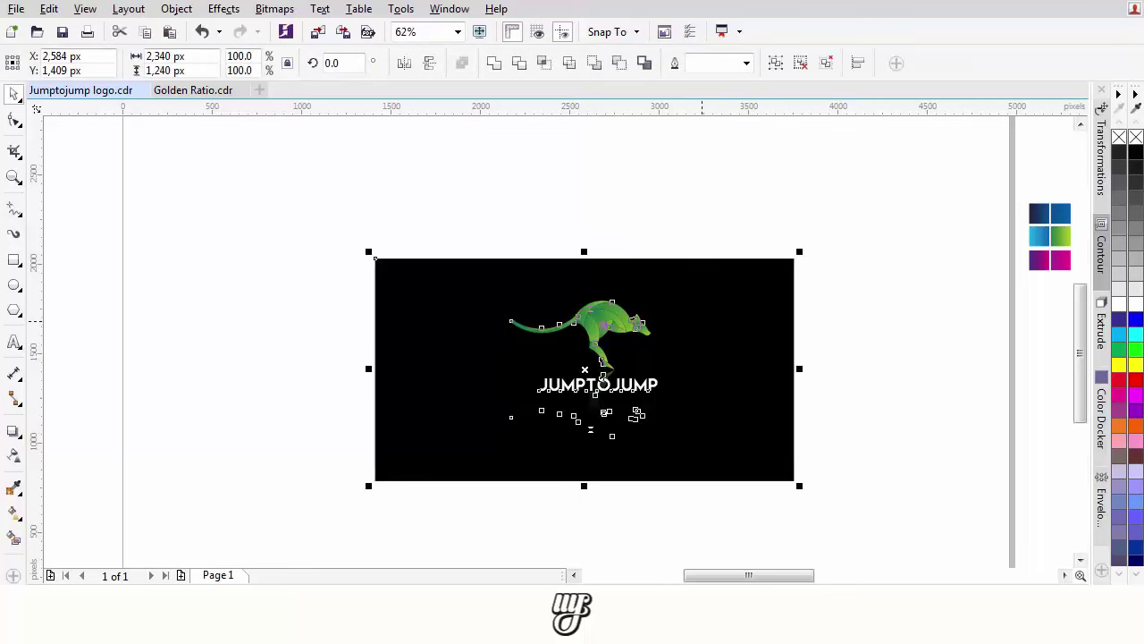
# - Raise the black background slightly behind the logo, centering it vertically at about Y 1,474 px
pyautogui.keyDown('shift'); pyautogui.click(702, 321); pyautogui.keyUp('shift')
pyautogui.click(840, 374)
pyautogui.scroll(1, 591, 328)
pyautogui.scroll(-1, 615, 320)
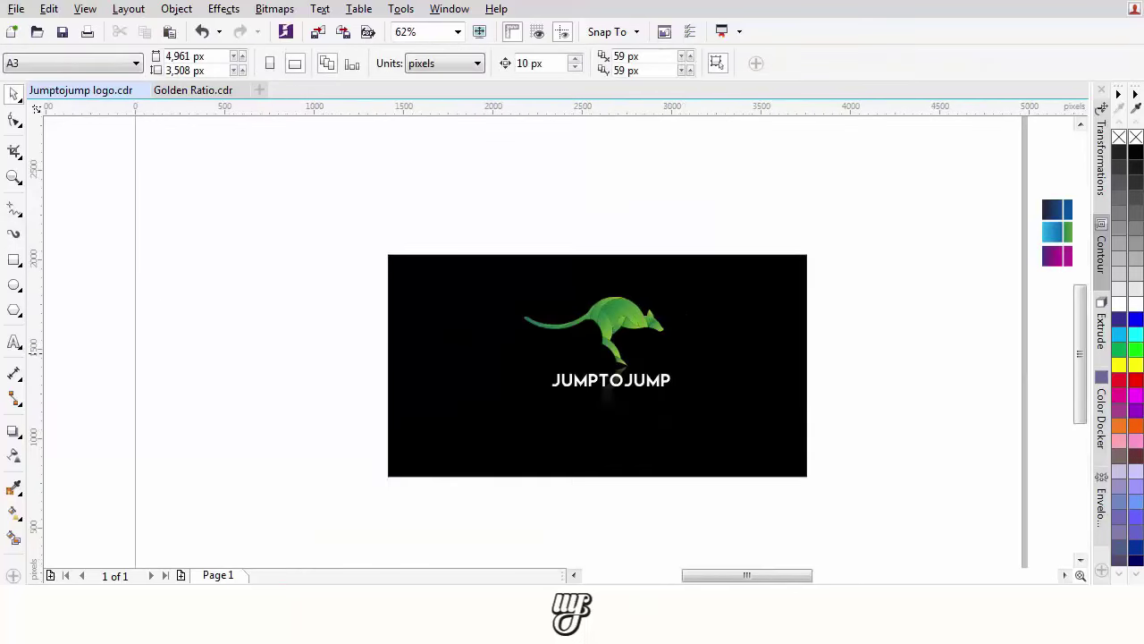
pyautogui.click(777, 357)
pyautogui.press('Up')
pyautogui.press('Up')
pyautogui.press('Up')
pyautogui.press('Up')
pyautogui.press('Up')
pyautogui.press('Up')
pyautogui.press('Up')
pyautogui.hotkey('shift', 'F2')
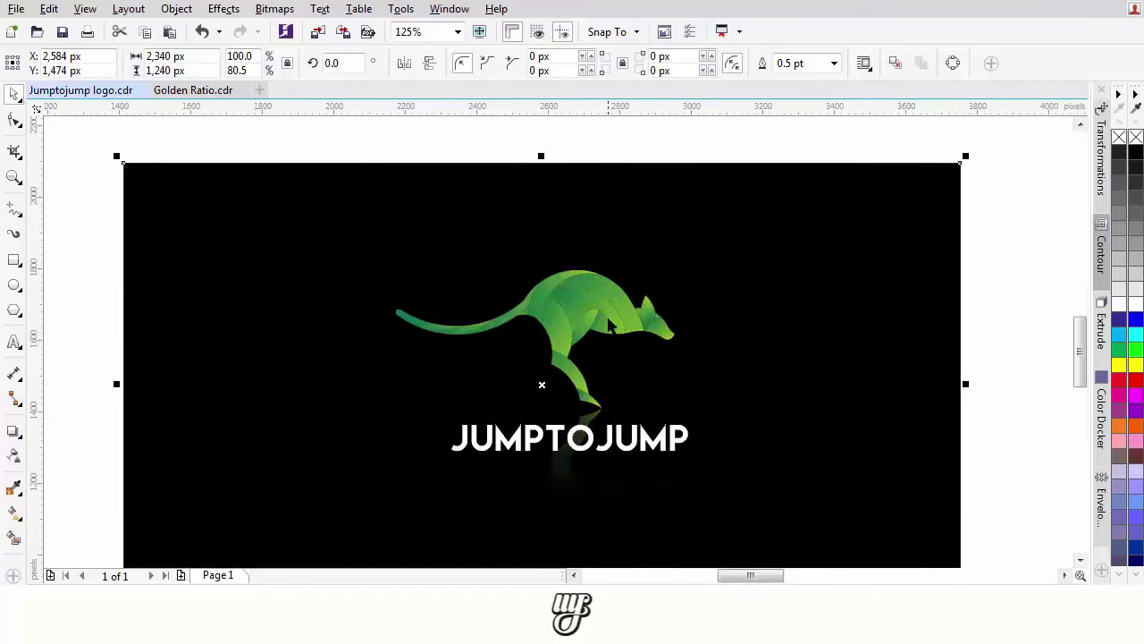
pyautogui.press('Tab')
pyautogui.hotkey('shift', 'F4')
pyautogui.press('Escape')
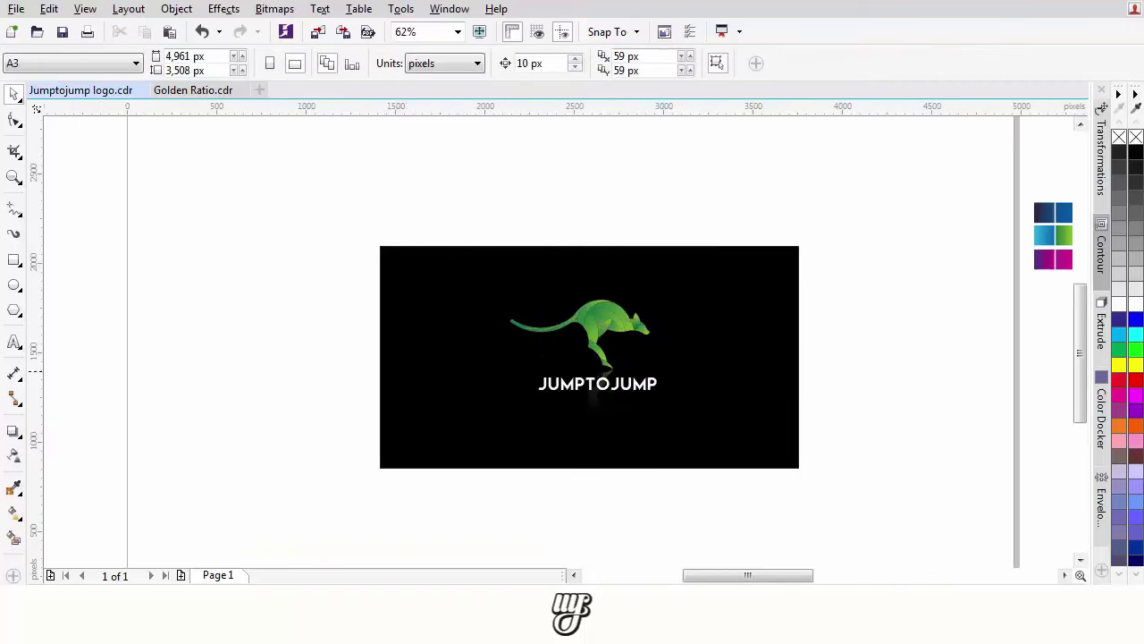
# - Shrink the black background around its center to 2,170 by 1,120 px and remove its outline
pyautogui.press('Tab')
pyautogui.moveTo(589, 240); pyautogui.dragTo(621, 256)
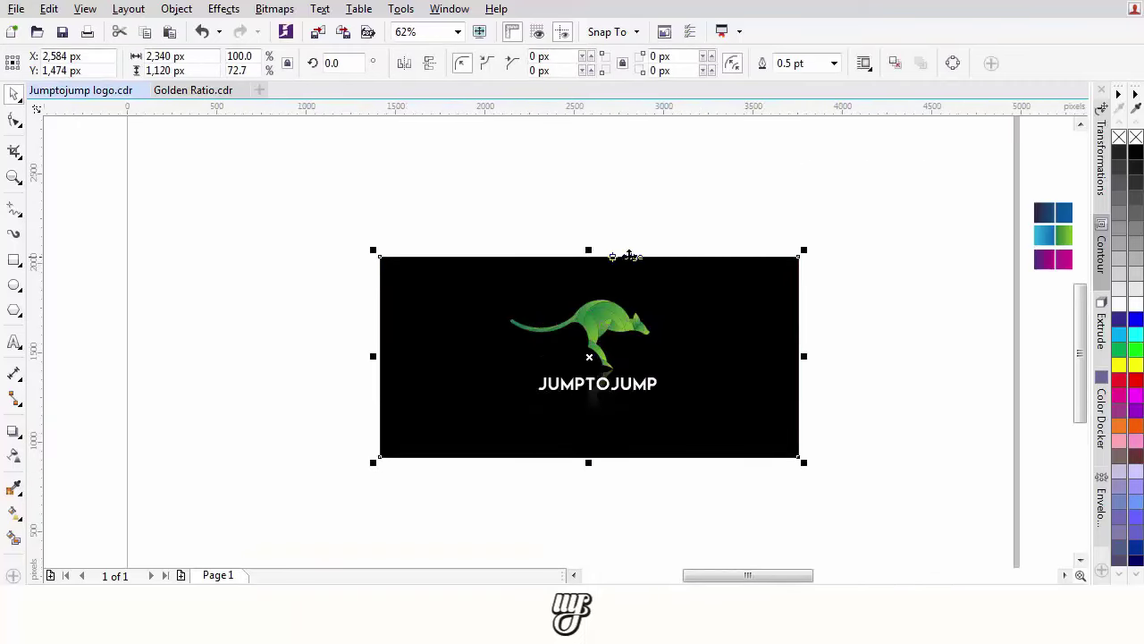
pyautogui.press('Escape')
pyautogui.press('Tab')
pyautogui.click(800, 356)
pyautogui.moveTo(805, 355); pyautogui.dragTo(789, 356)
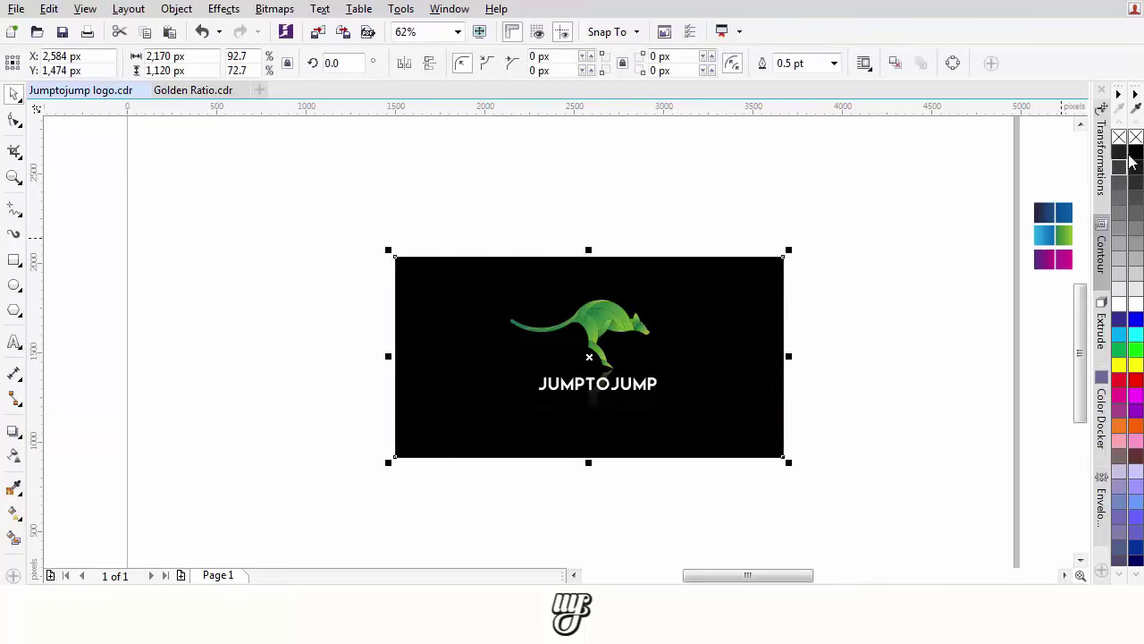
pyautogui.press('Escape')
# - Examine the kangaroo's body, head and snout up close against the black background
pyautogui.scroll(5, 628, 326)
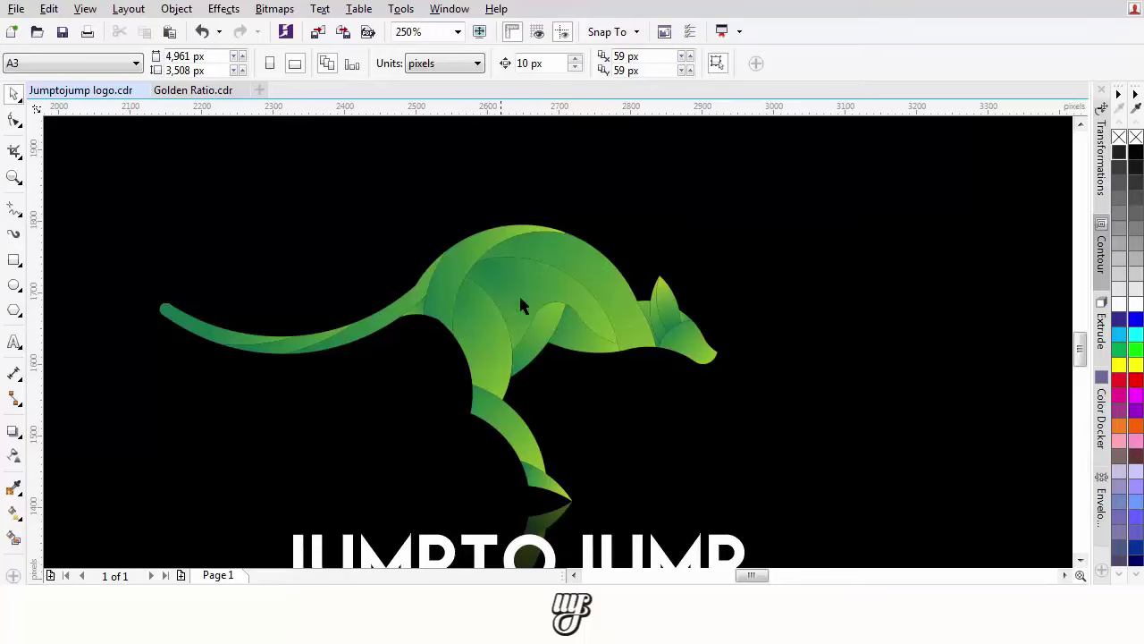
pyautogui.scroll(2, 638, 275)
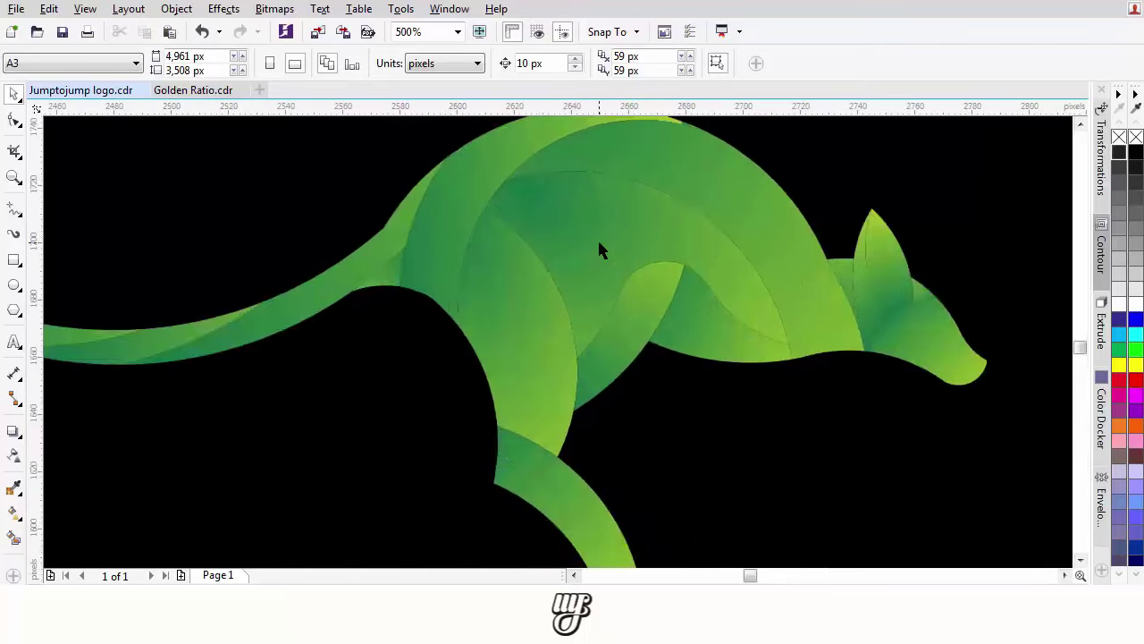
pyautogui.scroll(2, 599, 243)
pyautogui.scroll(-5, 647, 255)
pyautogui.scroll(1, 653, 277)
pyautogui.scroll(2, 746, 349)
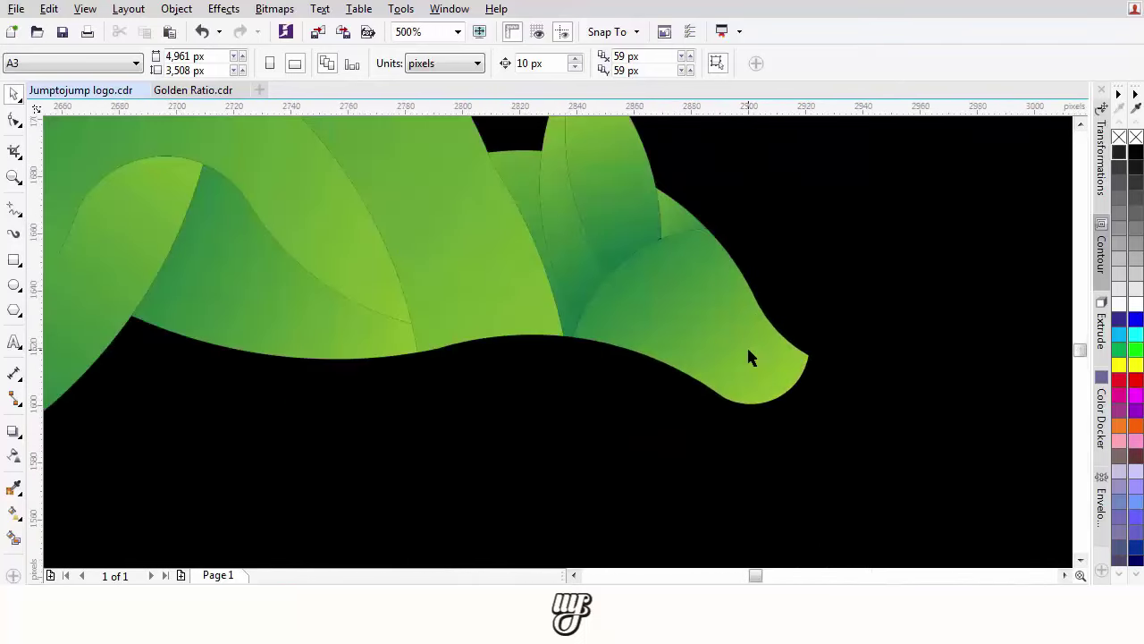
pyautogui.scroll(-6, 750, 358)
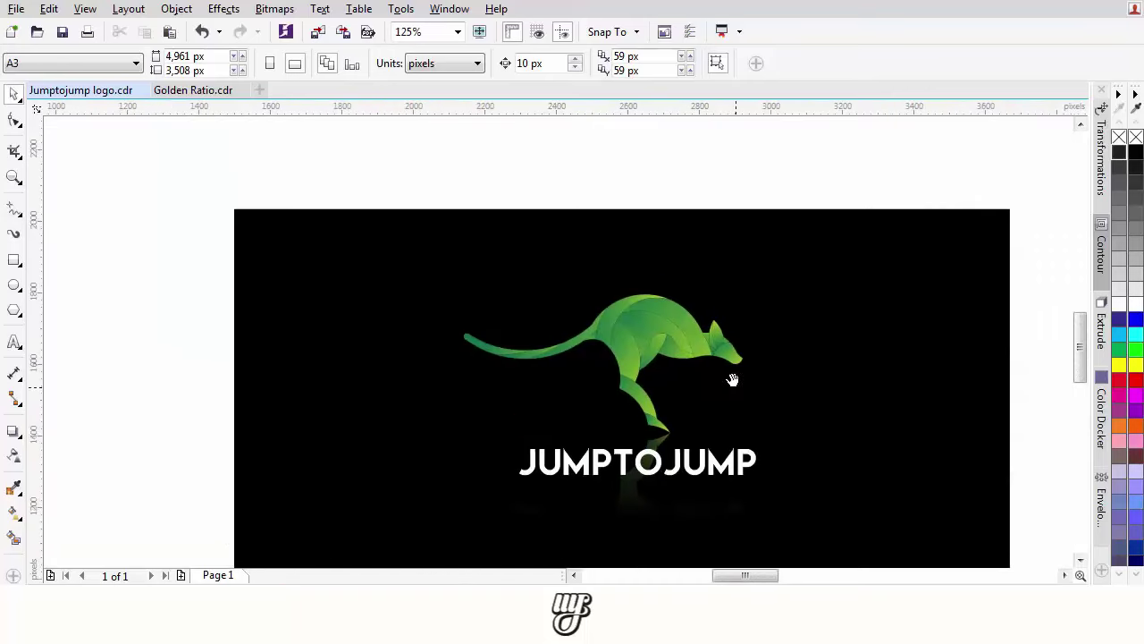
pyautogui.moveTo(731, 386)
pyautogui.mouseDown()
pyautogui.moveTo(718, 379)
pyautogui.moveTo(711, 402)
pyautogui.moveTo(696, 382)
pyautogui.mouseUp()
# - Duplicate the JUMPTOJUMP wordmark directly beneath the original, keeping both aligned
pyautogui.hotkey('ctrl', 'a')
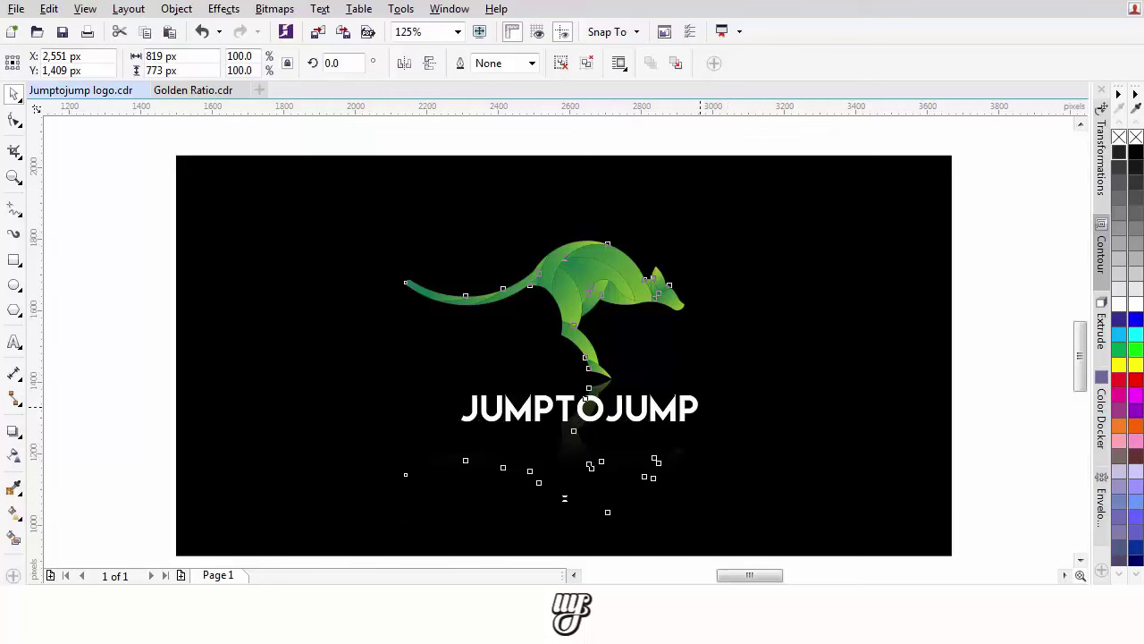
pyautogui.click(713, 398)
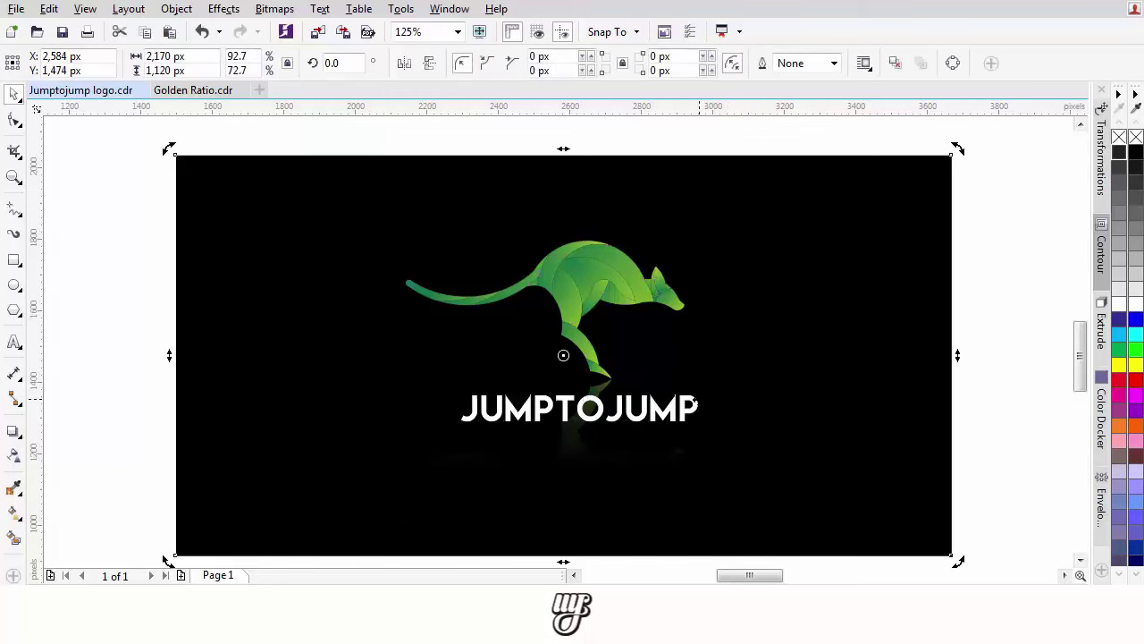
pyautogui.click(696, 403)
pyautogui.moveTo(695, 402); pyautogui.dragTo(687, 433)
pyautogui.rightClick(688, 432)
# - Replace the text of the duplicated wordmark with CORPORATION
pyautogui.doubleClick(686, 433)
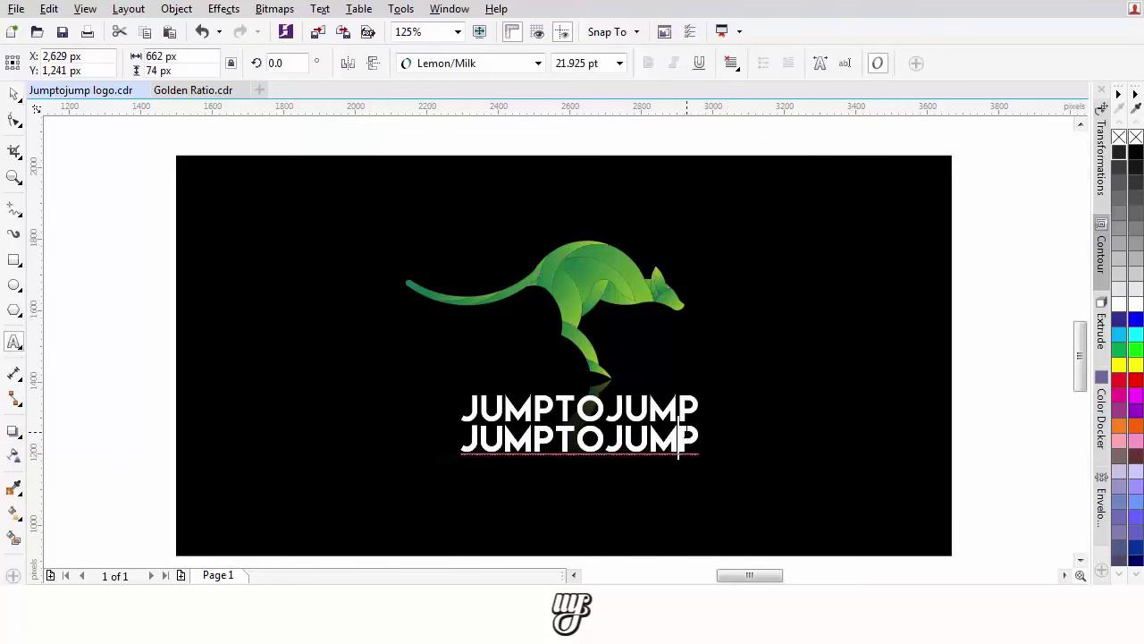
pyautogui.doubleClick(686, 431)
pyautogui.press('Delete')
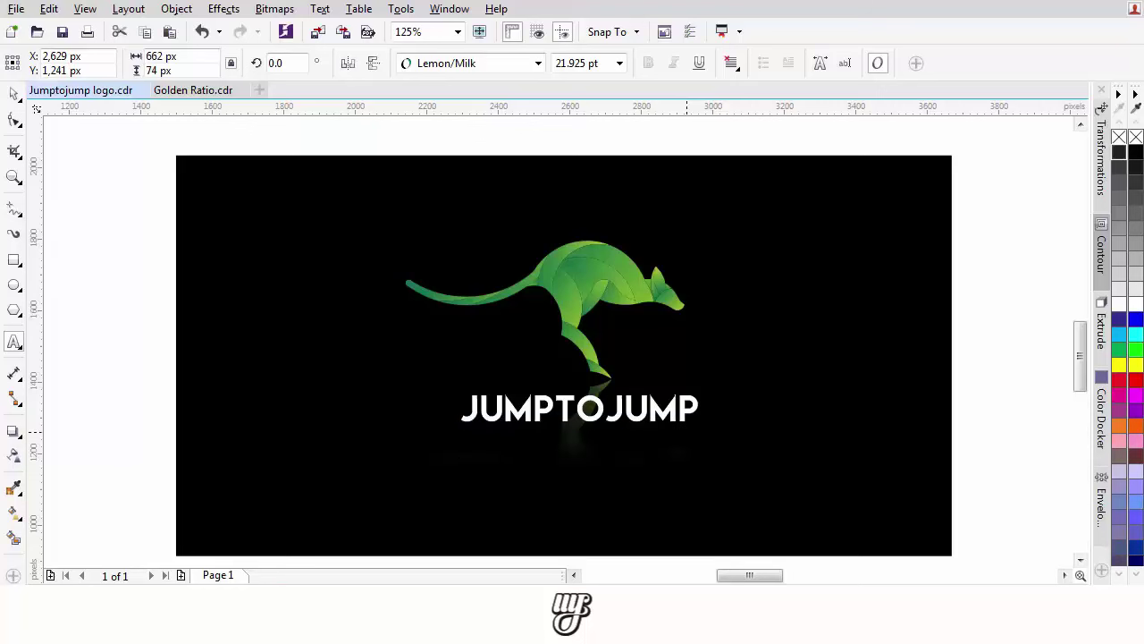
pyautogui.write('O')
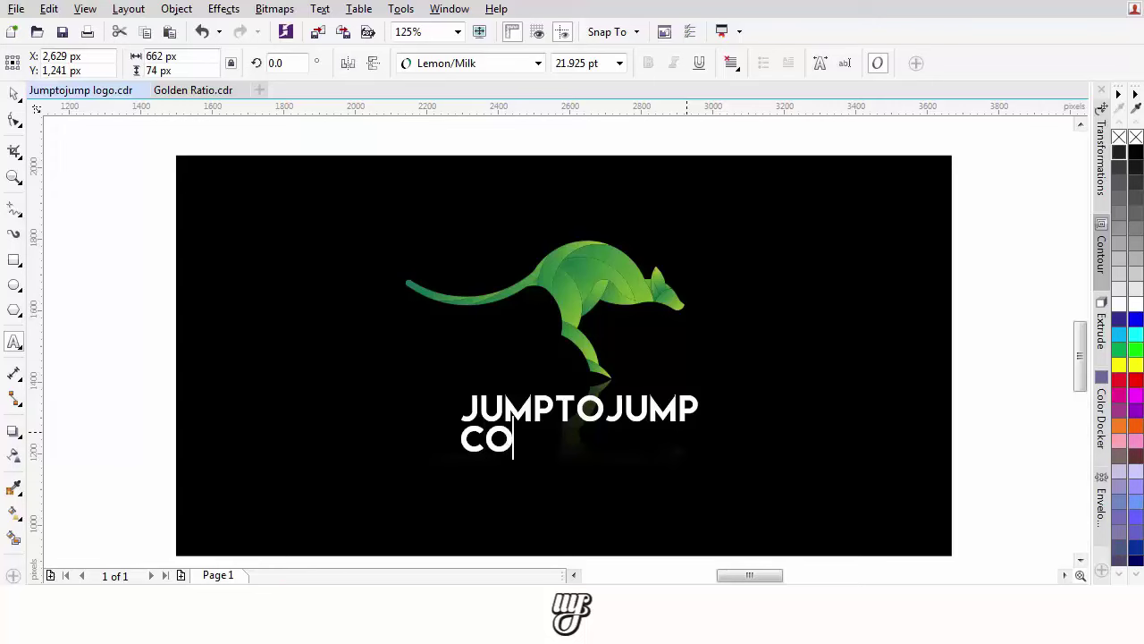
pyautogui.write('R')
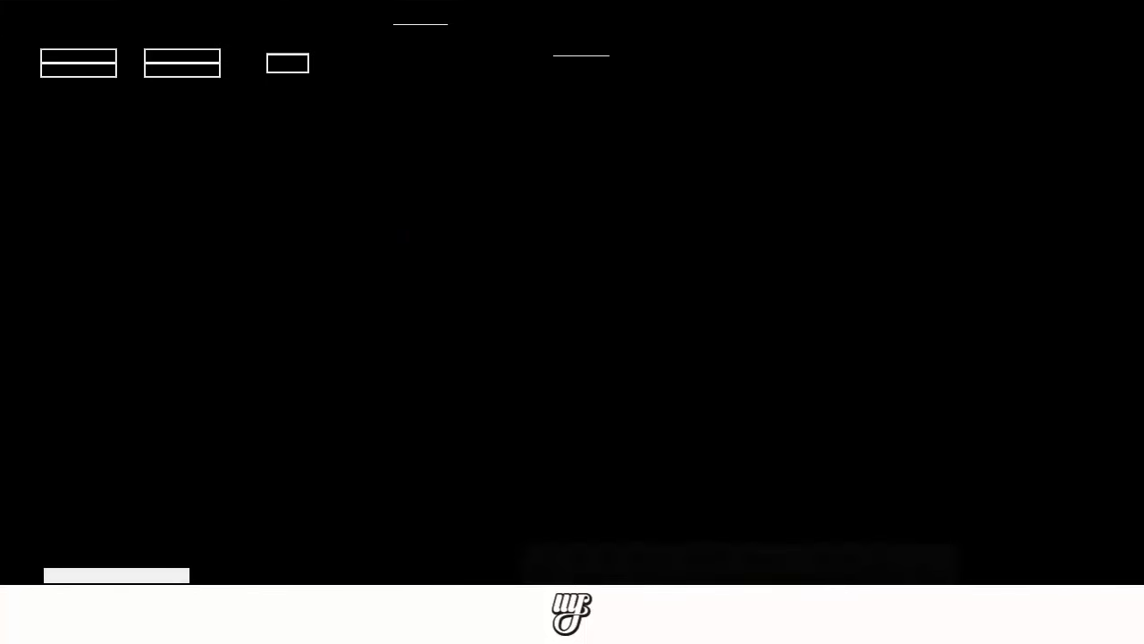
pyautogui.write('P')
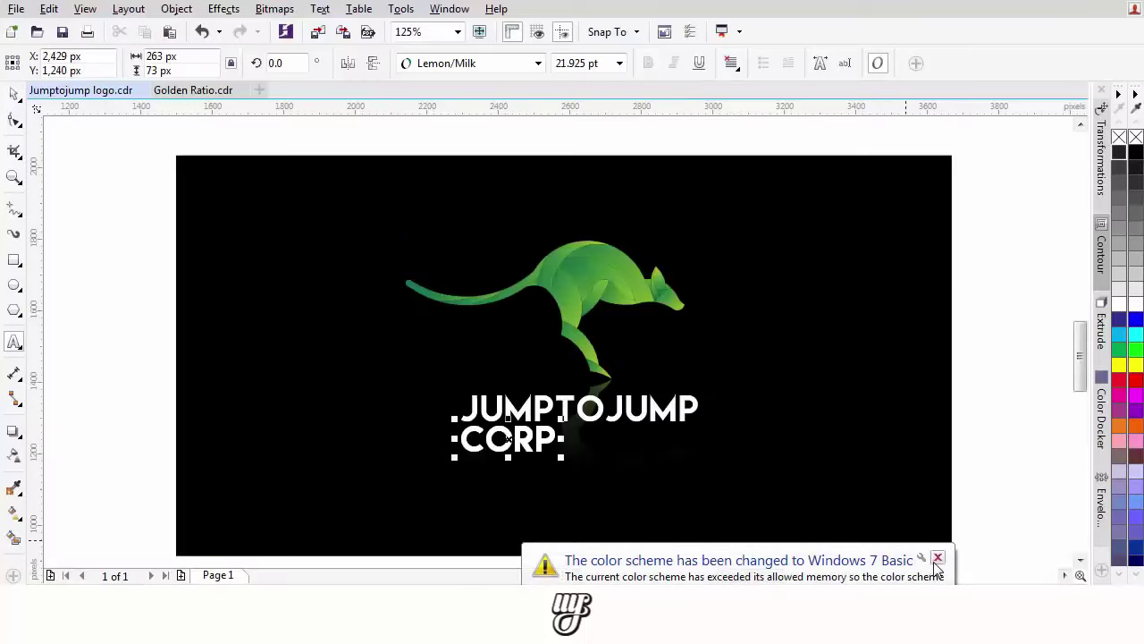
pyautogui.click(938, 558)
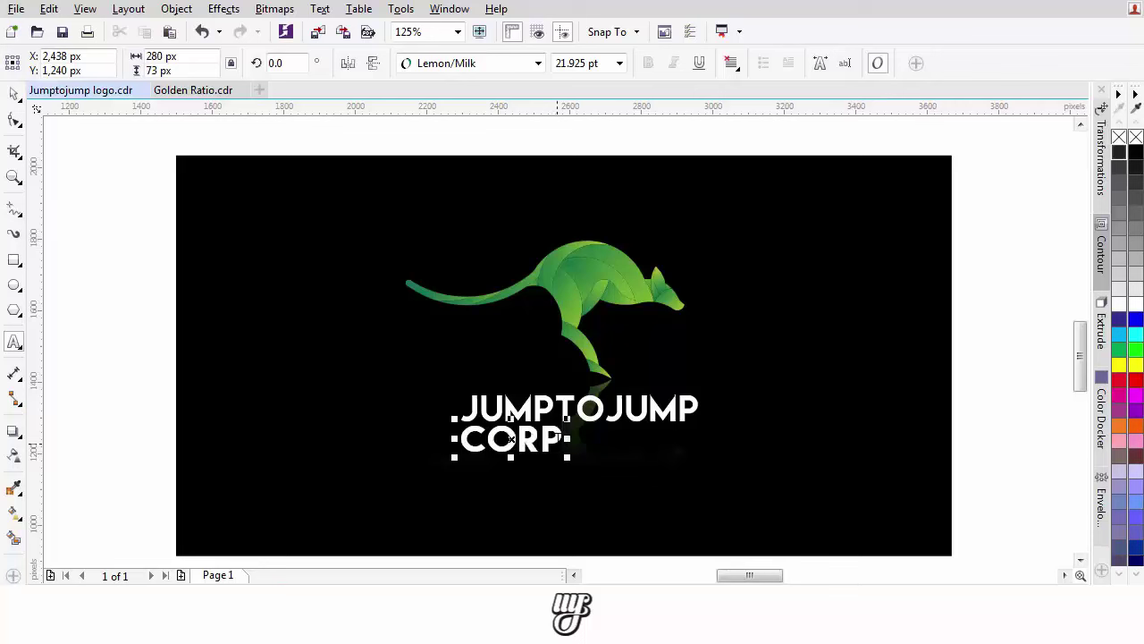
pyautogui.hotkey('ctrl', 'z')
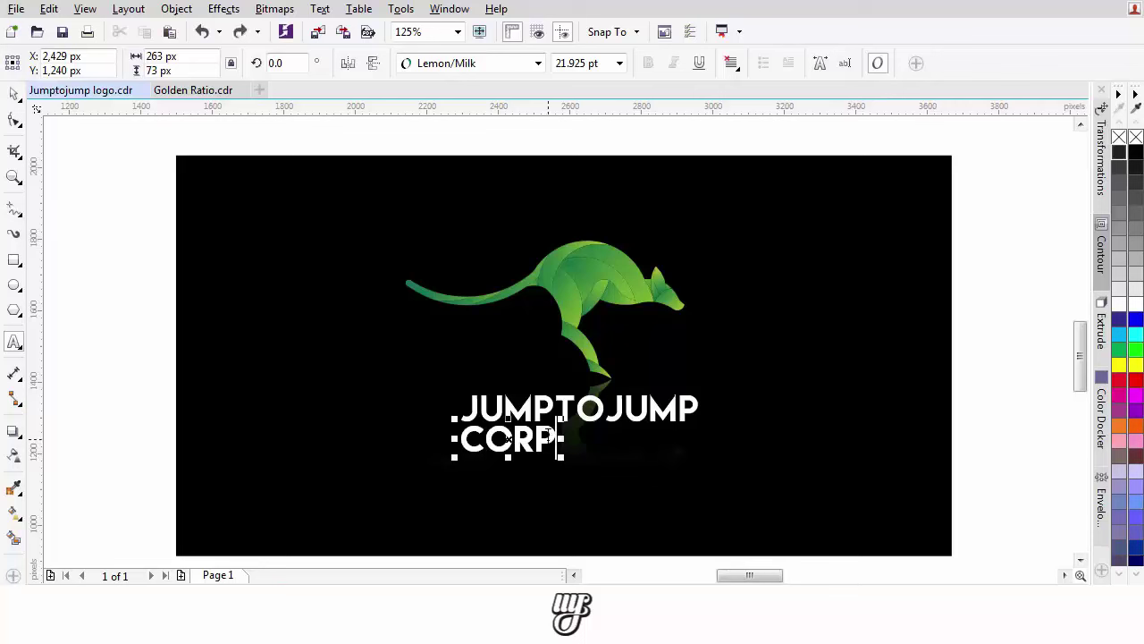
pyautogui.write('ORATION')
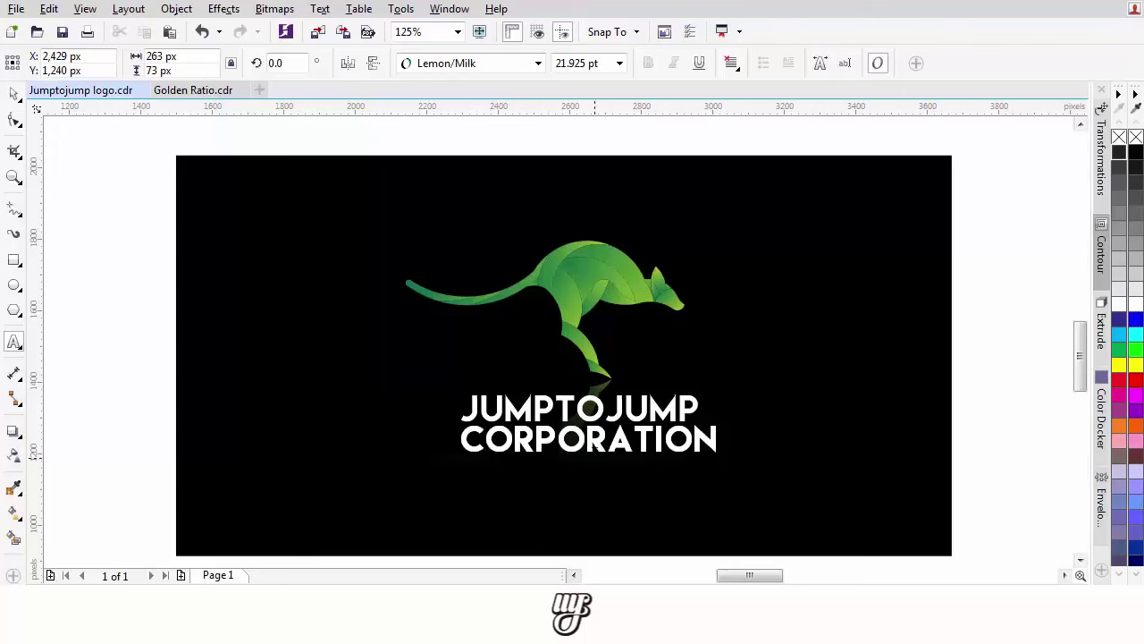
# - Format the CORPORATION text as lowercase Arial at about 11.9 pt and widen its letter spacing to about 621 px overall
pyautogui.hotkey('ctrl', 'space')
pyautogui.click(490, 62)
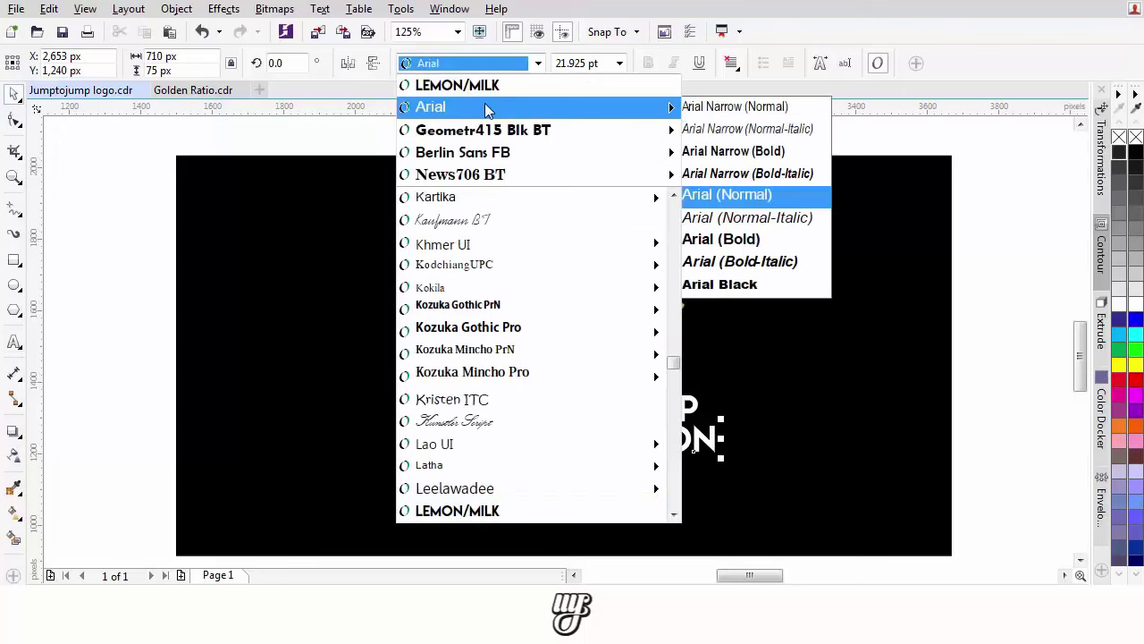
pyautogui.click(488, 107)
pyautogui.scroll(1, 631, 431)
pyautogui.moveTo(646, 418); pyautogui.dragTo(488, 445)
pyautogui.click(13, 120)
pyautogui.moveTo(487, 491); pyautogui.dragTo(747, 491)
pyautogui.click(15, 95)
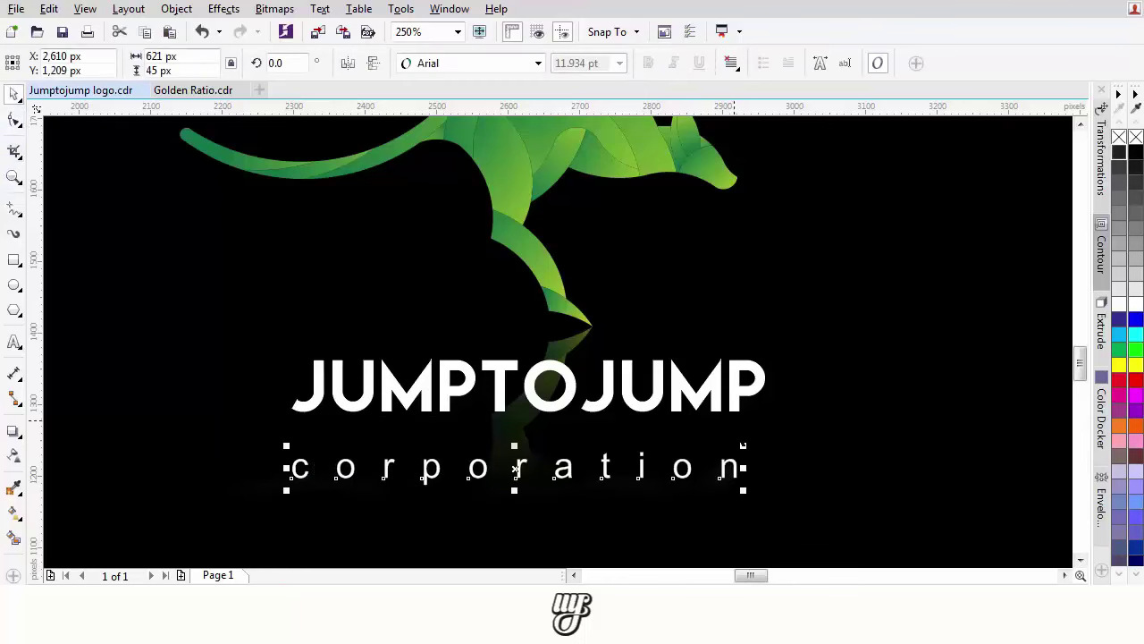
# - Scale the corporation tagline down to about 8.4 pt, 437 px wide, and center it horizontally beneath the wordmark
pyautogui.moveTo(741, 446); pyautogui.dragTo(689, 452)
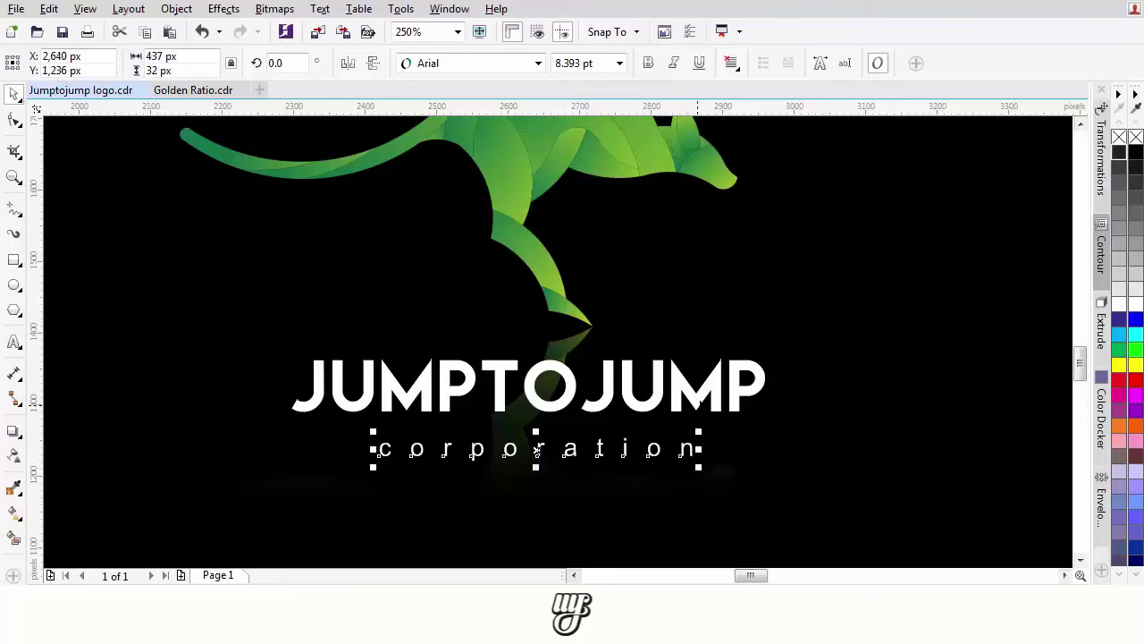
pyautogui.keyDown('shift'); pyautogui.click(675, 396); pyautogui.keyUp('shift')
pyautogui.scroll(-2, 672, 396)
pyautogui.press('Escape')
pyautogui.scroll(1, 665, 370)
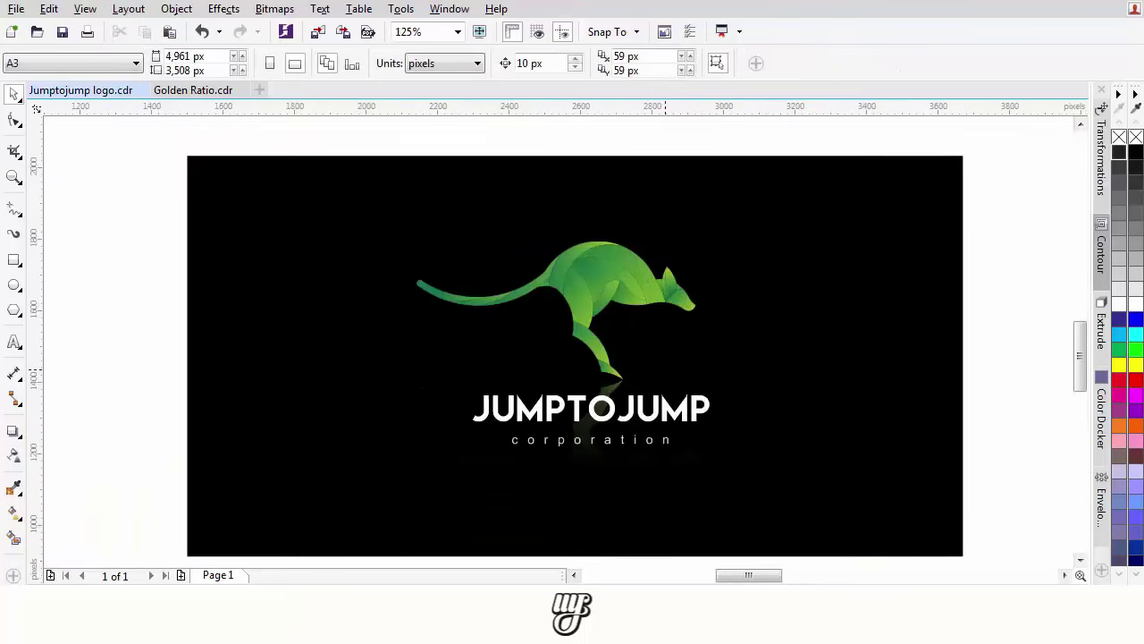
# - Move the wordmark and tagline down together to about Y 1,273 px and group them
pyautogui.scroll(1, 637, 410)
pyautogui.click(627, 416)
pyautogui.keyDown('shift'); pyautogui.click(635, 468); pyautogui.keyUp('shift')
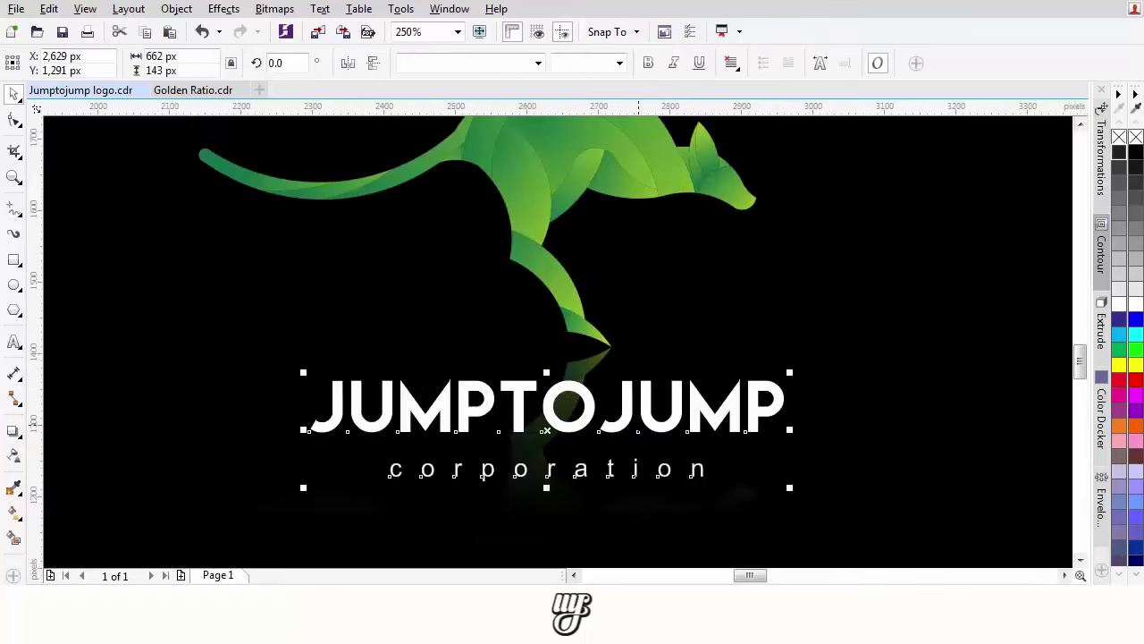
pyautogui.moveTo(631, 407); pyautogui.dragTo(631, 418)
pyautogui.scroll(-3, 631, 419)
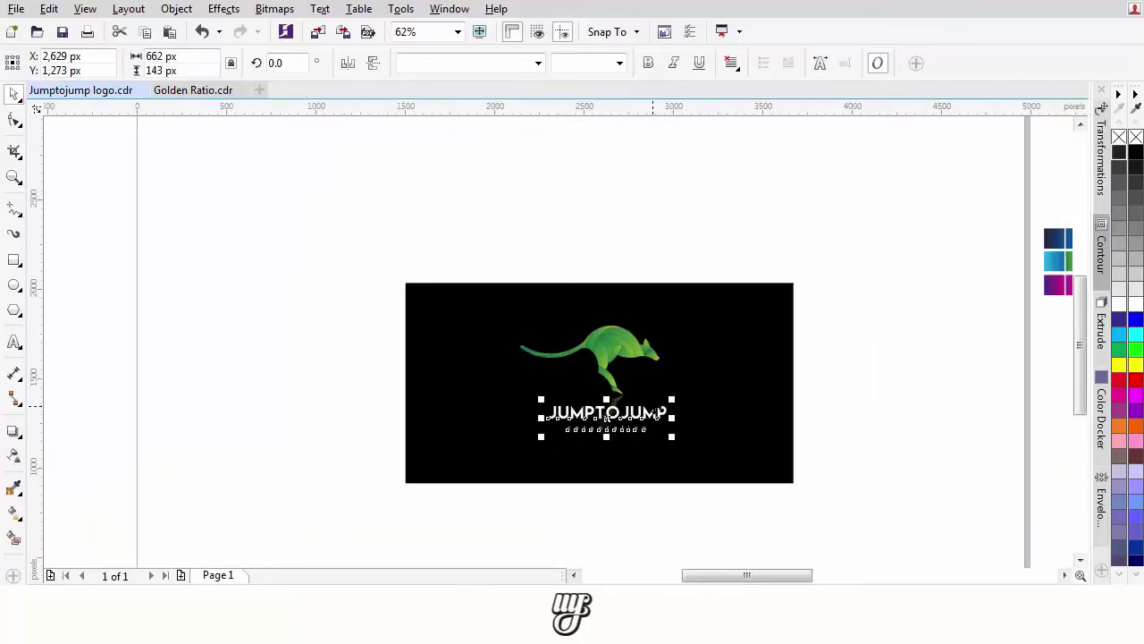
pyautogui.scroll(1, 657, 416)
pyautogui.scroll(-1, 658, 414)
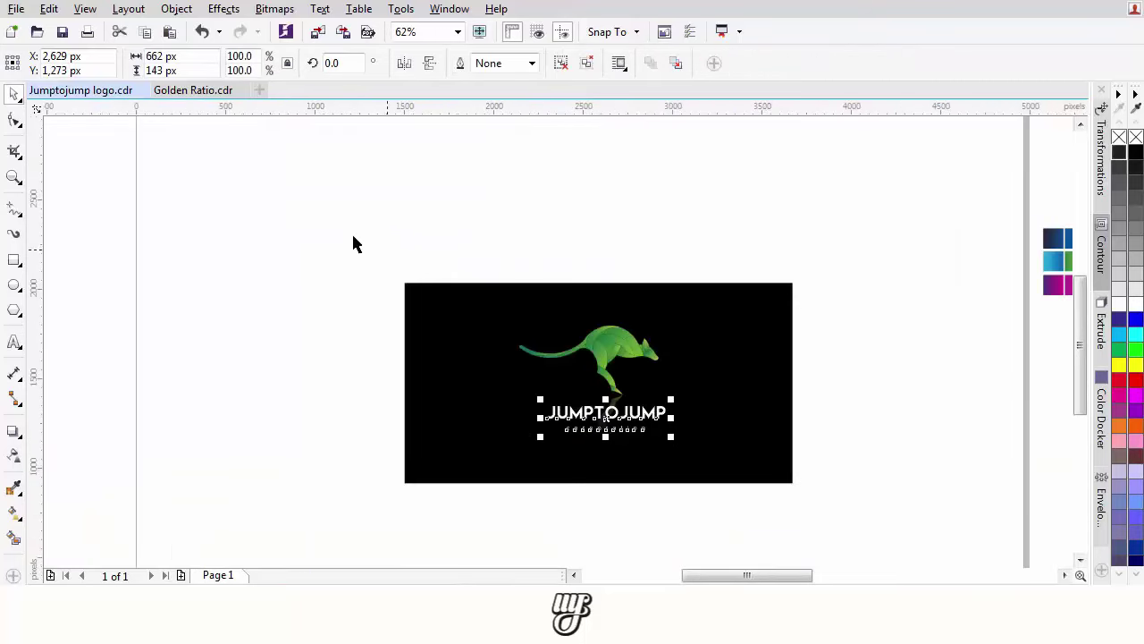
# - Narrow the black background around its center to a width of about 2,008 px
pyautogui.moveTo(777, 493); pyautogui.dragTo(815, 490)
pyautogui.press('Escape')
pyautogui.click(776, 430)
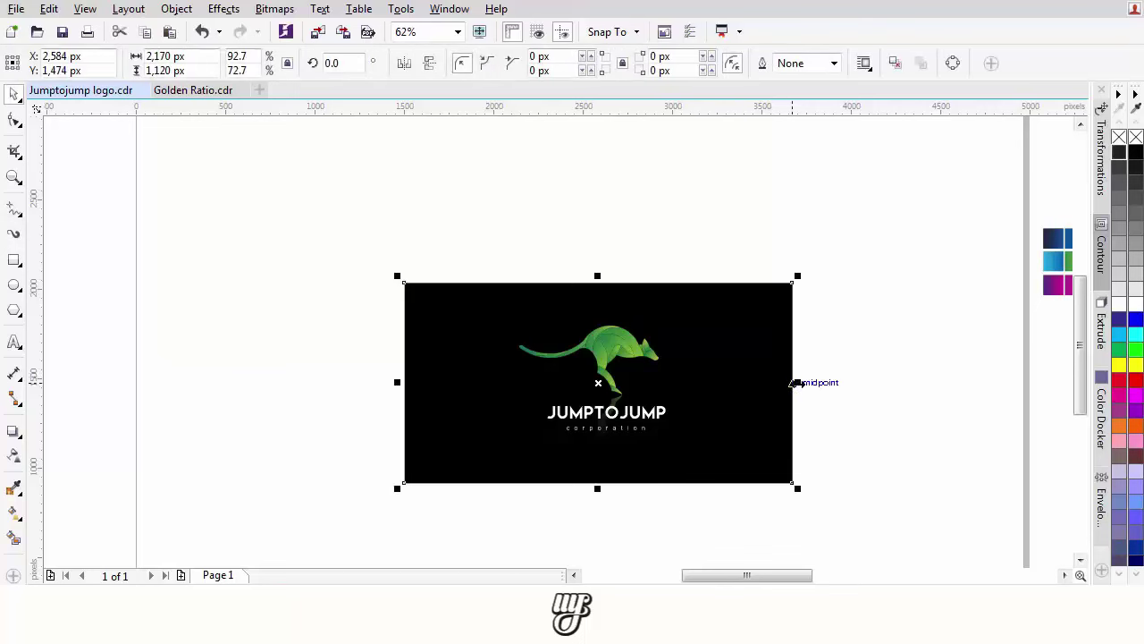
pyautogui.moveTo(797, 382); pyautogui.dragTo(784, 385)
# - Duplicate the complete logo with its black background and place the two versions side by side on the page
pyautogui.moveTo(786, 488); pyautogui.dragTo(795, 492)
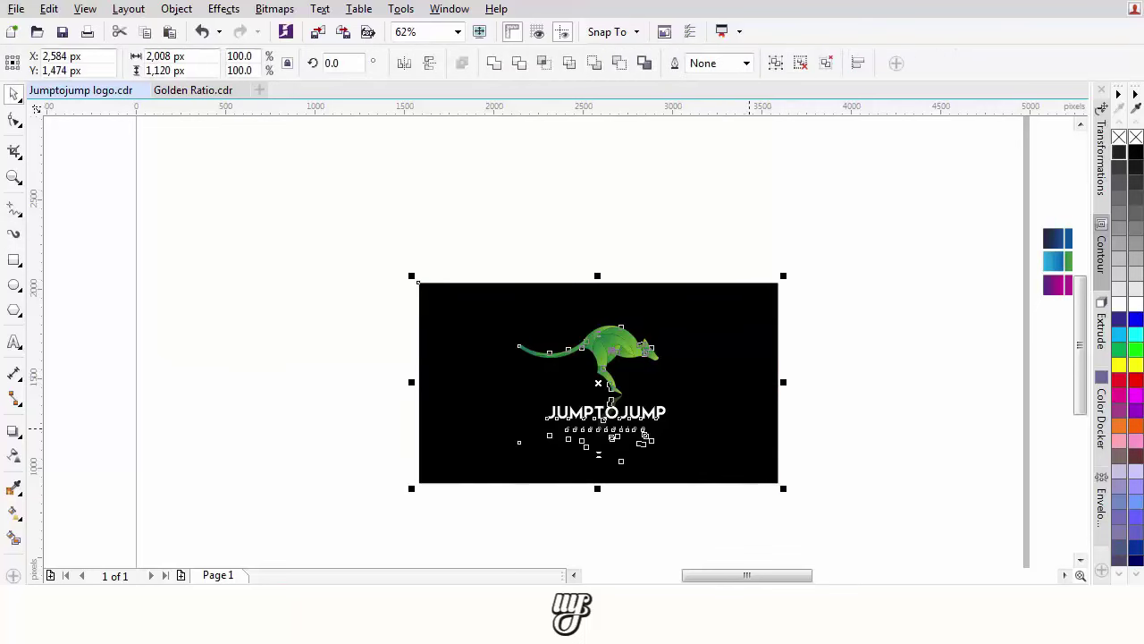
pyautogui.moveTo(642, 392); pyautogui.dragTo(674, 403)
pyautogui.rightClick(675, 404)
pyautogui.click(798, 223)
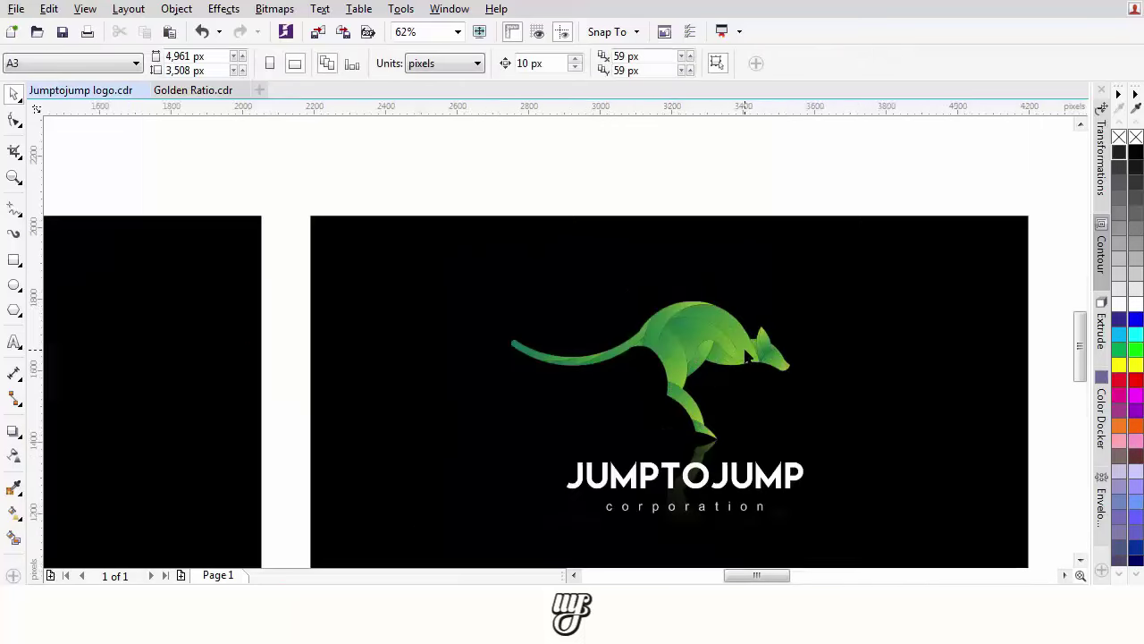
# - Fill the right-hand copy's background with white and recolor its wordmark and tagline dark gray
pyautogui.click(852, 336)
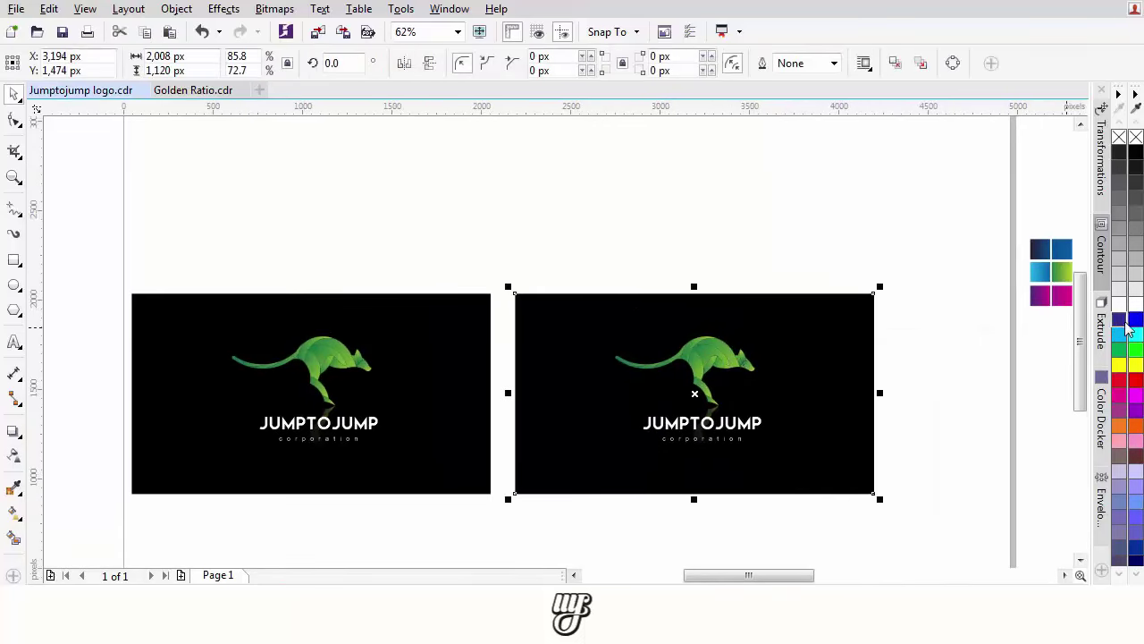
pyautogui.click(1120, 310)
pyautogui.moveTo(784, 392); pyautogui.dragTo(602, 498)
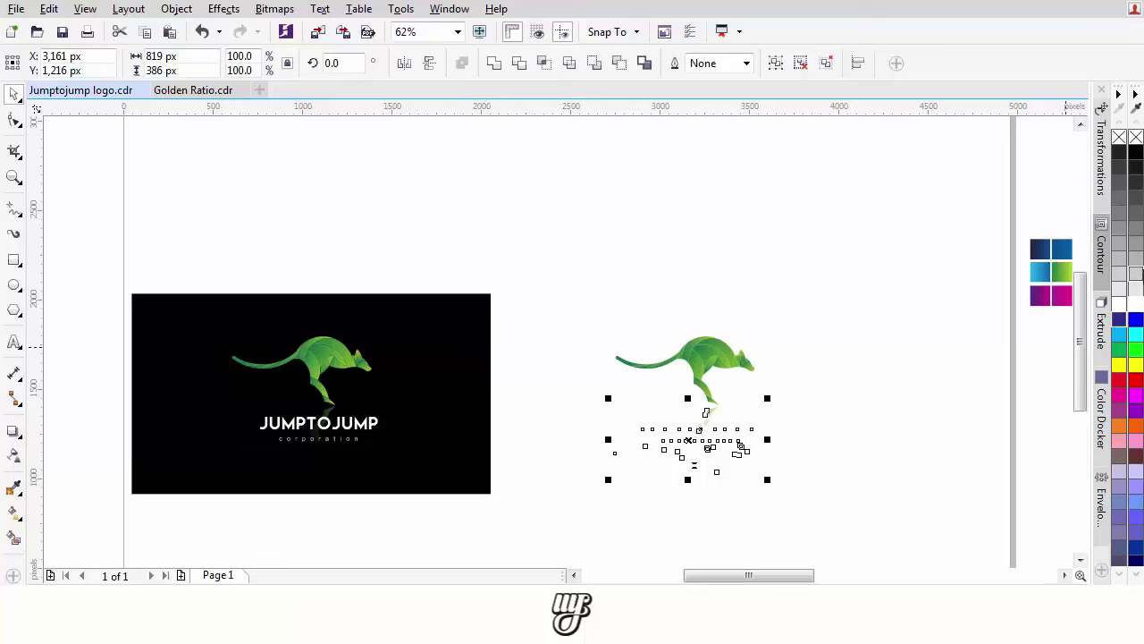
pyautogui.click(1136, 156)
pyautogui.scroll(4, 715, 392)
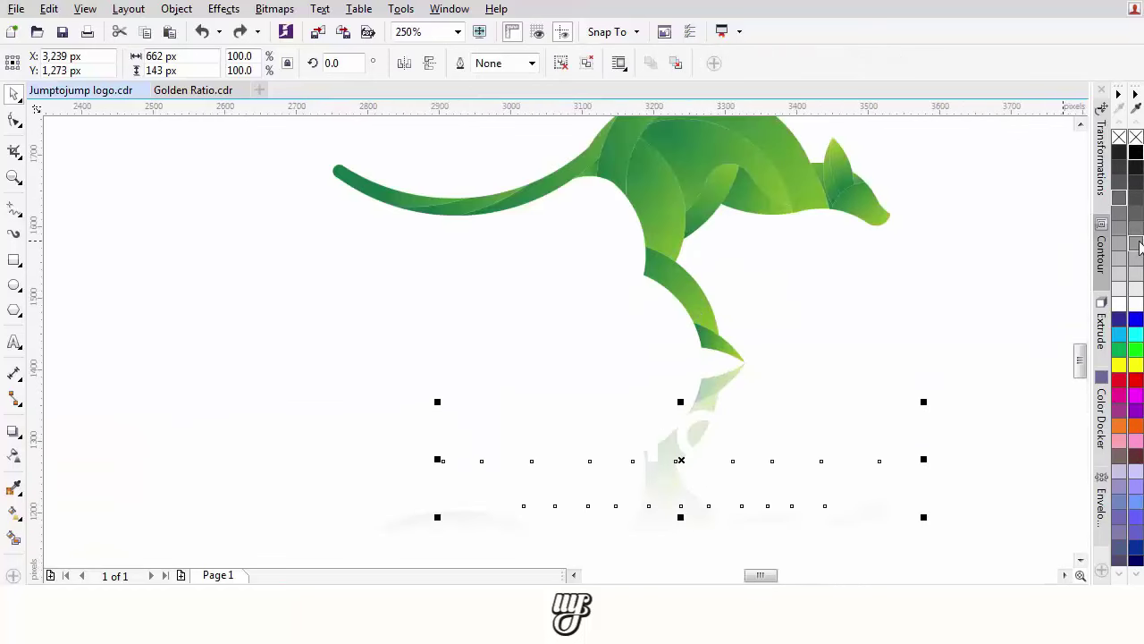
pyautogui.scroll(-4, 820, 318)
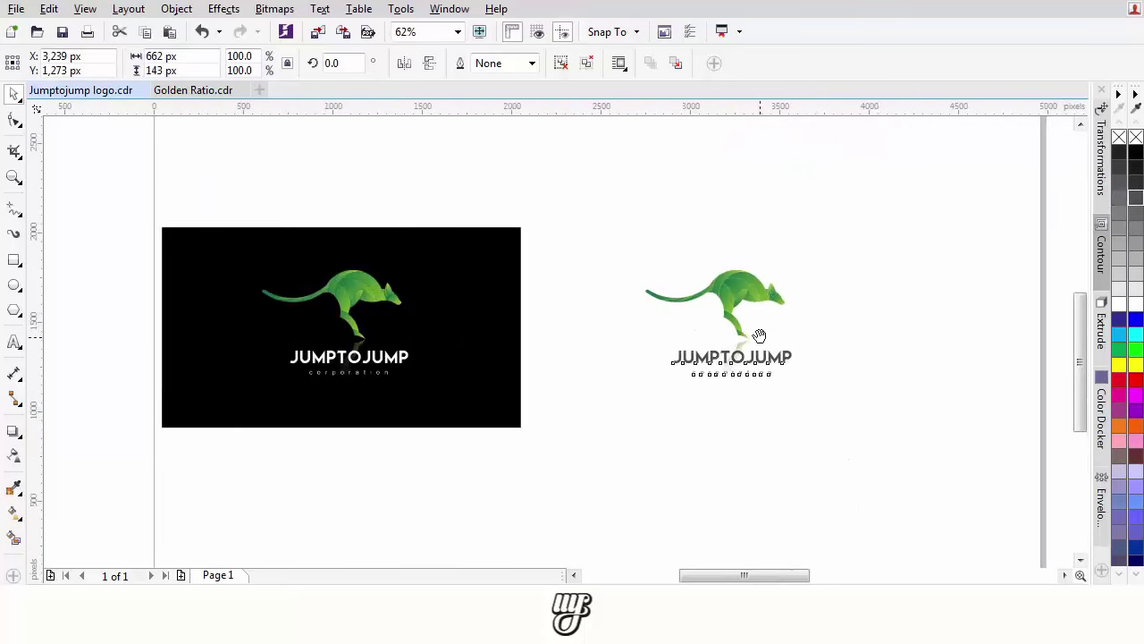
# - Duplicate the complete white logo version and place the copy above the two layouts, centered at about X 2,024, Y 2,745 px
pyautogui.scroll(-2, 759, 335)
pyautogui.click(671, 240)
pyautogui.moveTo(908, 443); pyautogui.dragTo(910, 444)
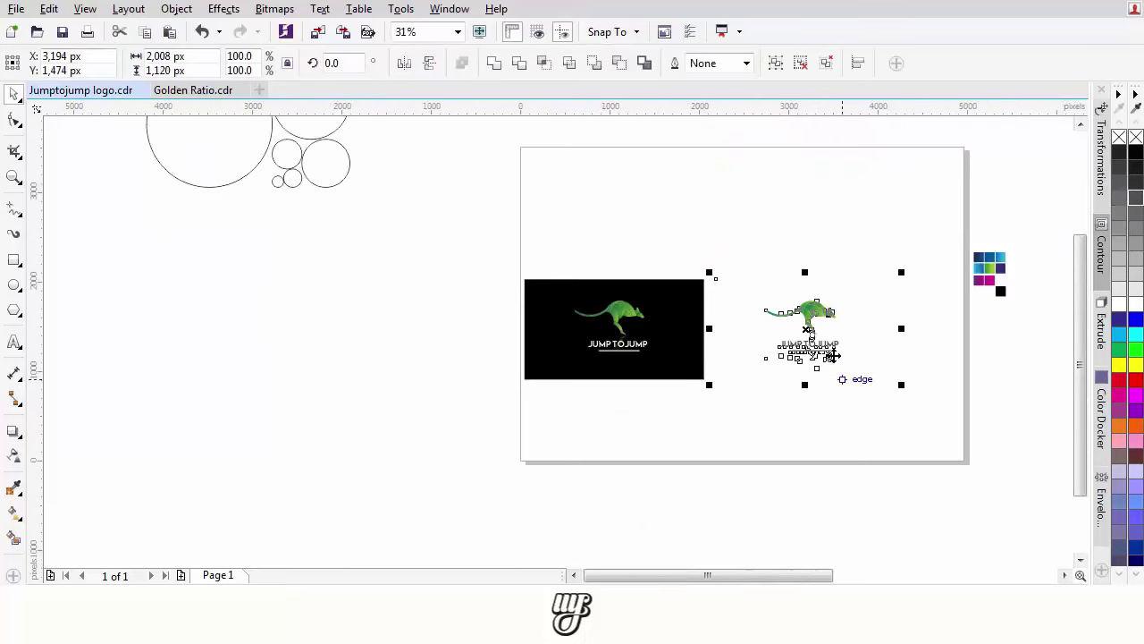
pyautogui.moveTo(832, 355); pyautogui.dragTo(728, 241)
pyautogui.rightClick(728, 241)
pyautogui.moveTo(714, 216); pyautogui.dragTo(693, 301)
pyautogui.scroll(2, 693, 301)
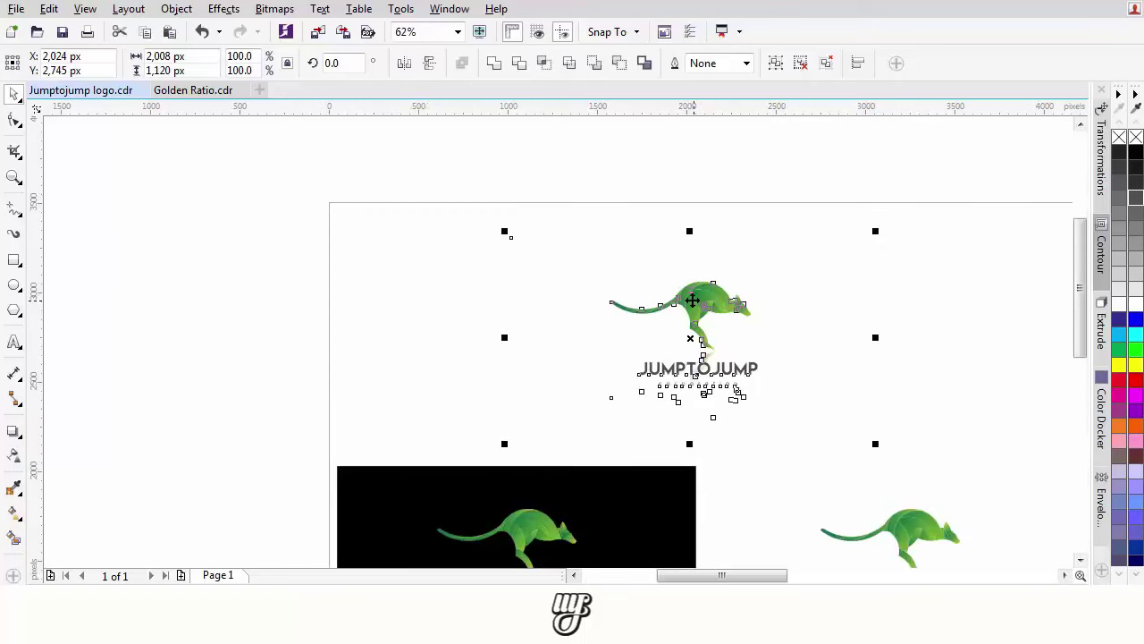
# - Enlarge the upper white logo copy to 3,825 × 2,134 px and raise it above the two small layouts to about Y 3,265 px
pyautogui.scroll(-2, 723, 298)
pyautogui.moveTo(807, 259); pyautogui.dragTo(885, 216)
pyautogui.moveTo(726, 313); pyautogui.dragTo(726, 267)
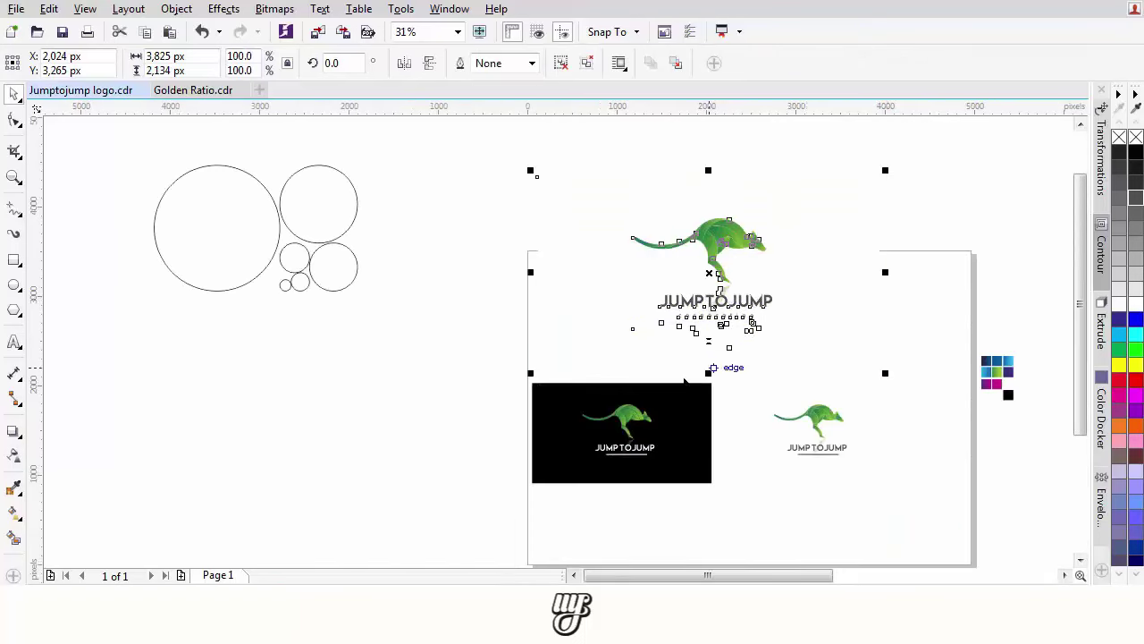
# - Group the two small logo layouts and align the large white layout with them on a shared vertical center line
pyautogui.moveTo(425, 350); pyautogui.dragTo(749, 469)
pyautogui.moveTo(943, 546); pyautogui.dragTo(945, 547)
pyautogui.hotkey('ctrl', 'g')
pyautogui.scroll(1, 766, 327)
pyautogui.click(764, 386)
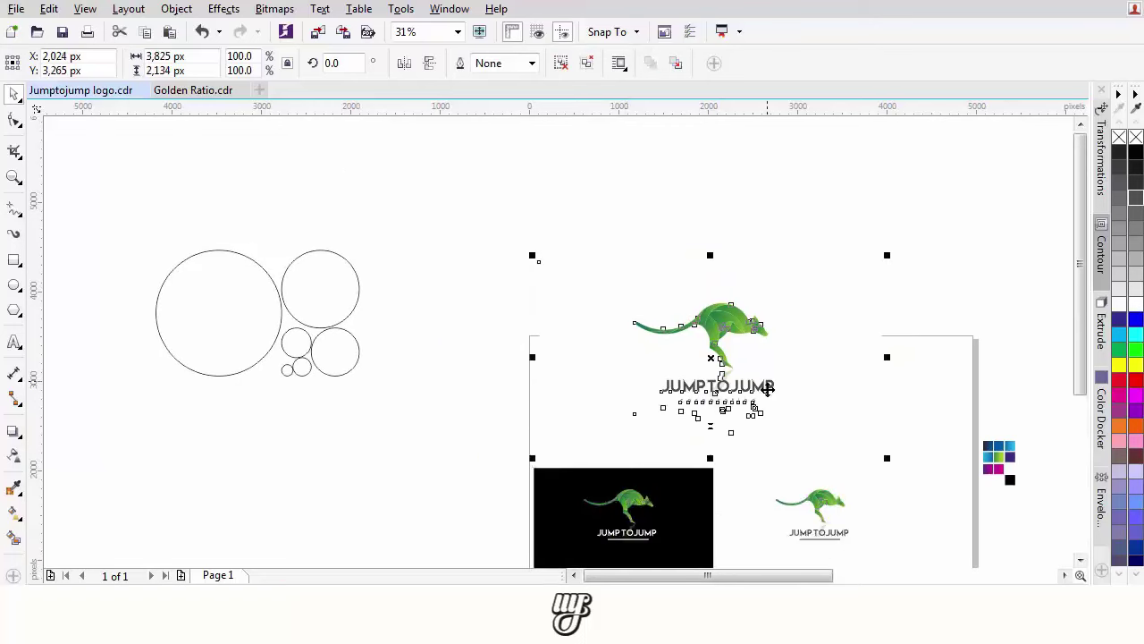
pyautogui.keyDown('shift'); pyautogui.click(691, 481); pyautogui.keyUp('shift')
pyautogui.press('c')
pyautogui.scroll(-1, 693, 481)
pyautogui.scroll(1, 674, 421)
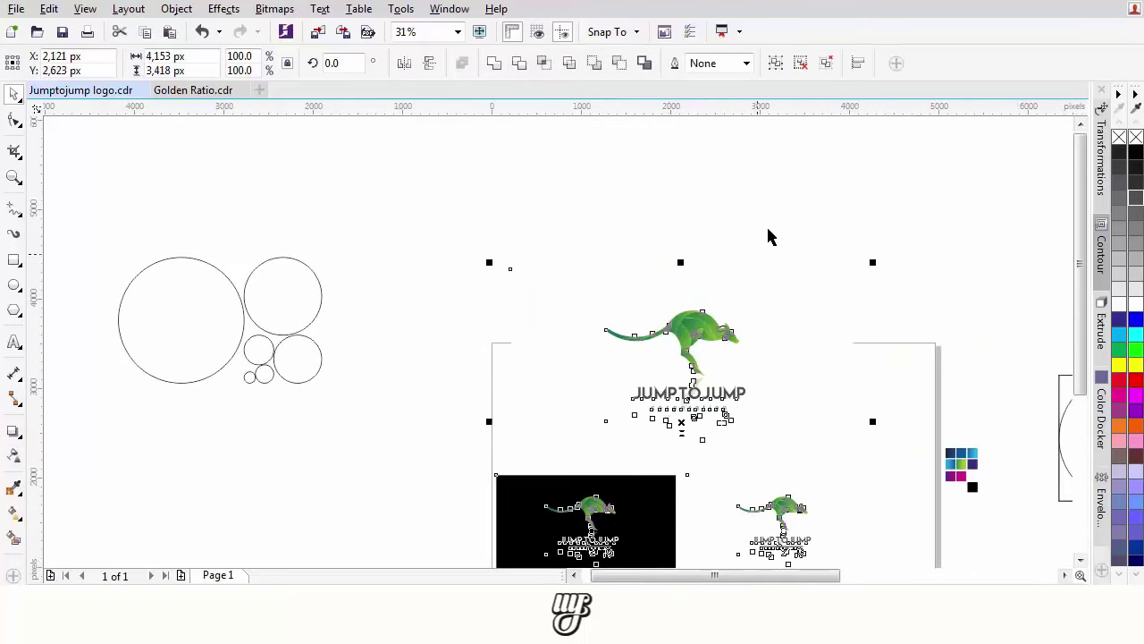
# - Set the width of the grouped pair of small layouts to 3,825 px, matching the large layout
pyautogui.click(767, 228)
pyautogui.click(802, 353)
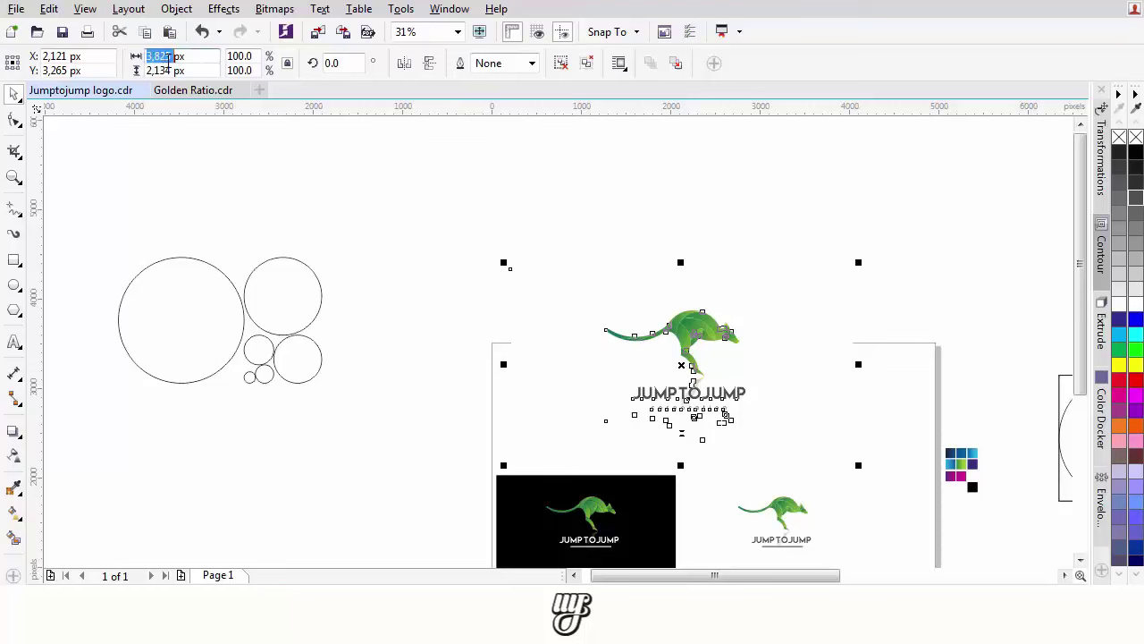
pyautogui.click(581, 500)
pyautogui.write('3,825')
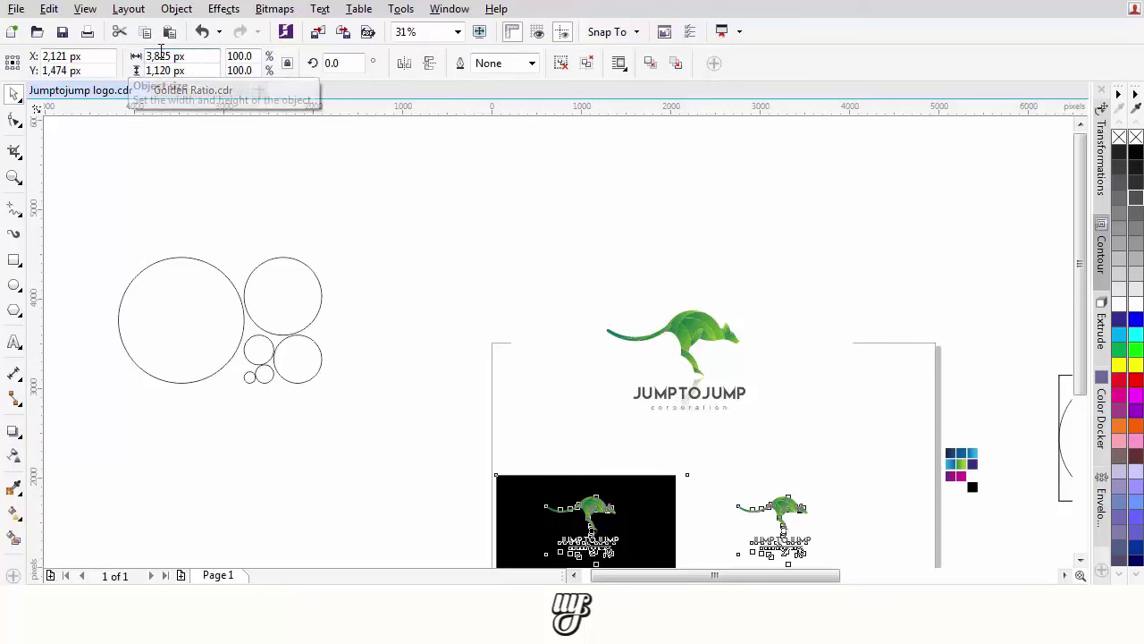
pyautogui.press('Return')
# - Give all three layouts a hairline outline and move the small pair up close beneath the large one, to about Y 1,594 px
pyautogui.keyDown('shift'); pyautogui.click(727, 337); pyautogui.keyUp('shift')
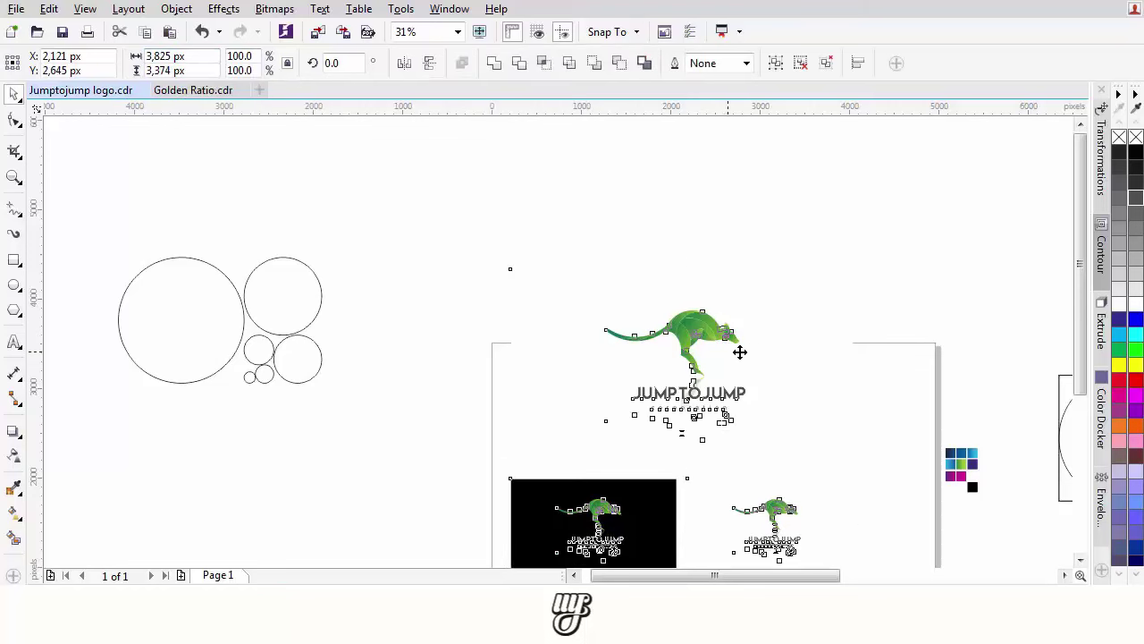
pyautogui.rightClick(1121, 168)
pyautogui.click(922, 202)
pyautogui.scroll(1, 717, 481)
pyautogui.click(723, 497)
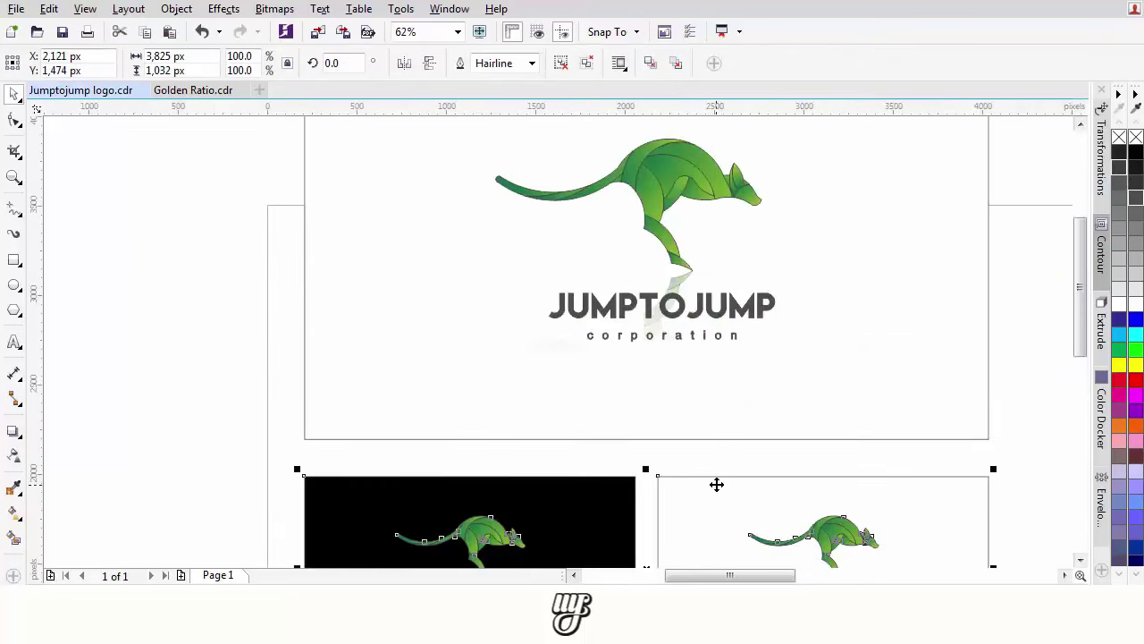
pyautogui.moveTo(717, 484); pyautogui.dragTo(720, 463)
pyautogui.scroll(-1, 714, 454)
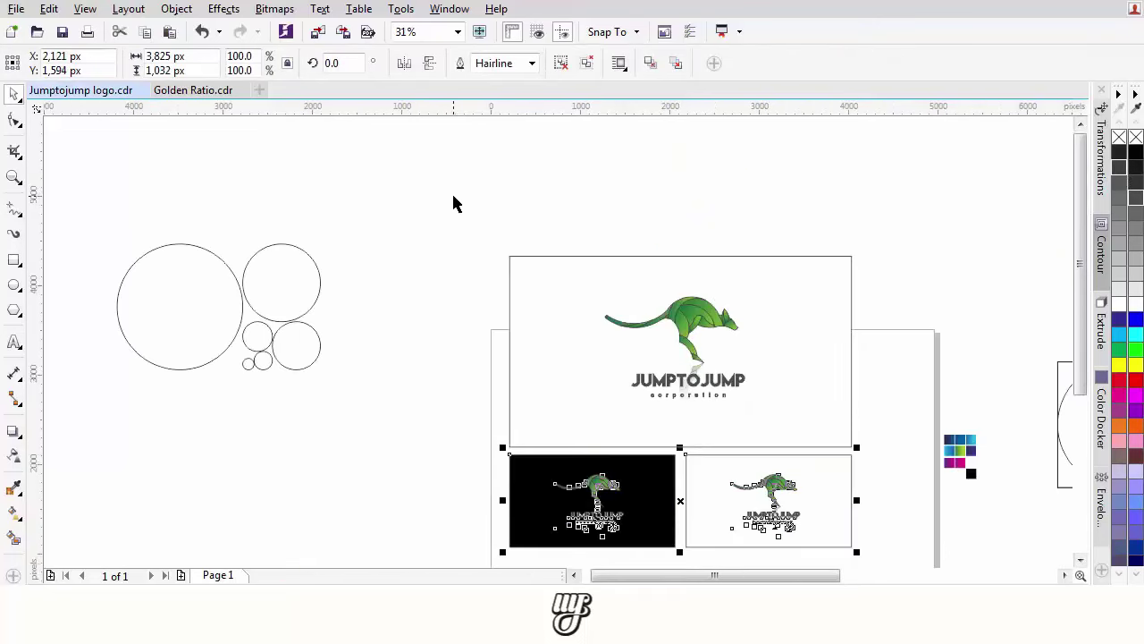
# - Group the three logo layouts, center the group on the page and remove the hairline outlines
pyautogui.moveTo(453, 204); pyautogui.dragTo(890, 552)
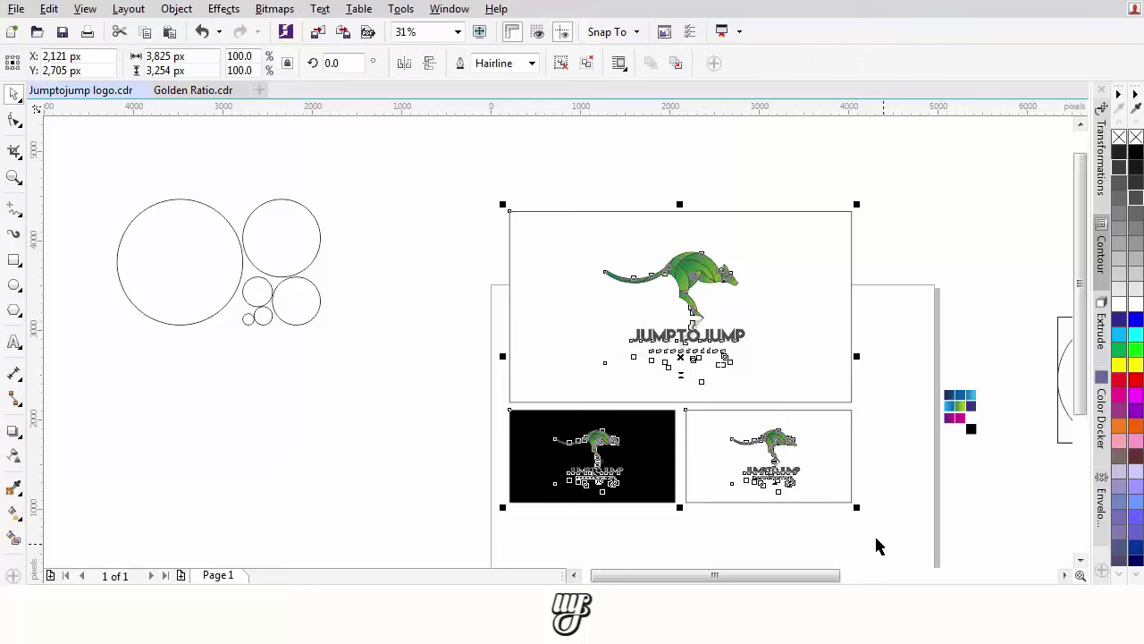
pyautogui.press('p')
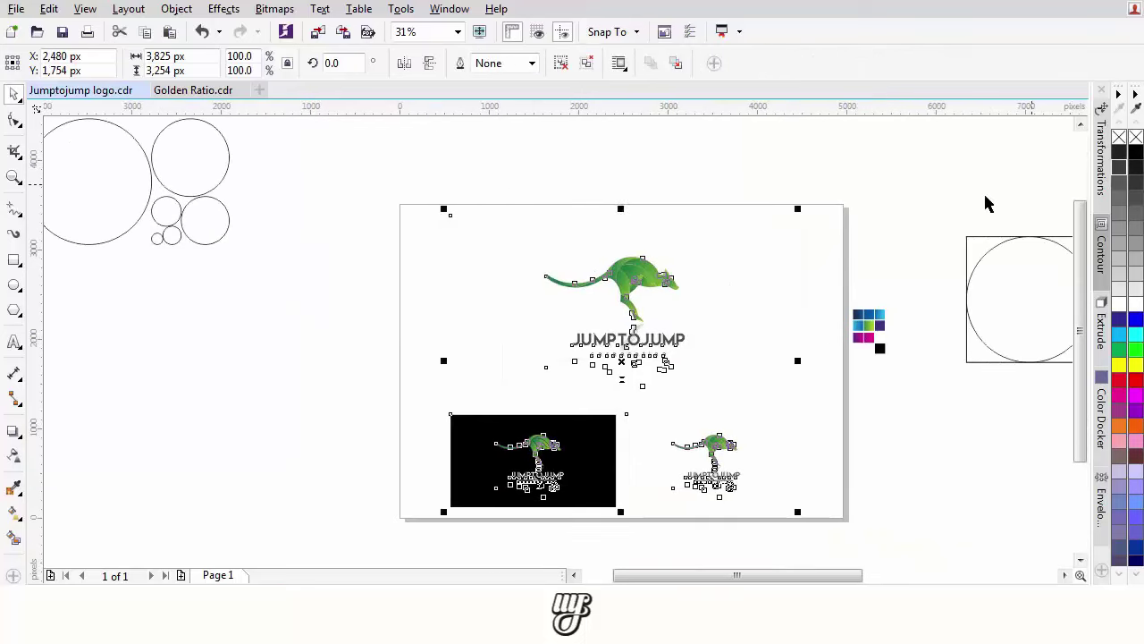
pyautogui.click(879, 220)
# - Move the color swatches farther off the page and the six golden-ratio circles far to its right, at about X 17,553 px
pyautogui.moveTo(869, 328); pyautogui.dragTo(924, 328)
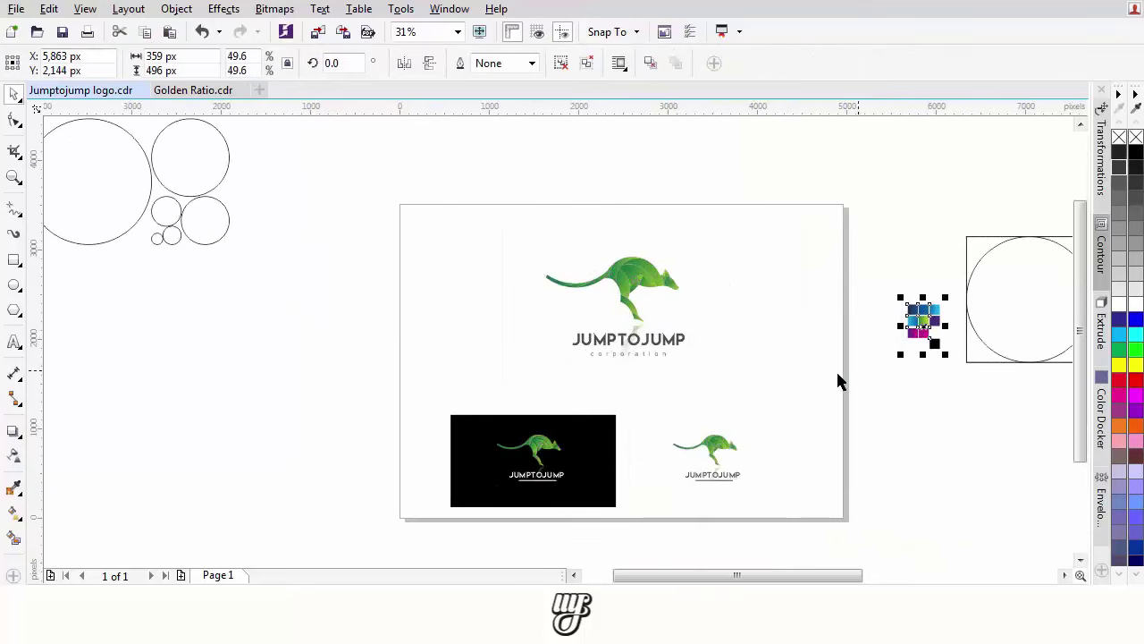
pyautogui.scroll(-2, 648, 328)
pyautogui.scroll(-2, 416, 304)
pyautogui.click(413, 264)
pyautogui.moveTo(413, 265); pyautogui.dragTo(866, 317)
pyautogui.scroll(4, 563, 322)
pyautogui.scroll(2, 550, 359)
pyautogui.moveTo(549, 366); pyautogui.dragTo(636, 340)
pyautogui.scroll(-2, 623, 390)
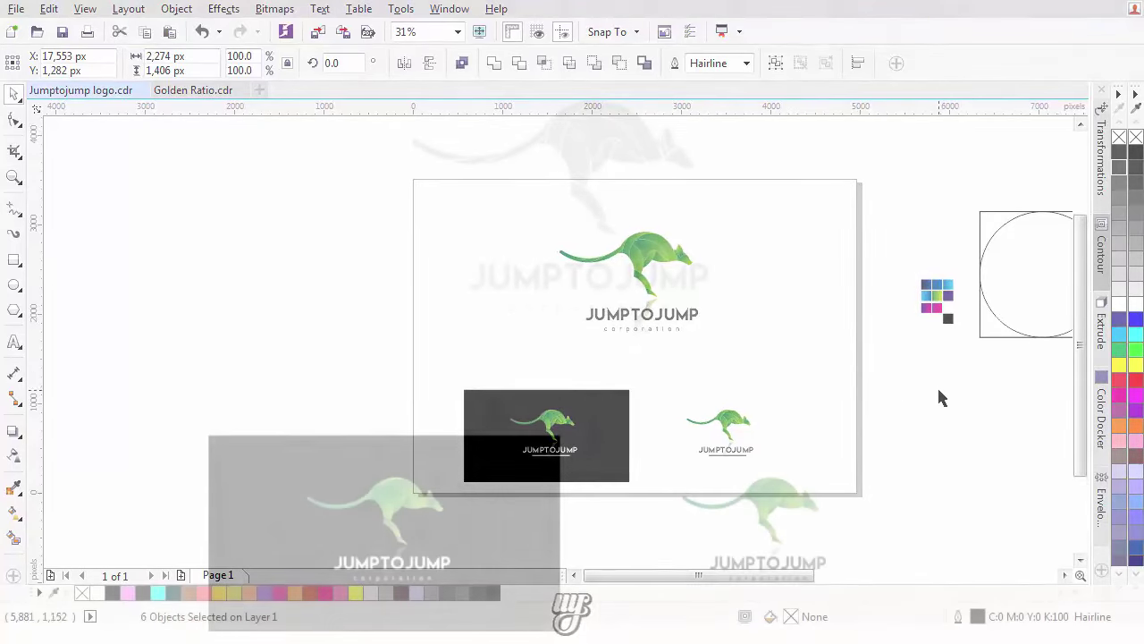